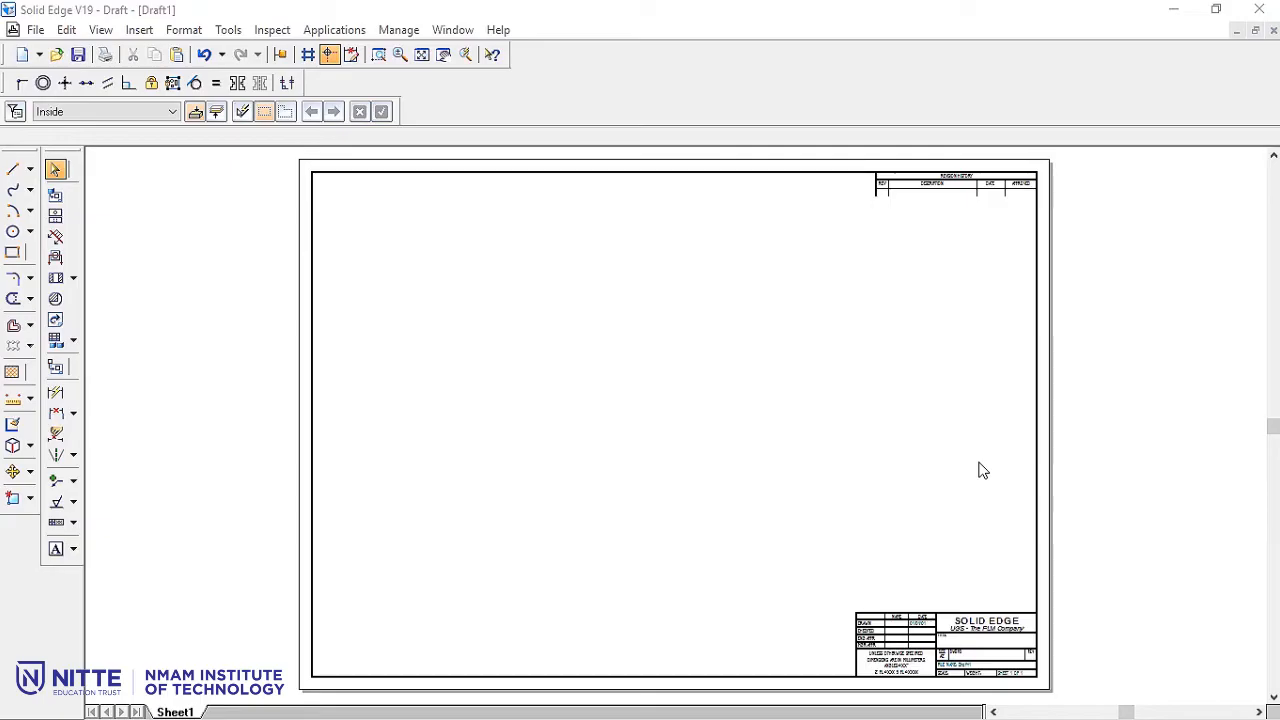
Set the sheet size to A4 Wide (297mm x 210mm) and its background to A4-Sheet.
left_click(35, 30)
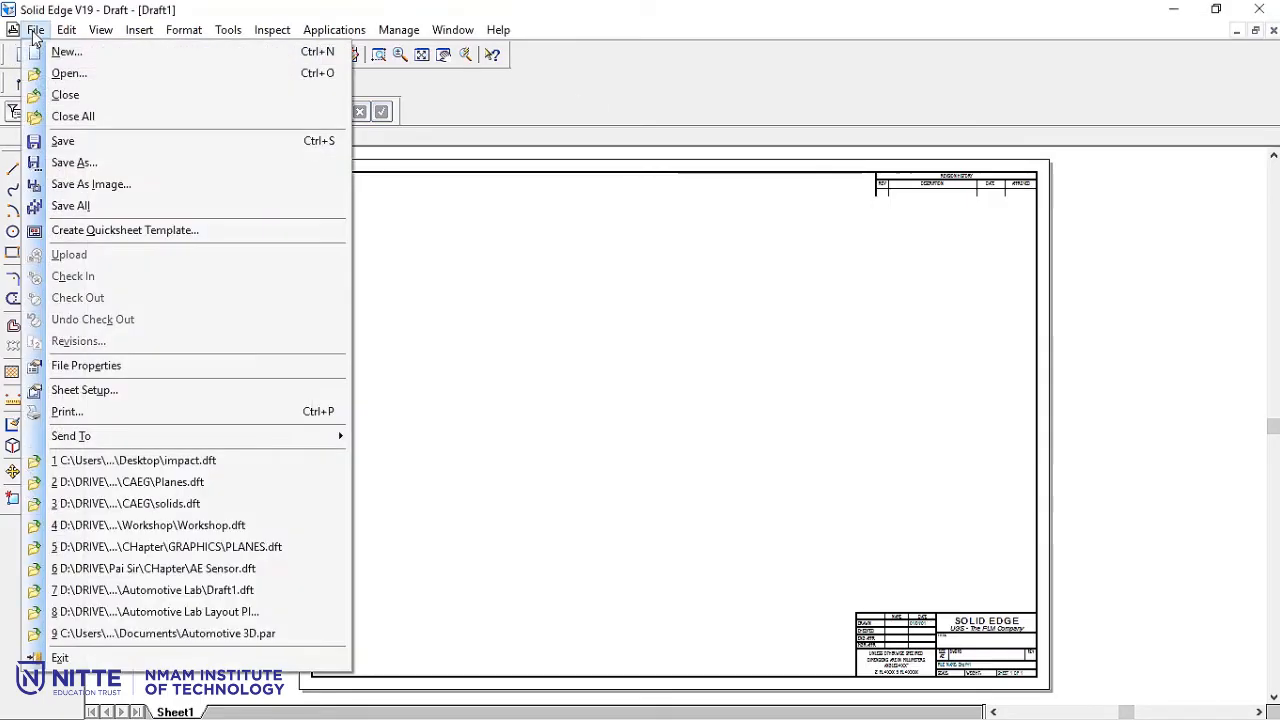
left_click(105, 392)
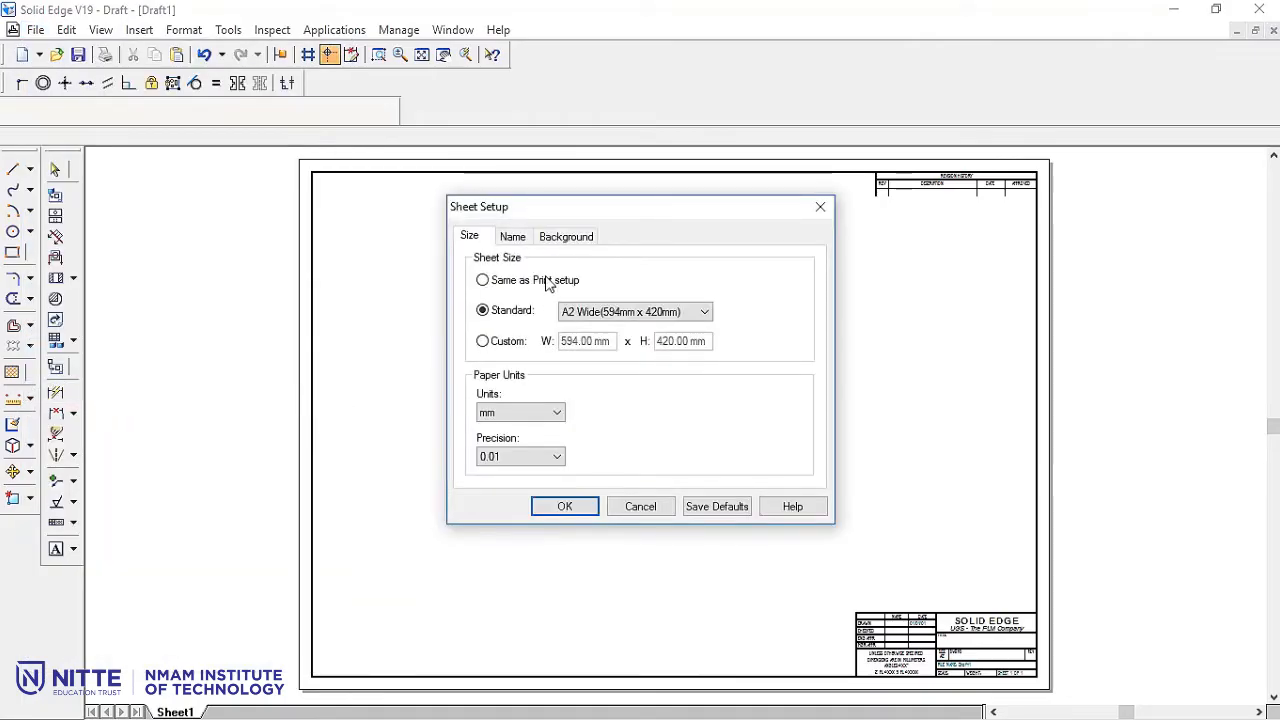
left_click(668, 316)
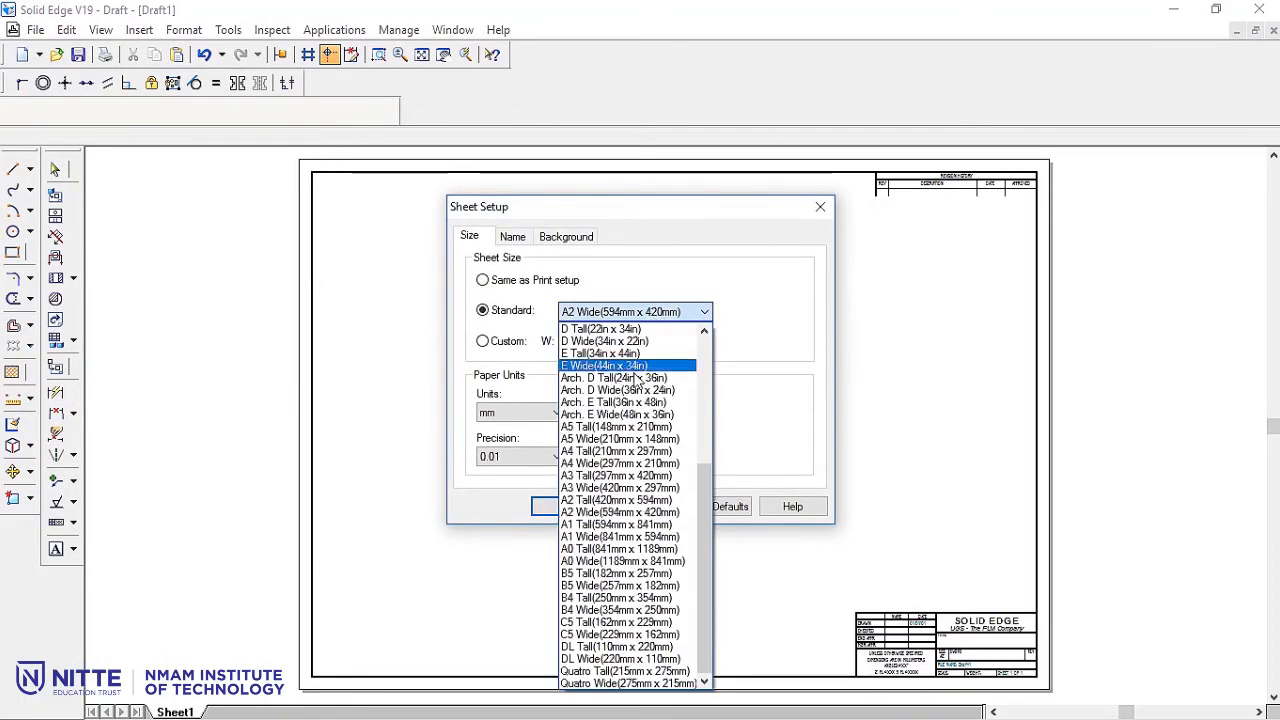
left_click(598, 466)
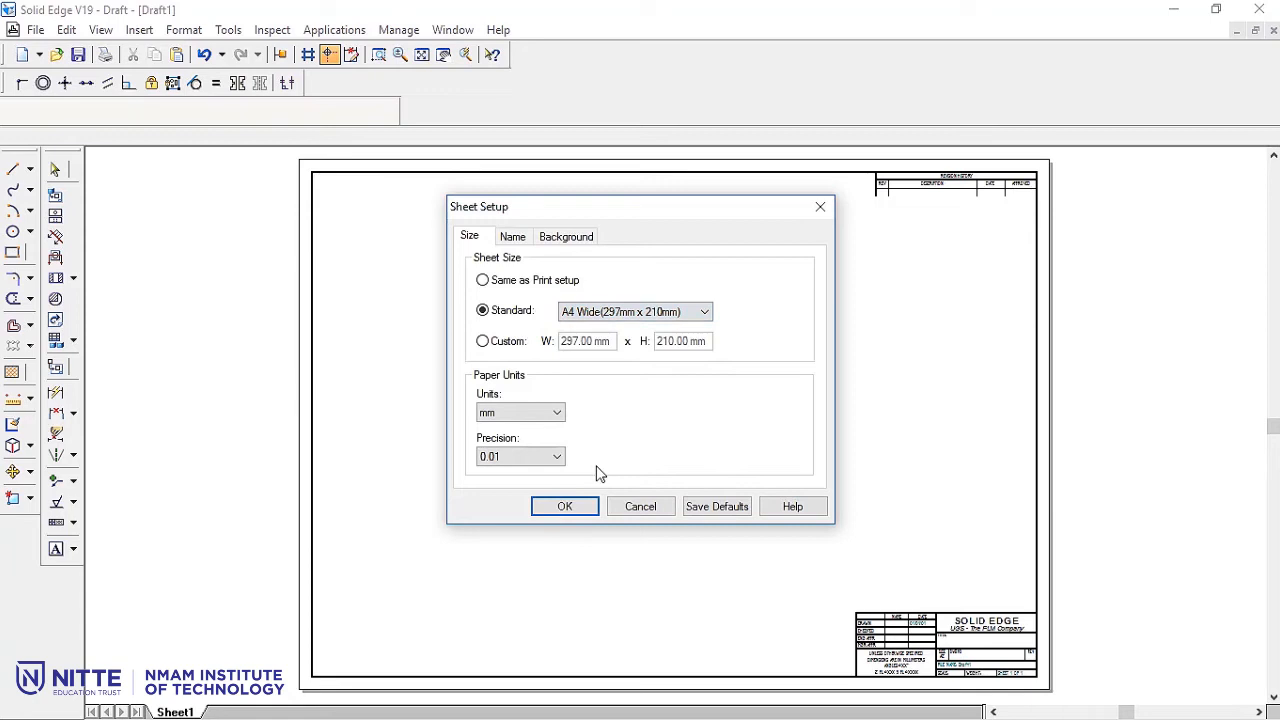
left_click(563, 236)
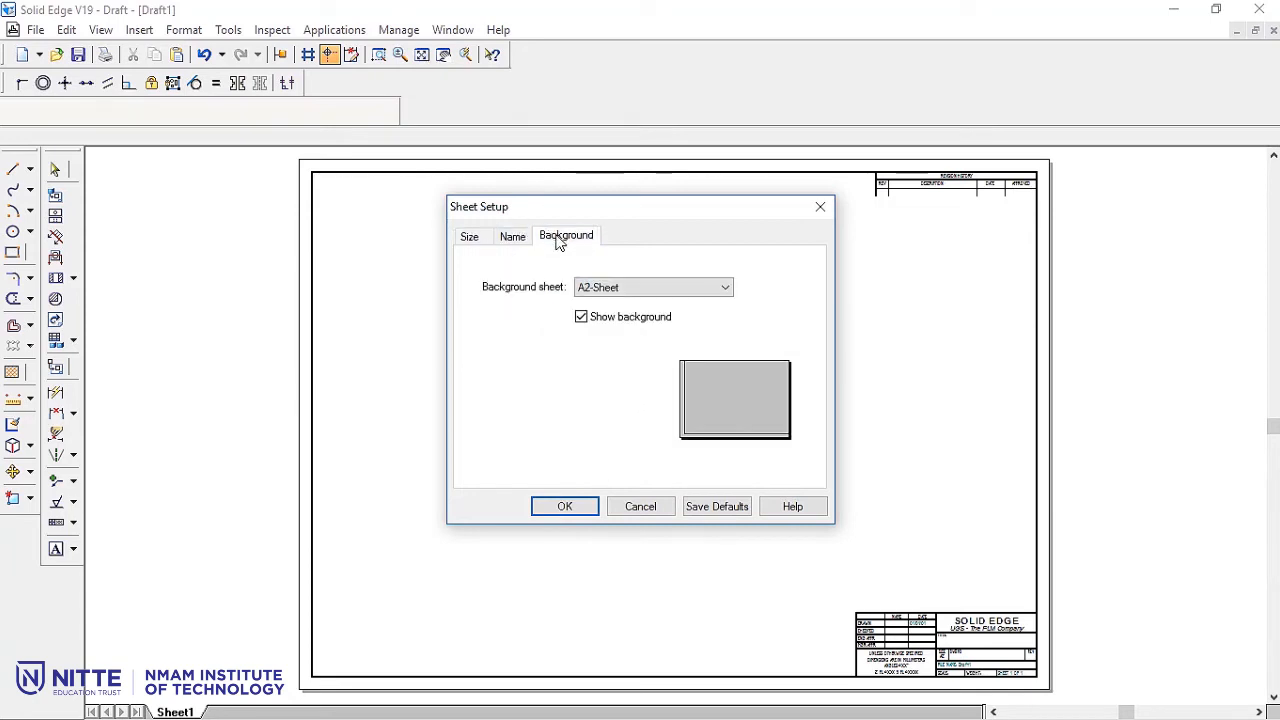
left_click(646, 288)
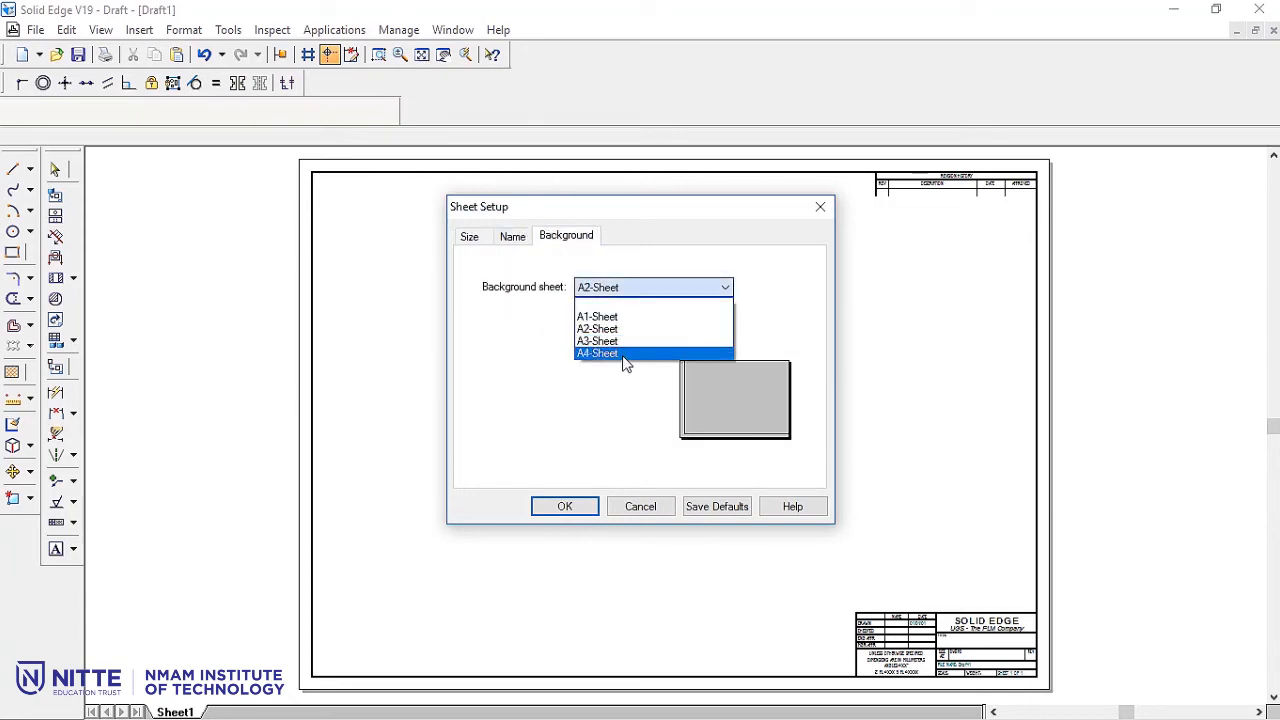
left_click(620, 356)
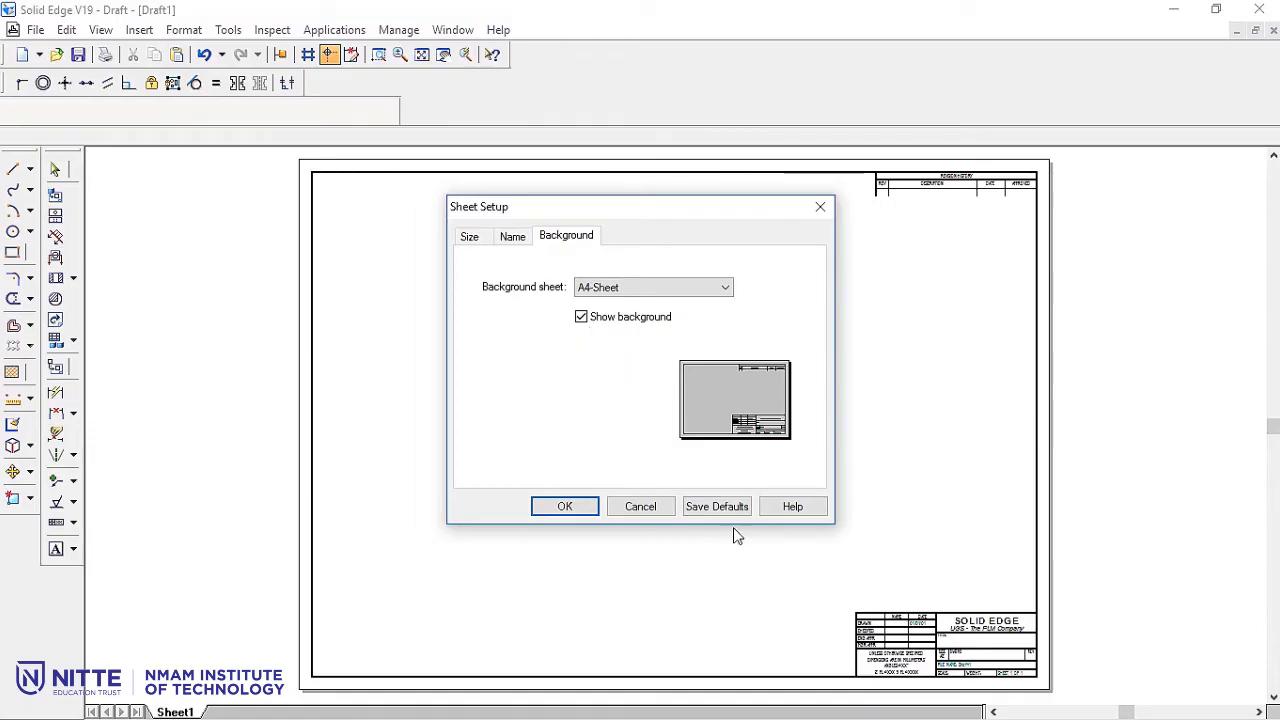
left_click(566, 508)
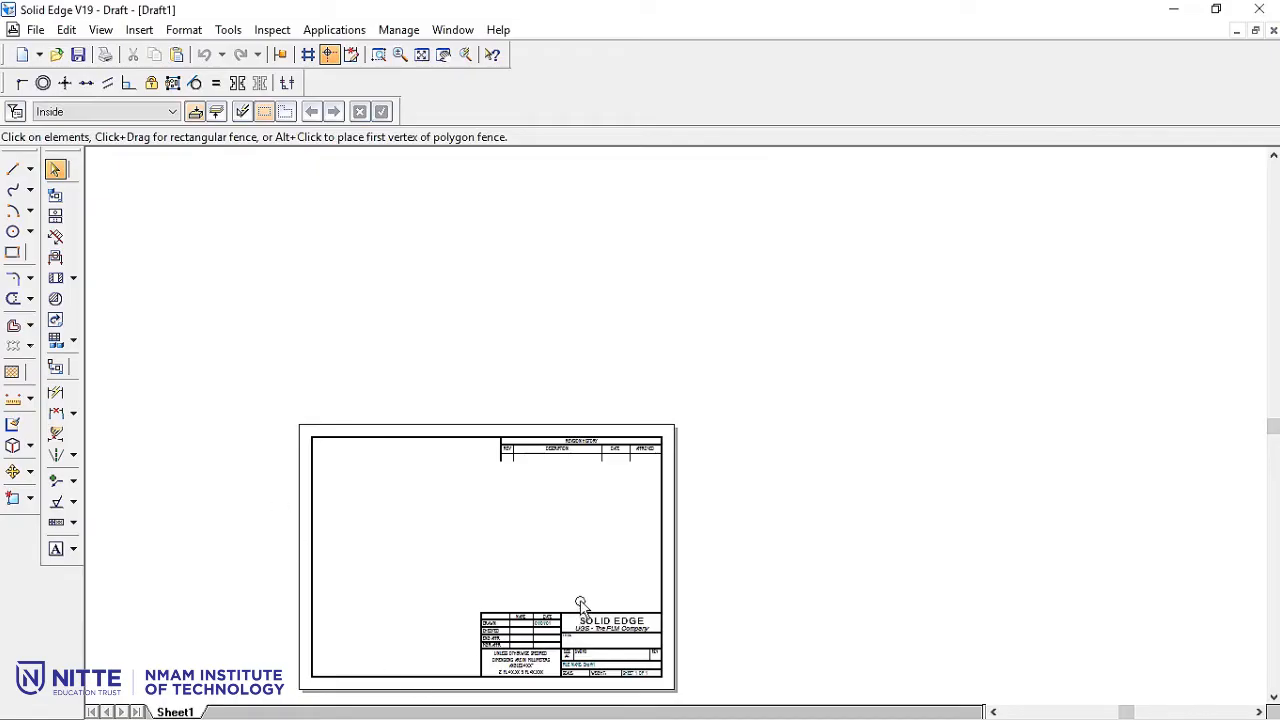
left_click(421, 55)
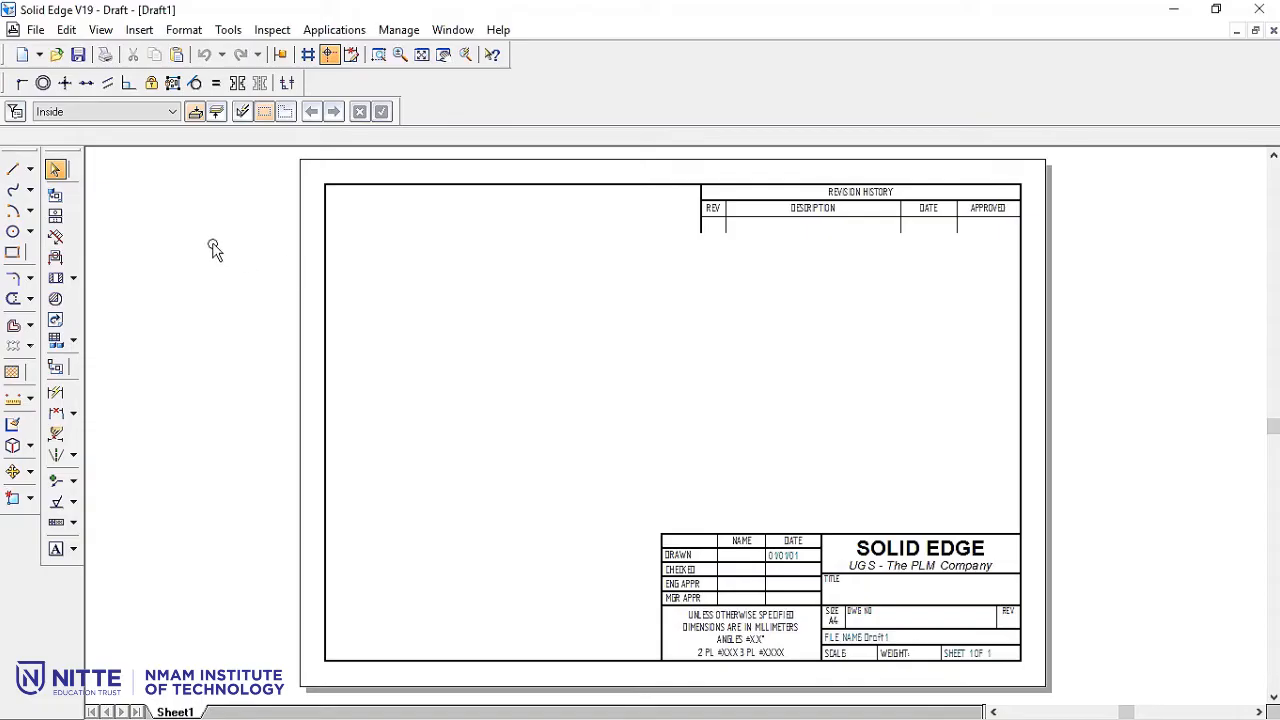
Turn on the display of background sheets and open the A4-Sheet background for editing.
left_click(101, 30)
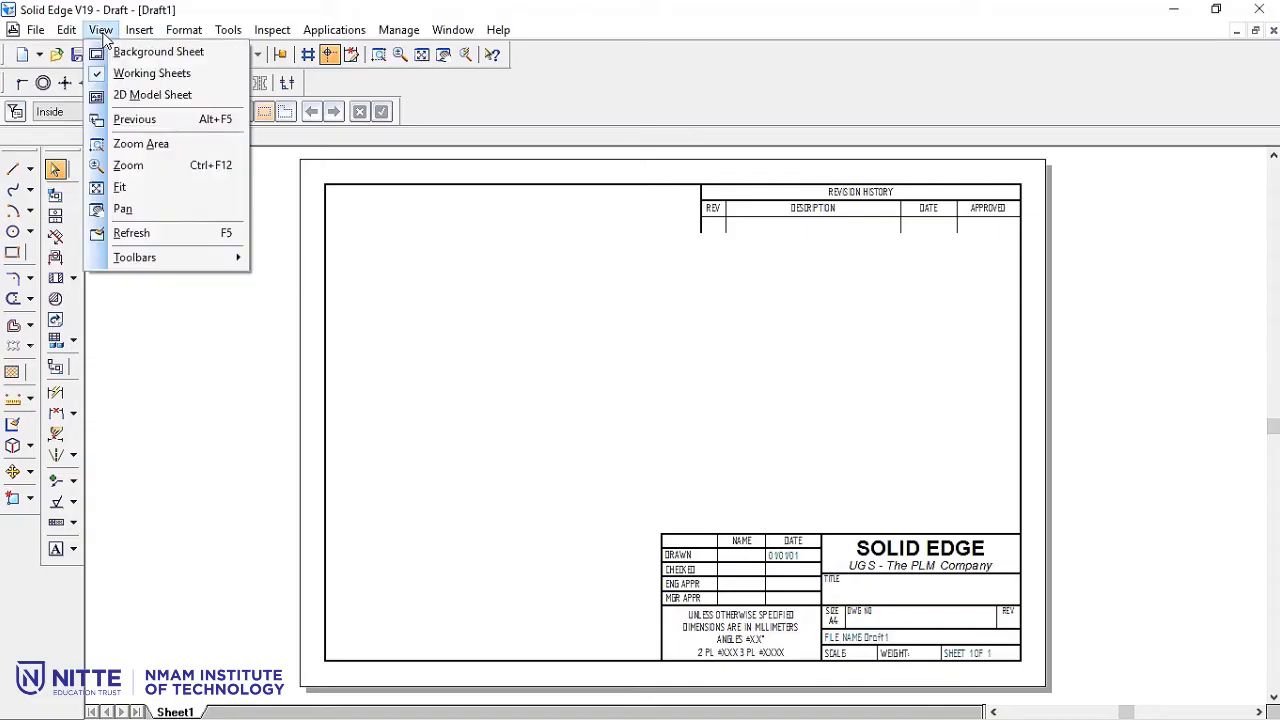
left_click(130, 51)
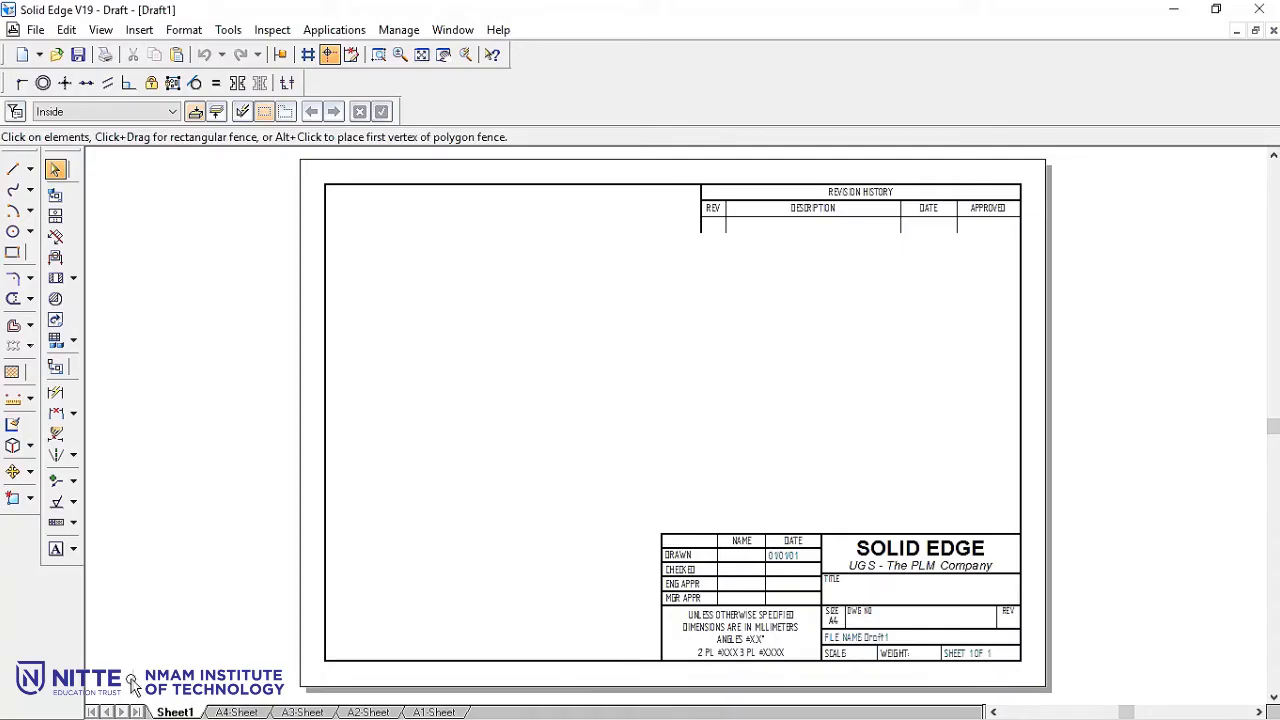
left_click(229, 712)
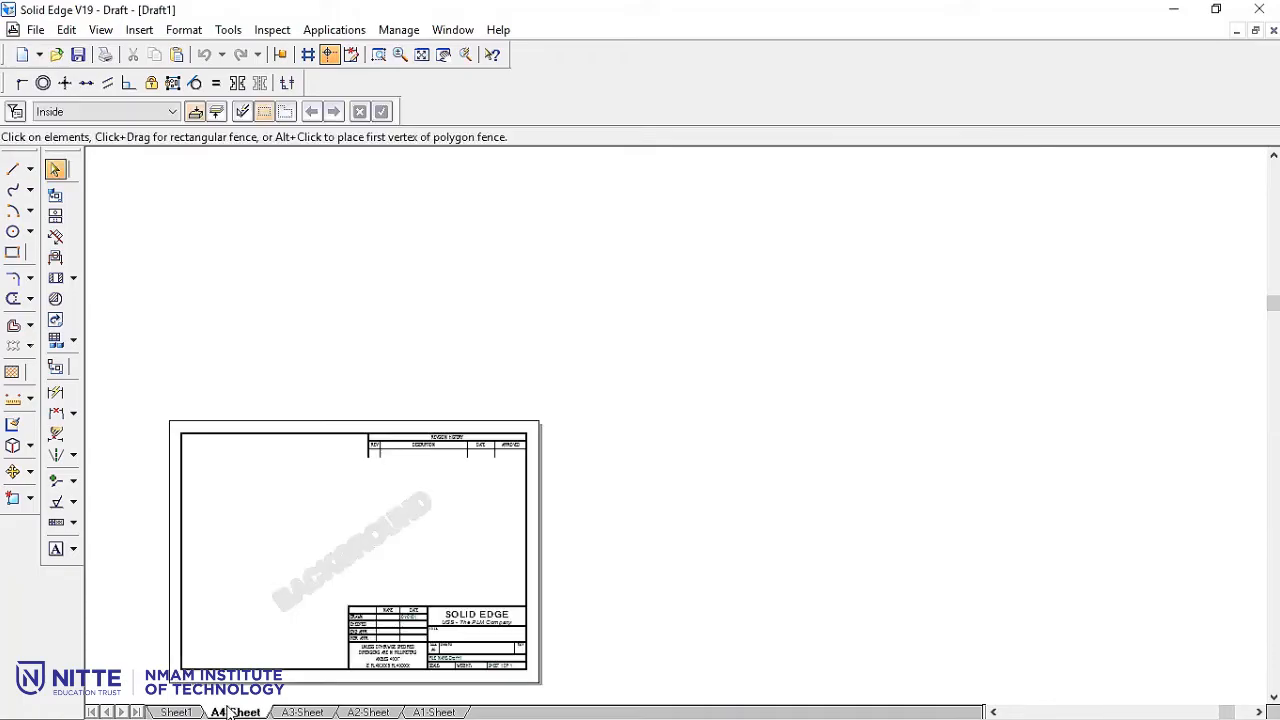
left_click(421, 55)
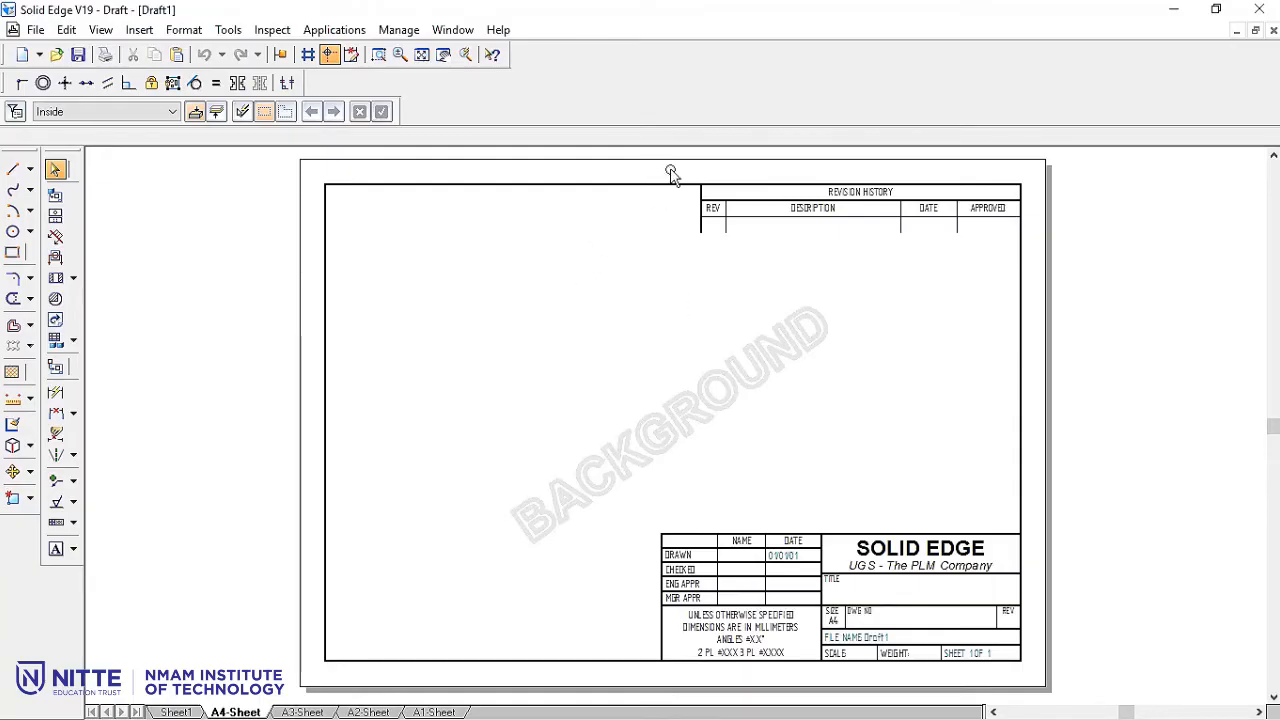
Delete the revision history table and the Solid Edge title block from the A4 background, keeping the border.
left_click_drag(672, 160, 1034, 285)
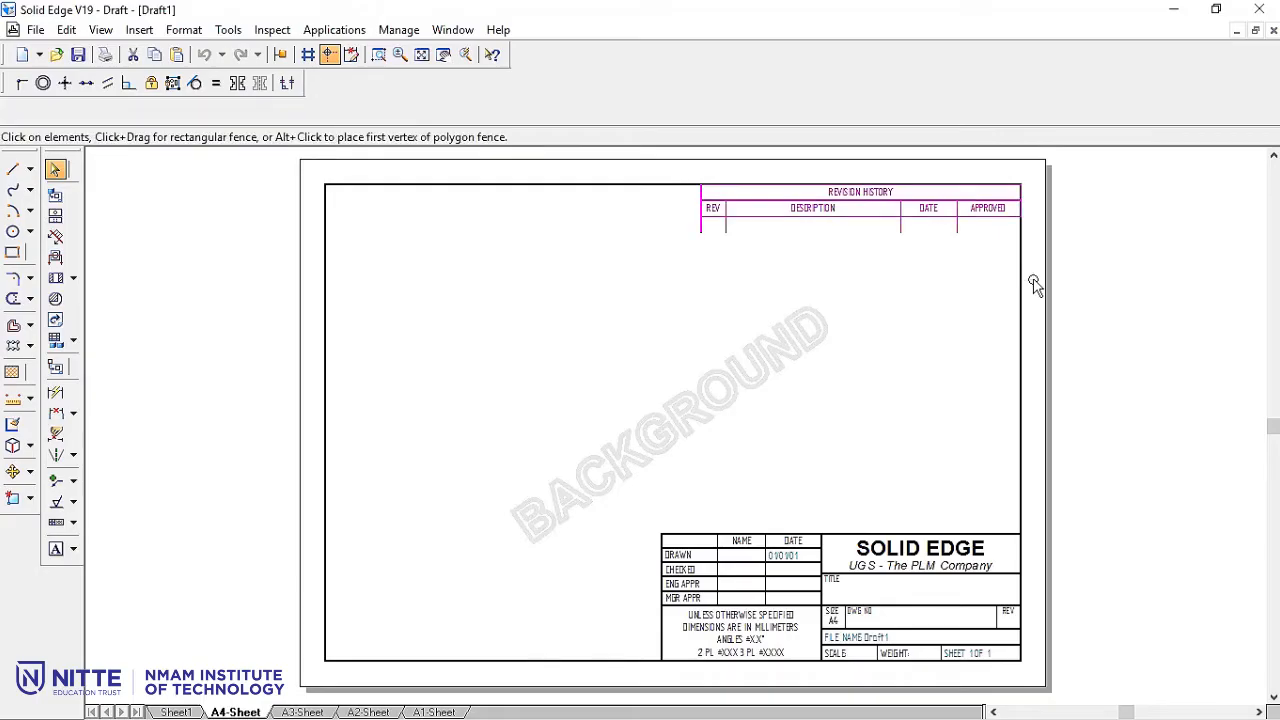
key("Delete")
left_click_drag(648, 512, 1032, 684)
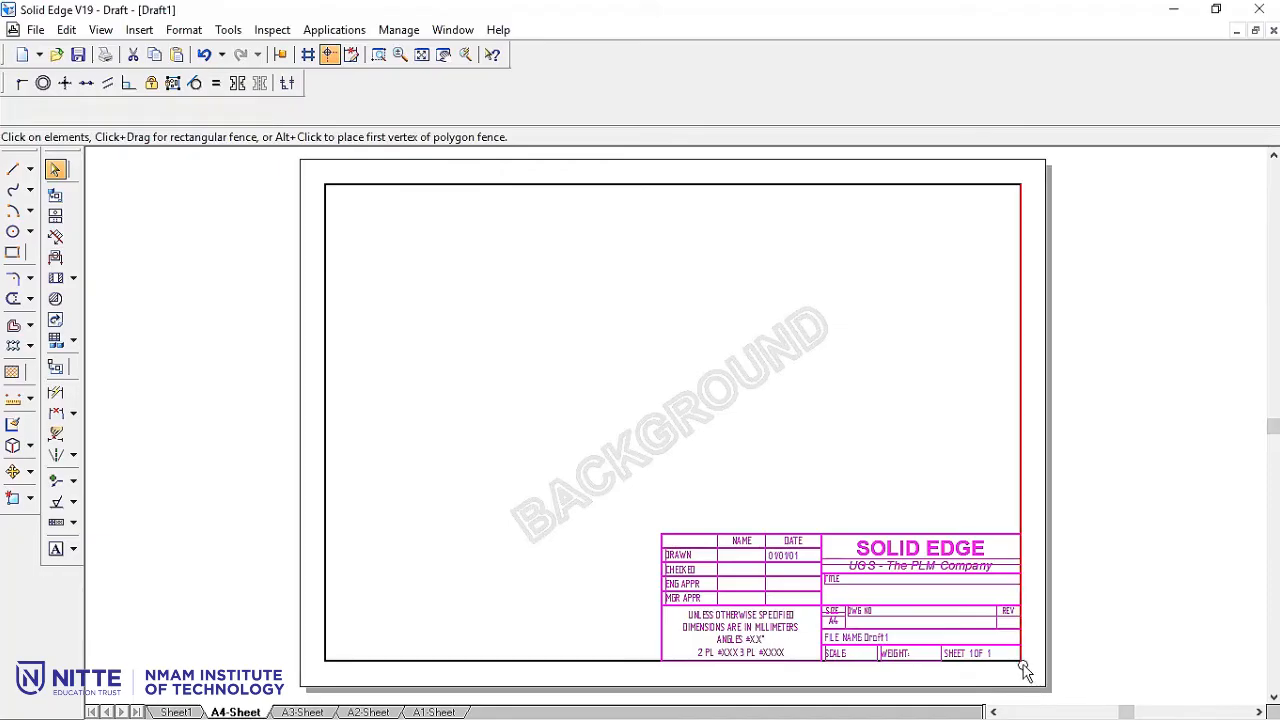
key("Delete")
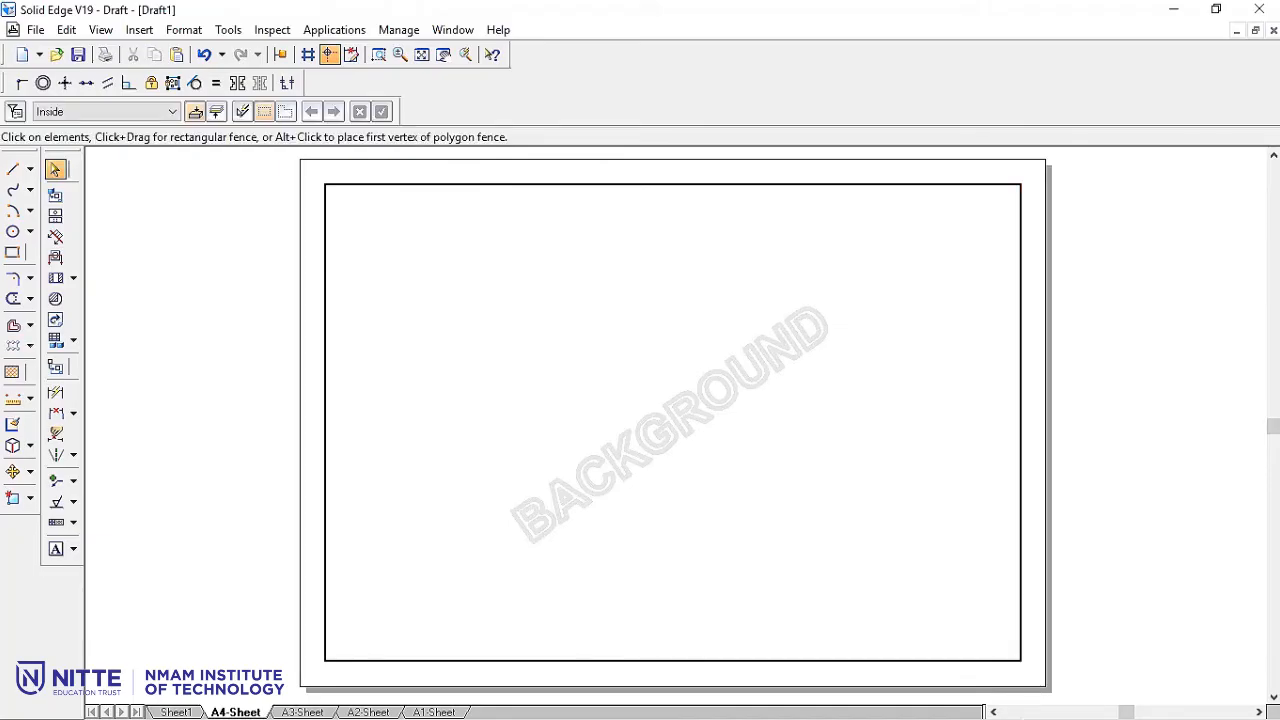
Draw a small empty title box in the lower-right corner of the border with one vertical and one horizontal line.
left_click(12, 169)
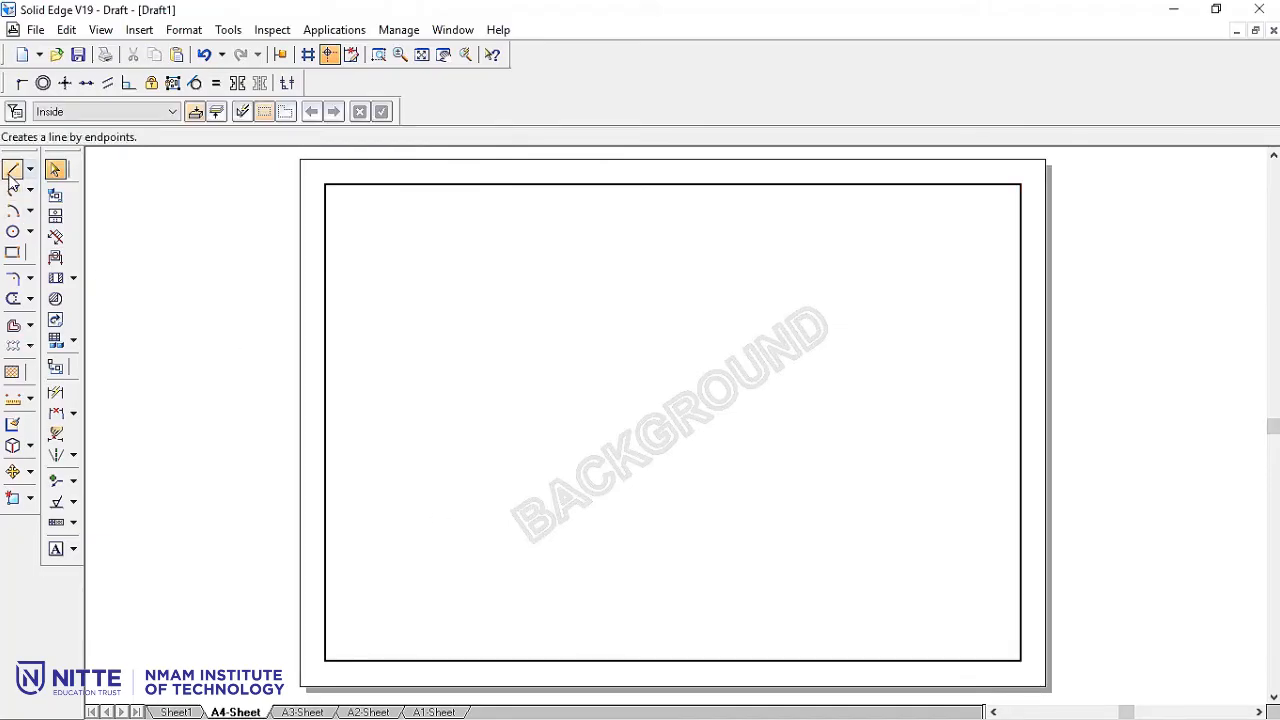
left_click(901, 660)
left_click(901, 592)
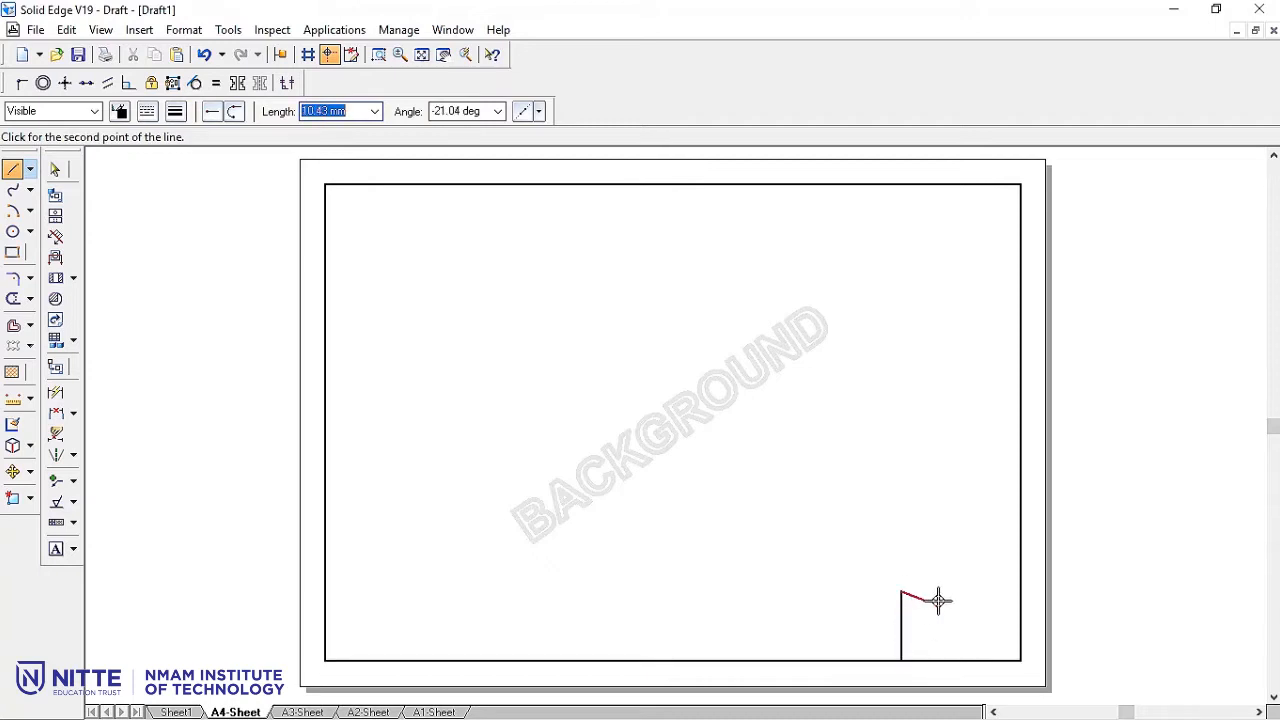
left_click(1019, 591)
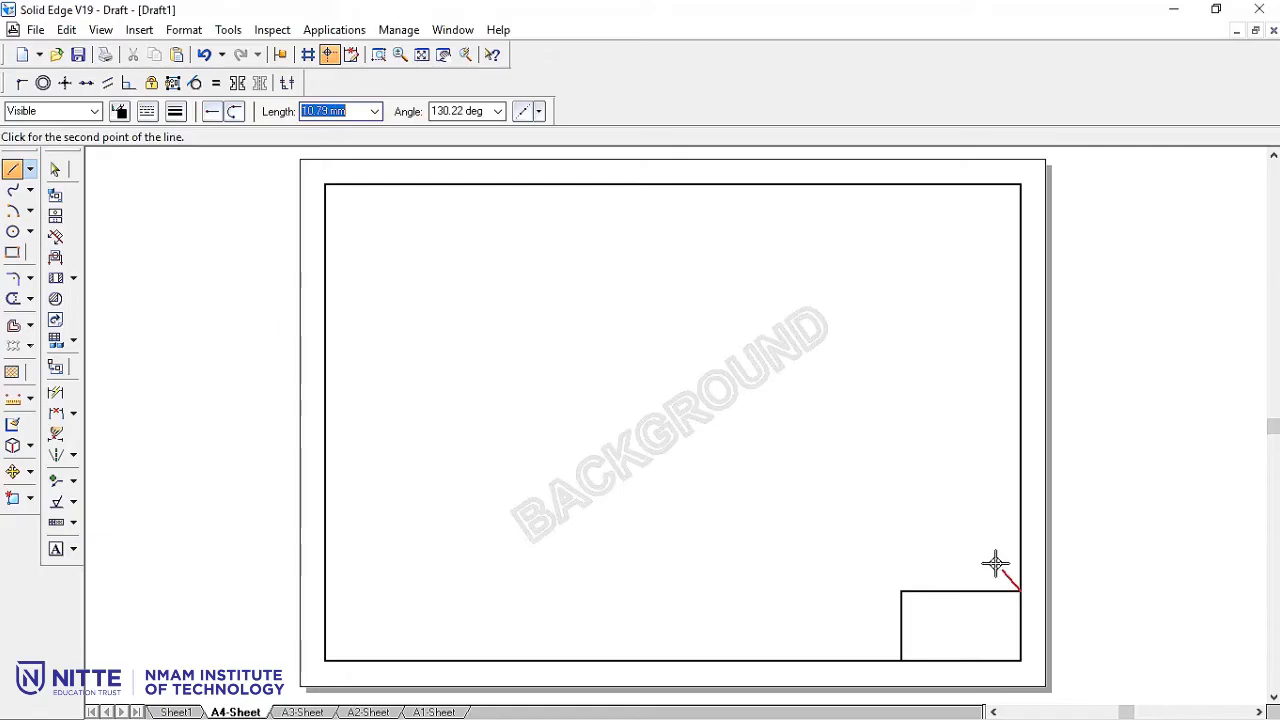
right_click(968, 540)
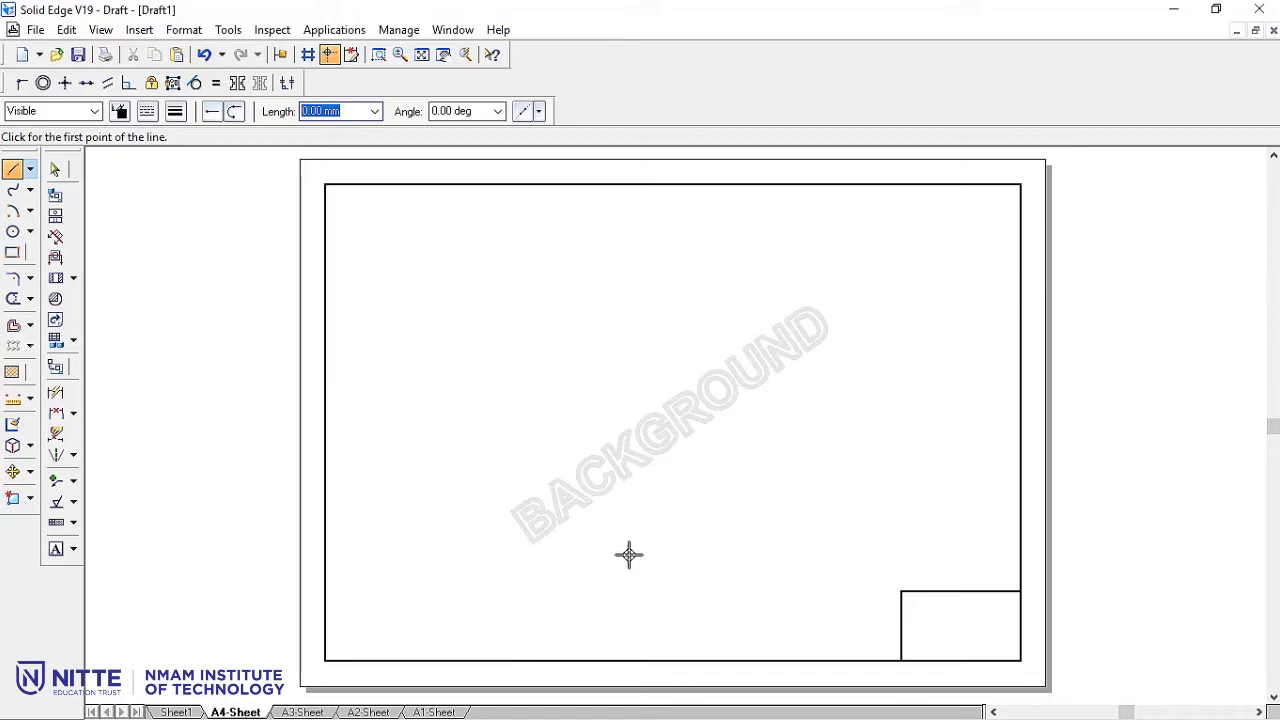
Check Sheet1 against the A4-Sheet background and turn off the display of background sheets.
left_click(178, 712)
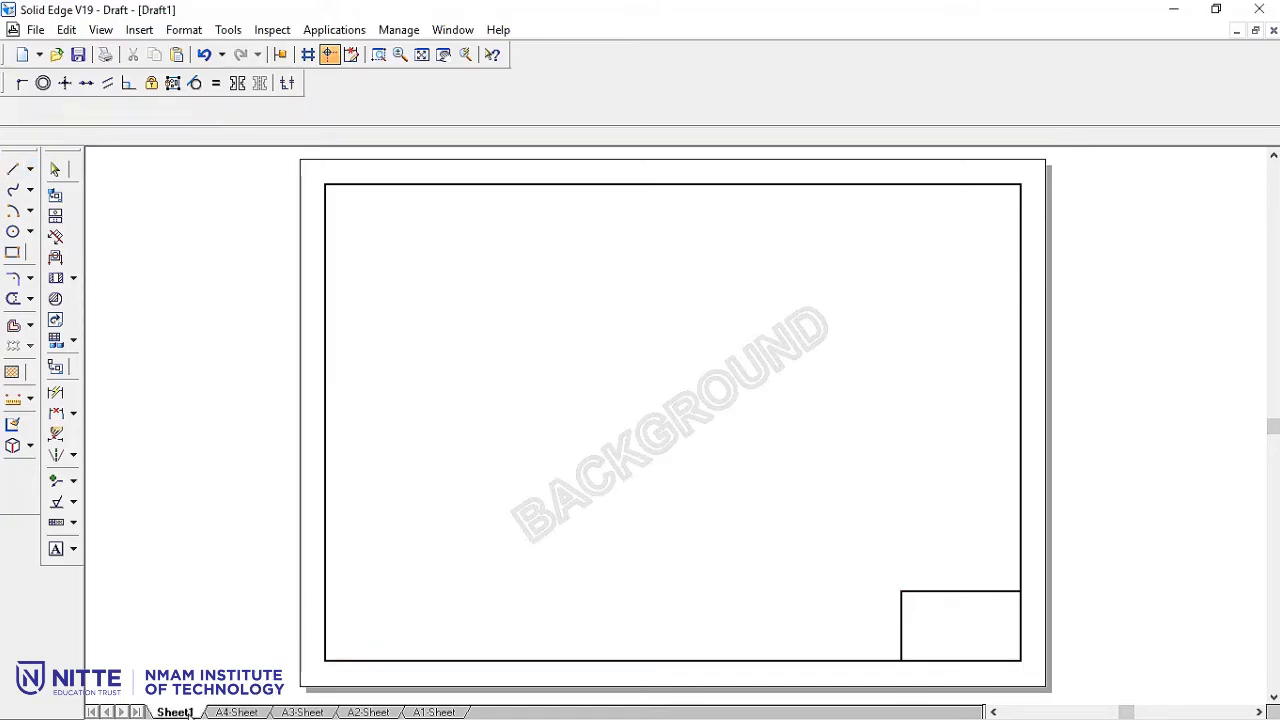
left_click(240, 712)
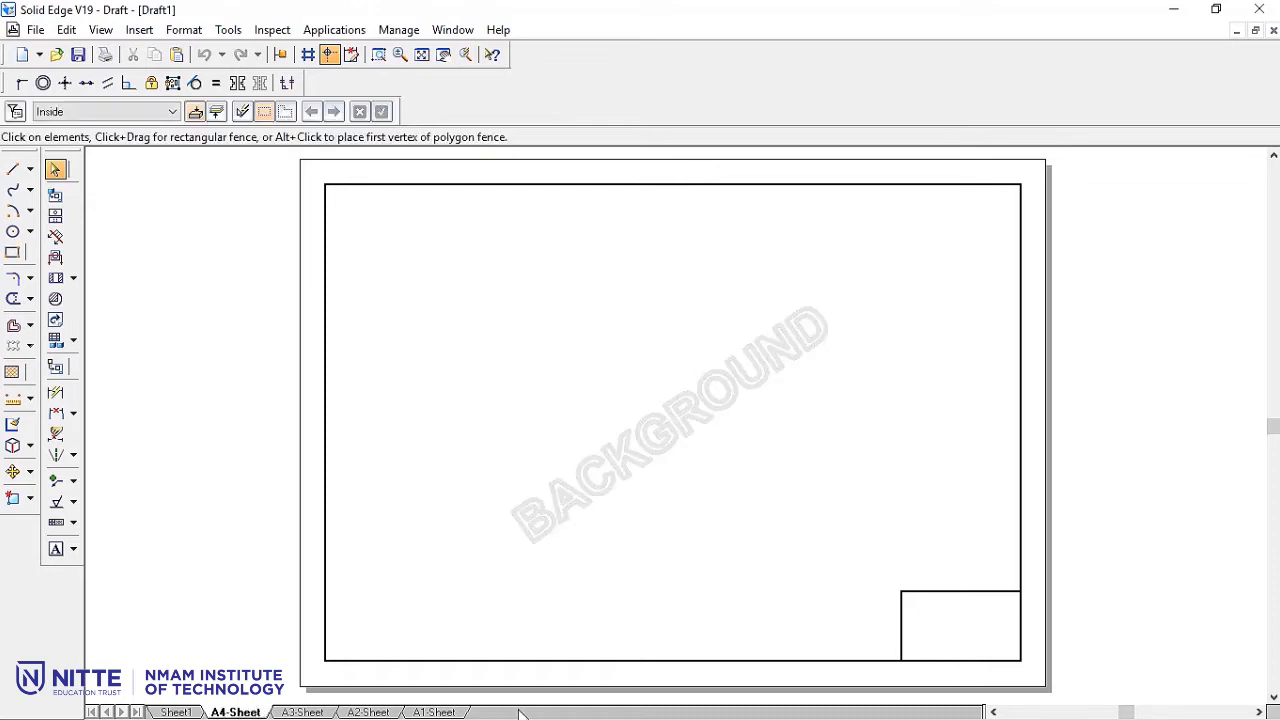
left_click(100, 29)
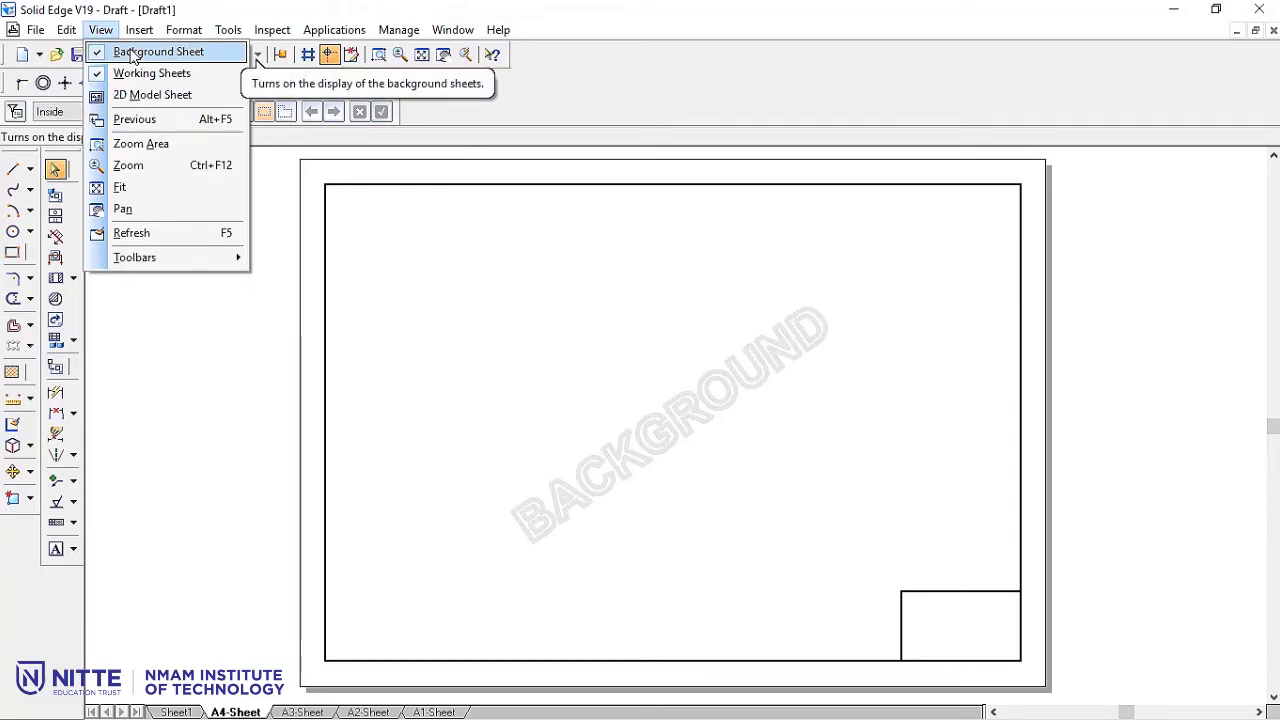
left_click(133, 53)
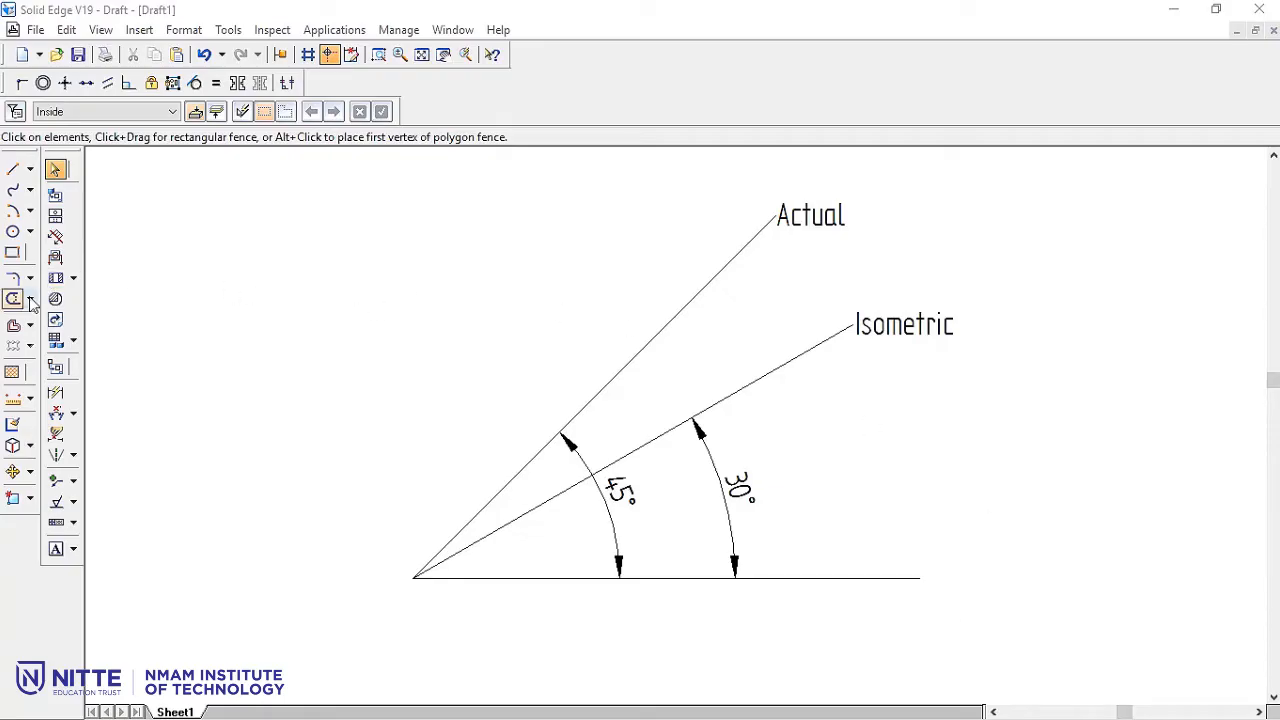
Draw a short 50 mm radius arc by center point, centred on the angle lines' common vertex and crossing the Actual line.
left_click(32, 213)
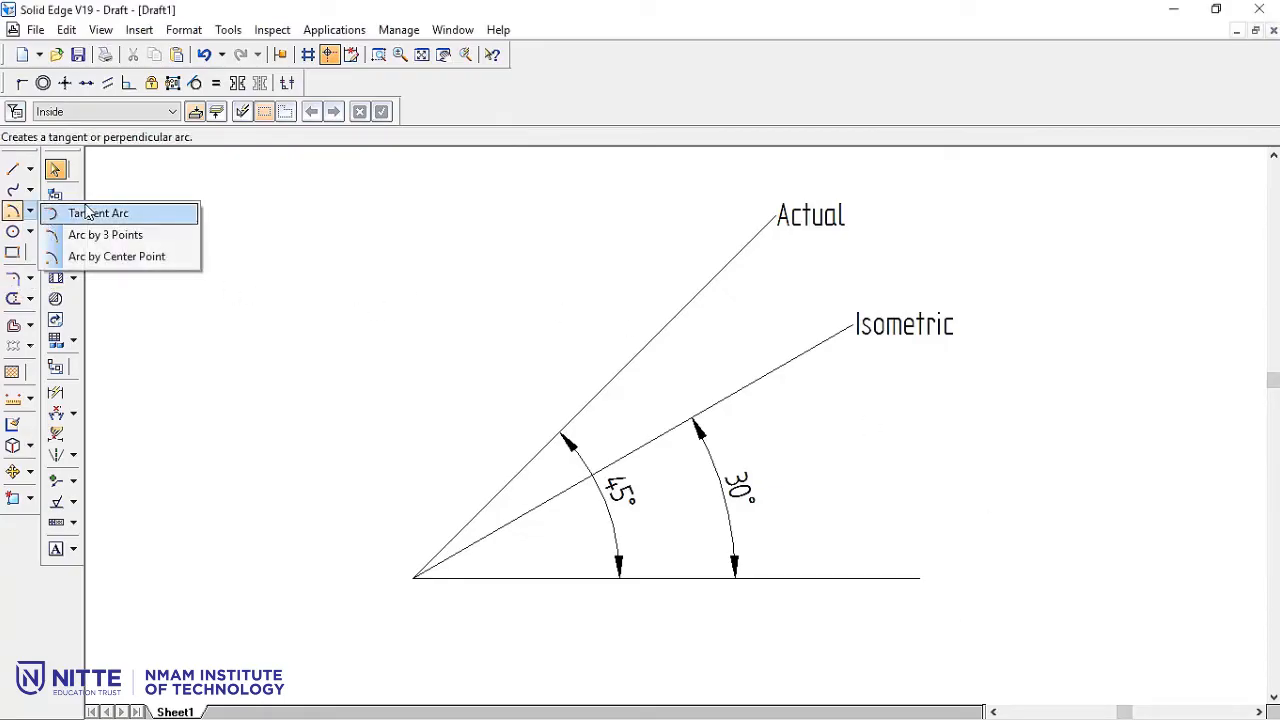
left_click(116, 257)
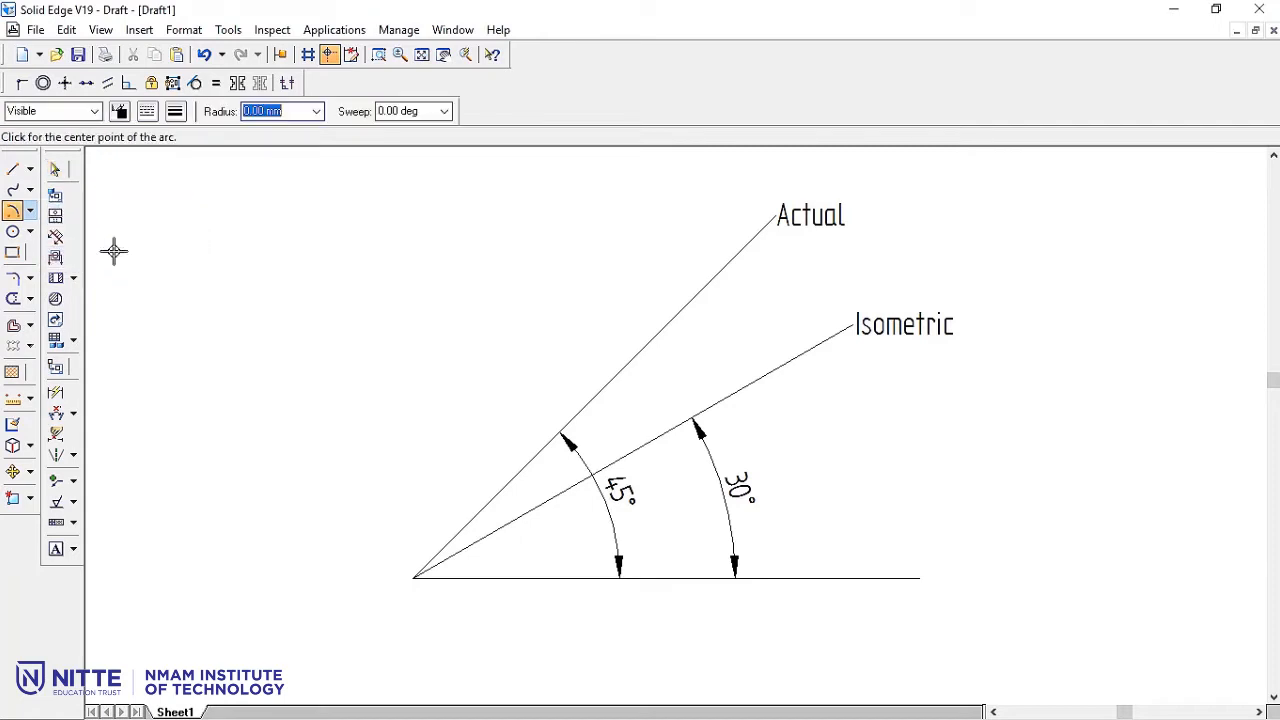
left_click(412, 577)
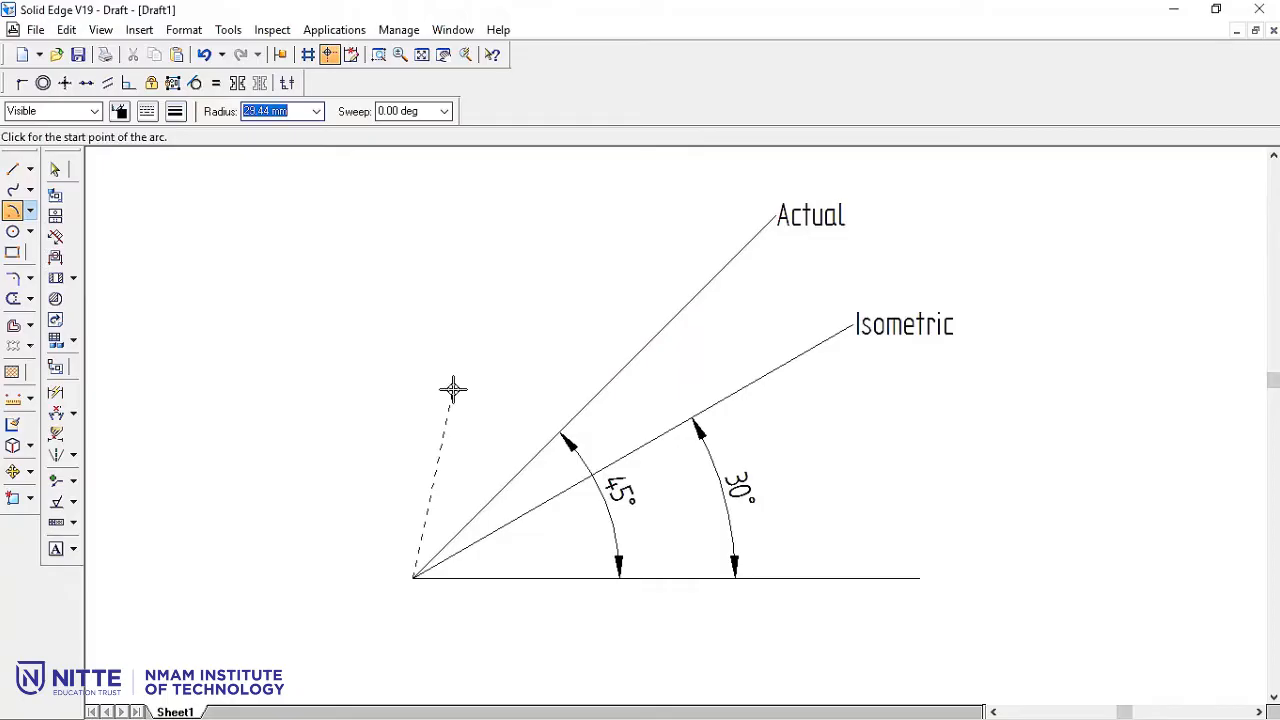
type("50")
key("Tab")
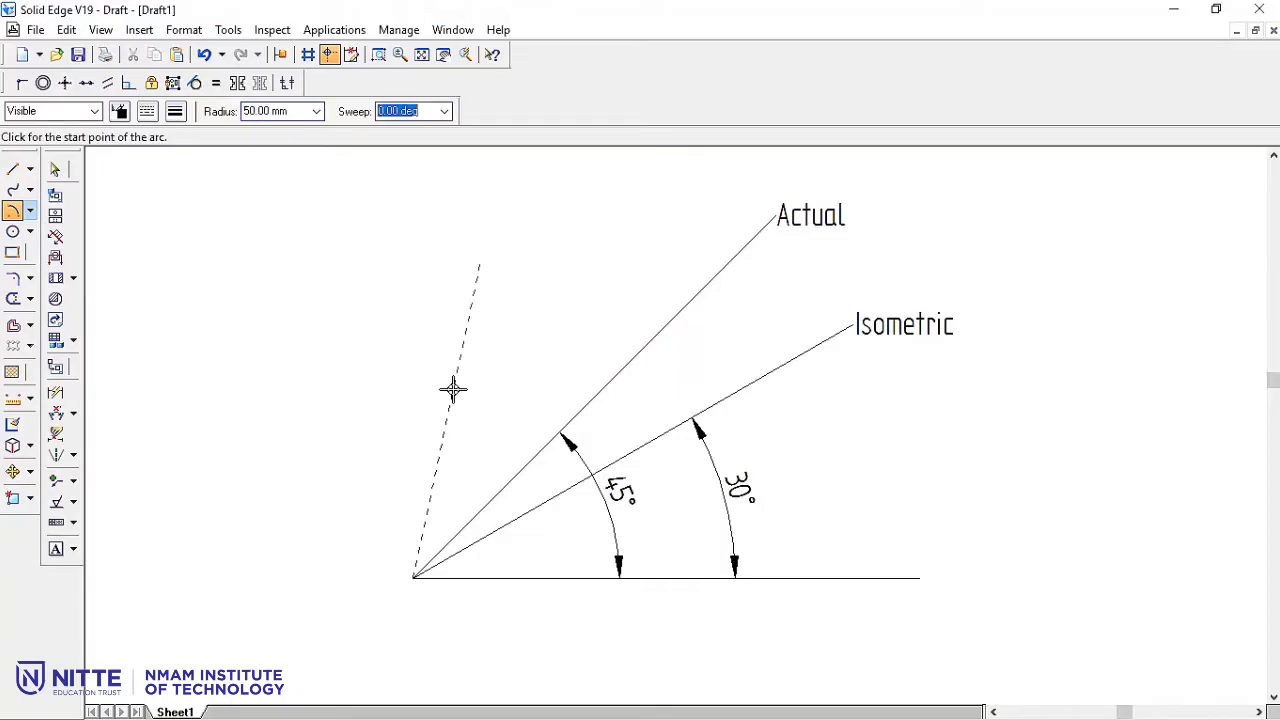
left_click(545, 430)
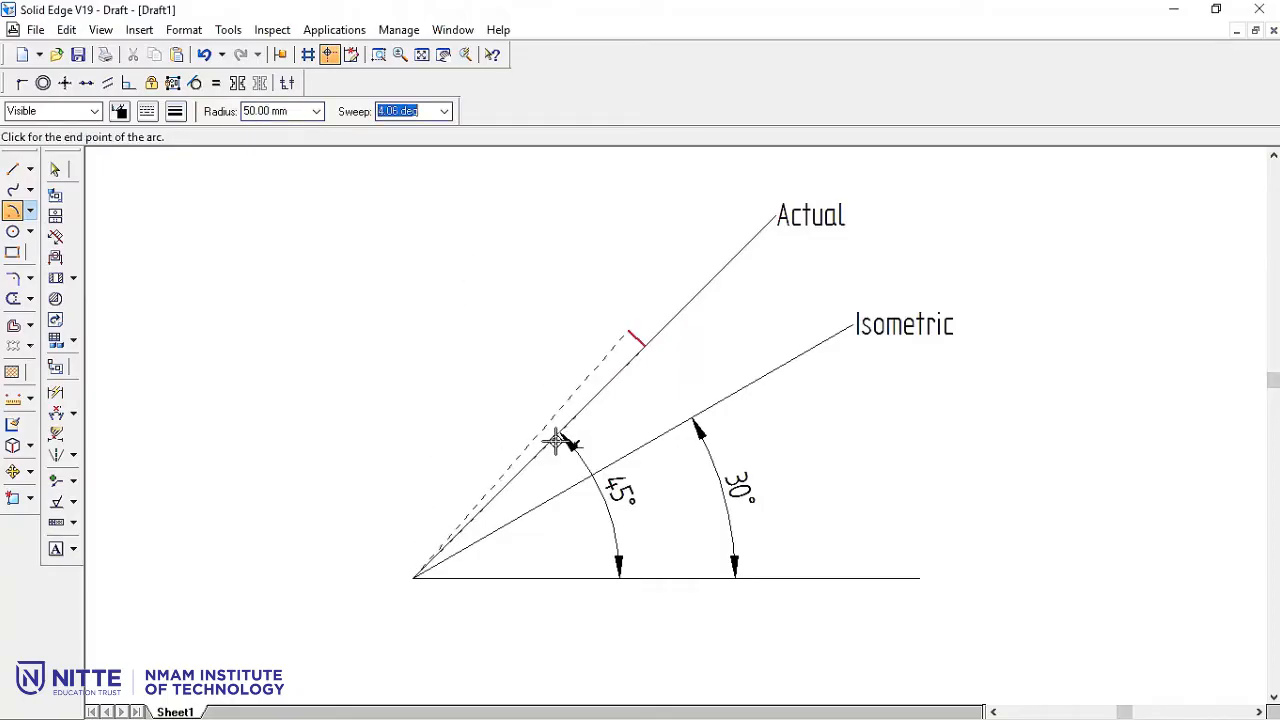
left_click(563, 449)
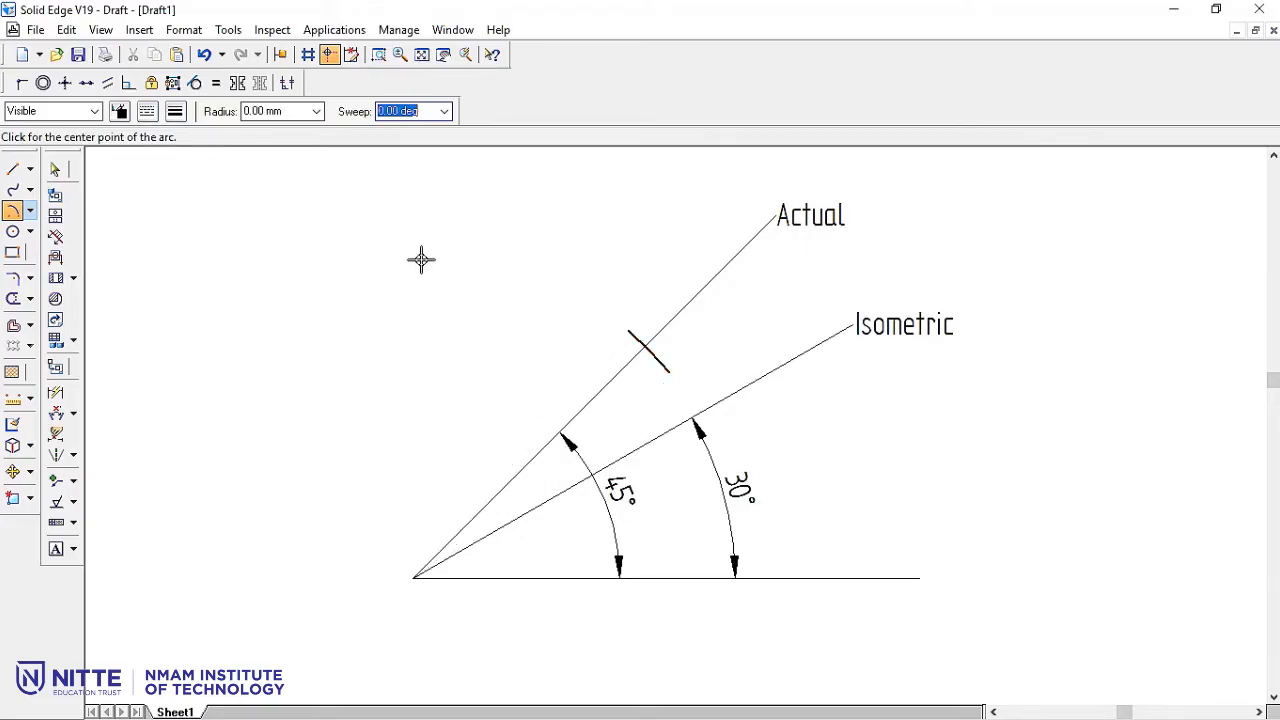
Draw a vertical line from the arc's intersection with the Actual line down to the Isometric line.
left_click(13, 169)
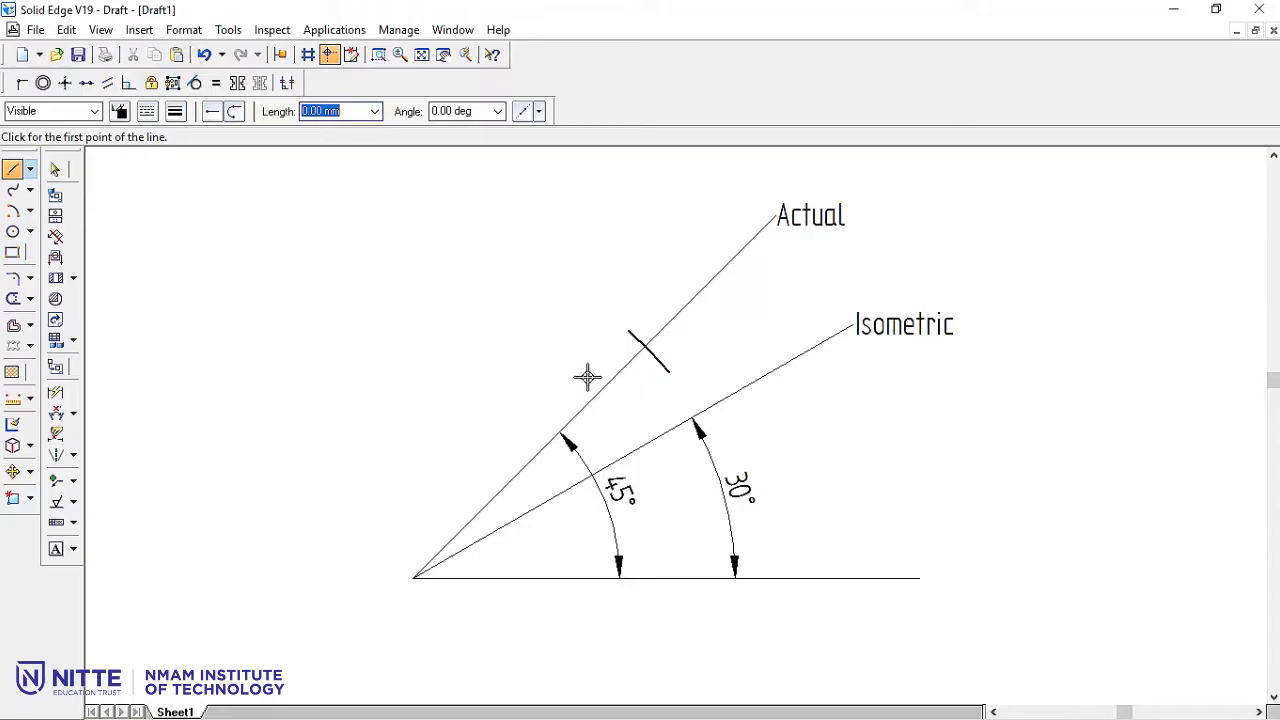
left_click(645, 347)
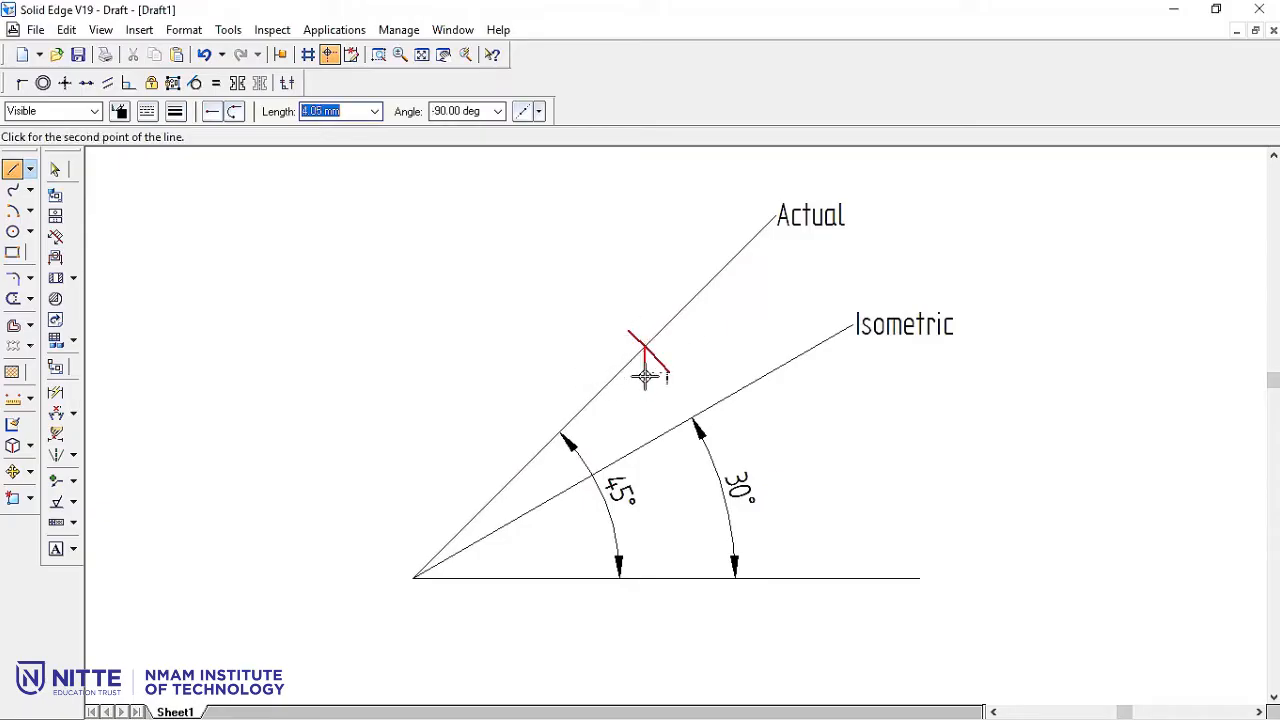
left_click(645, 444)
right_click(726, 323)
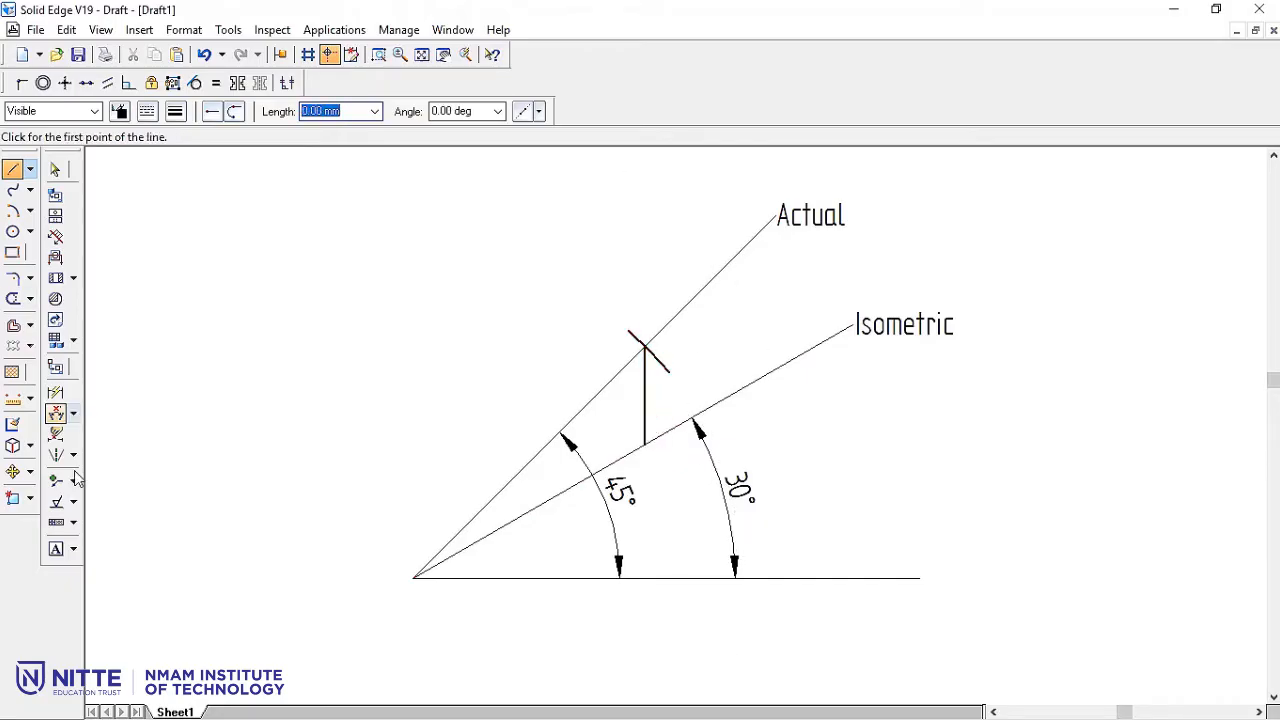
Dimension the distance along the Isometric line from the vertical line's lower end to the common vertex, placing it above the angle lines.
left_click(73, 413)
left_click(130, 415)
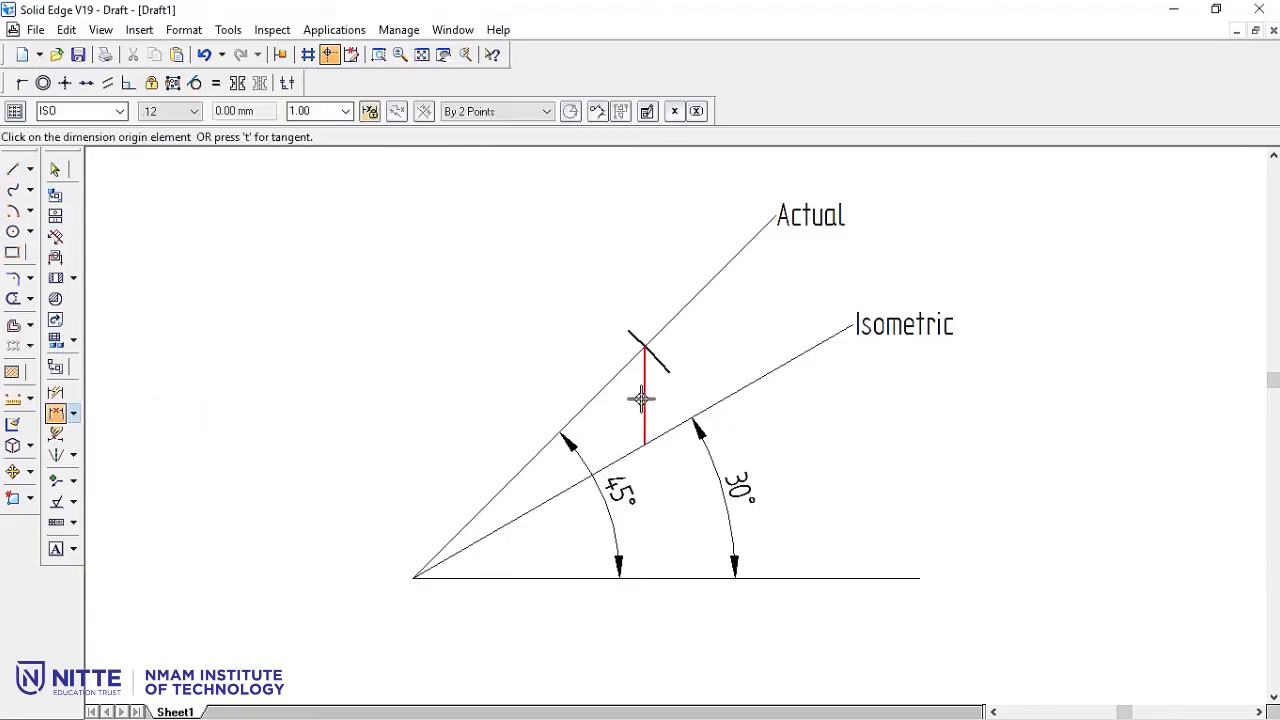
left_click(645, 446)
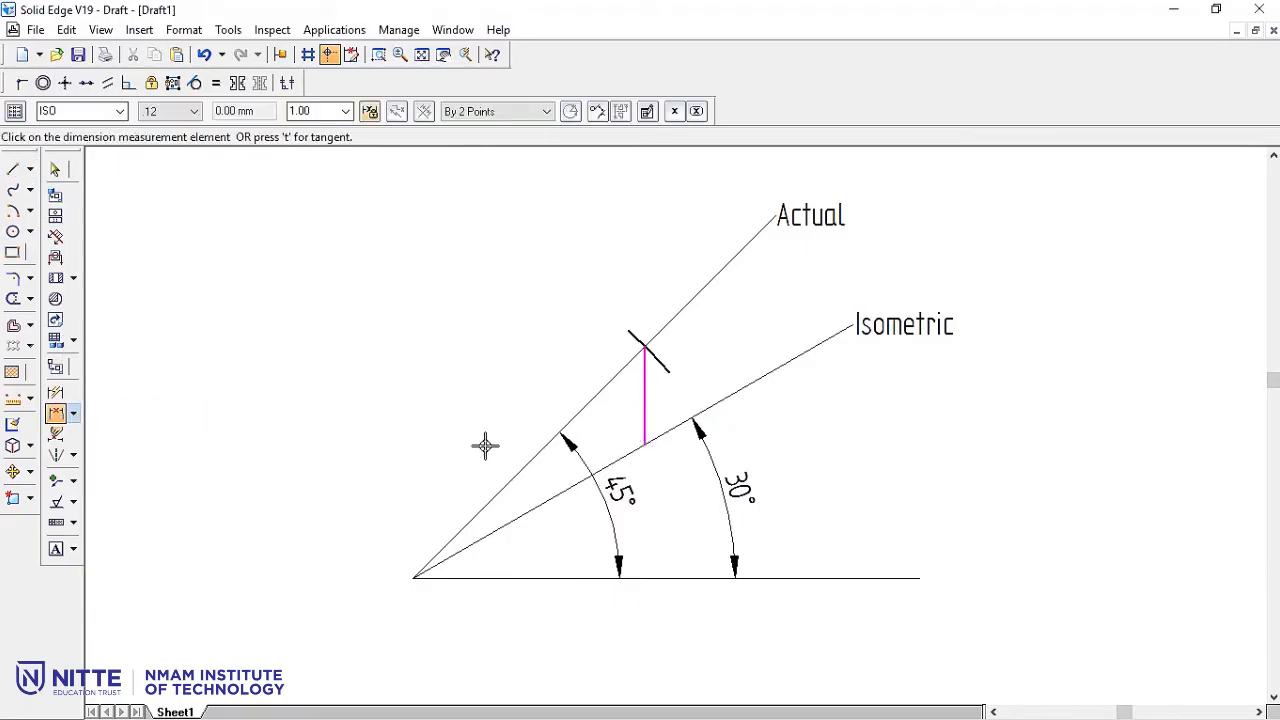
left_click(409, 578)
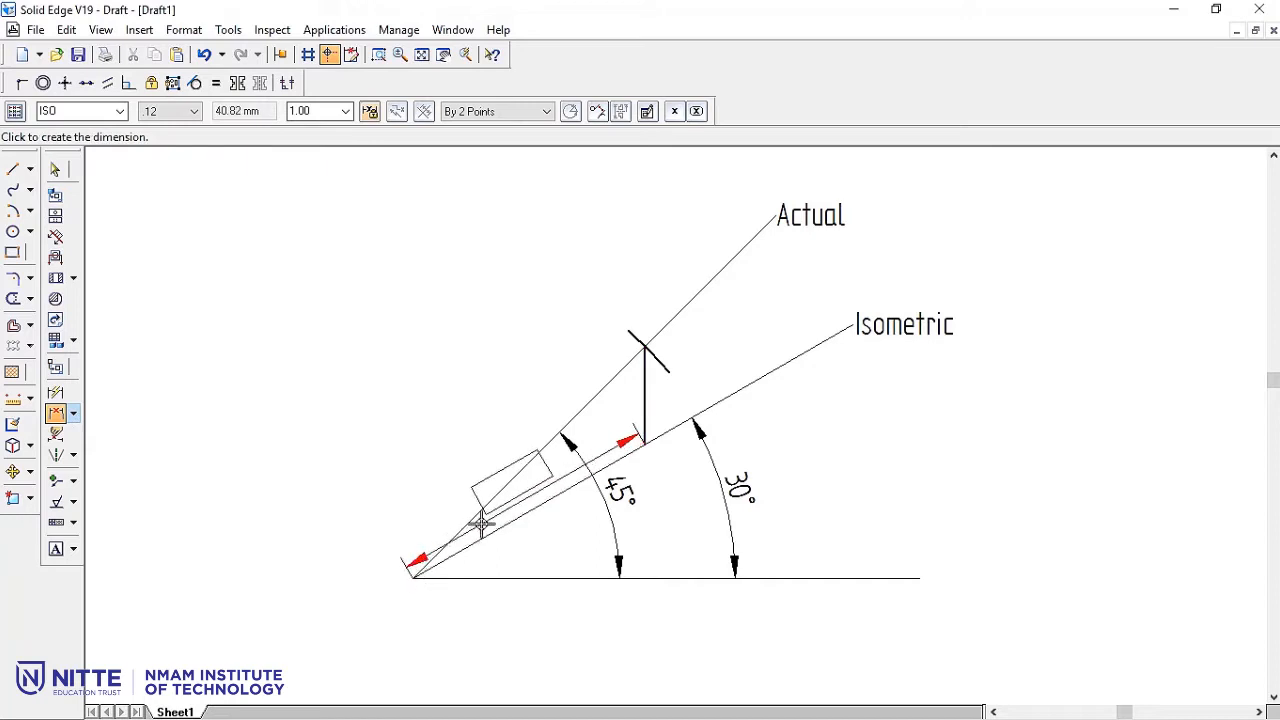
left_click(466, 445)
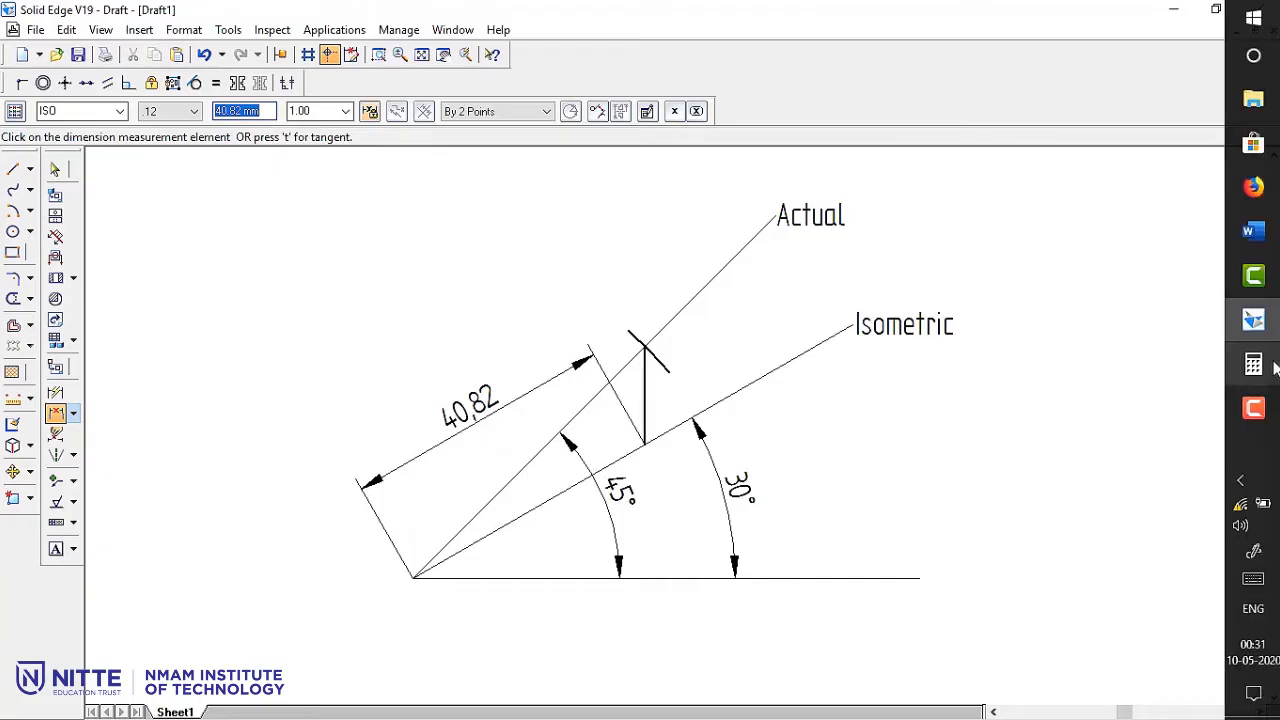
Switch to the Calculator, divide 40.82 by 50 to get the isometric scale factor, and close it.
left_click(1276, 368)
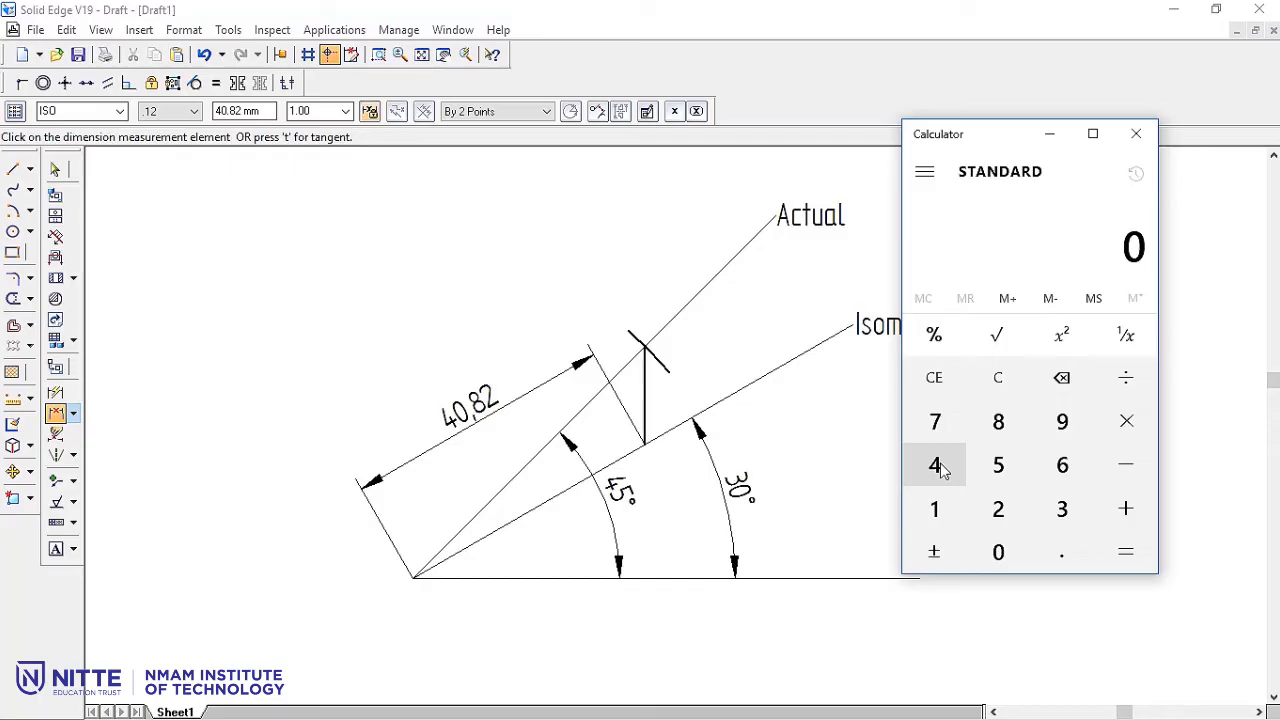
left_click(940, 466)
left_click(1000, 553)
left_click(1058, 558)
left_click(998, 423)
left_click(1002, 506)
left_click(1126, 381)
left_click(998, 465)
left_click(998, 555)
left_click(1124, 557)
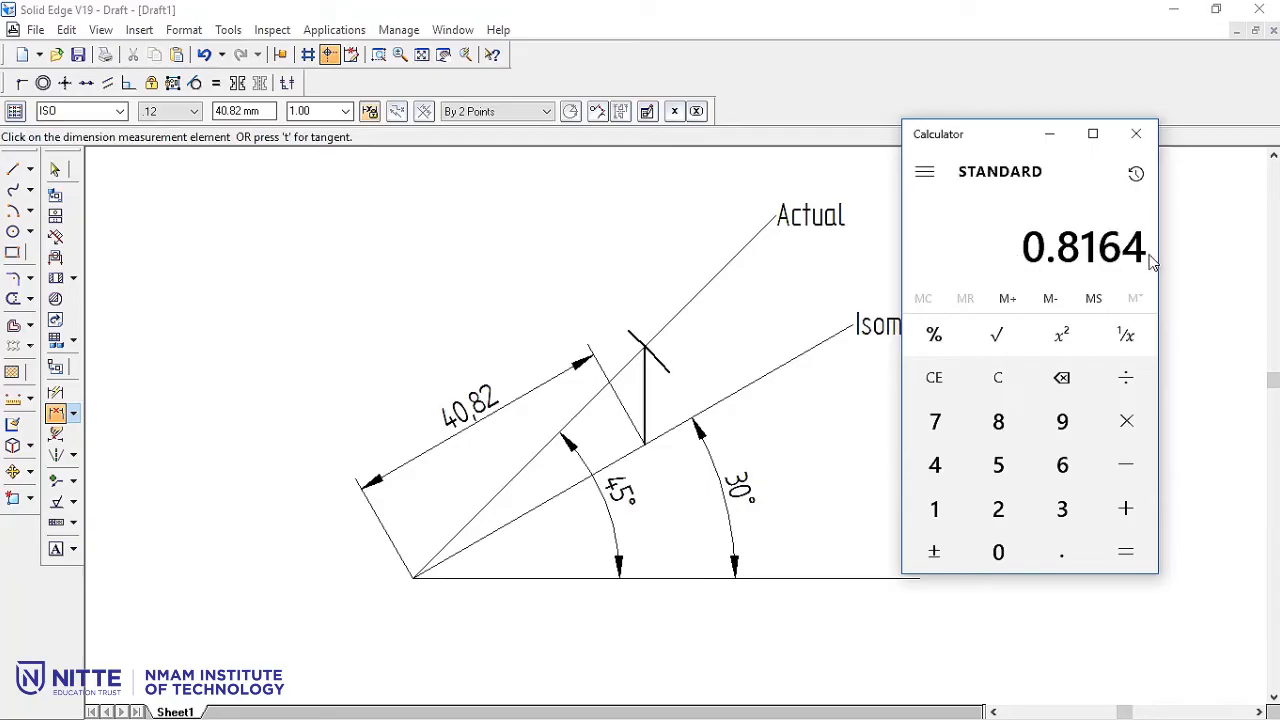
left_click(1136, 133)
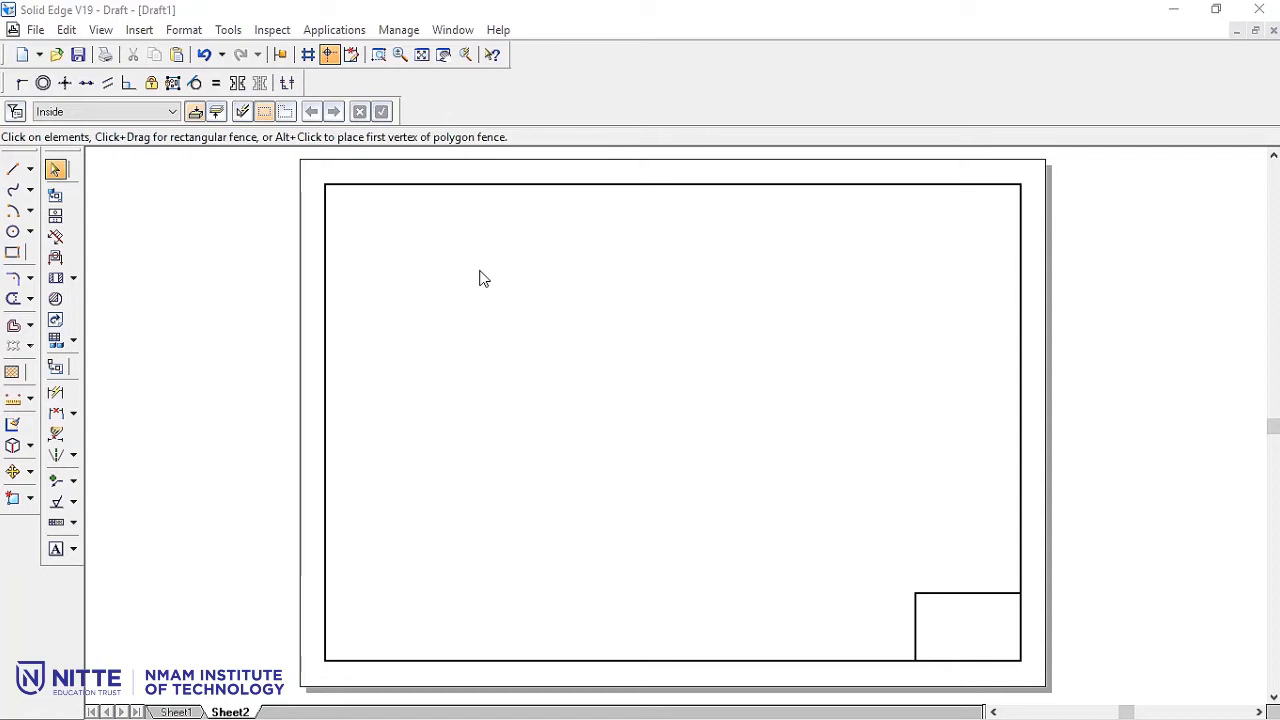
Draw a 50 mm diameter circle in the upper-left area of the Sheet2 border.
left_click(15, 231)
key("shift+Tab")
type("5")
key("Tab")
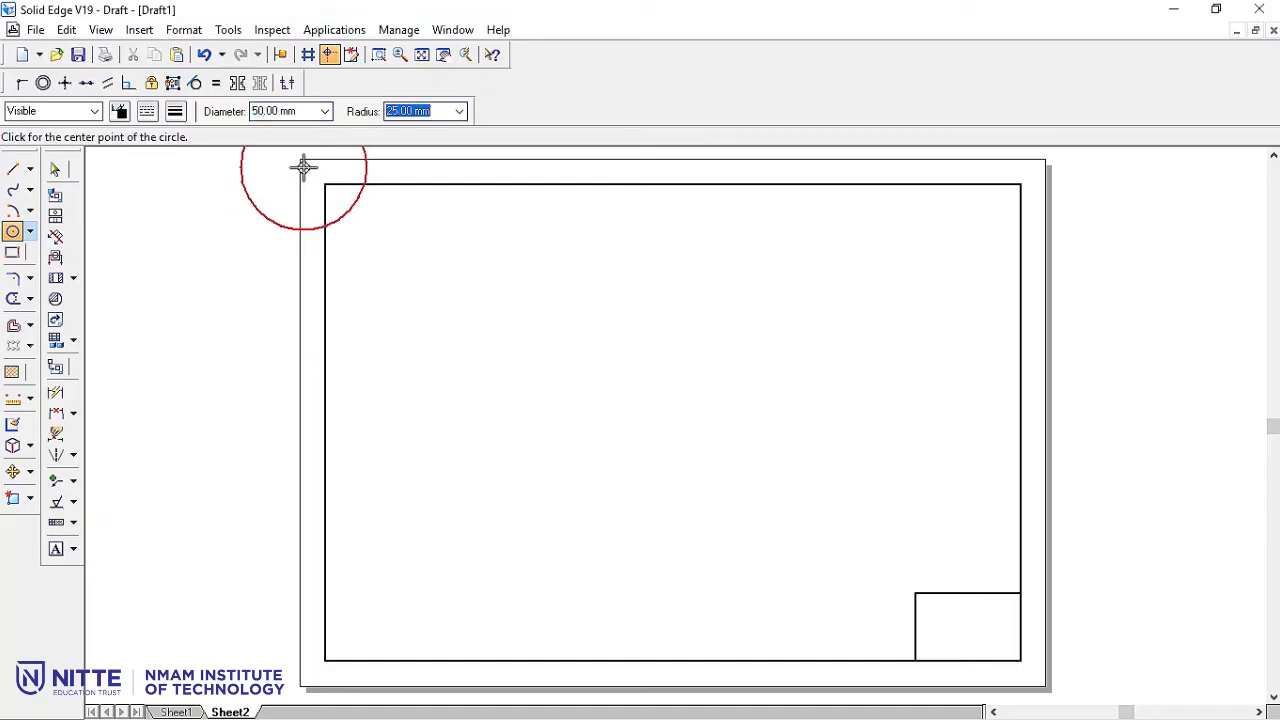
left_click(424, 280)
right_click(603, 263)
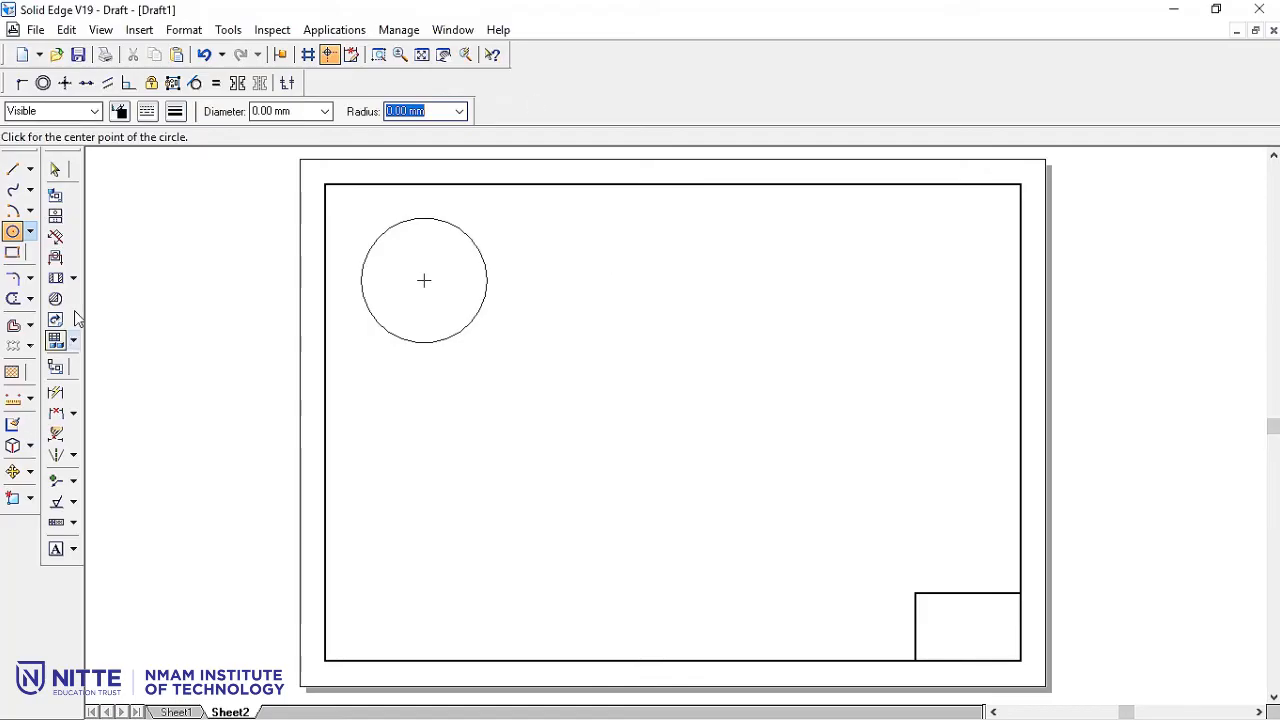
left_click(55, 170)
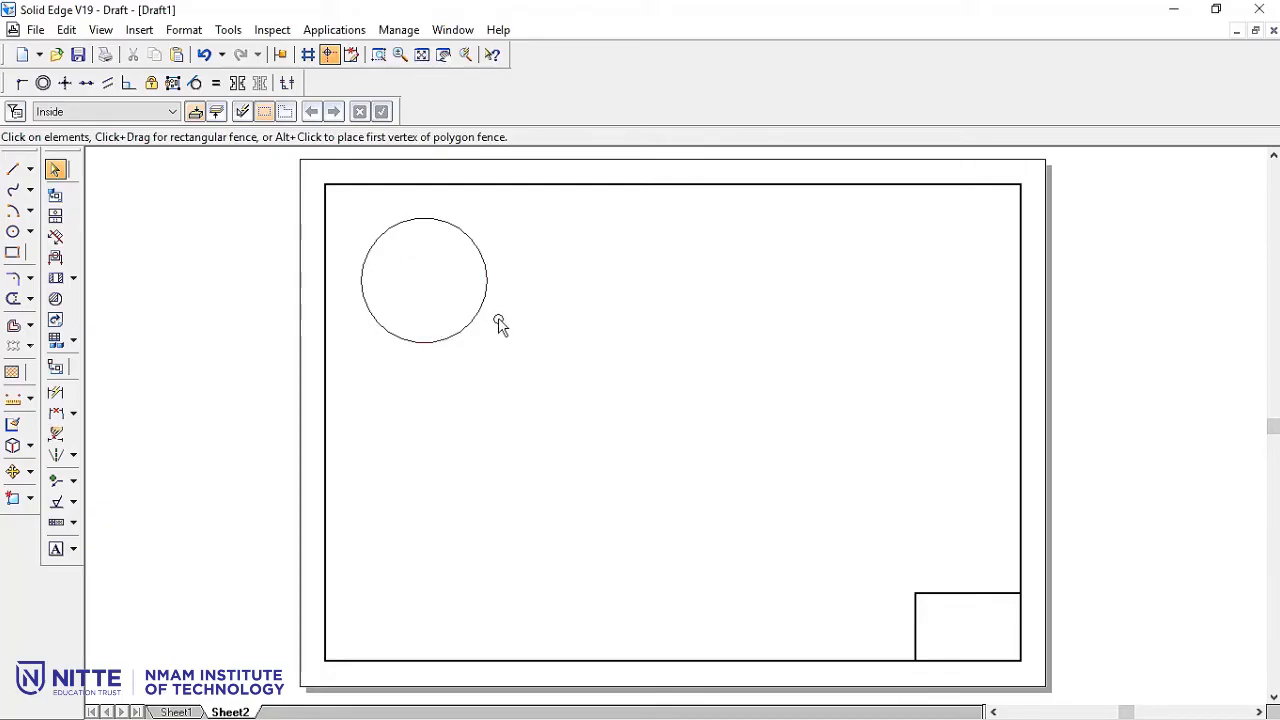
Draw two vertical and two horizontal lines tangent to the circle, each extending past the corners of the enclosing square.
left_click(13, 170)
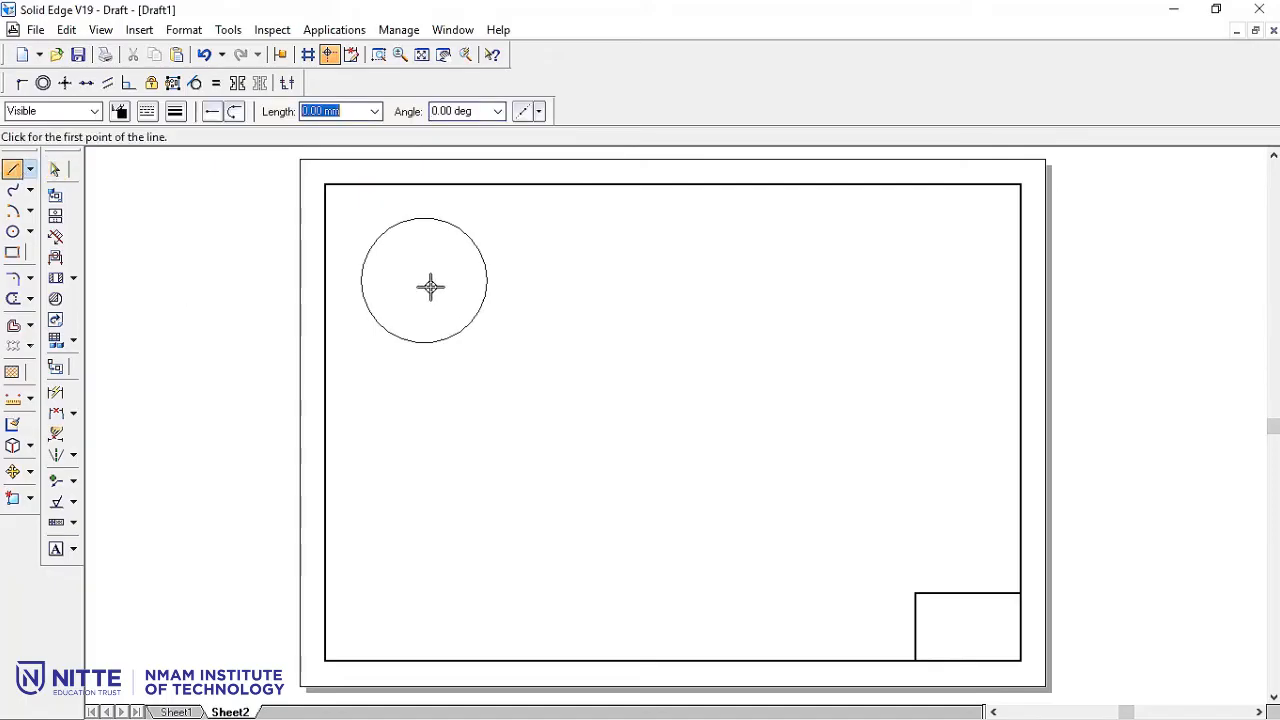
left_click(361, 196)
left_click(361, 383)
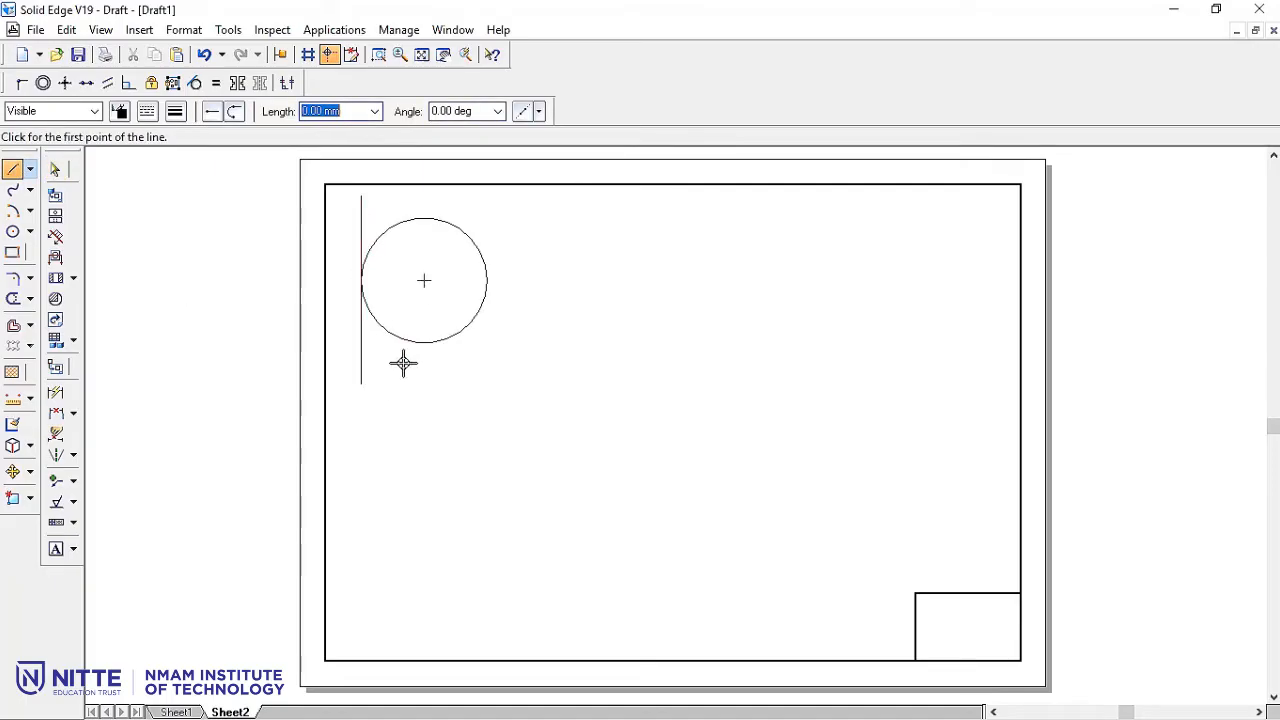
left_click(345, 343)
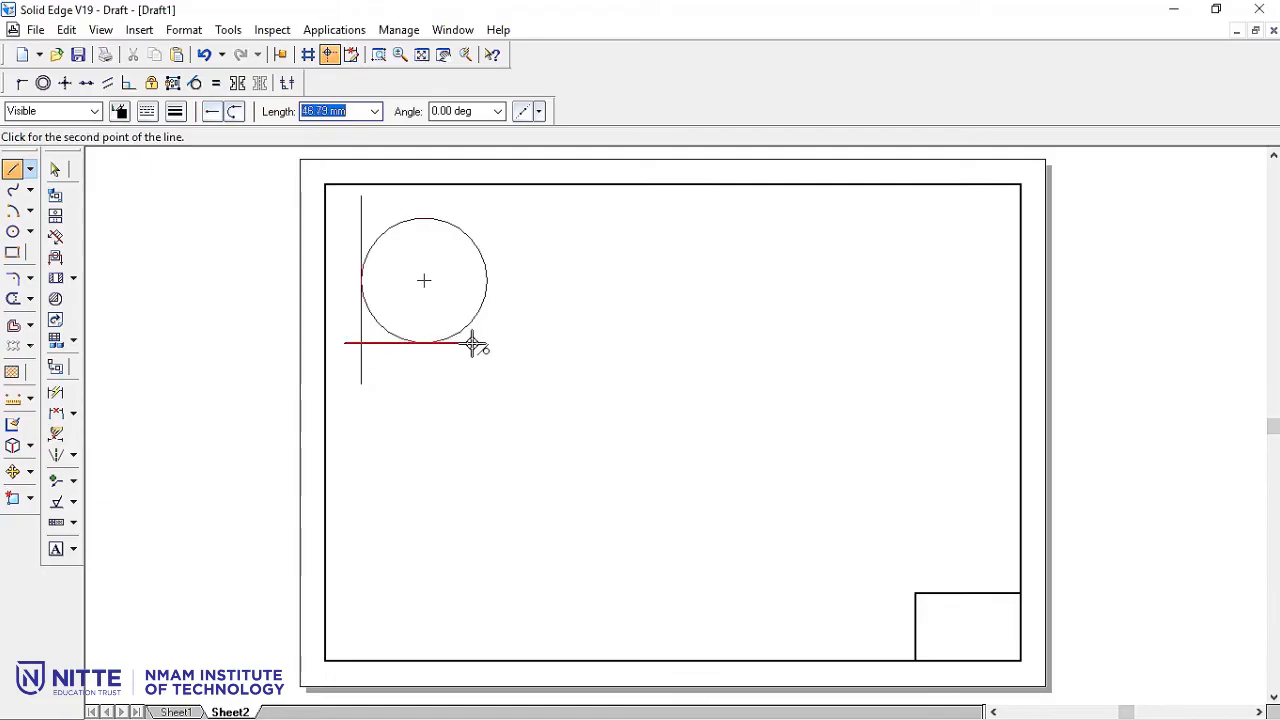
left_click(507, 335)
left_click(487, 211)
left_click(488, 363)
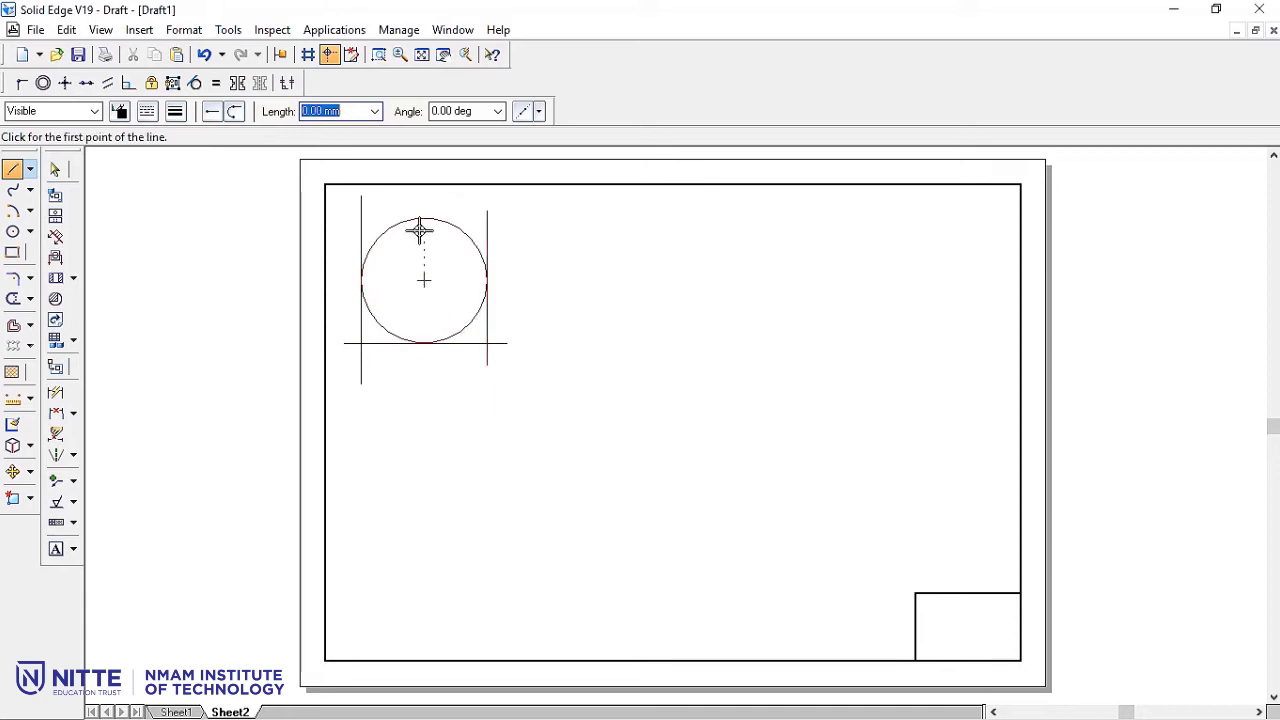
left_click(354, 217)
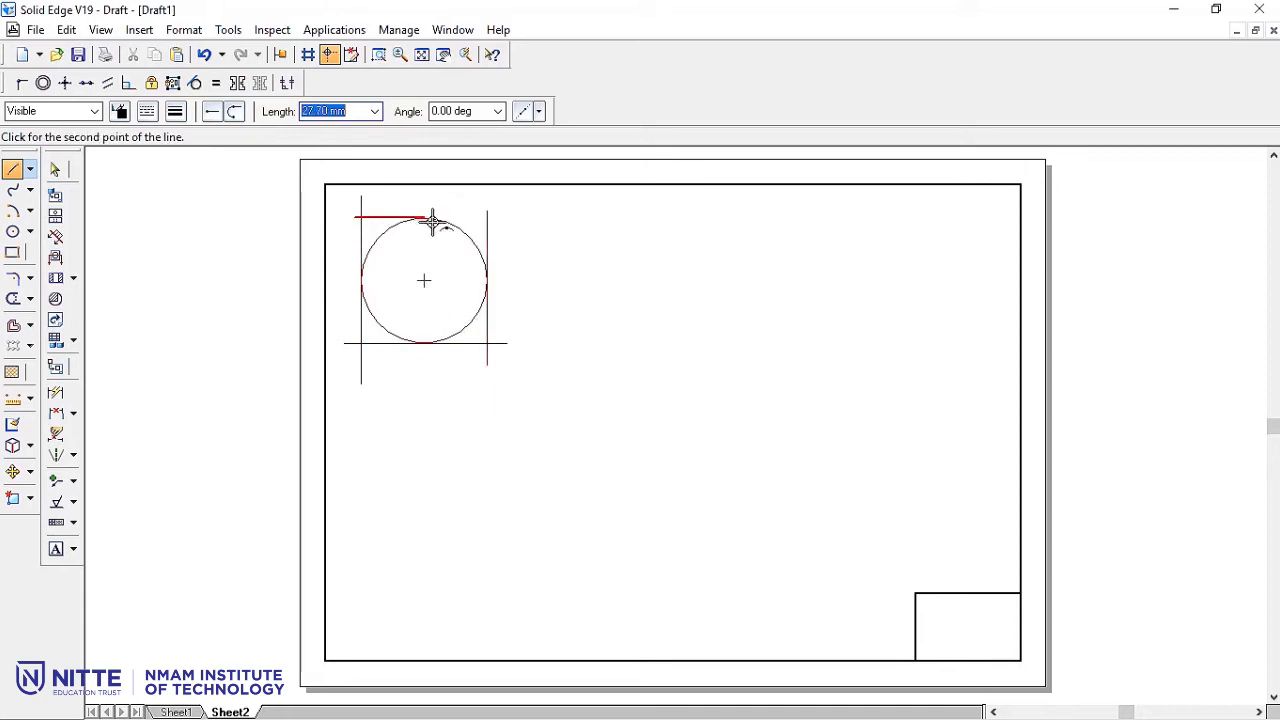
left_click(507, 216)
Trim the overhanging line ends at all four corners to leave a clean square around the circle.
left_click(12, 298)
left_click(348, 341)
left_click(361, 378)
left_click(492, 363)
left_click_drag(503, 346, 486, 366)
left_click(506, 219)
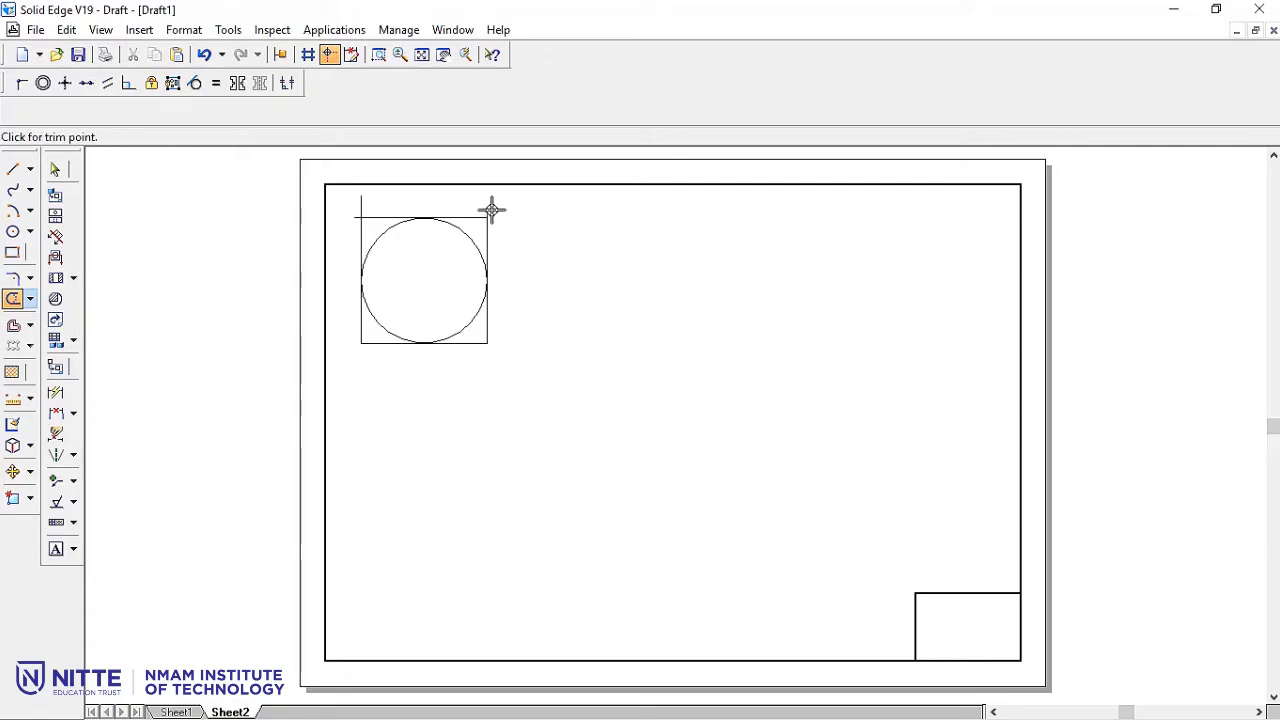
left_click(489, 210)
left_click(359, 207)
key("Escape")
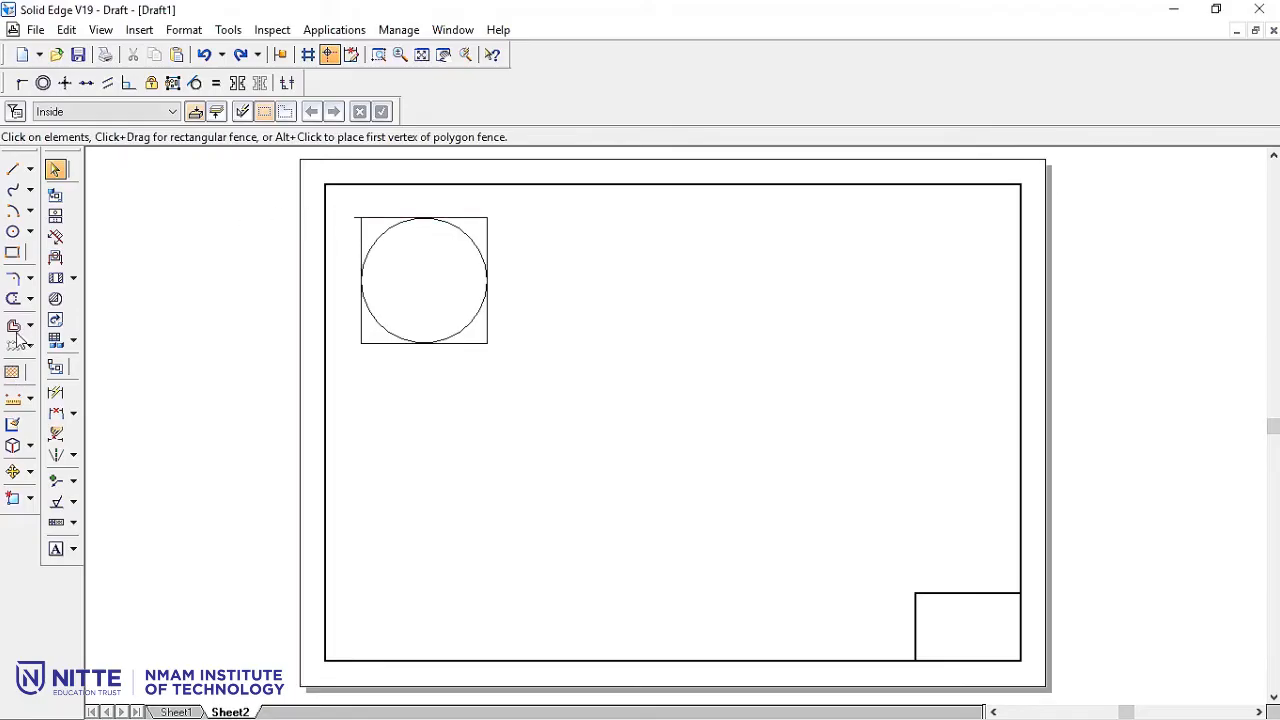
left_click(13, 298)
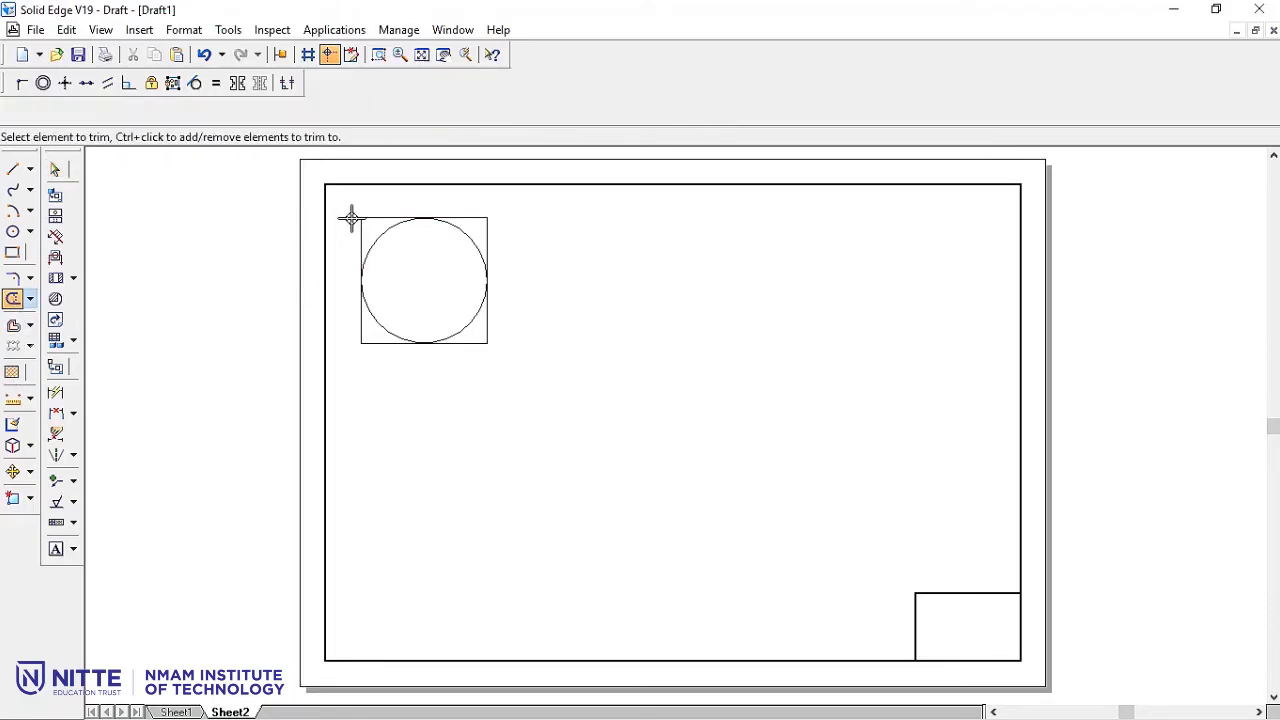
left_click(55, 170)
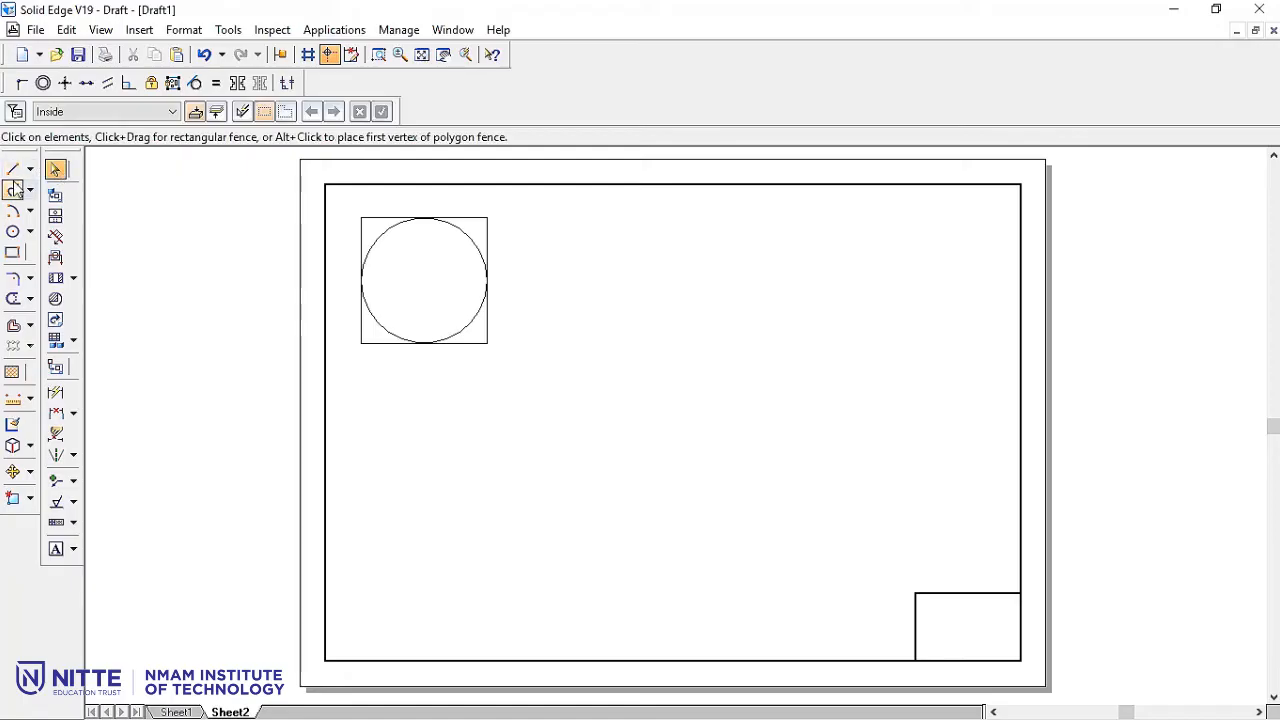
Draw a horizontal base line in the lower middle of the sheet and two lines rising from its midpoint, about 24° left and 25° right.
left_click(13, 170)
left_click(572, 525)
left_click(780, 525)
right_click(794, 452)
left_click(564, 475)
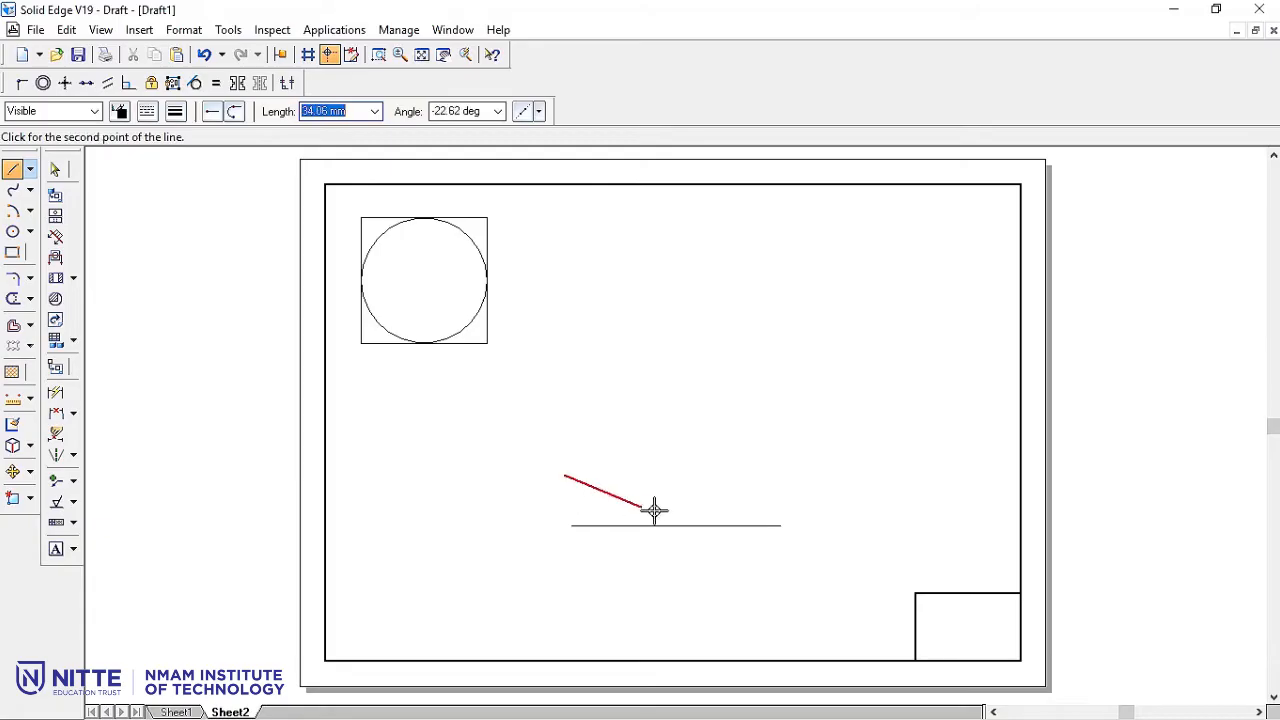
left_click(678, 525)
left_click(795, 468)
right_click(797, 466)
Add an angle dimension between the right inclined line and the base line and set it to 30°.
left_click(72, 413)
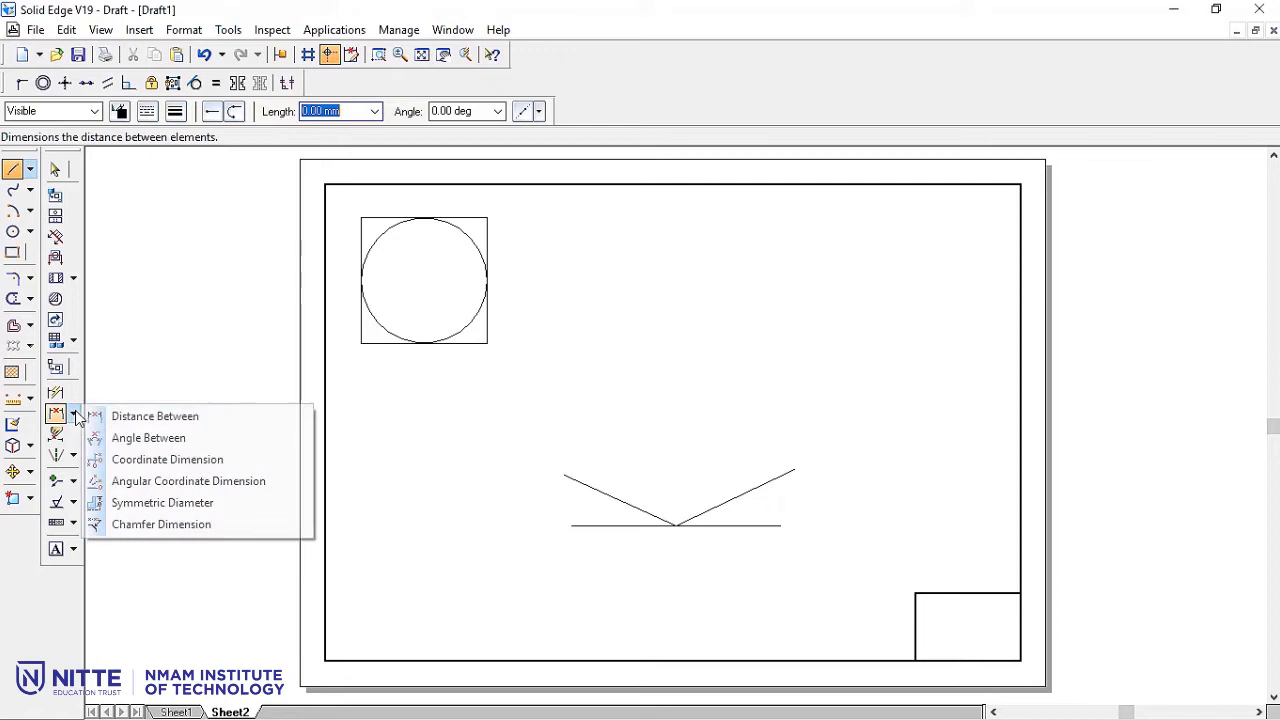
left_click(168, 437)
left_click(723, 503)
left_click(749, 524)
left_click(760, 512)
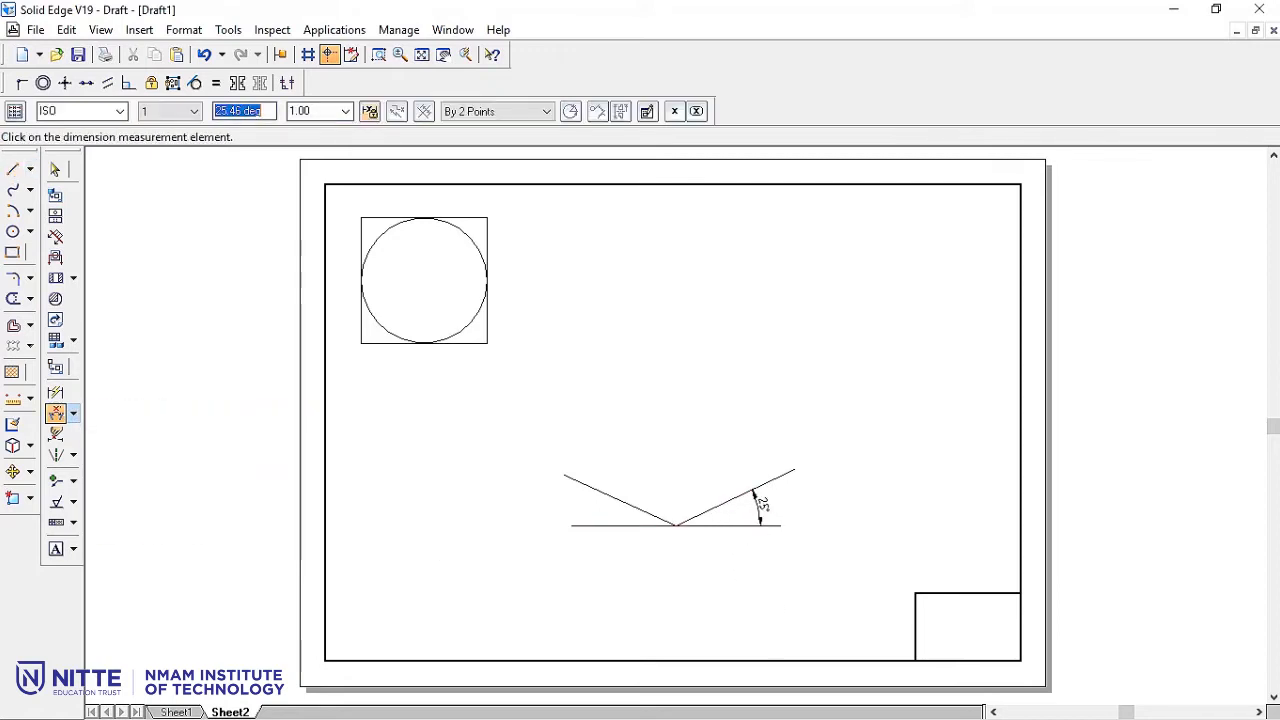
type("30")
key("Return")
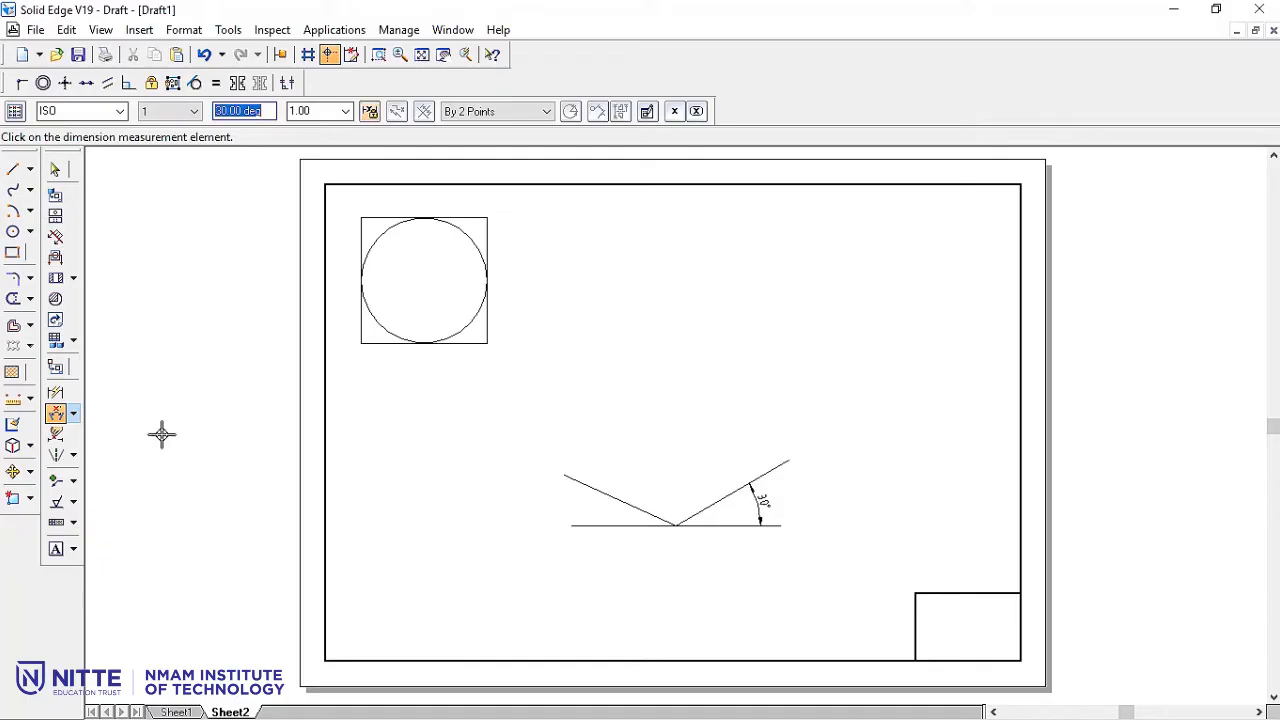
Add an angle dimension between the left inclined line and the base line and set it to 30°.
left_click(57, 420)
left_click(608, 497)
left_click(606, 523)
left_click(580, 510)
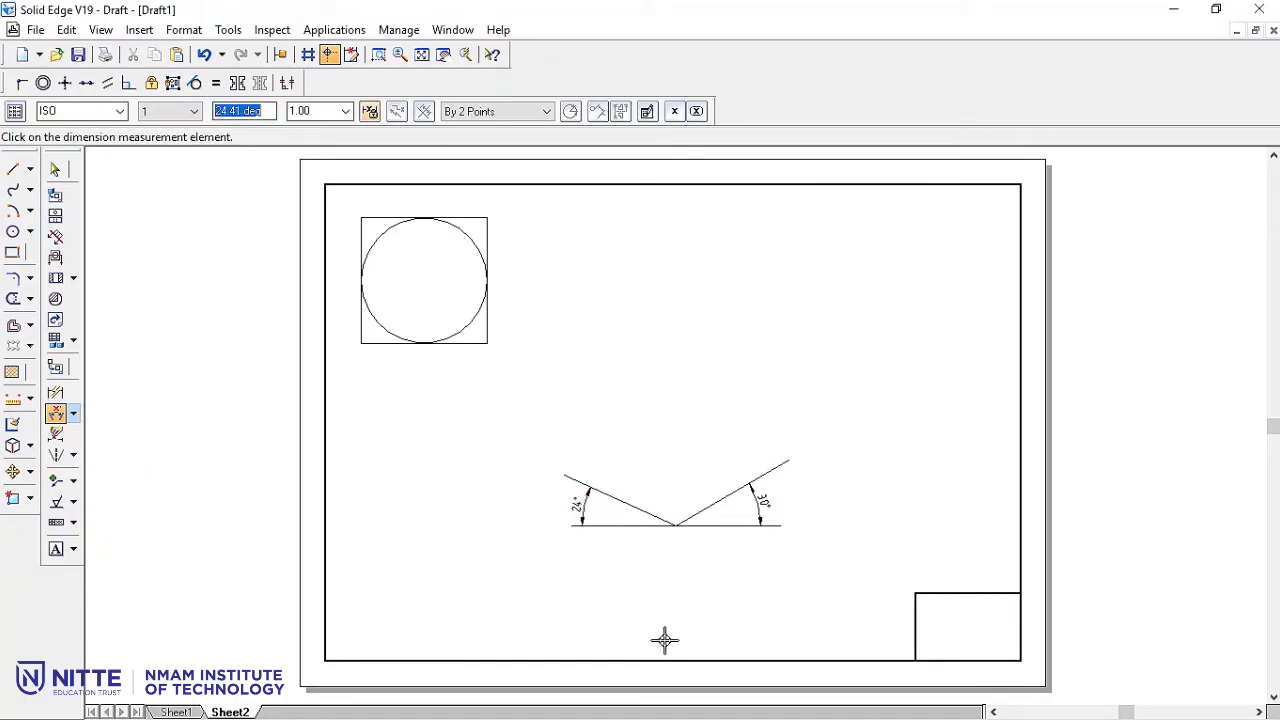
type("30")
key("Return")
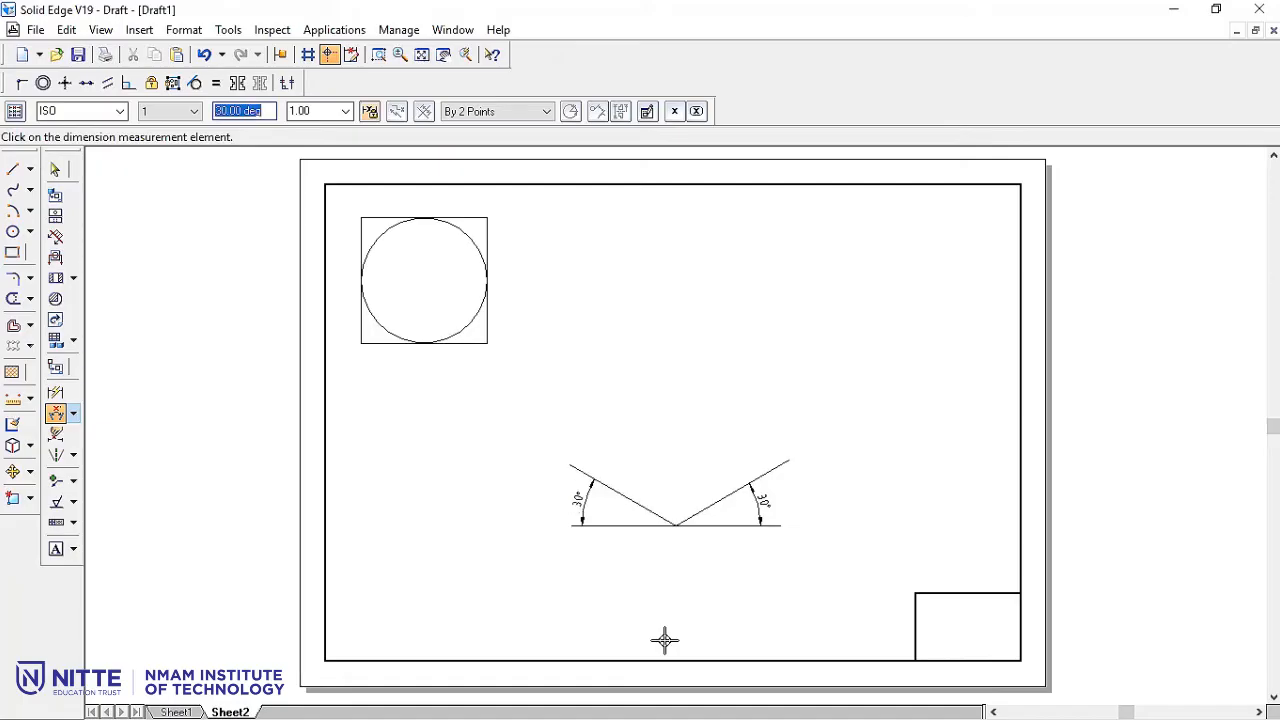
left_click(55, 170)
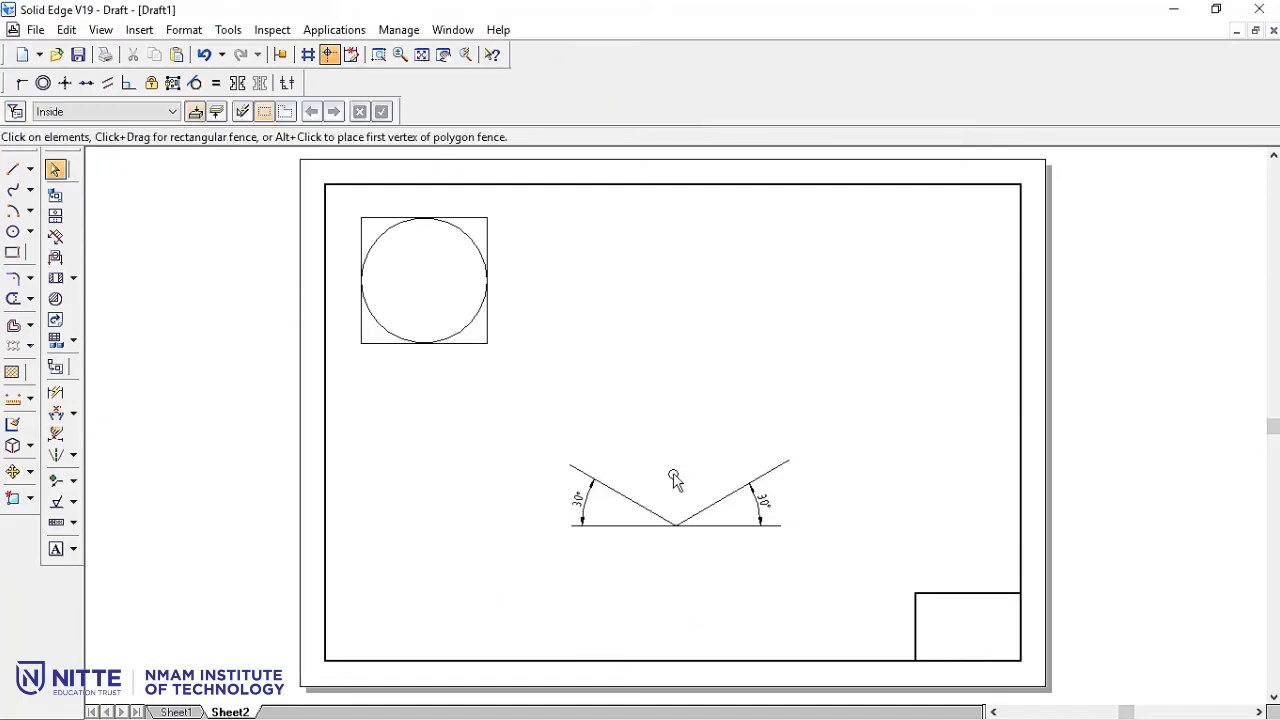
Check the length of the square's right side and set the right inclined line's length to 50*0.816.
left_click(488, 240)
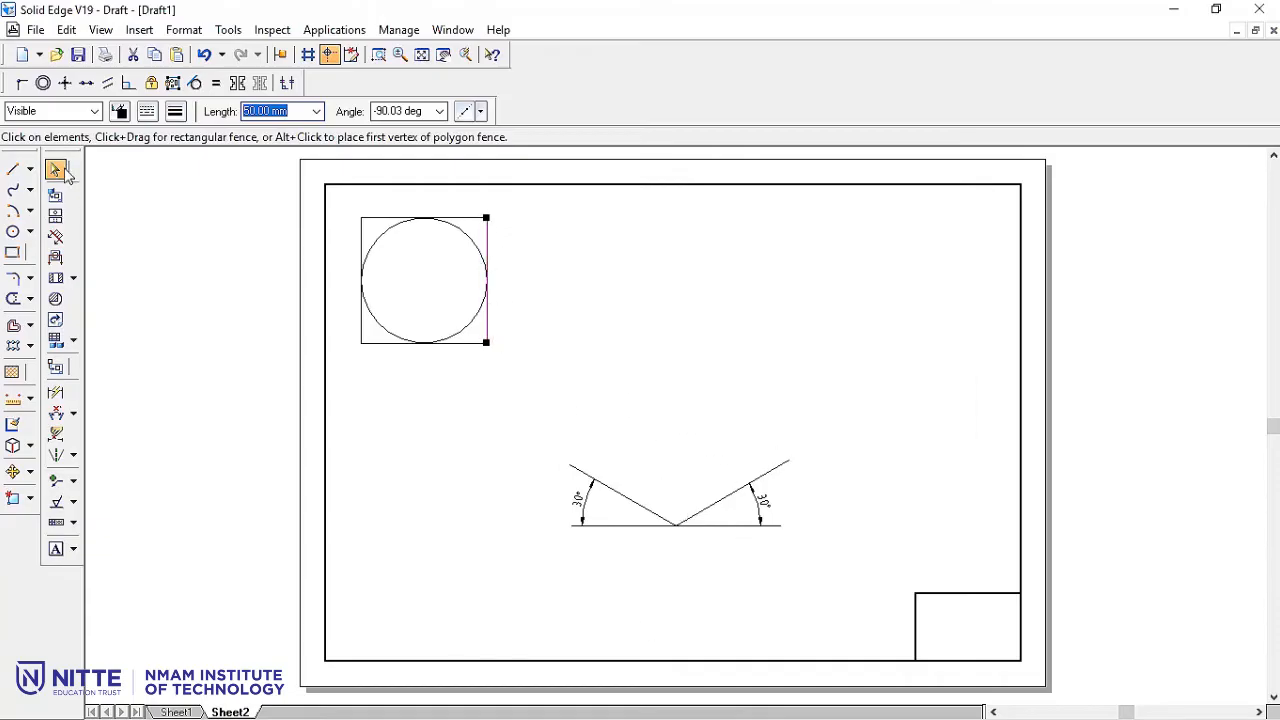
left_click(731, 497)
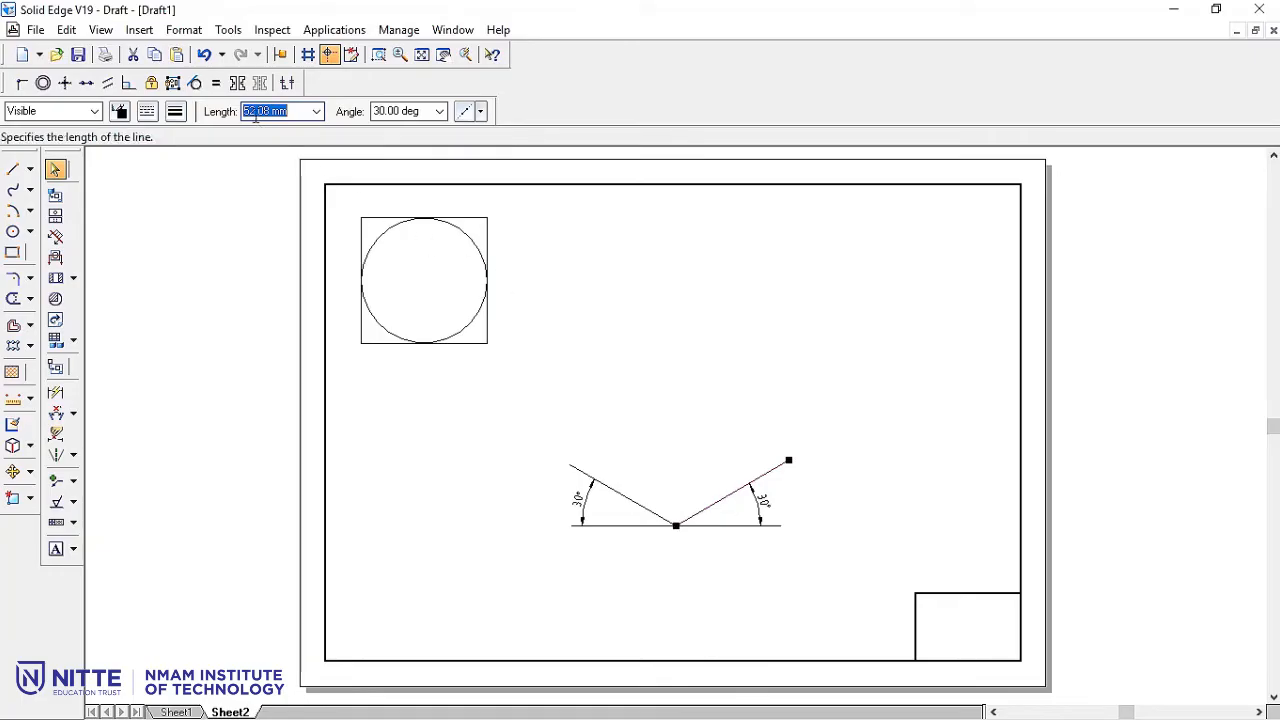
type("5")
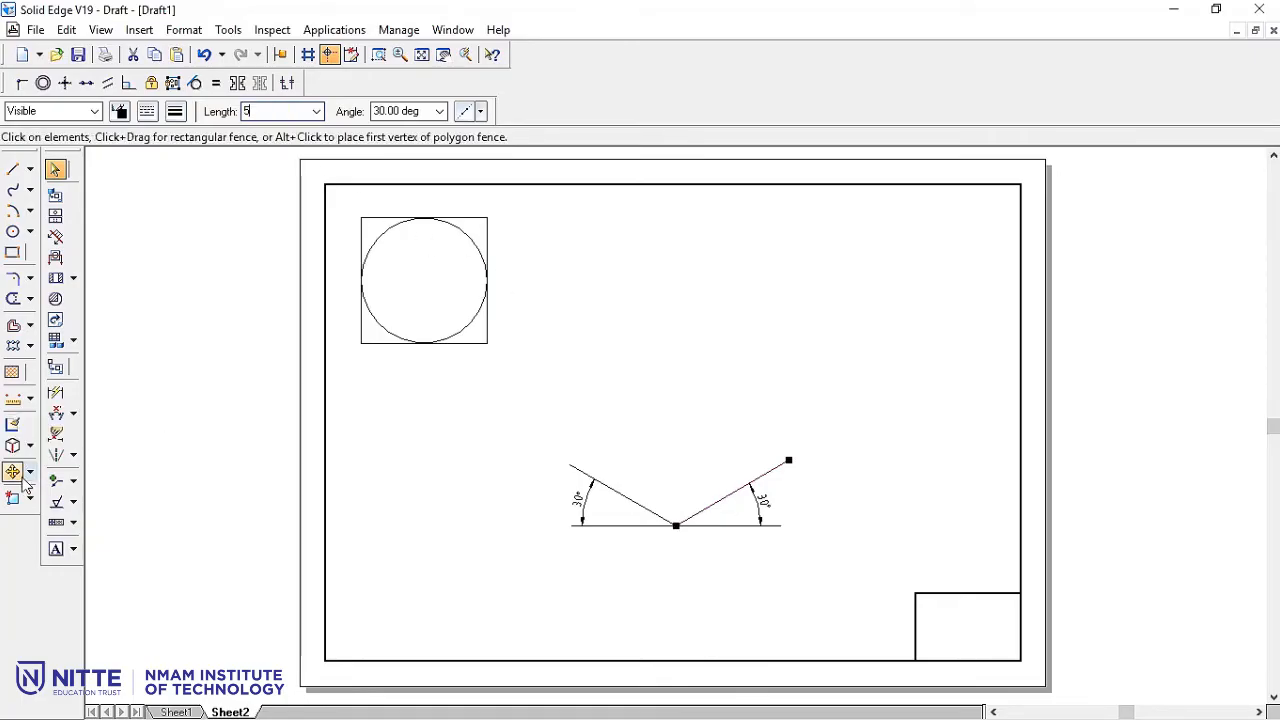
type("0")
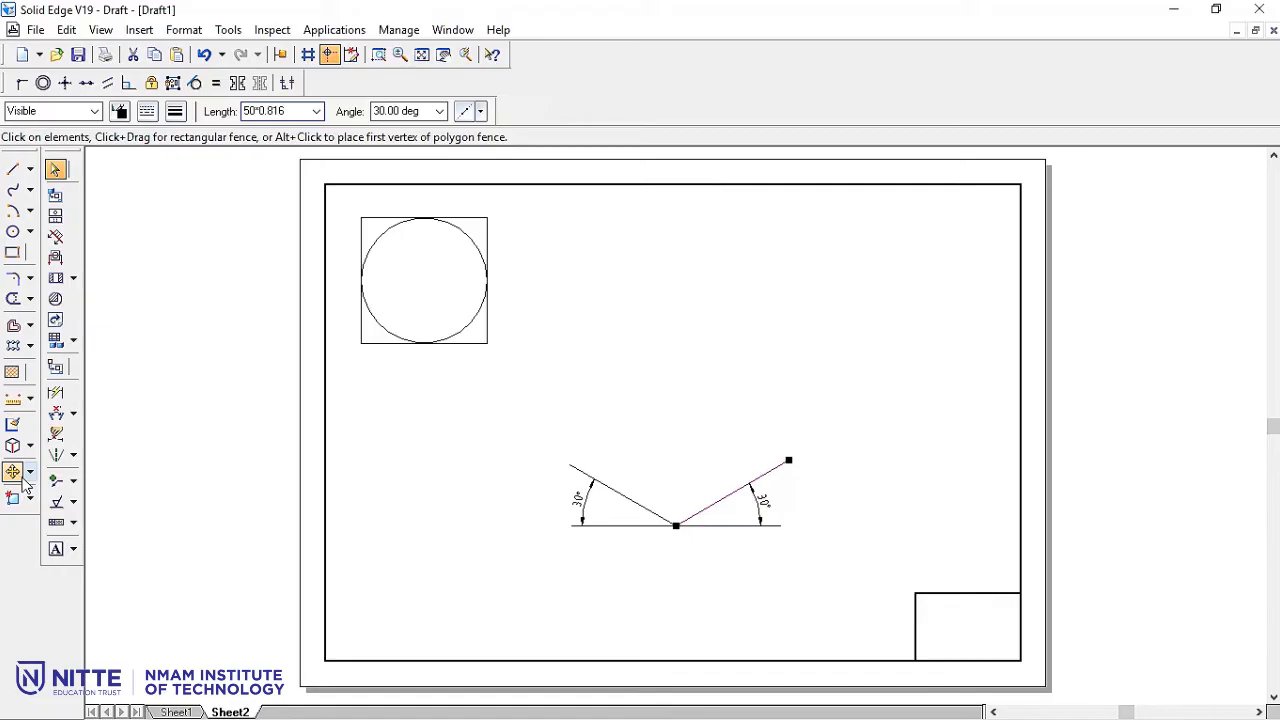
type("*0.816")
key("Tab")
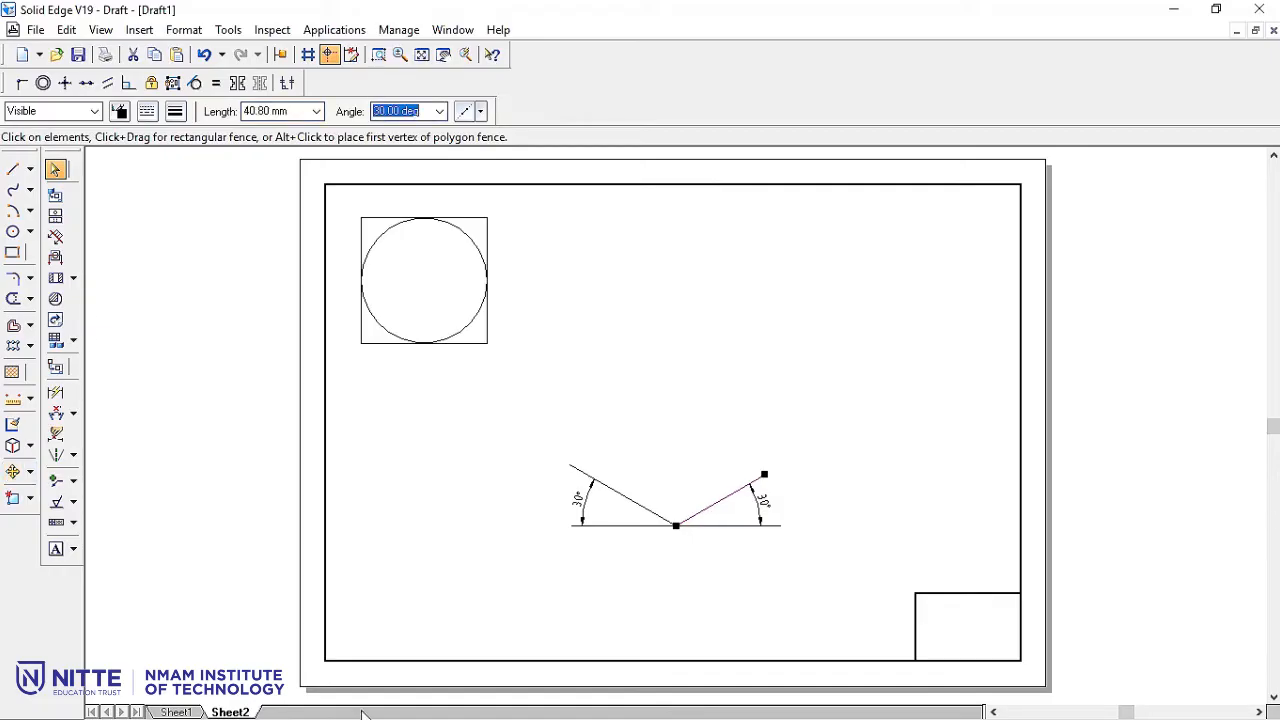
key("Return")
Set the left inclined line's length to 50*0.816.
left_click(621, 495)
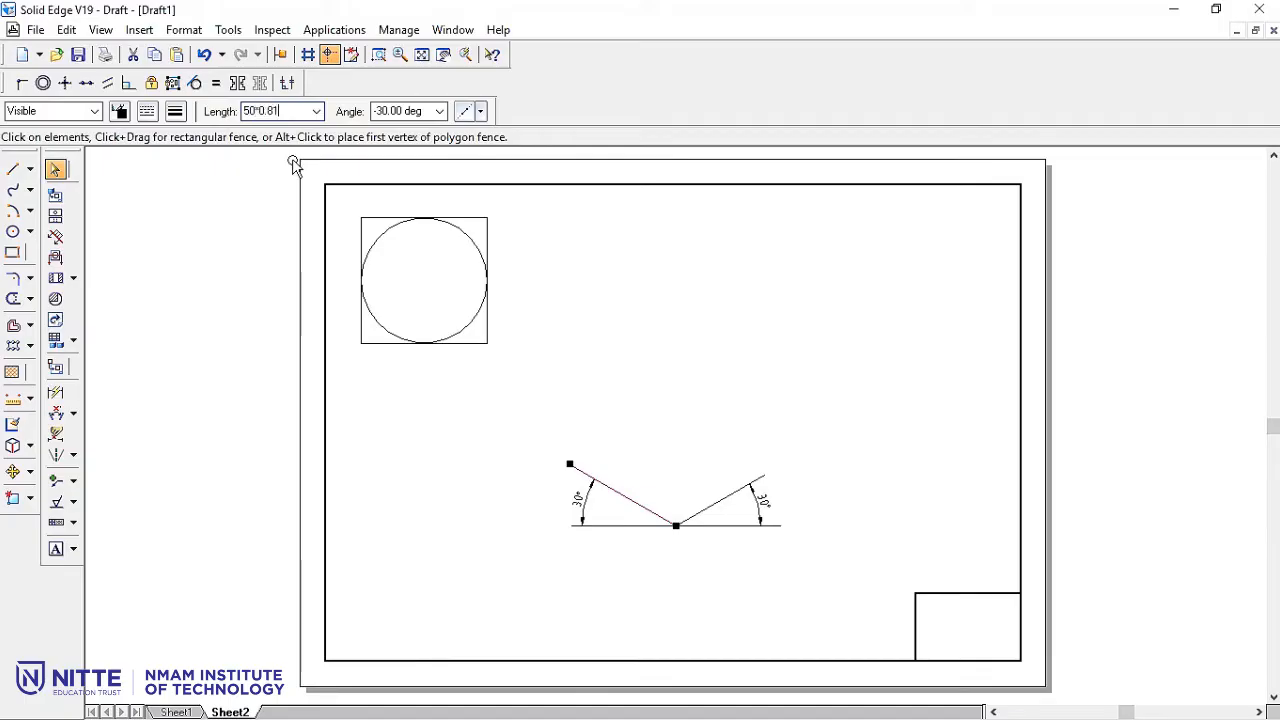
key("Tab")
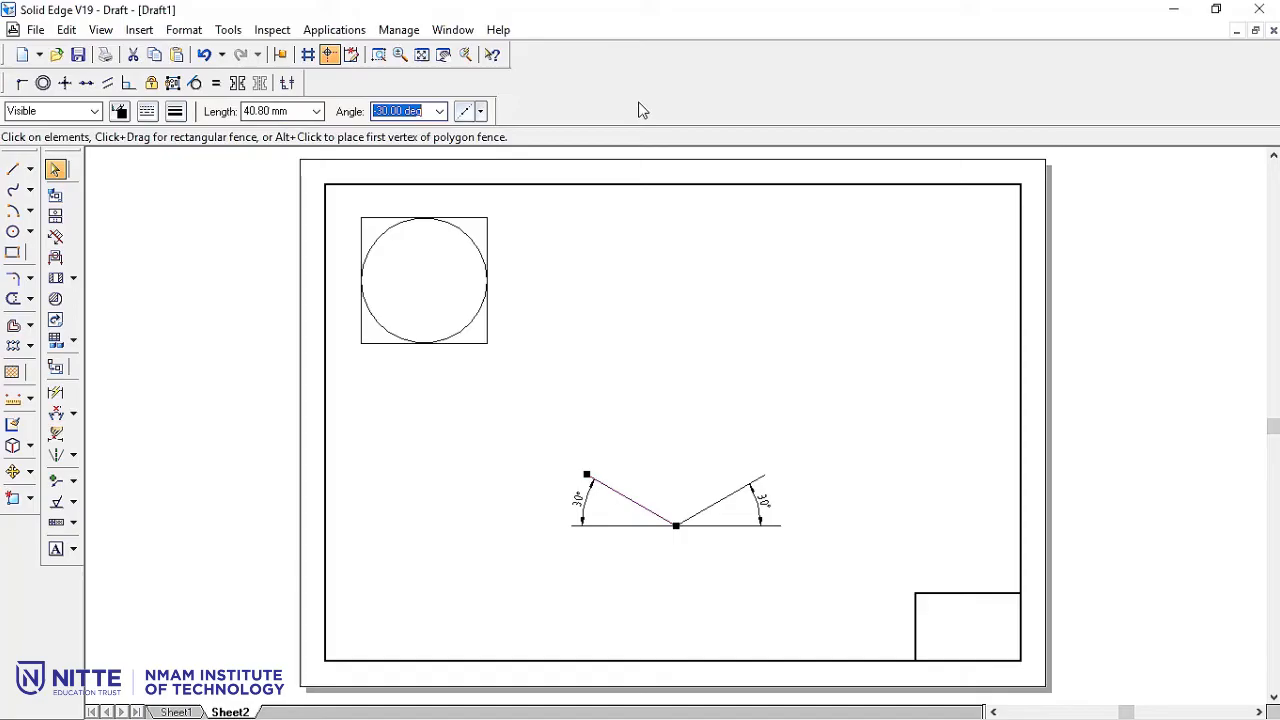
left_click(870, 470)
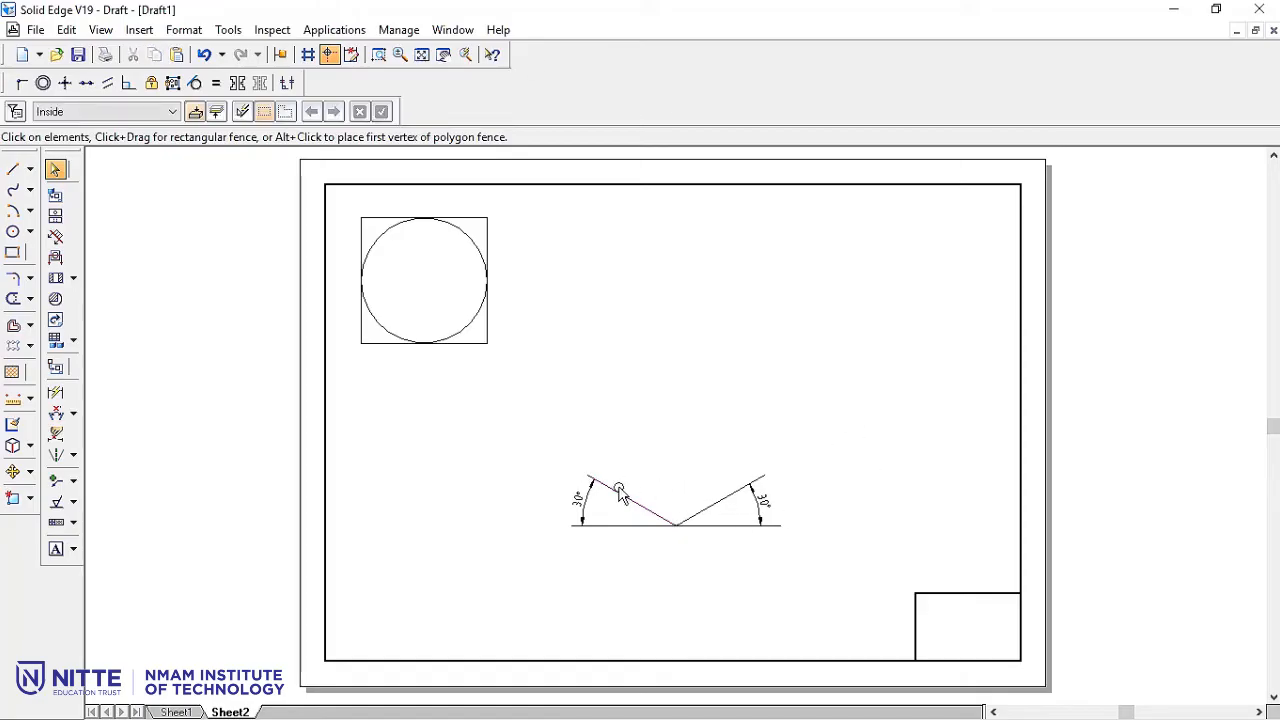
Check the lengths of the left and right inclined lines.
left_click(620, 493)
left_click(845, 437)
left_click(735, 494)
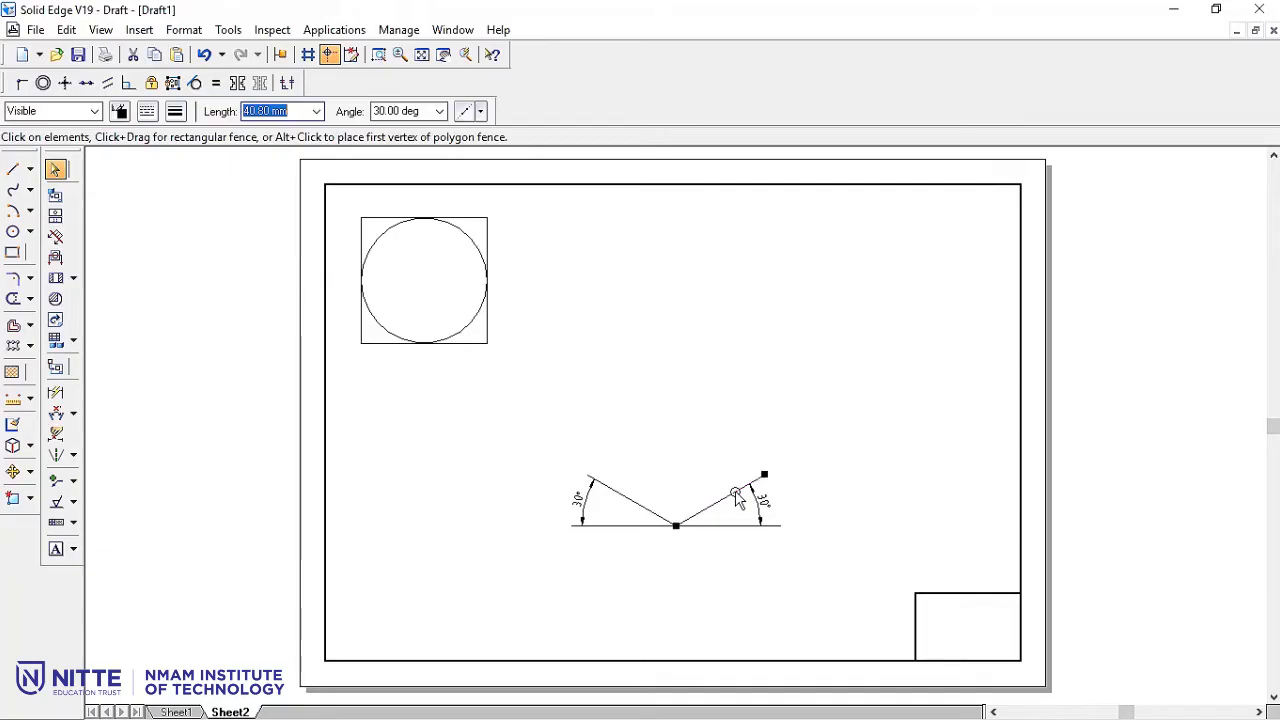
left_click(30, 471)
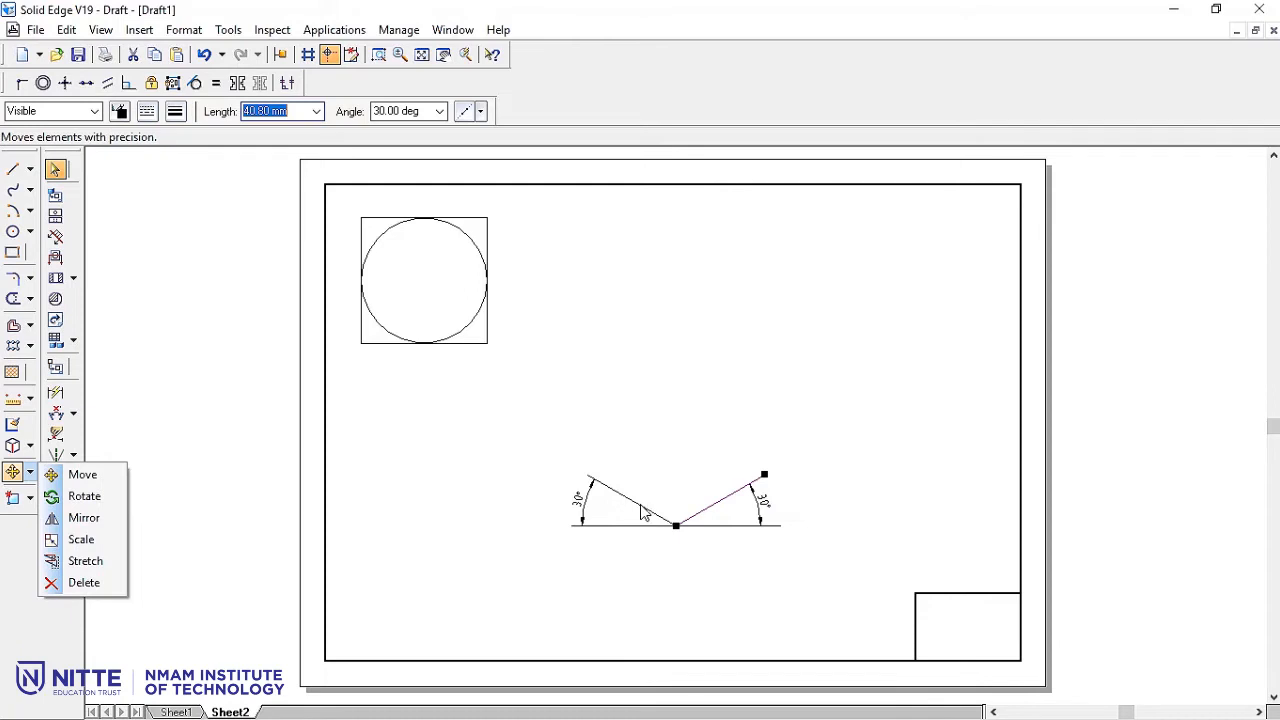
left_click(641, 507)
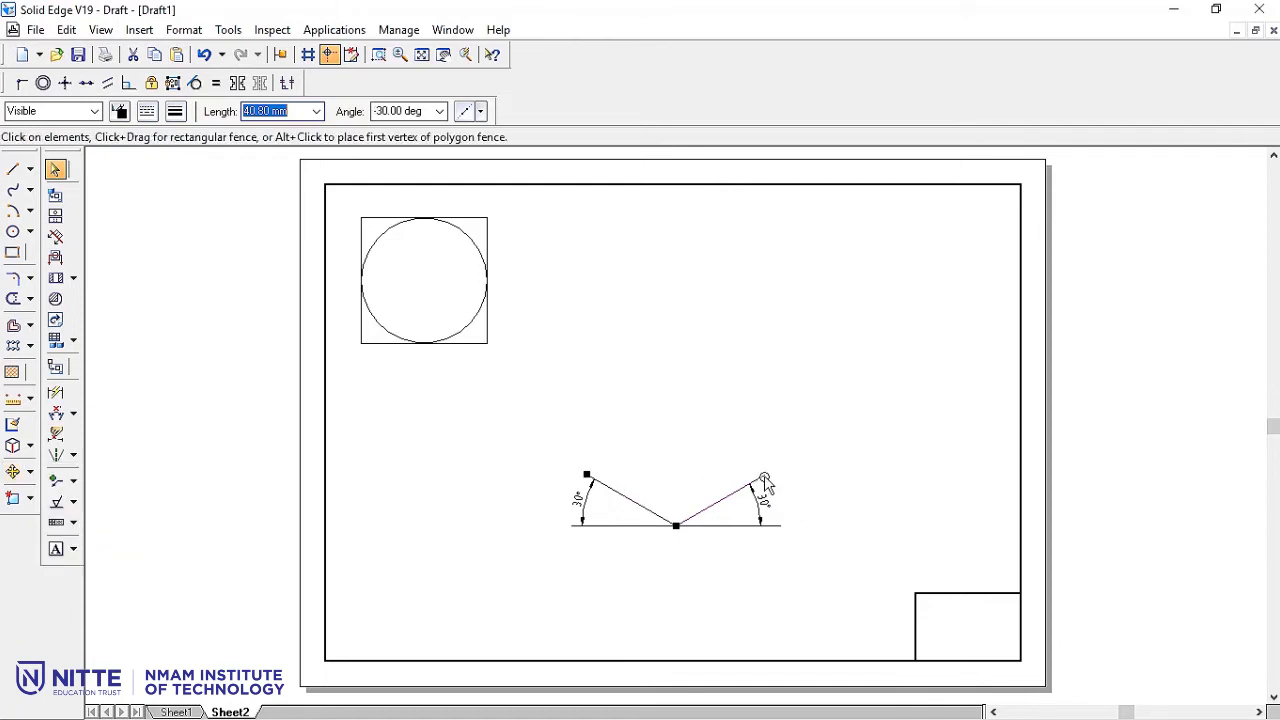
left_click(836, 458)
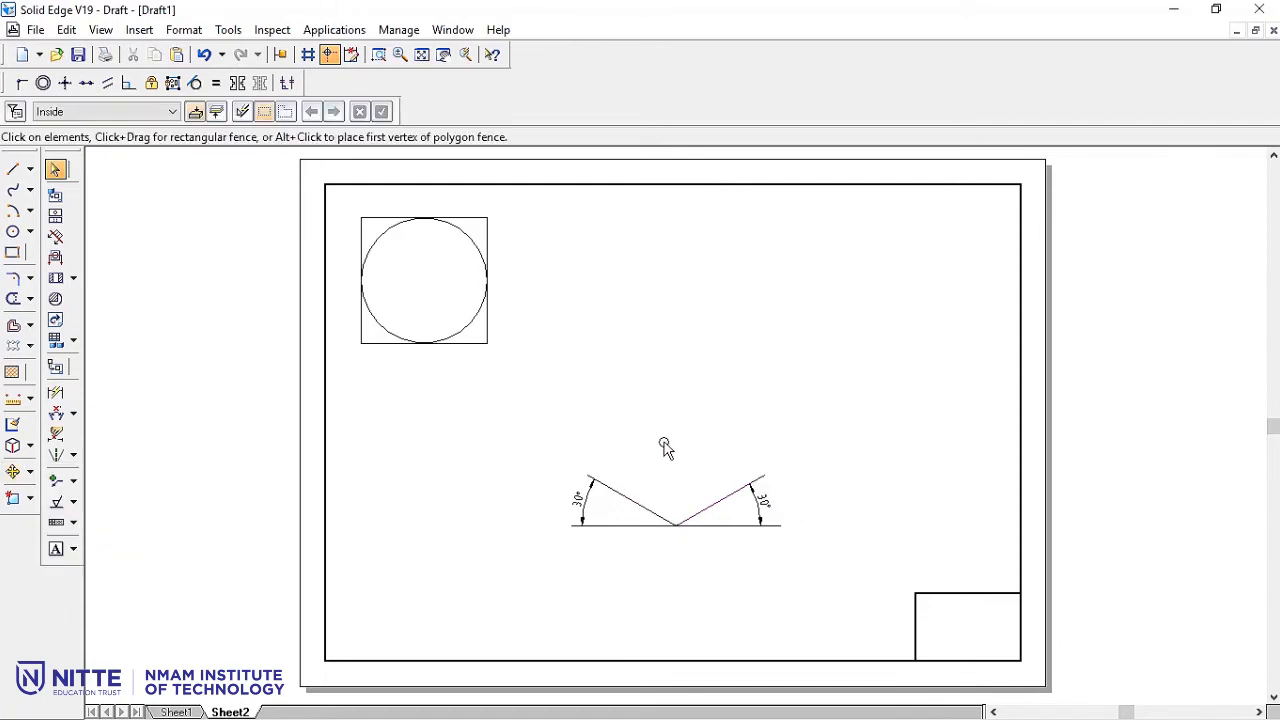
Mirror the two inclined lines about the horizontal line through their upper endpoints to complete the rhombus, keeping the originals.
left_click(628, 498)
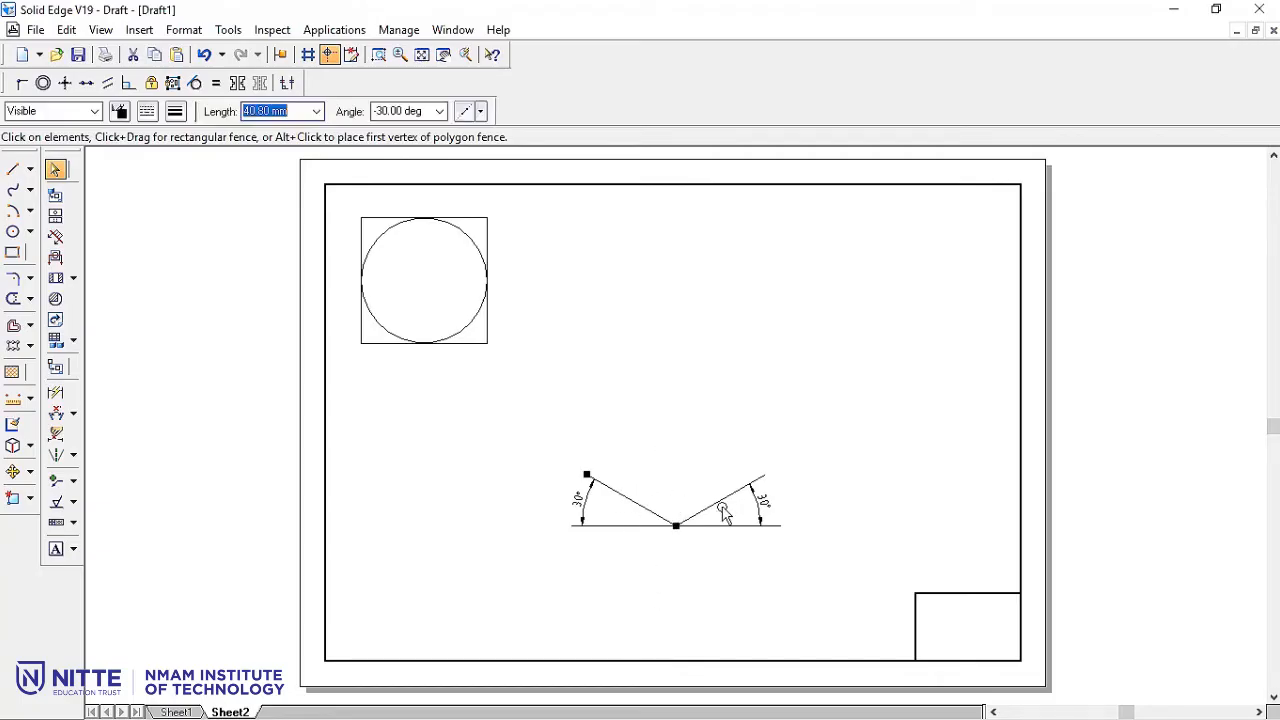
left_click(29, 471)
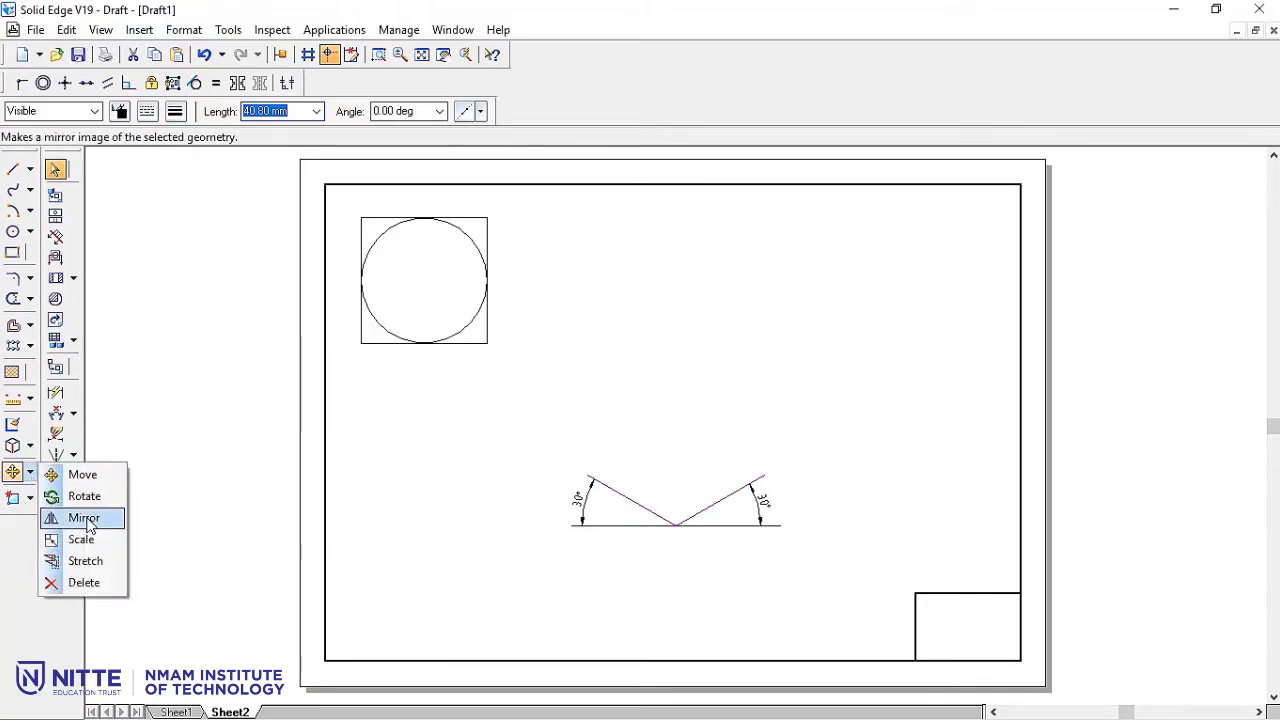
left_click(84, 517)
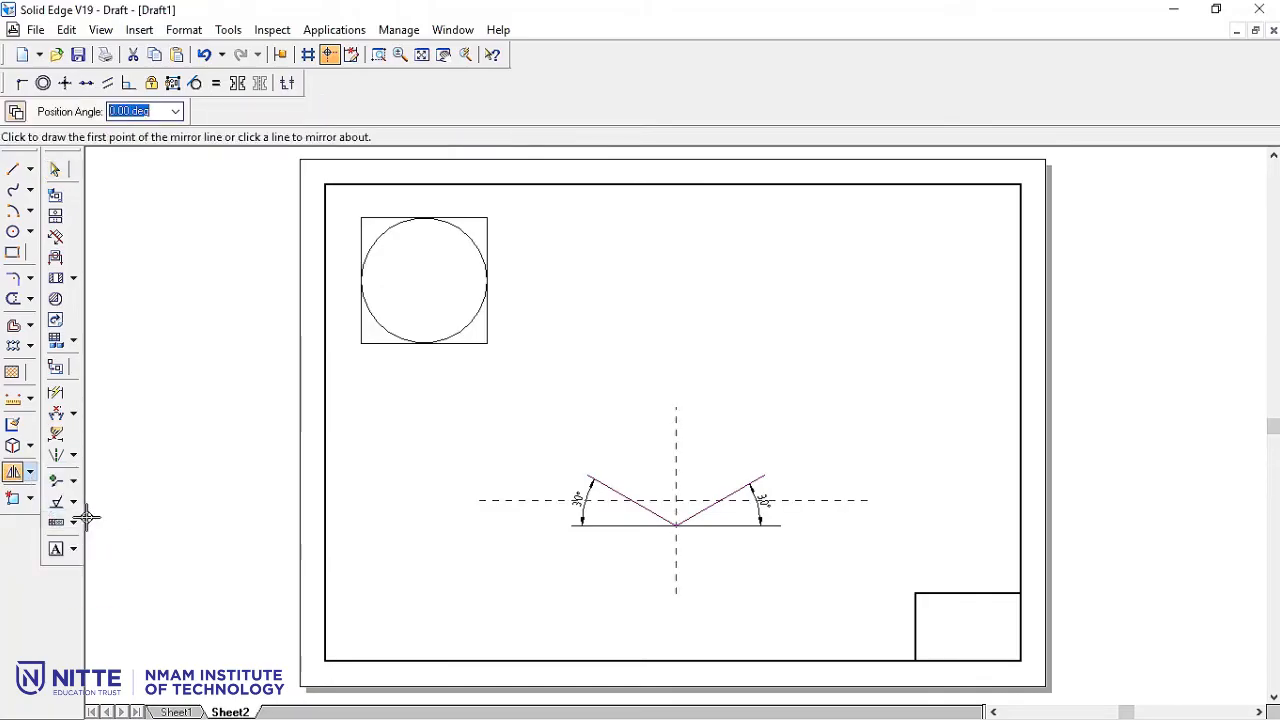
left_click(587, 475)
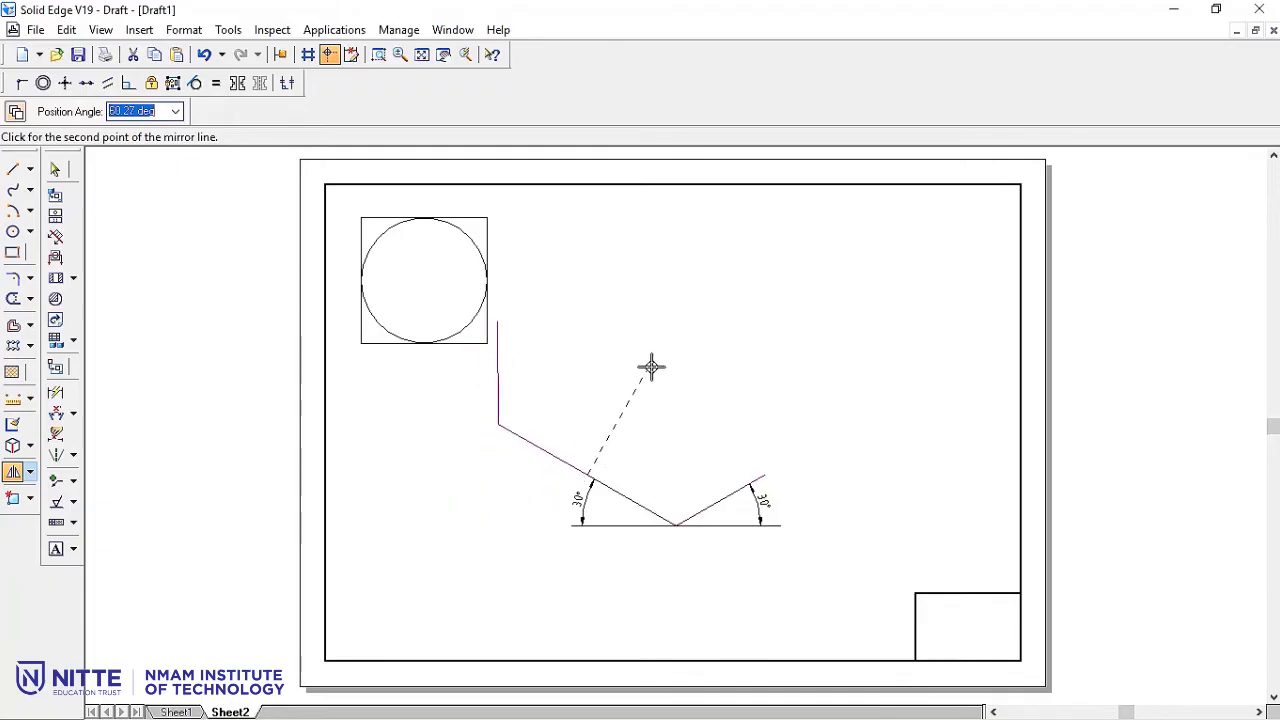
left_click(757, 475)
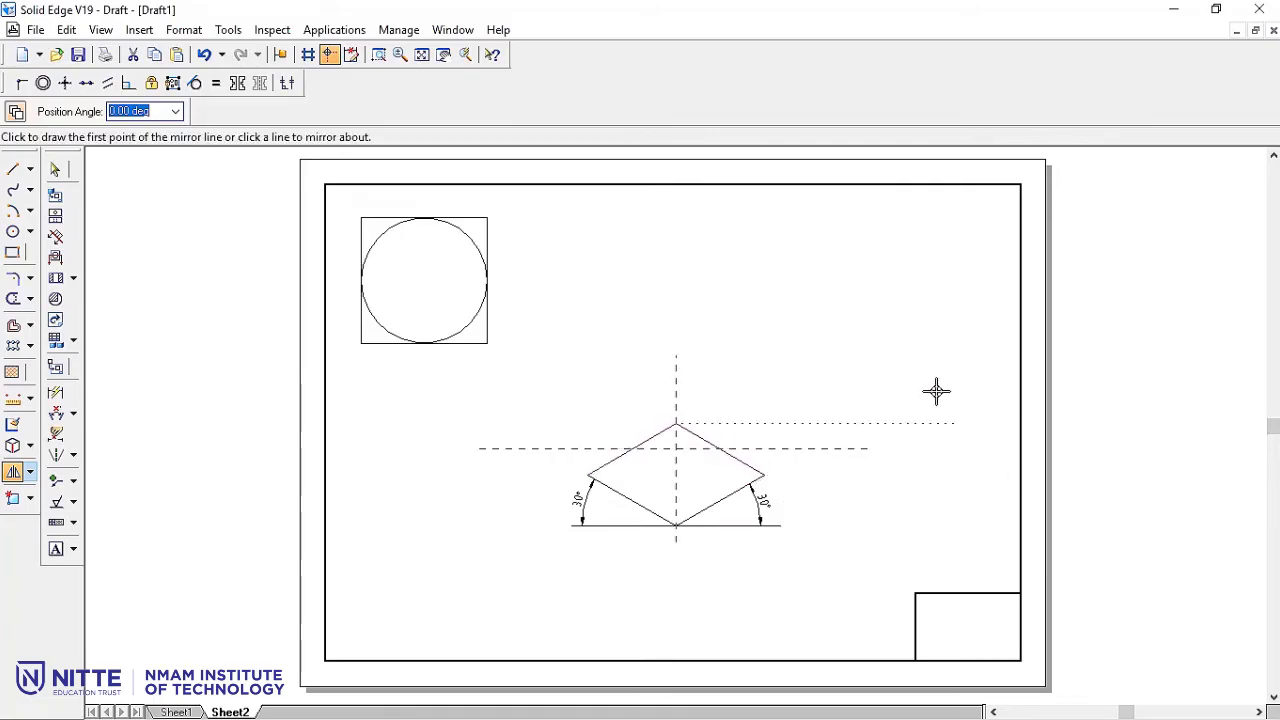
key("Escape")
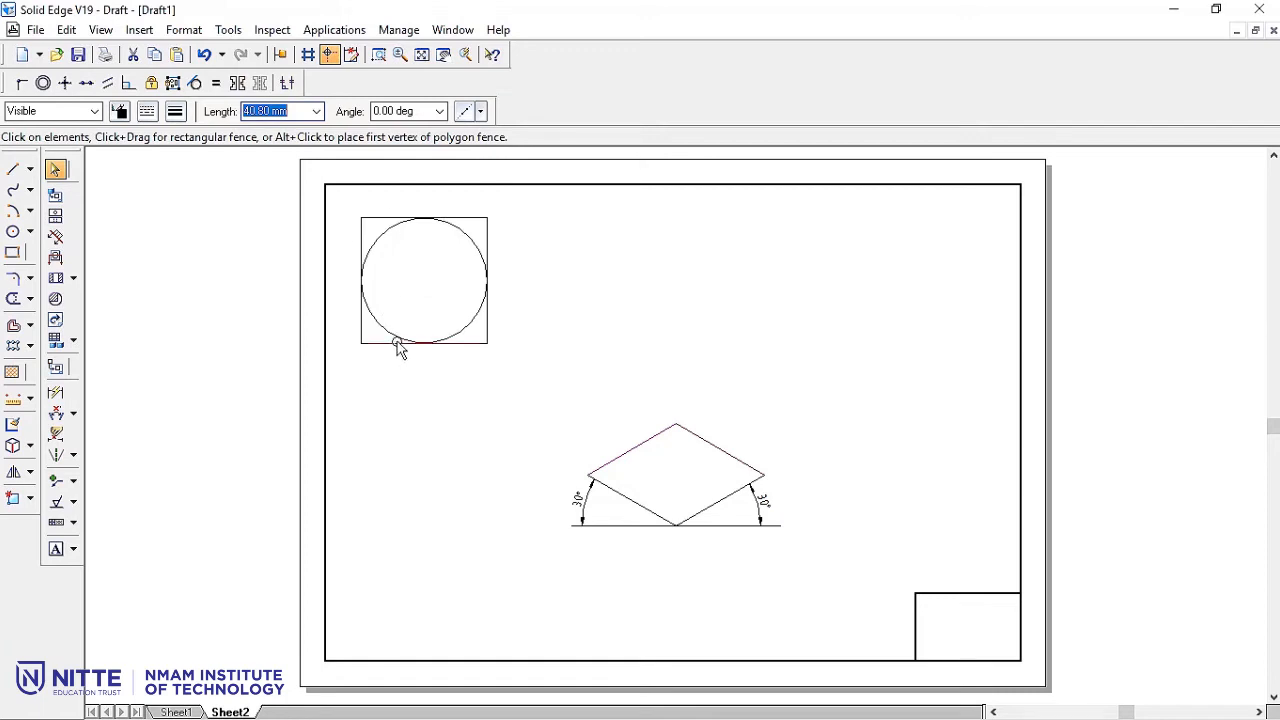
Draw a horizontal diagonal line joining the left and right corners of the rhombus.
left_click(379, 56)
left_click_drag(528, 389, 832, 578)
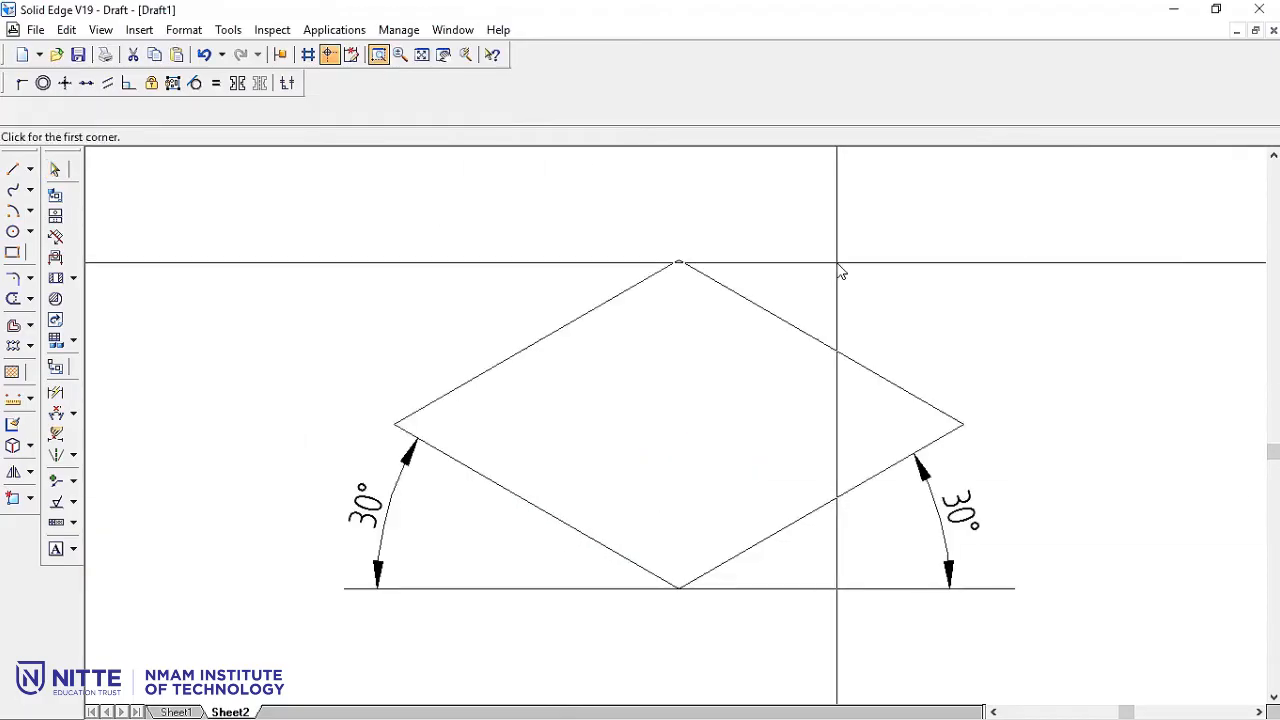
key("Escape")
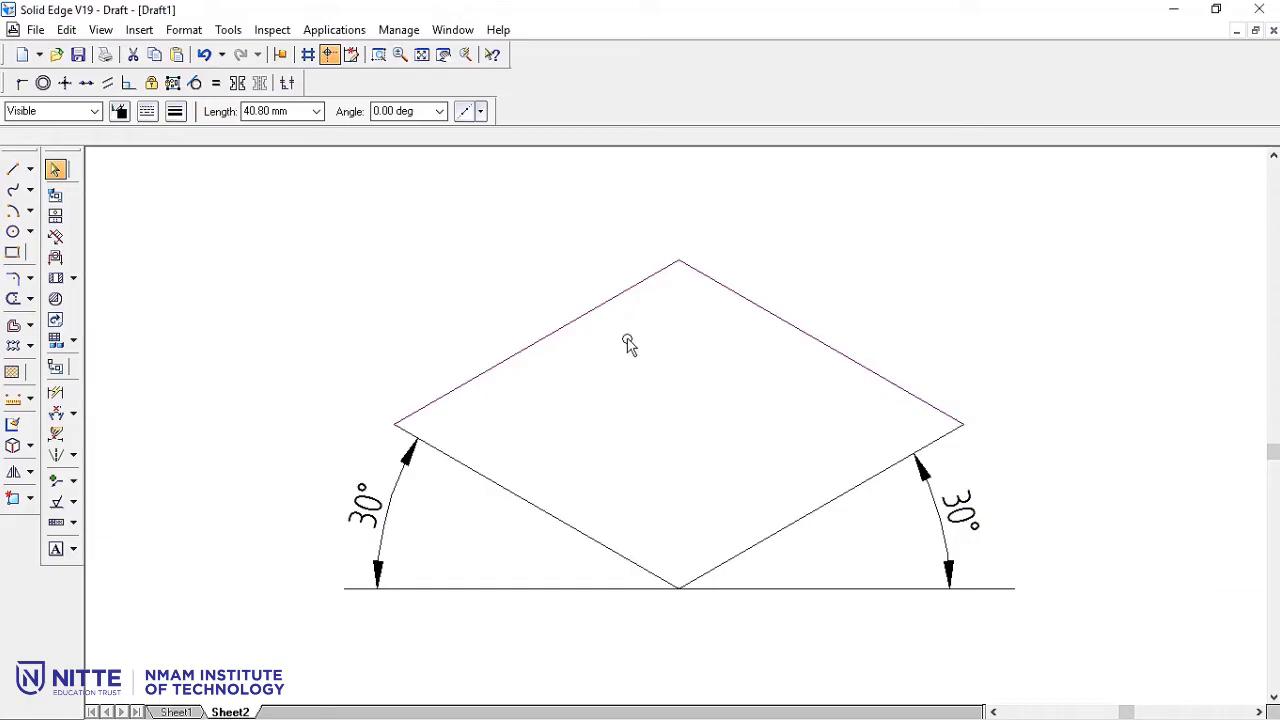
left_click(12, 171)
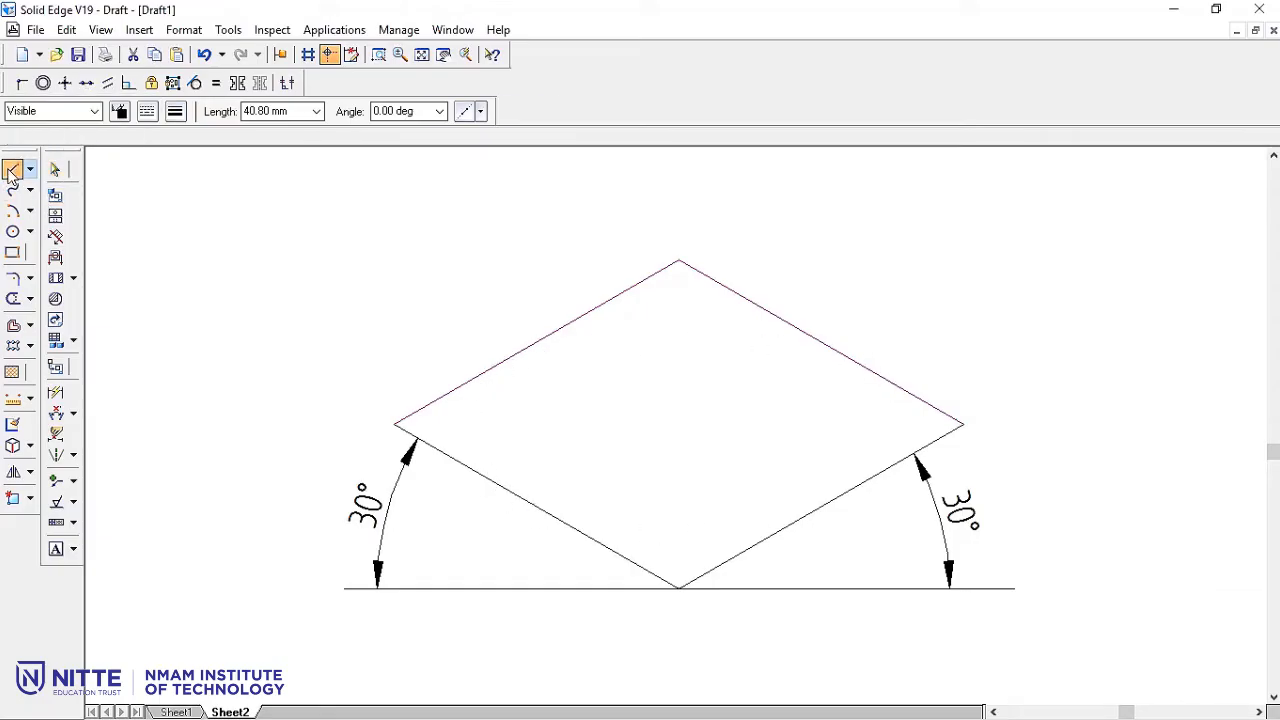
left_click(176, 112)
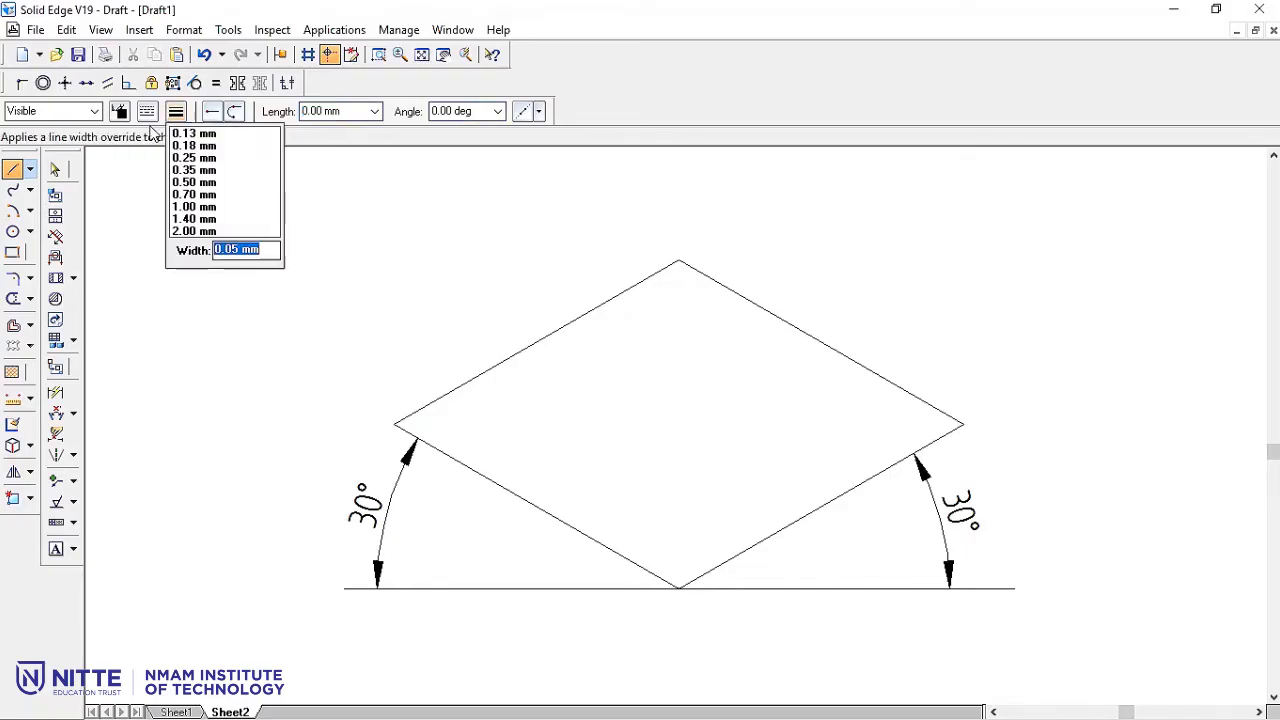
left_click(13, 173)
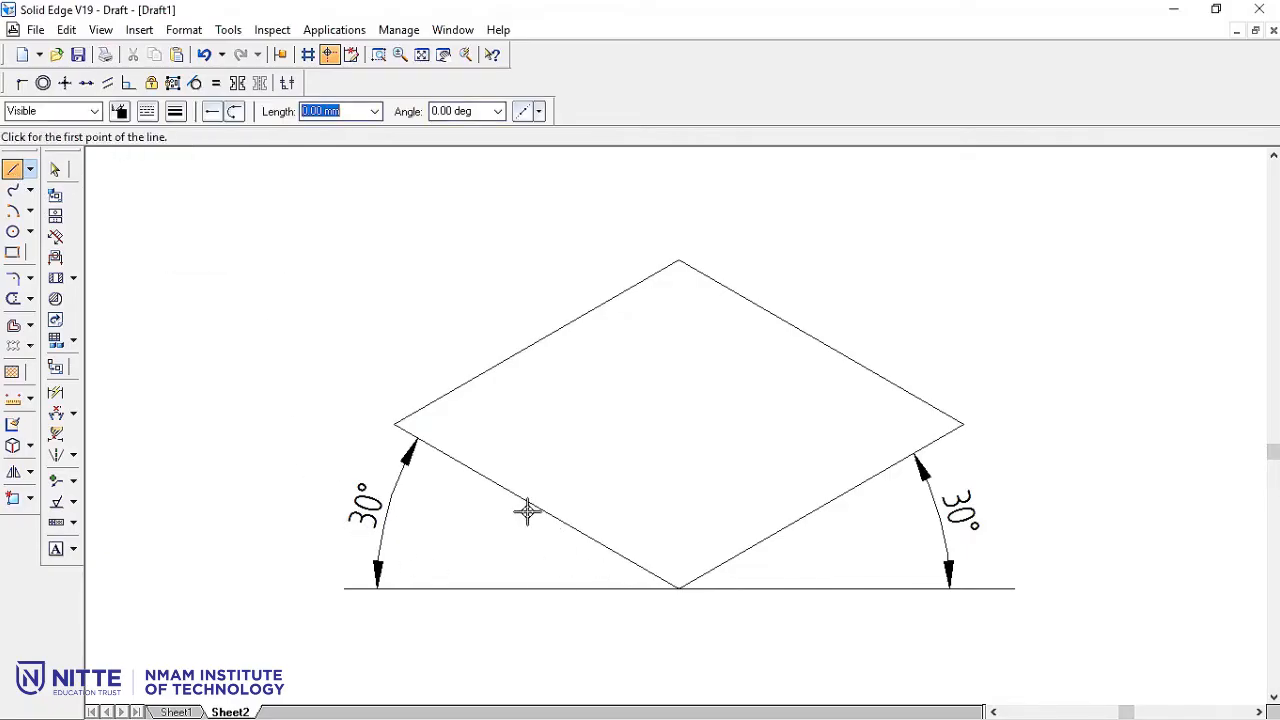
left_click(396, 424)
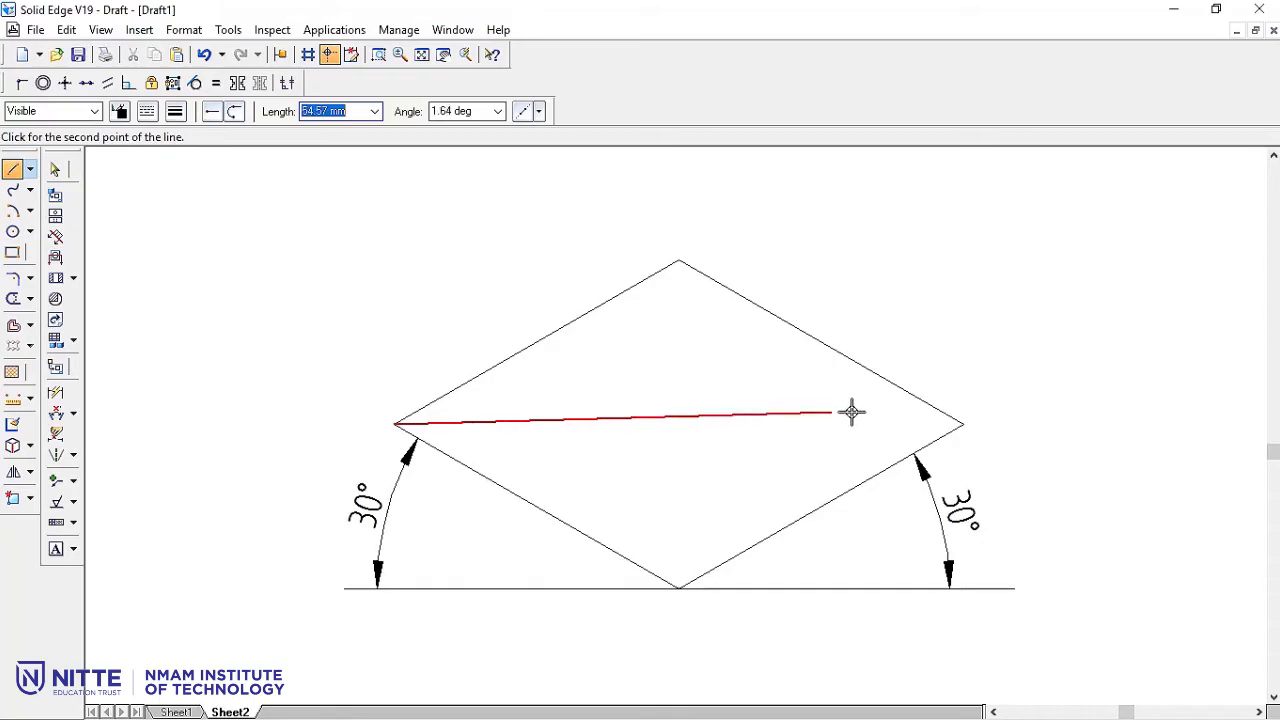
left_click(960, 425)
right_click(977, 363)
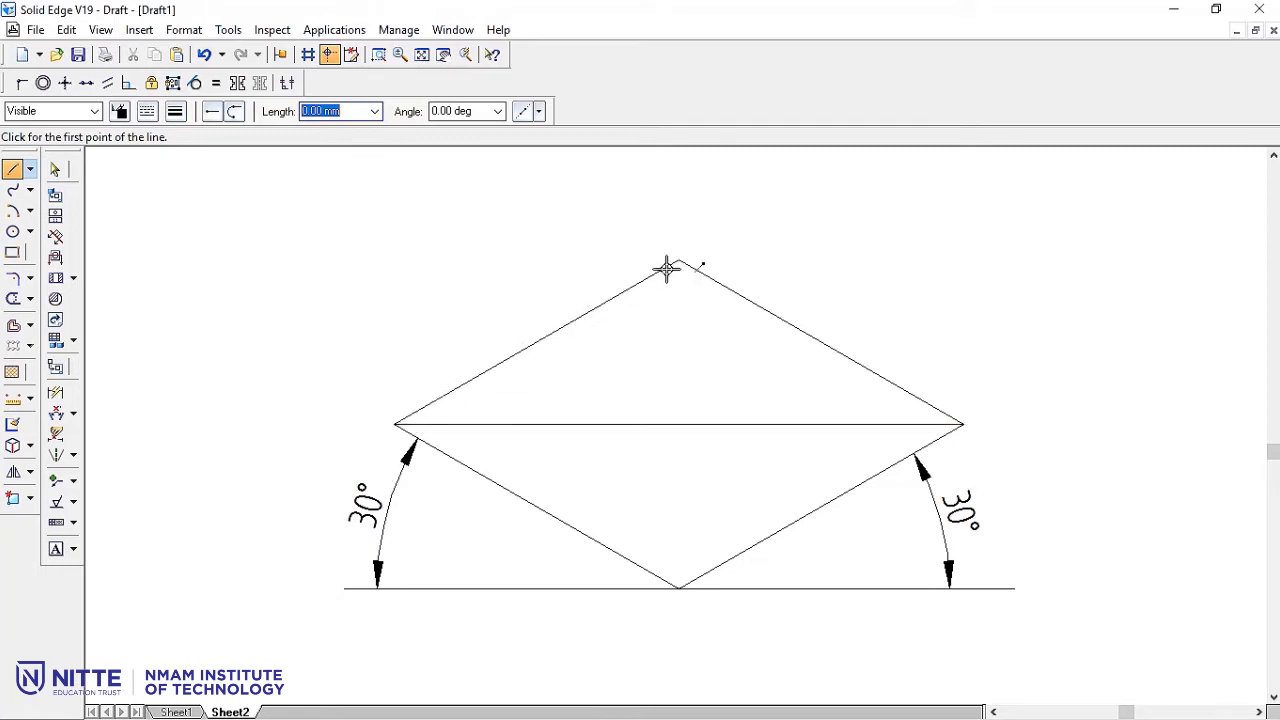
Draw lines from the midpoints of the rhombus's two upper sides to its bottom corner.
left_click(533, 345)
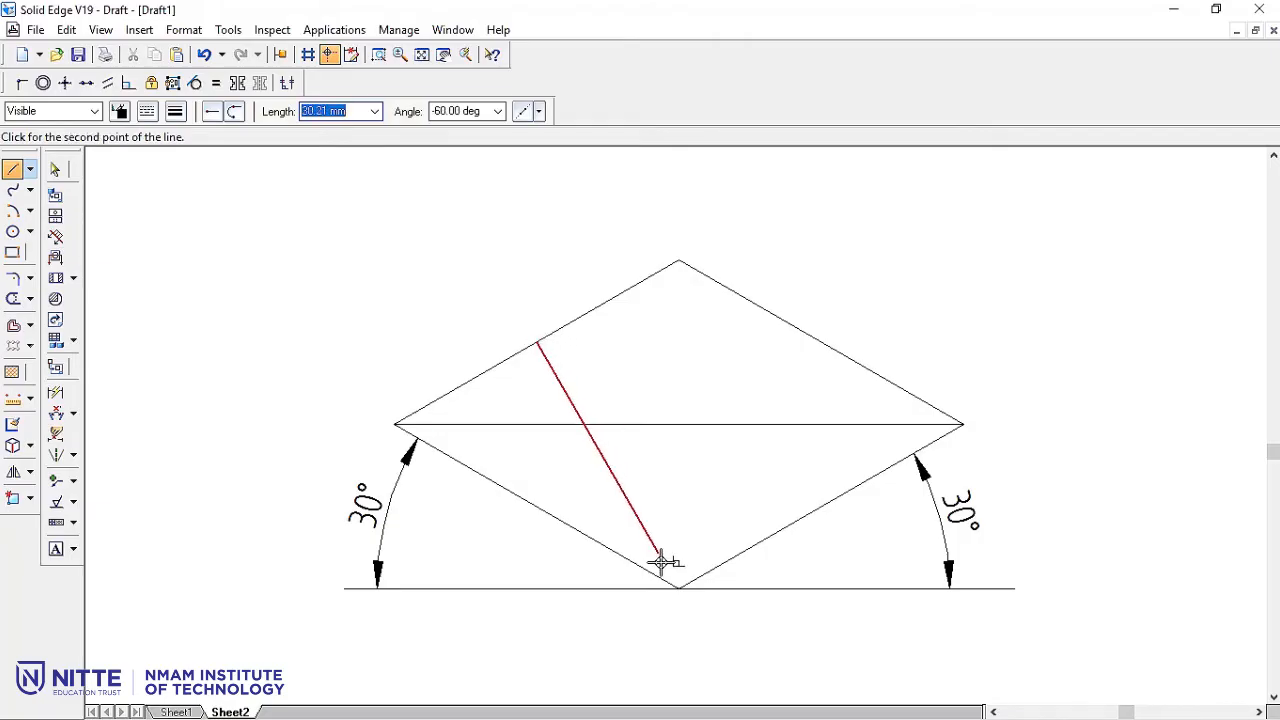
left_click(680, 588)
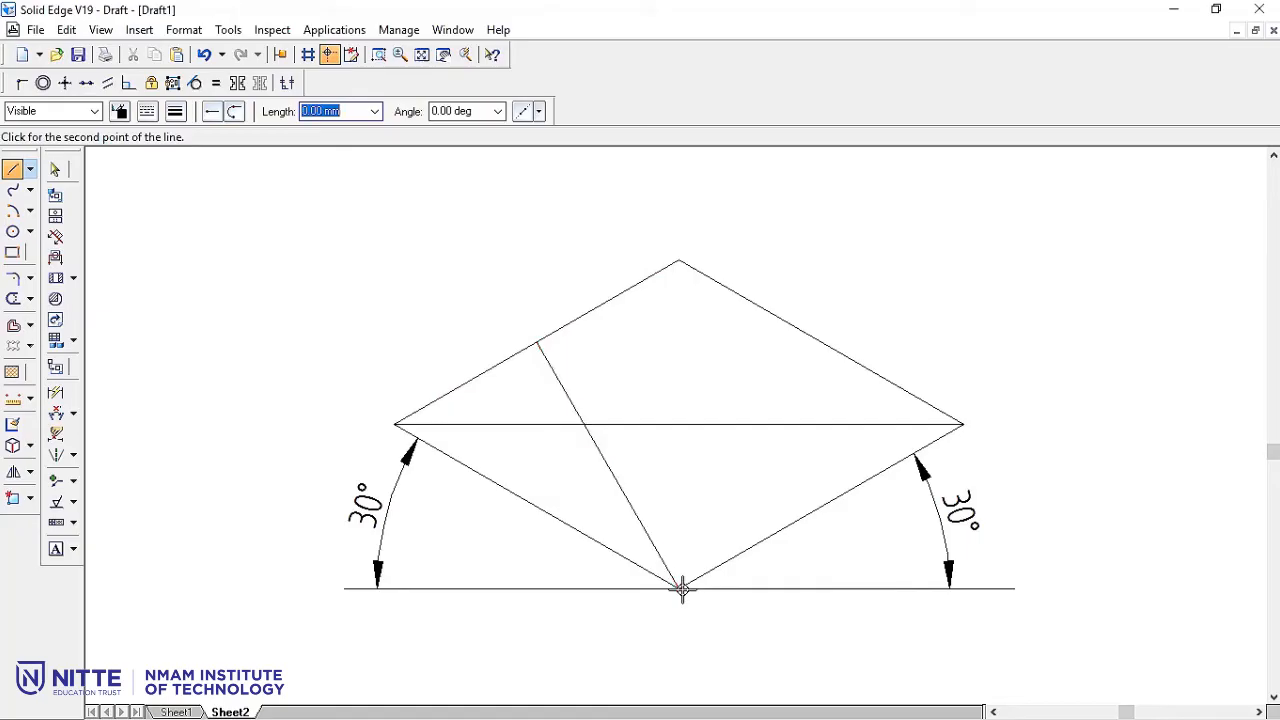
right_click(771, 583)
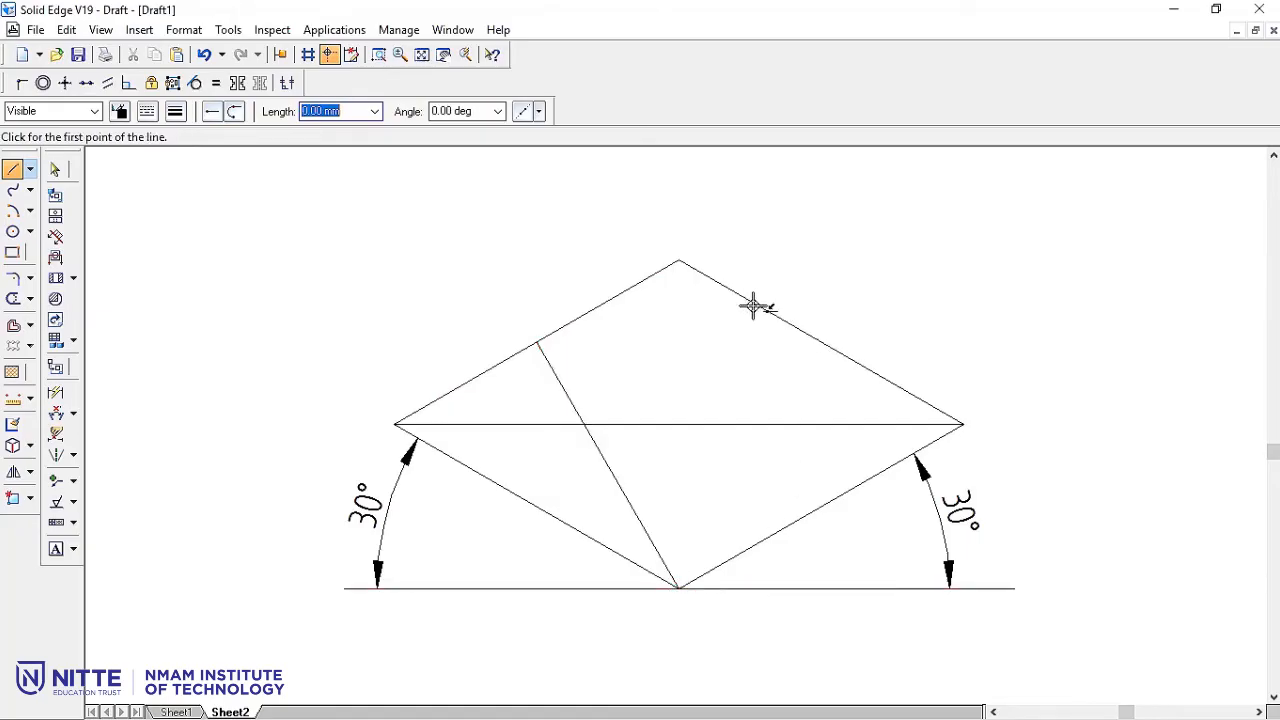
left_click(819, 345)
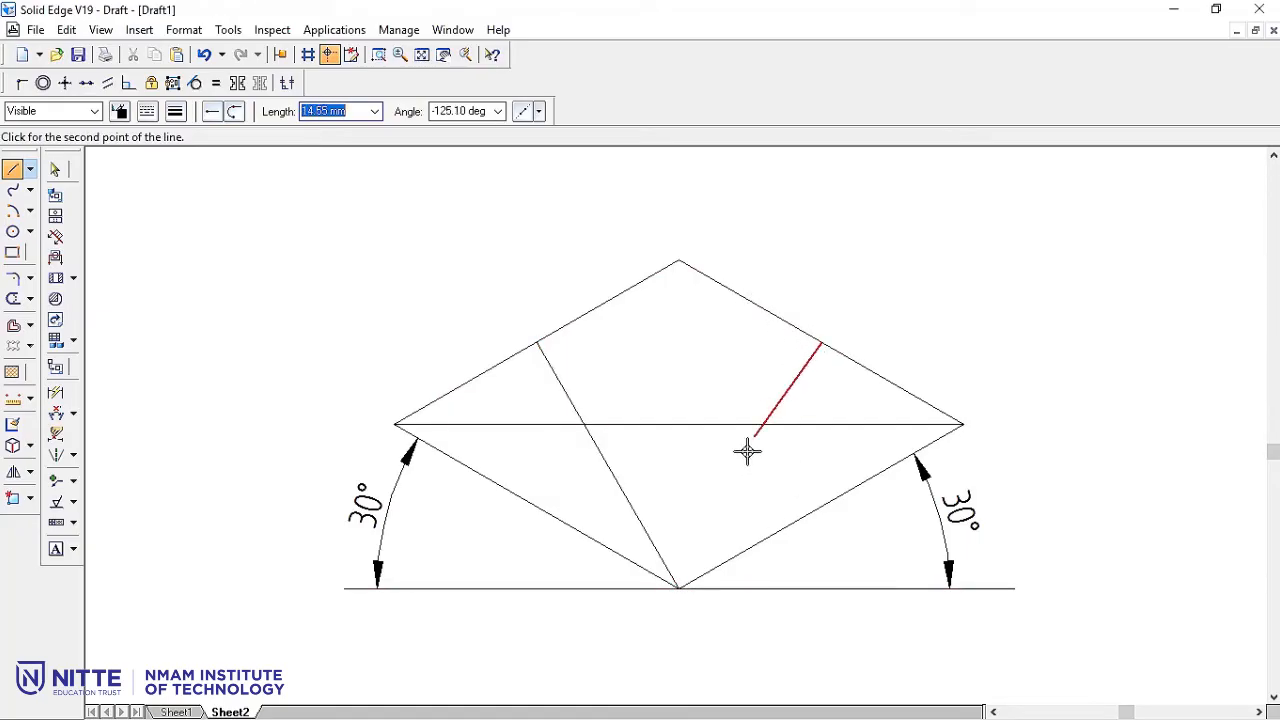
left_click(680, 588)
right_click(854, 612)
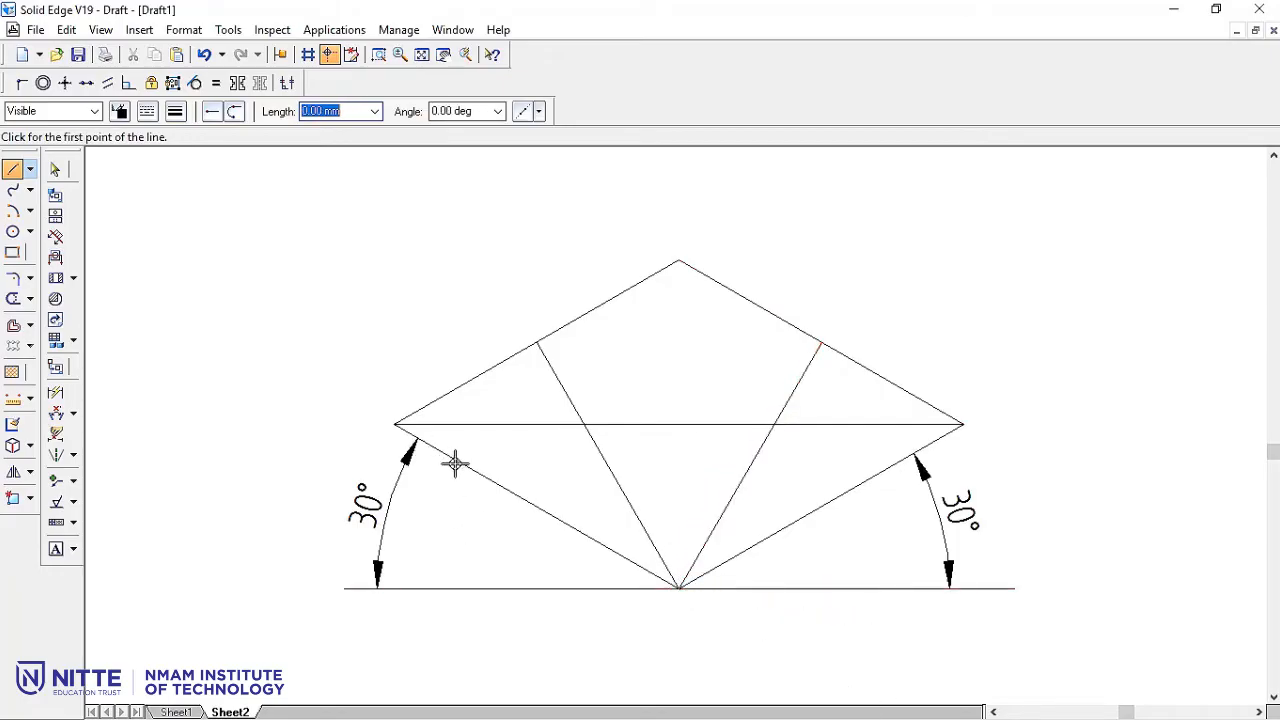
Draw lines from the midpoints of the rhombus's two lower sides to its top corner.
left_click(536, 506)
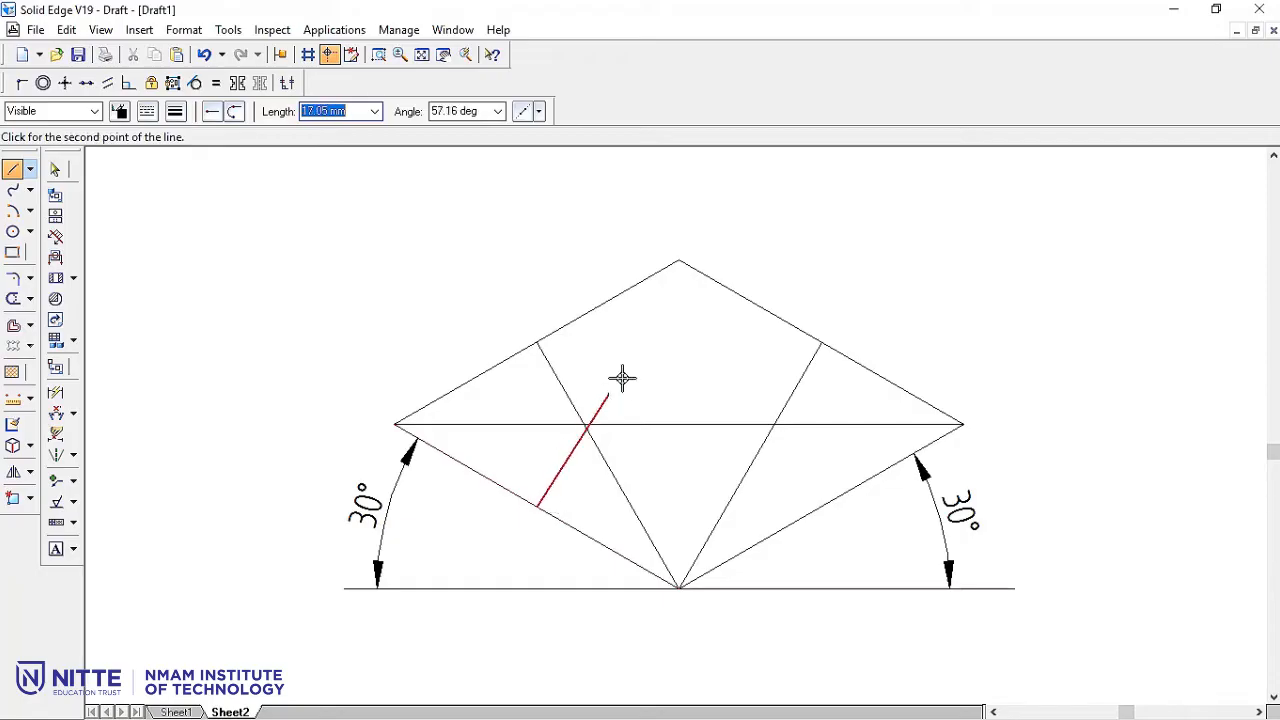
left_click(679, 261)
right_click(708, 226)
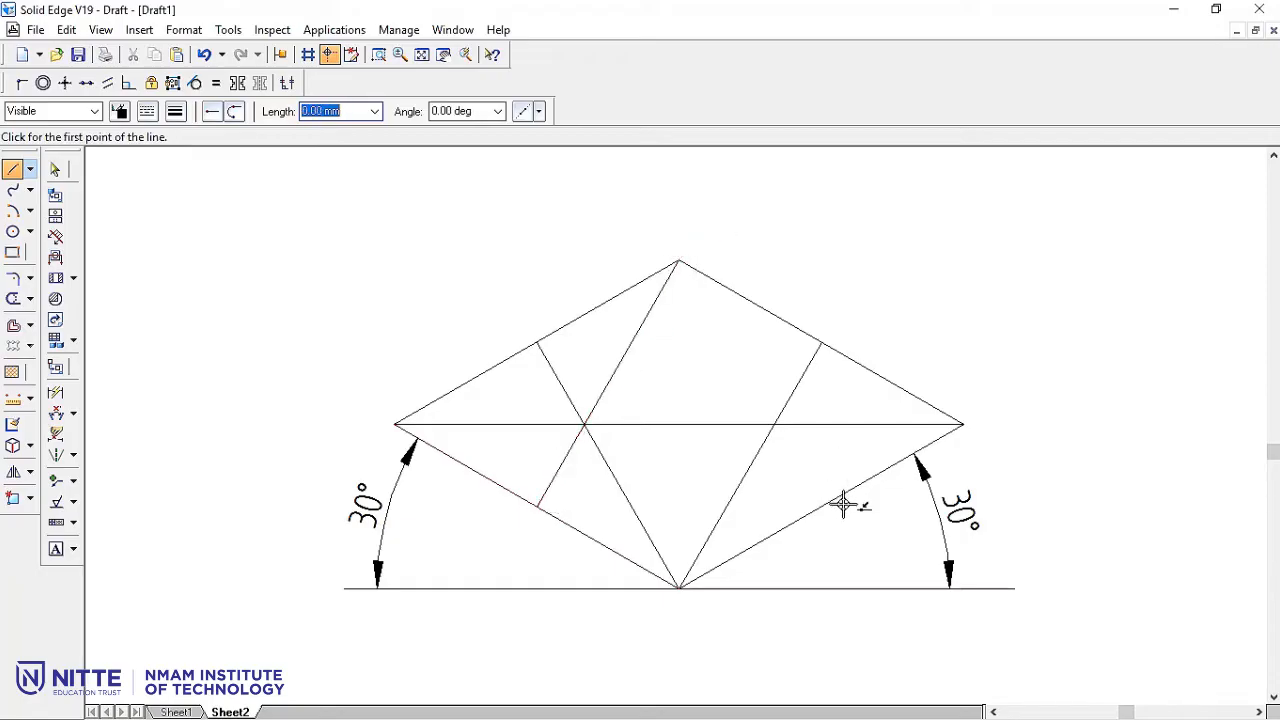
left_click(821, 506)
left_click(680, 263)
right_click(715, 235)
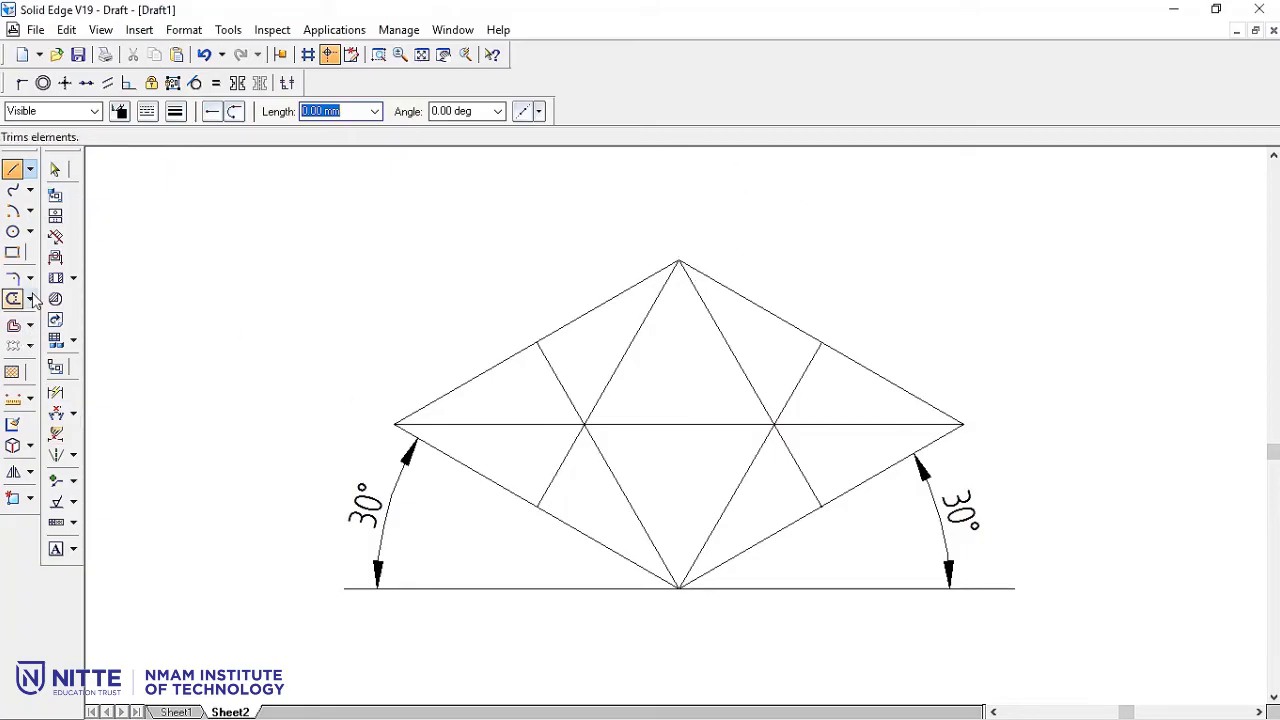
Draw a center-point arc centred on the rhombus's bottom corner, running between the midpoints of the two upper sides.
left_click(30, 213)
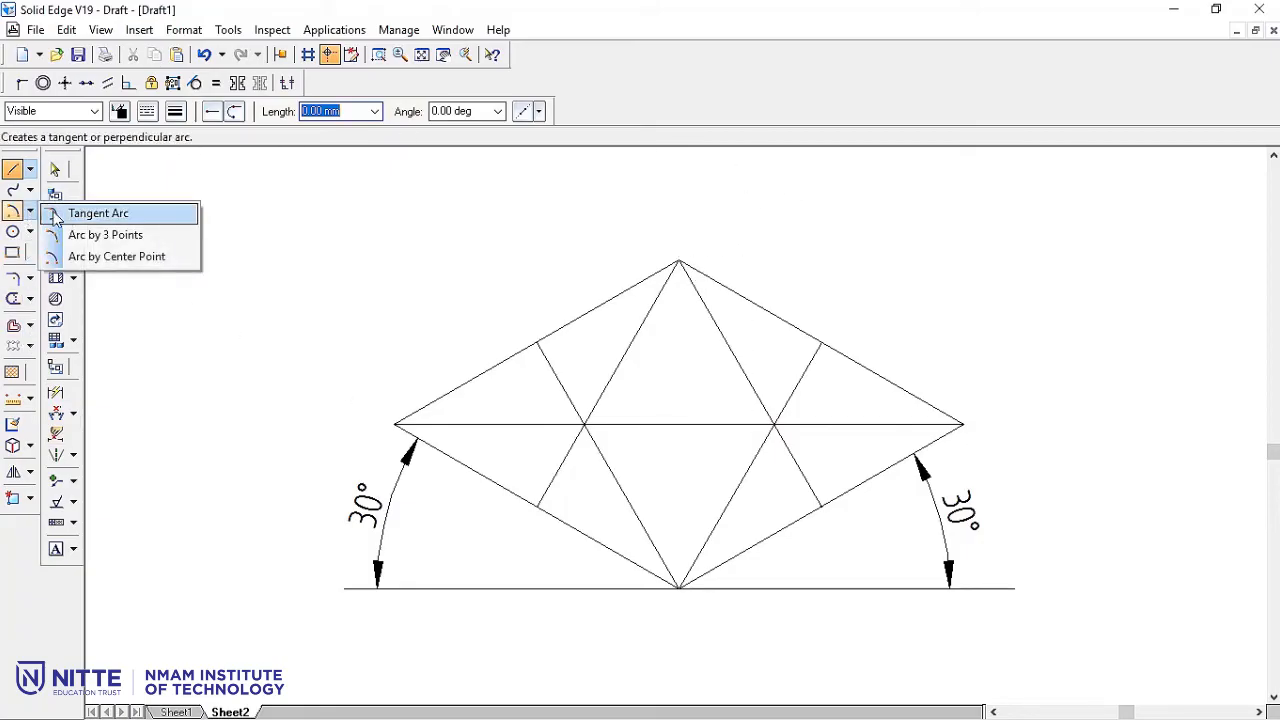
left_click(120, 258)
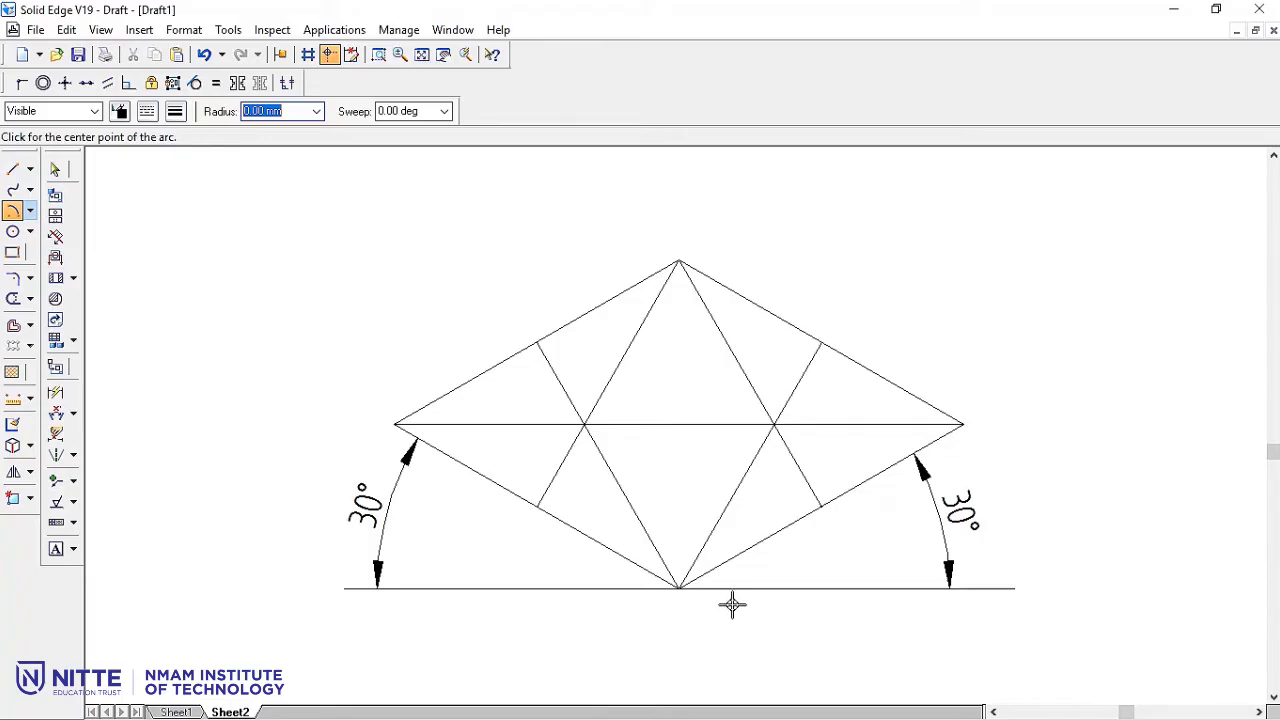
left_click(679, 587)
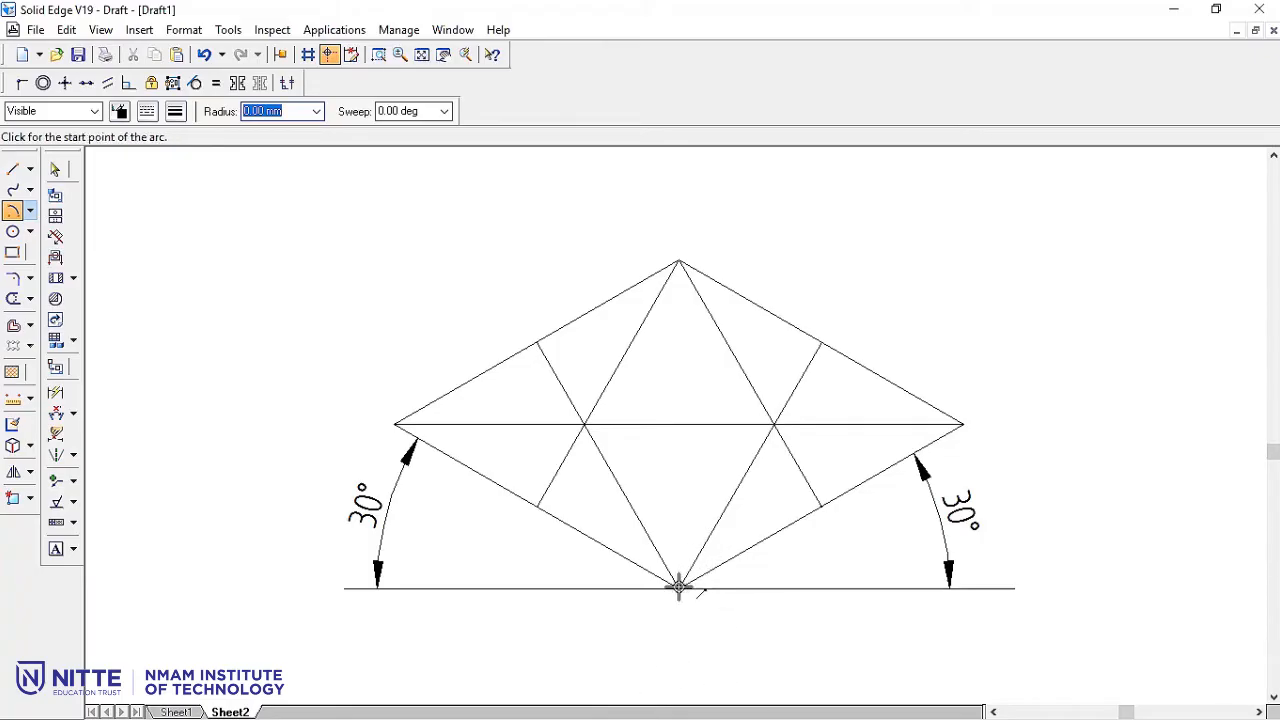
left_click(820, 343)
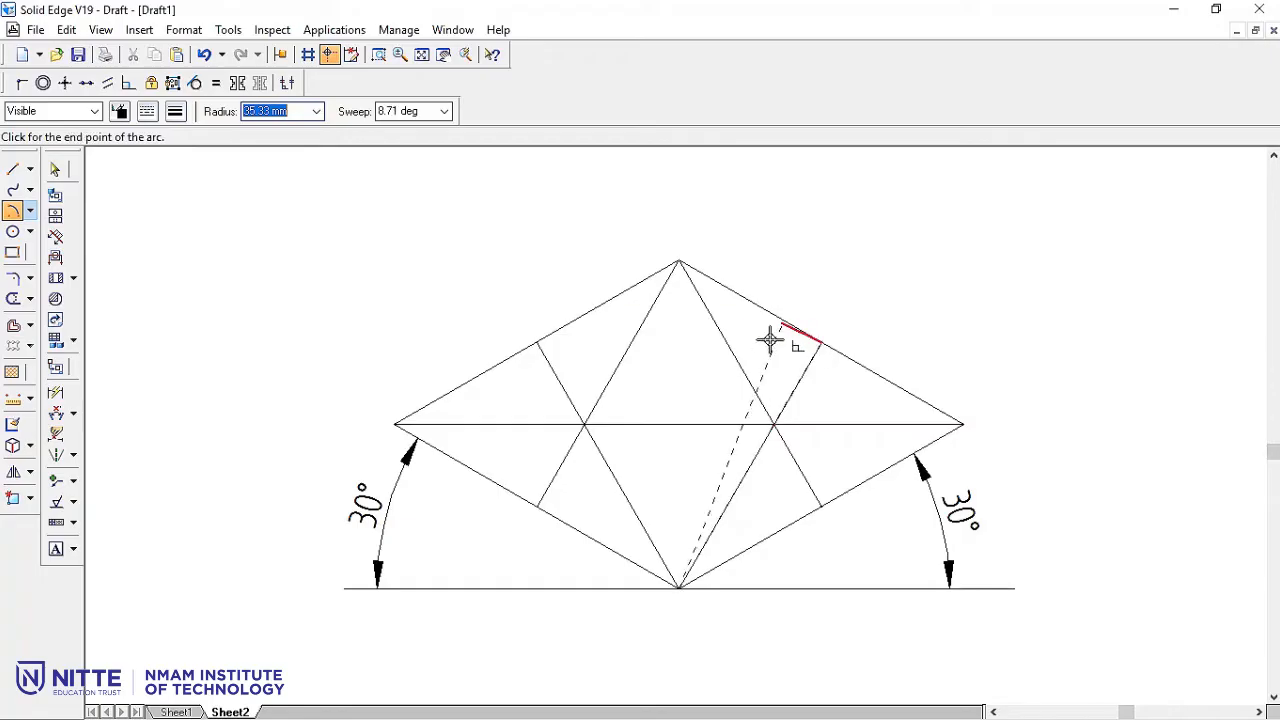
left_click(568, 394)
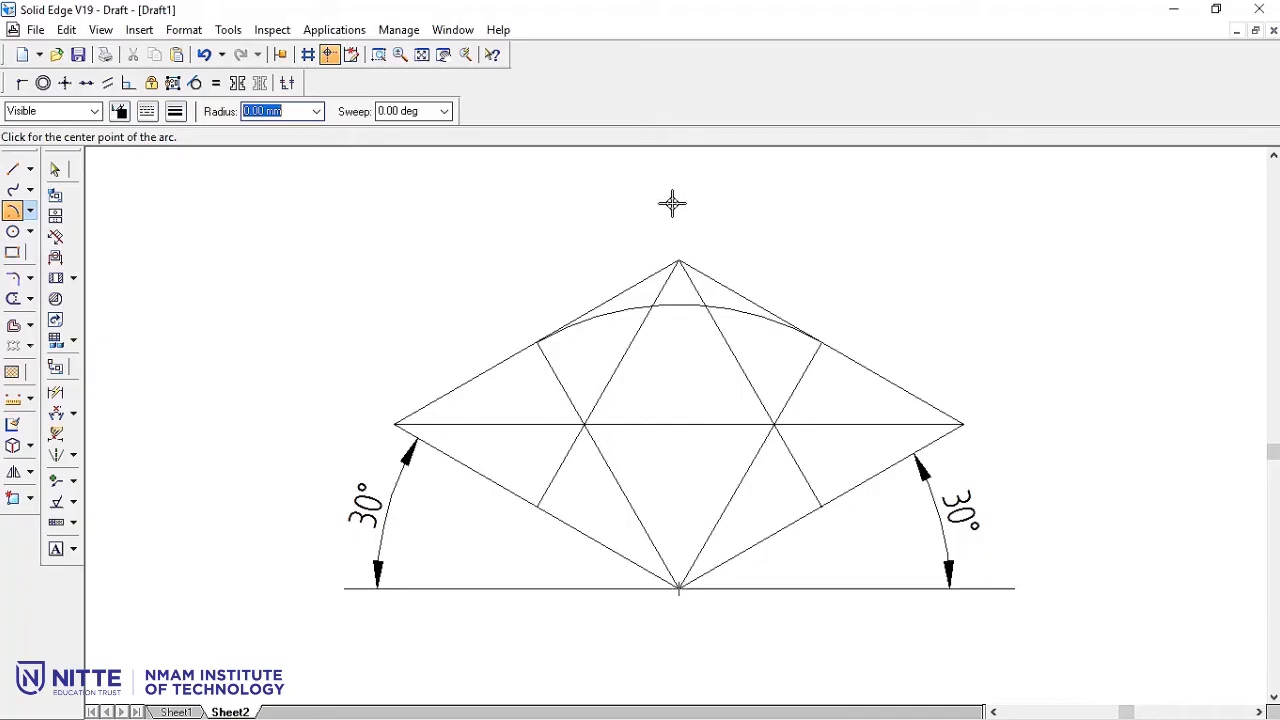
Draw an arc centred on the rhombus's top corner, running between the midpoints of the two lower sides.
left_click(677, 261)
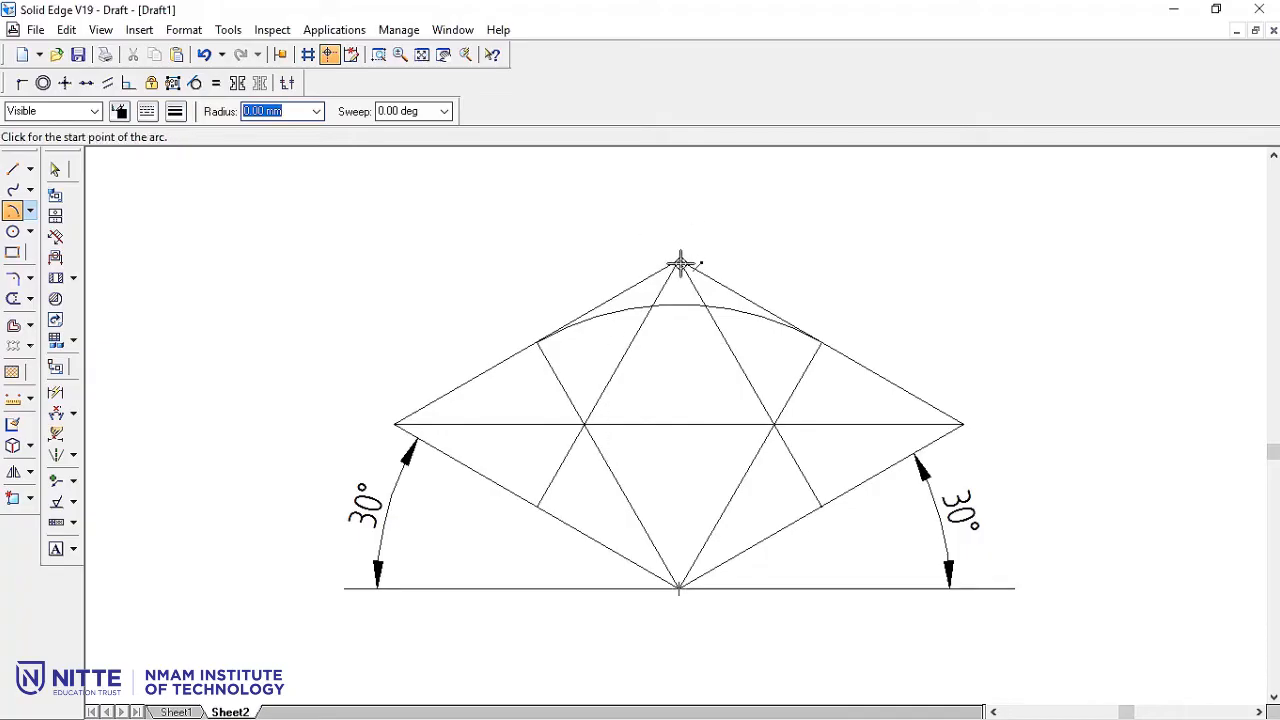
left_click(820, 506)
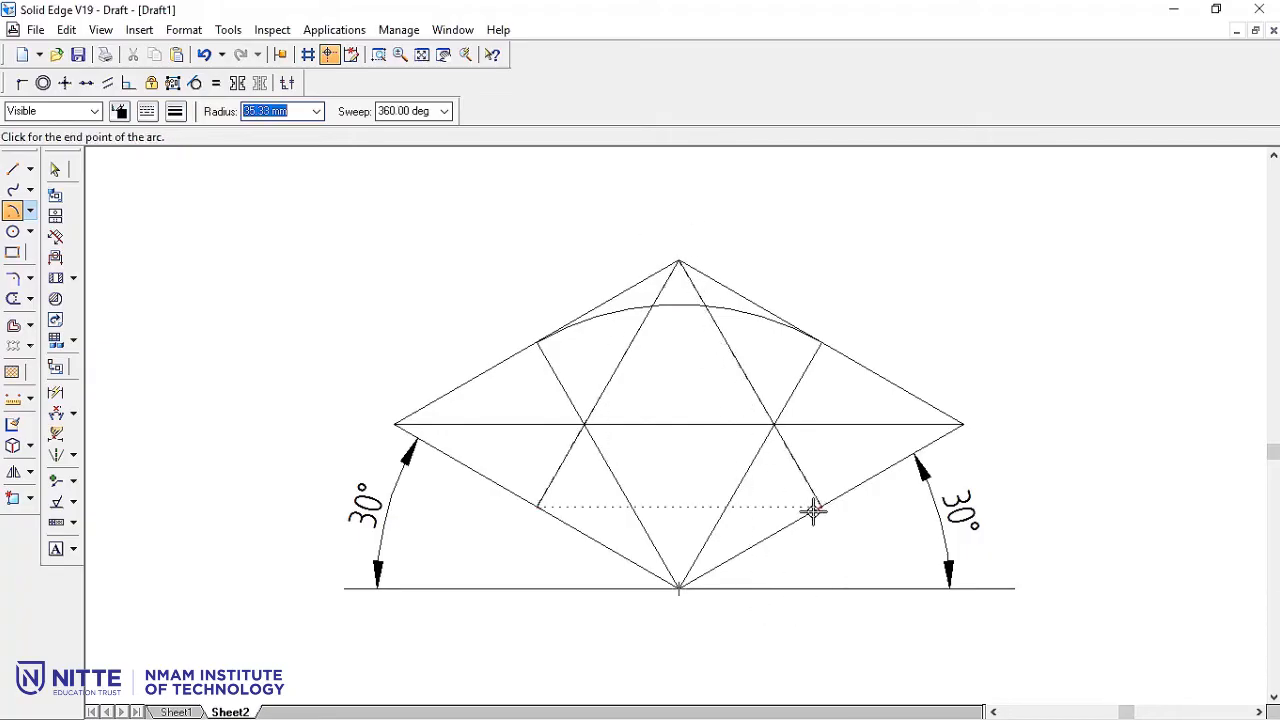
left_click(540, 506)
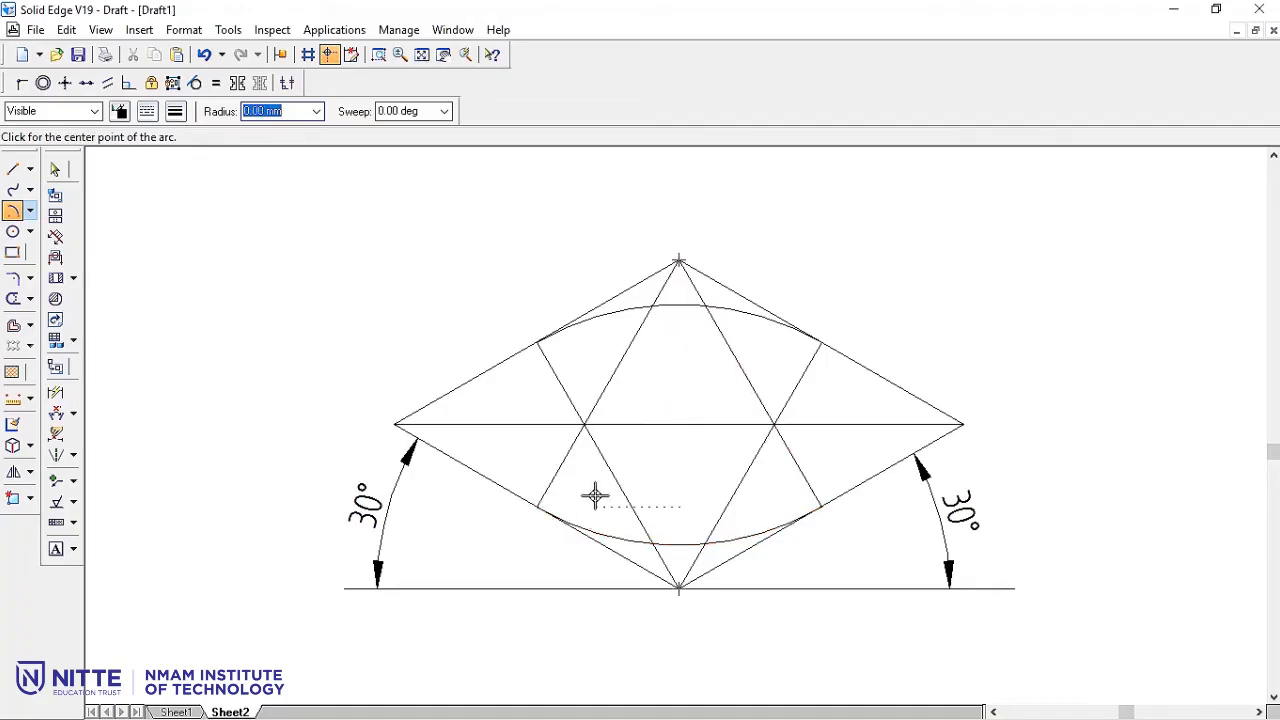
left_click(585, 425)
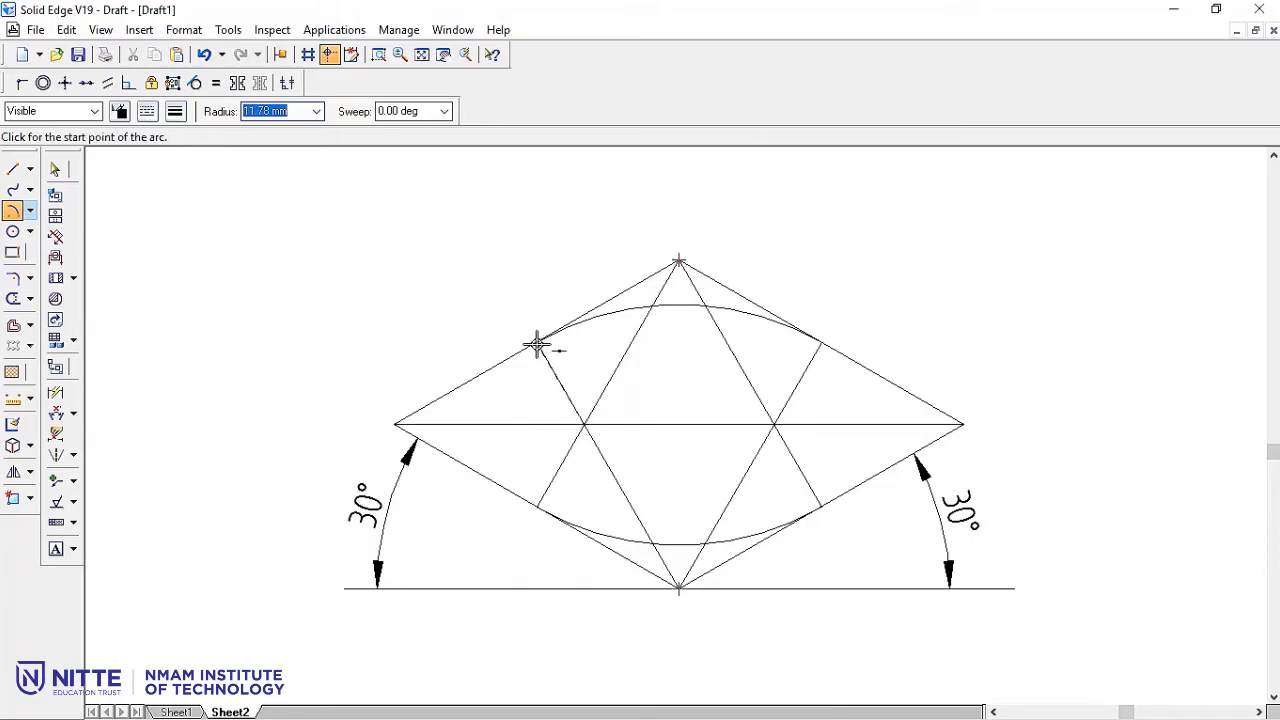
left_click(540, 343)
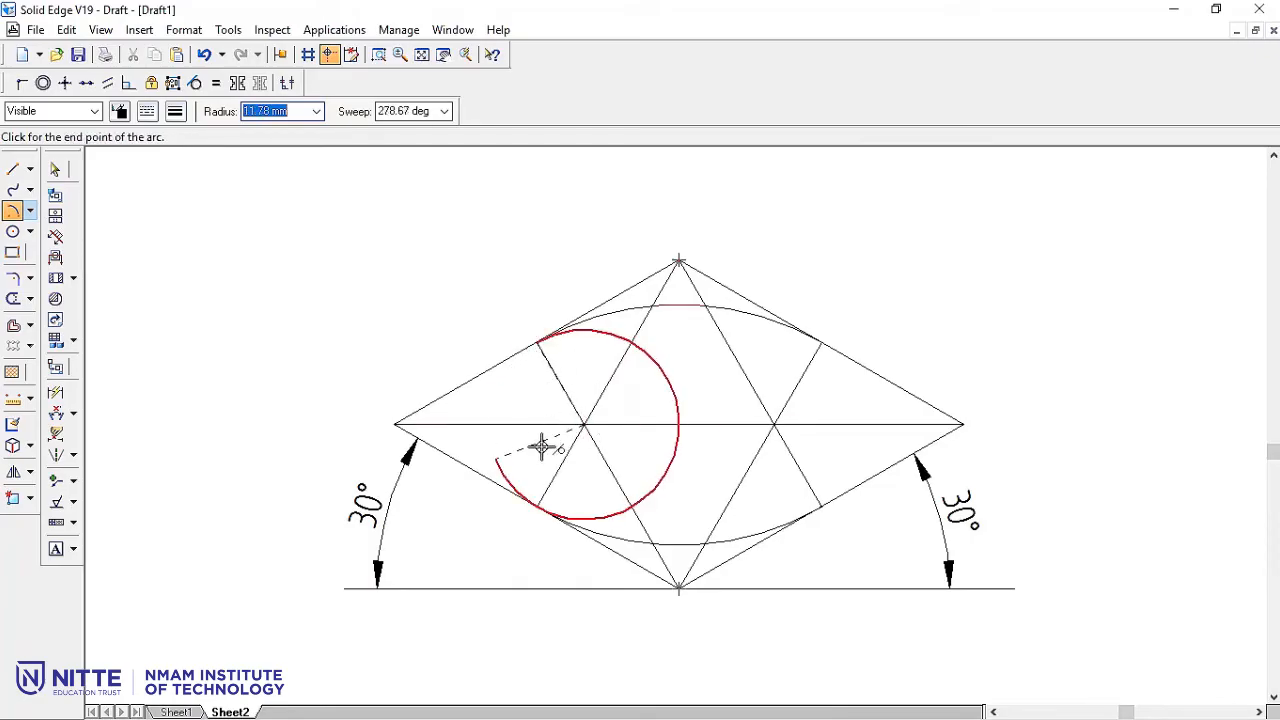
left_click(555, 353)
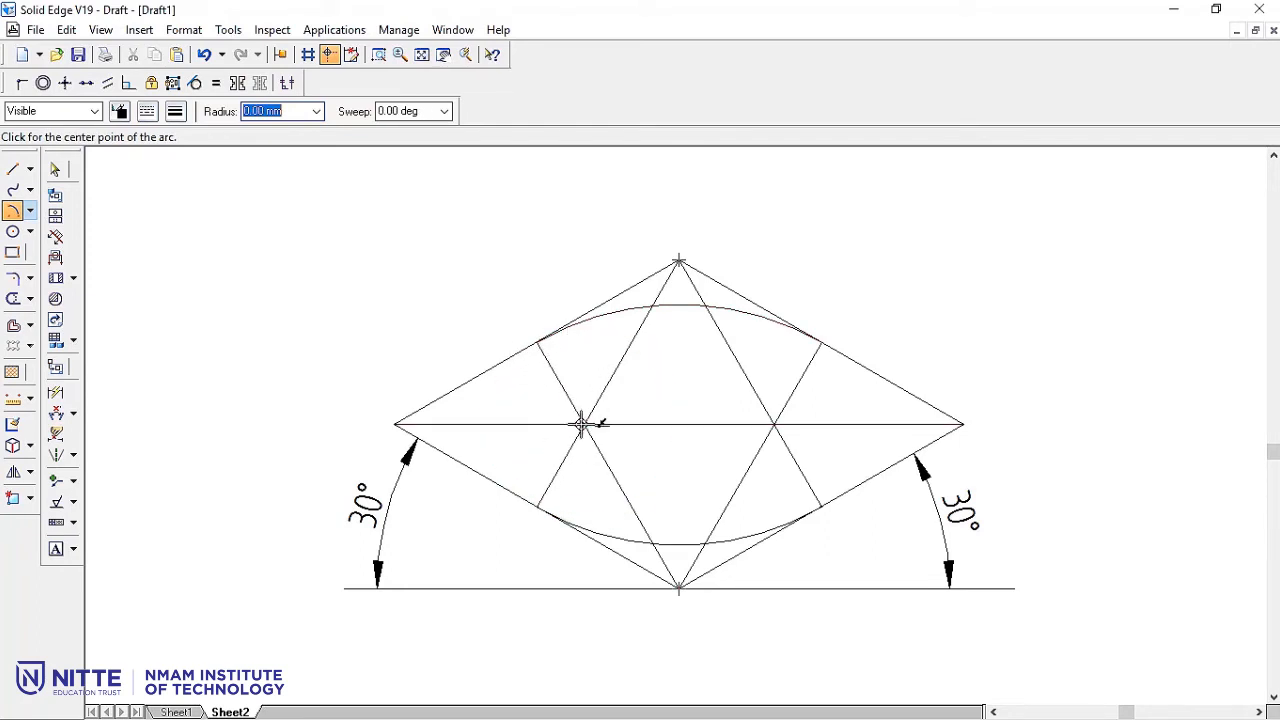
Draw center-point arcs centred on the two construction-line intersections along the horizontal diagonal, each joining the adjacent midpoints of the rhombus's sides.
left_click(585, 425)
left_click(536, 502)
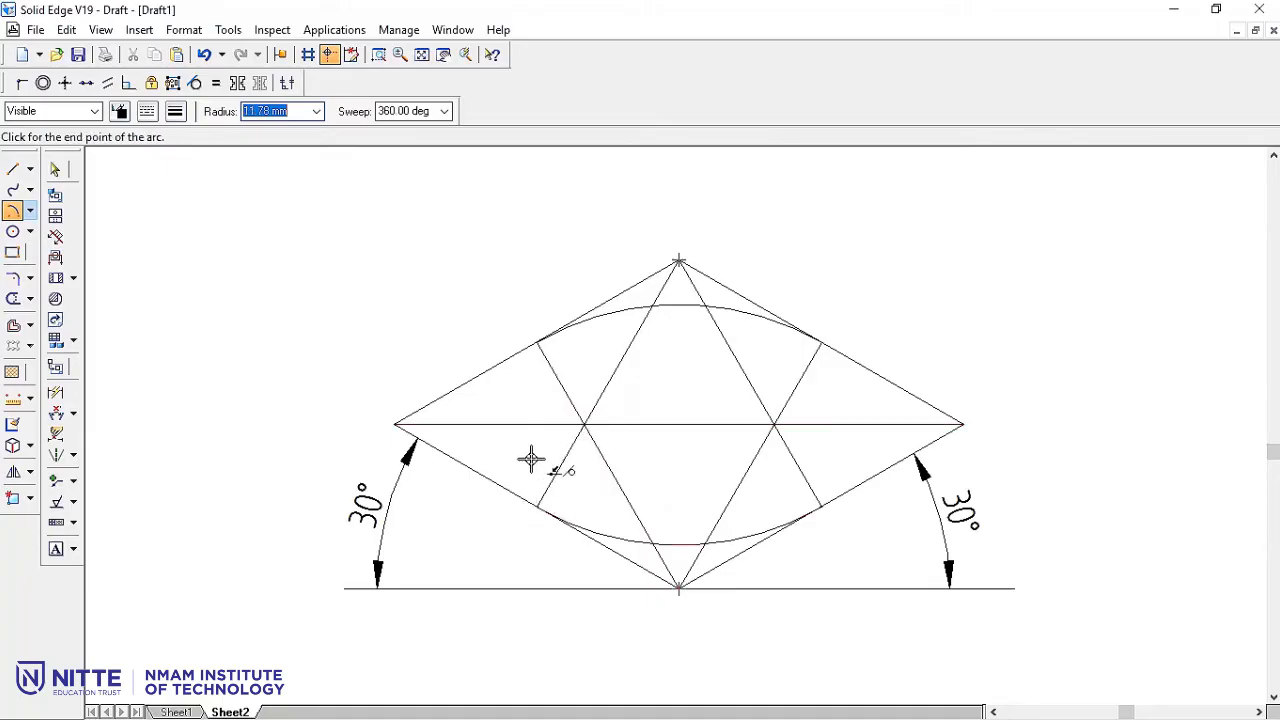
left_click(558, 382)
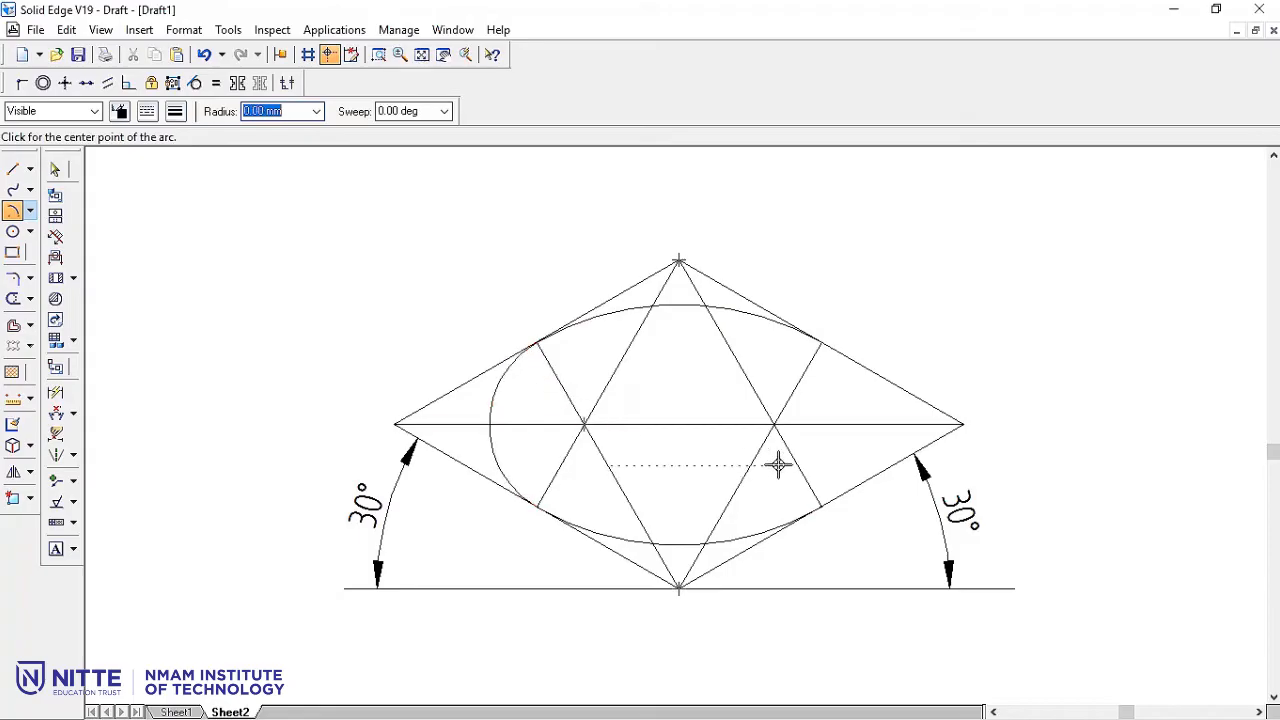
left_click(772, 425)
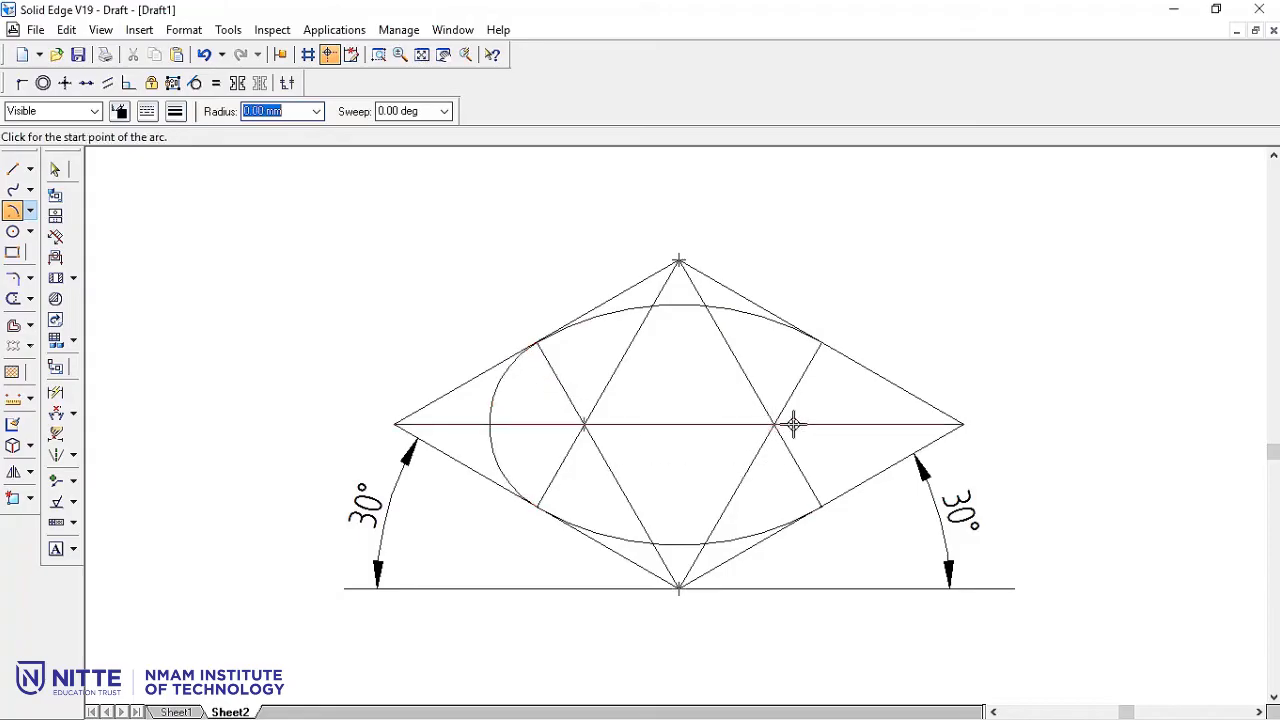
left_click(820, 343)
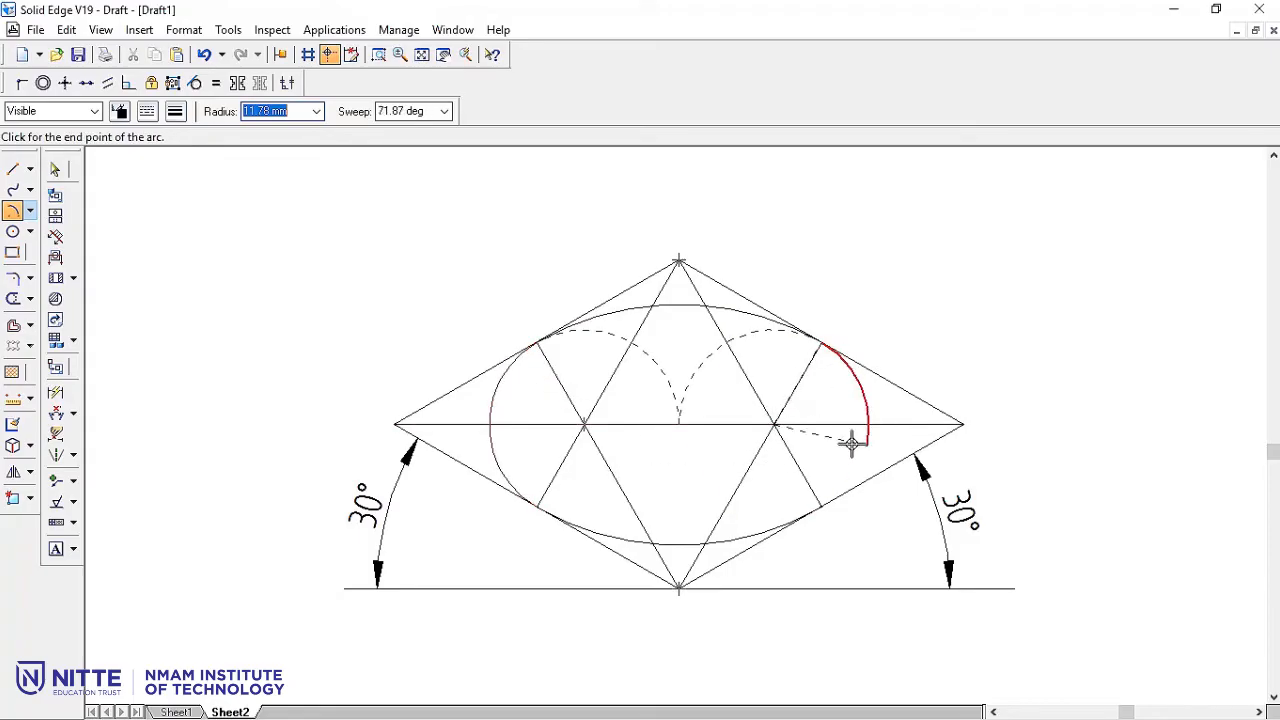
left_click(830, 488)
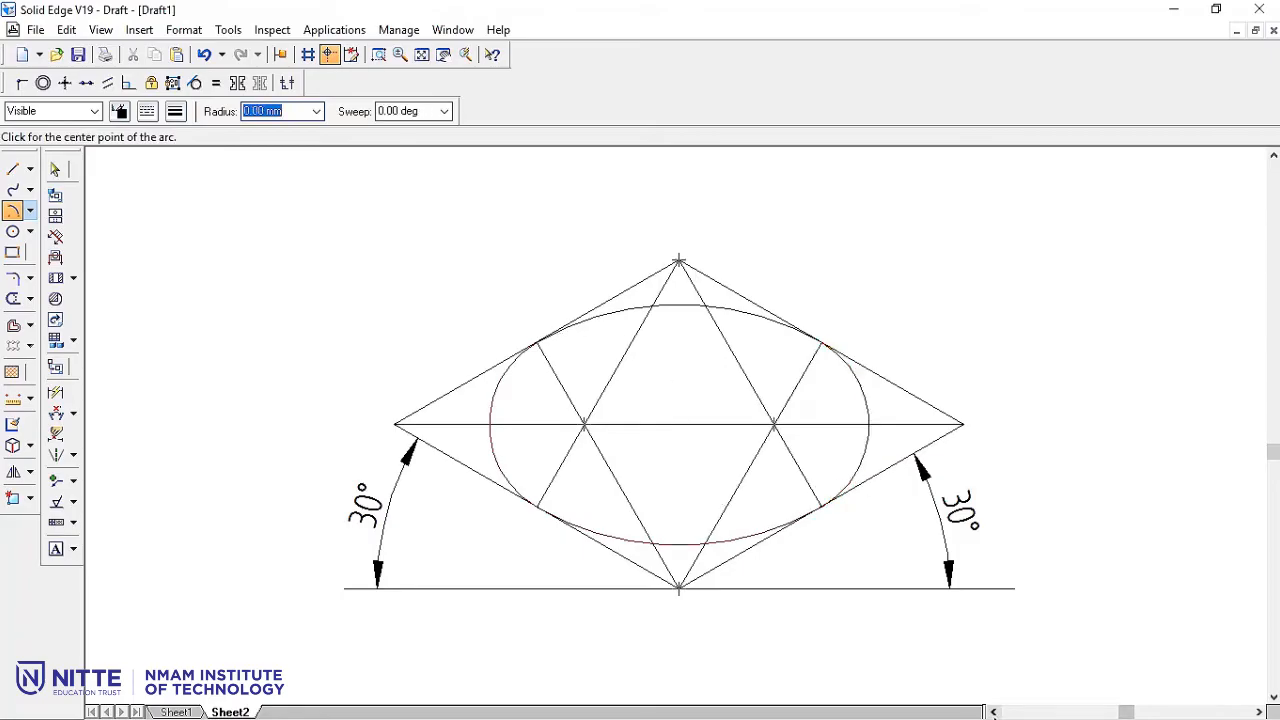
key("Escape")
Select the four arcs of the isometric circle and increase their line width.
left_click(675, 305)
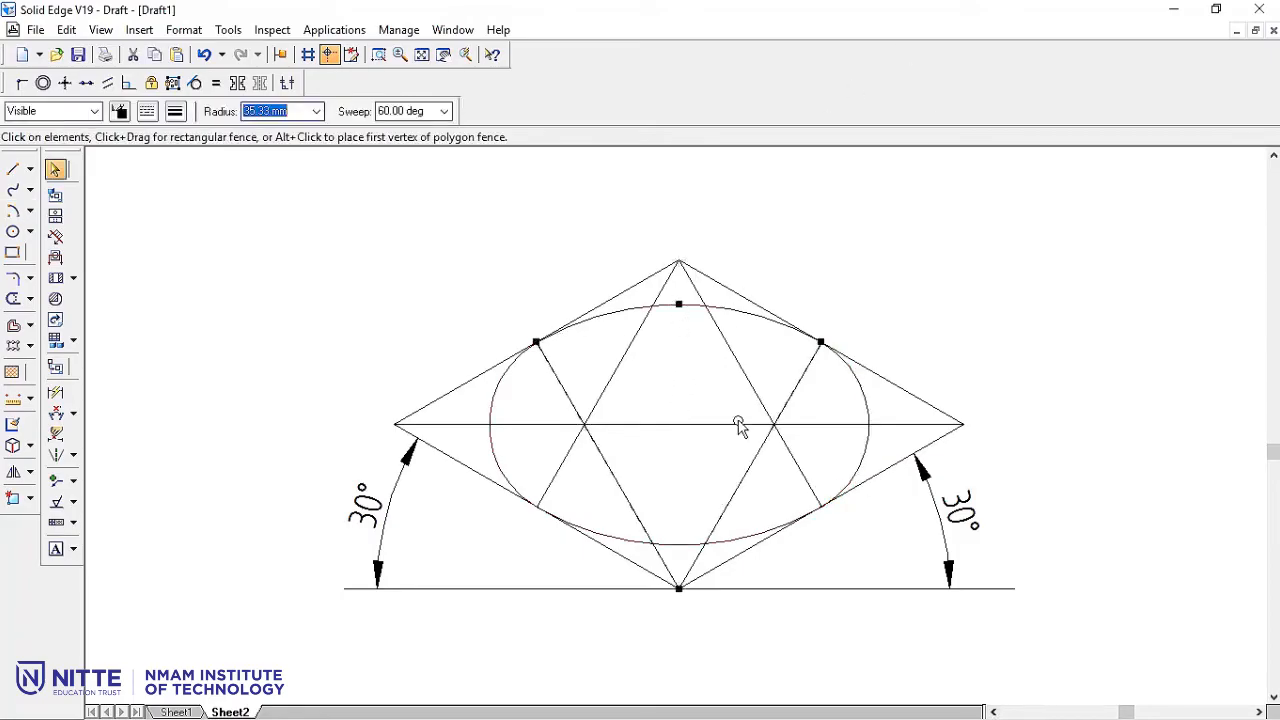
key("Escape")
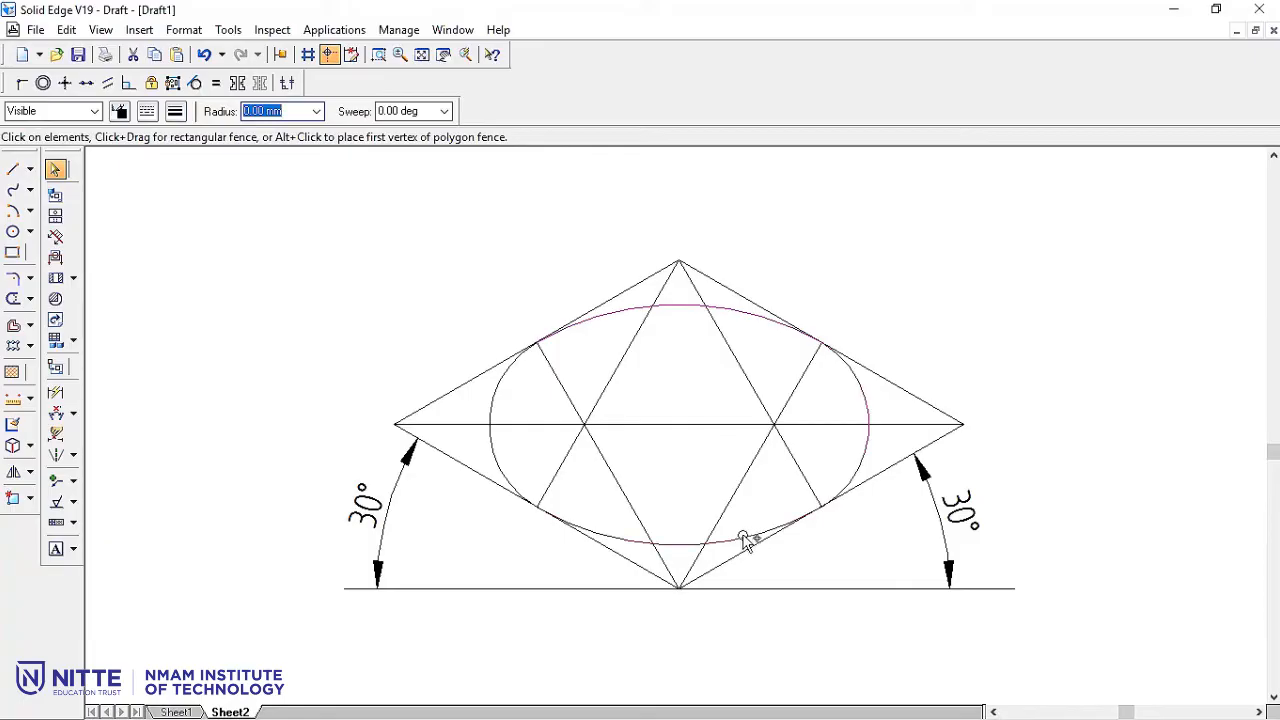
left_click(175, 111)
type("0")
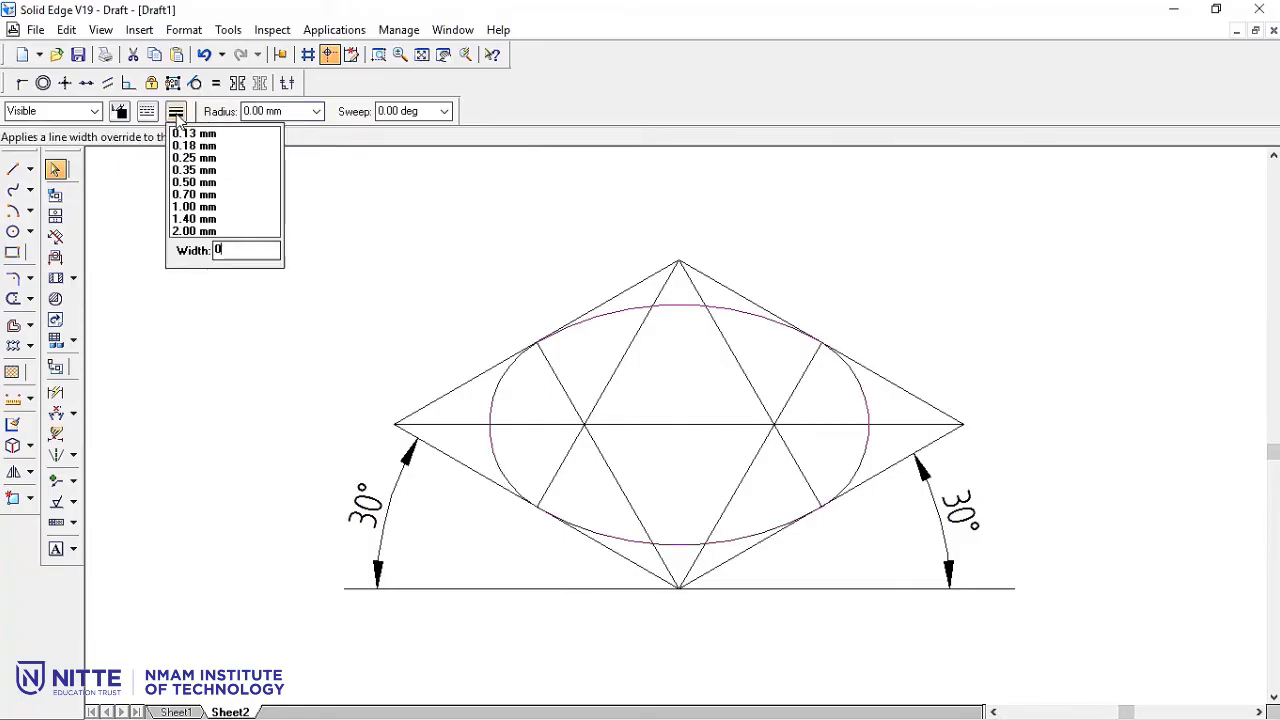
left_click(971, 320)
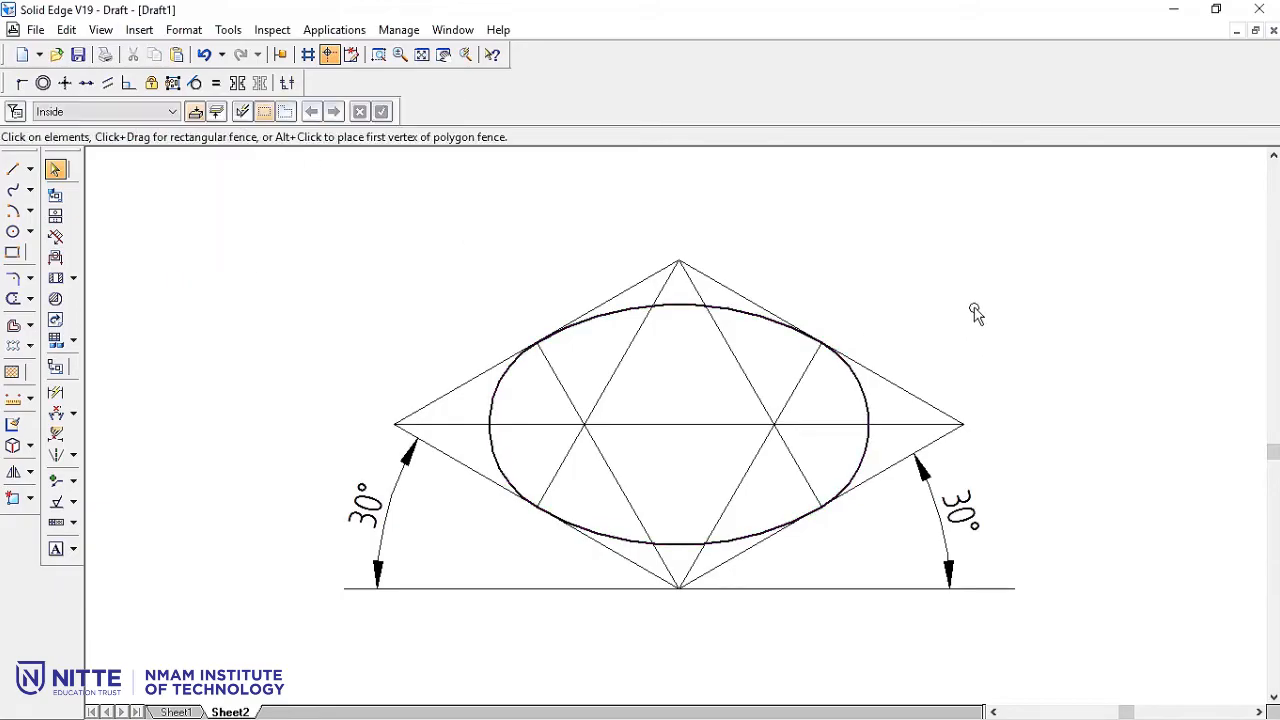
Move the complete isometric construction, with its baseline and angle dimensions, to below the circle enclosed in the square.
left_click(421, 54)
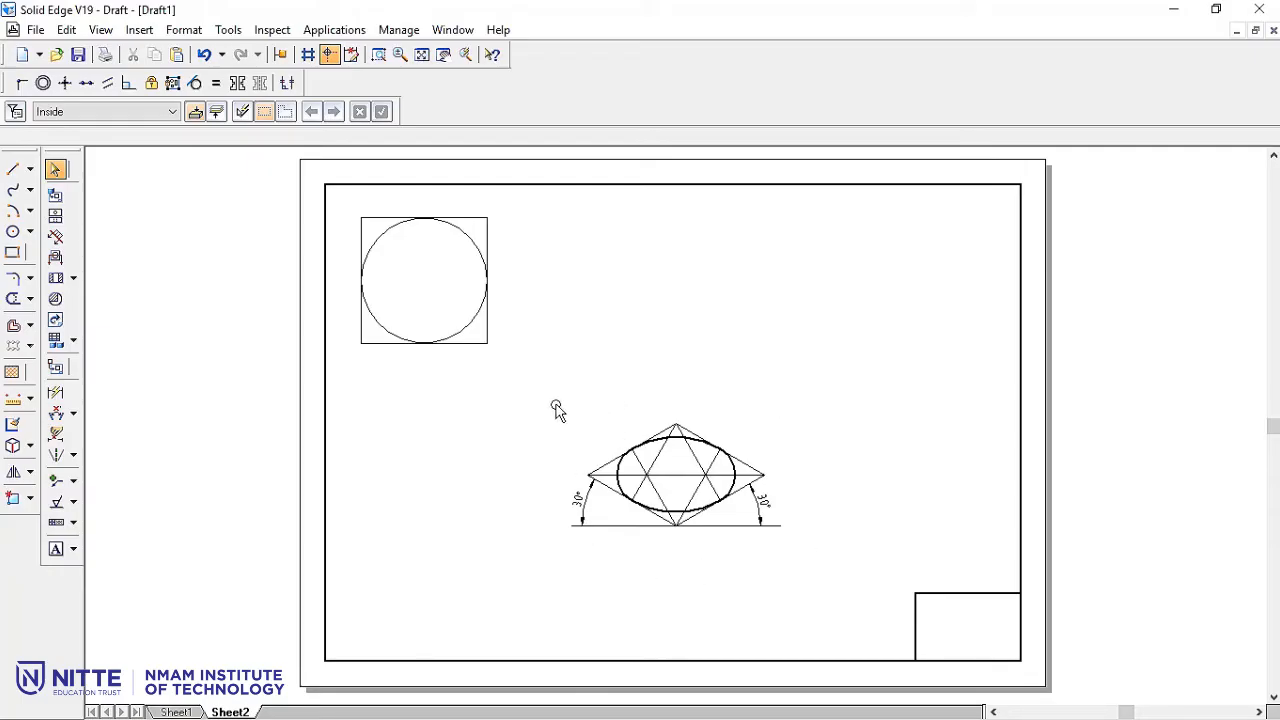
left_click_drag(552, 403, 888, 574)
left_click_drag(710, 510, 518, 495)
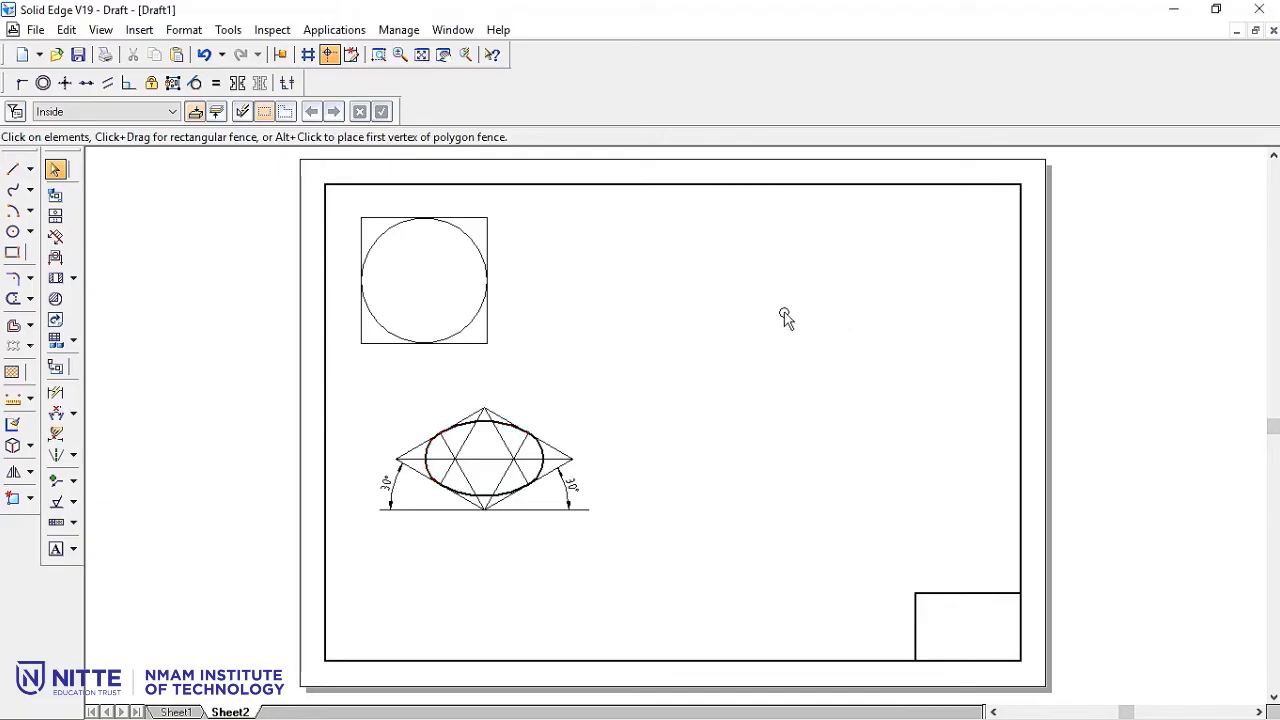
Draw a horizontal baseline in the sheet's upper-right area and a vertical line upward from its midpoint.
left_click(12, 169)
left_click(737, 366)
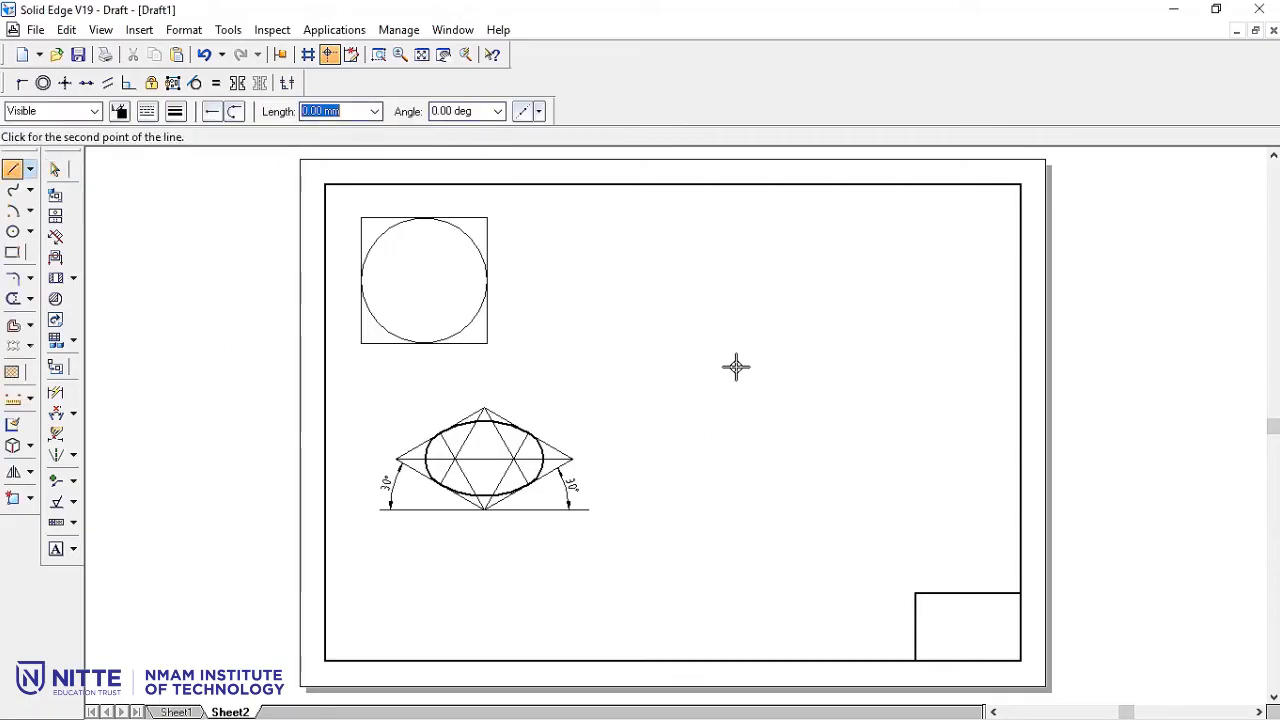
left_click(870, 366)
right_click(871, 330)
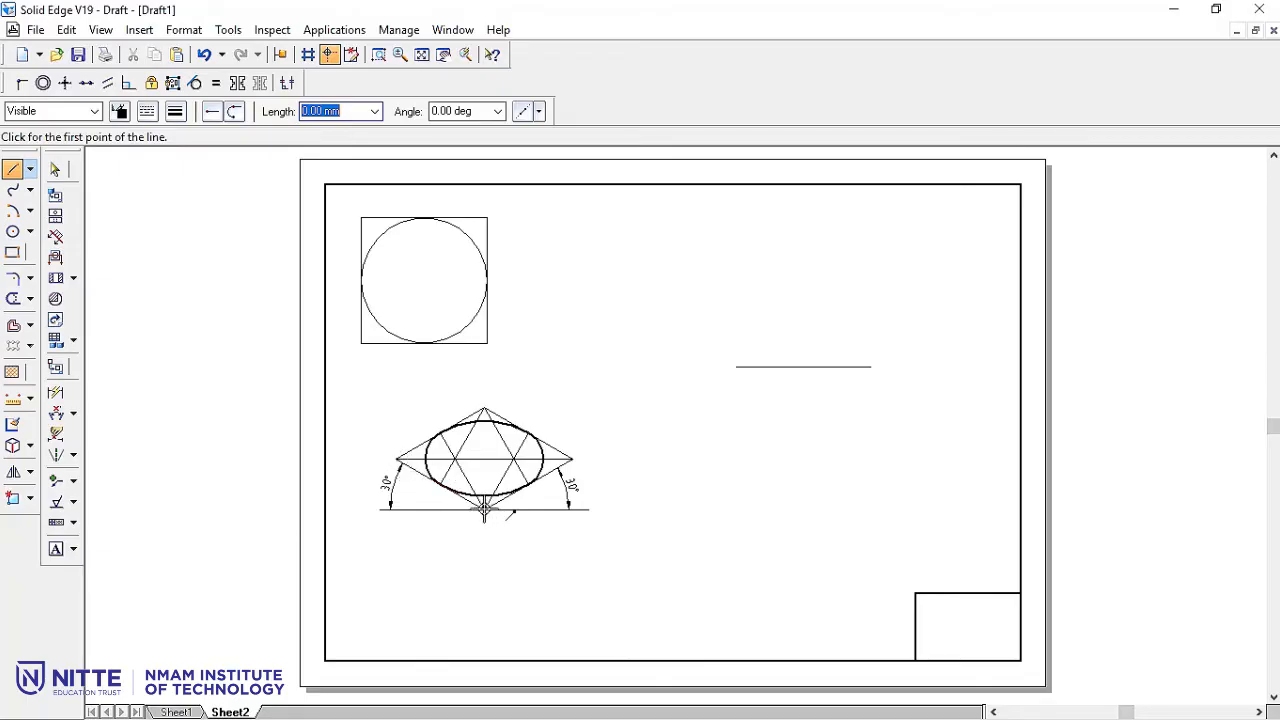
left_click(800, 367)
left_click(806, 226)
right_click(808, 226)
Draw an inclined line rising to the right from the foot of the vertical line.
left_click(814, 366)
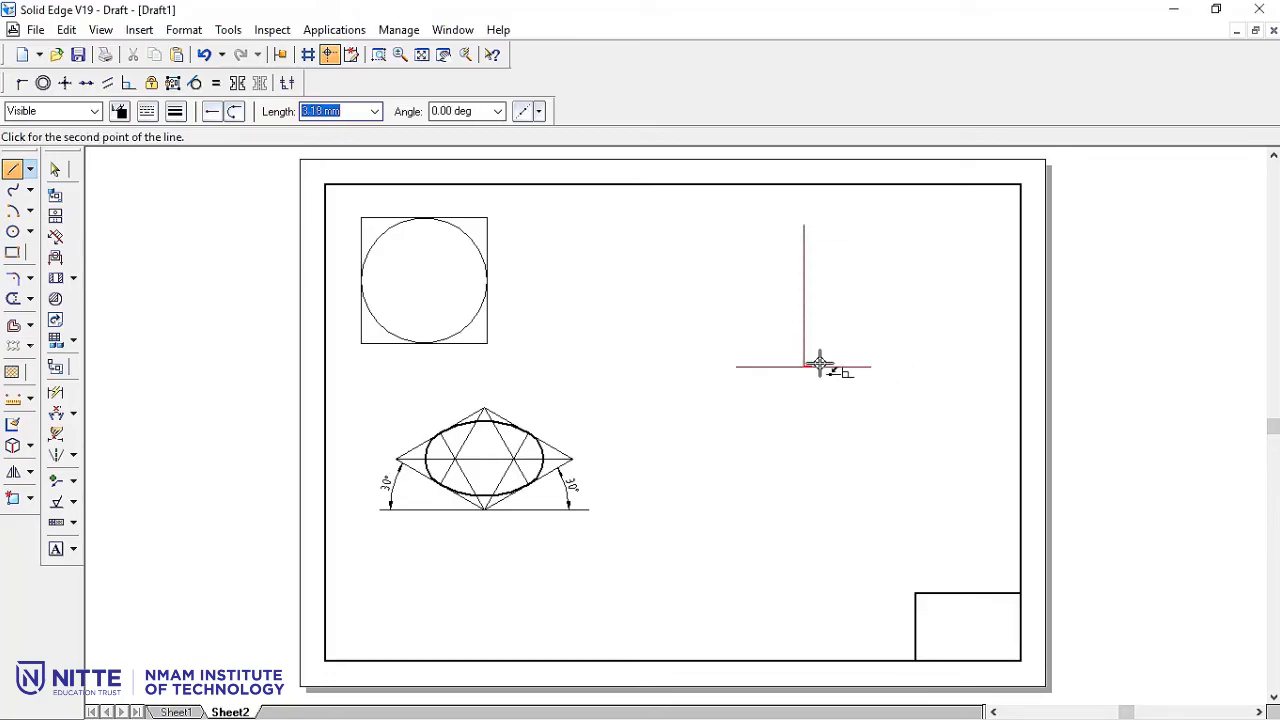
left_click(890, 323)
right_click(910, 299)
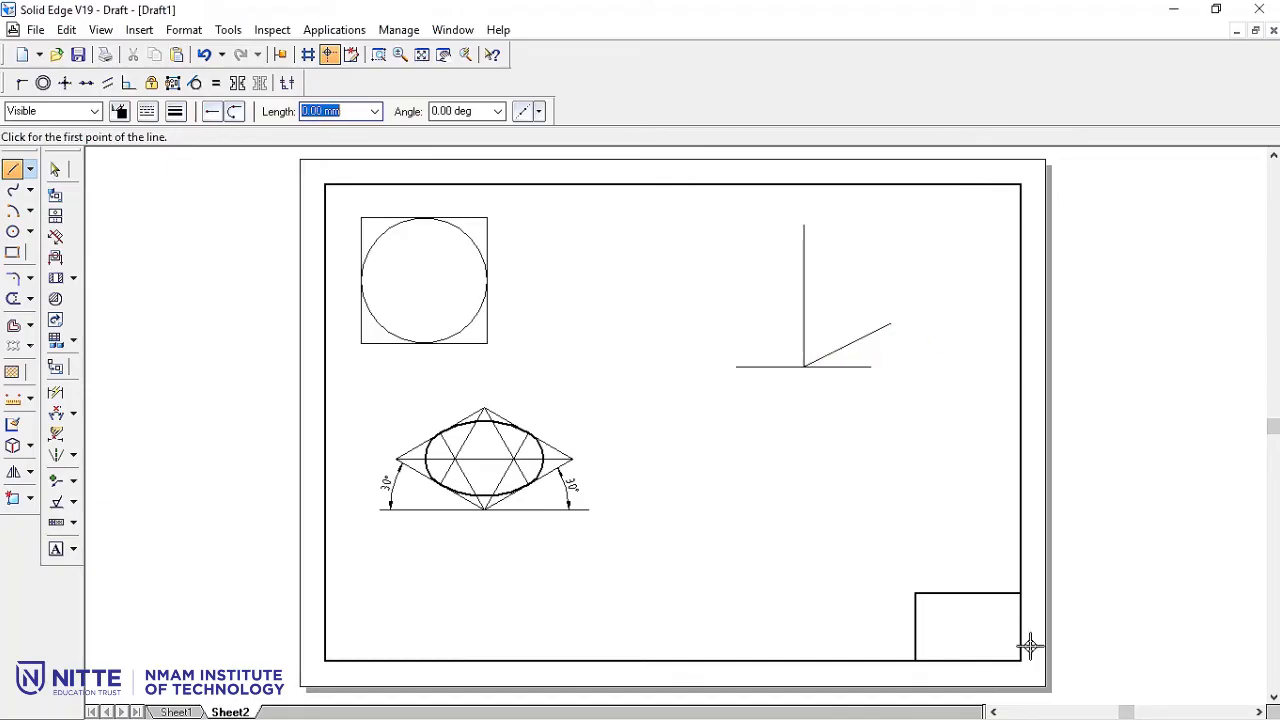
Add an angle dimension between the new inclined line and its baseline, and set it to 30°.
left_click(78, 413)
left_click(135, 437)
left_click(850, 342)
left_click(857, 366)
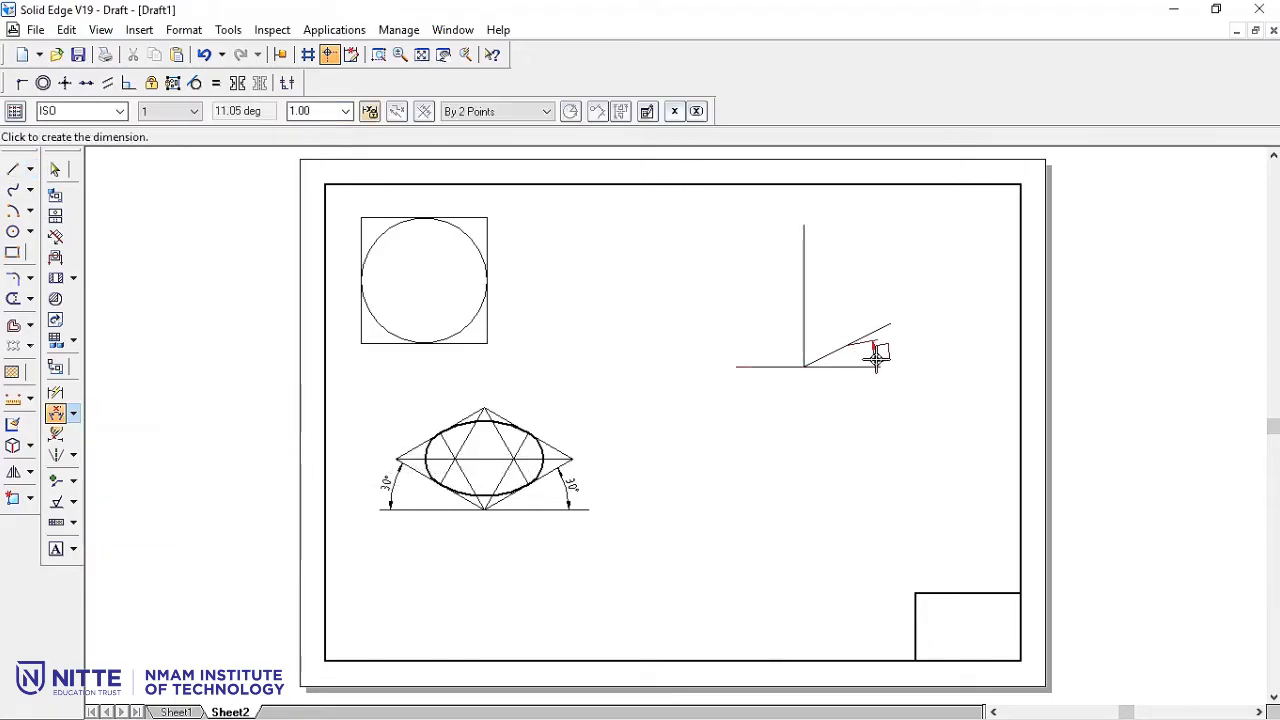
right_click(877, 356)
left_click(869, 332)
left_click(868, 366)
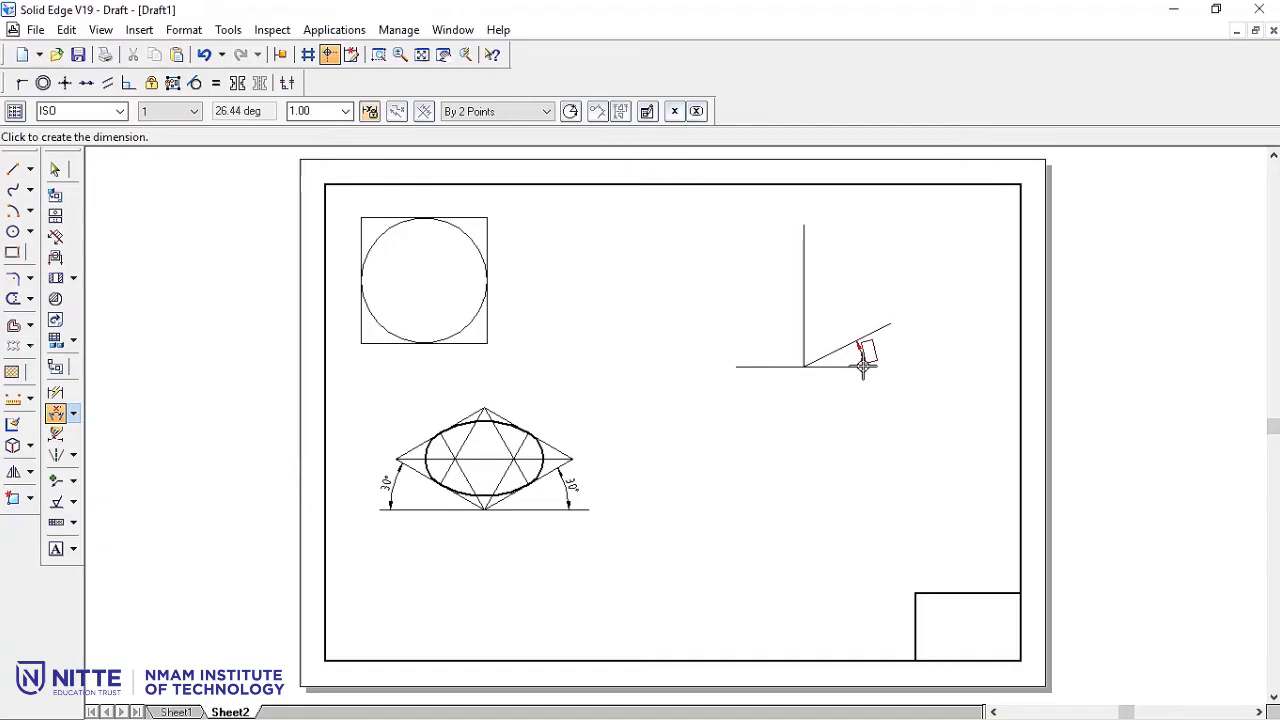
left_click(883, 358)
type("3")
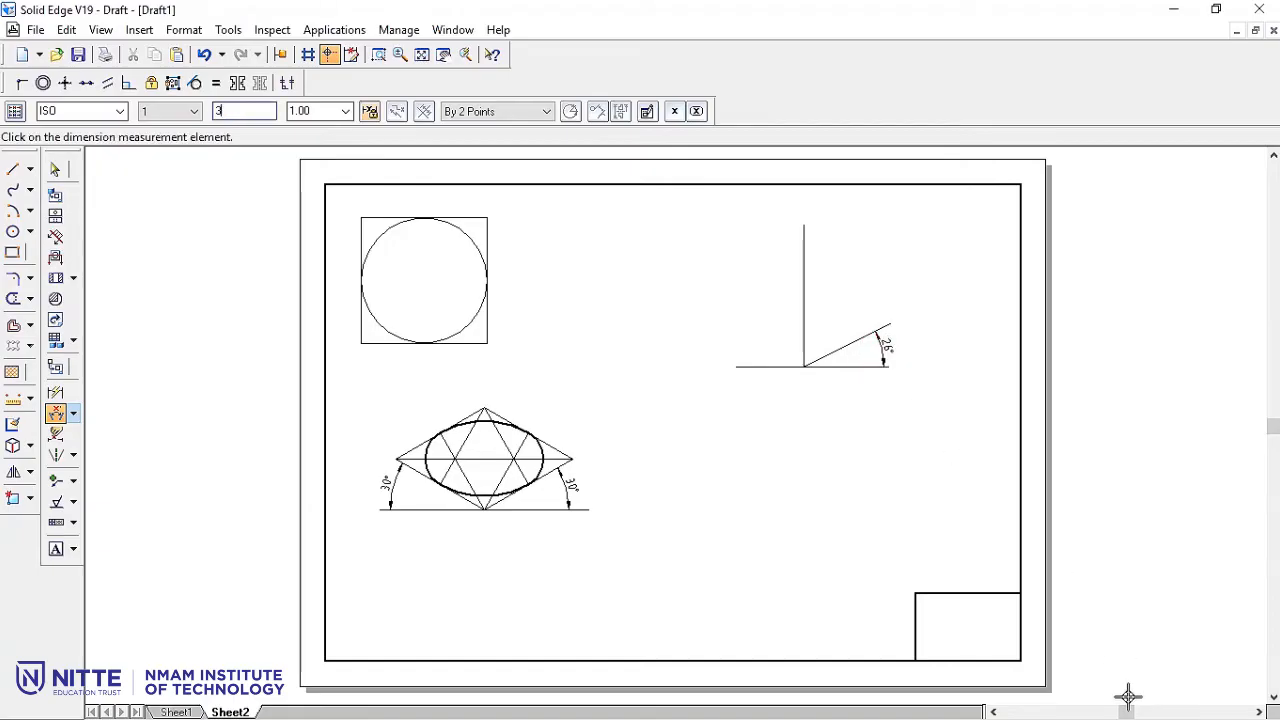
type("0")
key("Return")
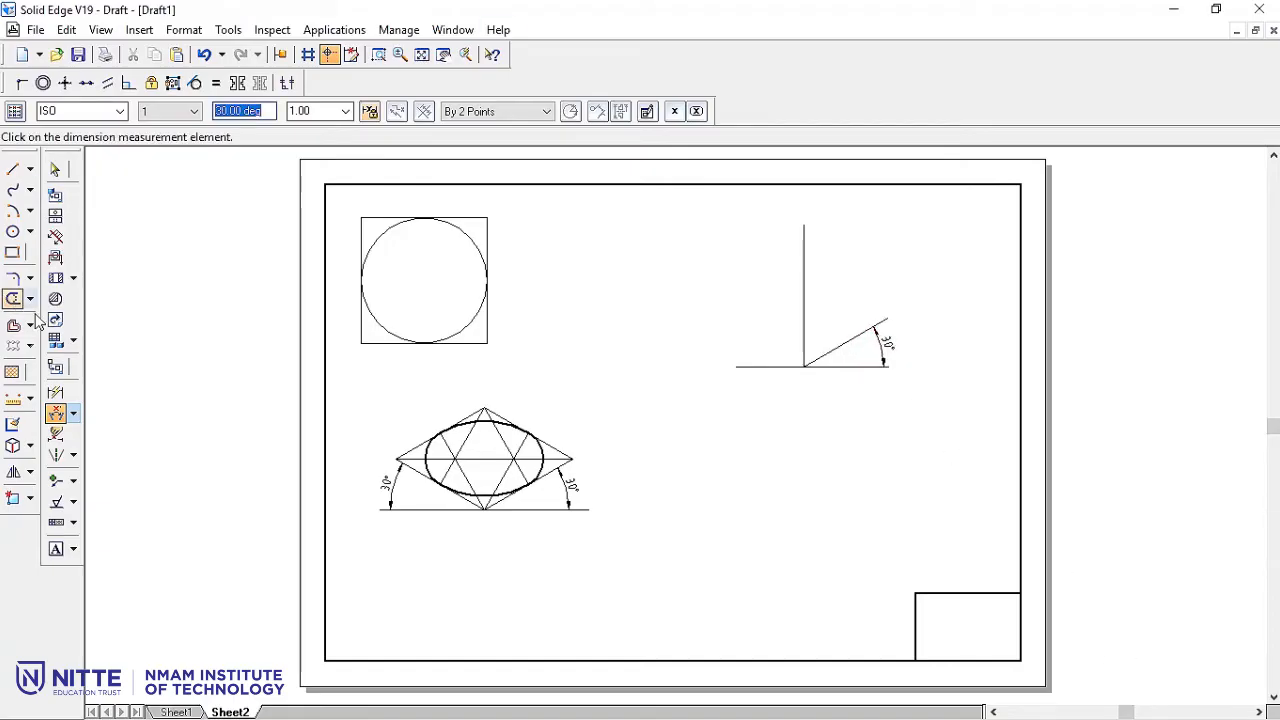
left_click(55, 170)
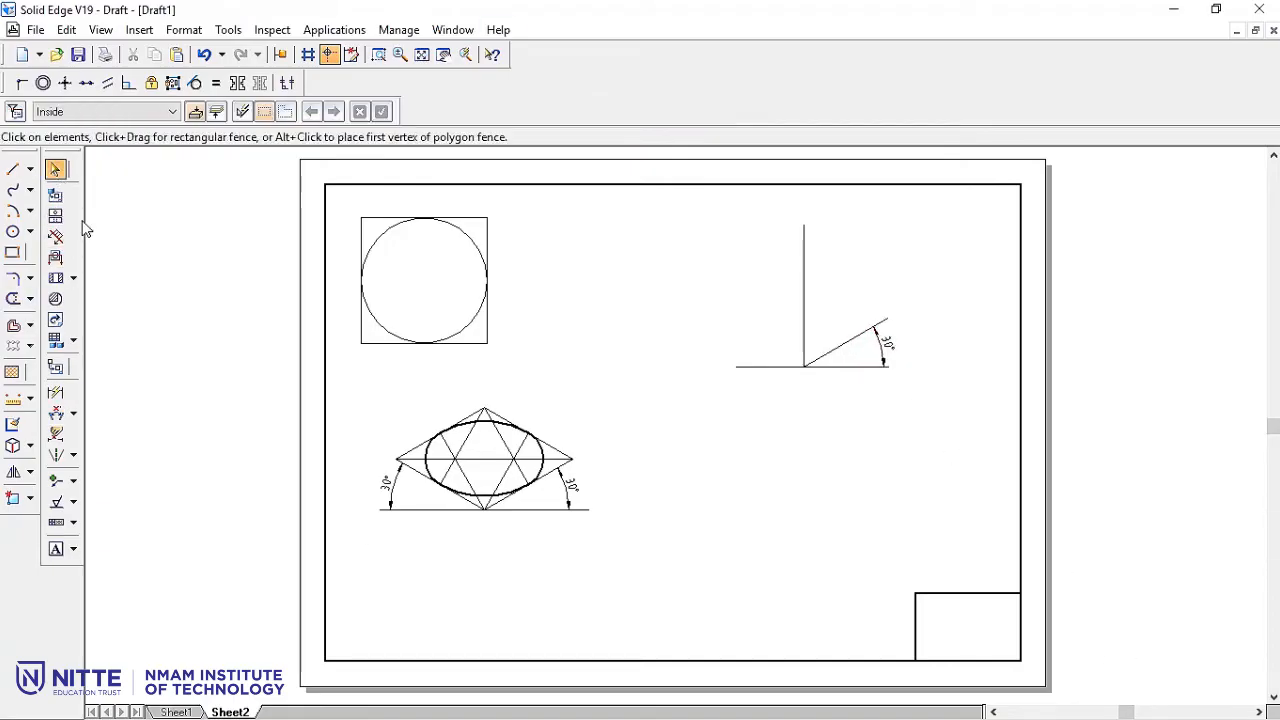
Set the lengths of the new vertical line and the inclined line to 50*0.816 mm each.
left_click(803, 264)
type("50*0.816")
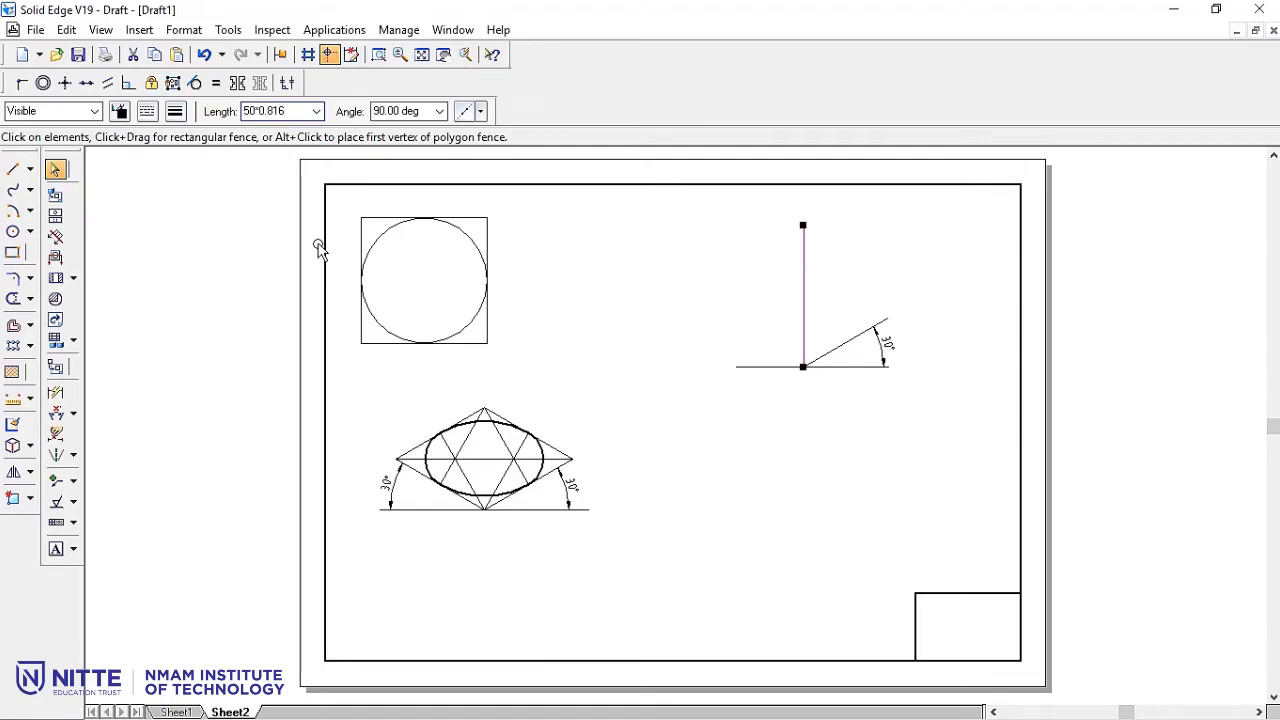
key("Tab")
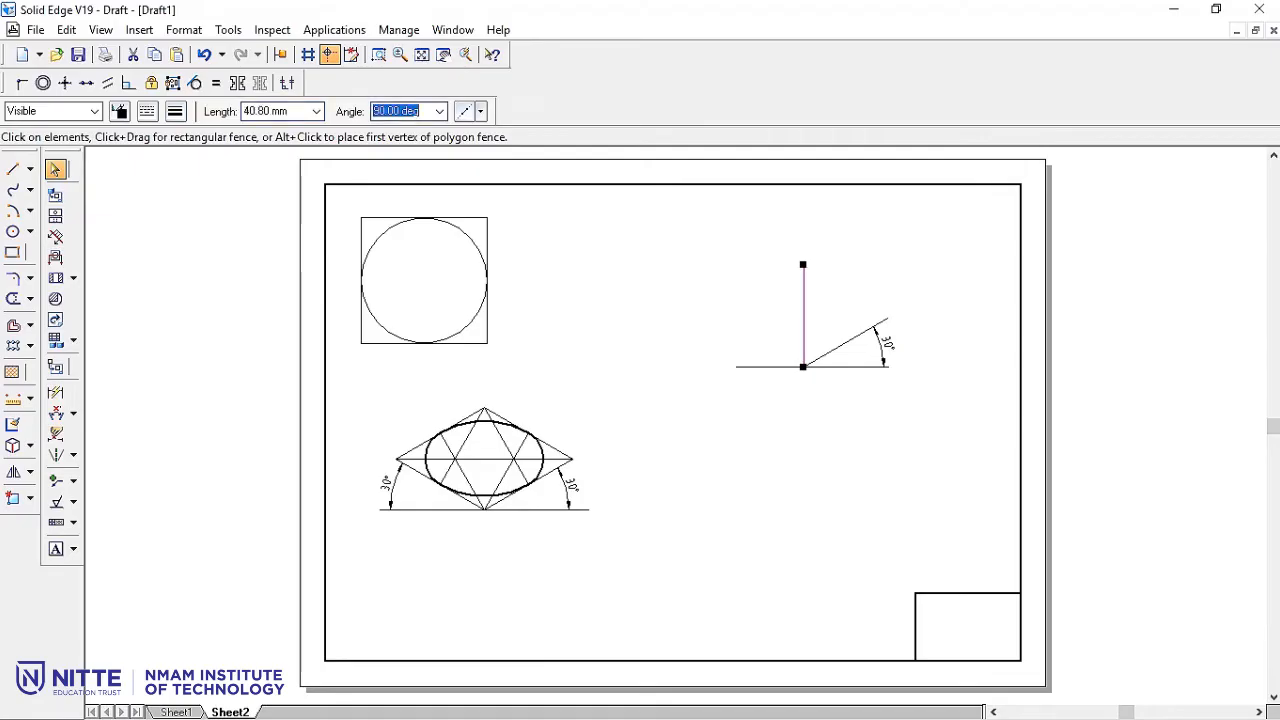
left_click(855, 337)
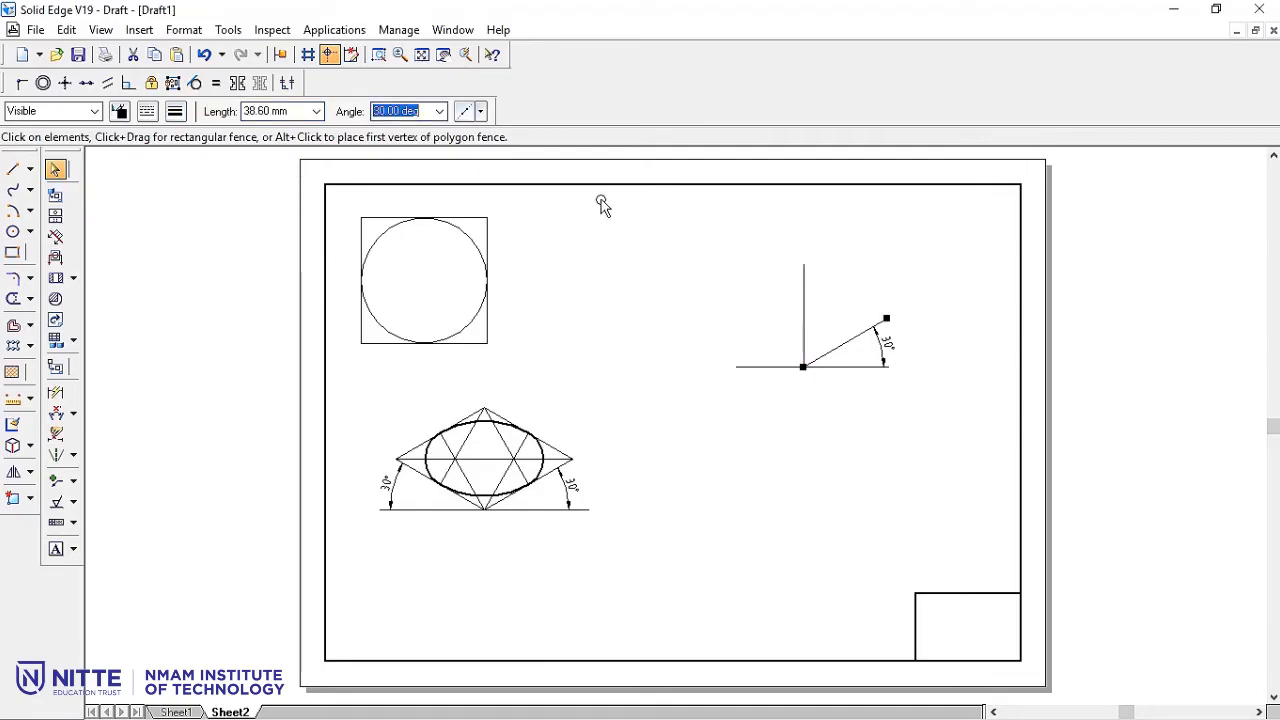
left_click(294, 111)
type("50*0.816")
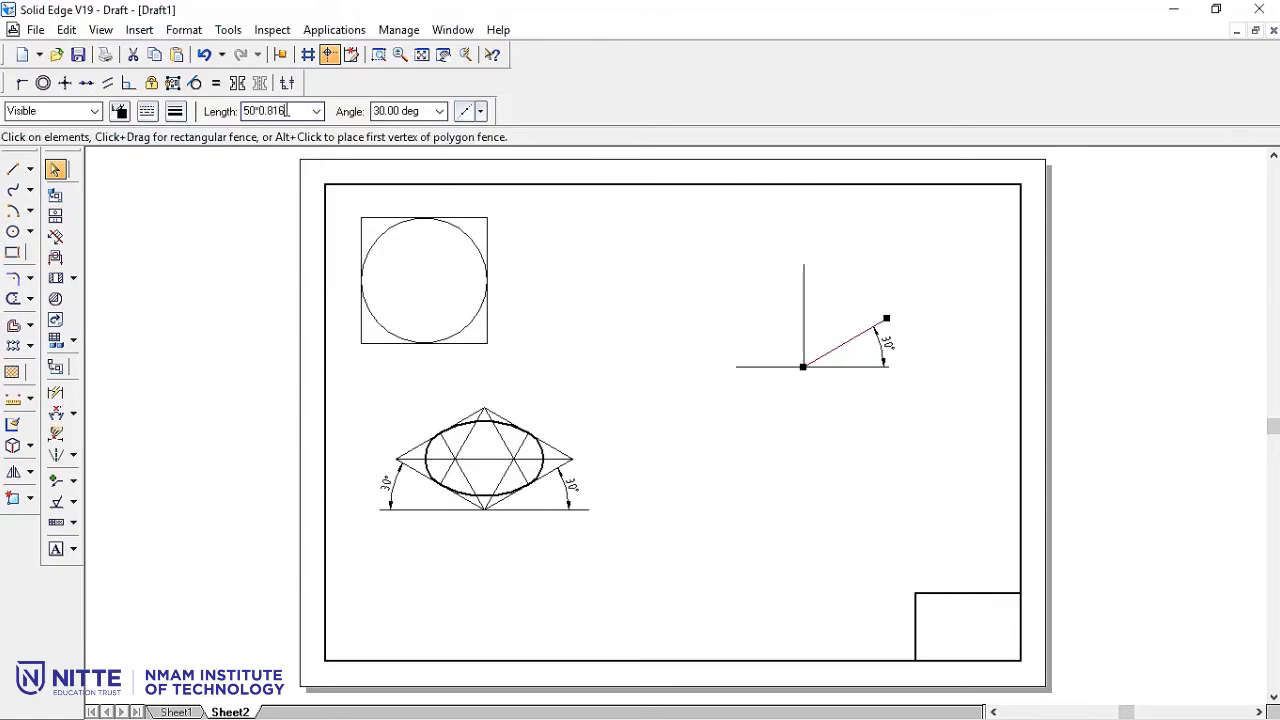
key("Tab")
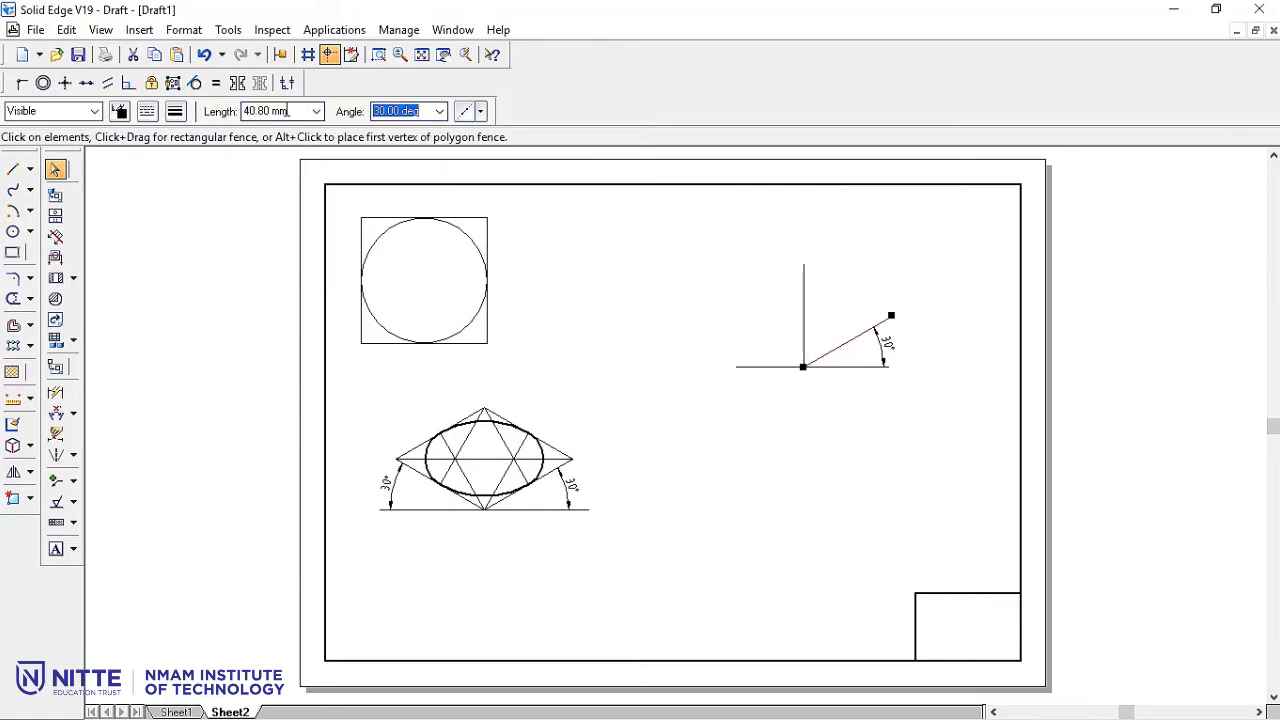
left_click(769, 511)
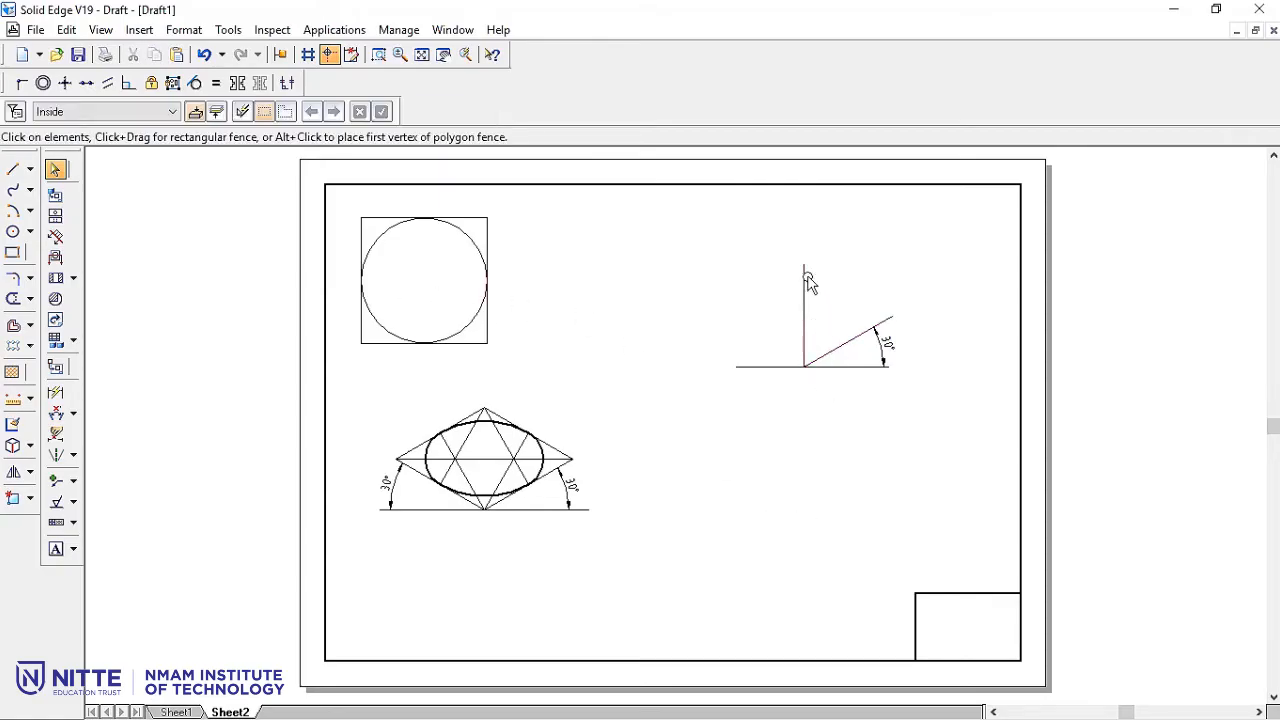
left_click(804, 273)
left_click(849, 345)
left_click(858, 428)
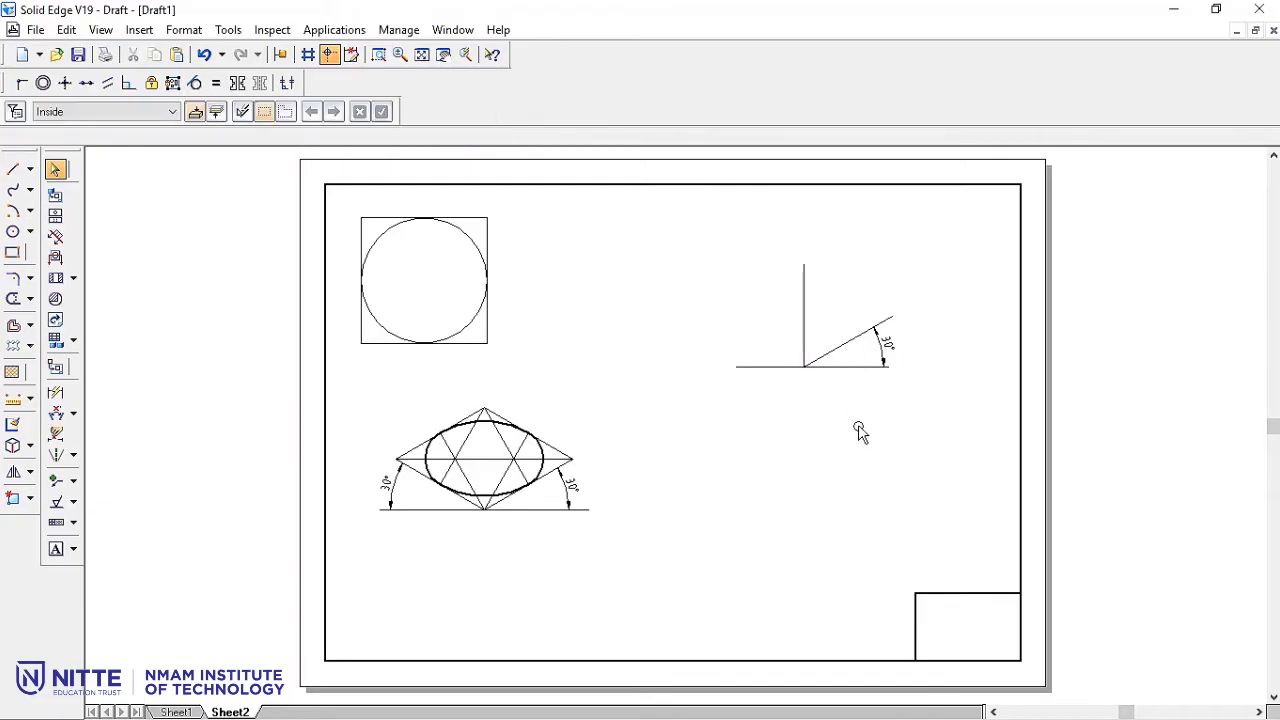
Mirror a copy of the vertical and inclined lines about the axis through their free ends to complete the rhombus.
left_click(805, 298)
left_click(845, 347)
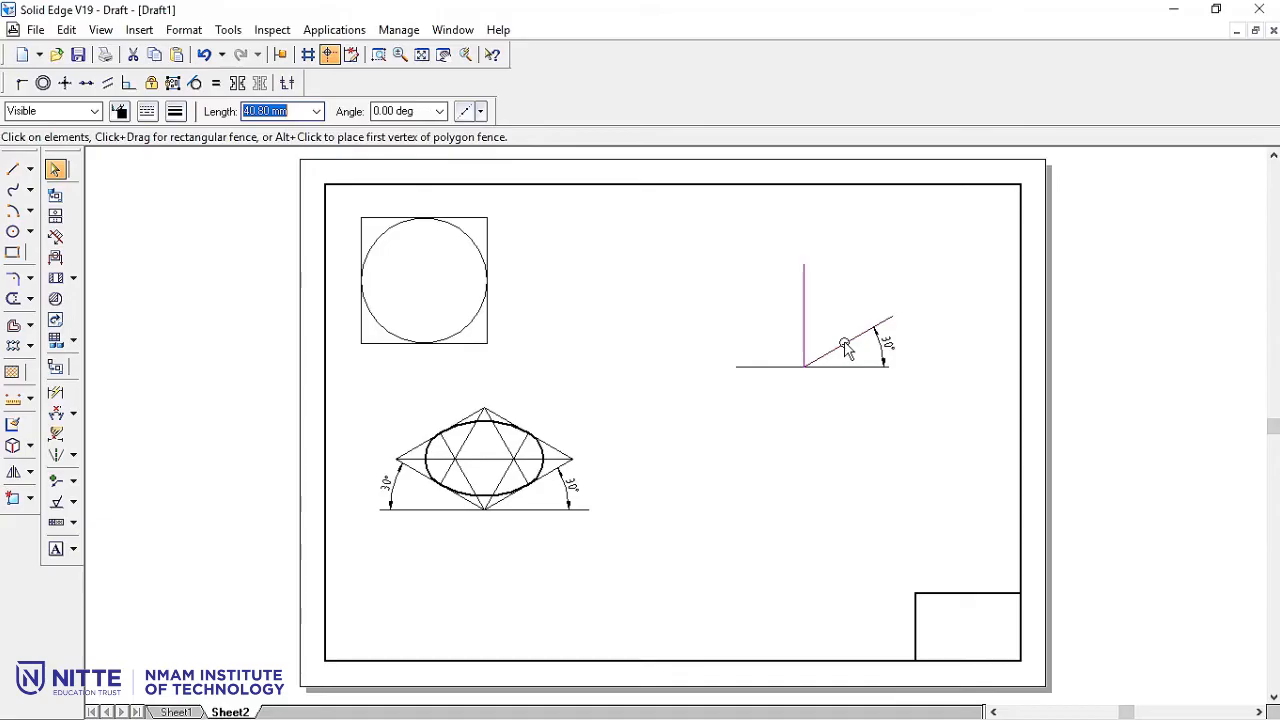
left_click(13, 472)
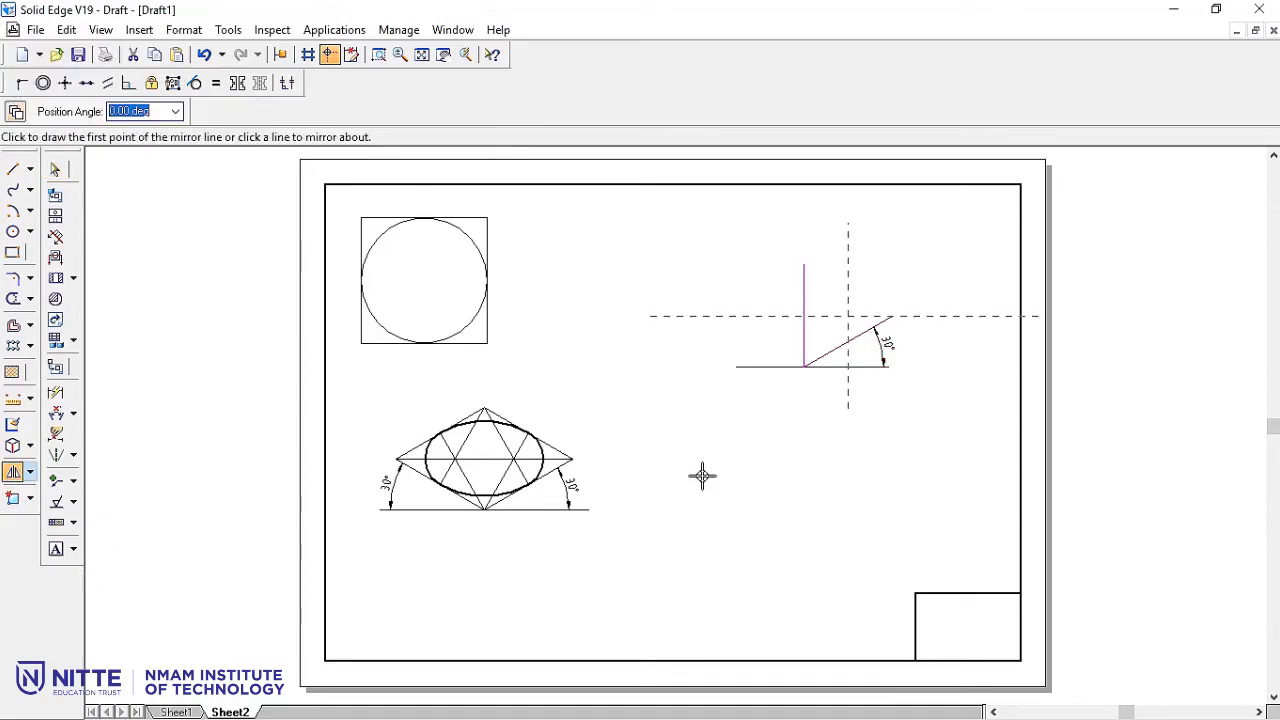
left_click(804, 260)
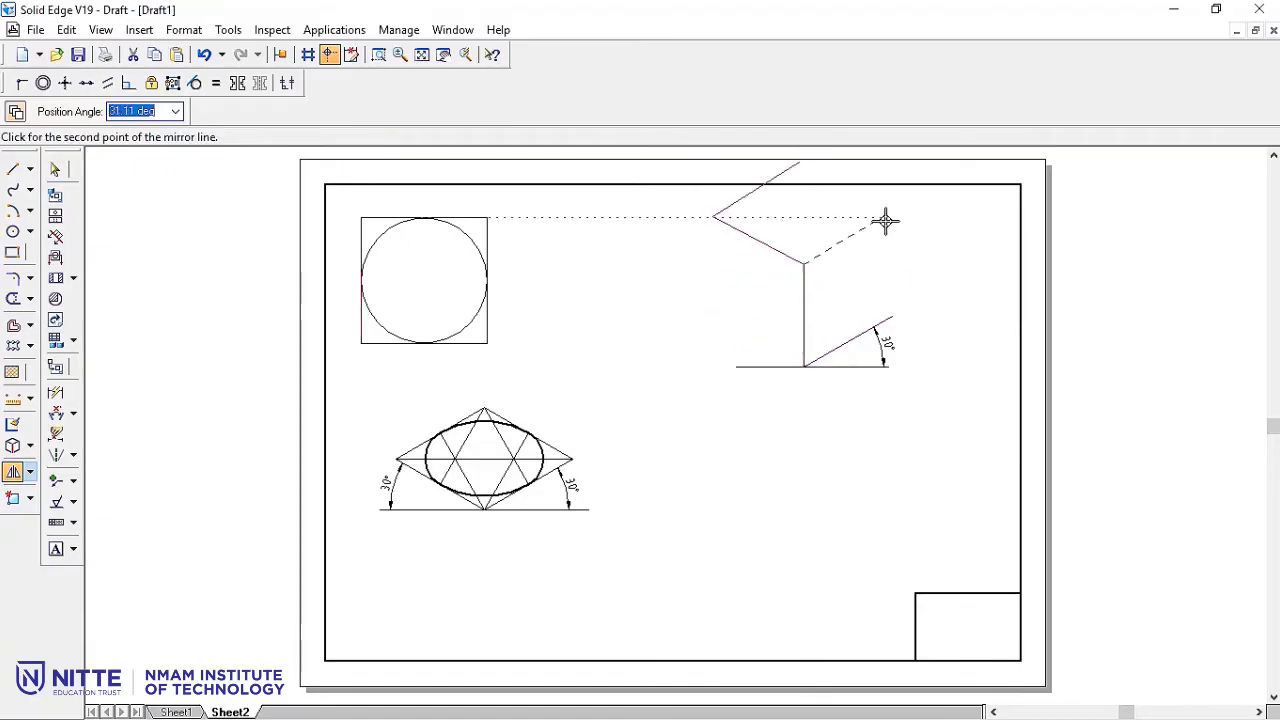
left_click(890, 313)
key("Escape")
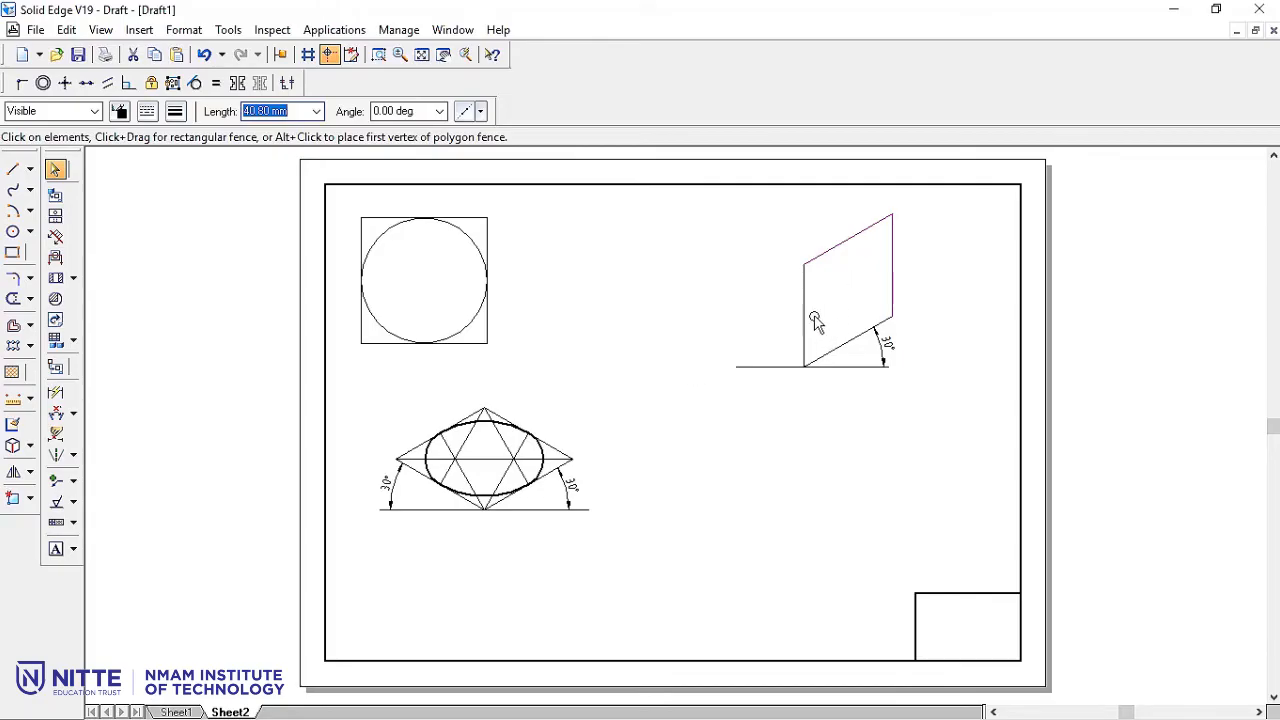
Draw a horizontal line from the midpoint of the new rhombus's left side to its lower-right corner.
left_click(378, 55)
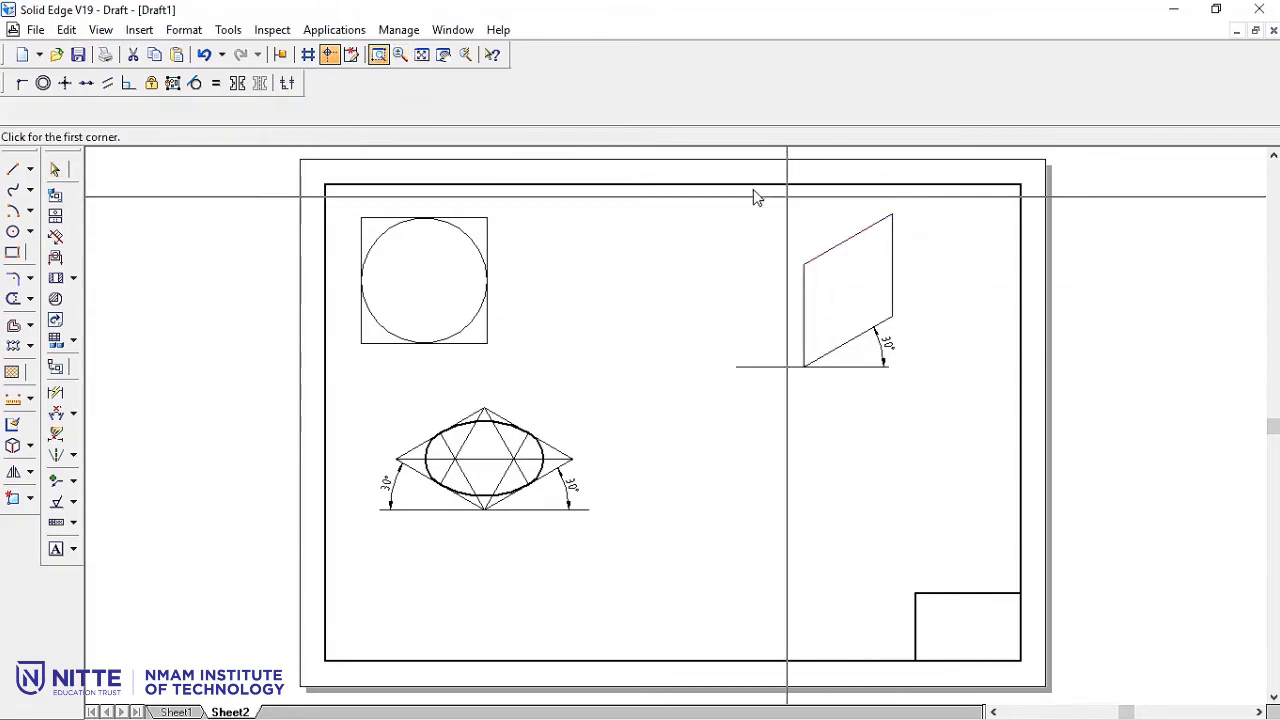
left_click_drag(706, 189, 953, 421)
key("Escape")
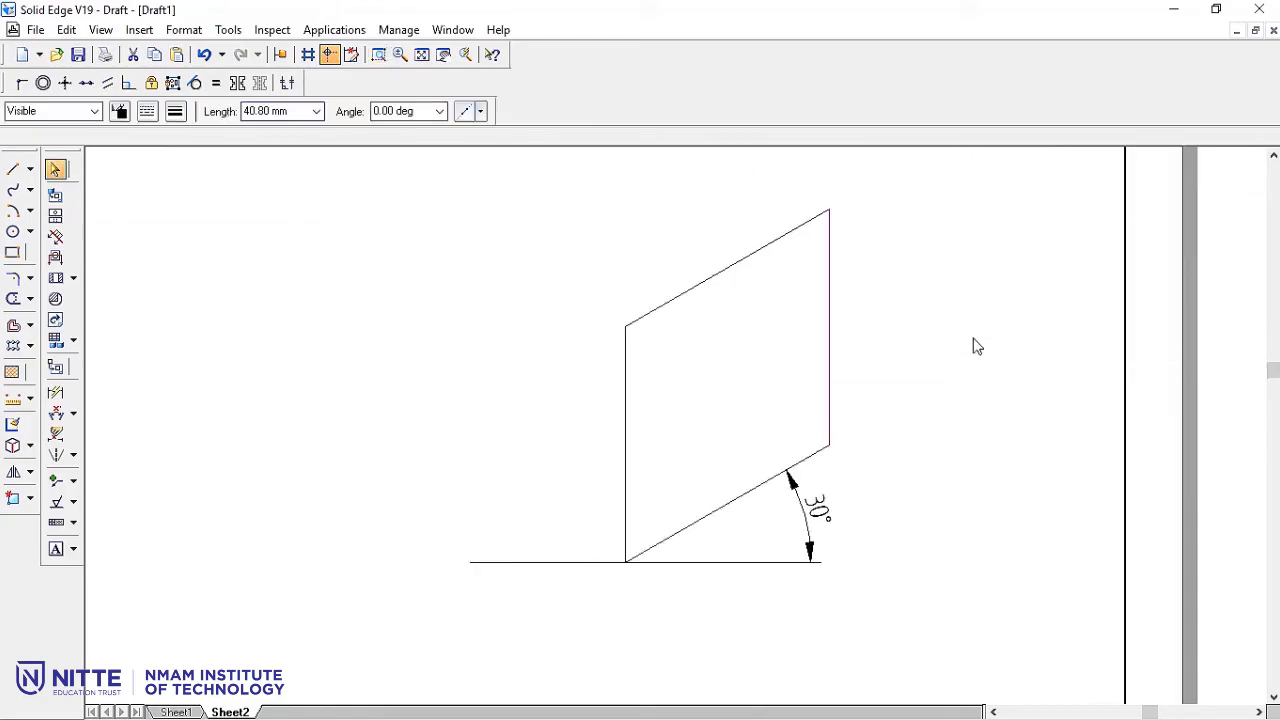
left_click(13, 169)
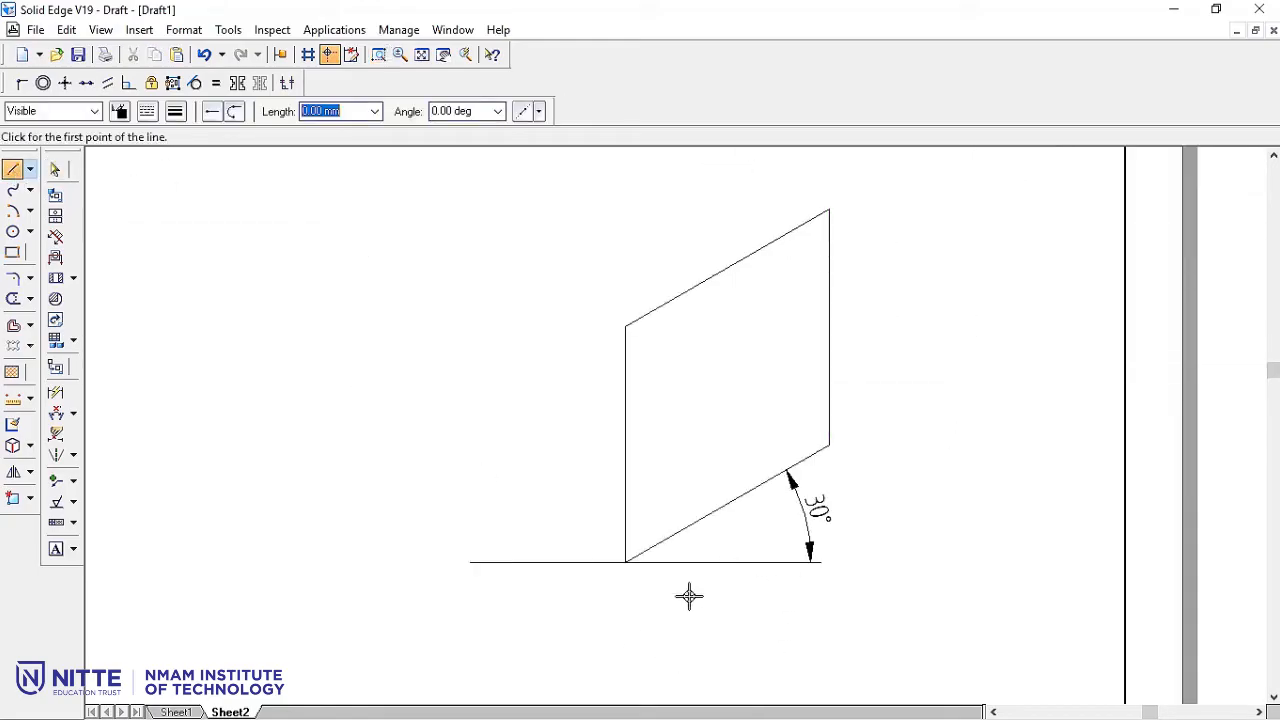
left_click(626, 444)
left_click(827, 444)
right_click(800, 371)
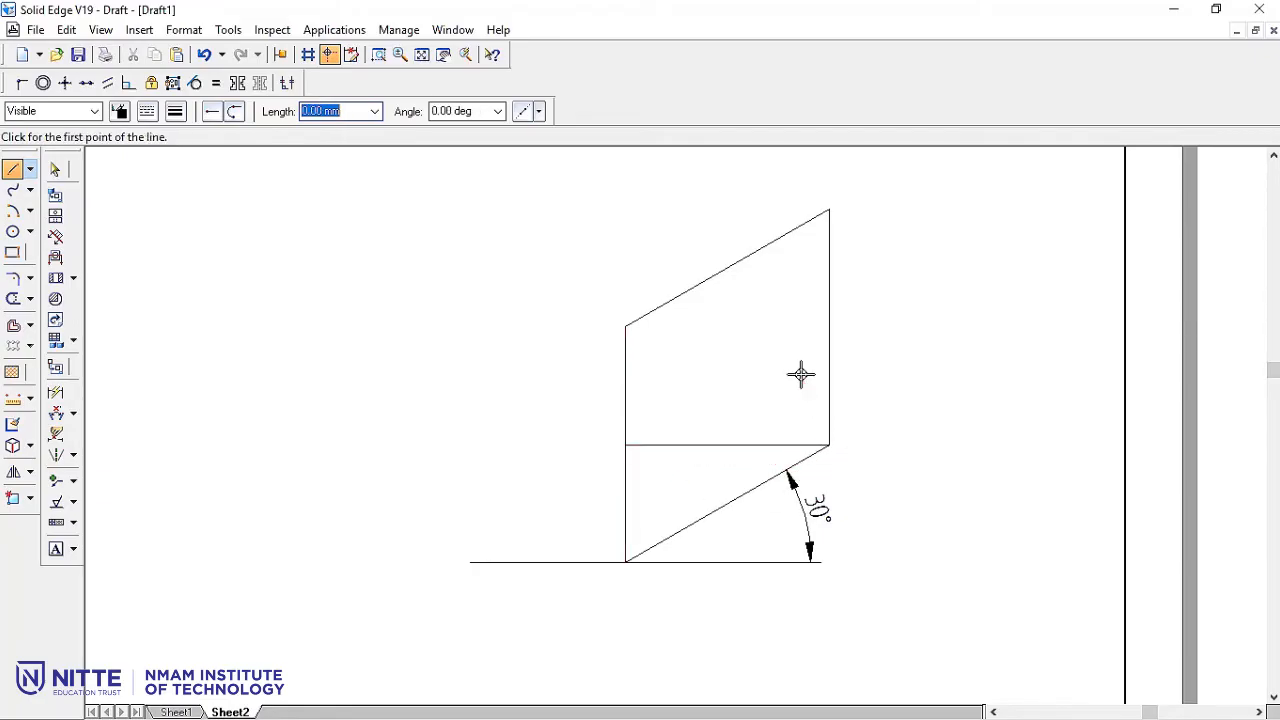
Draw lines from the rhombus's upper-side midpoint to its lower-right corner, and from its right-side midpoint to its upper-left corner.
left_click(728, 269)
left_click(827, 444)
right_click(840, 322)
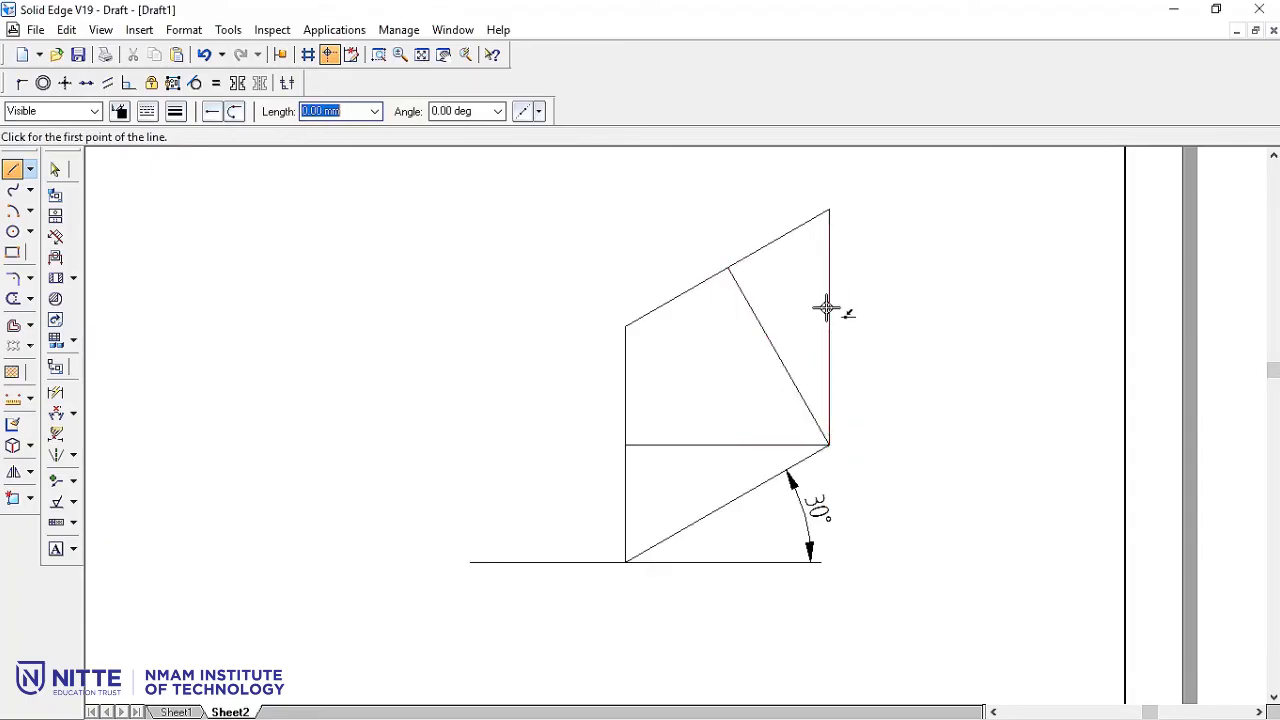
left_click(829, 325)
left_click(626, 326)
right_click(626, 326)
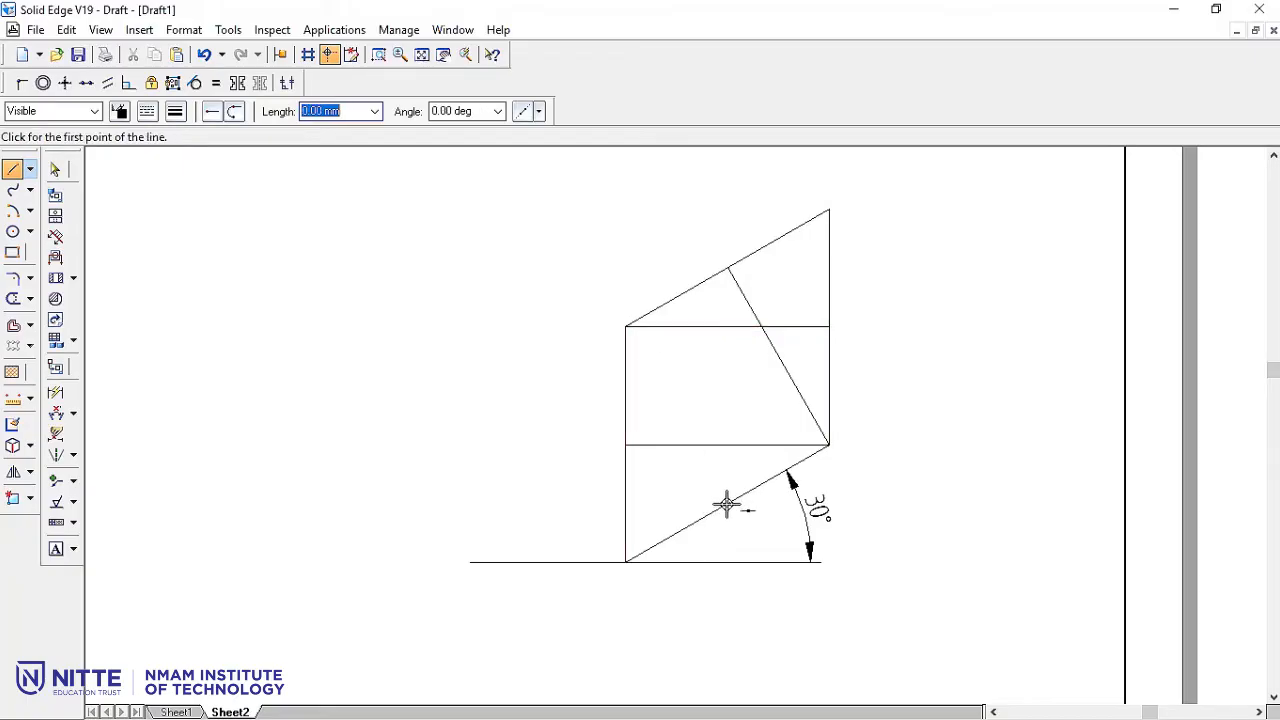
Draw a line from the lower side's midpoint to the upper-left corner, and the rhombus's long diagonal from lower-left to upper-right.
left_click(727, 503)
left_click(626, 326)
right_click(556, 332)
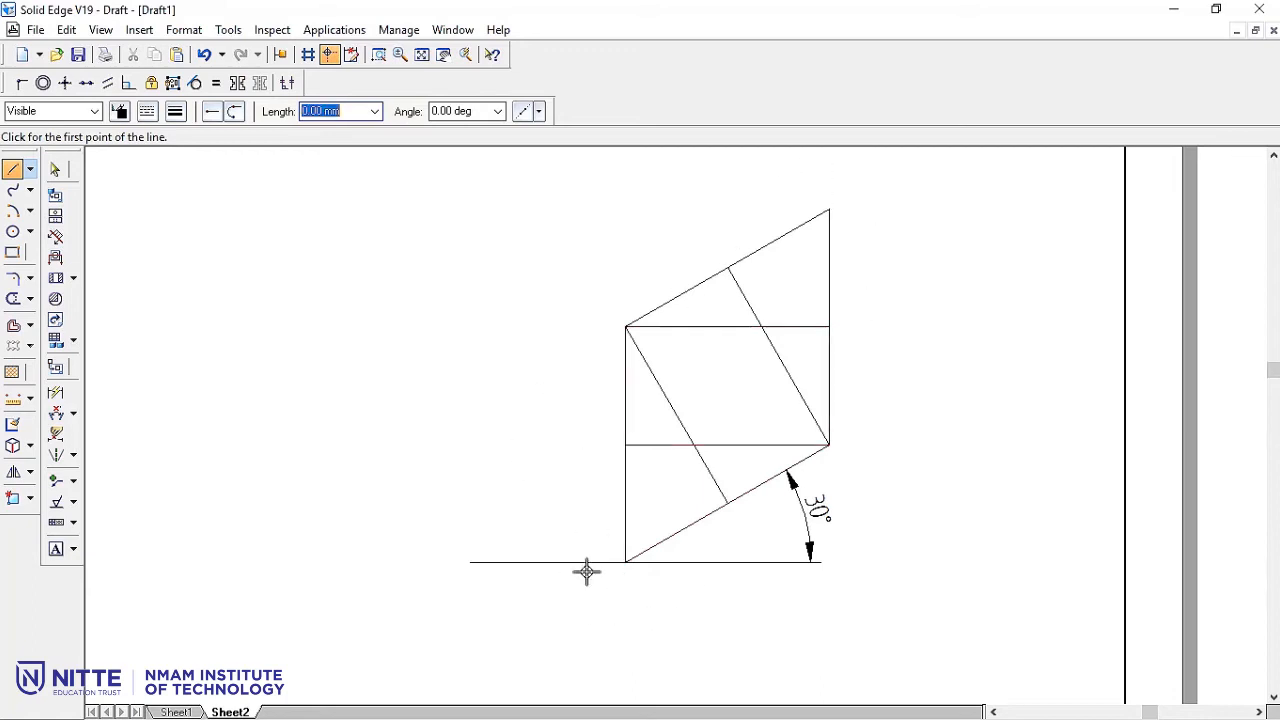
left_click(626, 561)
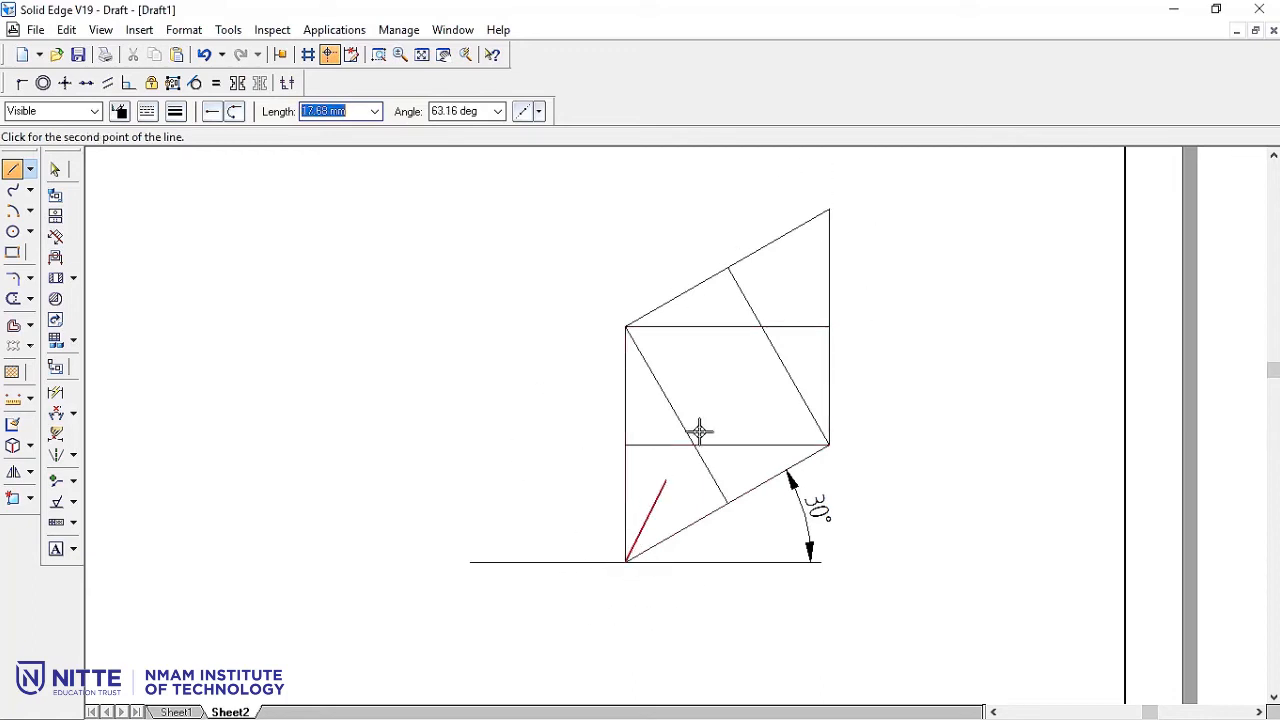
left_click(829, 211)
right_click(846, 190)
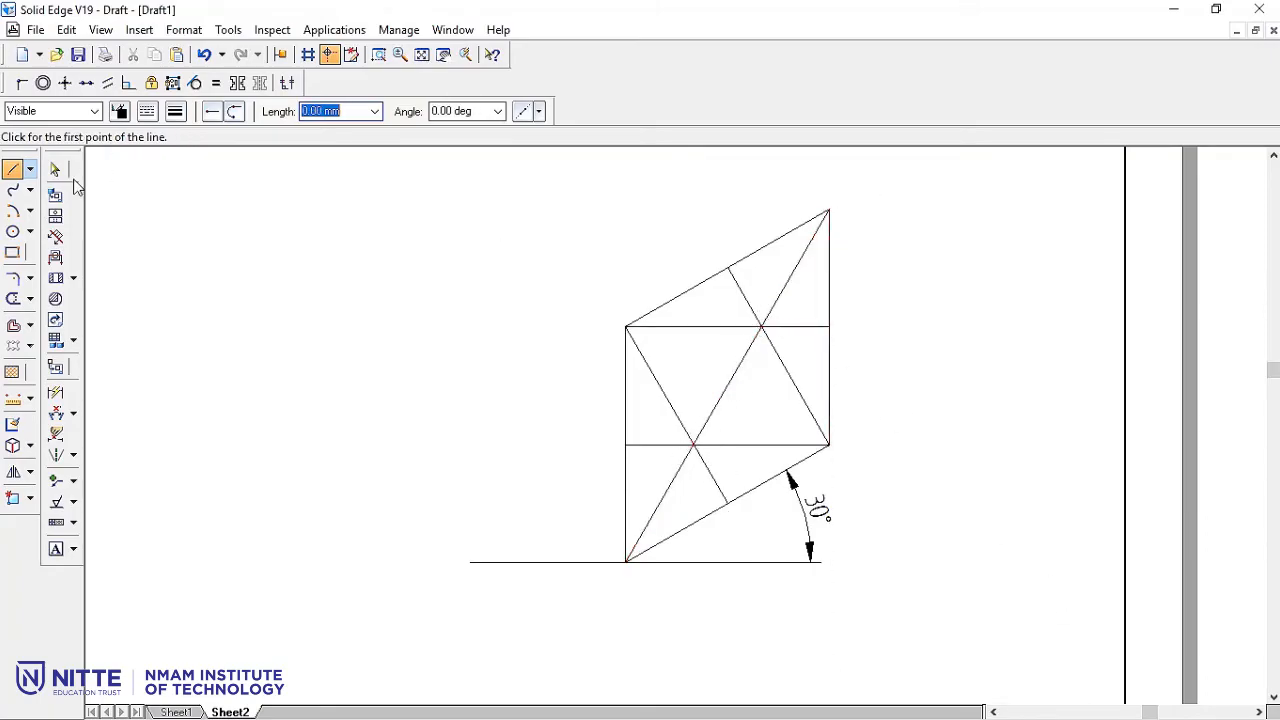
Draw a centre-point arc about the rhombus's upper-left corner, from the lower side's midpoint to the right side's midpoint.
left_click(30, 214)
left_click(122, 256)
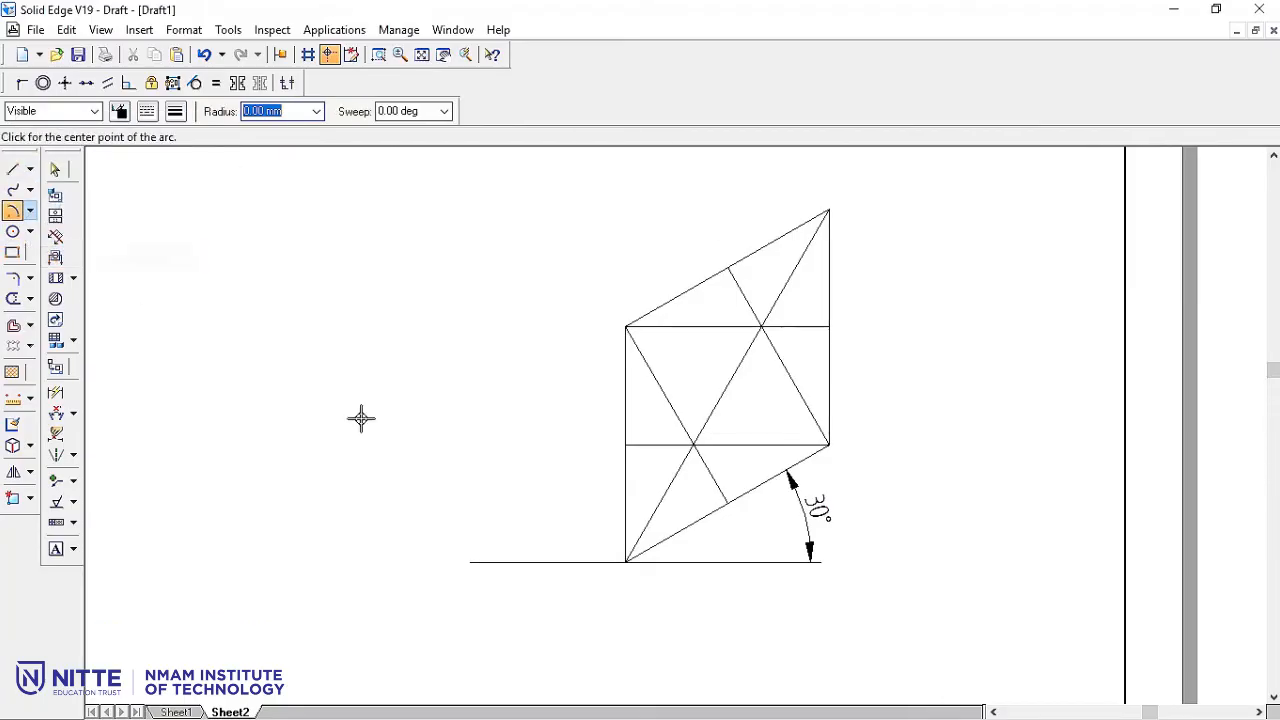
left_click(627, 327)
left_click(727, 500)
left_click(811, 324)
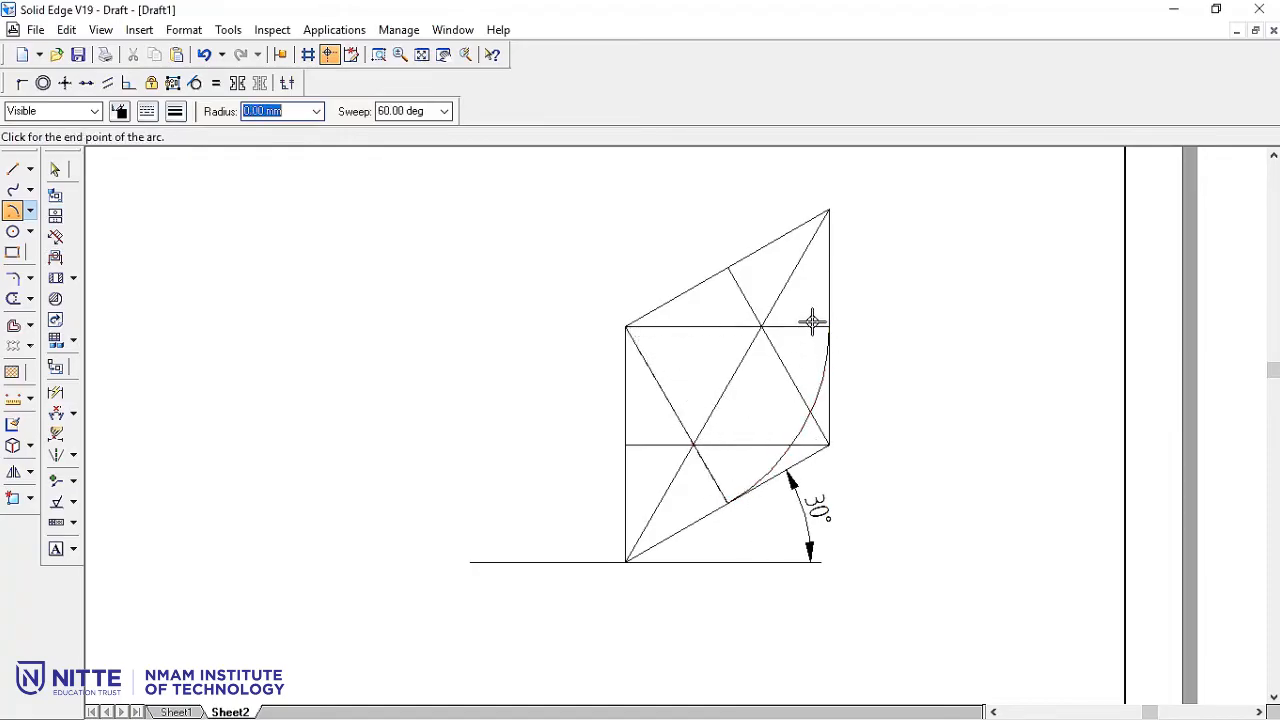
Draw an arc centred on the rhombus's lower-right corner, from the left side's midpoint to the upper side's midpoint.
left_click(829, 444)
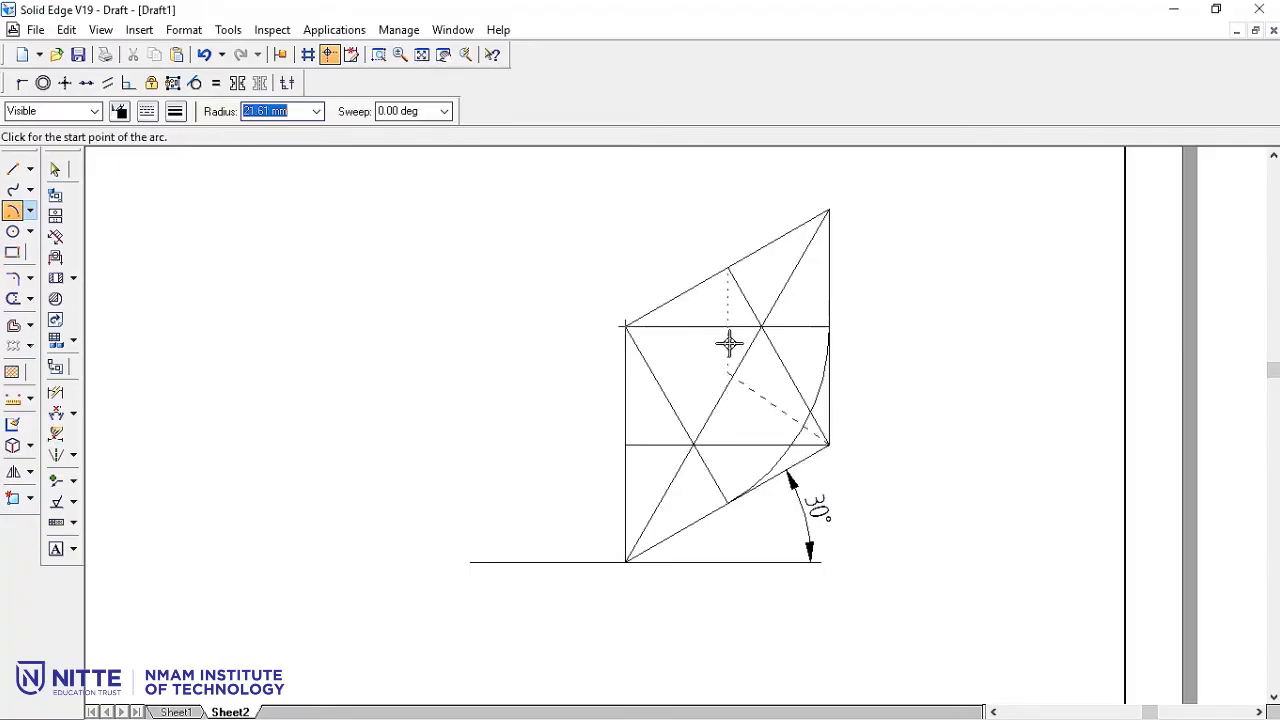
left_click(729, 268)
right_click(684, 334)
left_click(829, 444)
left_click(627, 444)
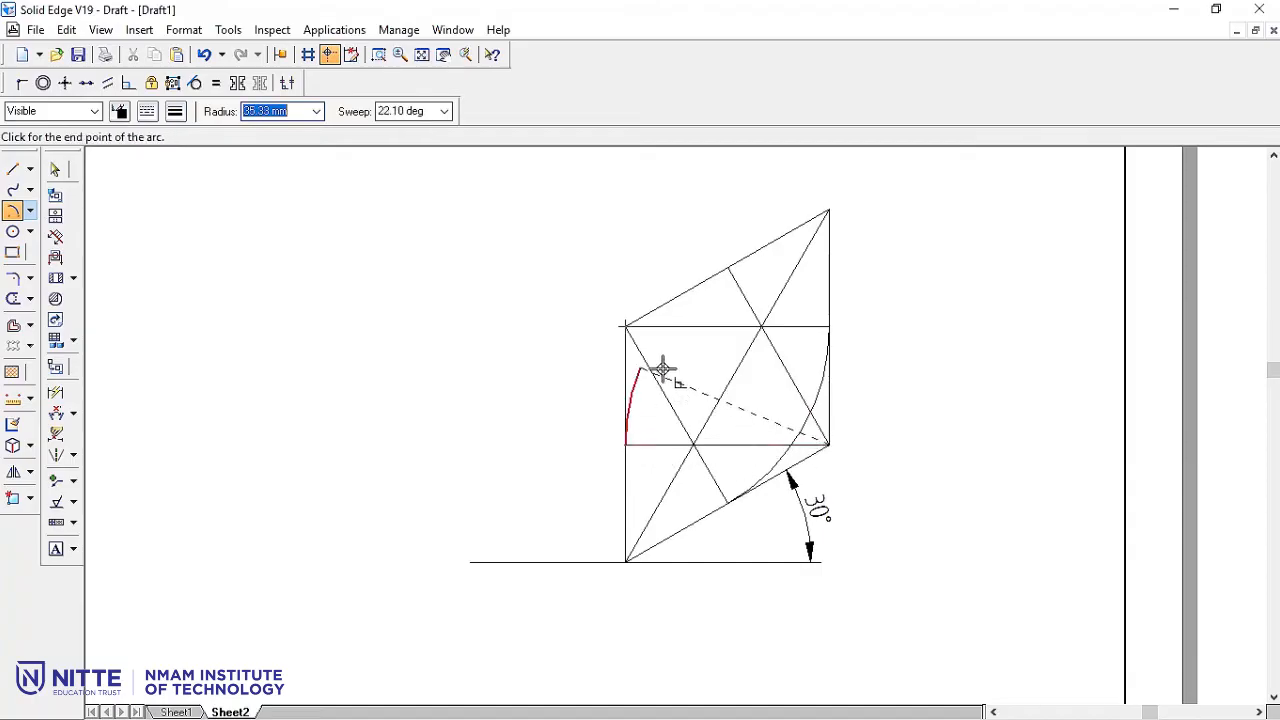
left_click(752, 323)
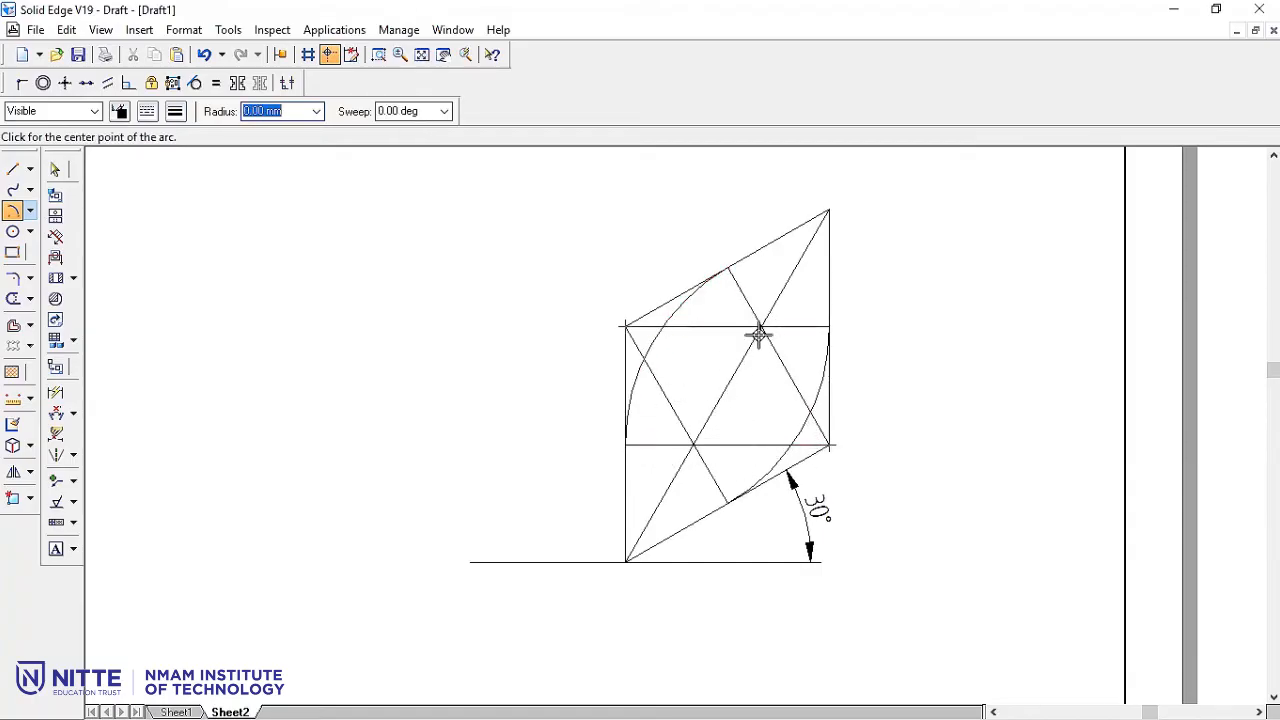
Close the ellipse with two small arcs centred on the long diagonal's intersections with the construction lines, joining the adjacent side midpoints.
left_click(758, 328)
left_click(731, 267)
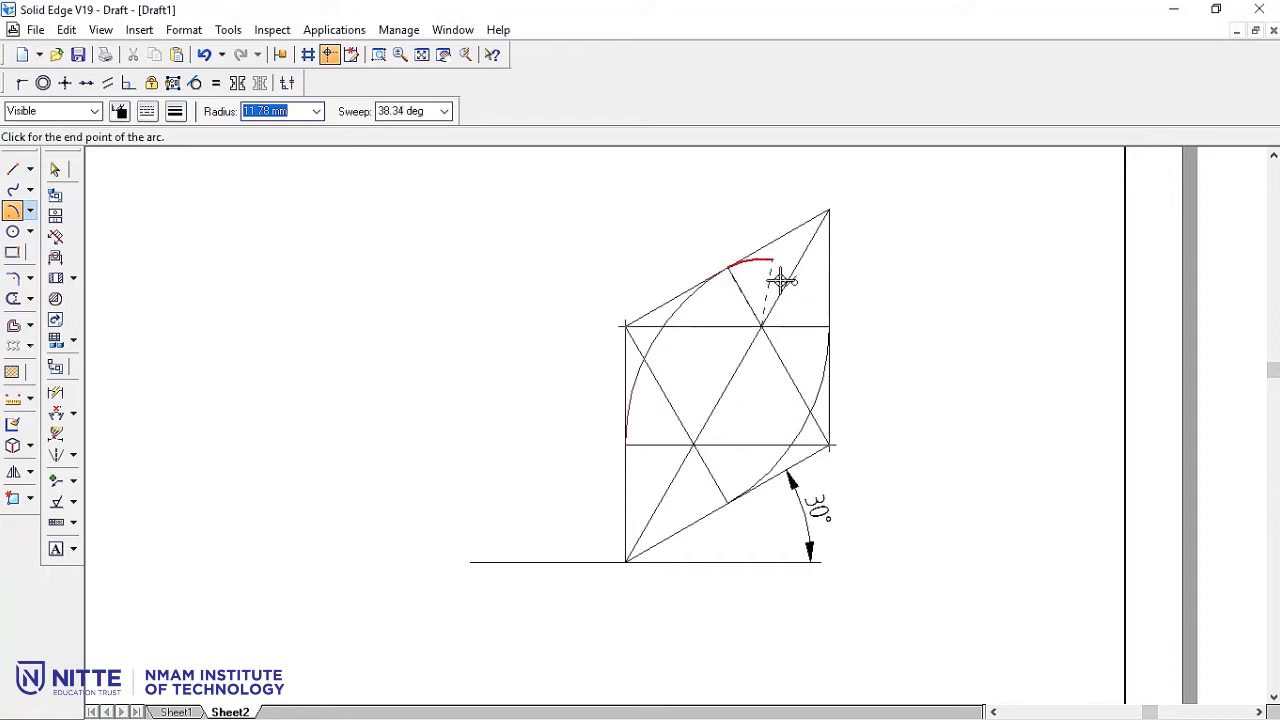
left_click(828, 326)
left_click(691, 444)
left_click(726, 500)
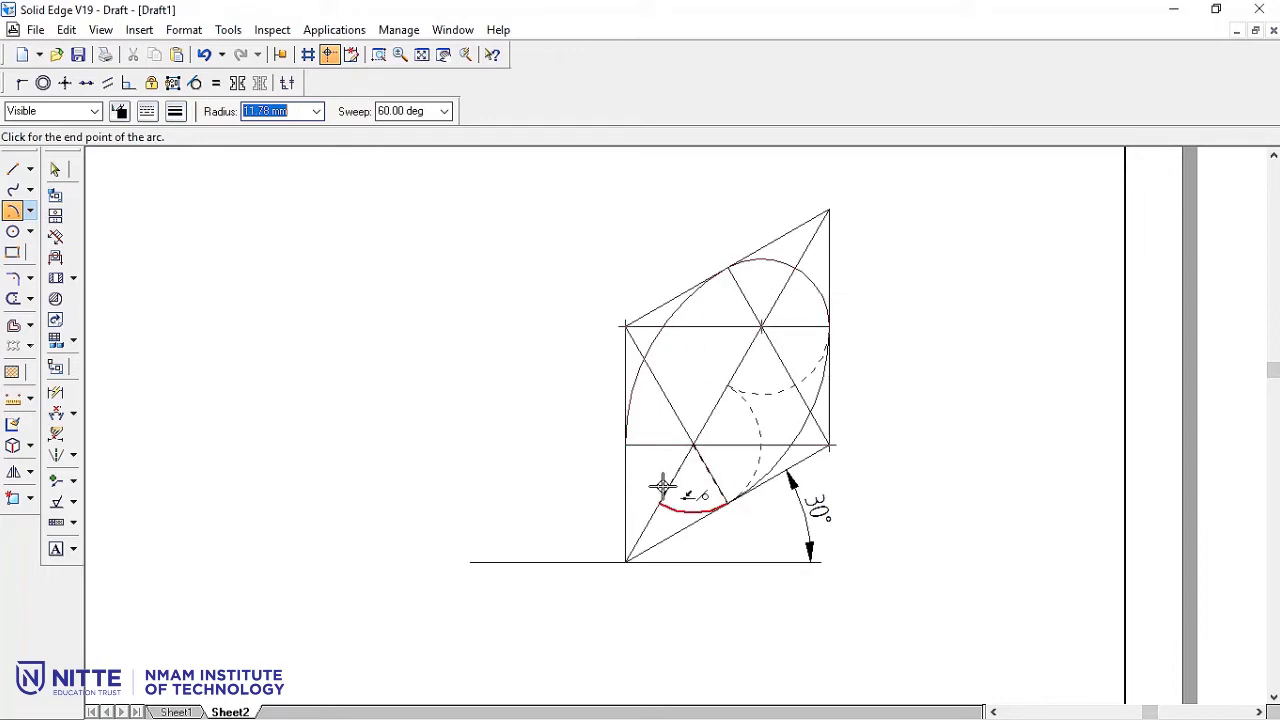
left_click(630, 448)
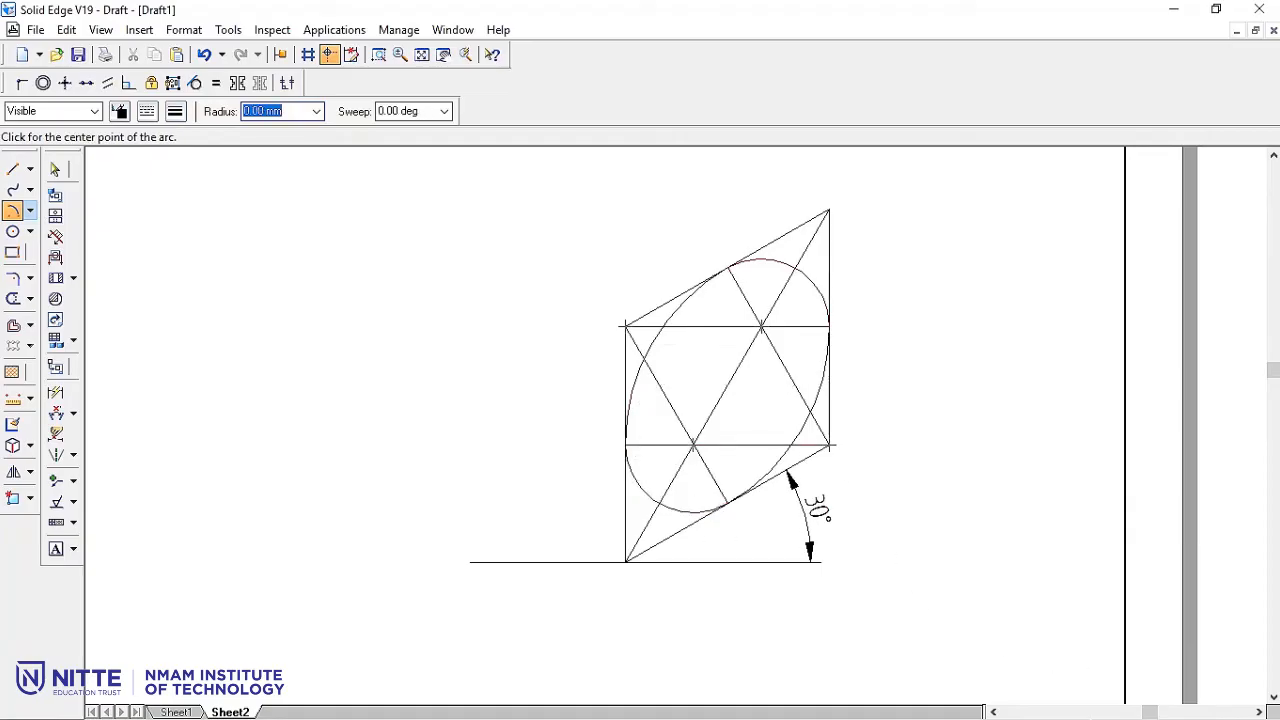
key("Escape")
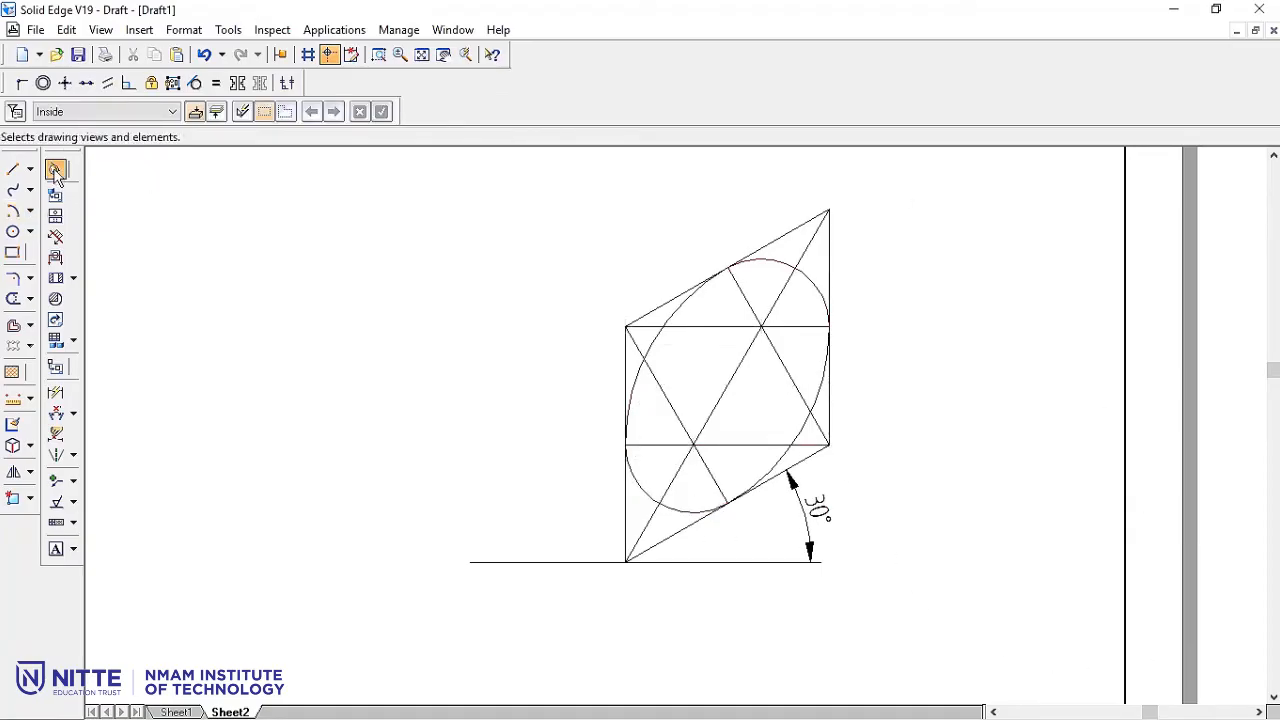
Set the line width of the ellipse's four arcs to 0.4 mm.
left_click(654, 344)
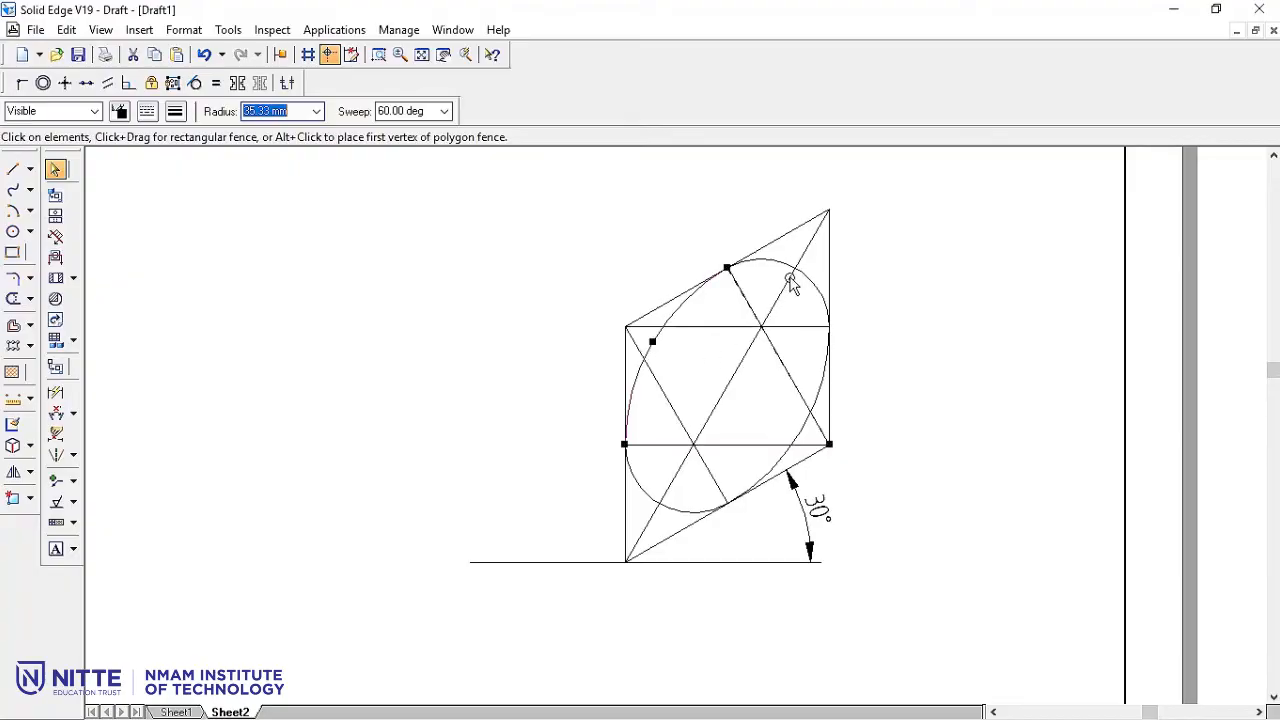
left_click(784, 261, "ctrl")
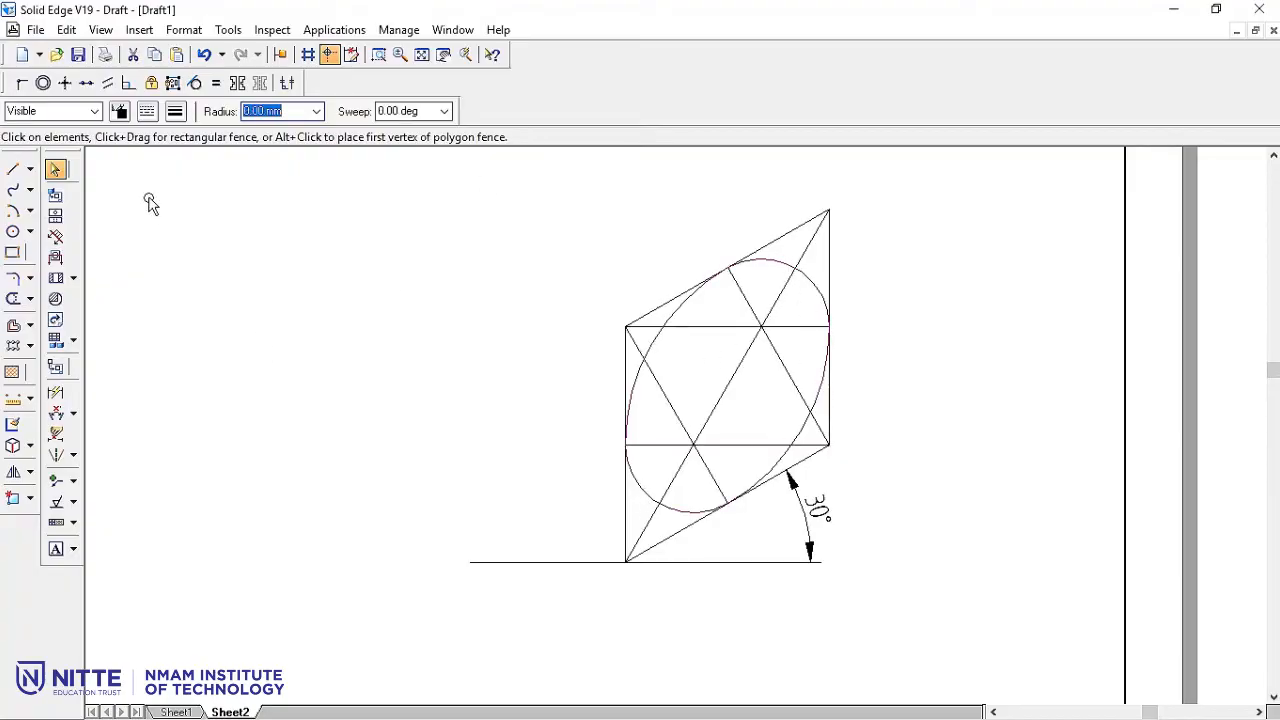
left_click(176, 111)
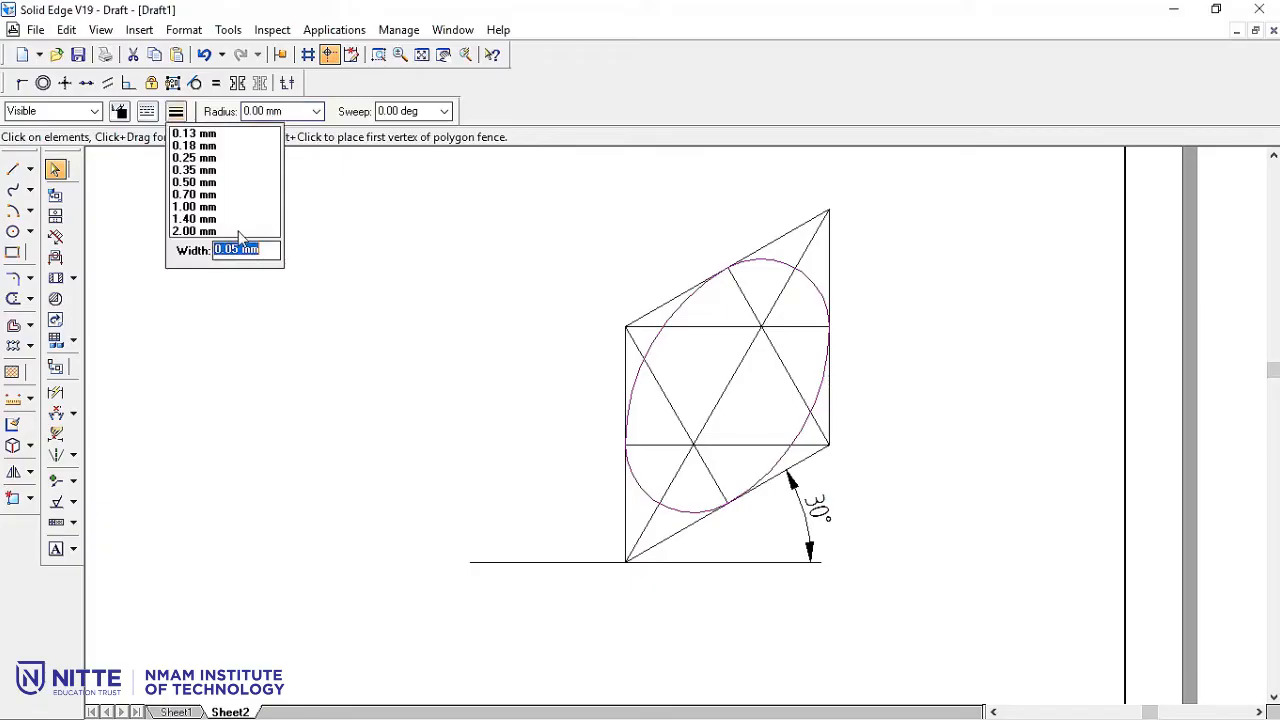
type("0.4")
key("Return")
left_click(928, 335)
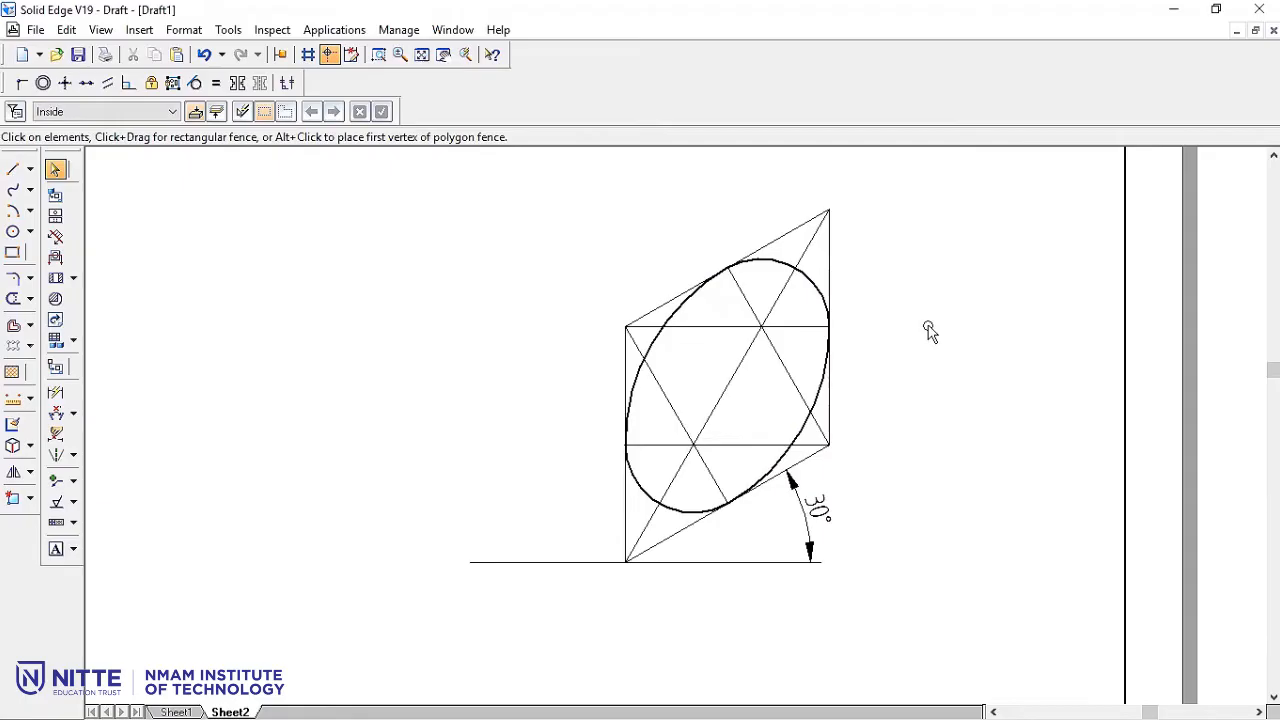
Move the complete vertical-plane view, with its baseline and 30° dimension, down and to the left, closer to the horizontal-plane view.
left_click(422, 56)
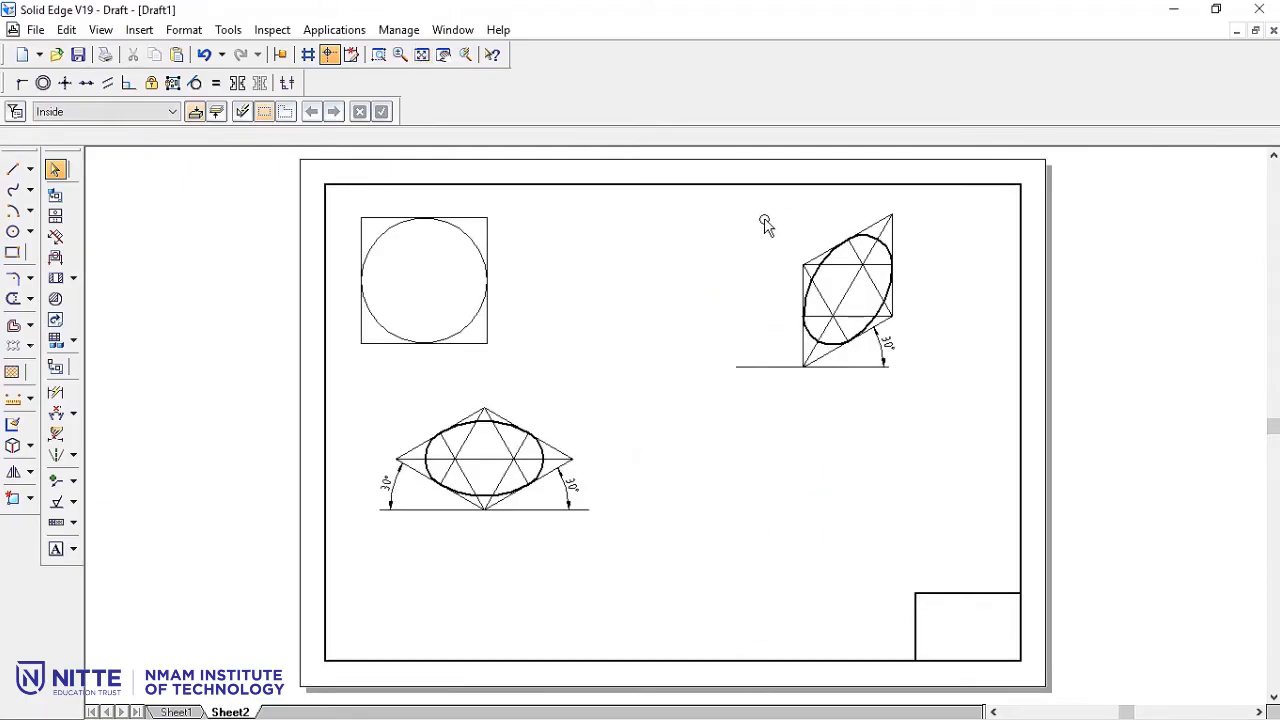
left_click_drag(708, 221, 1051, 497)
left_click_drag(686, 191, 955, 450)
left_click_drag(864, 330, 736, 473)
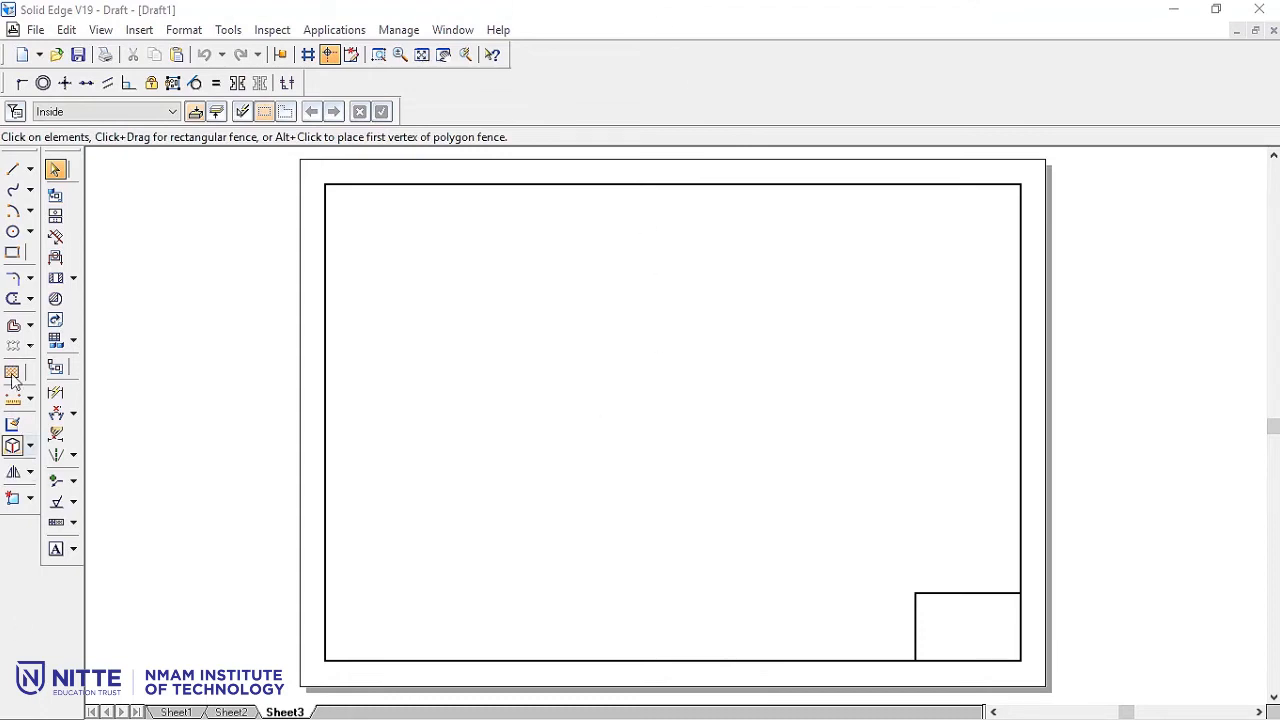
Draw a closed triangle with a horizontal base about 45 mm long in the upper-left area of Sheet3.
left_click(13, 169)
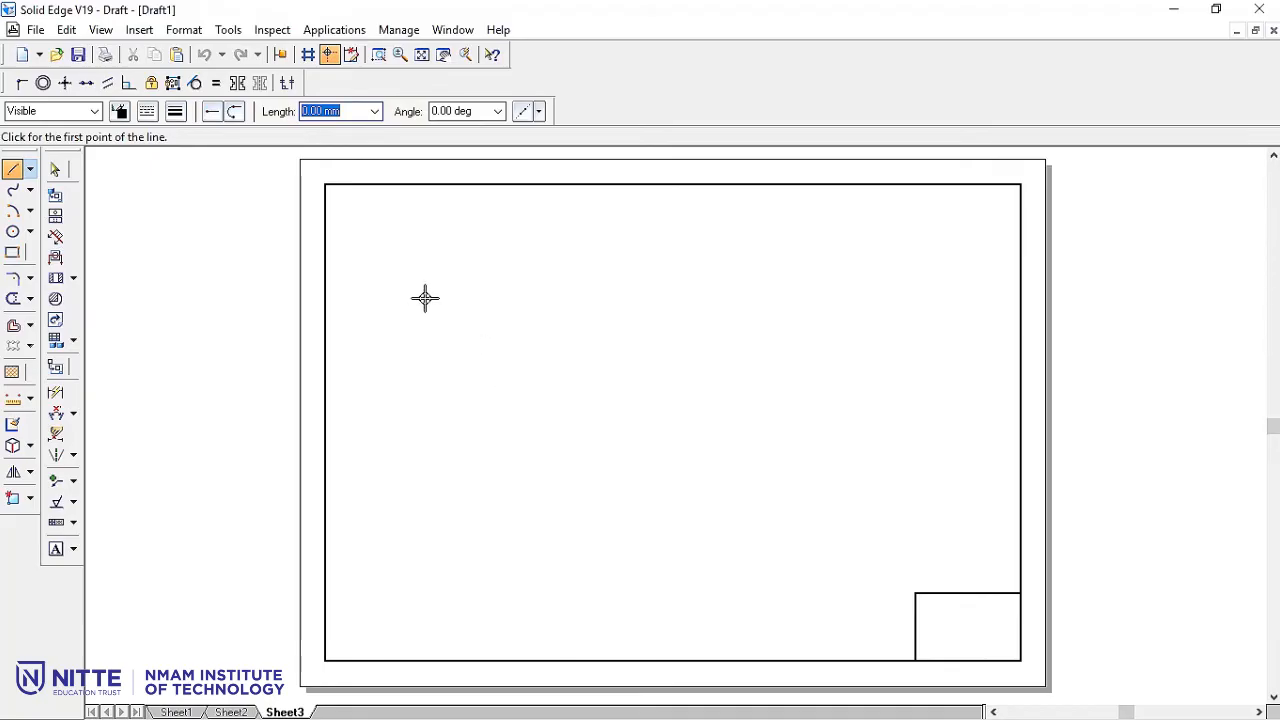
left_click(425, 297)
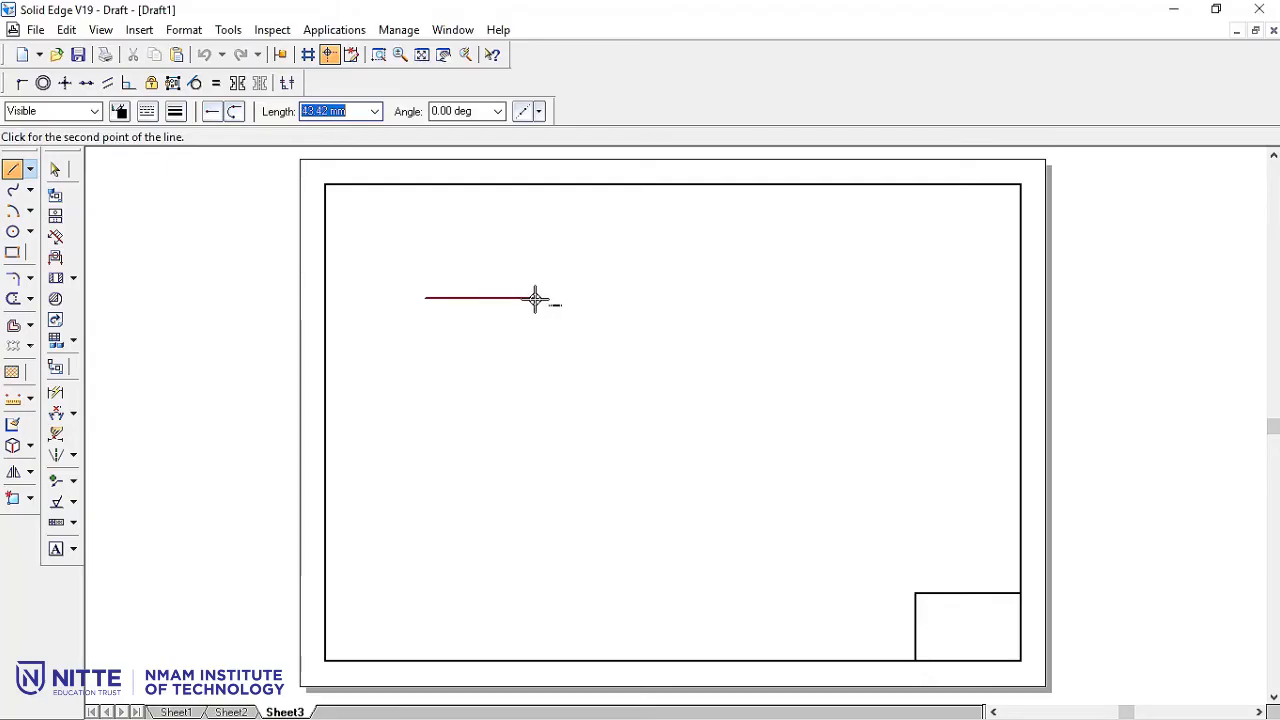
left_click(538, 297)
left_click(484, 207)
left_click(425, 297)
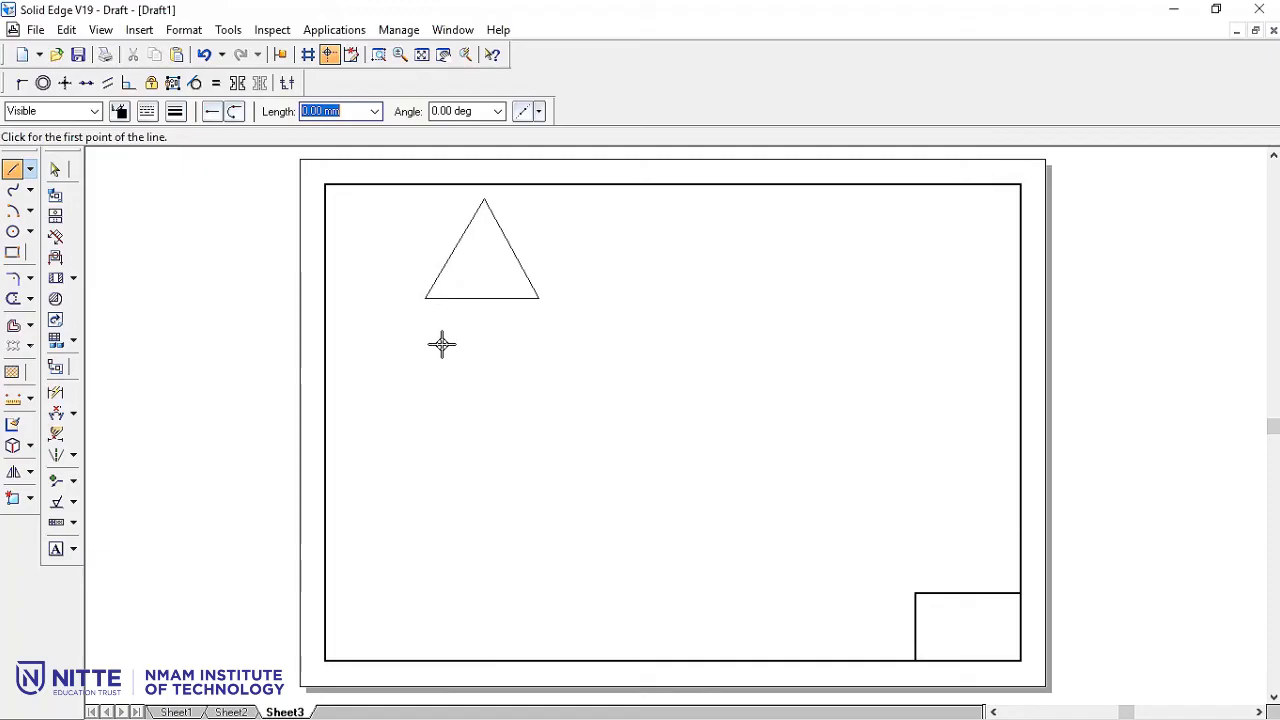
Dimension the triangle's base and set its length to 30 mm.
left_click(55, 393)
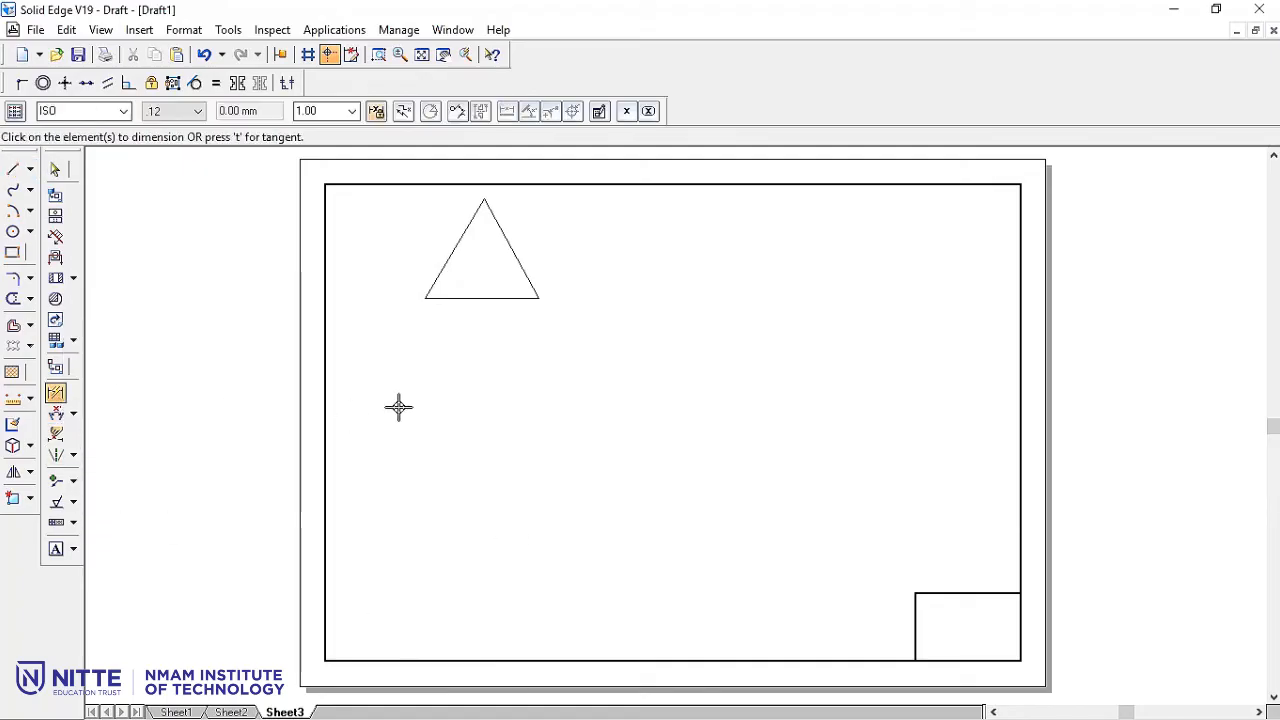
left_click(477, 301)
left_click(477, 323)
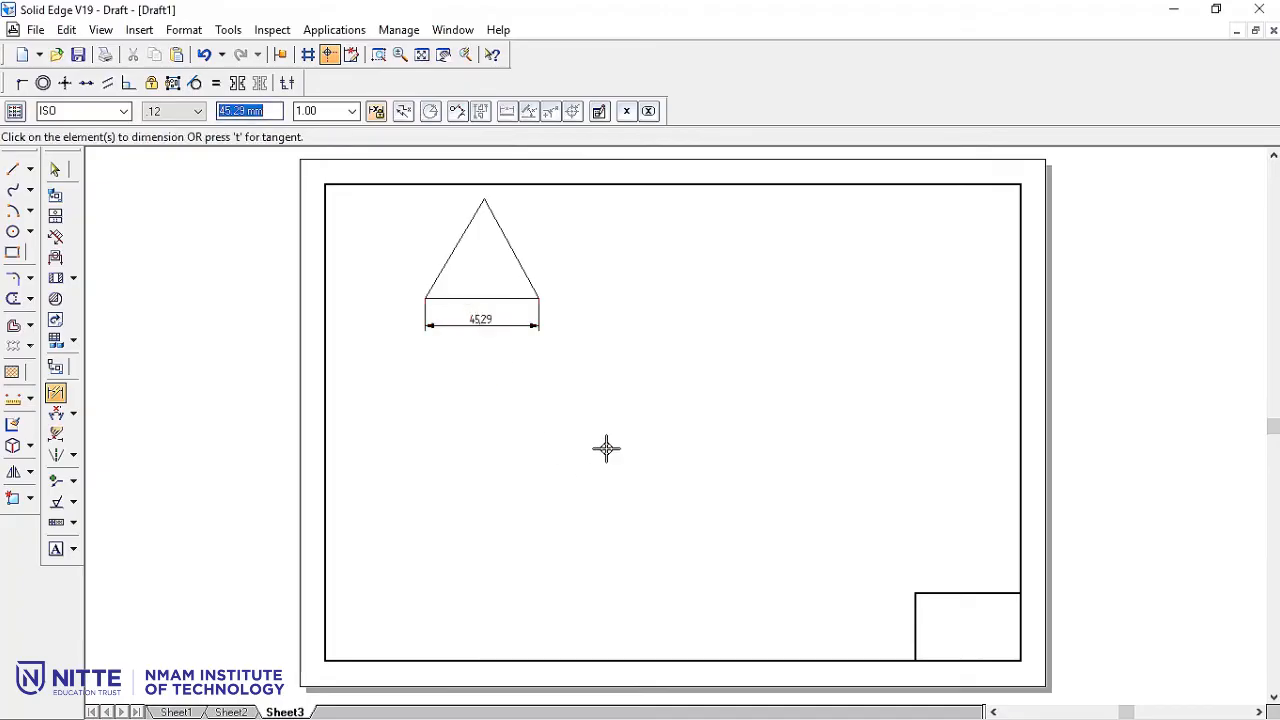
type("30")
key("Return")
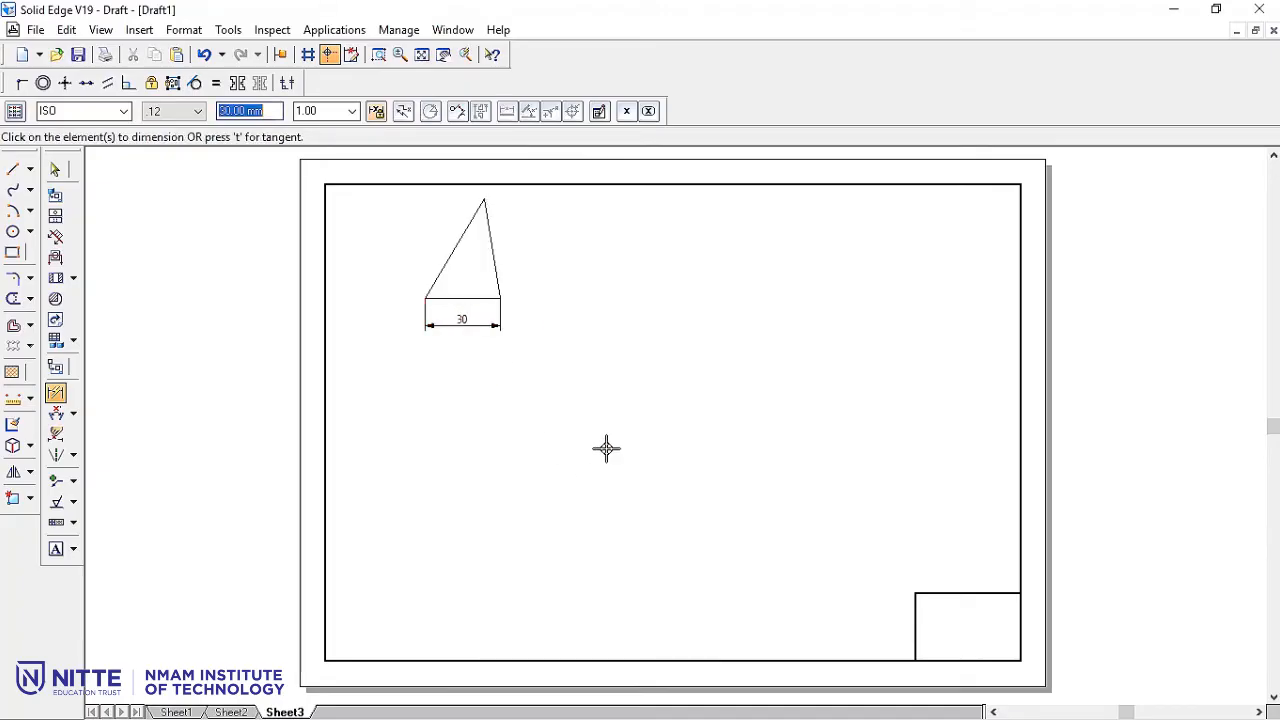
Constrain both sloping sides of the triangle to be equal in length to its base.
left_click(216, 84)
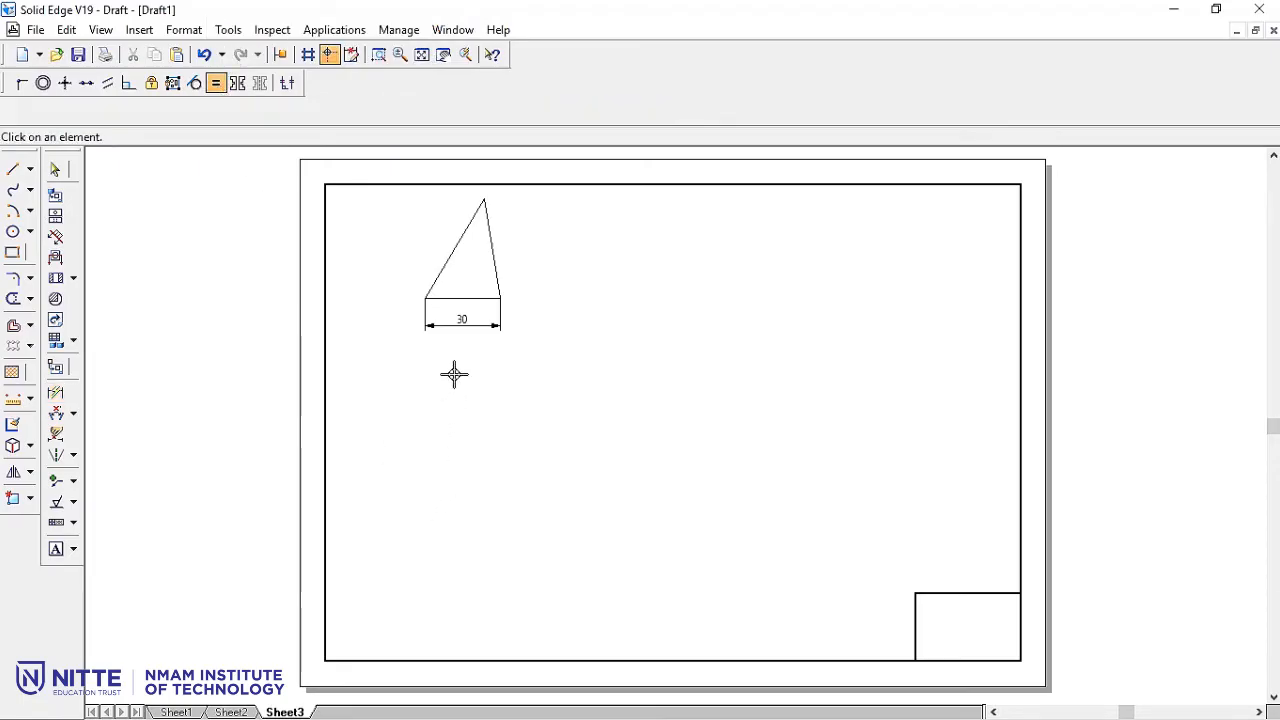
left_click(458, 300)
left_click(494, 262)
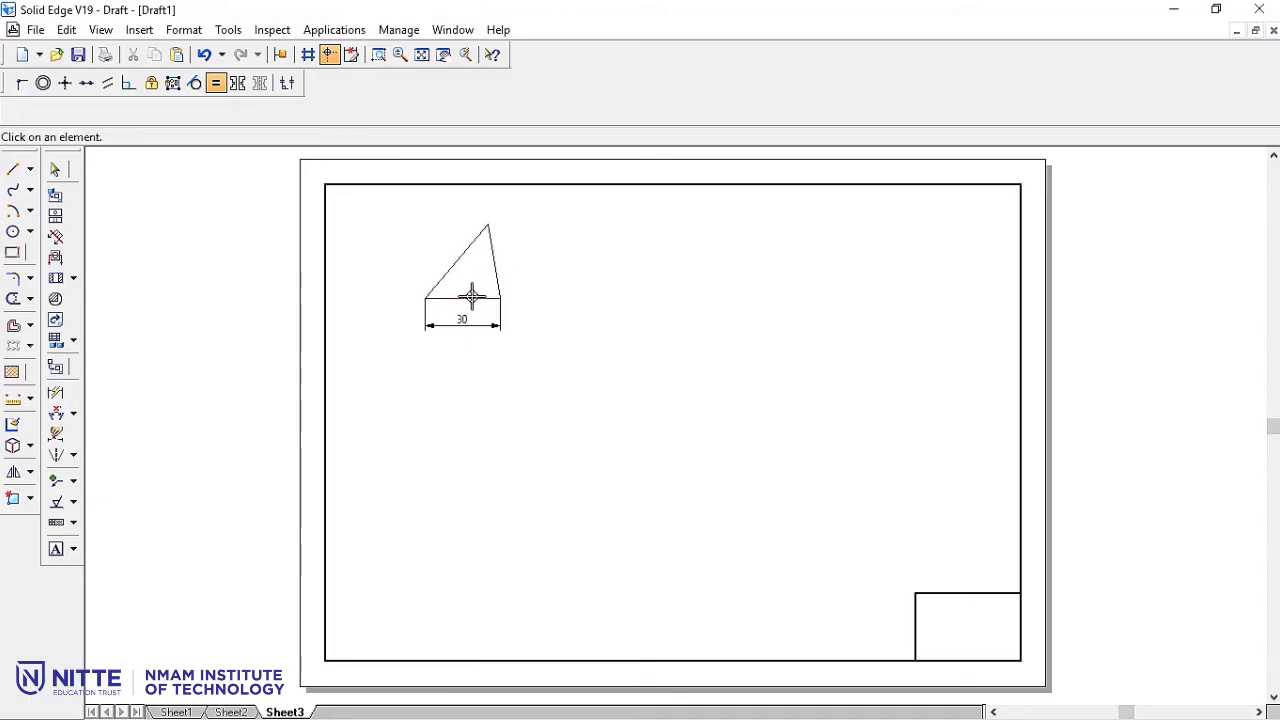
left_click(472, 298)
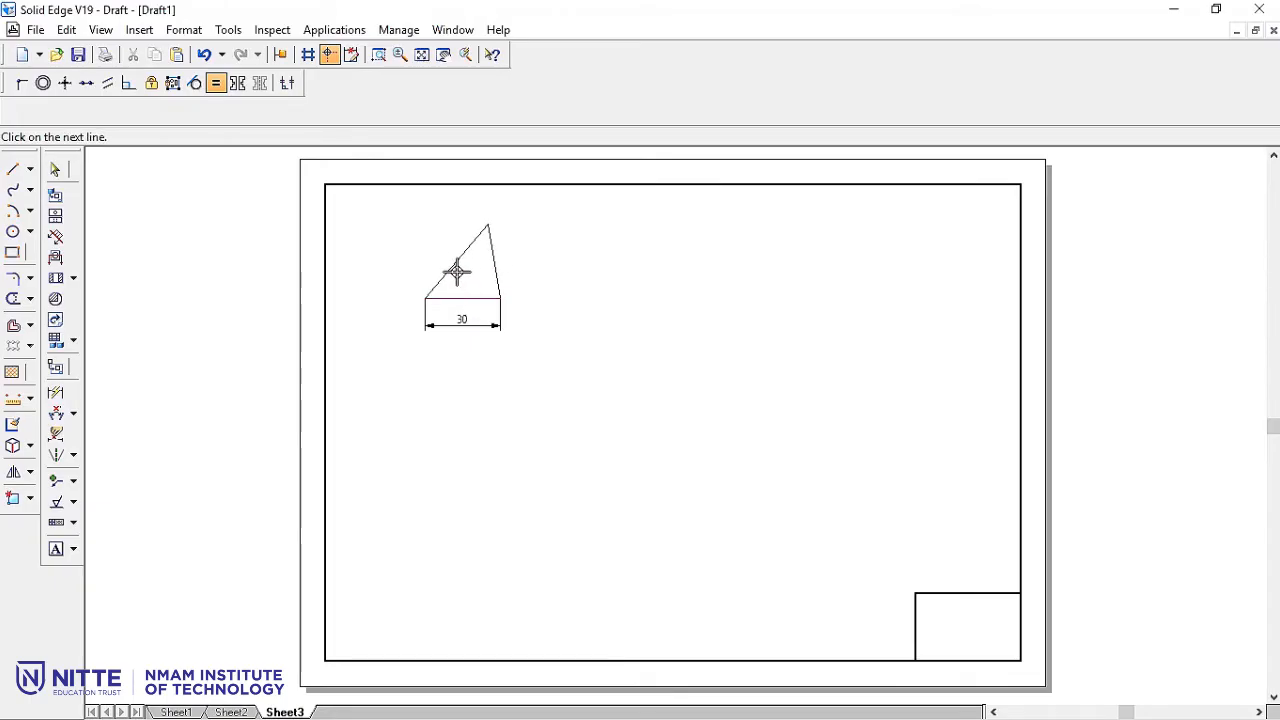
left_click(448, 264)
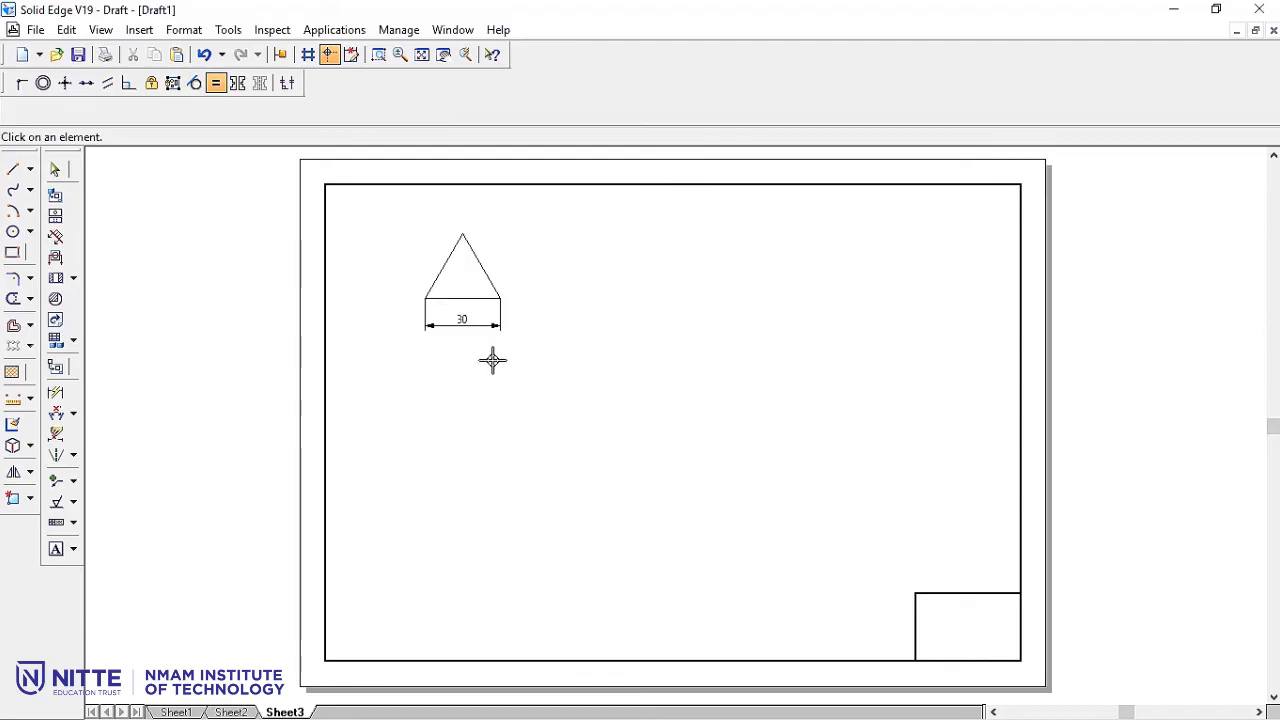
Dimension the lengths of the triangle's two sloping sides to check them against the base.
left_click(55, 392)
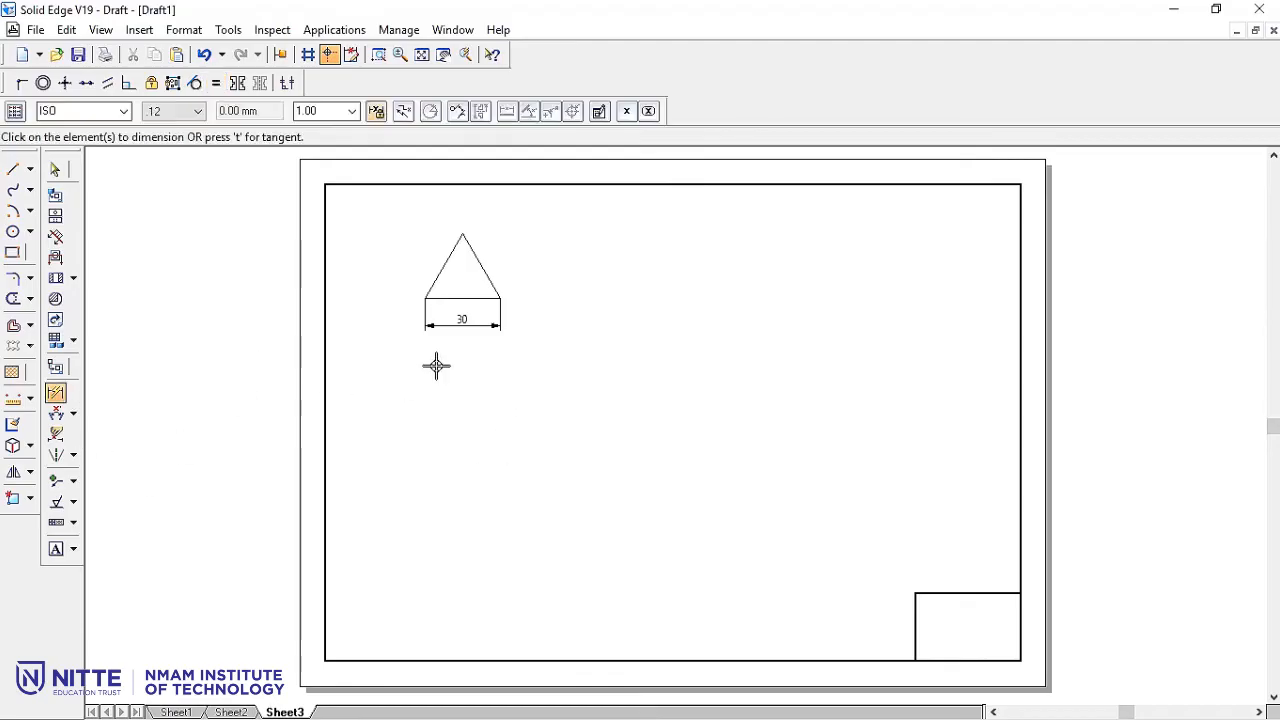
left_click(486, 264)
left_click(507, 259)
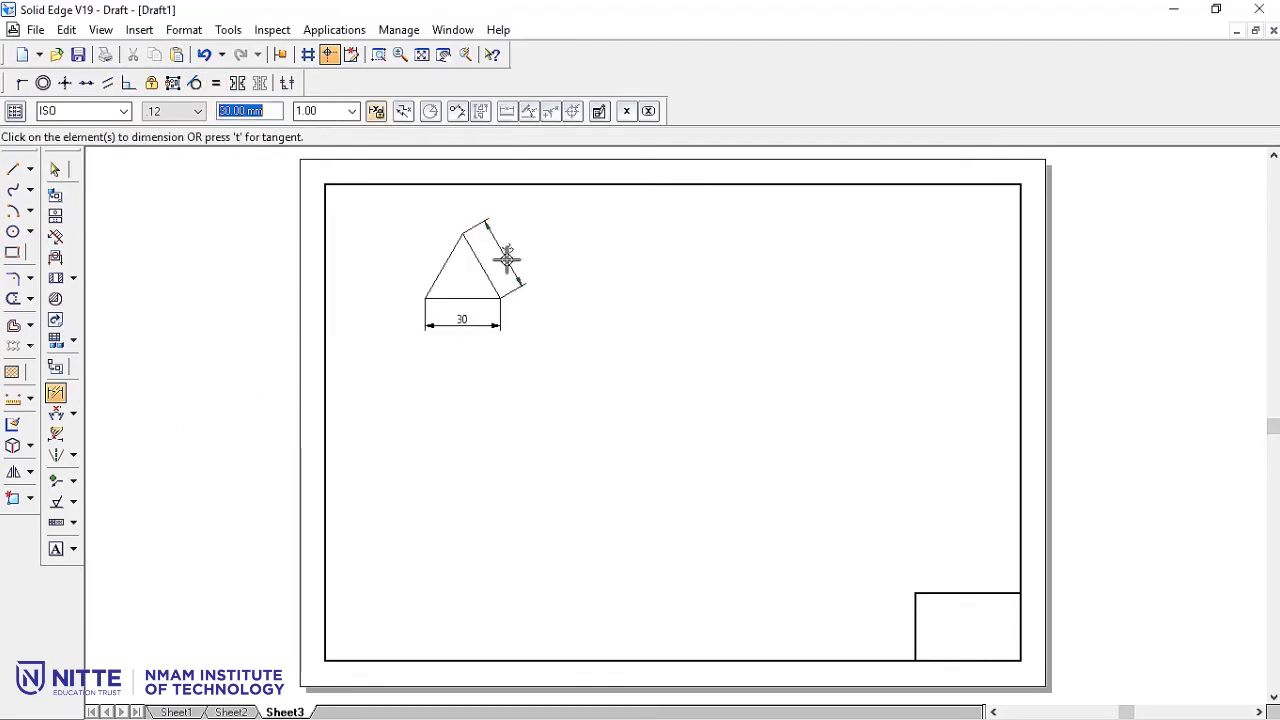
left_click(445, 262)
left_click(418, 251)
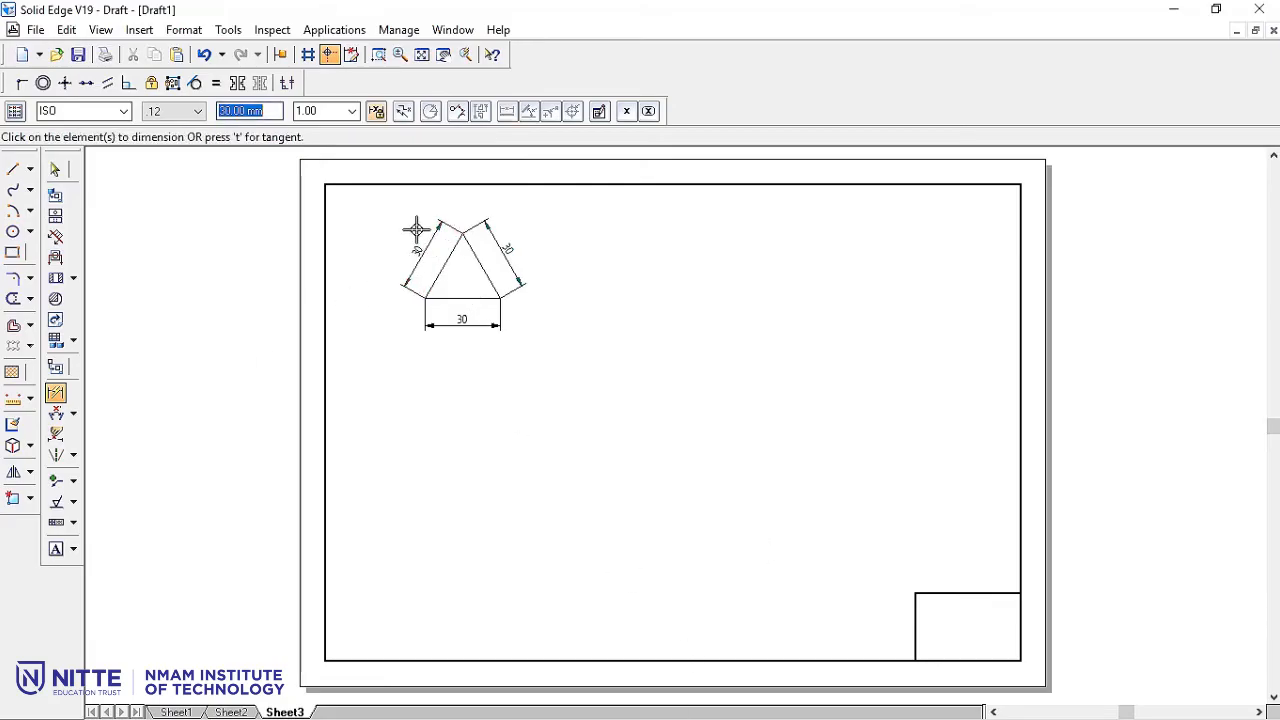
Delete the length dimensions of the triangle's two sloping sides.
left_click(56, 172)
left_click(499, 247)
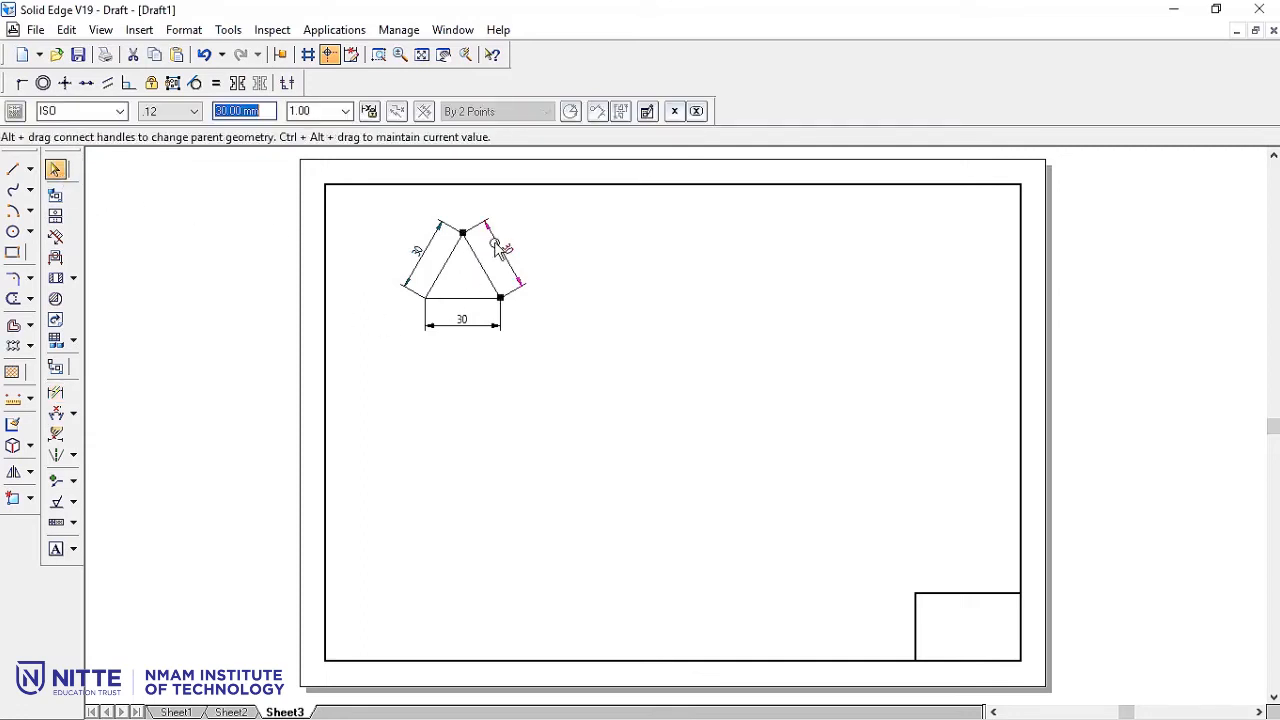
key("Delete")
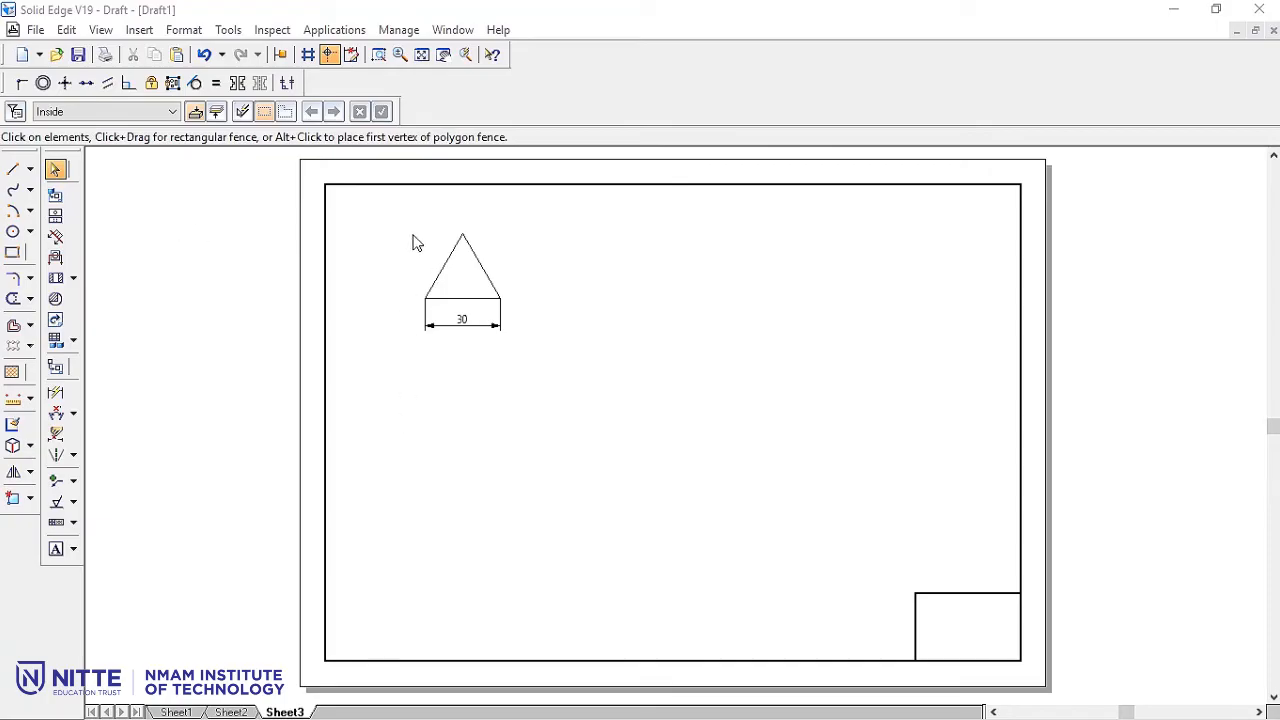
Enclose the triangle in a rectangle about 26 mm high, drawing its two vertical sides from the base corners and a top edge through the apex.
left_click(378, 54)
left_click_drag(389, 207, 545, 381)
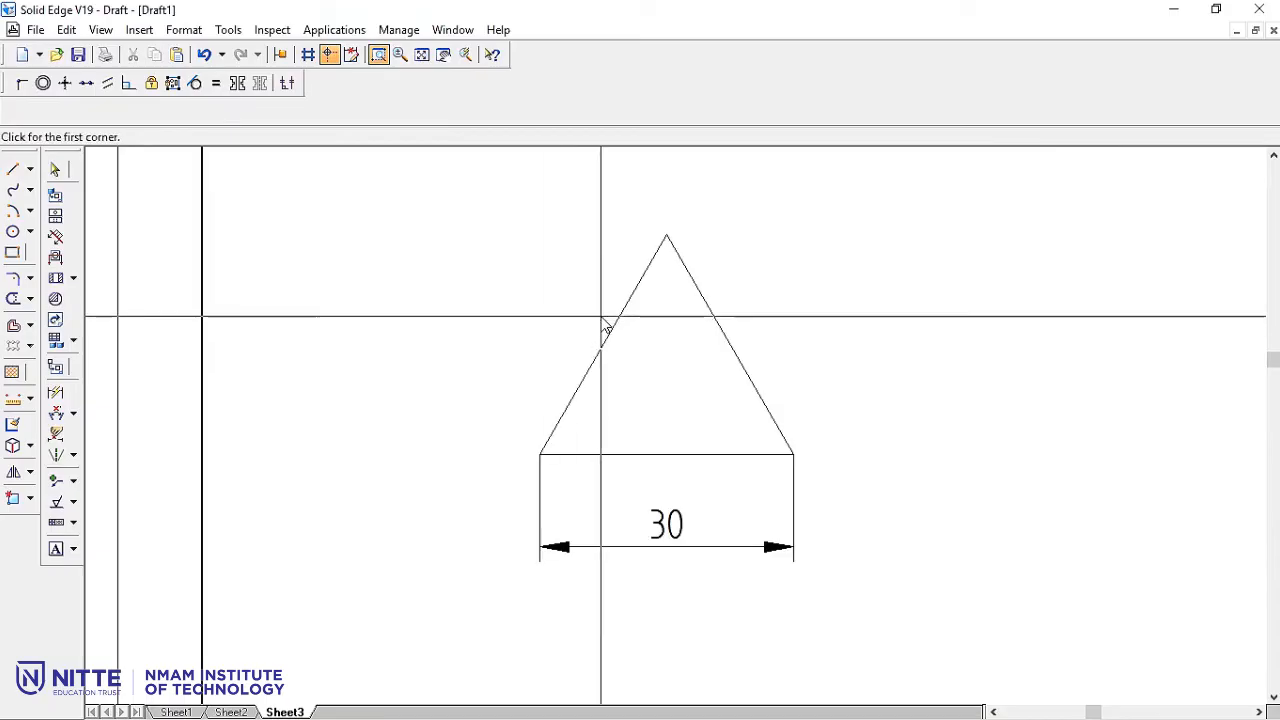
key("Escape")
left_click(13, 172)
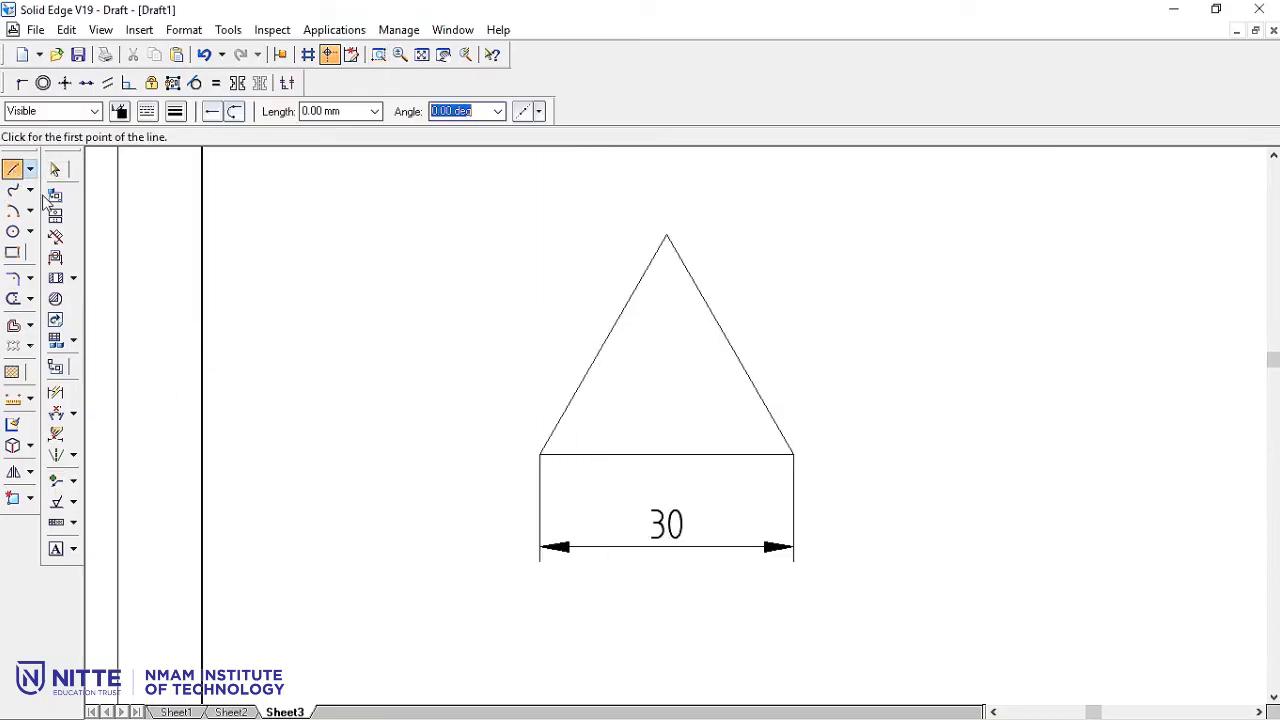
left_click(539, 454)
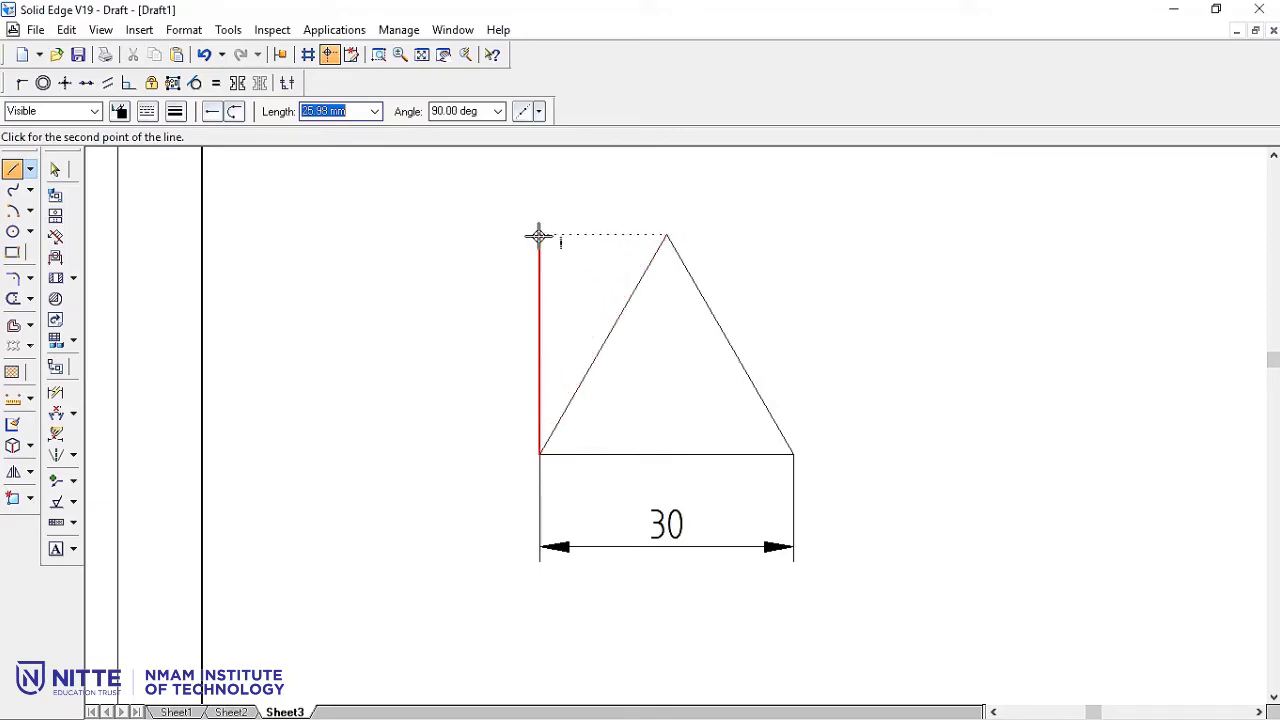
left_click(539, 236)
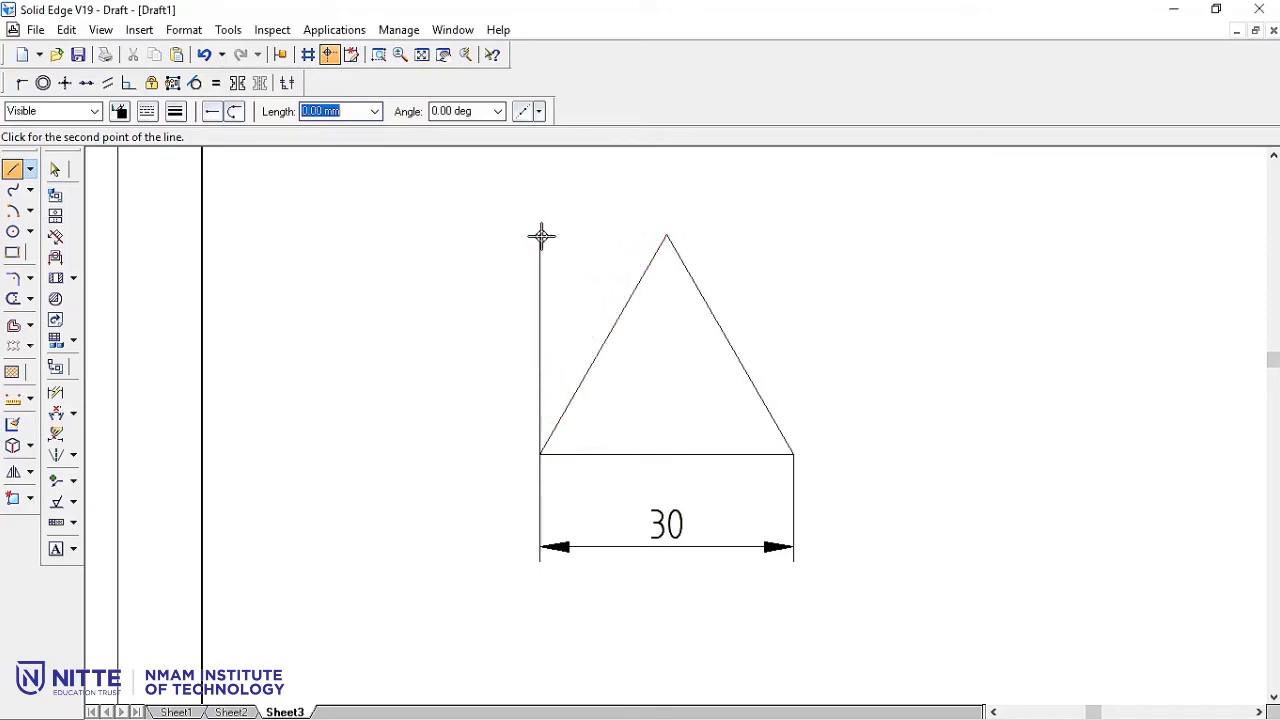
left_click(794, 236)
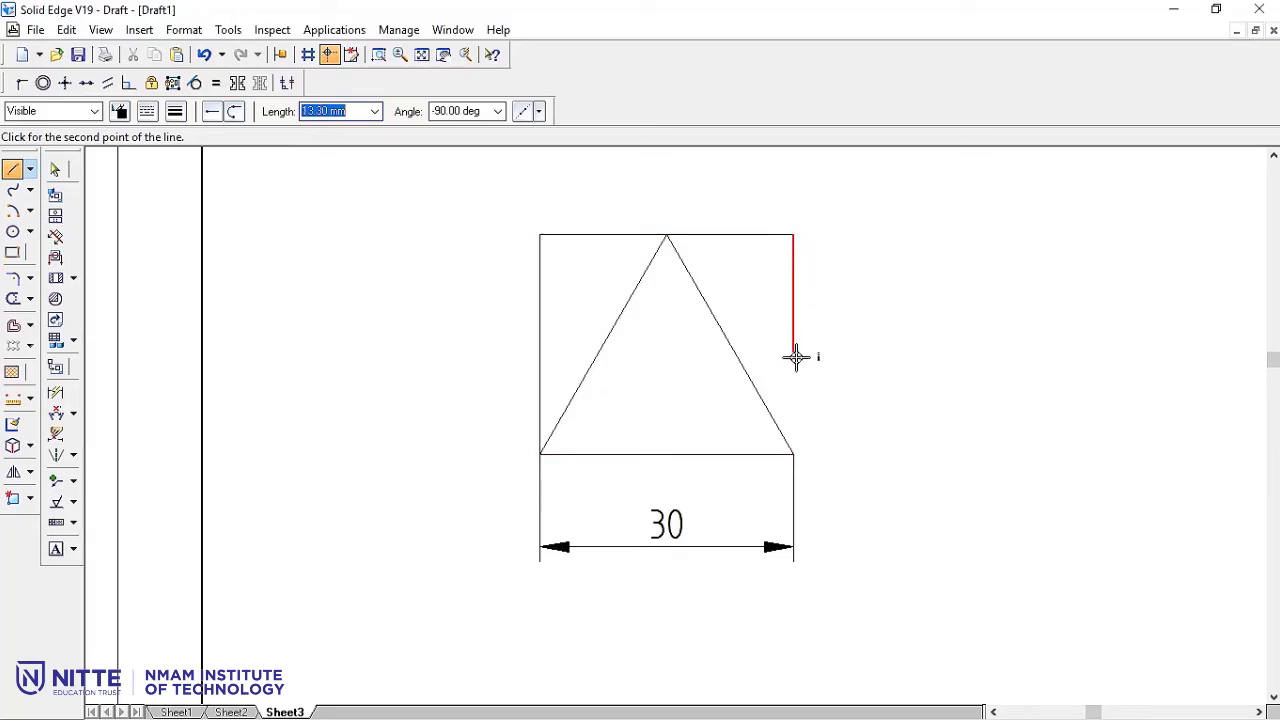
left_click(794, 455)
right_click(855, 390)
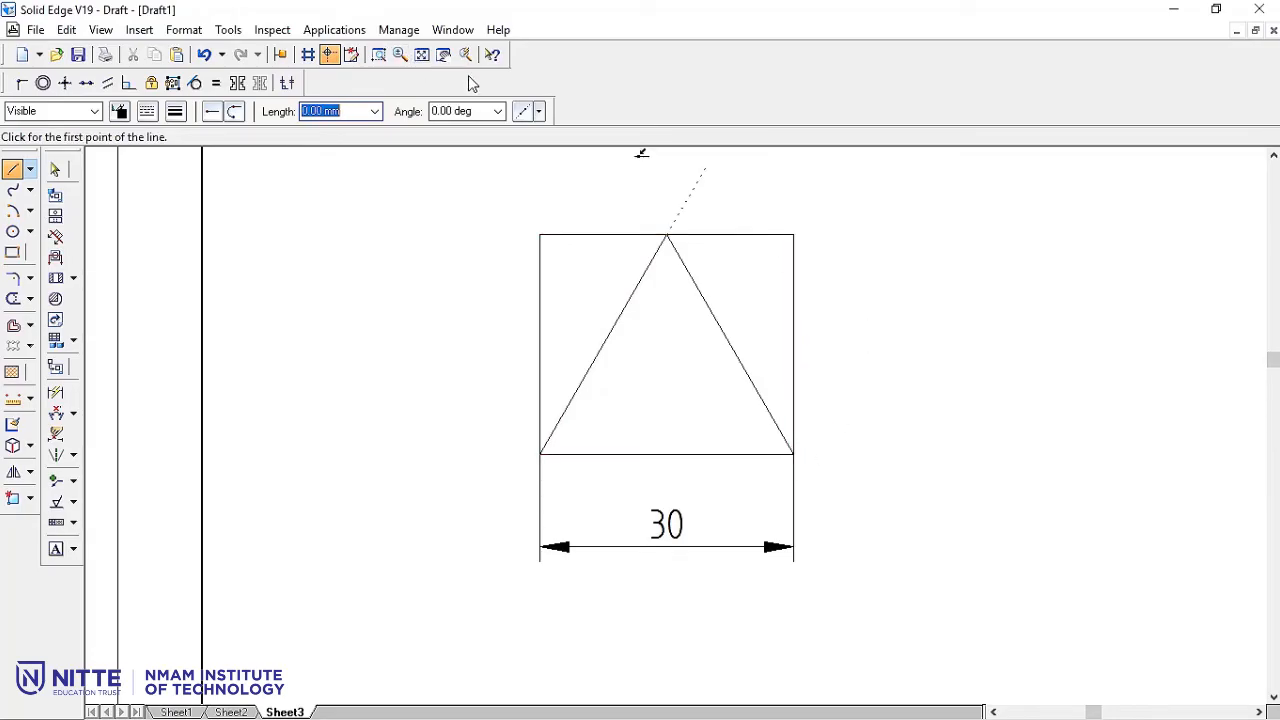
Draw a horizontal baseline near the sheet's middle and two lines rising from a point on it, about 40 mm to the left and 35 mm to the right.
left_click(422, 55)
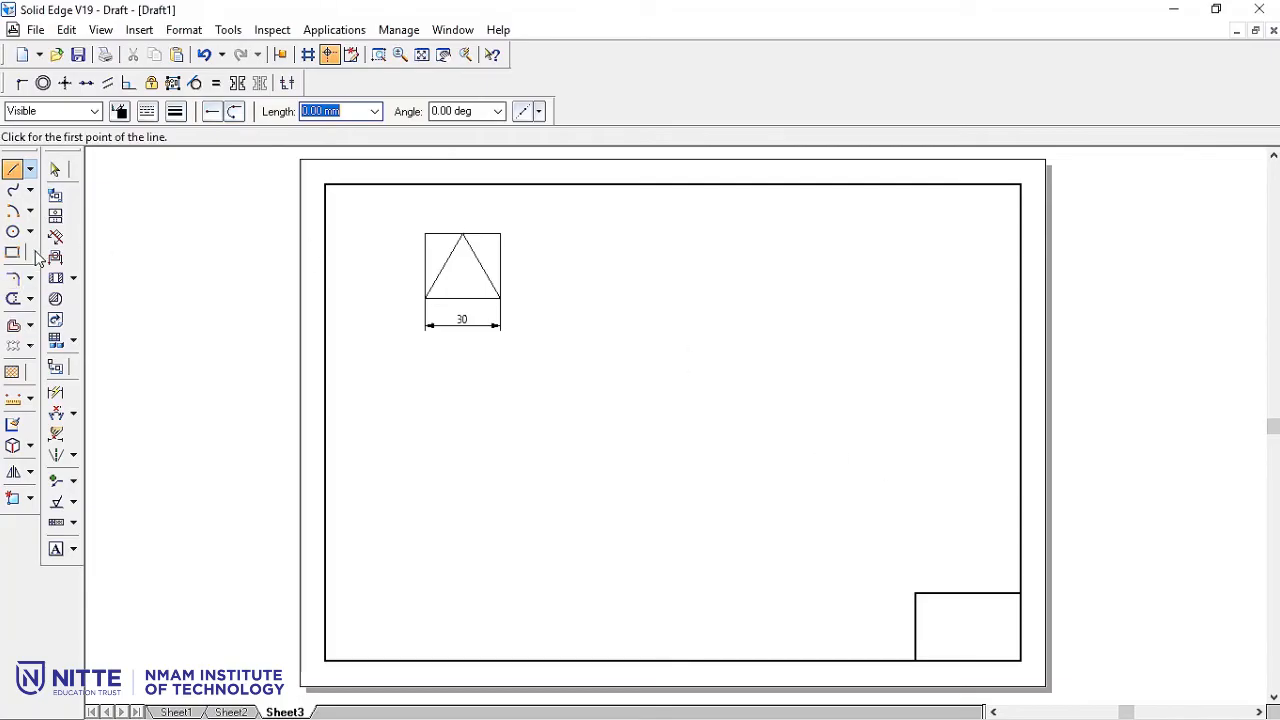
left_click(605, 438)
left_click(763, 437)
right_click(725, 394)
left_click(603, 390)
left_click(690, 437)
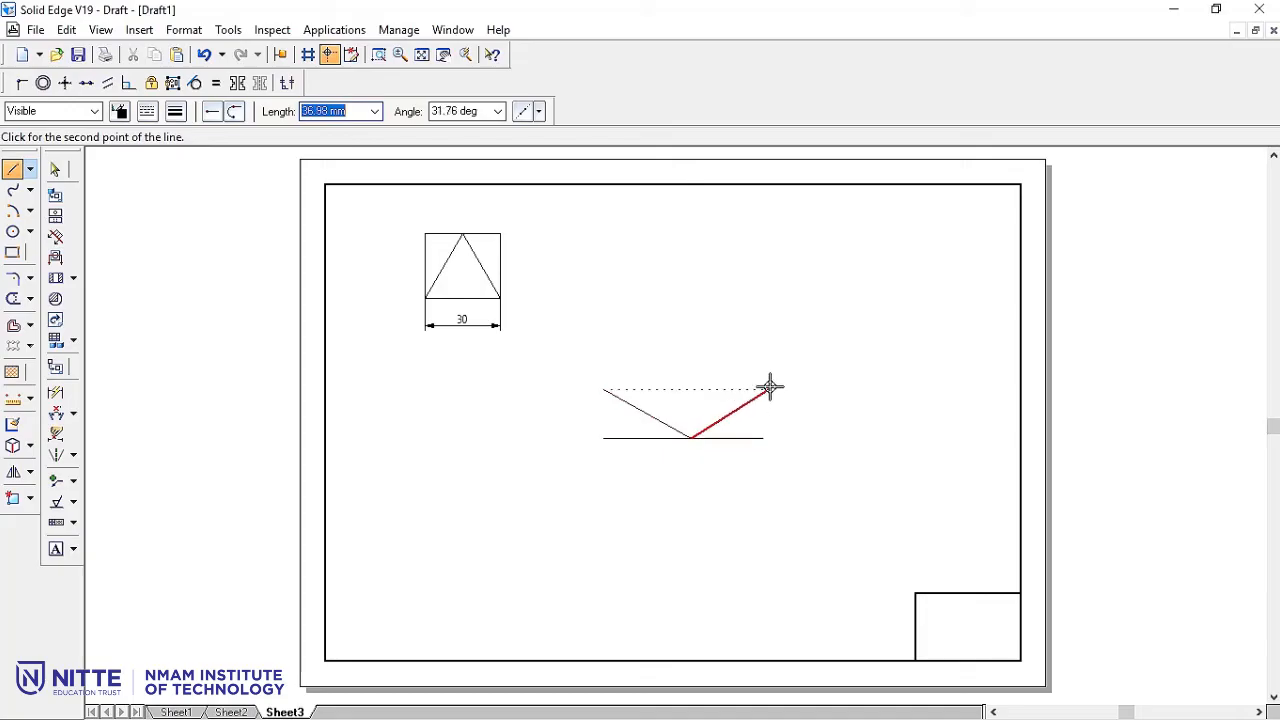
left_click(764, 388)
right_click(774, 369)
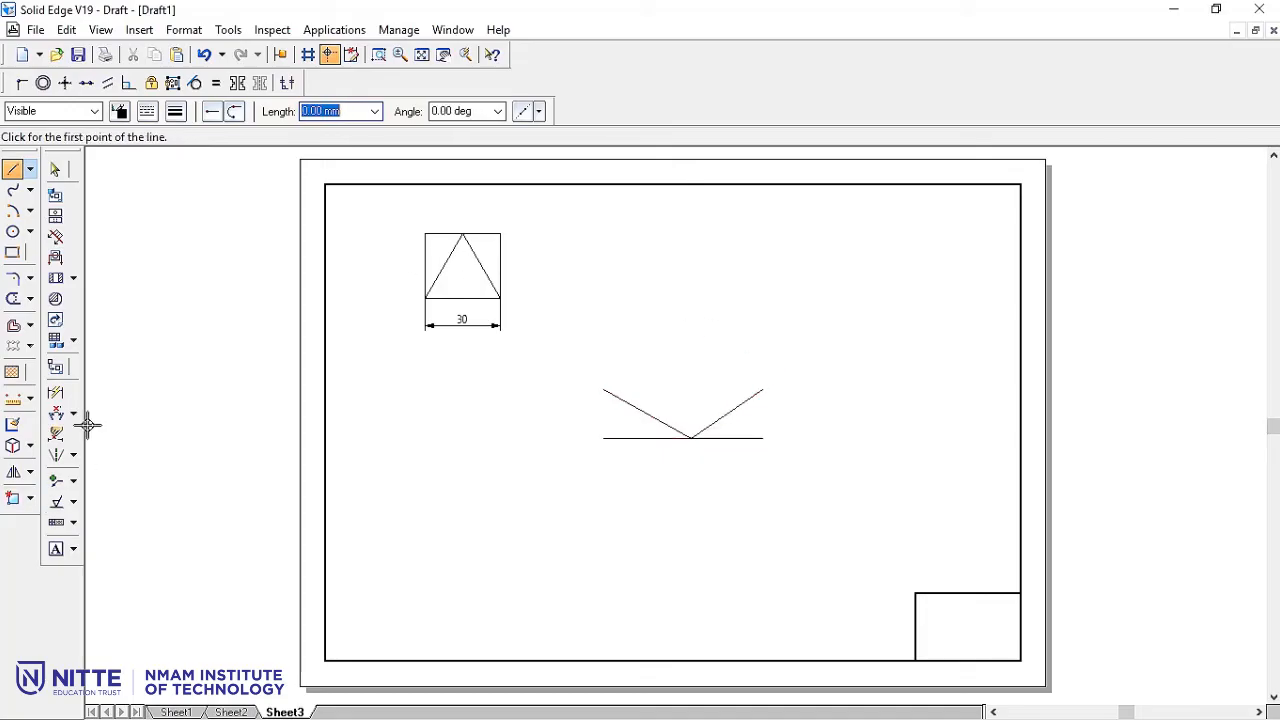
Dimension the angle between the left sloping line and the baseline and set it to 30°.
left_click(56, 413)
left_click(641, 412)
left_click(635, 438)
right_click(631, 425)
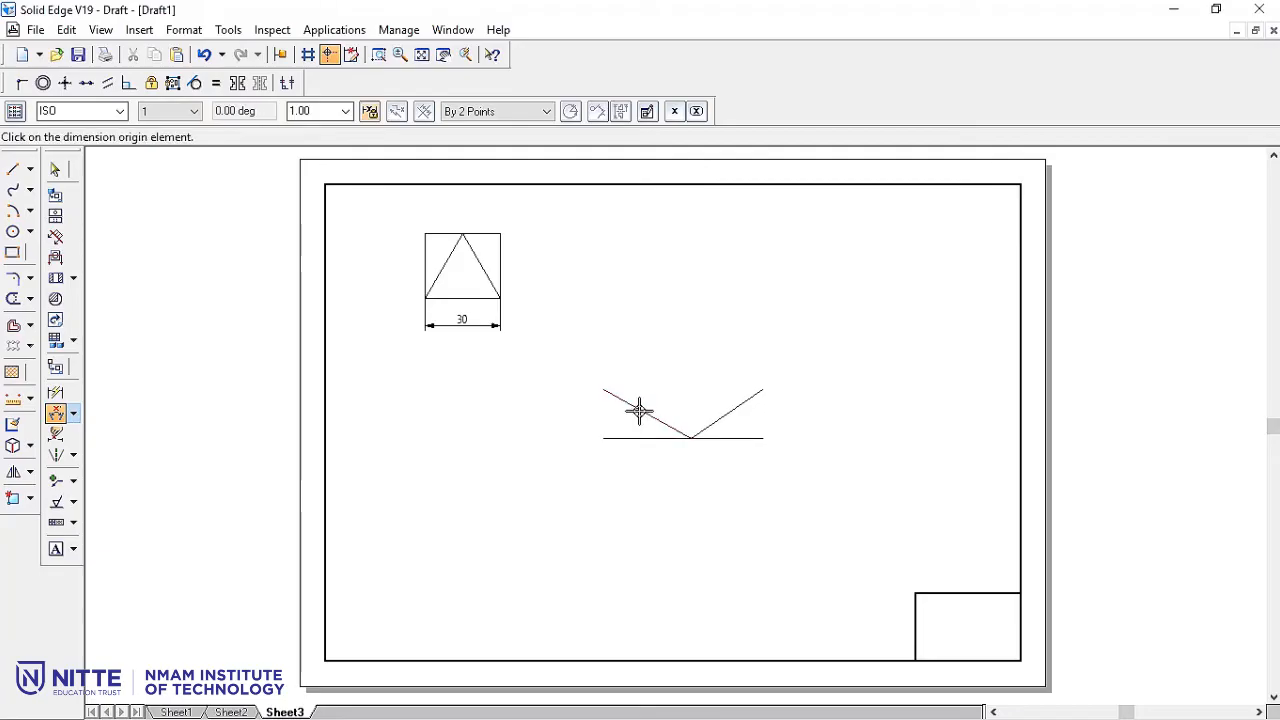
left_click(633, 403)
left_click(622, 436)
left_click(617, 420)
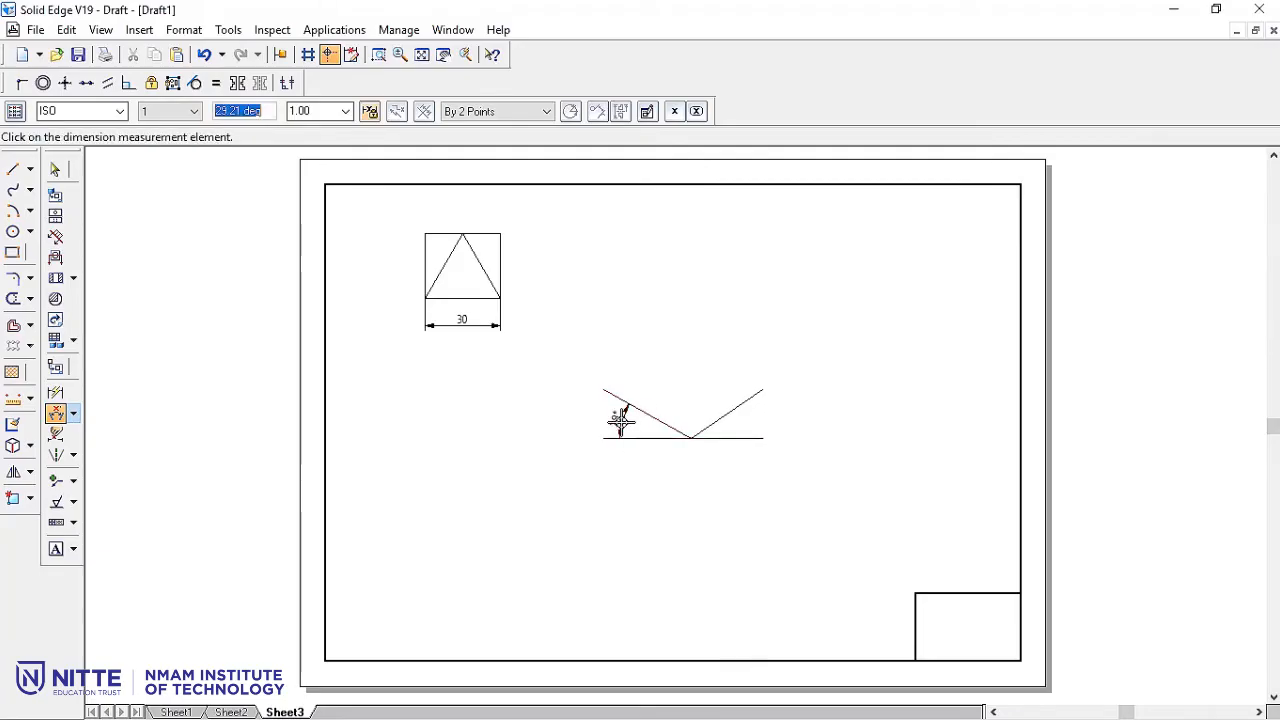
type("30")
key("Return")
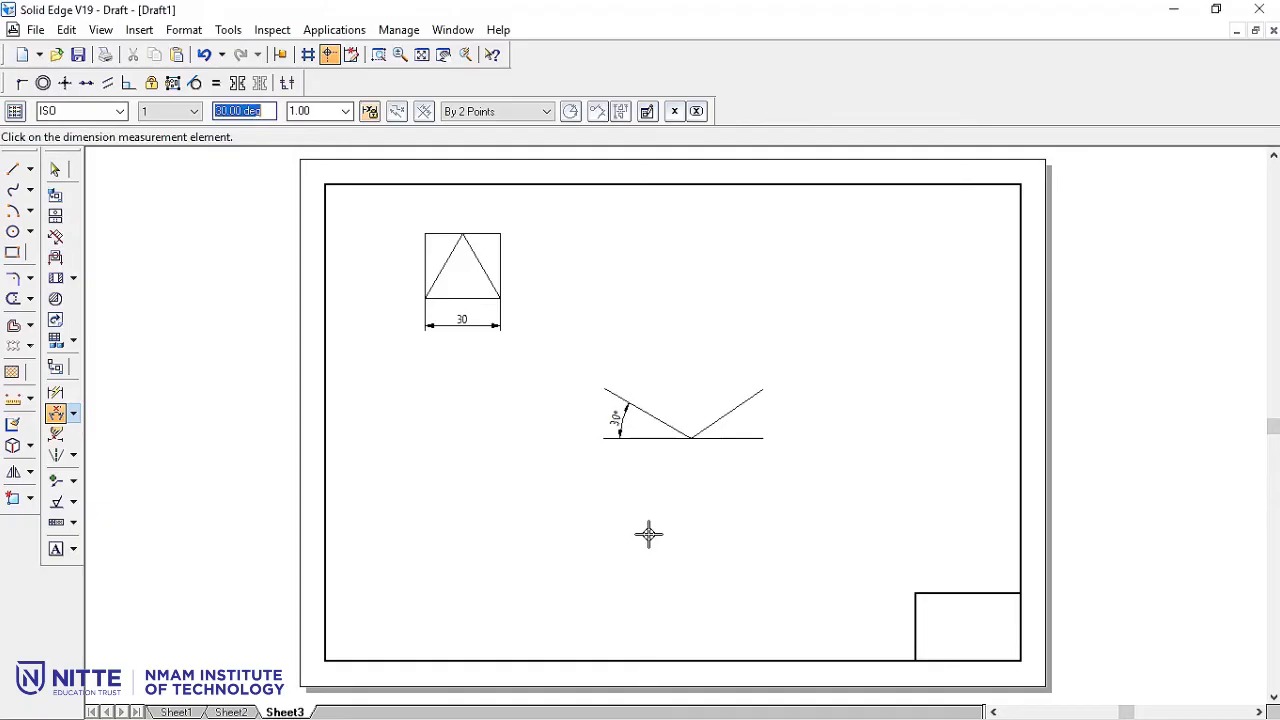
Dimension the angle between the right sloping line and the baseline and set it to 30°.
left_click(730, 411)
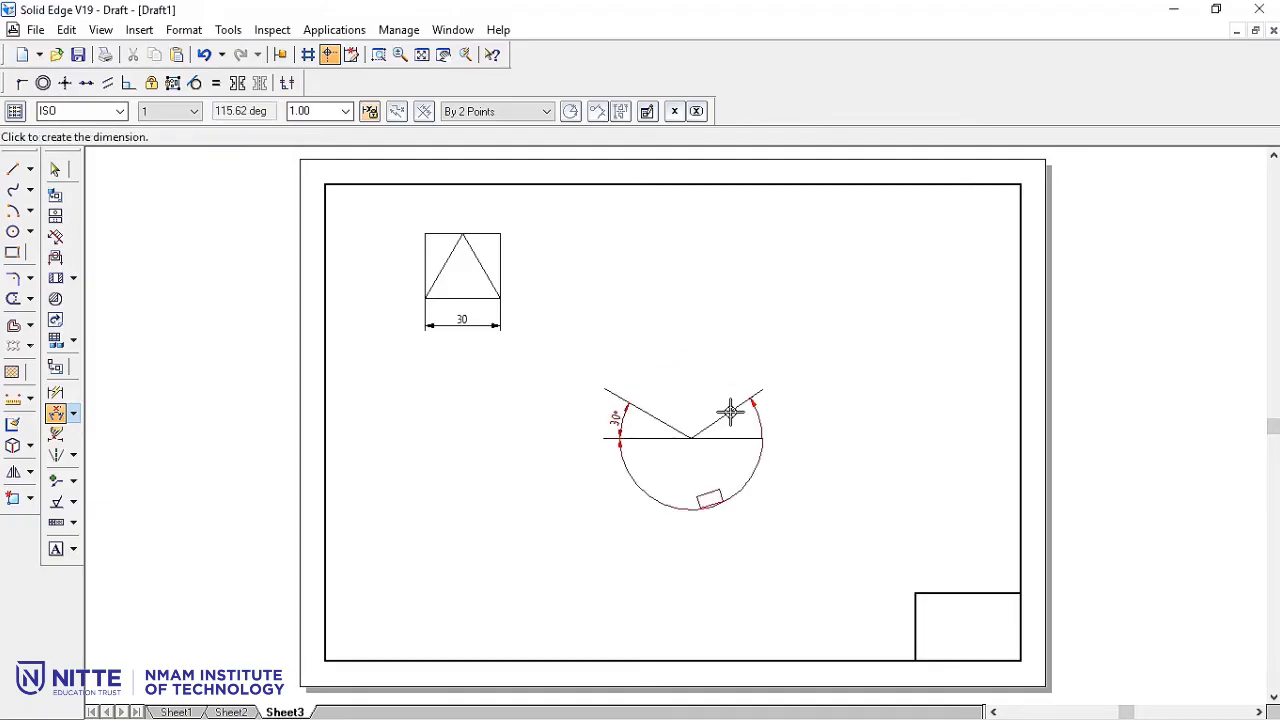
right_click(734, 415)
left_click(54, 416)
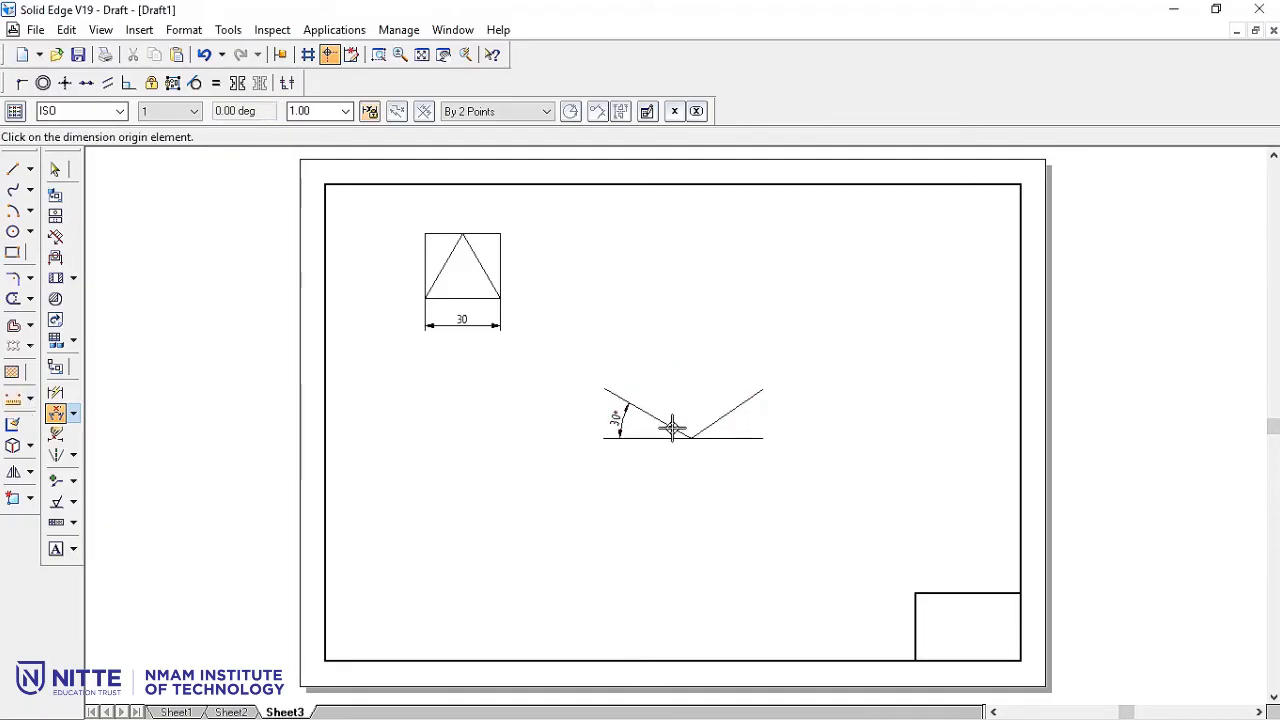
left_click(733, 411)
left_click(745, 435)
left_click(749, 422)
type("30")
key("Return")
left_click(54, 170)
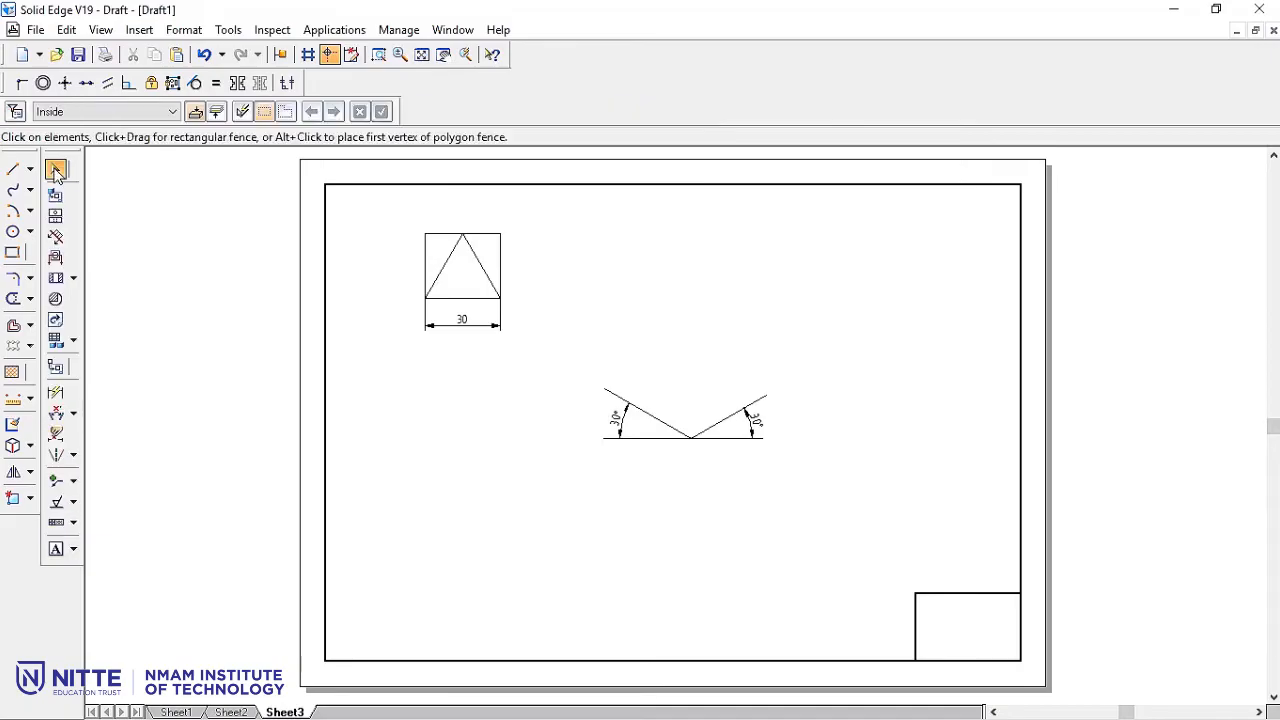
Set the right sloping line's length to 21.20 mm, the isometric length of the rectangle's 25.98 mm side.
left_click(500, 255)
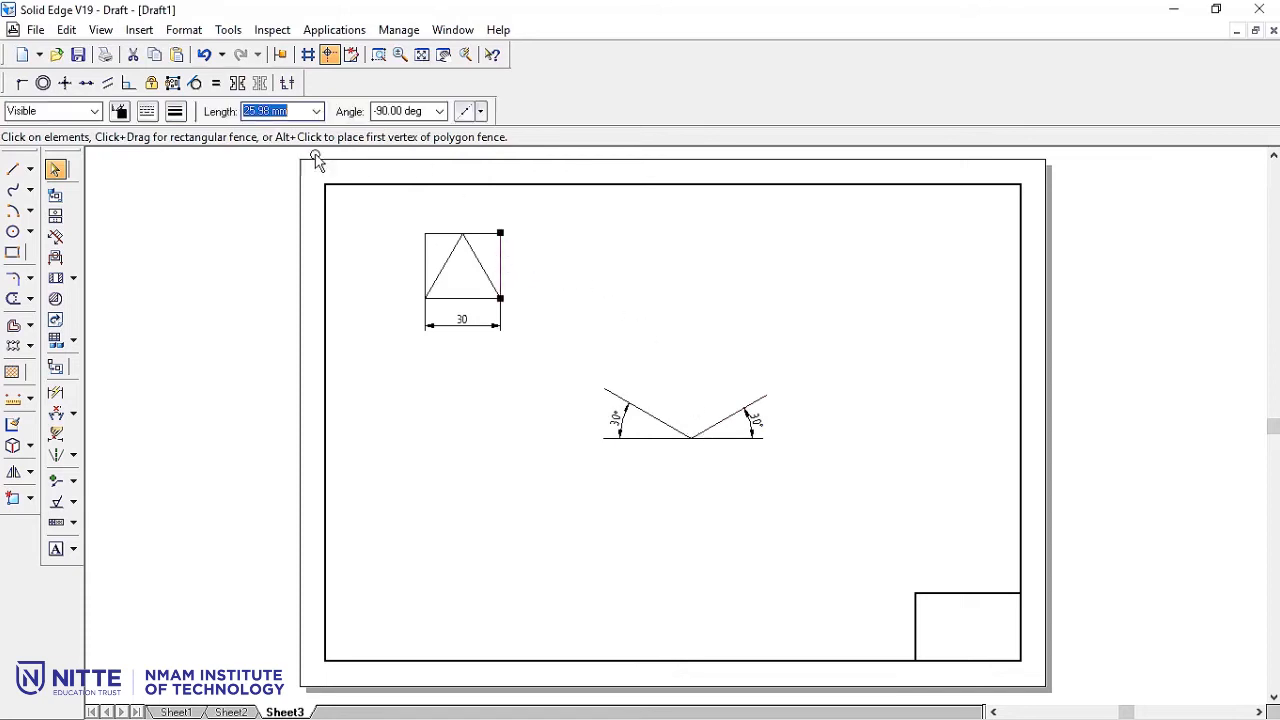
left_click(720, 420)
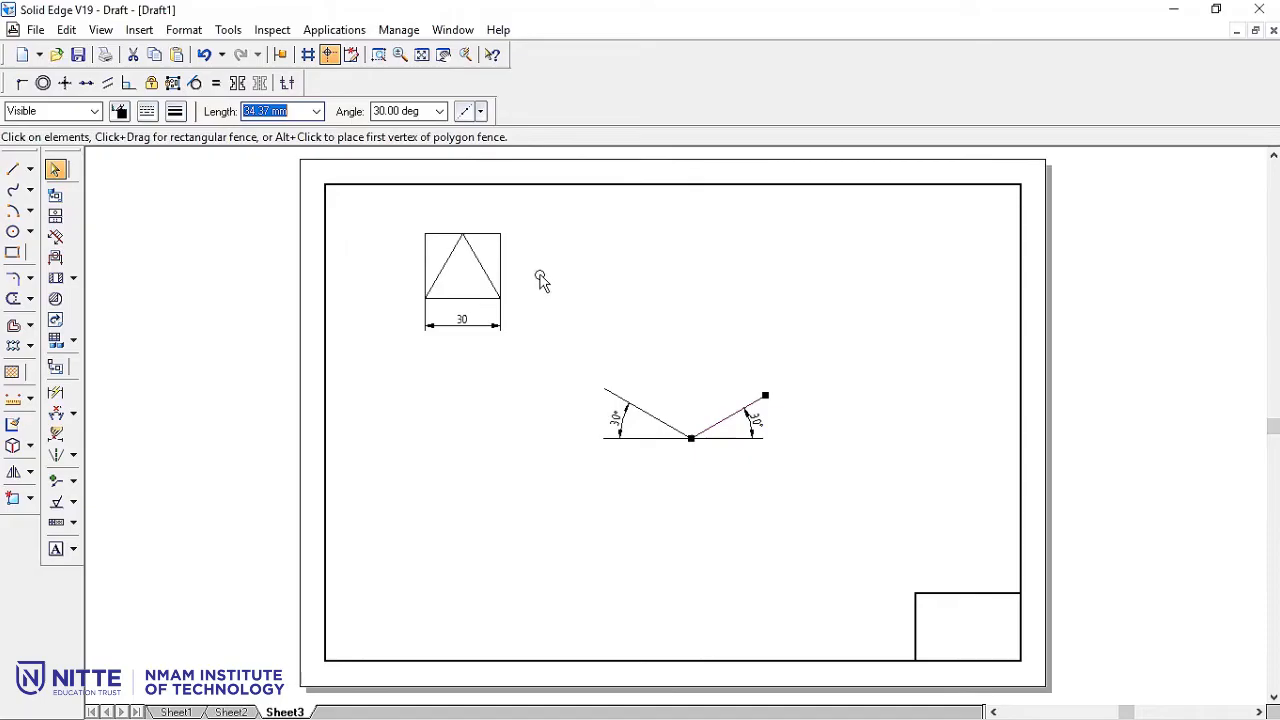
type("2")
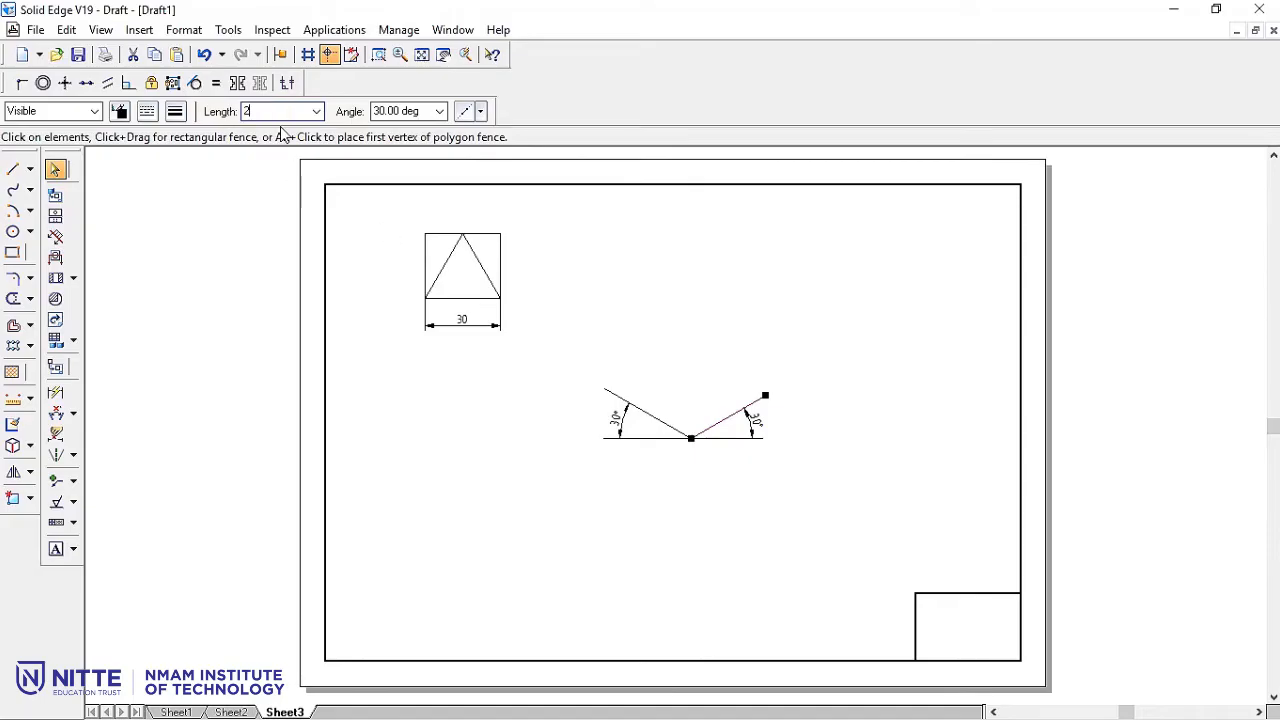
type("5.980")
key("Tab")
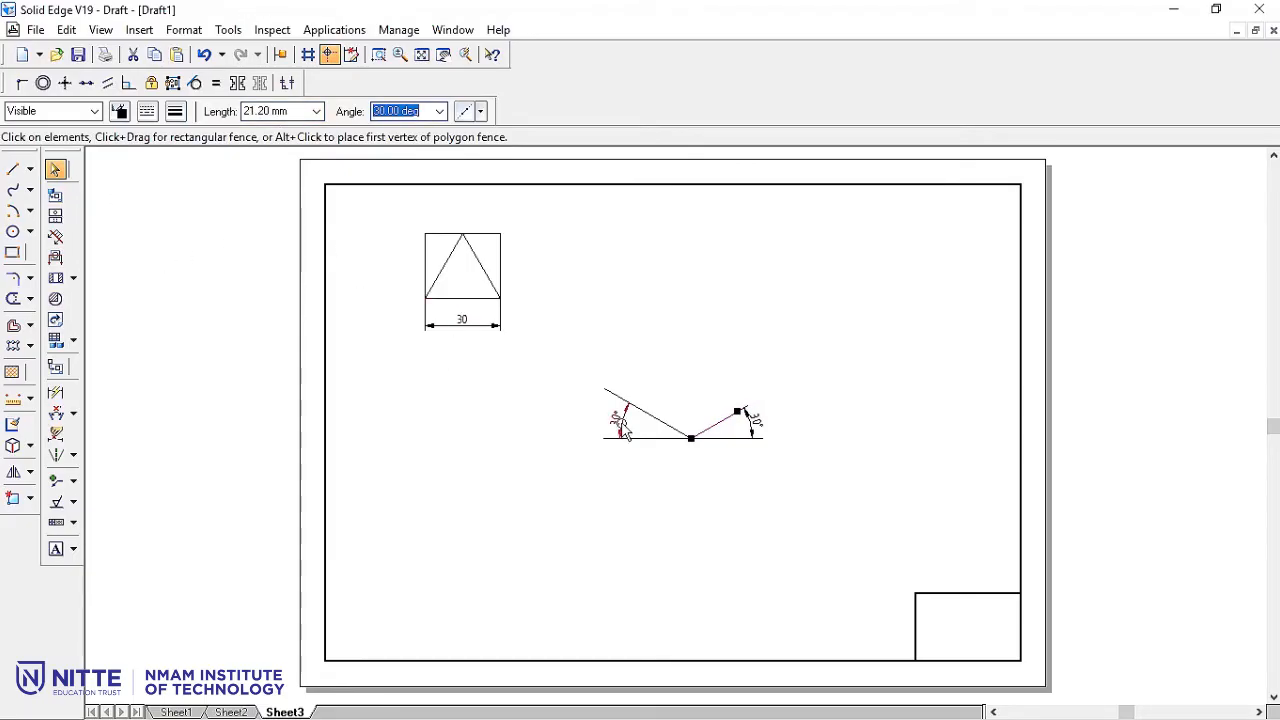
Set the left sloping line's length to 30*0.816 mm, the isometric length of the triangle's base.
left_click(651, 415)
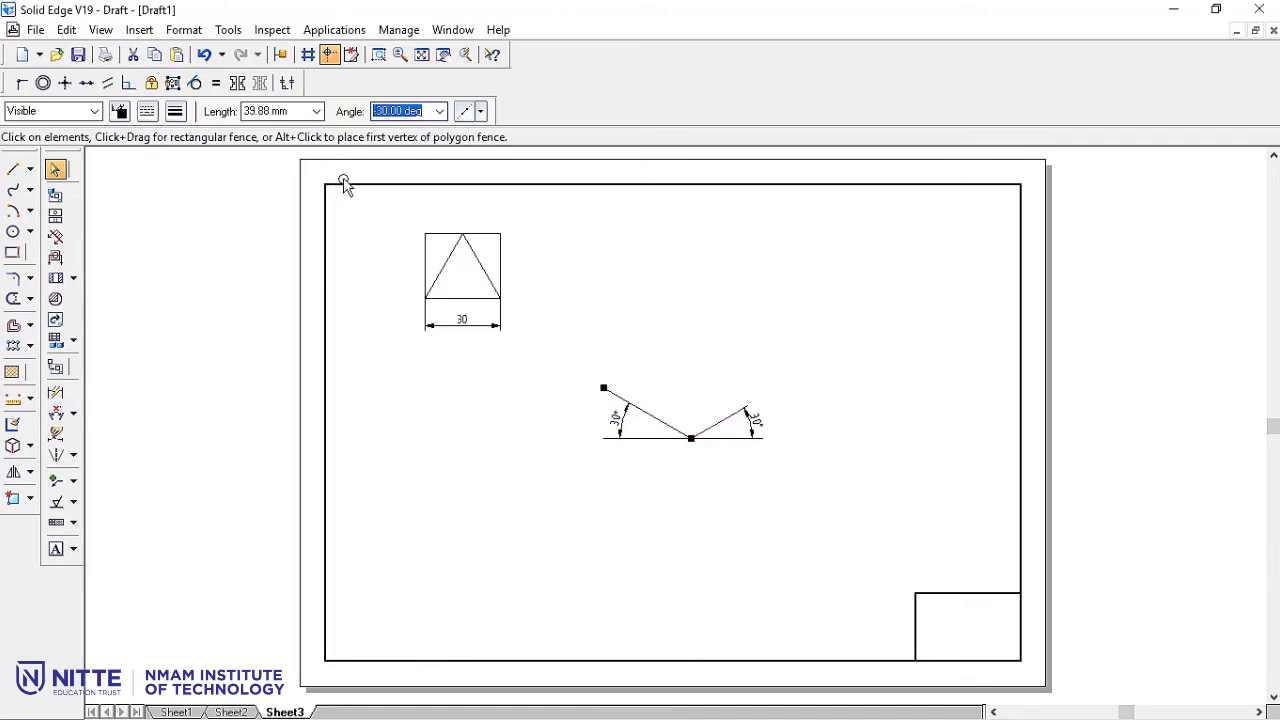
left_click(279, 111)
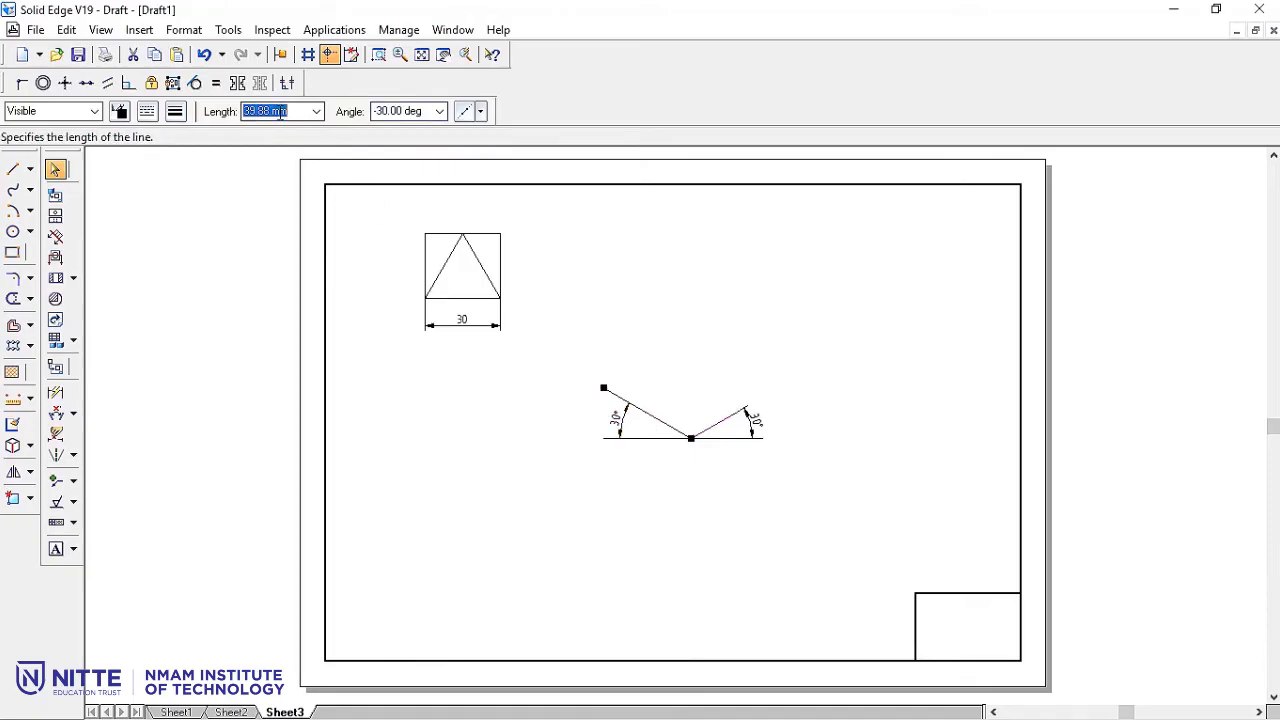
type("30")
type(".0")
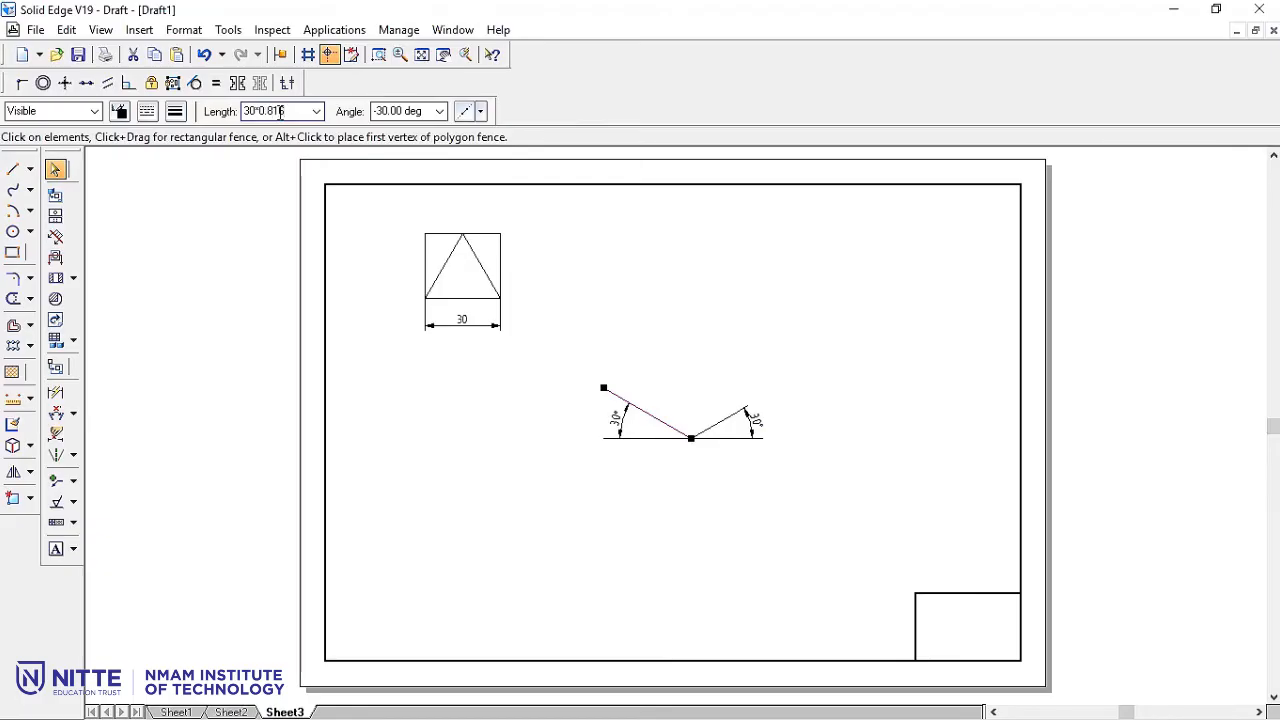
type(".816")
key("Tab")
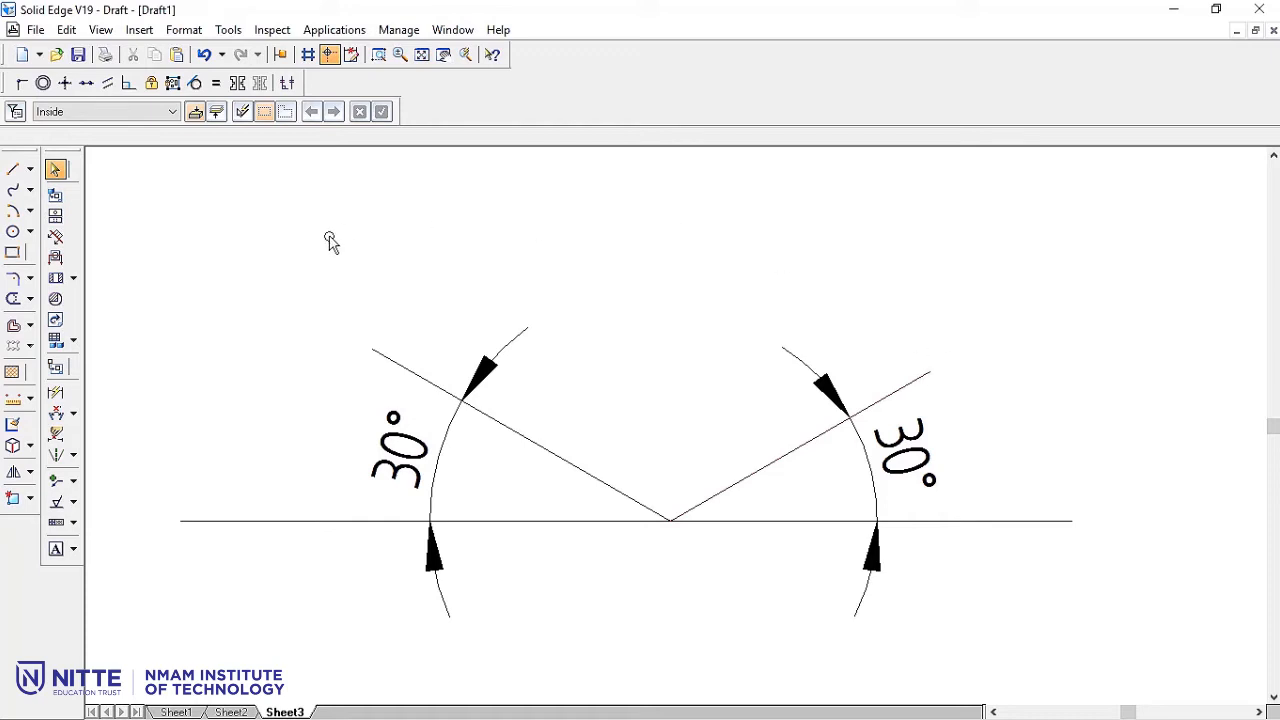
Check the lengths of both sloping lines.
left_click(423, 380)
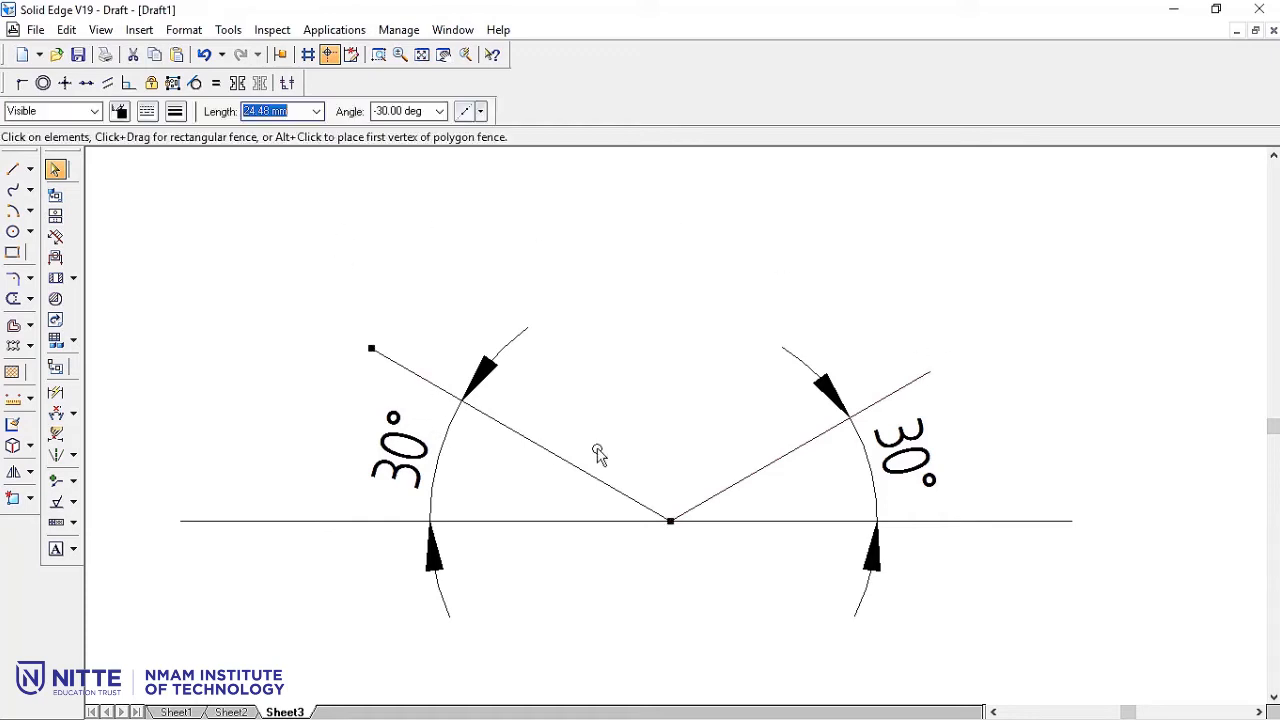
left_click(769, 463)
left_click(1046, 390)
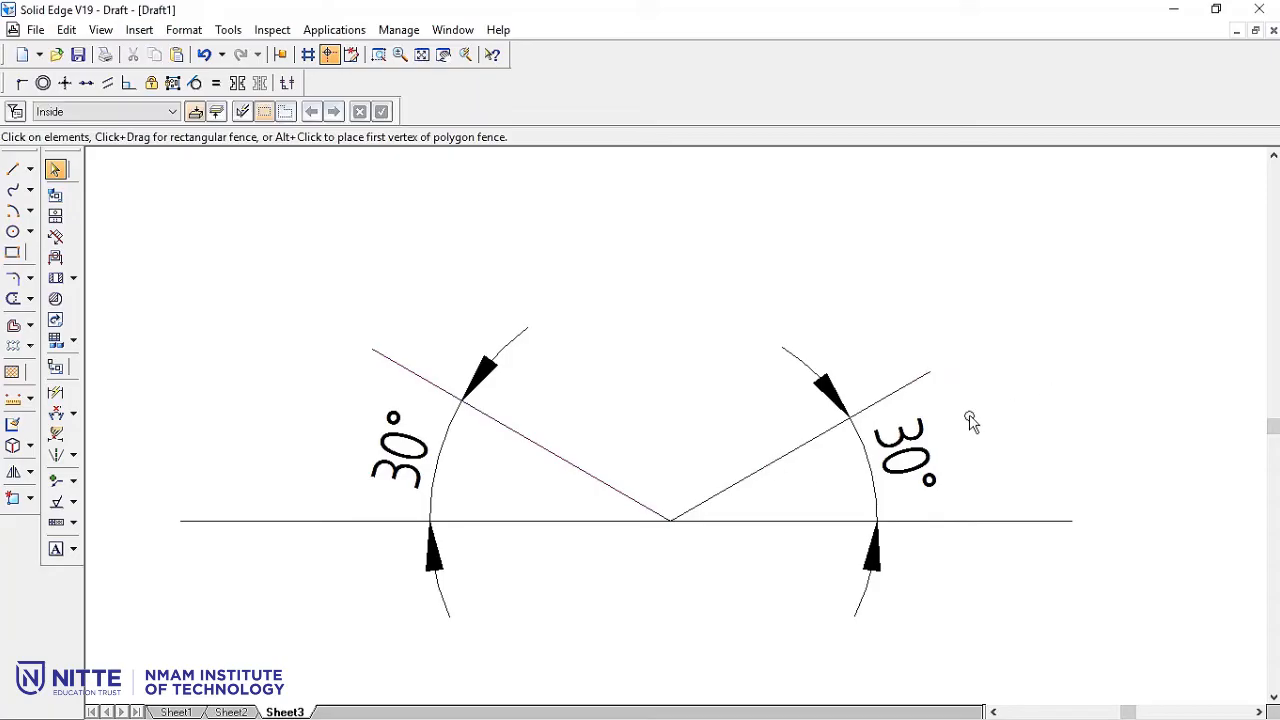
left_click(798, 456)
left_click(591, 477)
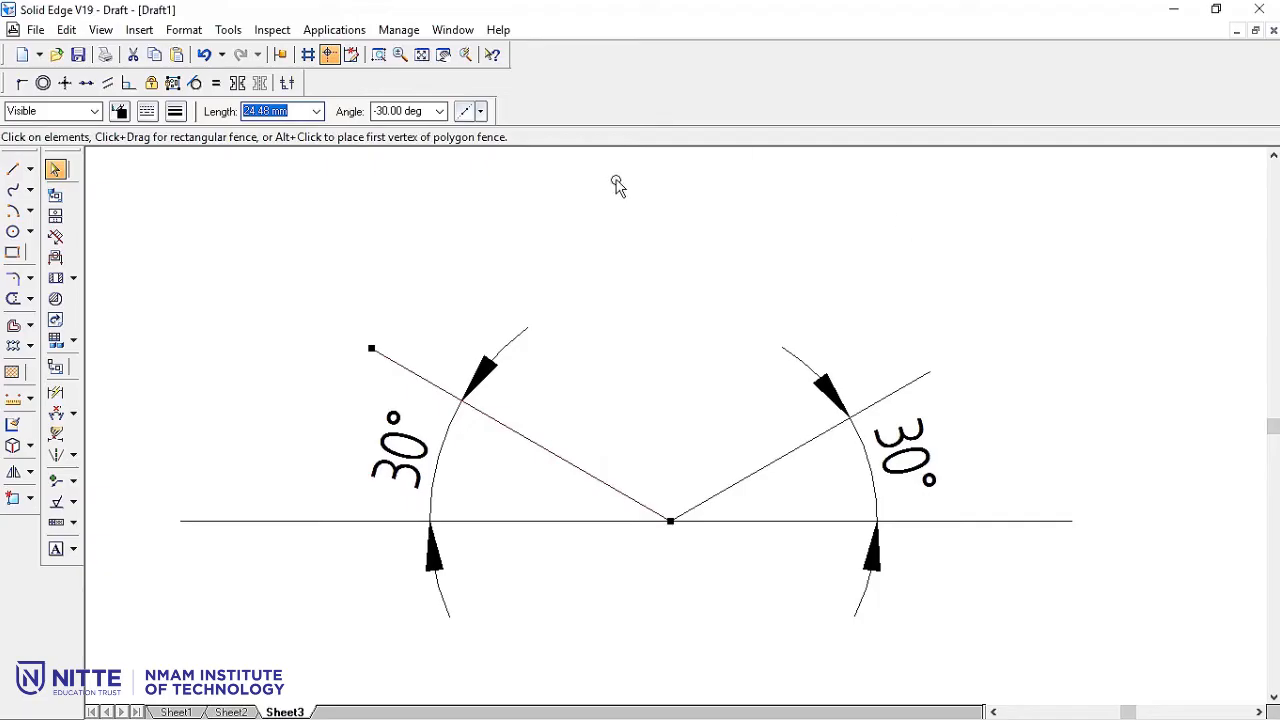
left_click(931, 318)
Copy the right sloping line from the baseline vertex to the upper end of the left sloping line.
left_click(764, 474)
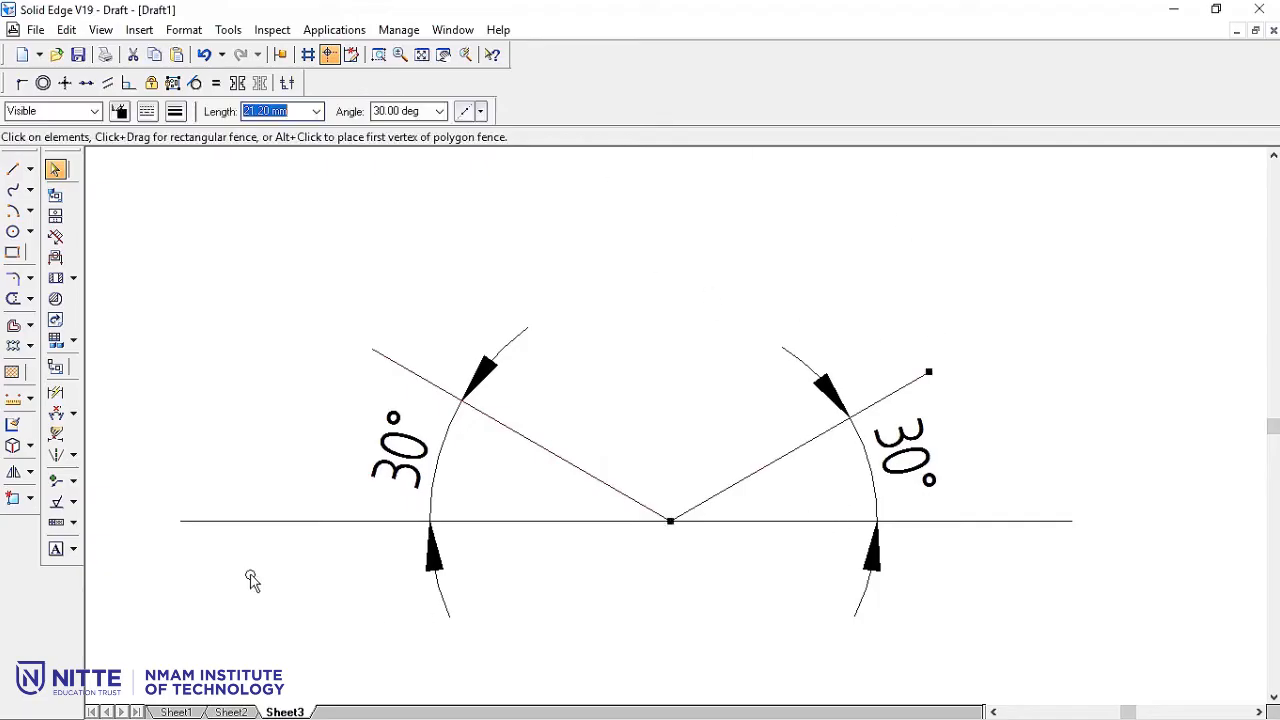
left_click(30, 474)
left_click(72, 517)
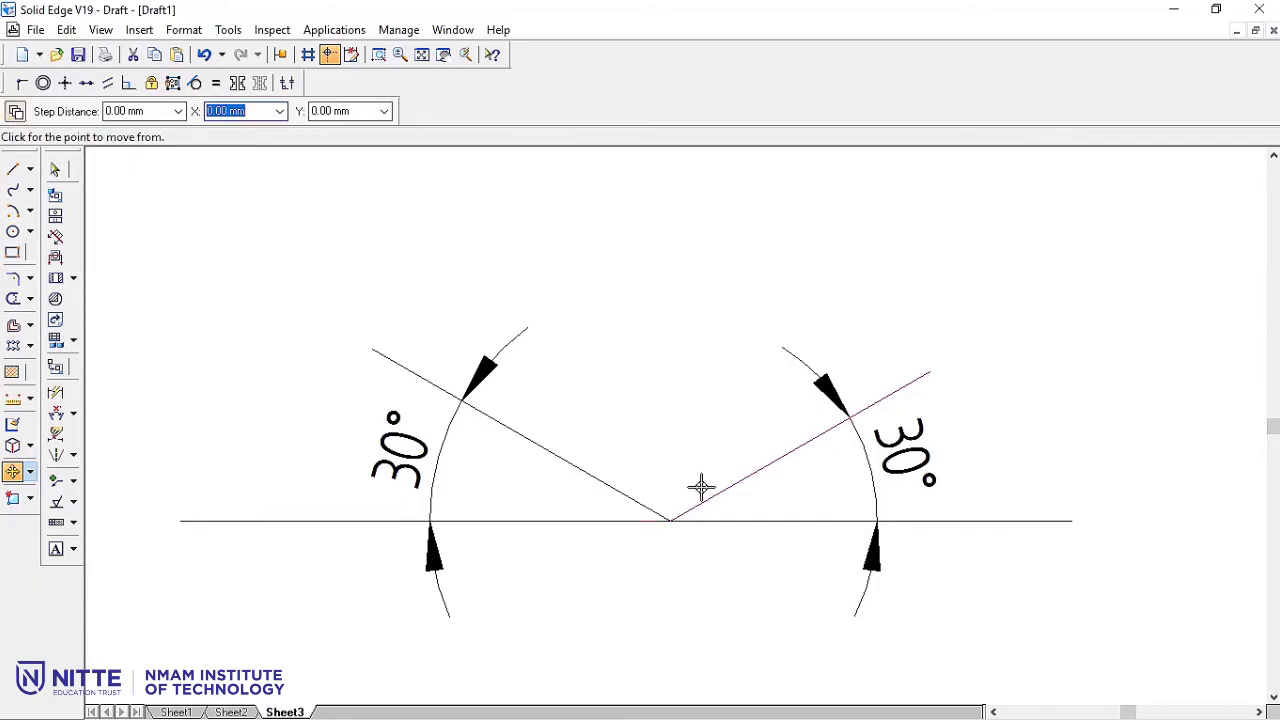
left_click(672, 519)
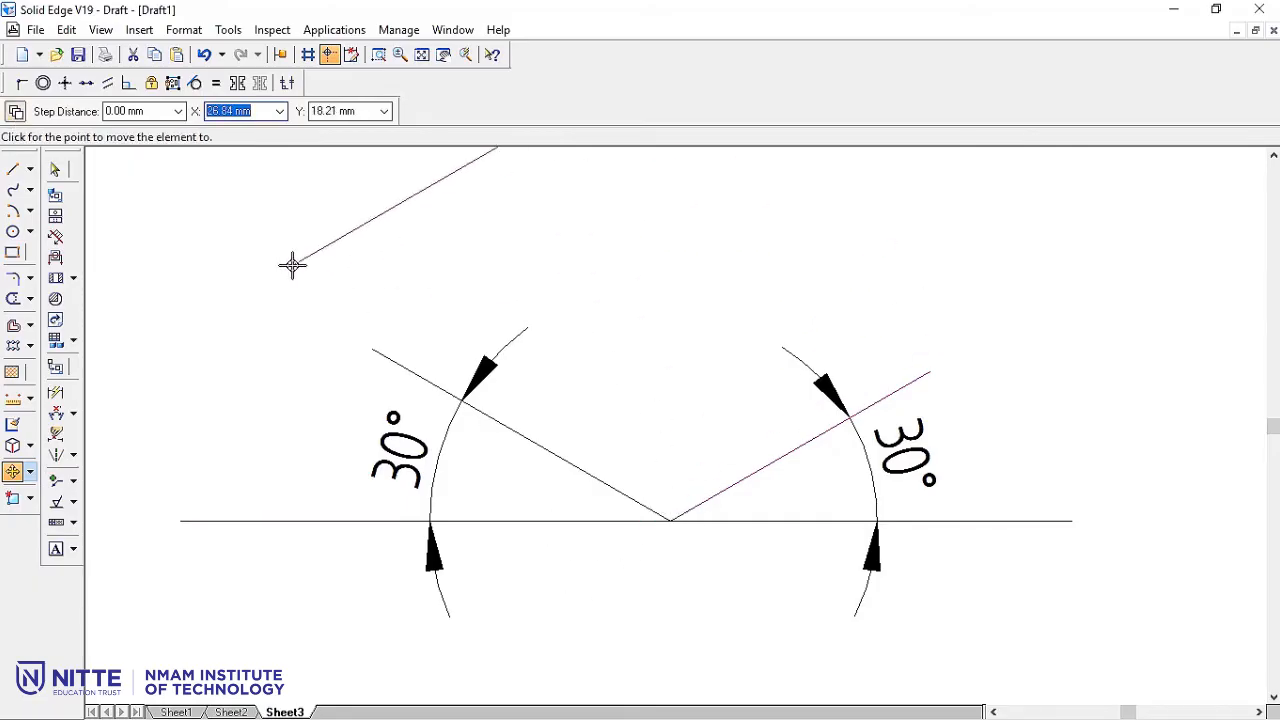
left_click(371, 349)
key("Escape")
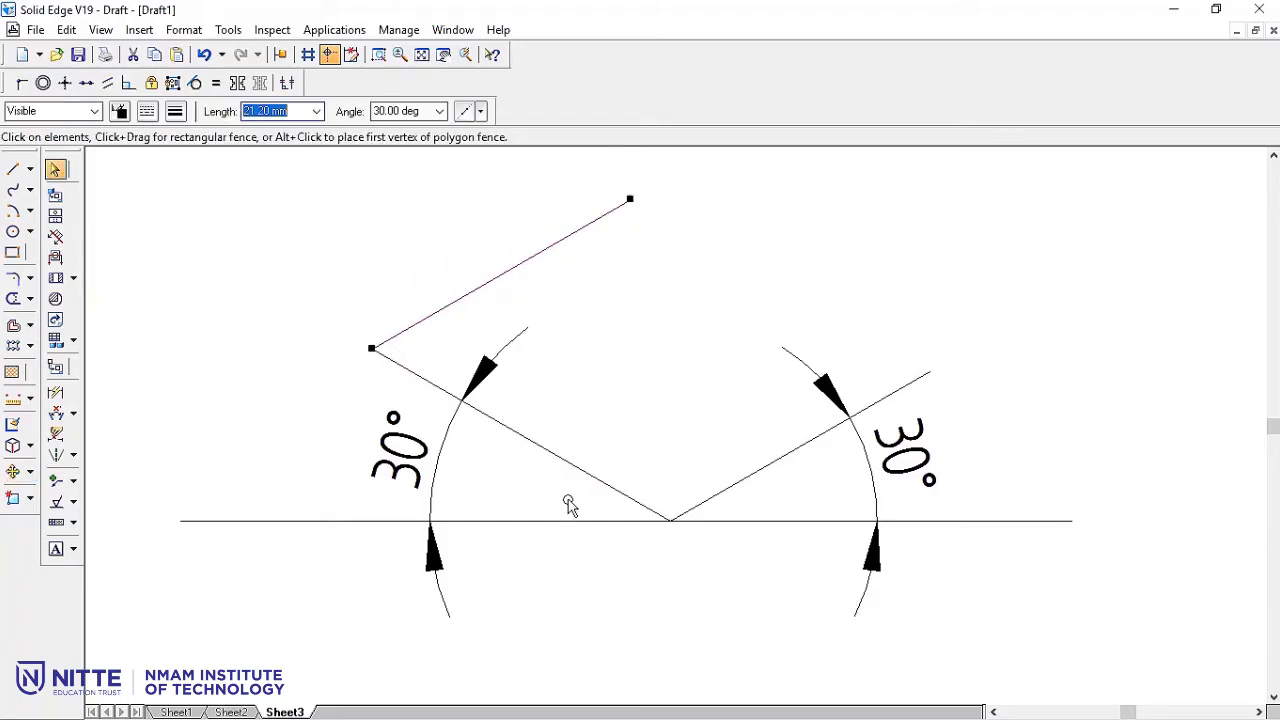
Copy the left sloping line from the baseline vertex to the upper end of the right sloping line, closing the isometric parallelogram.
left_click(546, 451)
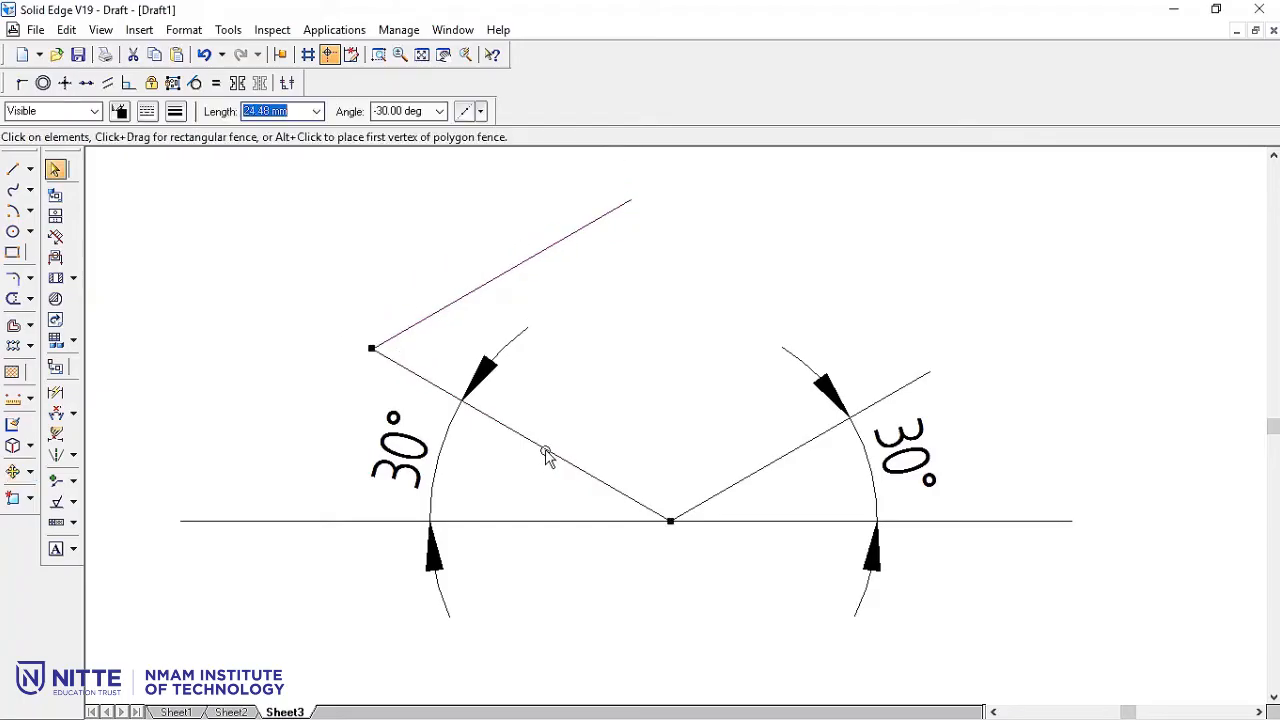
left_click(12, 472)
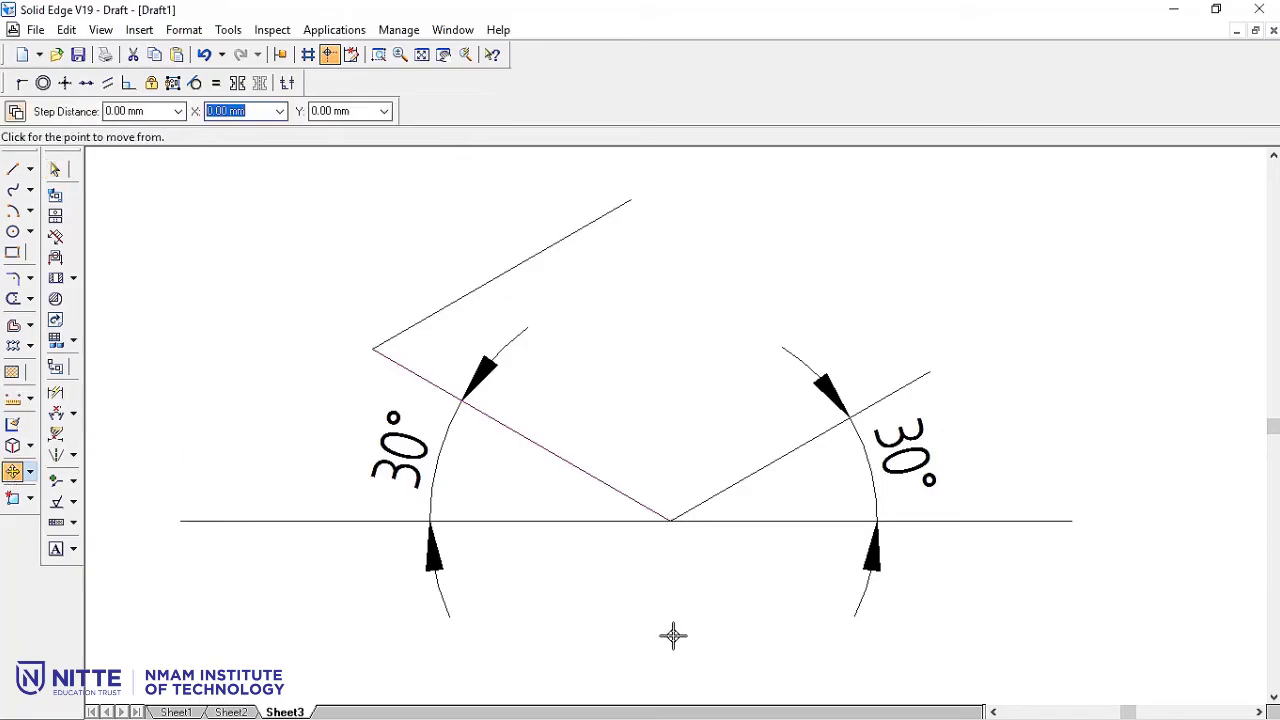
left_click(670, 520)
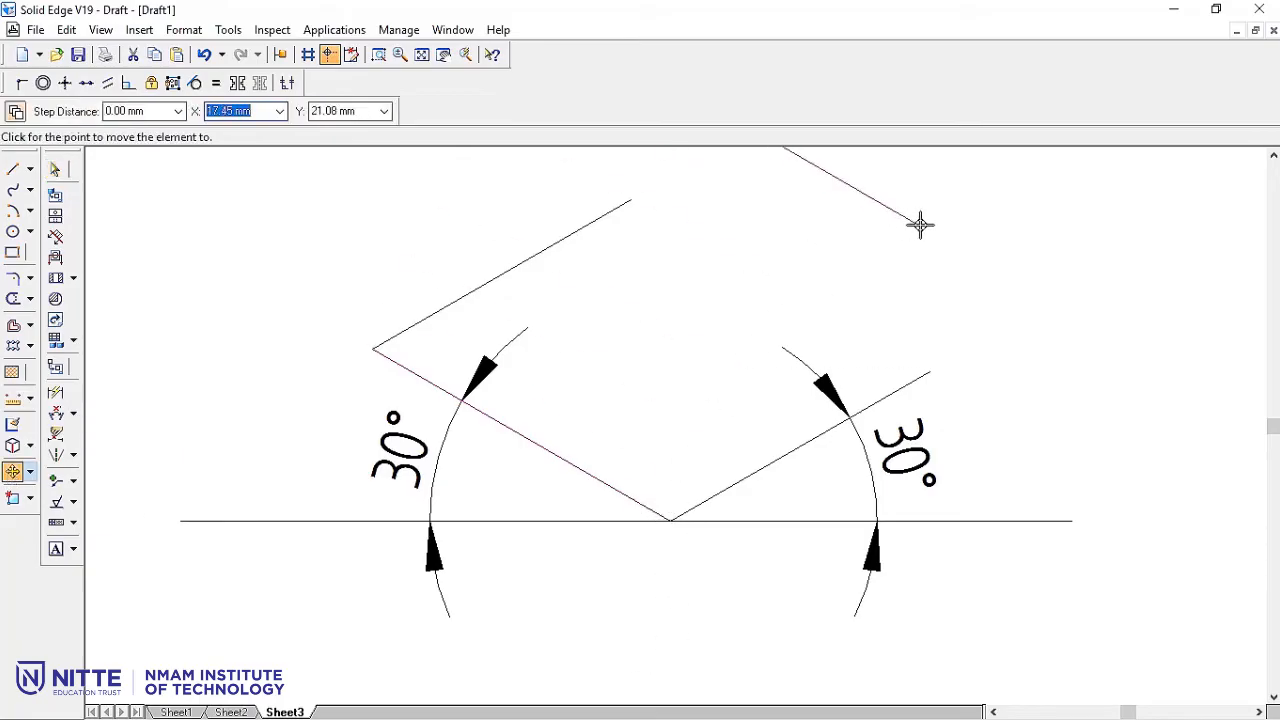
left_click(929, 372)
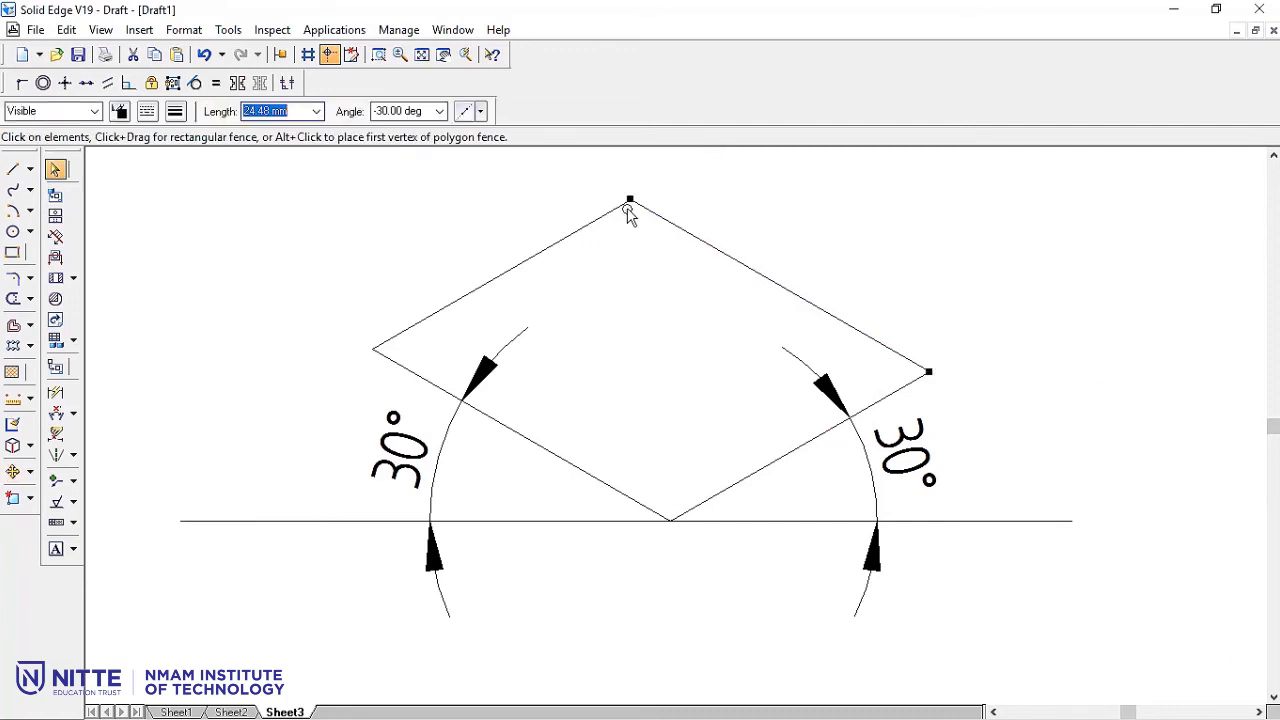
left_click(421, 54)
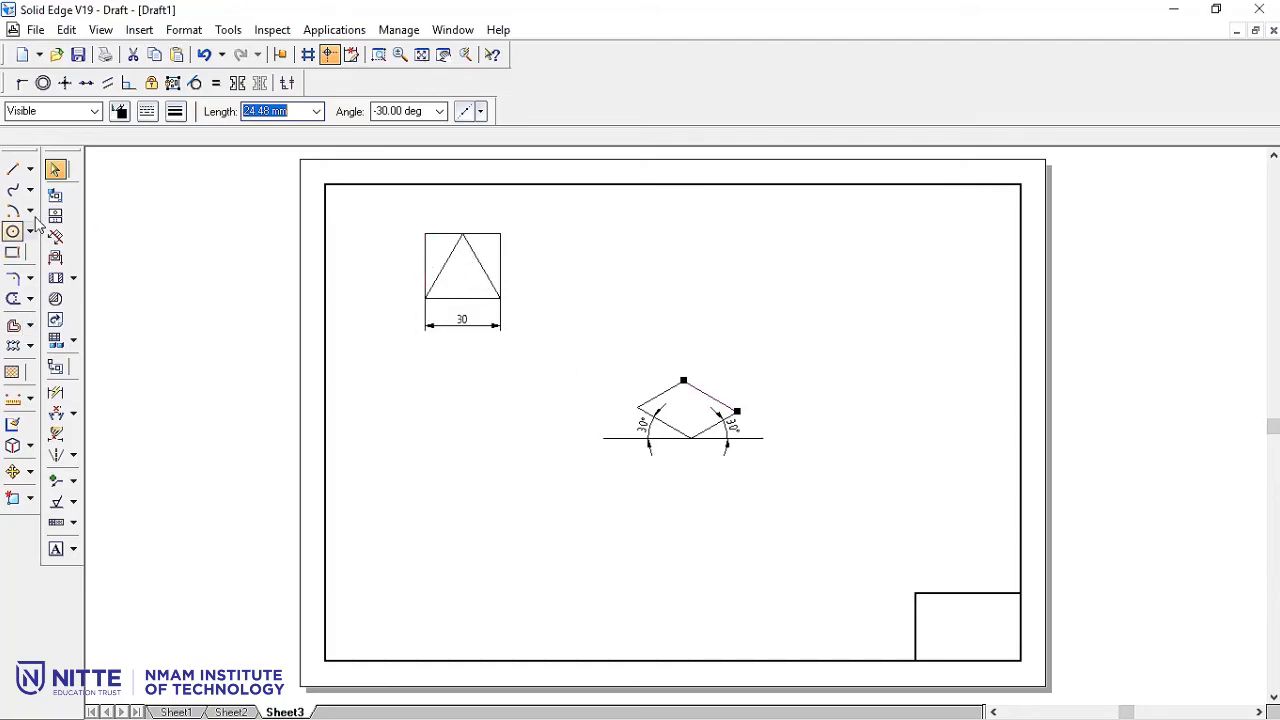
Draw a line over the true-shape triangle's right side, from the rectangle's lower-right corner to the apex.
left_click(12, 169)
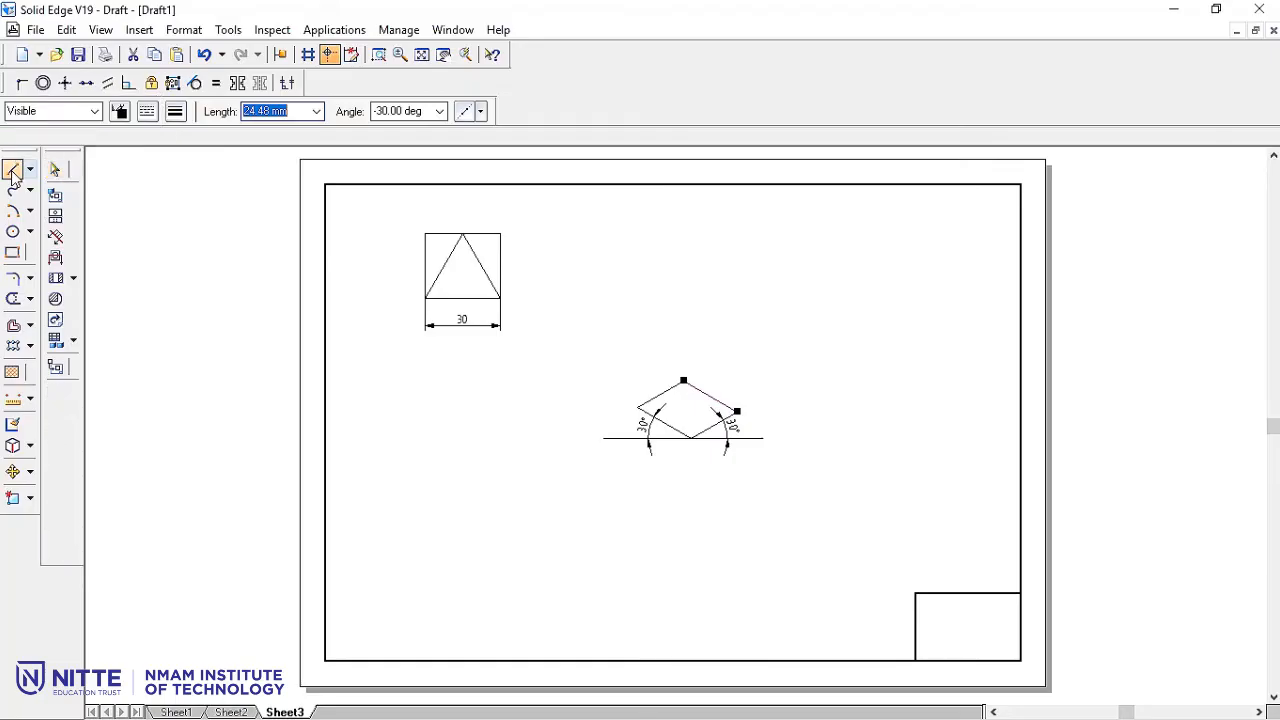
left_click(500, 298)
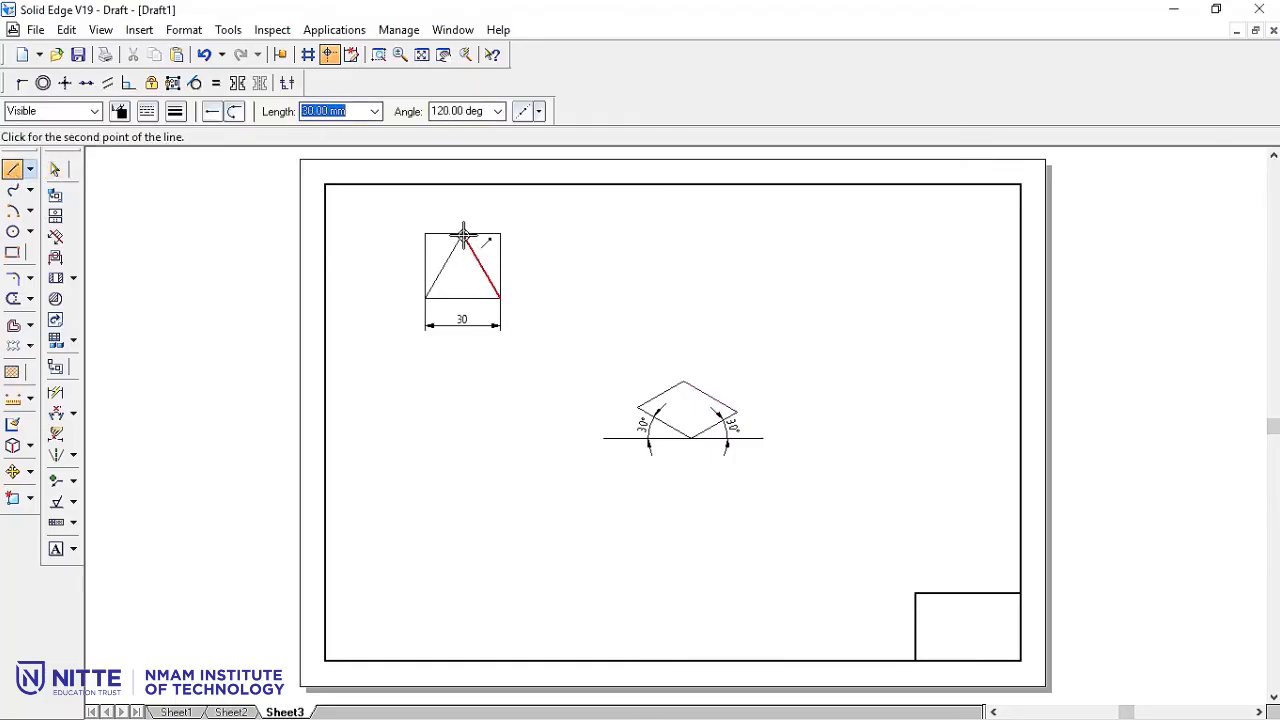
left_click(463, 234)
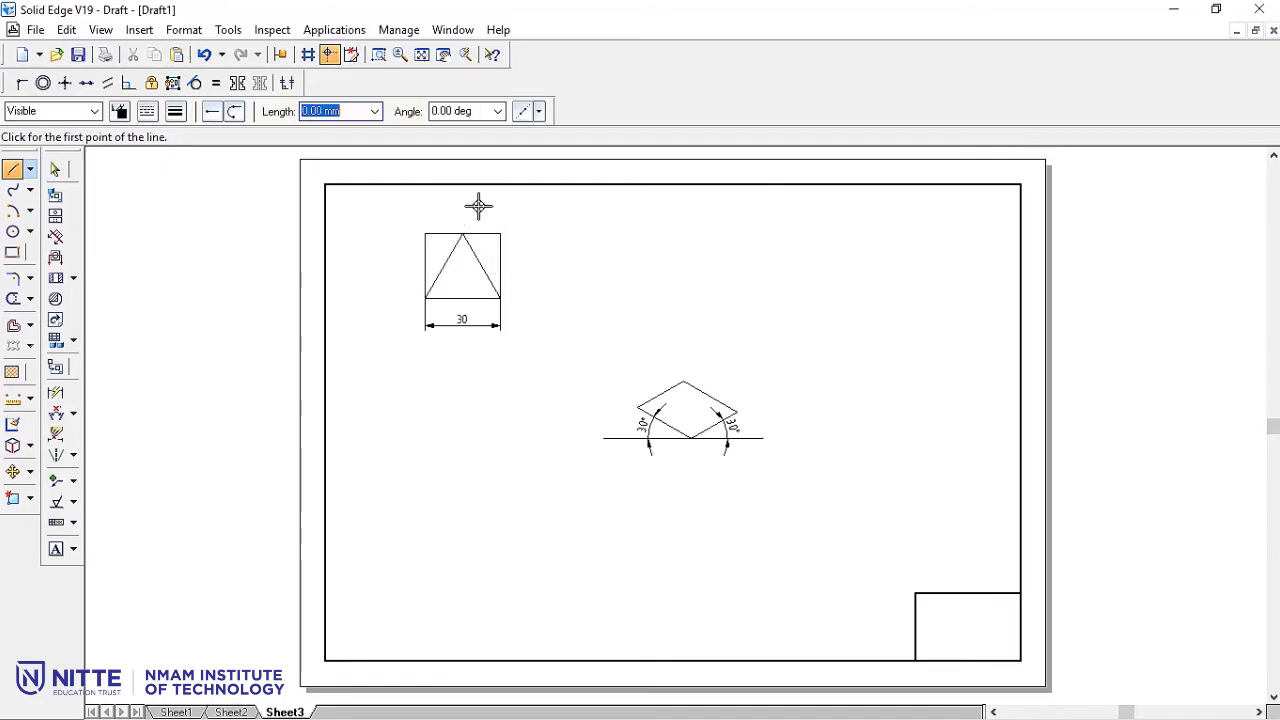
Dimension the horizontal distance between the true-shape triangle's right base corner and its apex, using the Horizontal/Vertical orientation.
left_click(73, 414)
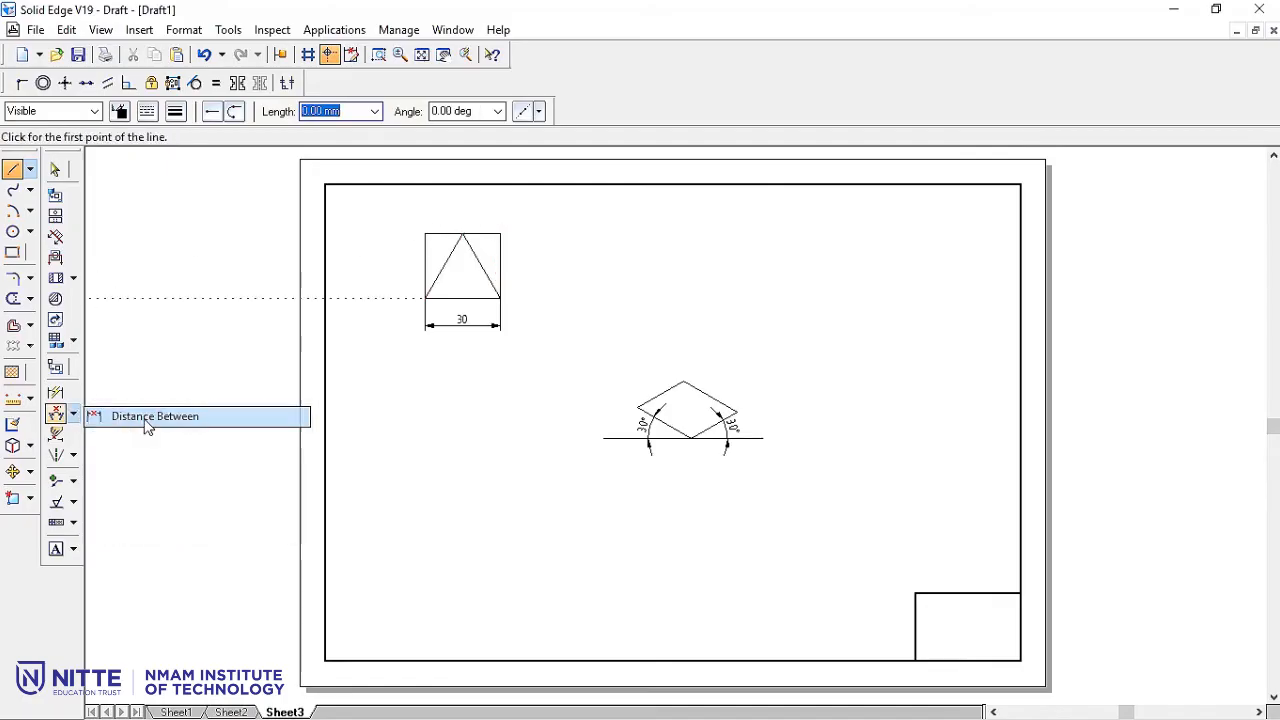
left_click(149, 418)
left_click(497, 296)
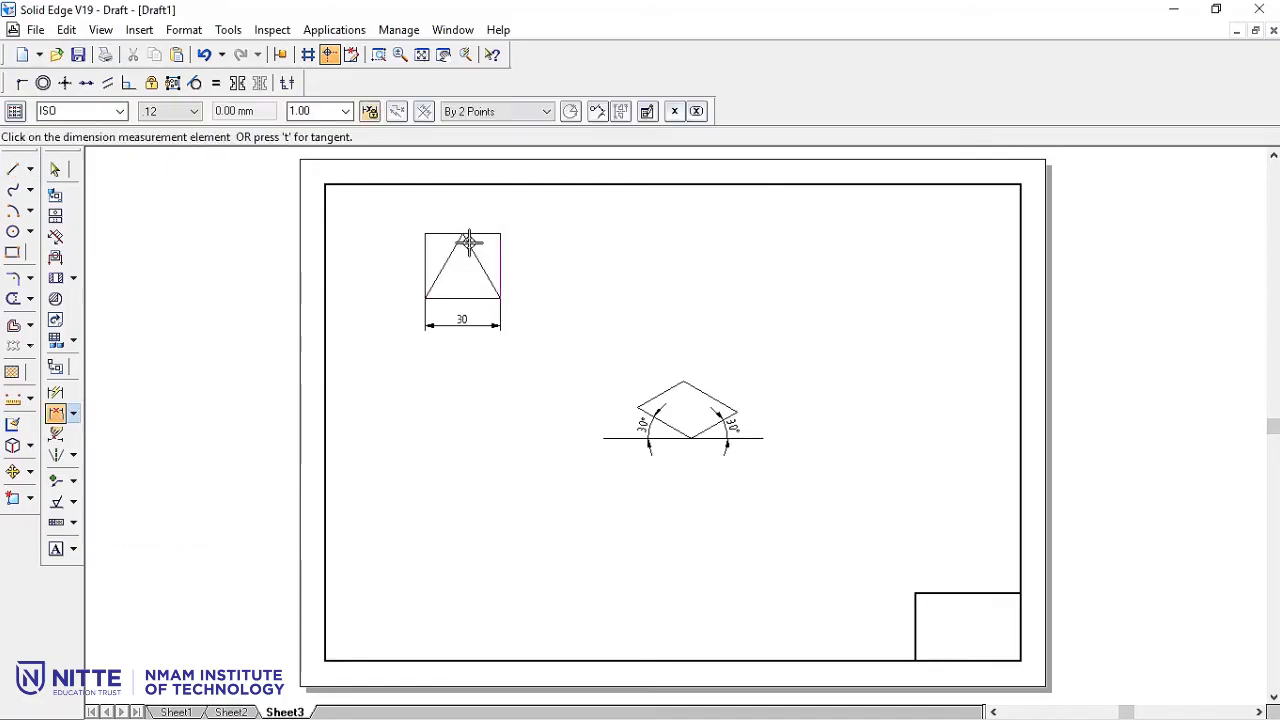
left_click(462, 234)
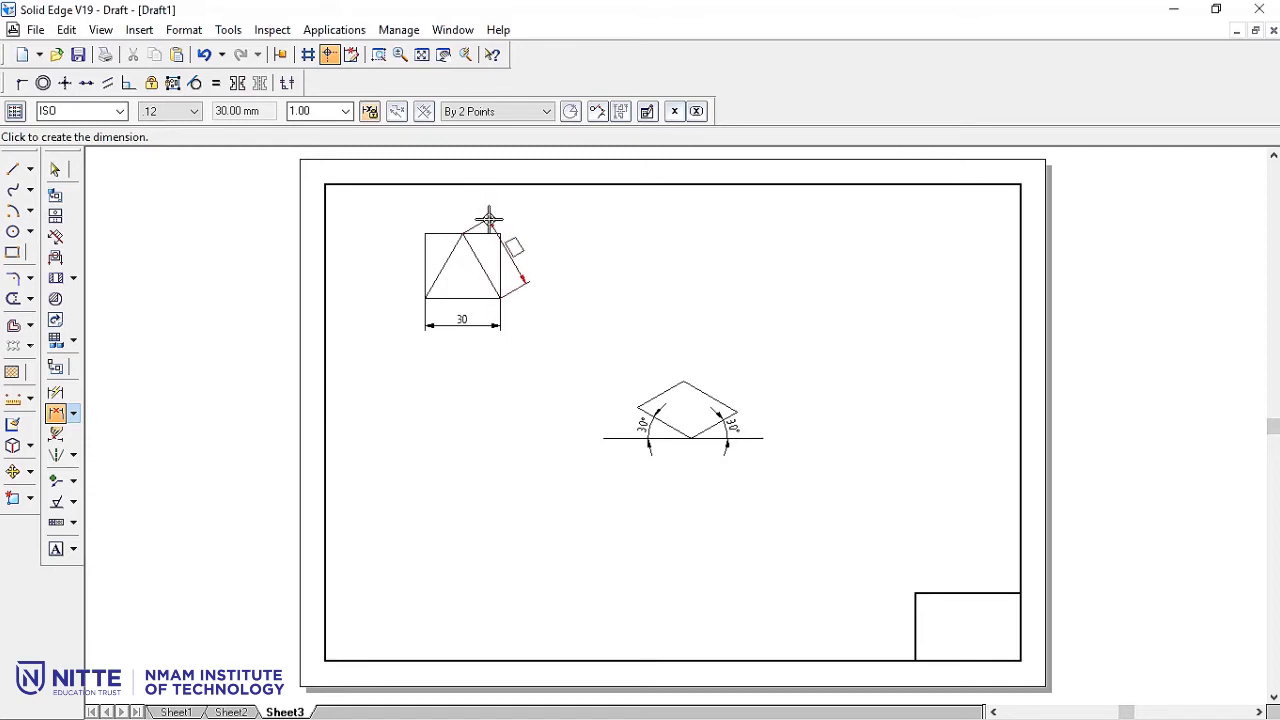
left_click(510, 112)
left_click(509, 126)
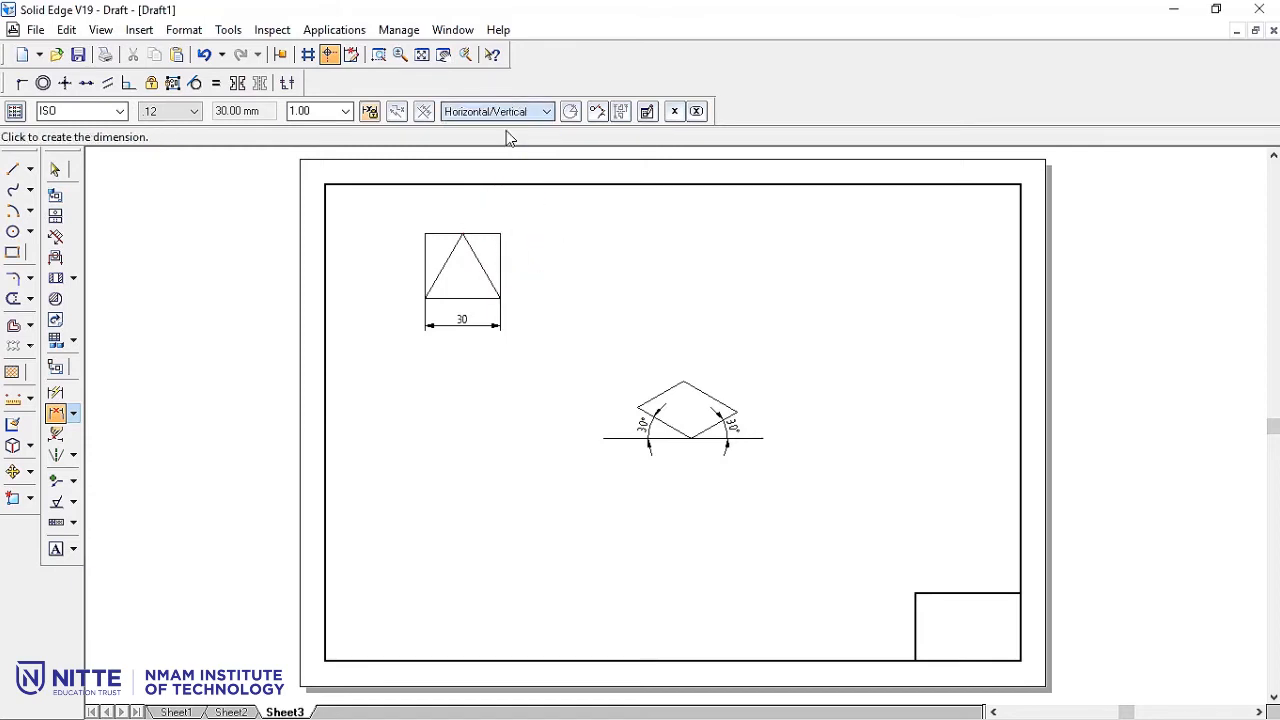
left_click(483, 217)
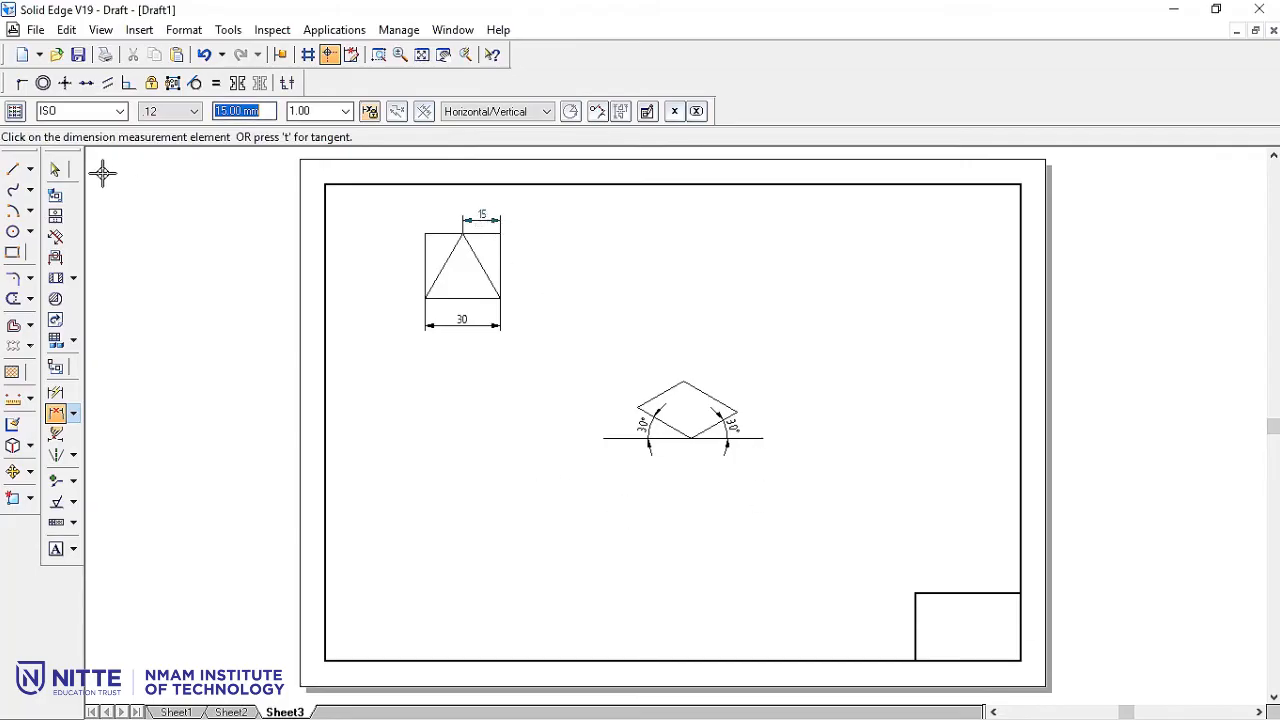
left_click(62, 170)
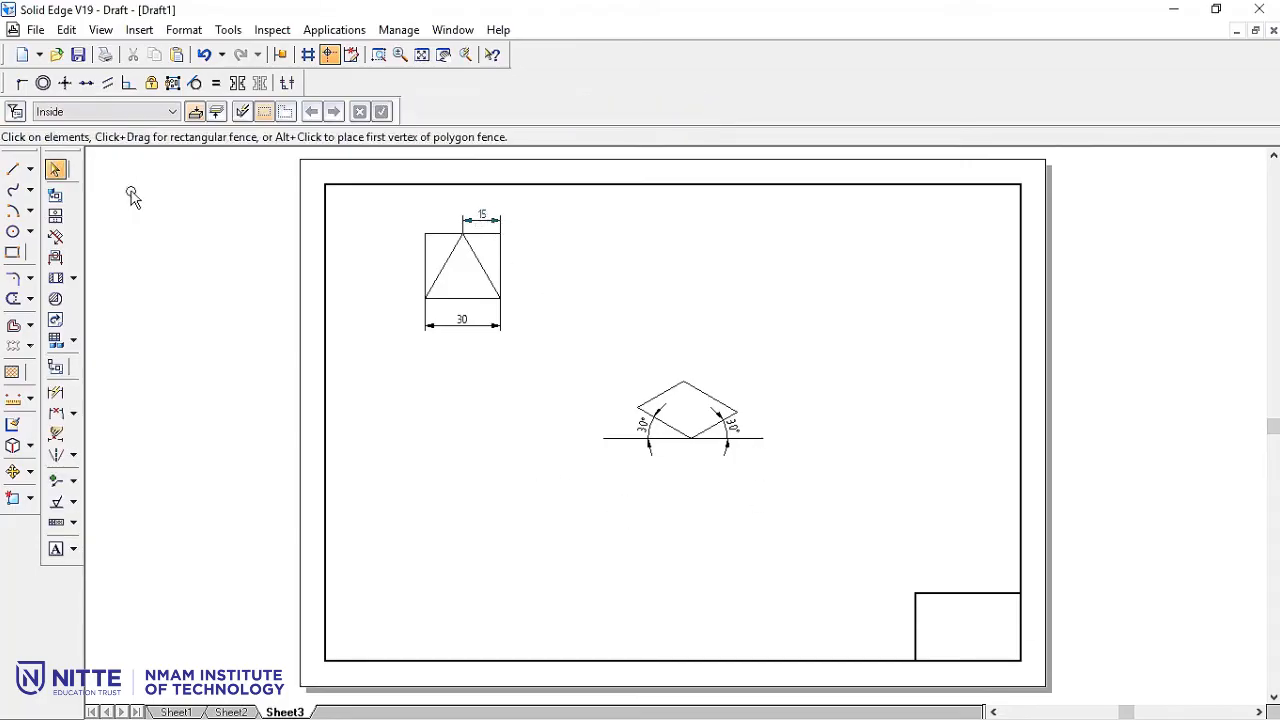
Draw a short arc of radius 15*0.816 mm, centred on the parallelogram's right vertex, crossing its upper-right edge to mark the apex.
left_click(378, 54)
left_click_drag(600, 365, 794, 491)
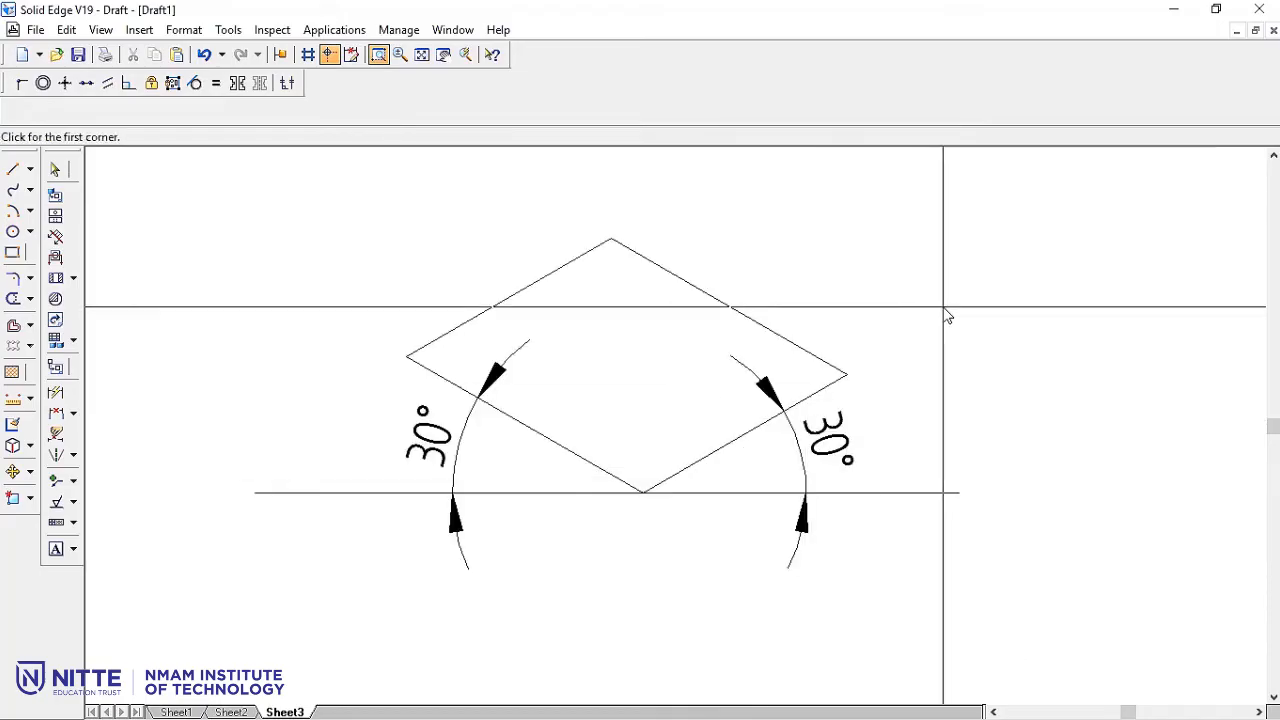
key("Escape")
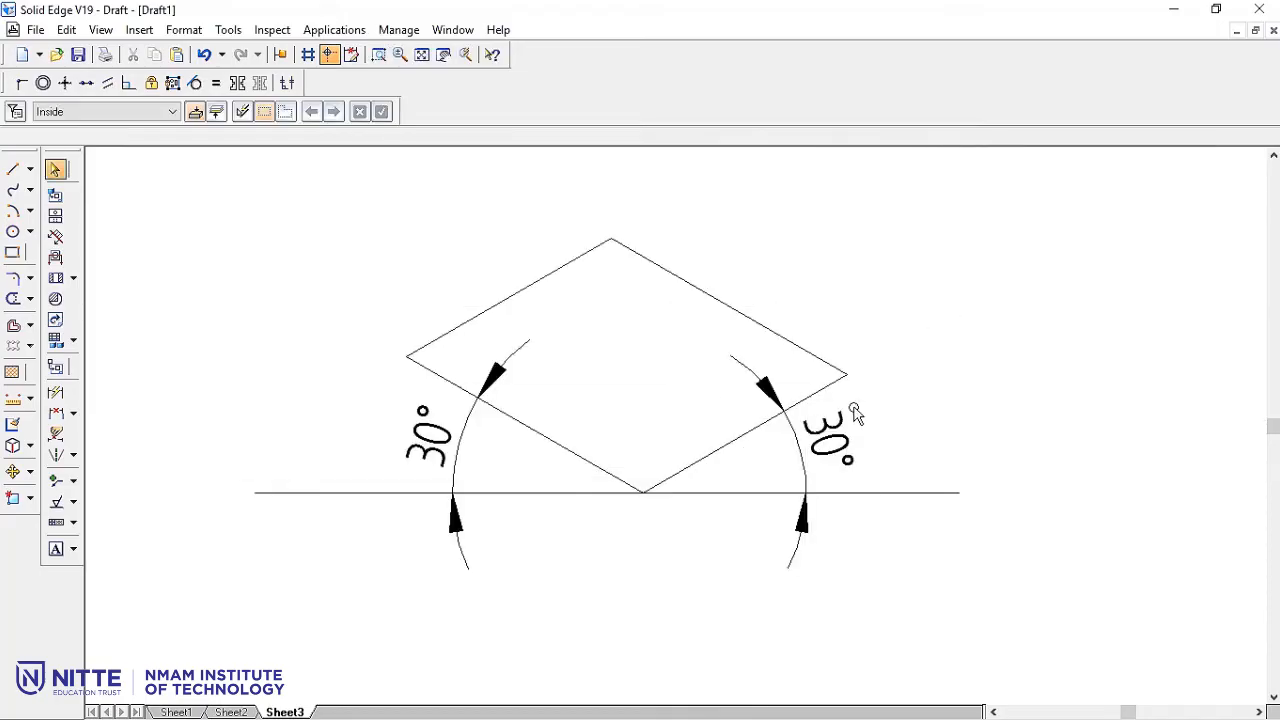
left_click(30, 211)
left_click(88, 257)
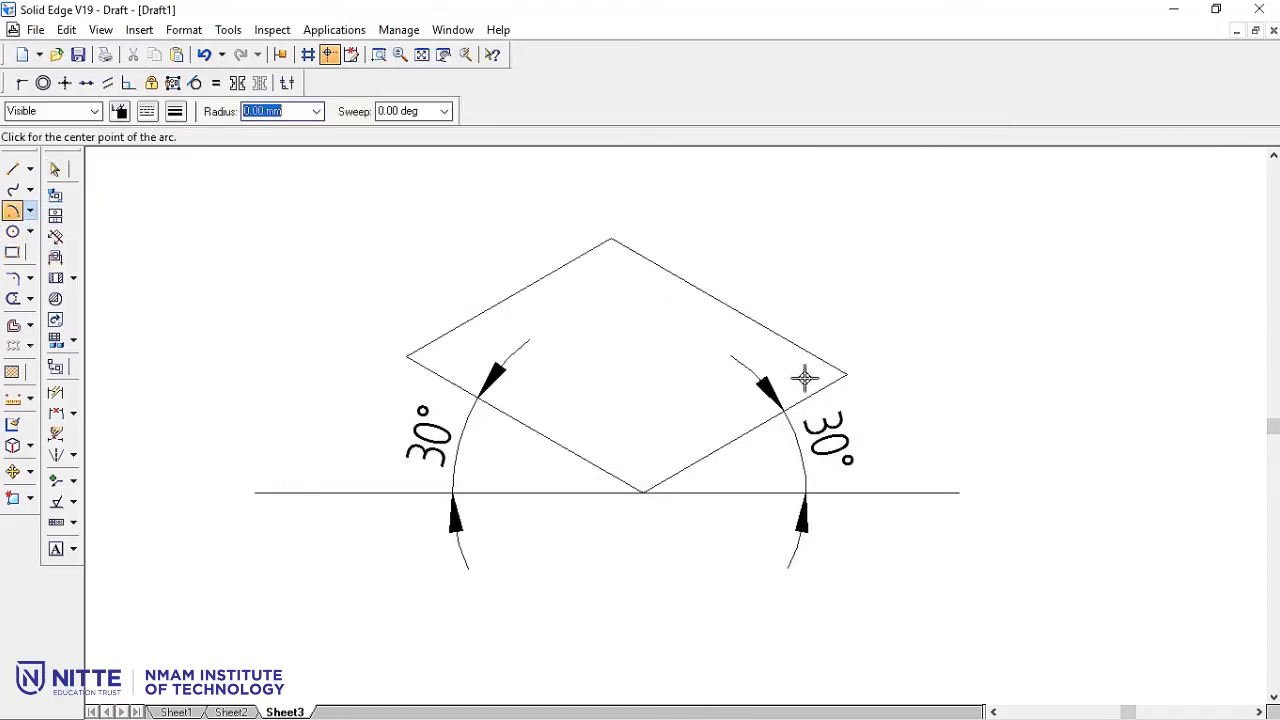
left_click(847, 374)
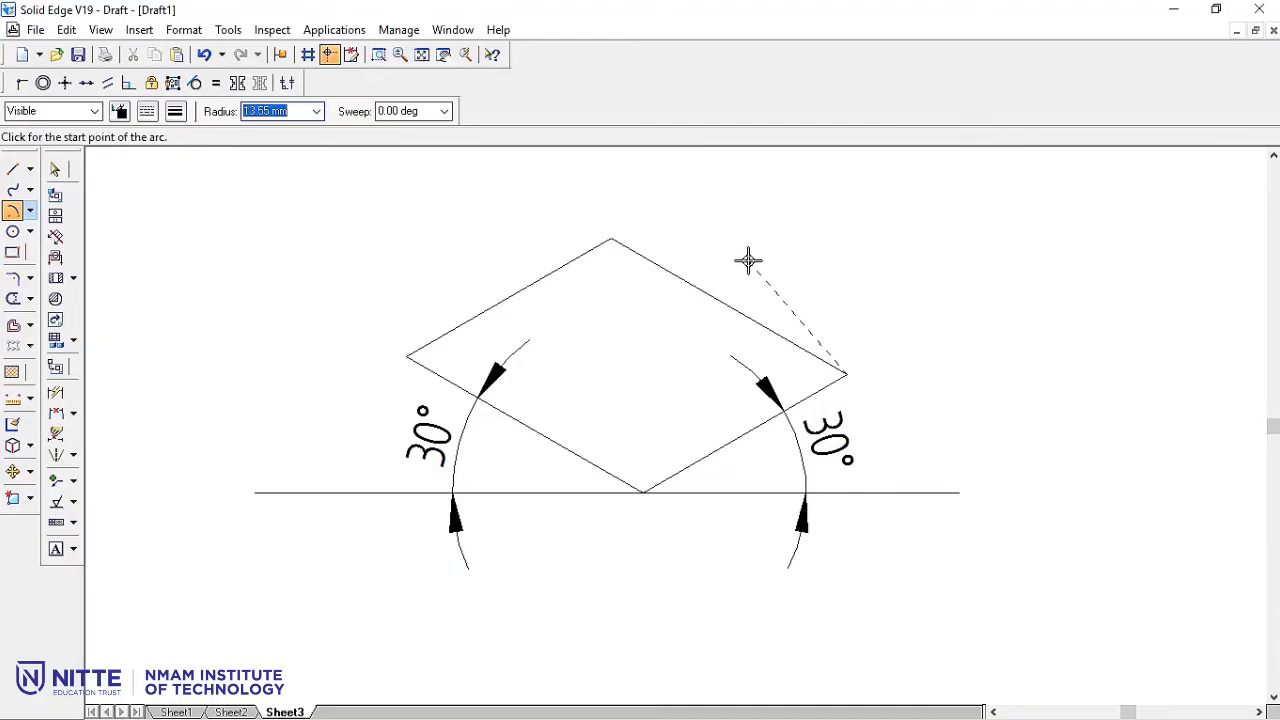
type("15*0.816")
key("Tab")
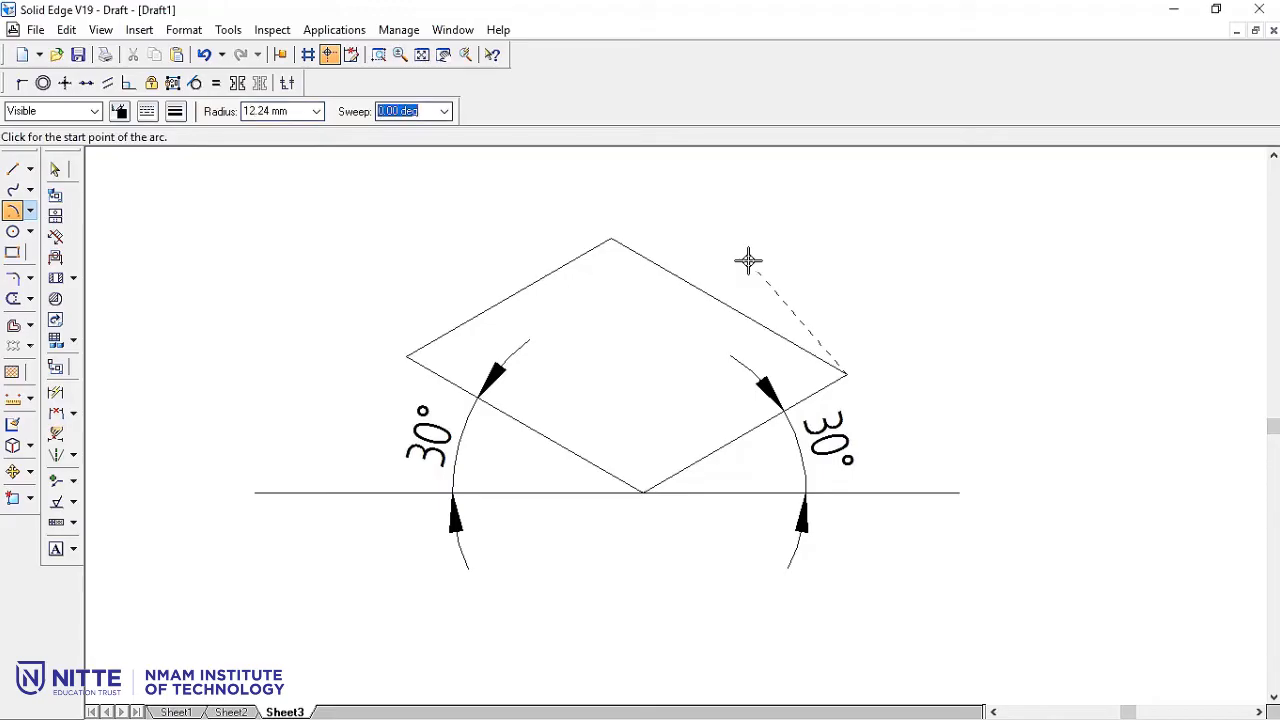
left_click(720, 287)
left_click(730, 288)
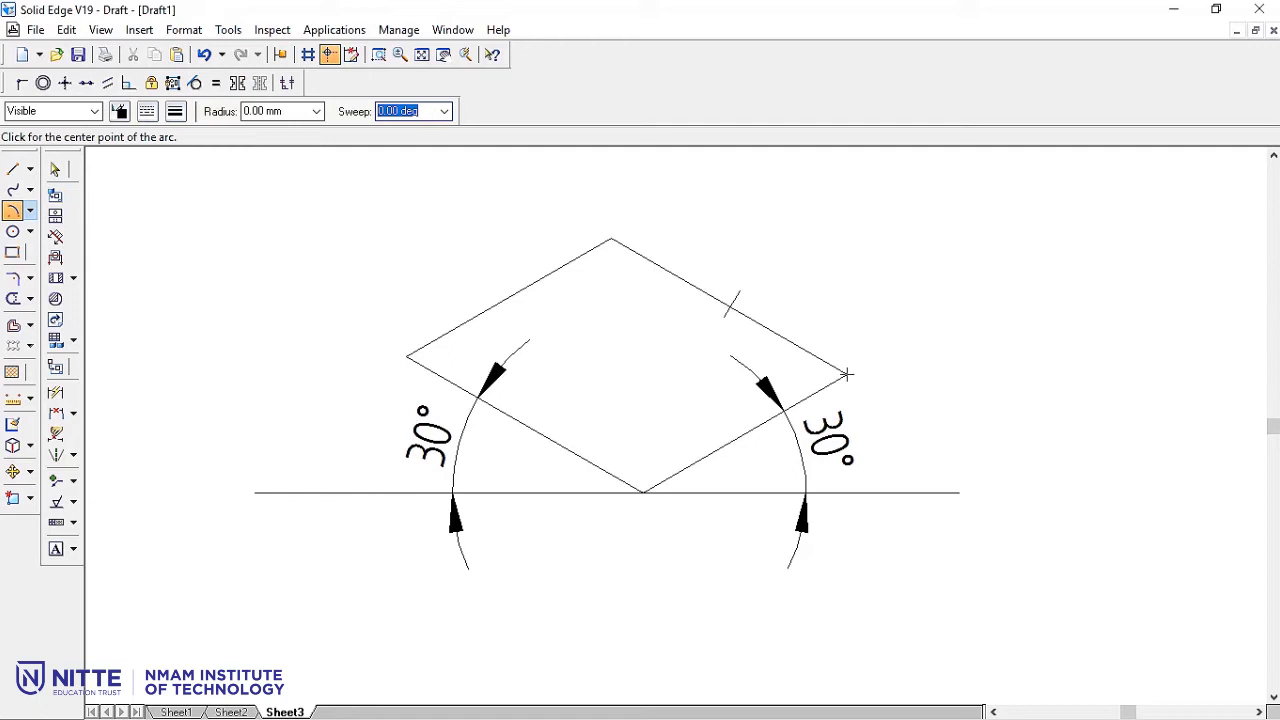
Draw the isometric triangle with 0.4 mm wide lines, joining the parallelogram's left and lower vertices to the arc mark on the upper-right edge.
left_click(13, 169)
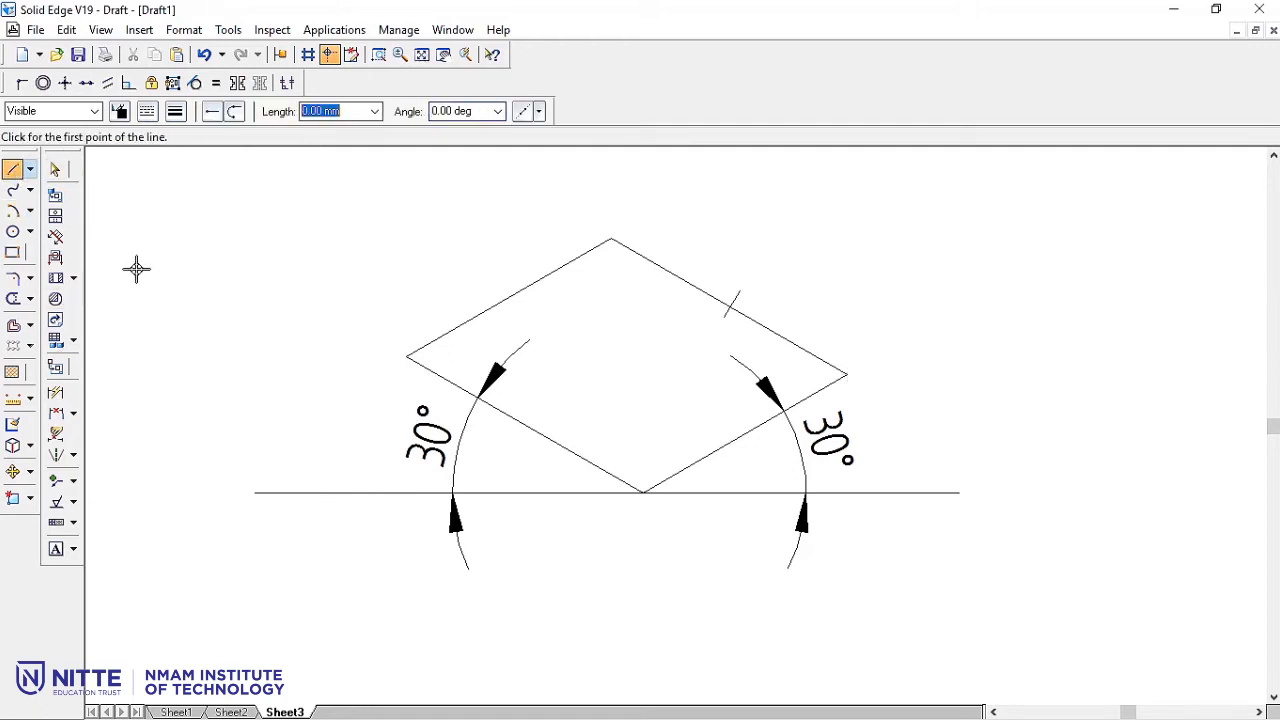
left_click(175, 111)
type("0.4")
key("Return")
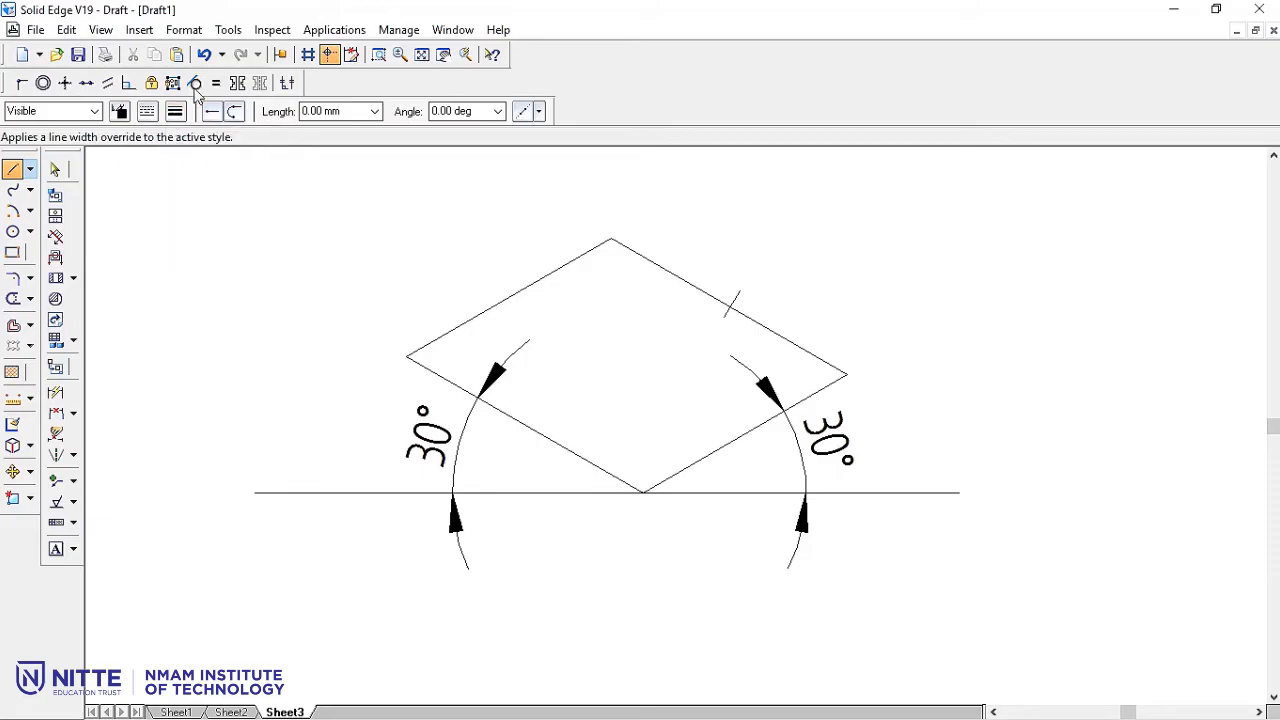
left_click(407, 356)
left_click(644, 492)
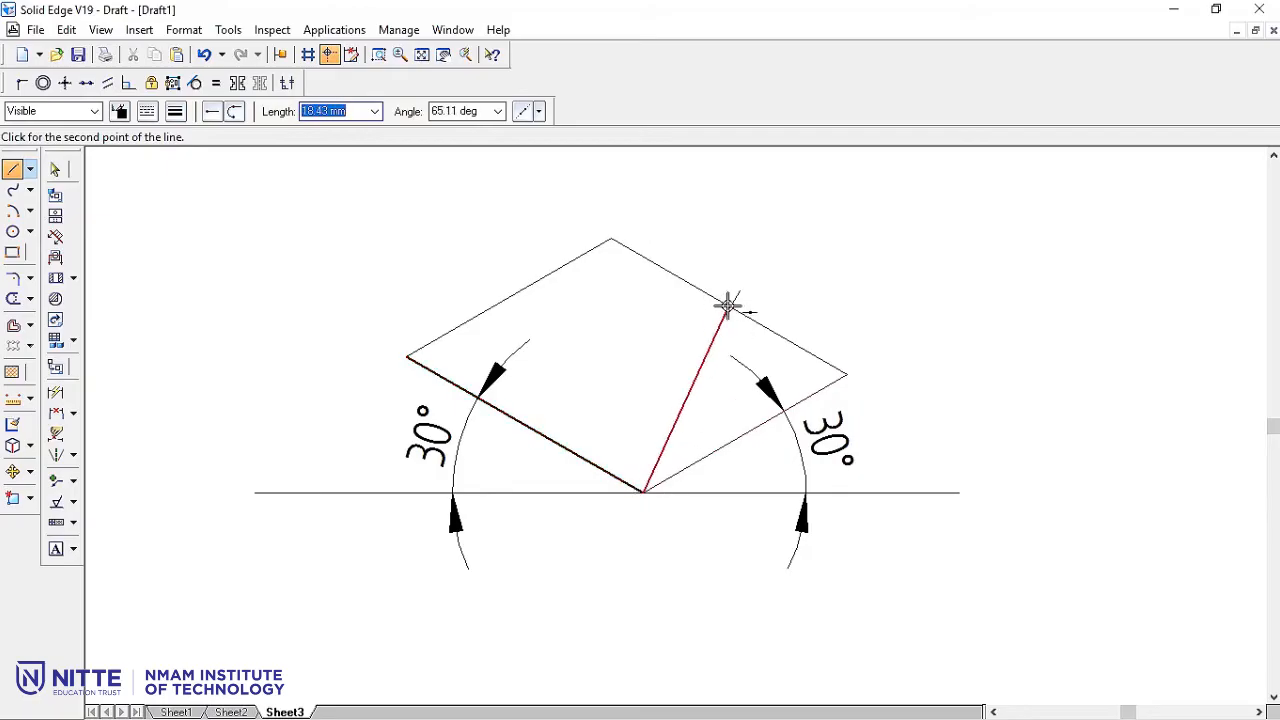
left_click(727, 305)
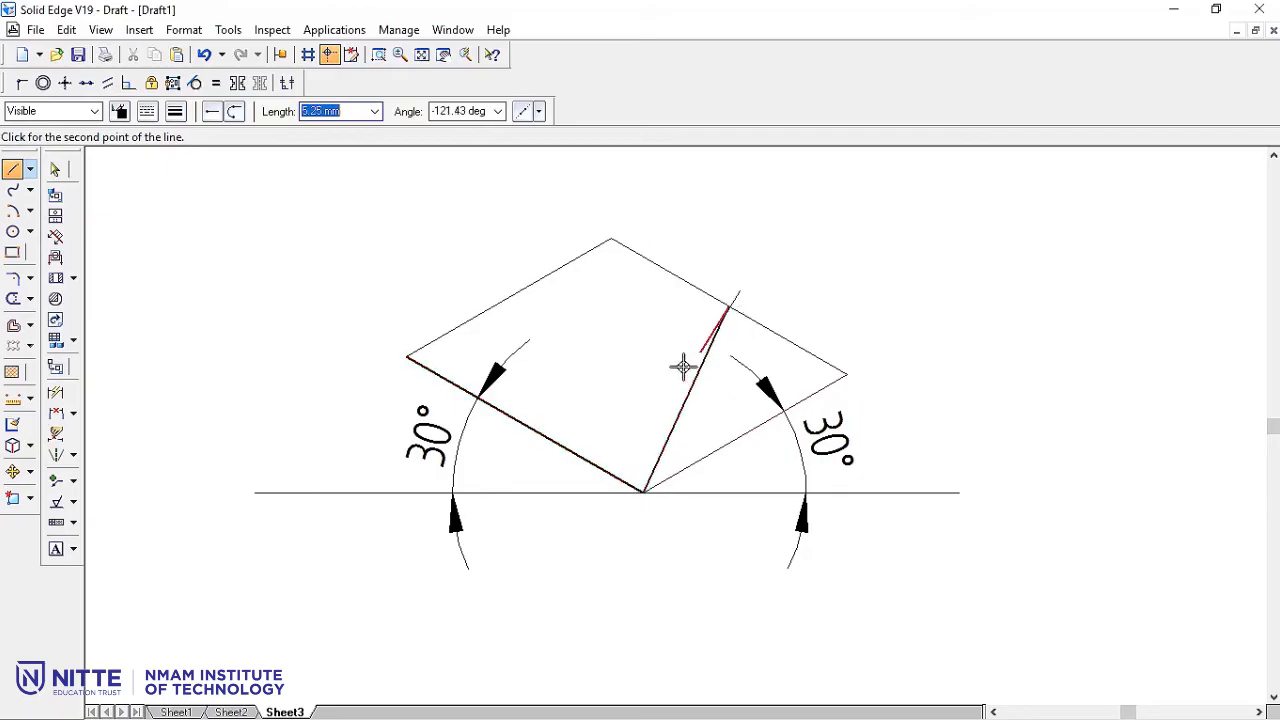
left_click(408, 356)
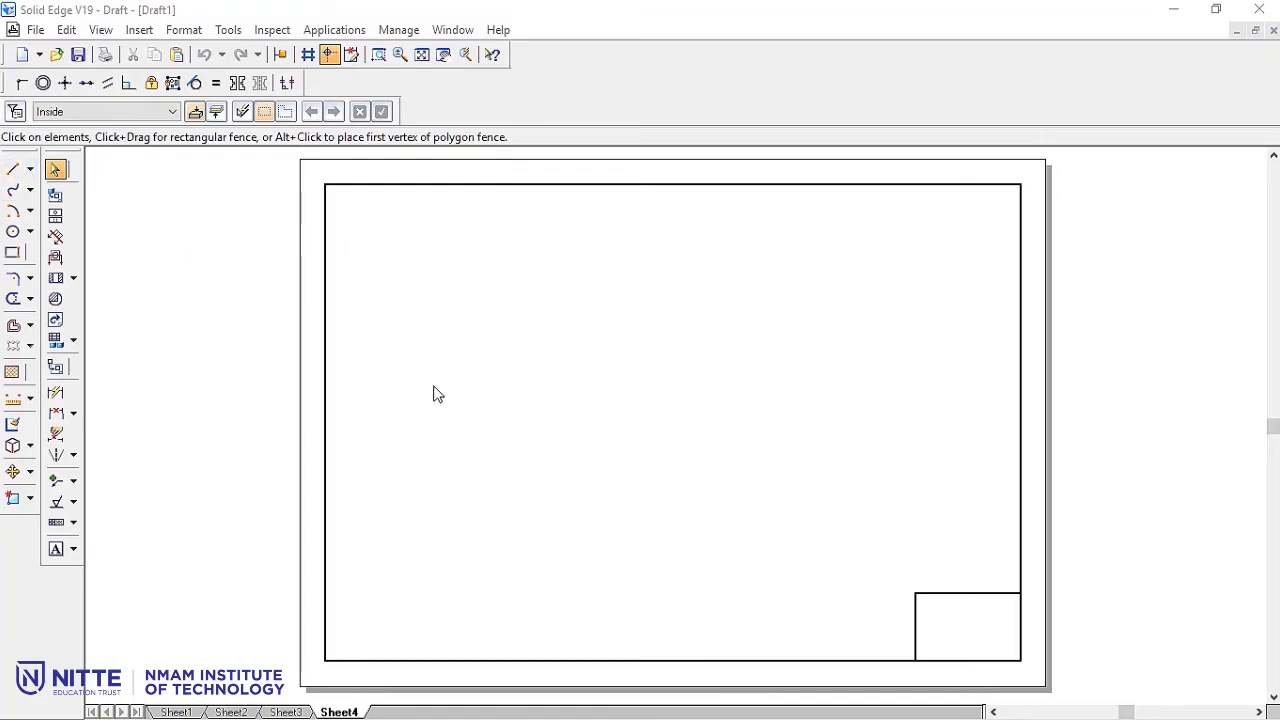
Sketch a closed five-sided outline in the upper-left part of Sheet4, with a horizontal base about 29 mm long.
left_click(13, 171)
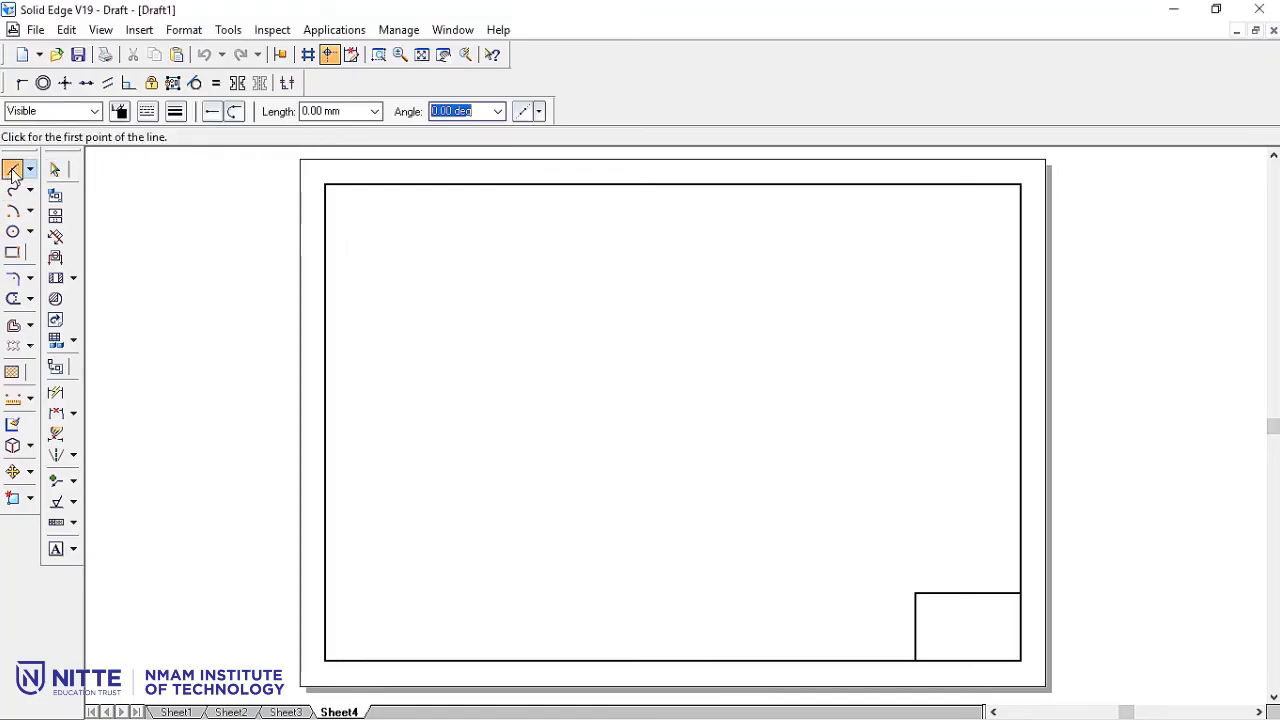
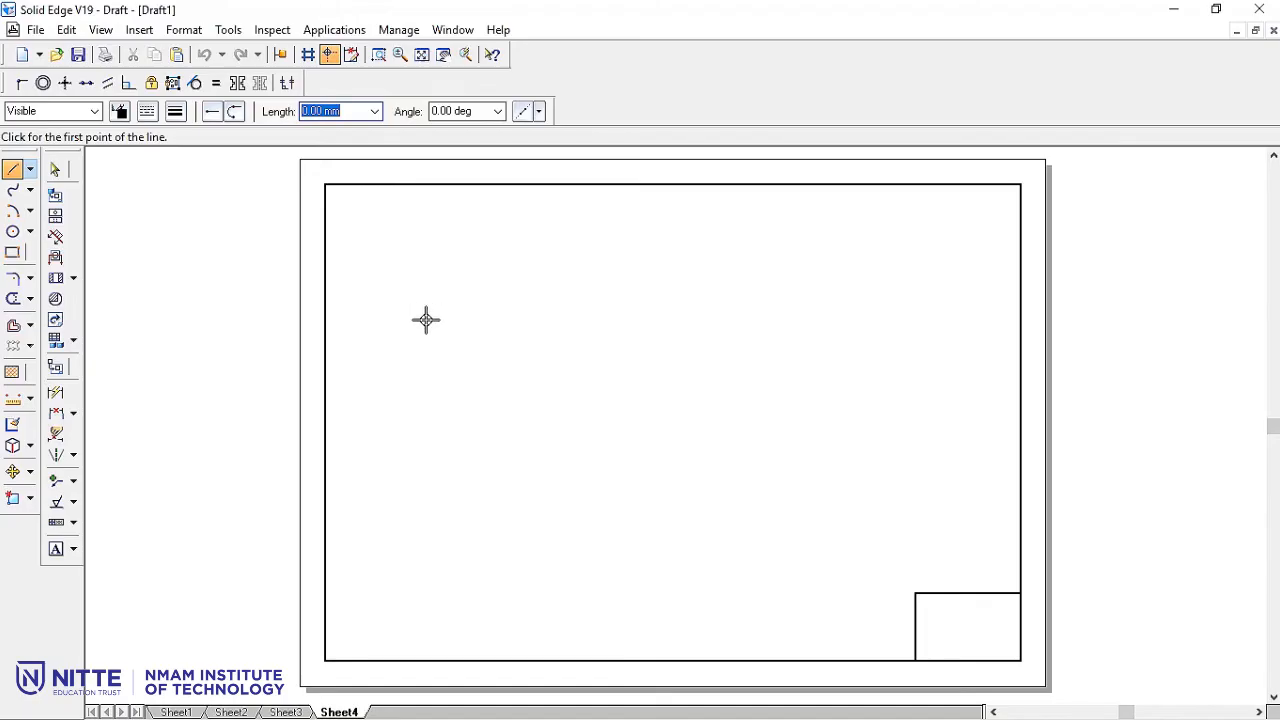
left_click(423, 316)
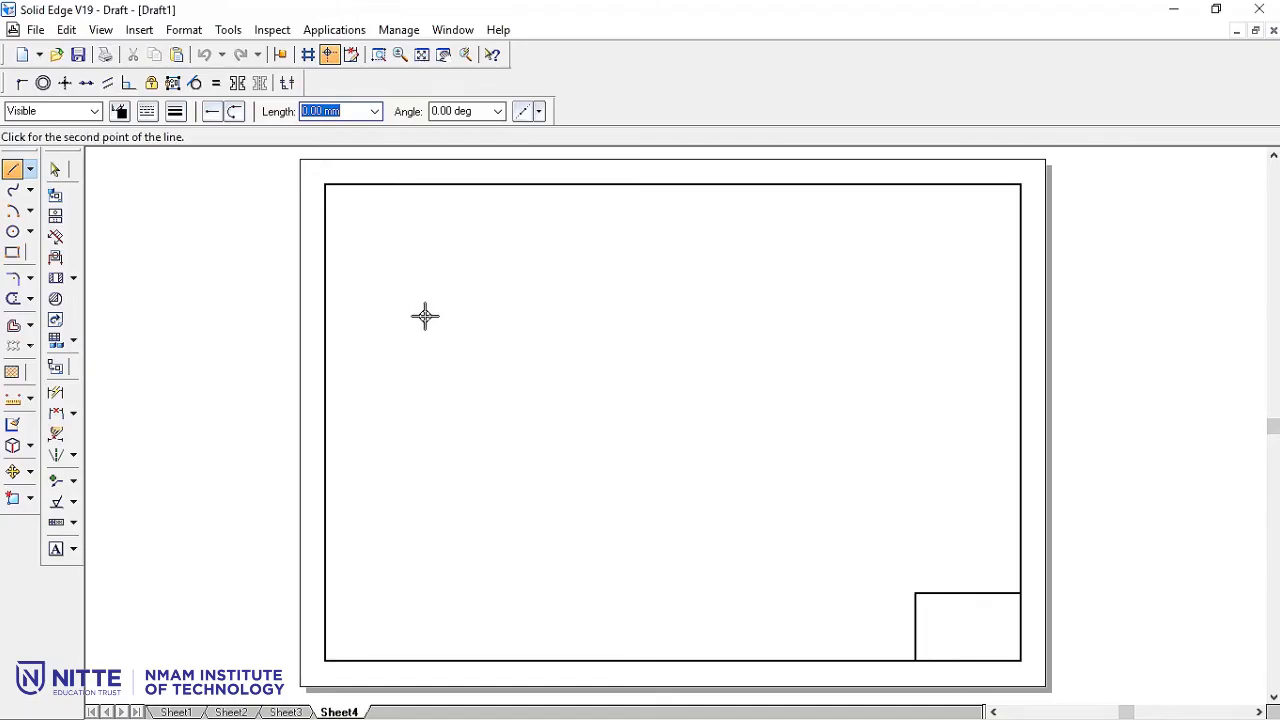
left_click(496, 316)
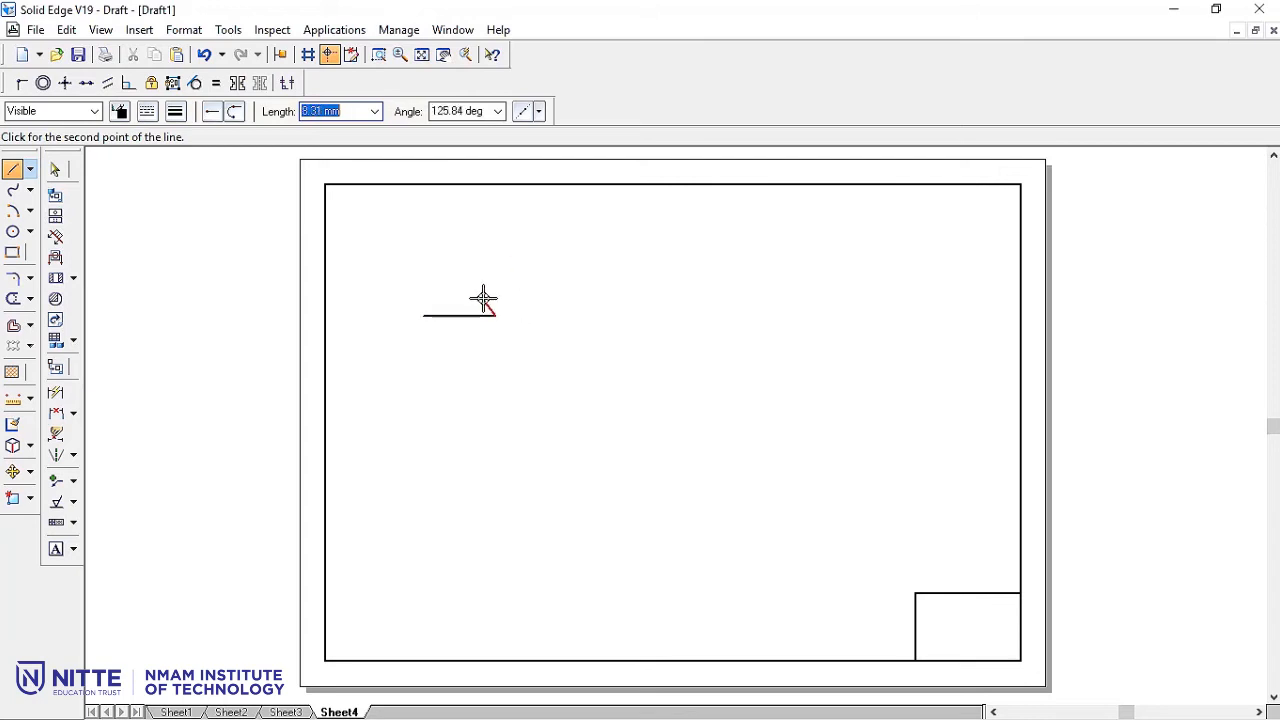
left_click(517, 242)
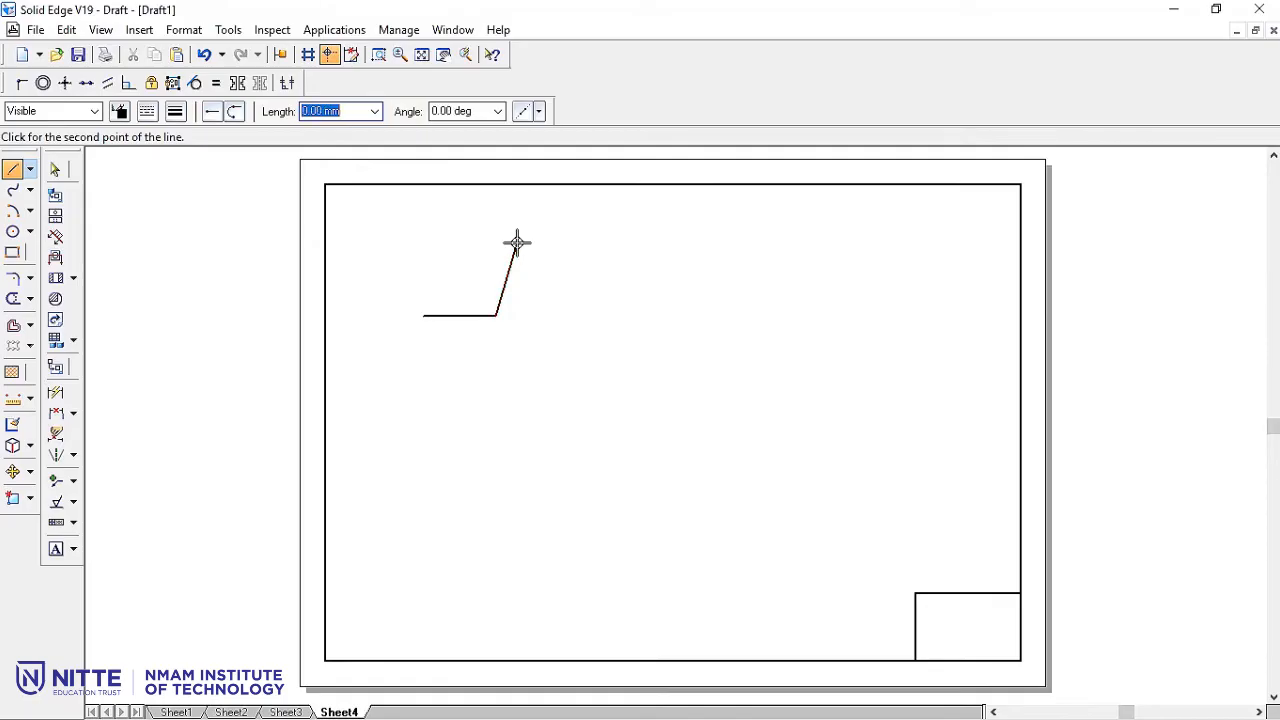
left_click(461, 192)
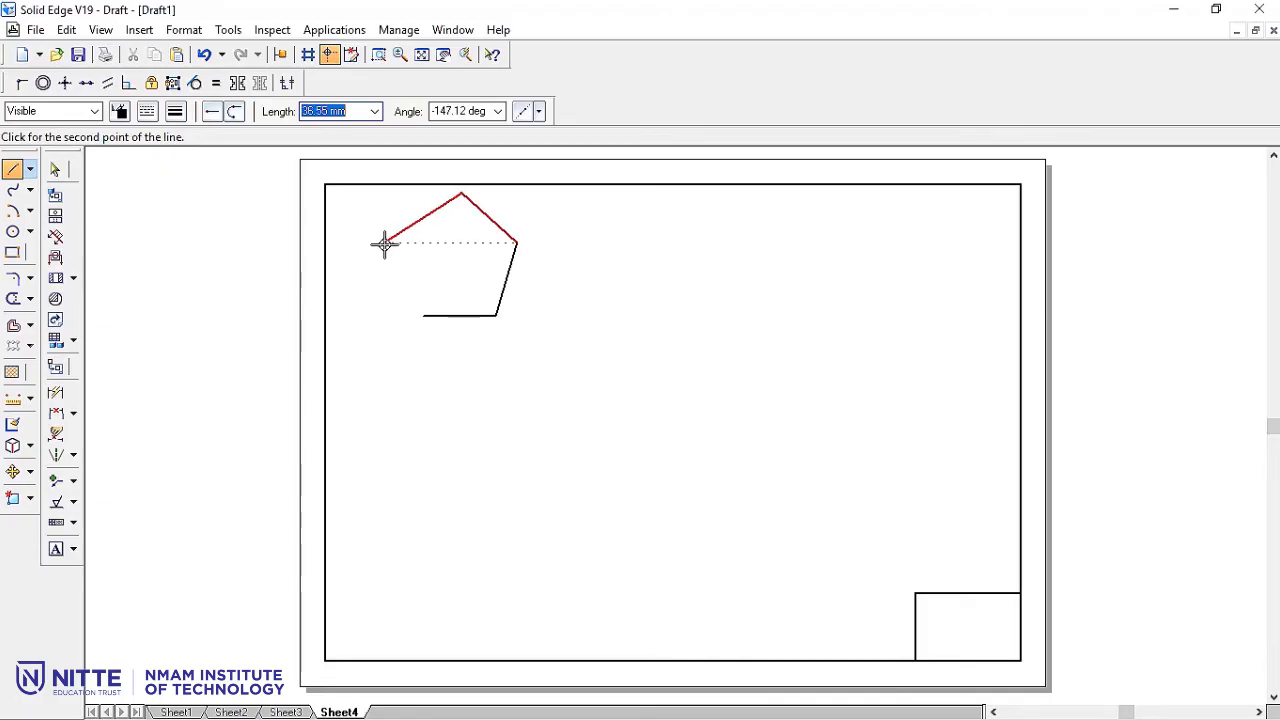
left_click(384, 243)
left_click(422, 315)
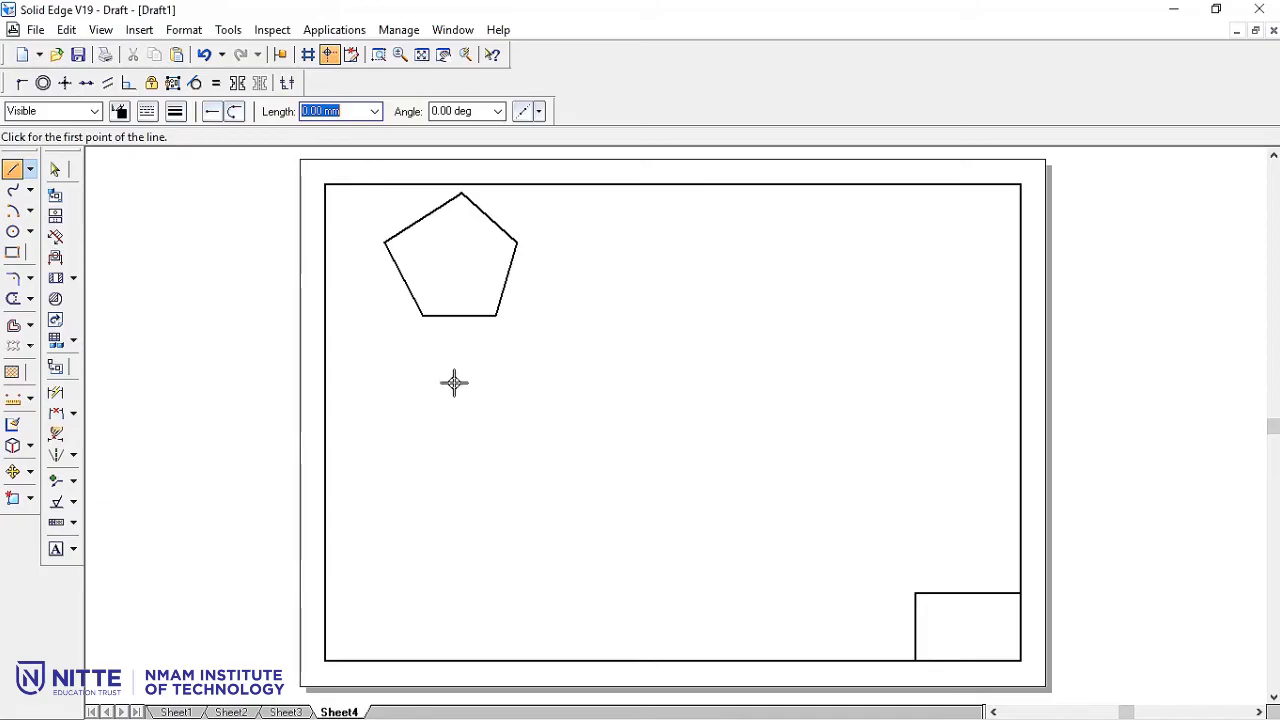
Dimension the pentagon's base below the edge and set its length to 30 mm.
left_click(55, 393)
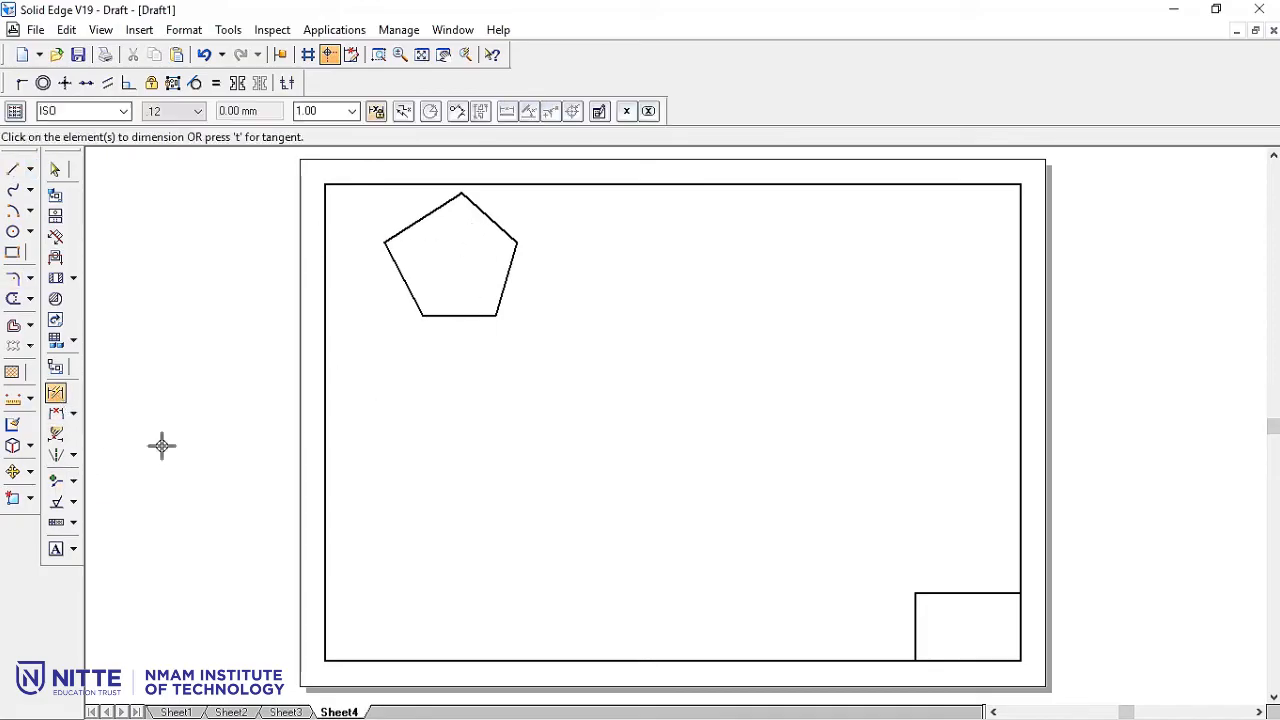
left_click(449, 316)
left_click(455, 340)
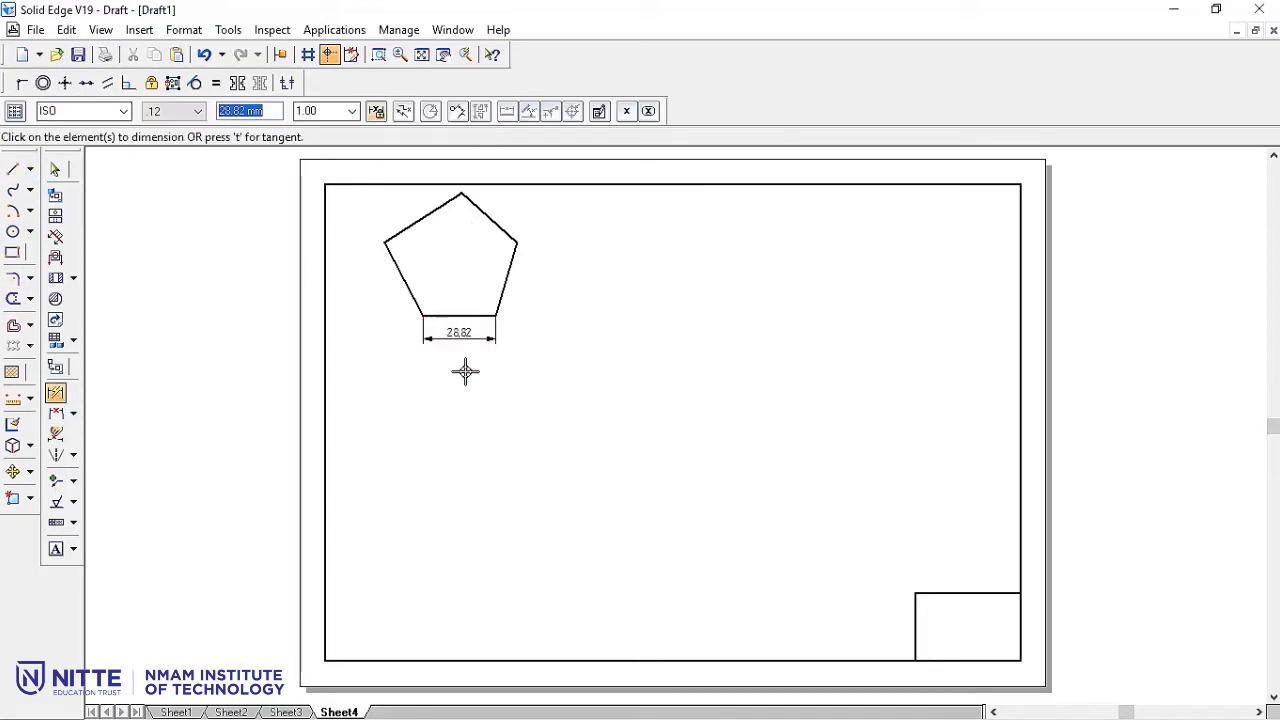
type("30")
key("Return")
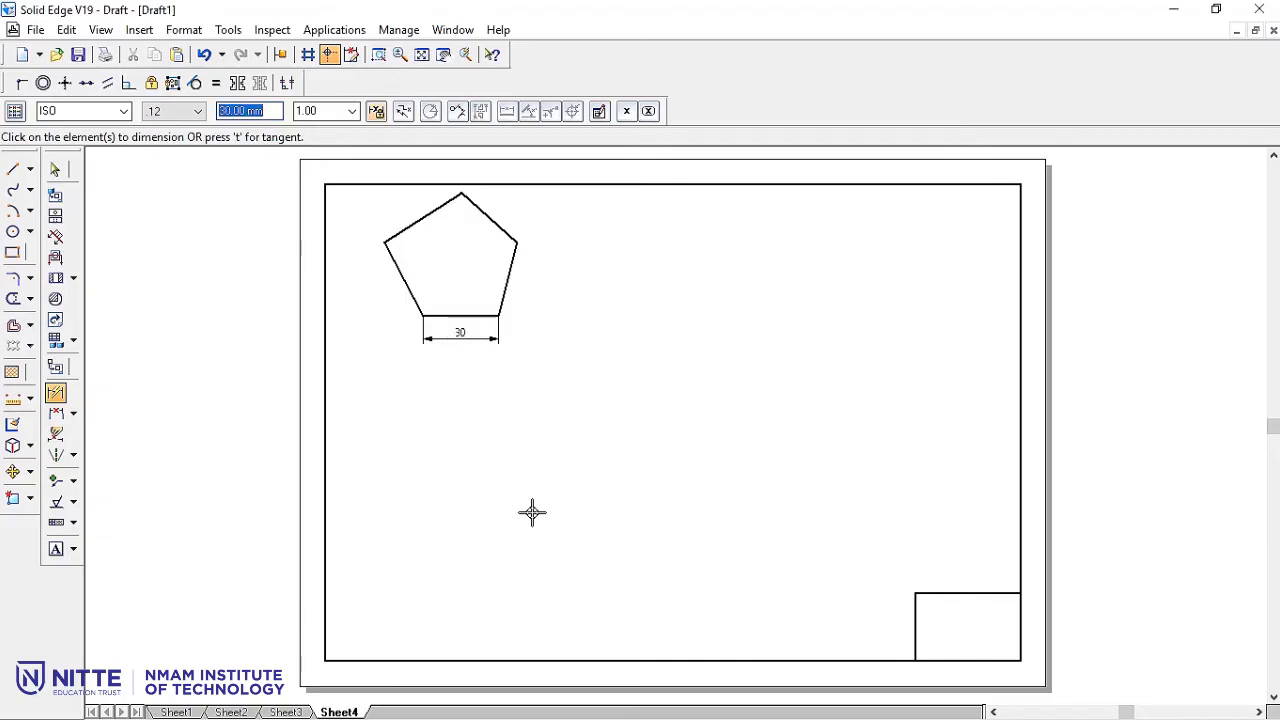
Add an angle dimension between the pentagon's base and its lower-right side, and set it to 108 degrees.
left_click(73, 413)
left_click(155, 438)
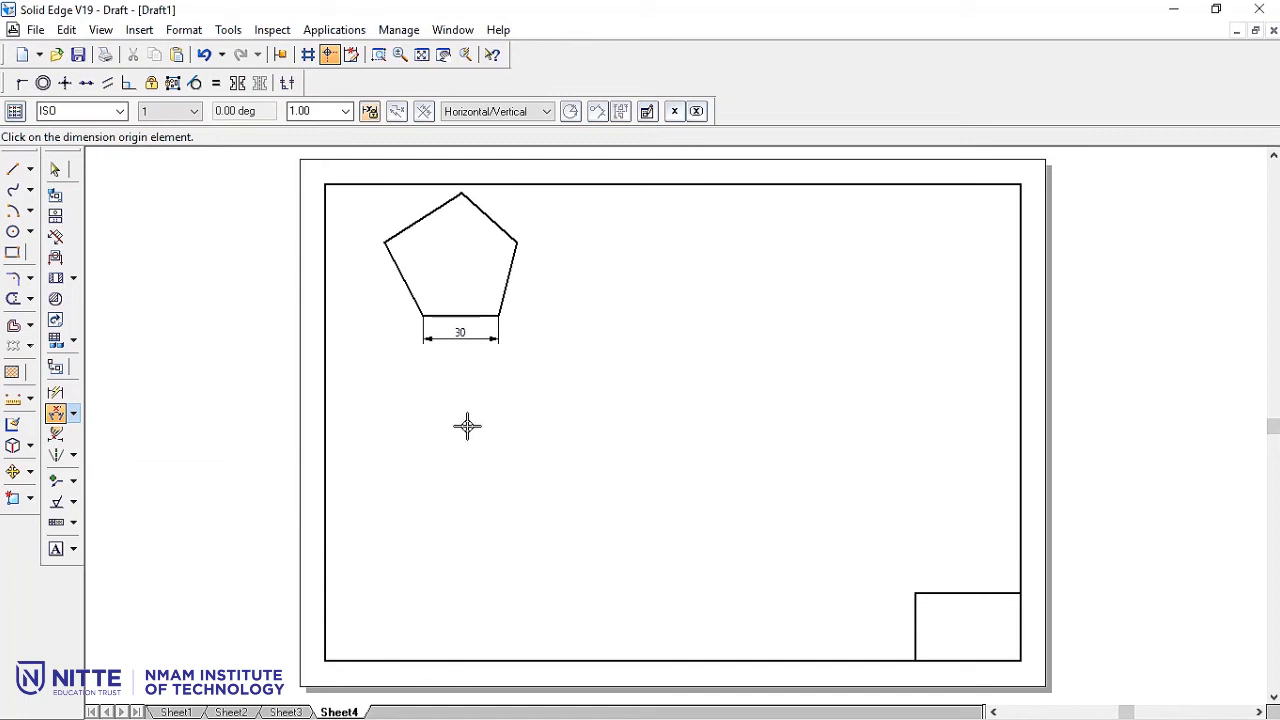
left_click(486, 315)
left_click(498, 305)
left_click(486, 294)
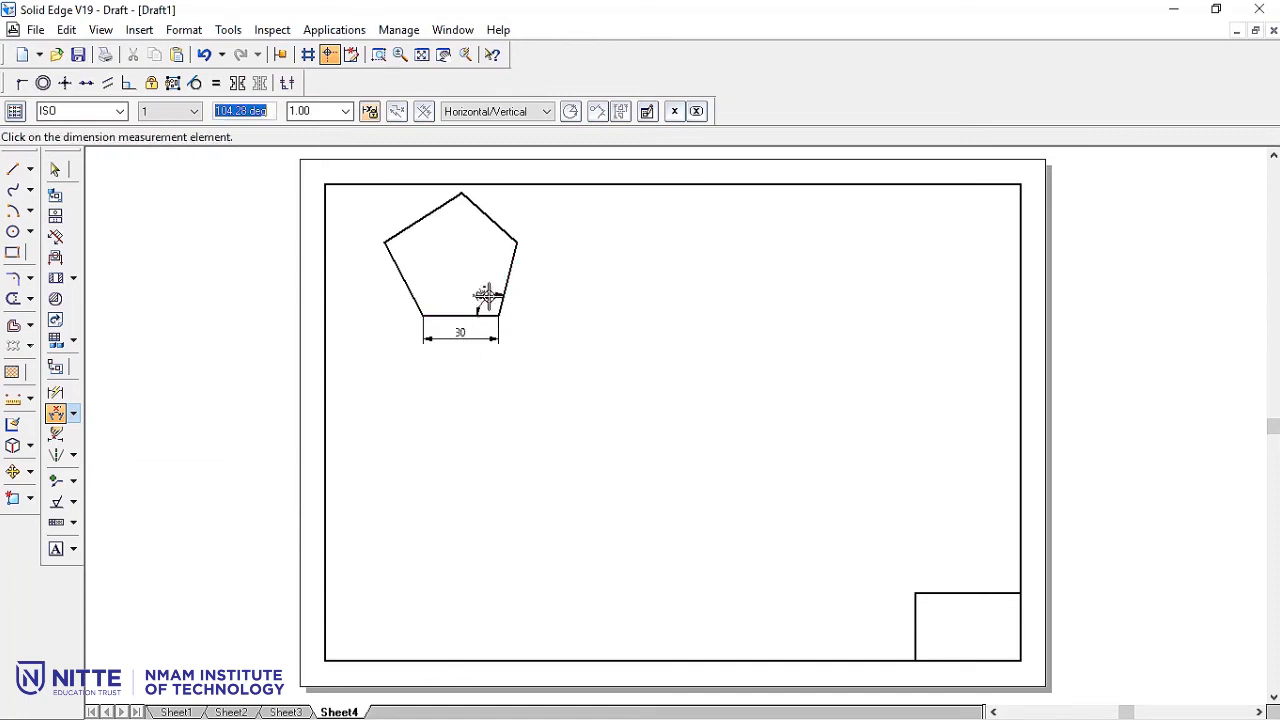
type("10")
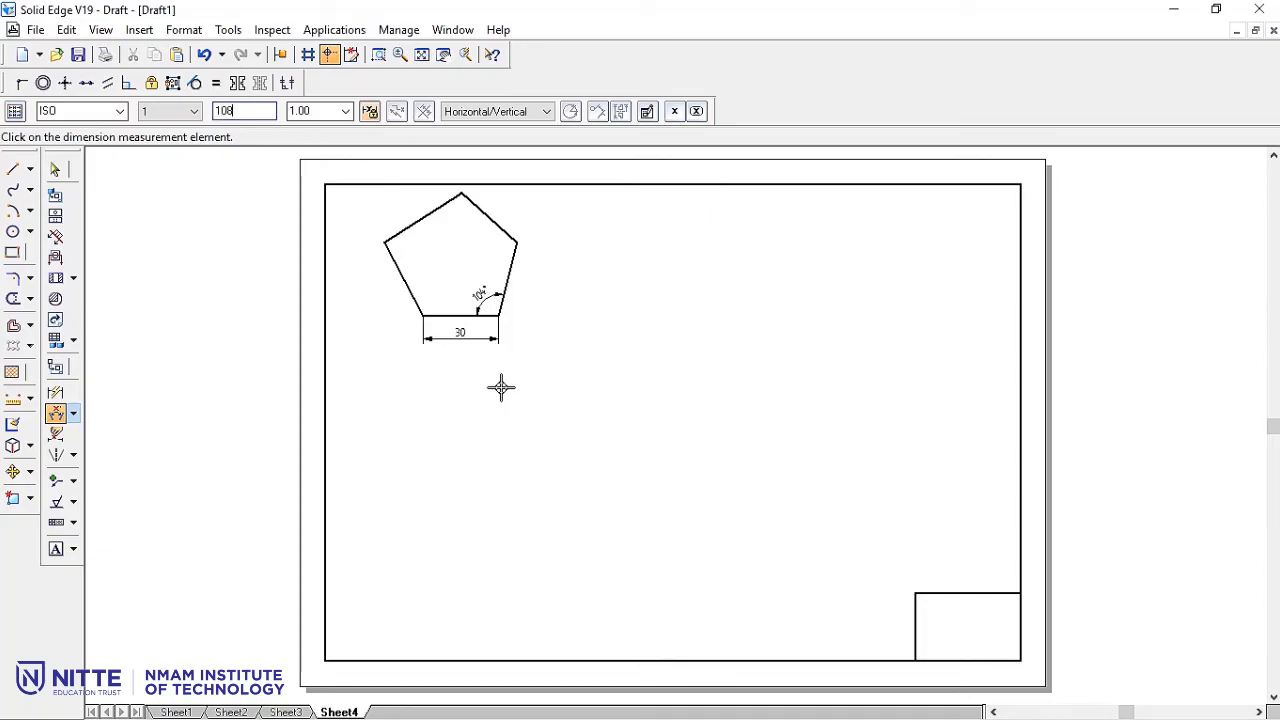
type("8")
key("Return")
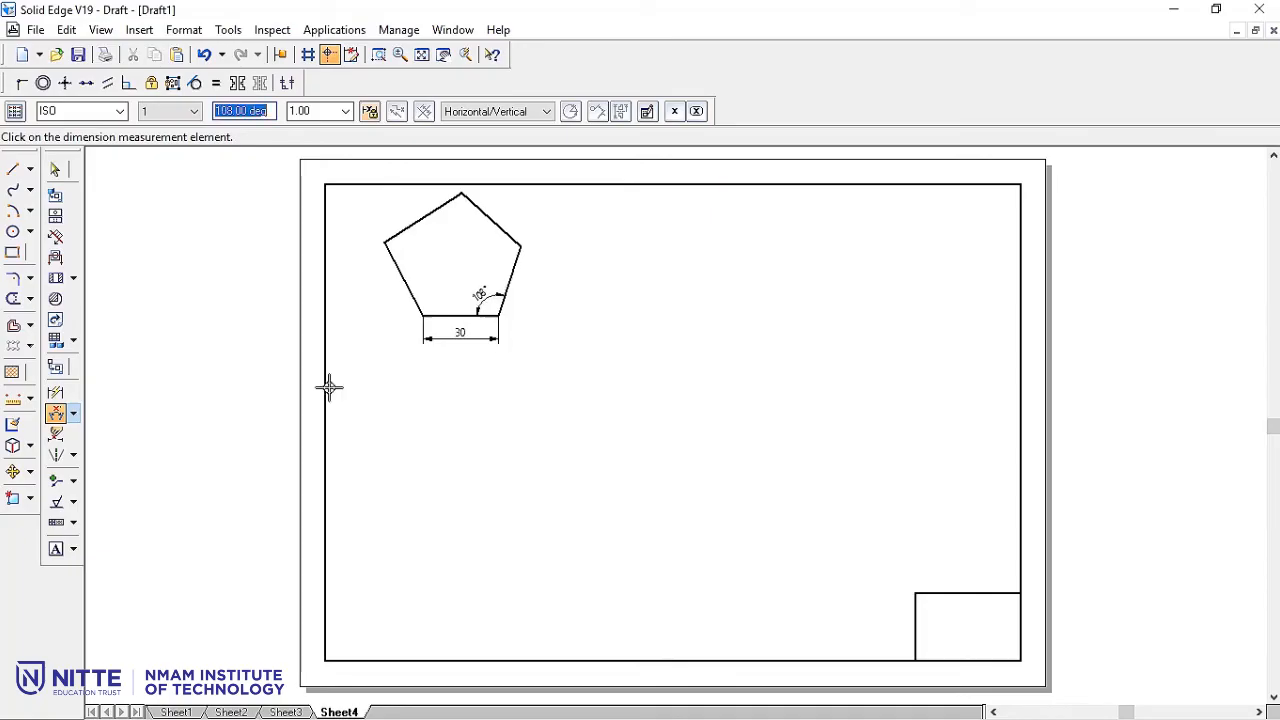
Dimension the angle between the pentagon's base and its lower-left side and set it to 108 degrees.
left_click(55, 414)
left_click(444, 315)
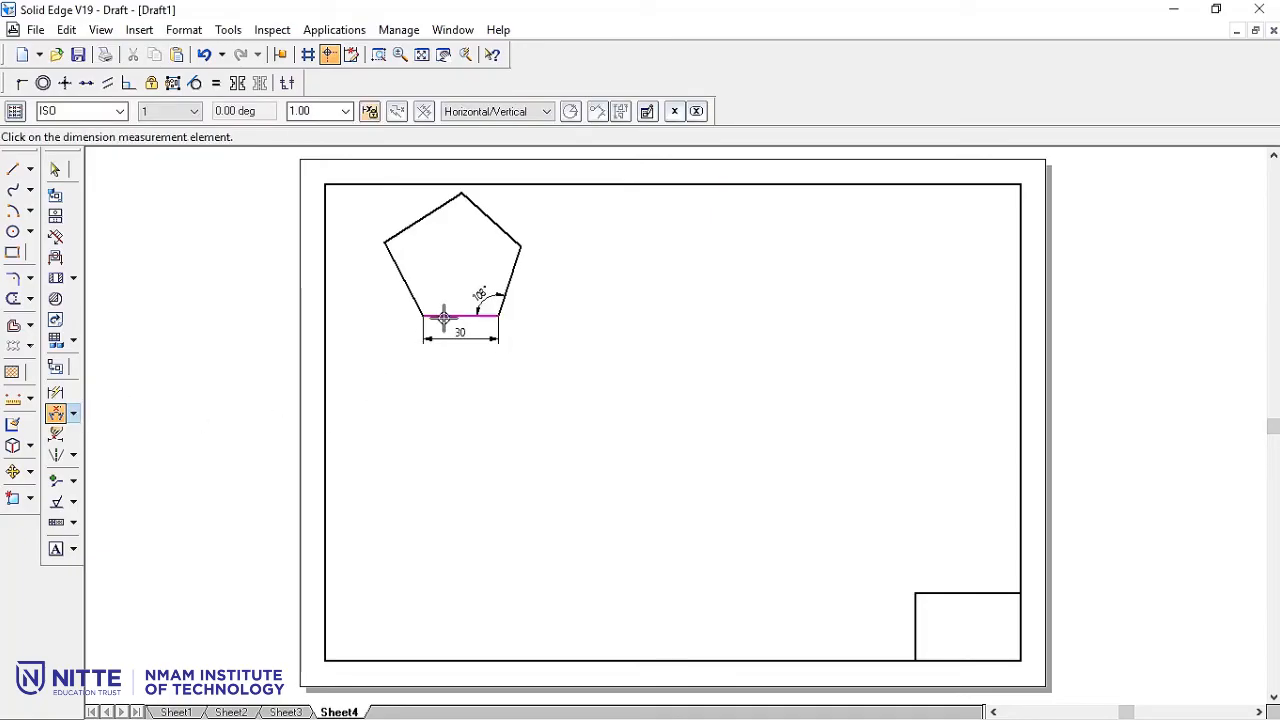
left_click(419, 303)
left_click(428, 295)
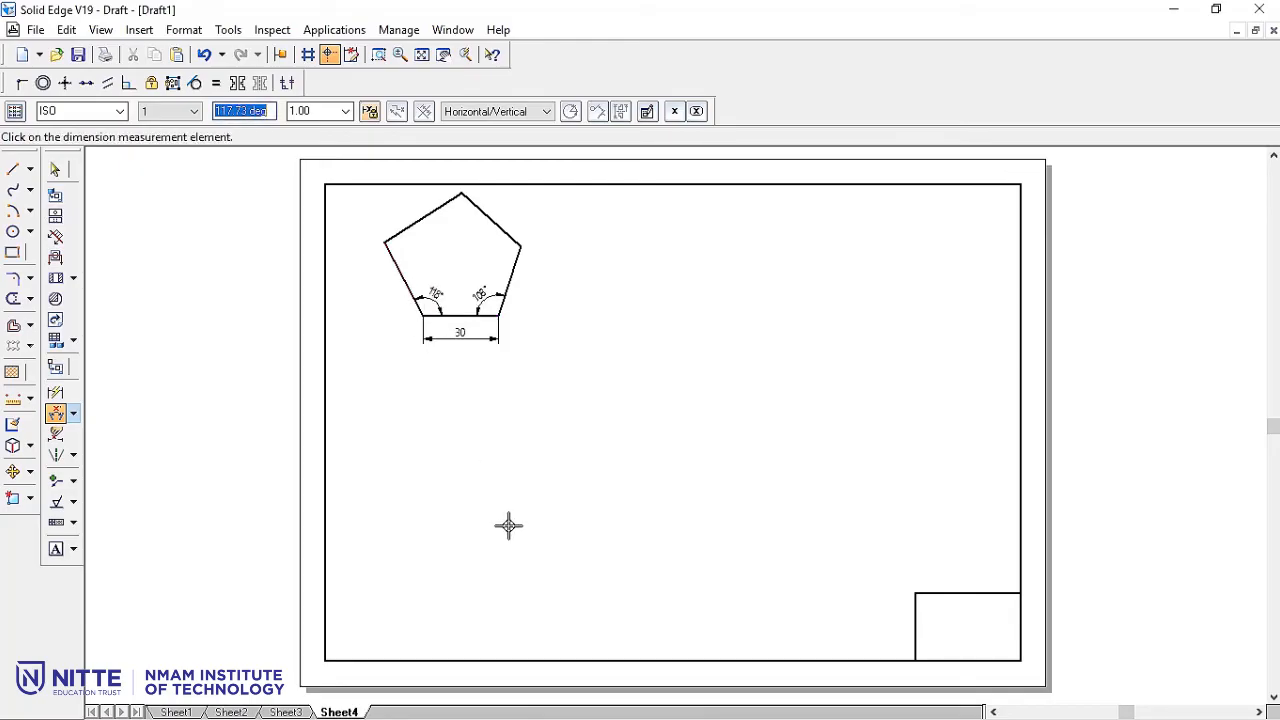
type("108")
key("Return")
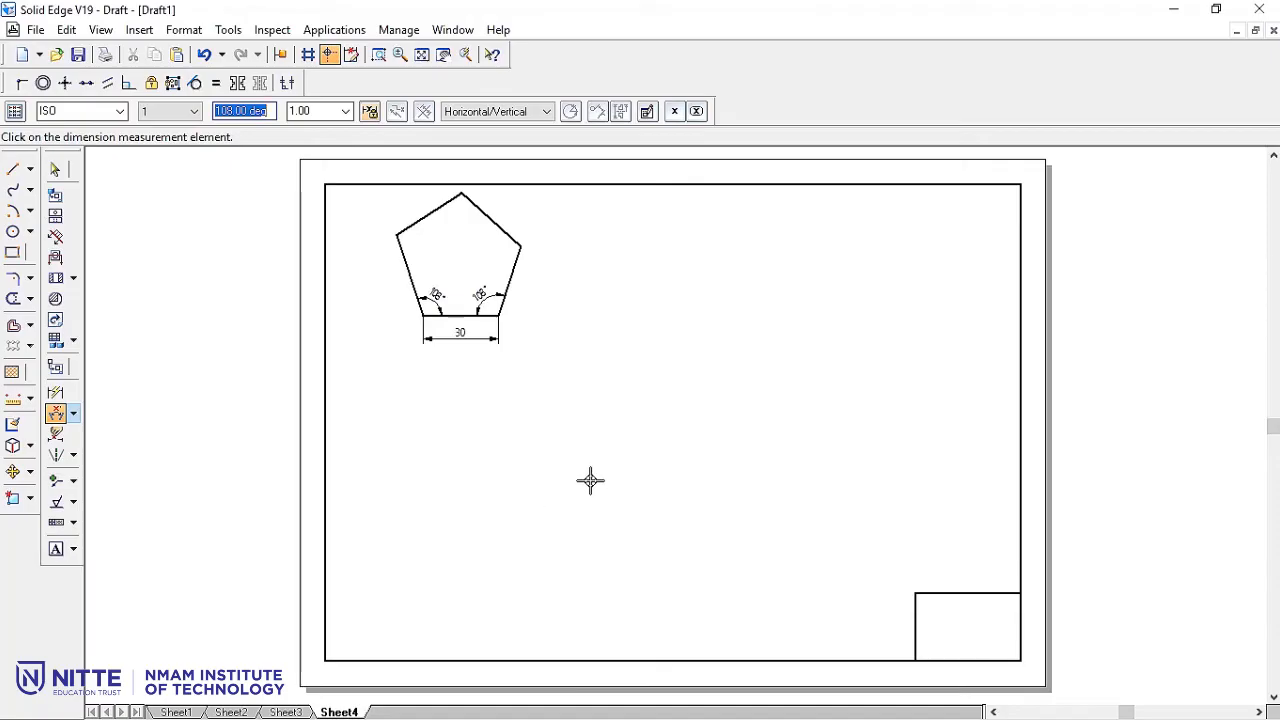
Apply Equal relationships between the pentagon's base and each of its other four sides.
left_click(216, 83)
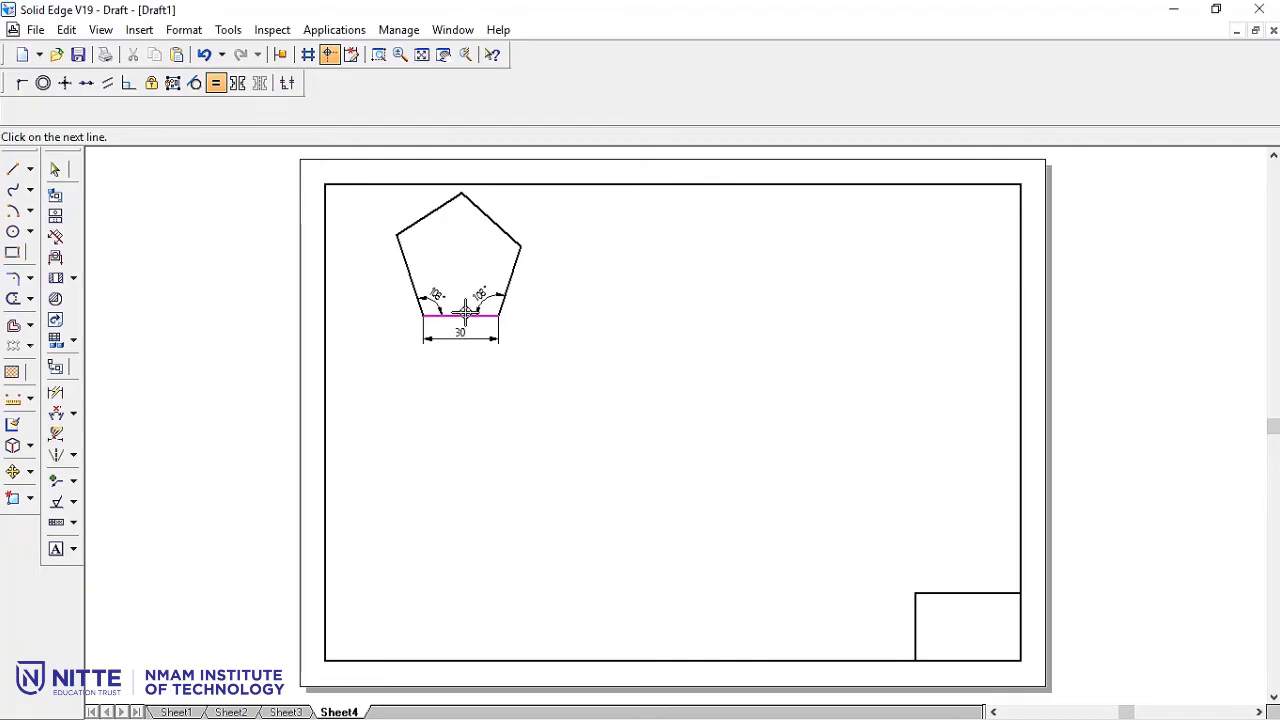
left_click(514, 277)
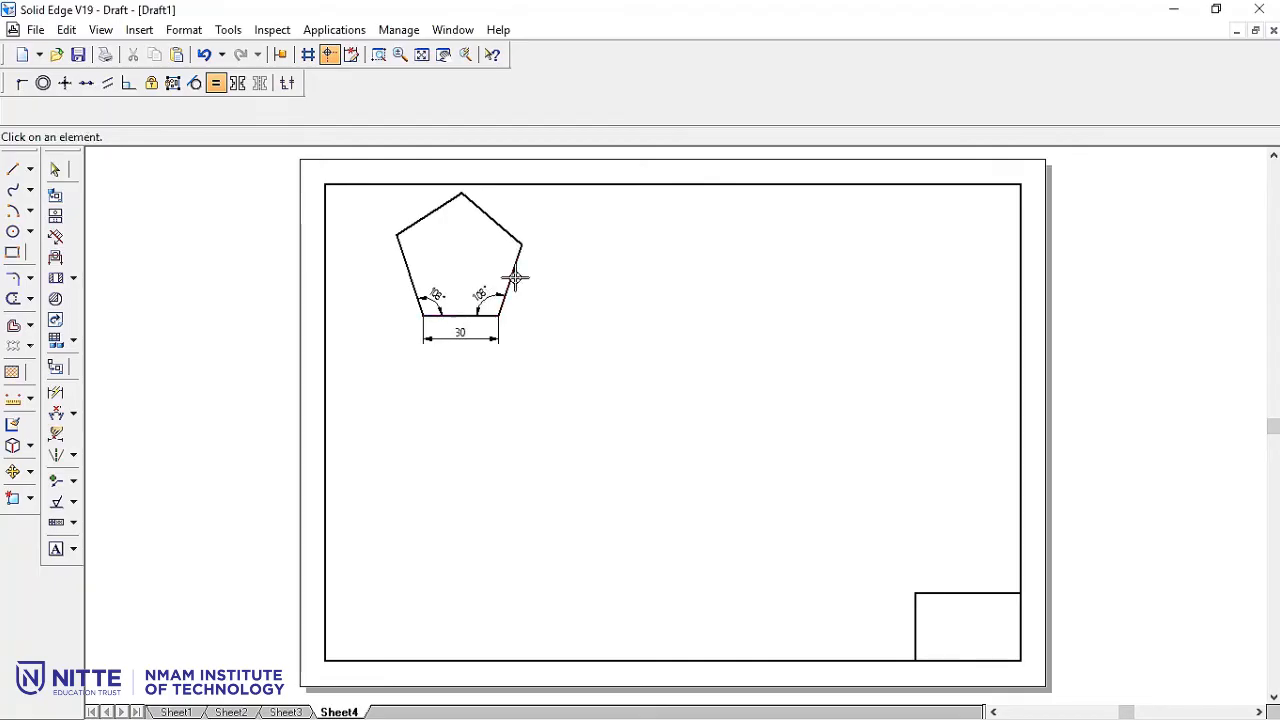
left_click(411, 277)
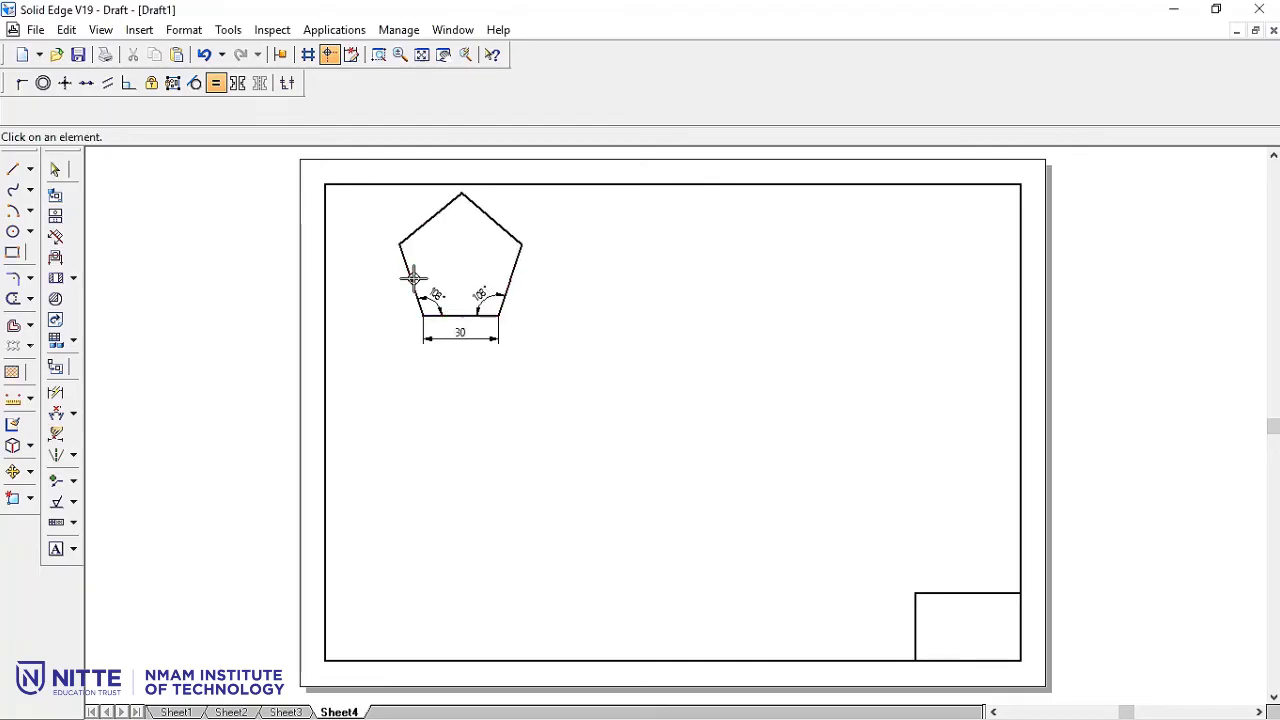
left_click(452, 316)
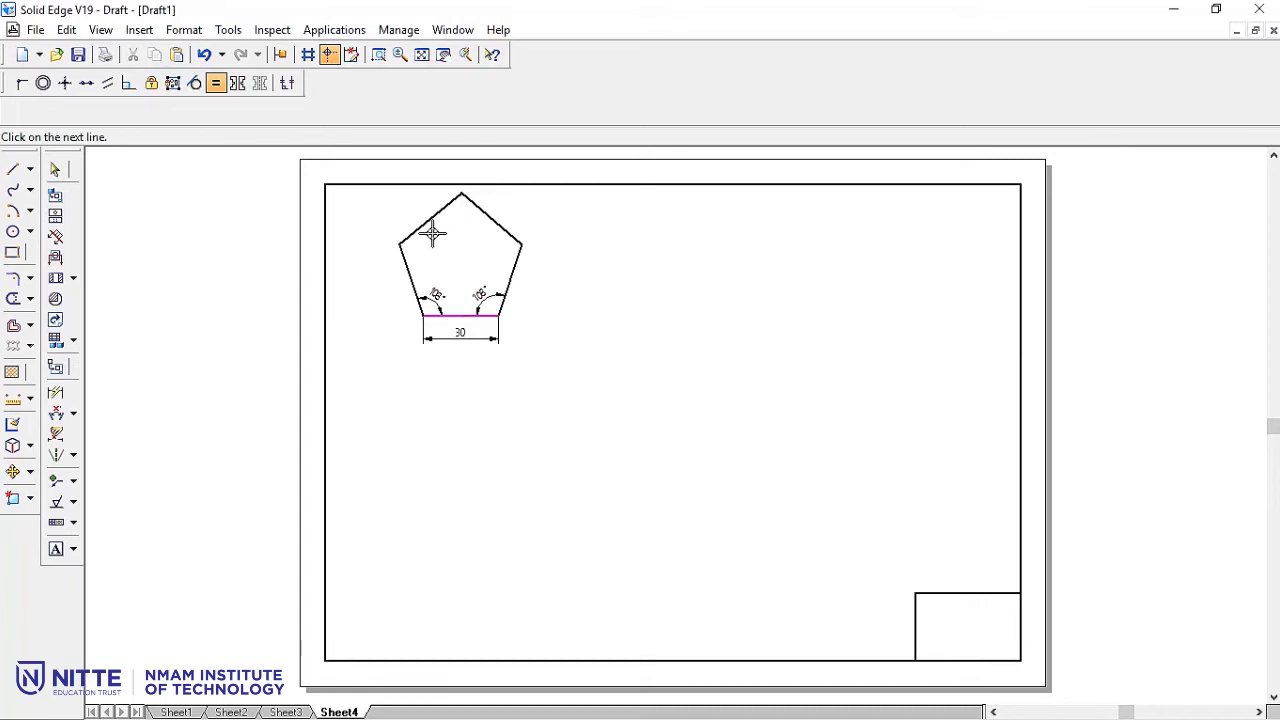
left_click(427, 226)
left_click(456, 316)
left_click(493, 229)
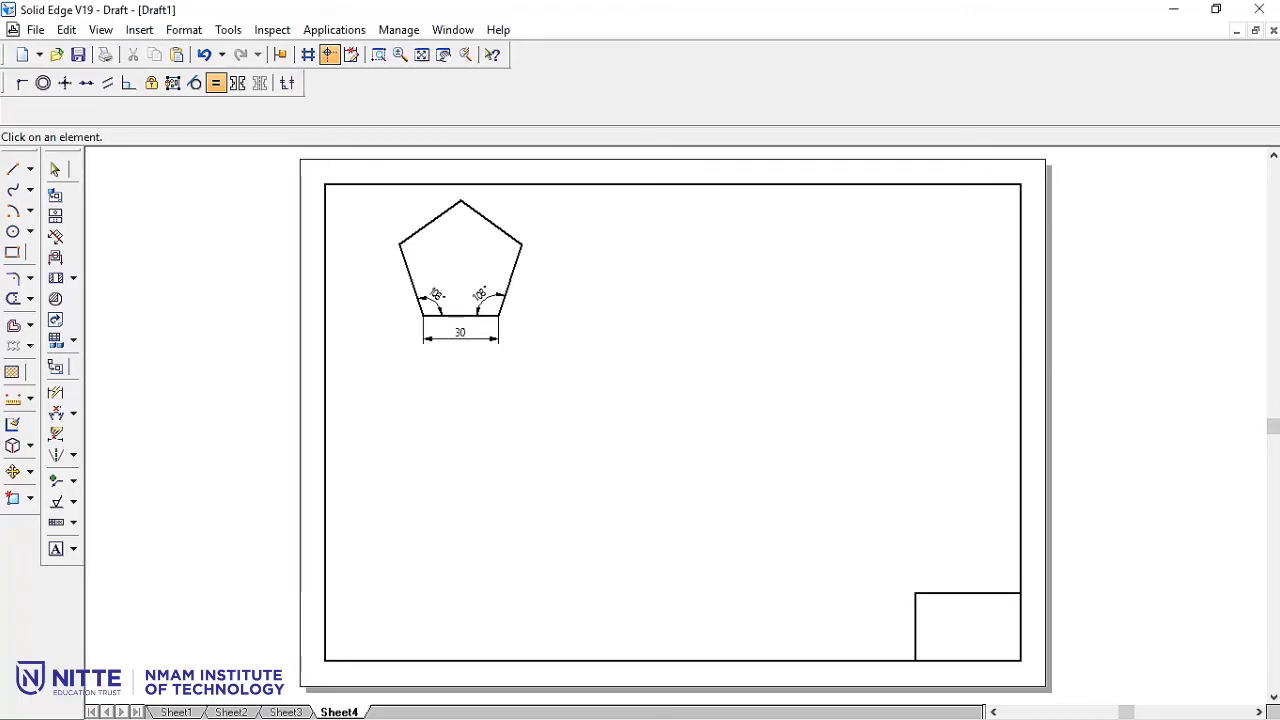
Dimension the lengths of the pentagon's four sides other than the base, placing each dimension outside the shape.
left_click(55, 393)
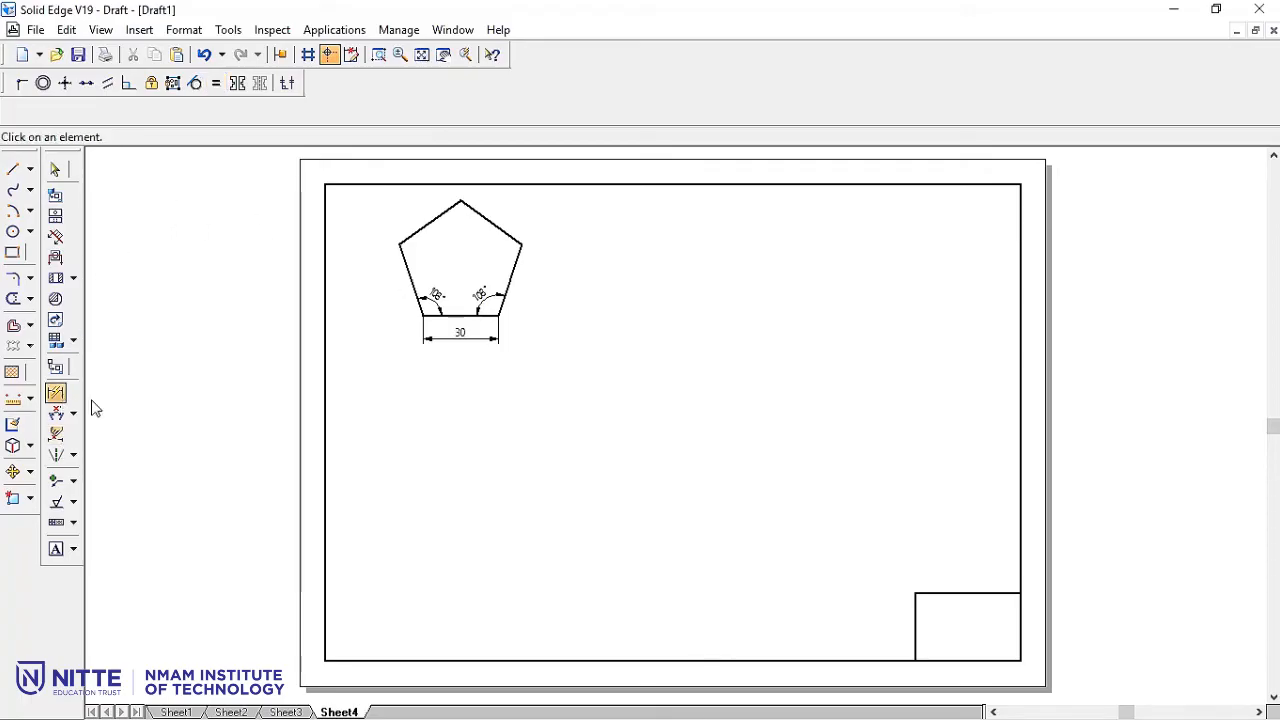
left_click(513, 275)
left_click(528, 270)
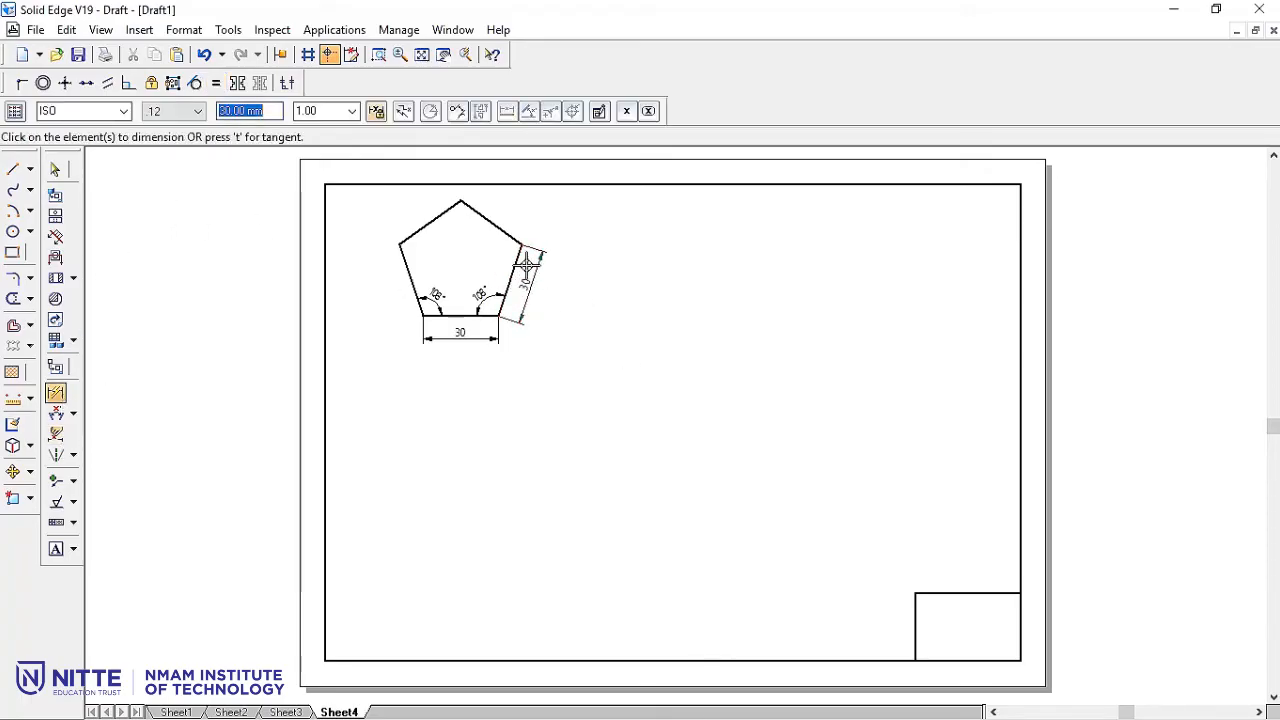
left_click(500, 226)
left_click(511, 207)
left_click(430, 220)
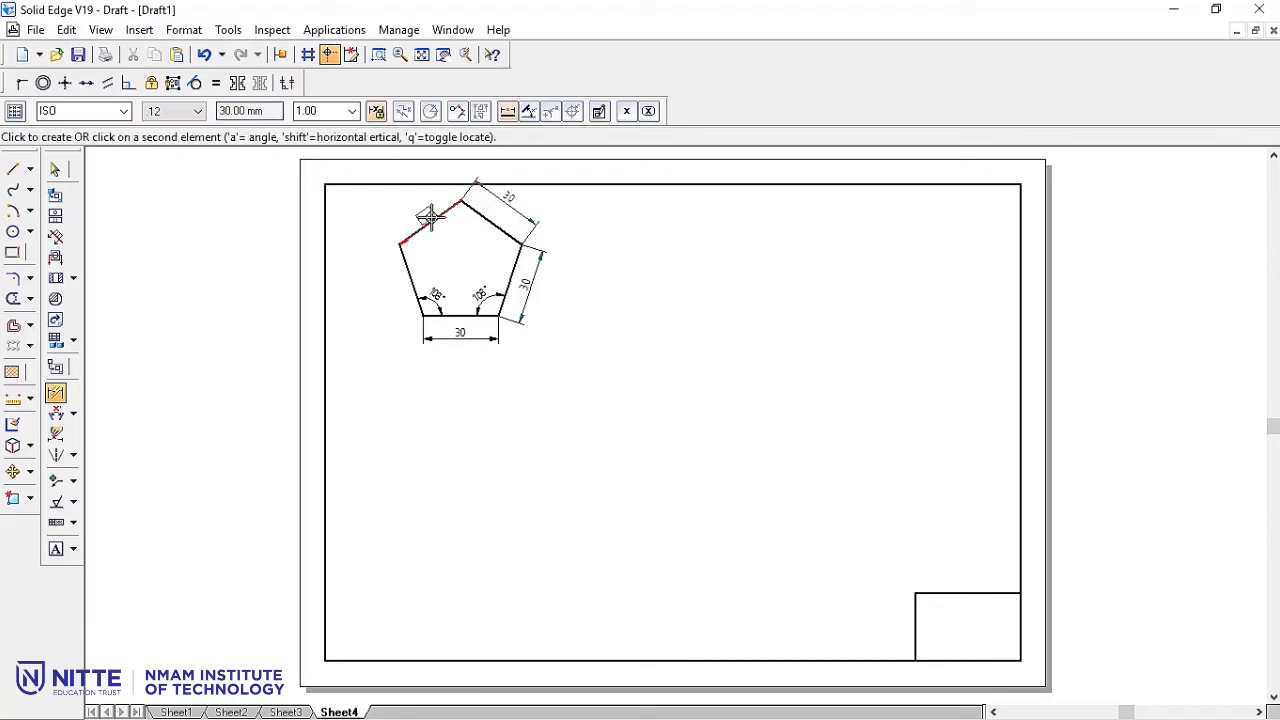
left_click(410, 197)
left_click(416, 284)
left_click(392, 286)
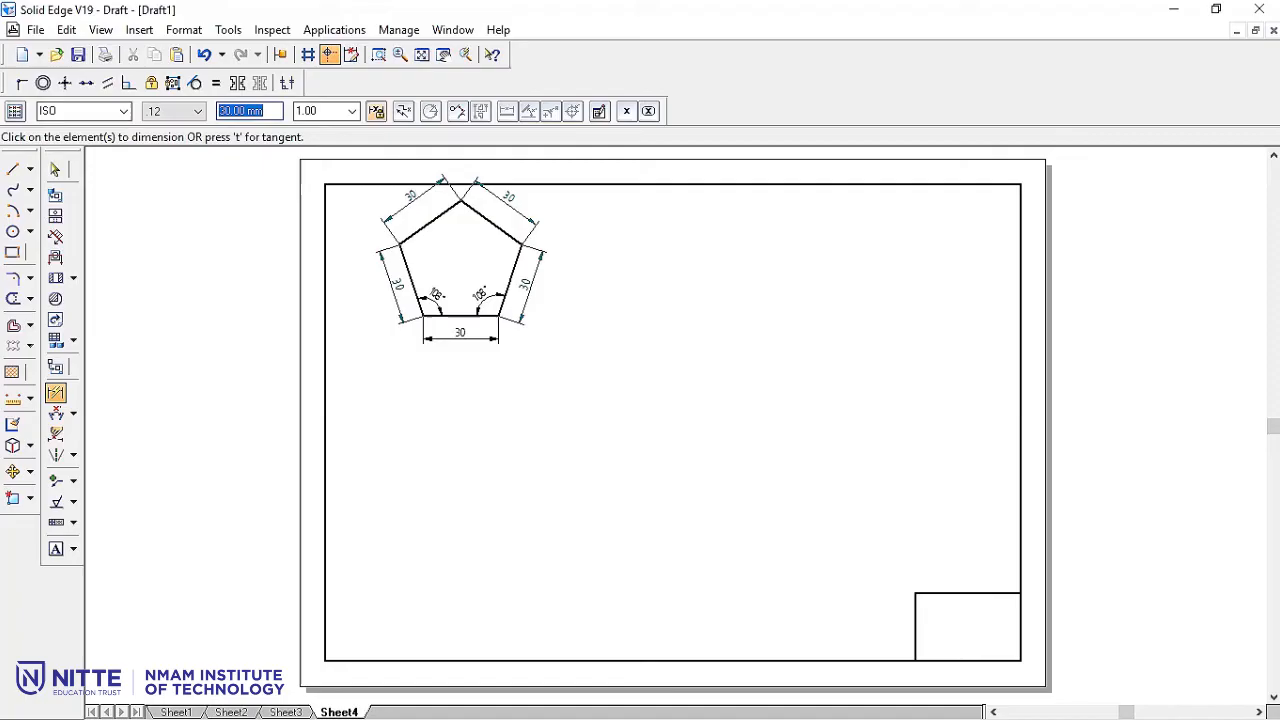
key("Escape")
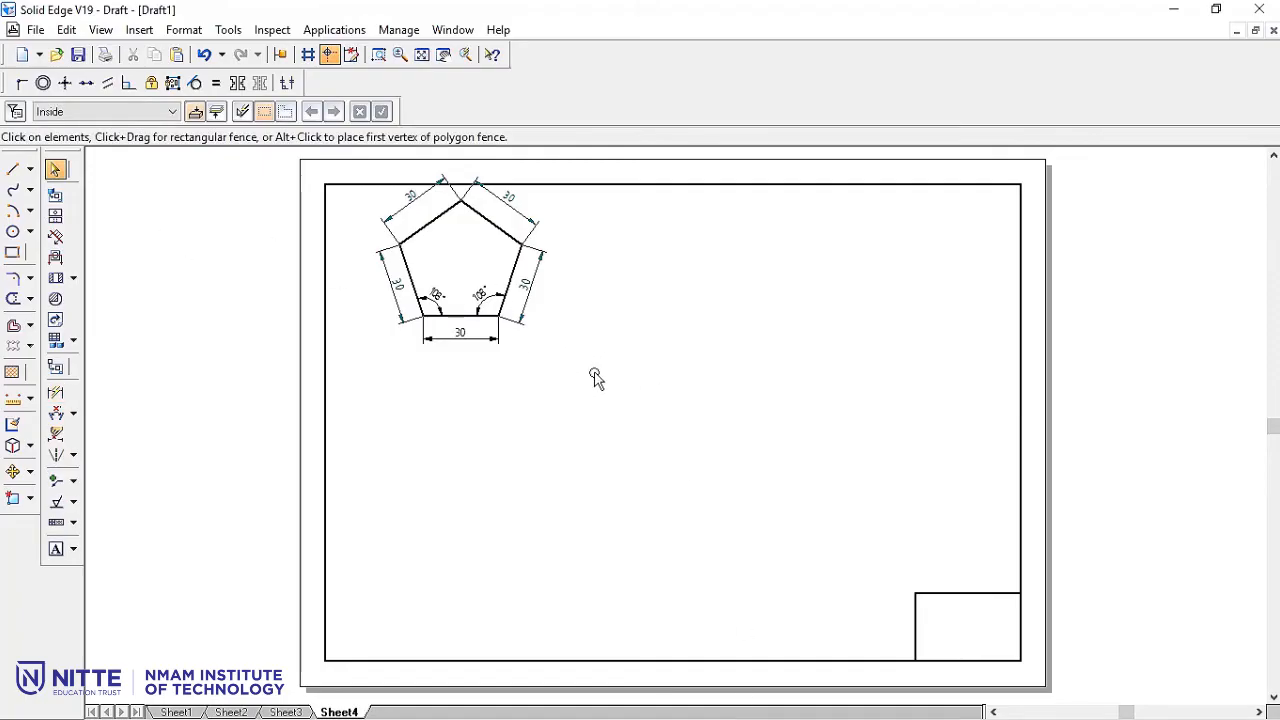
Delete the length dimensions on the pentagon's four sides other than the base.
left_click(526, 310)
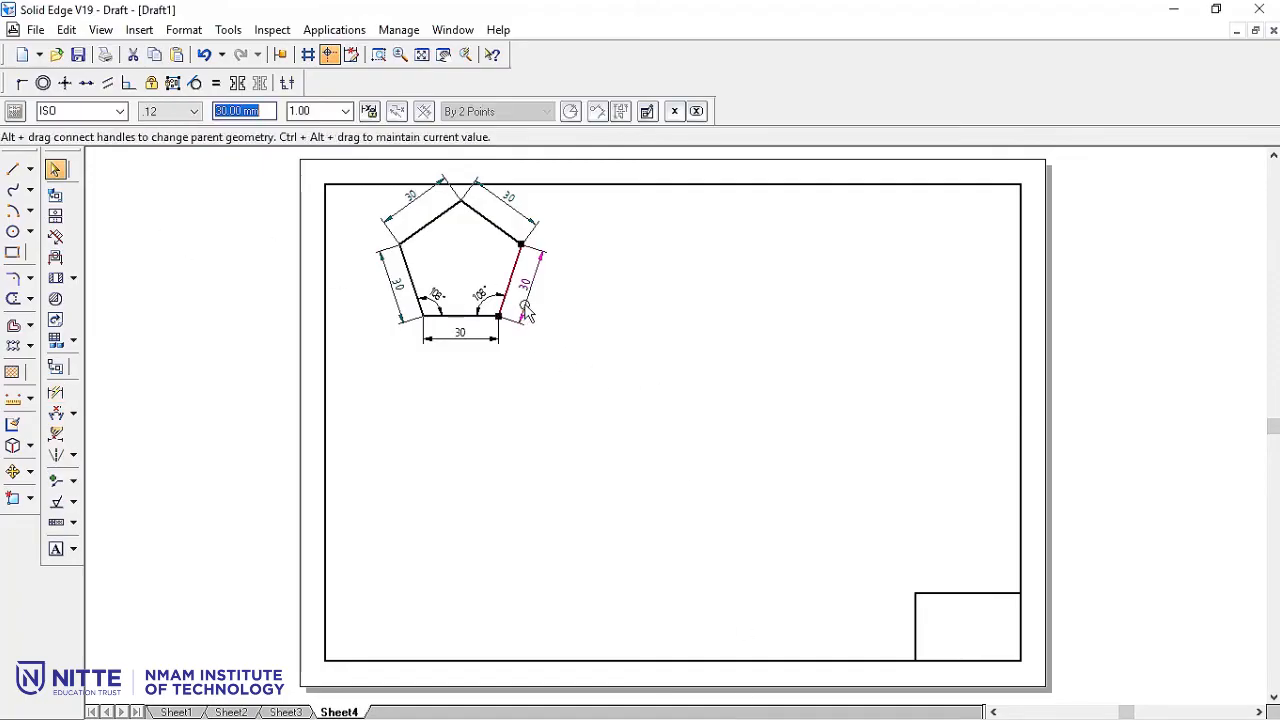
key("Delete")
left_click(518, 209)
key("Delete")
left_click(430, 191)
key("Delete")
left_click(379, 279)
key("Delete")
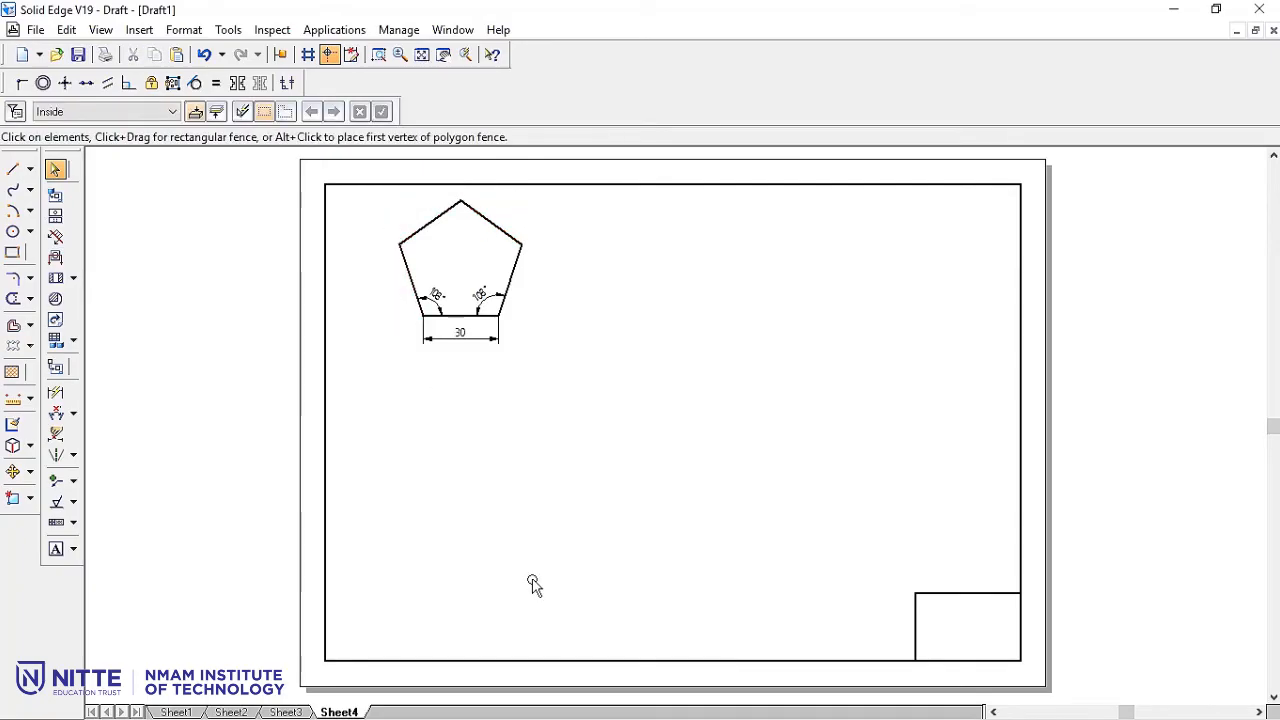
Draw horizontal lines outward from both ends of the pentagon's base, extending it beyond the left and right corners.
left_click(13, 169)
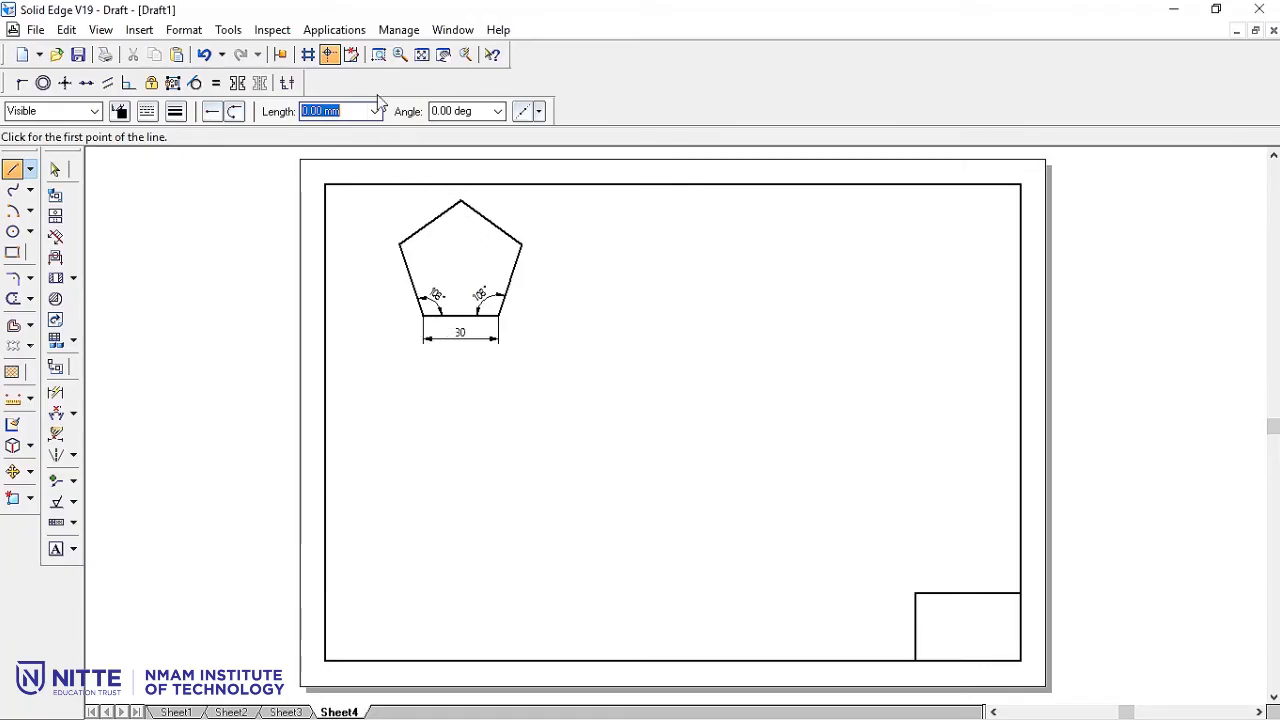
left_click(378, 56)
left_click_drag(372, 170, 551, 373)
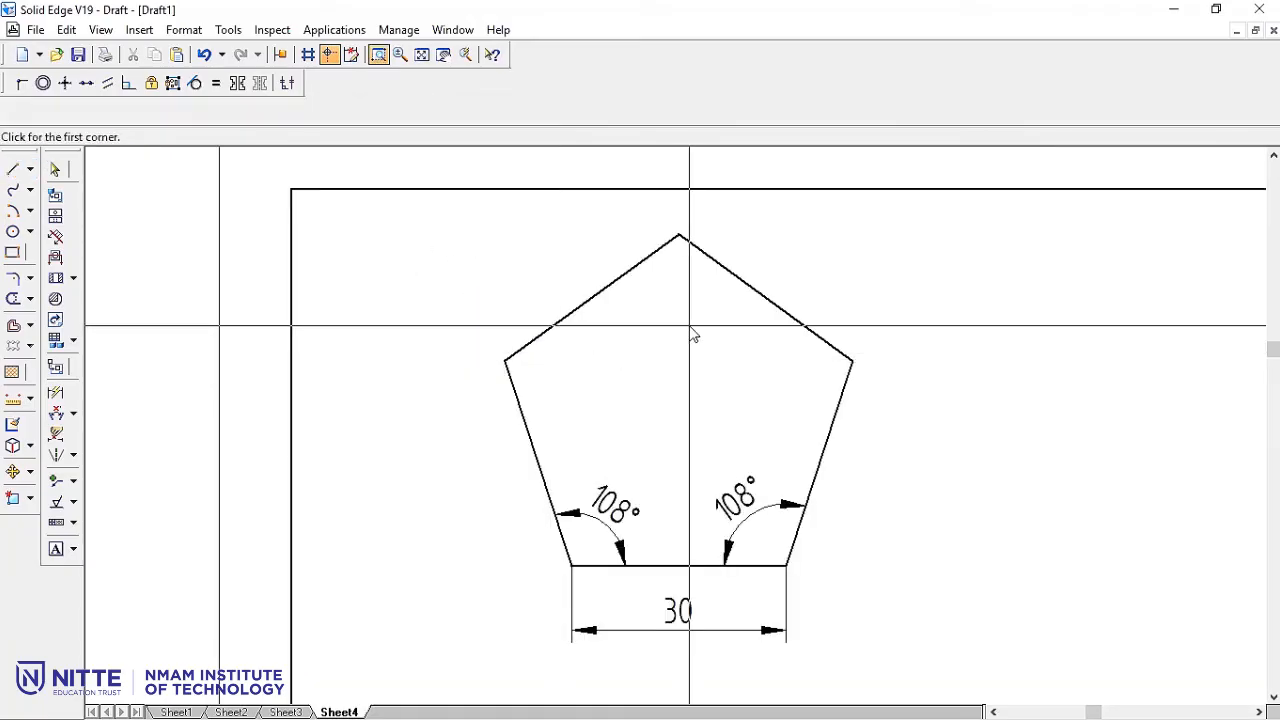
left_click(570, 566)
left_click(446, 565)
left_click(787, 566)
left_click(915, 565)
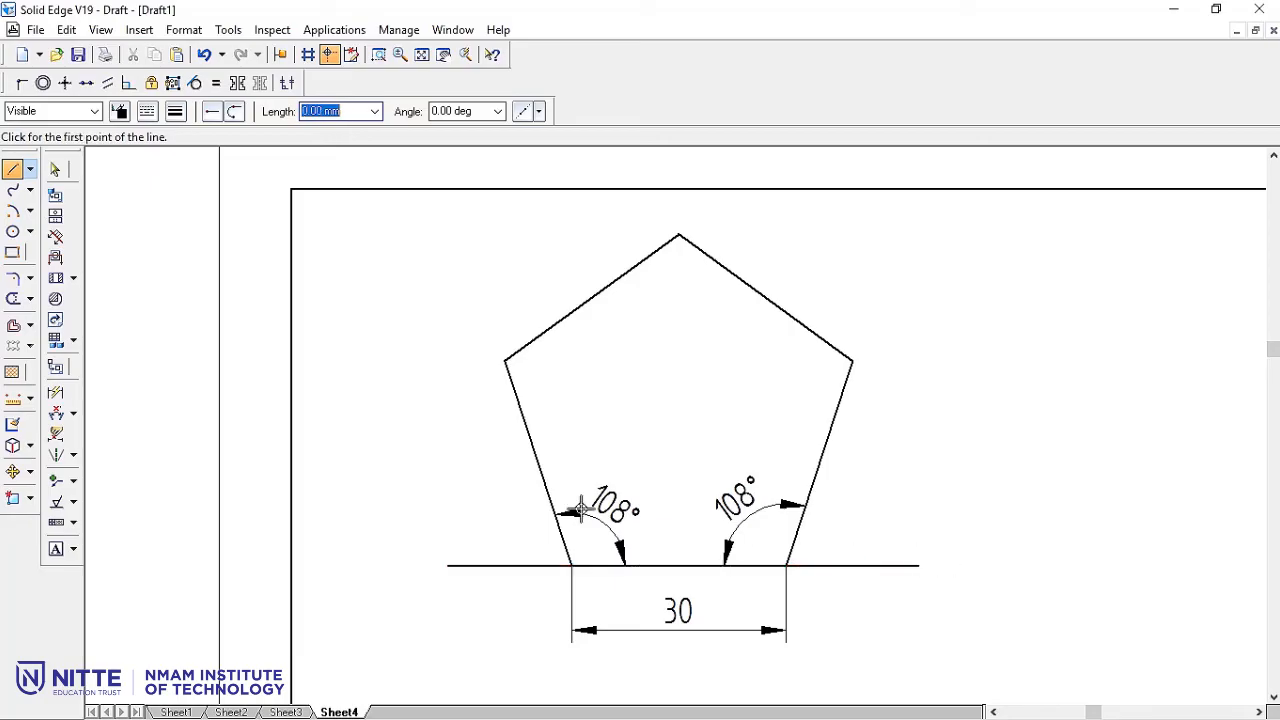
Draw vertical lines through the pentagon's left and right corners and a horizontal line through its apex.
left_click(504, 222)
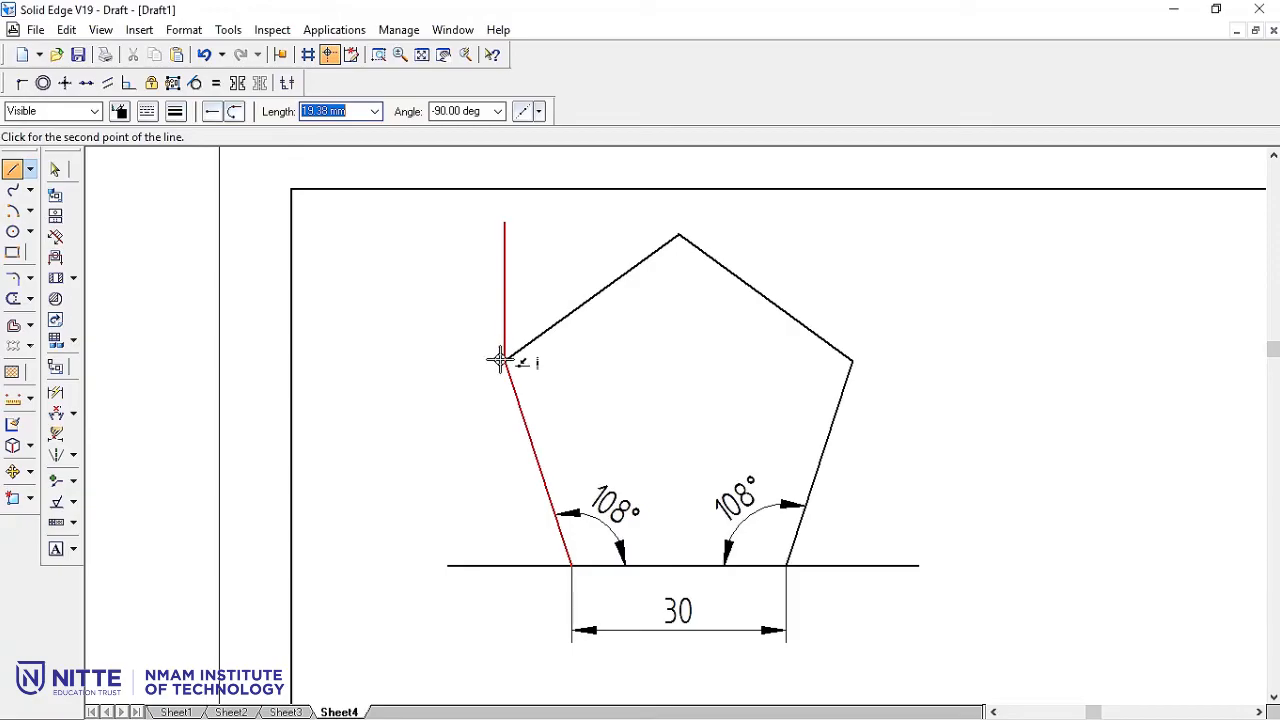
left_click(504, 596)
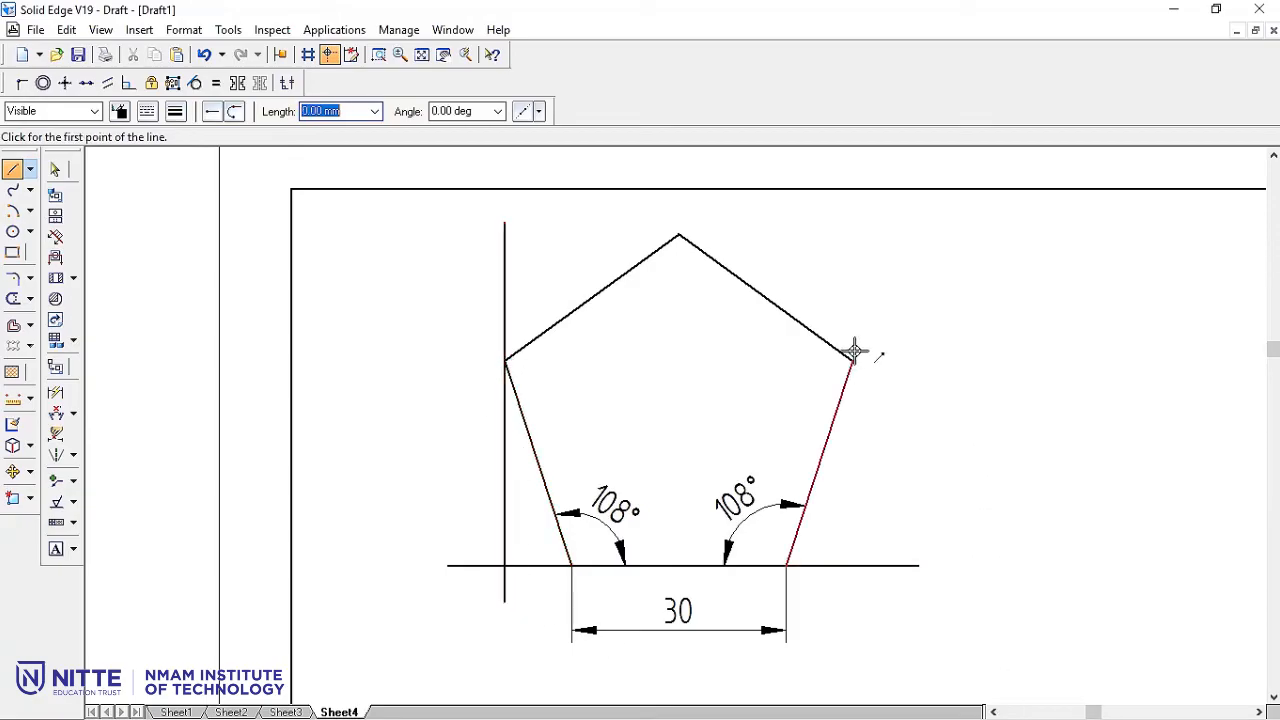
left_click(850, 223)
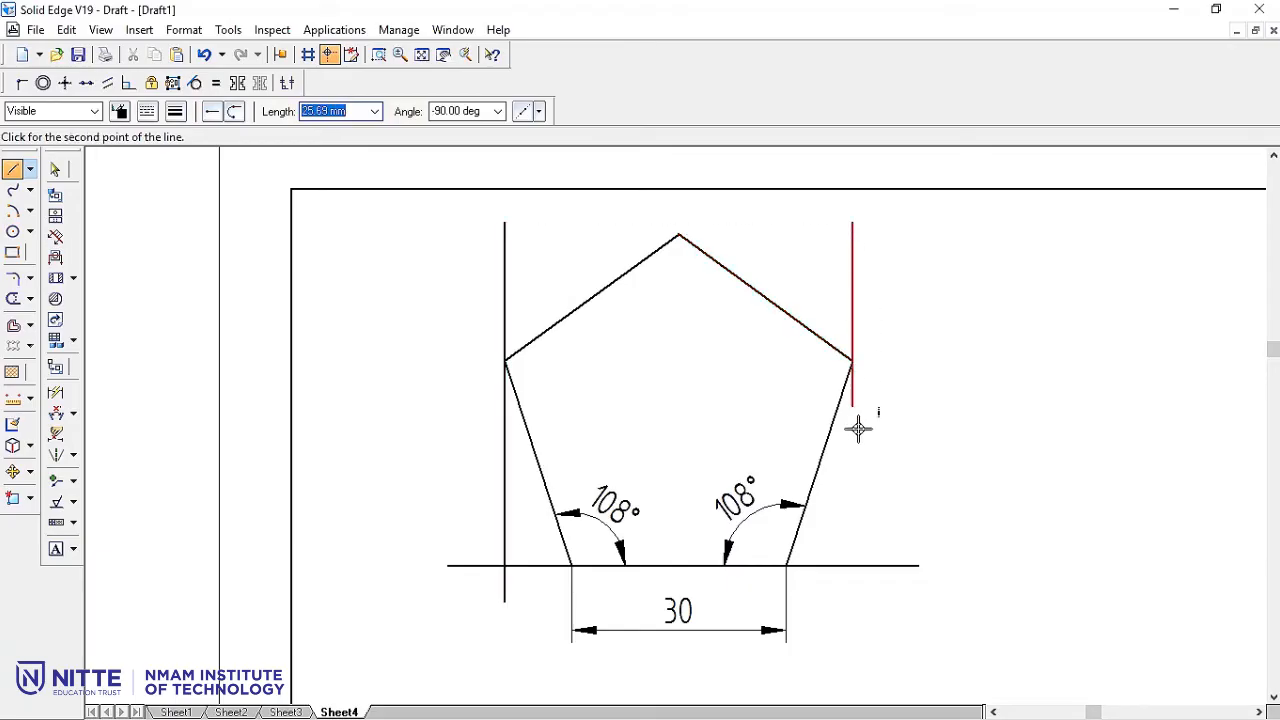
left_click(856, 620)
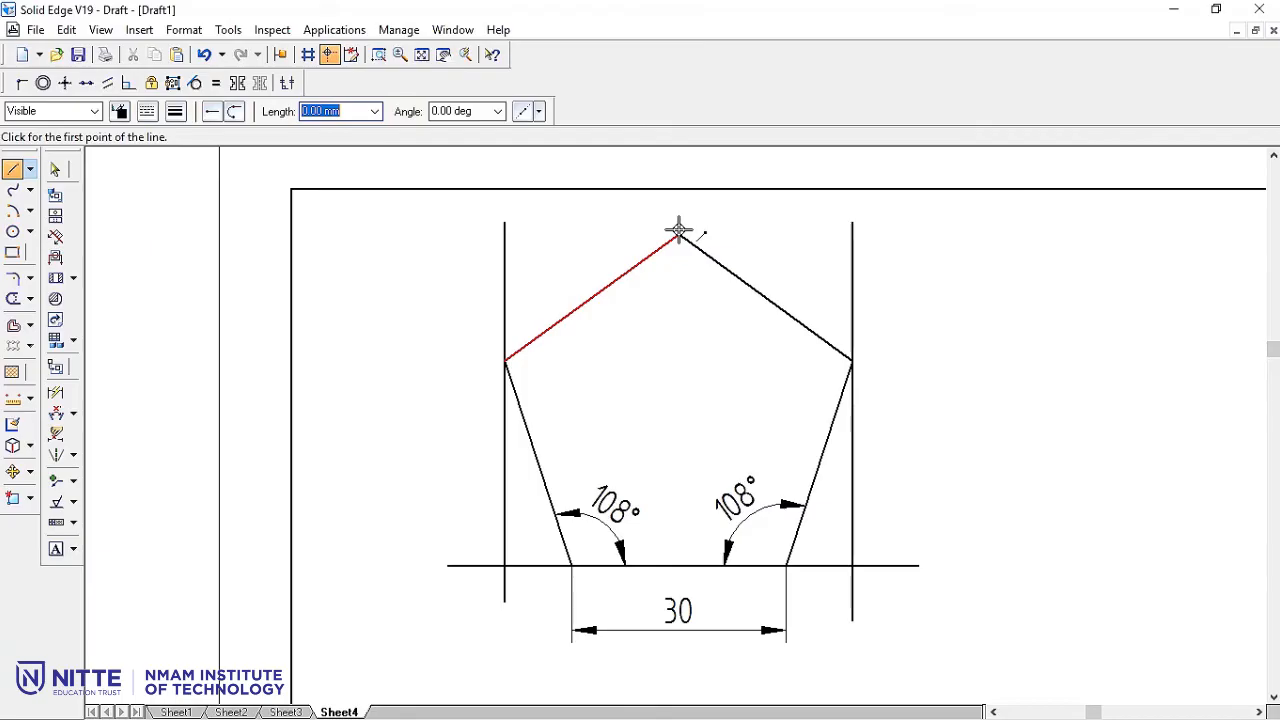
left_click(462, 235)
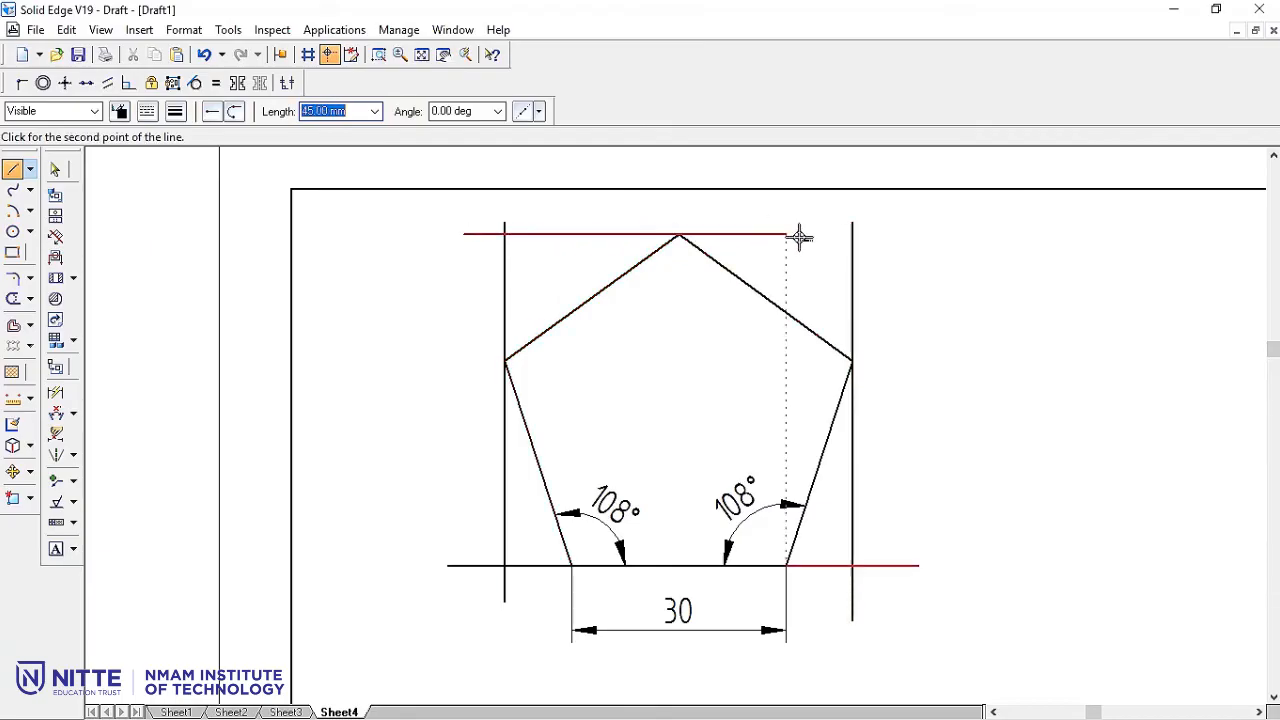
left_click(872, 235)
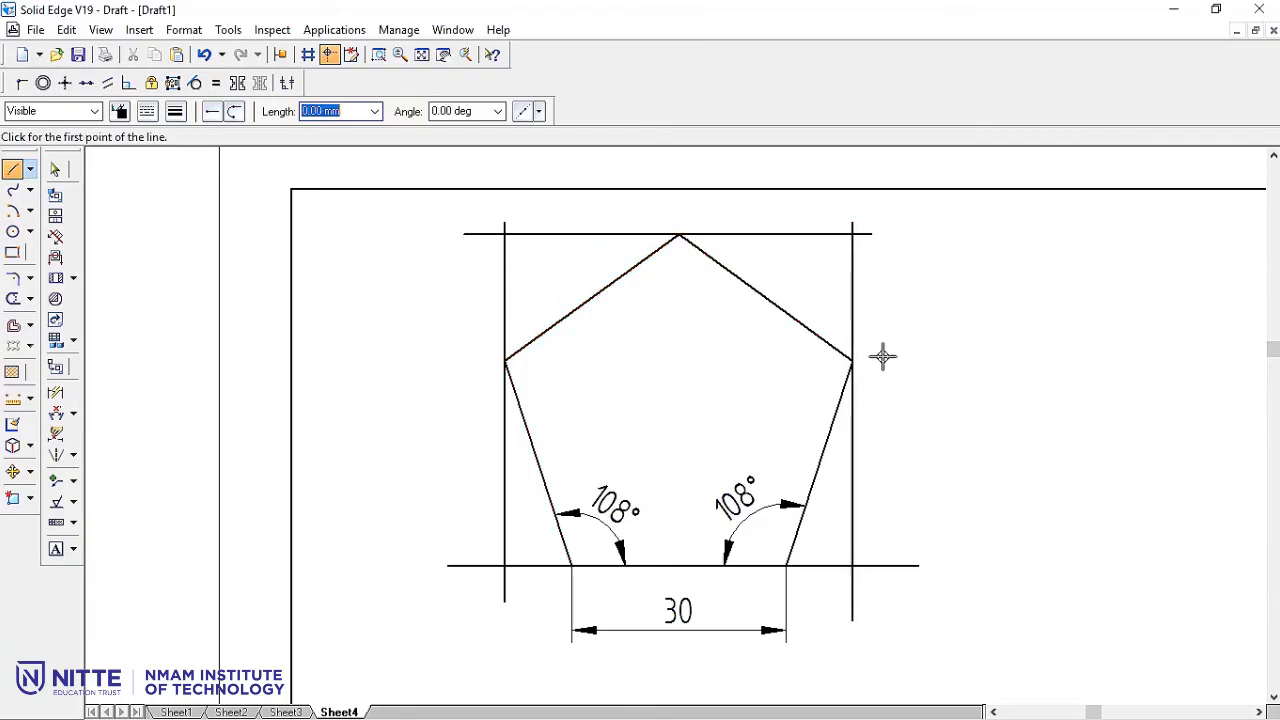
Trim the overhanging line ends at all four corners to leave a closed box around the pentagon.
left_click(12, 298)
left_click(475, 568)
left_click(503, 594)
left_click(852, 598)
left_click(876, 566)
left_click(874, 233)
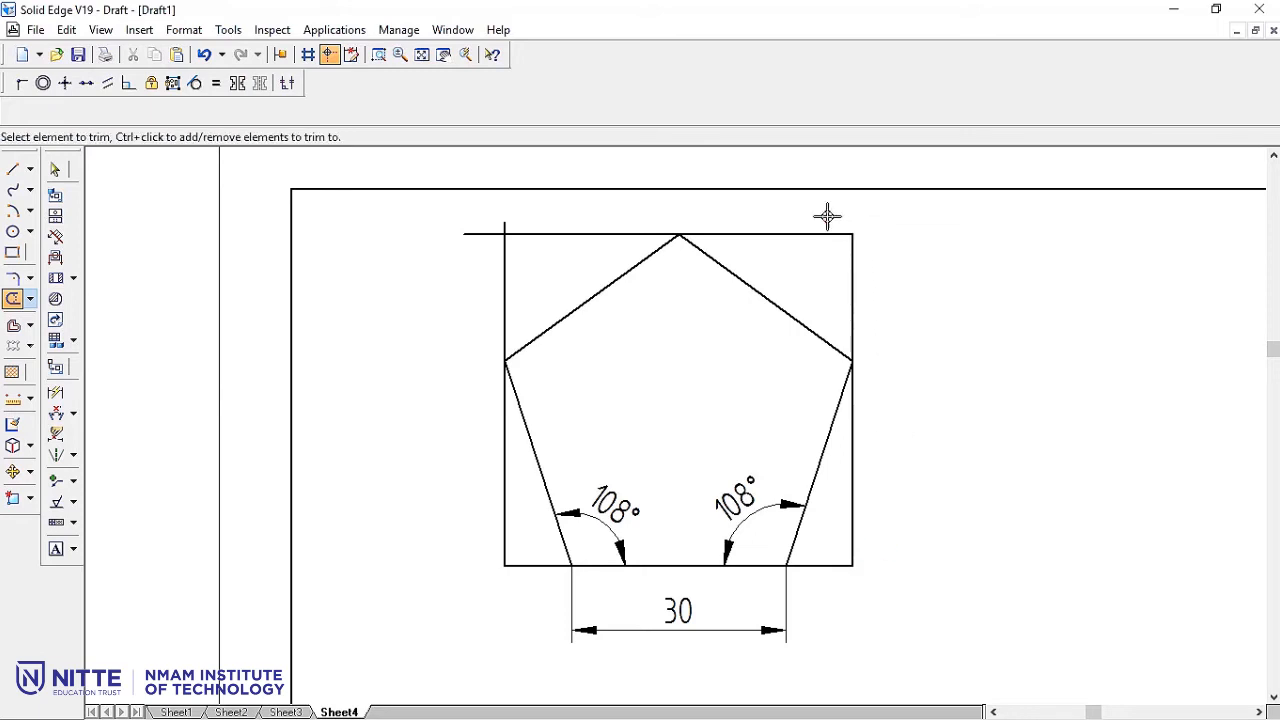
left_click(504, 226)
left_click(478, 233)
Dimension the two short box segments on either side of the pentagon's base, in line with the 30 mm dimension.
left_click(55, 393)
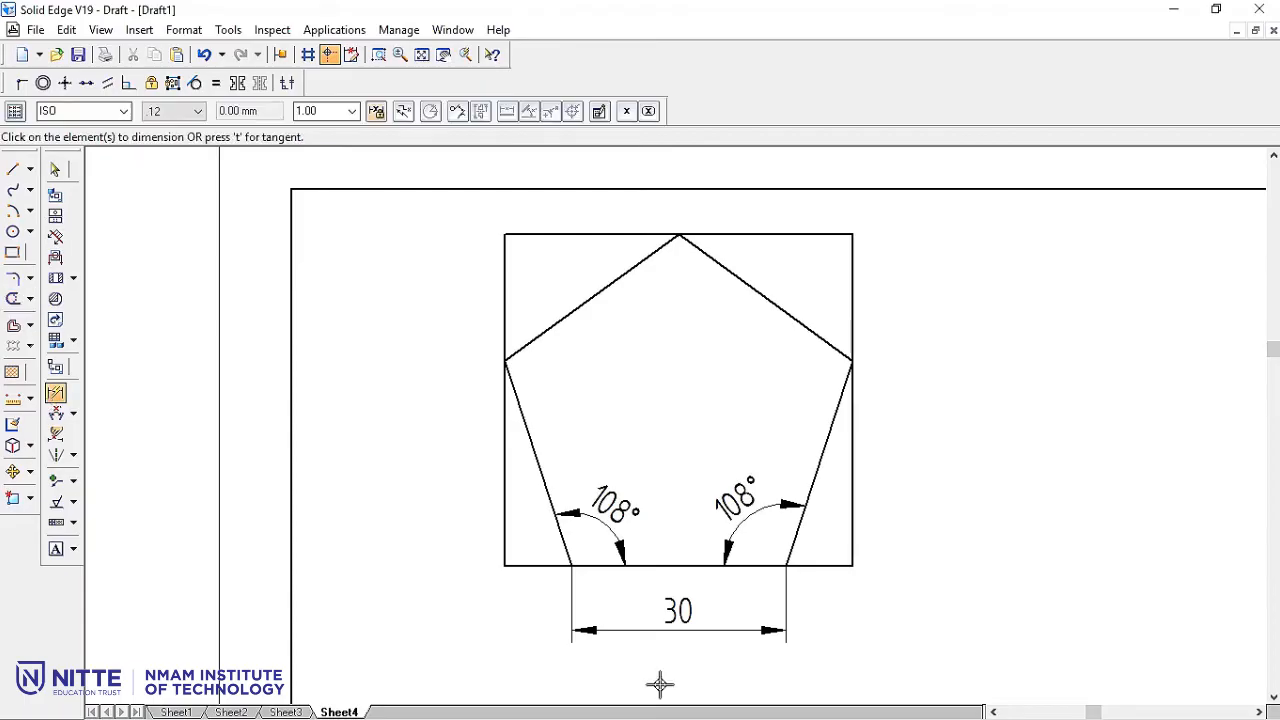
left_click(531, 570)
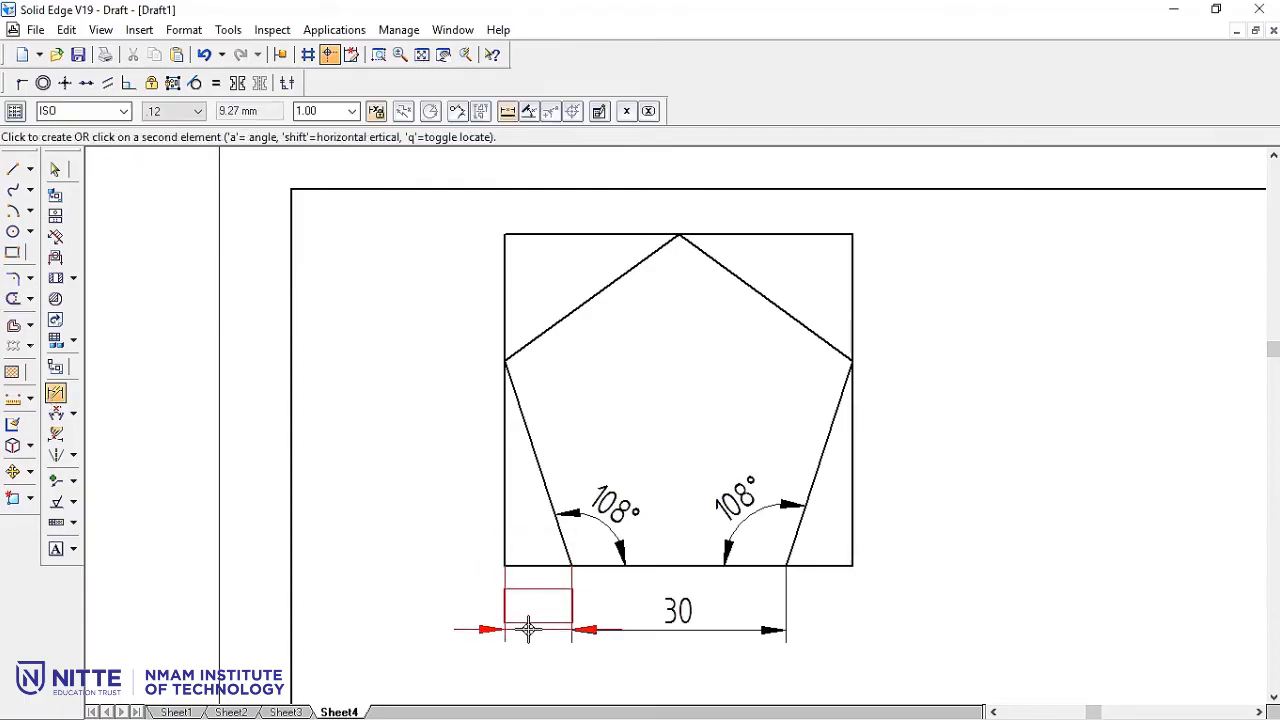
left_click(528, 628)
left_click(826, 567)
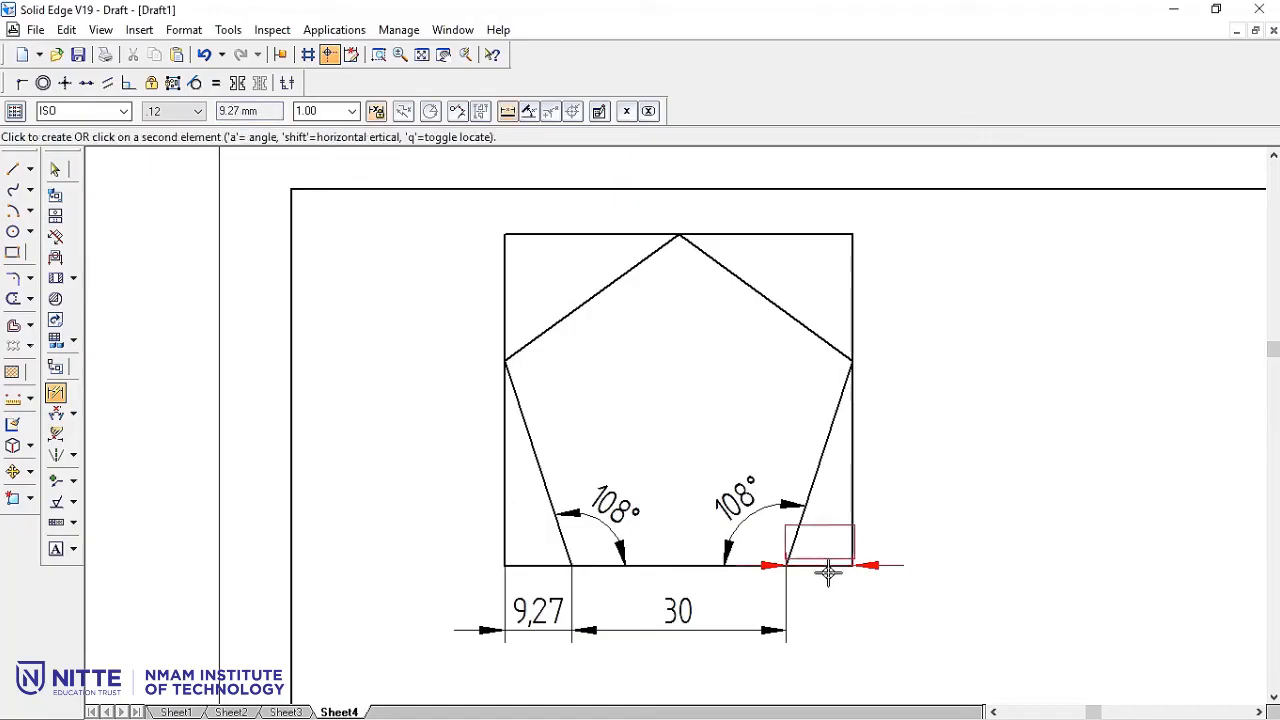
left_click(826, 628)
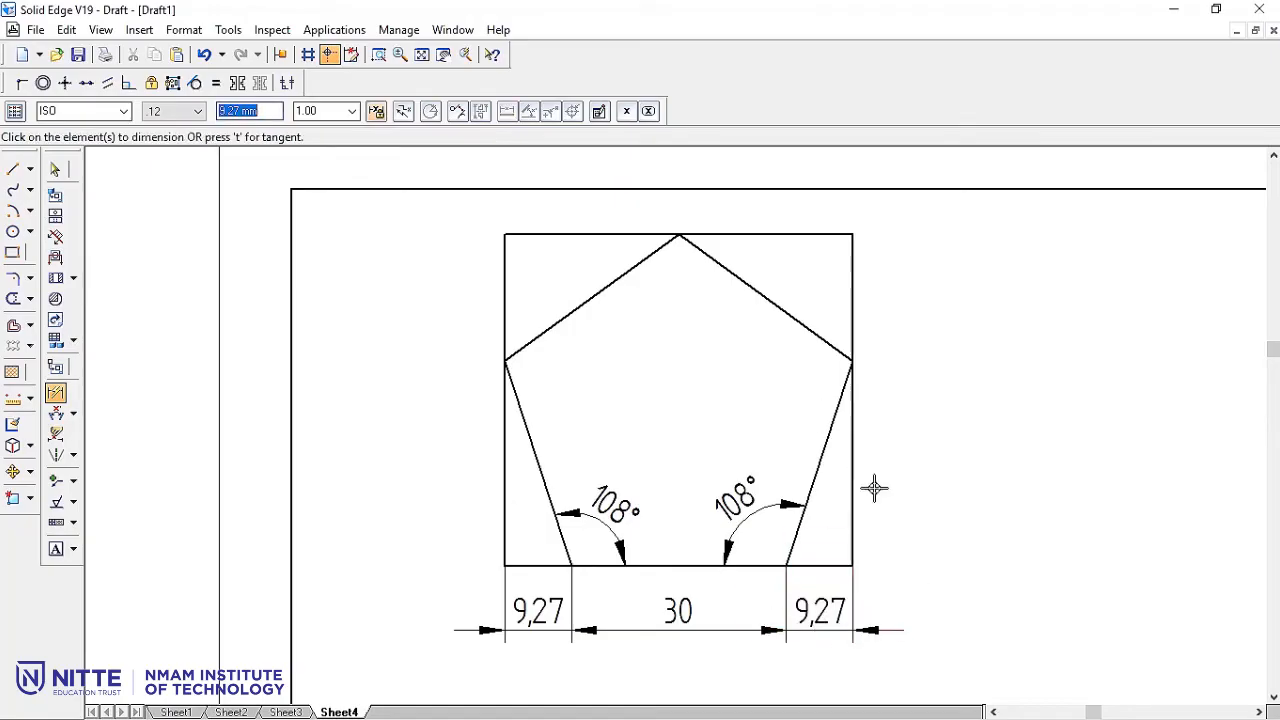
Dimension the vertical distance from the box's lower-right corner to the pentagon's right corner, placed outside the box.
left_click(73, 413)
left_click(150, 415)
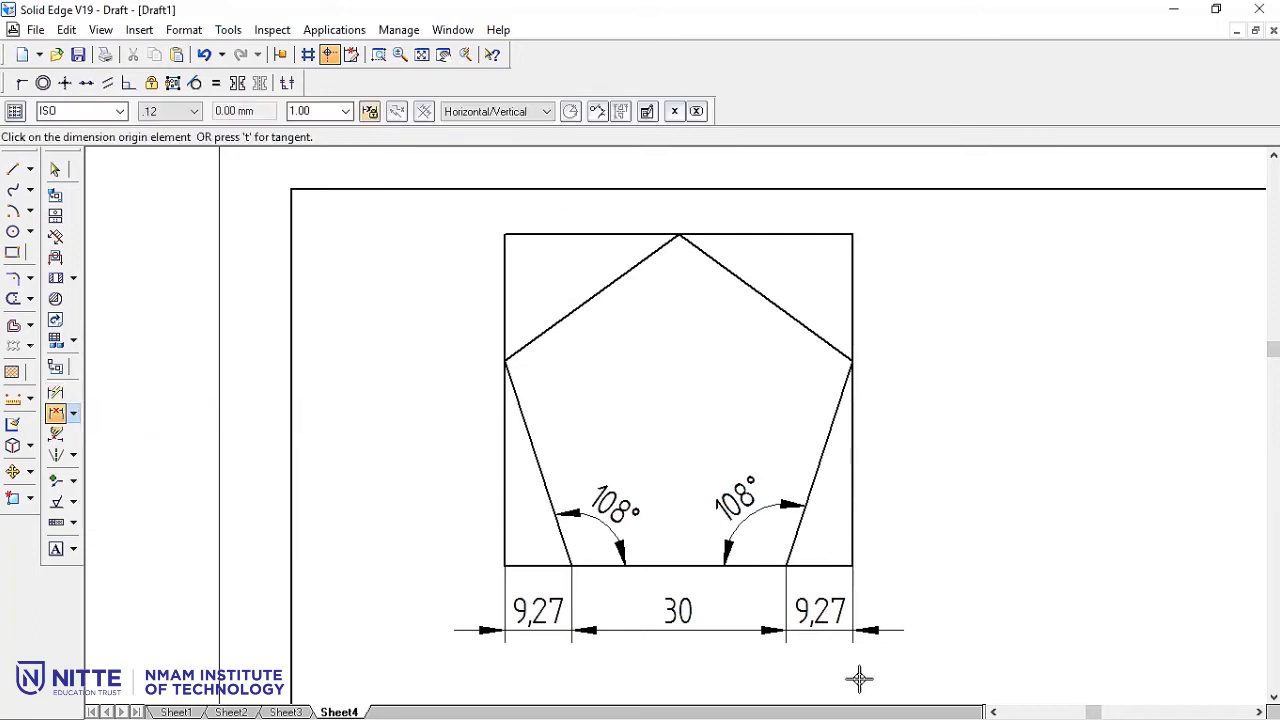
left_click(852, 565)
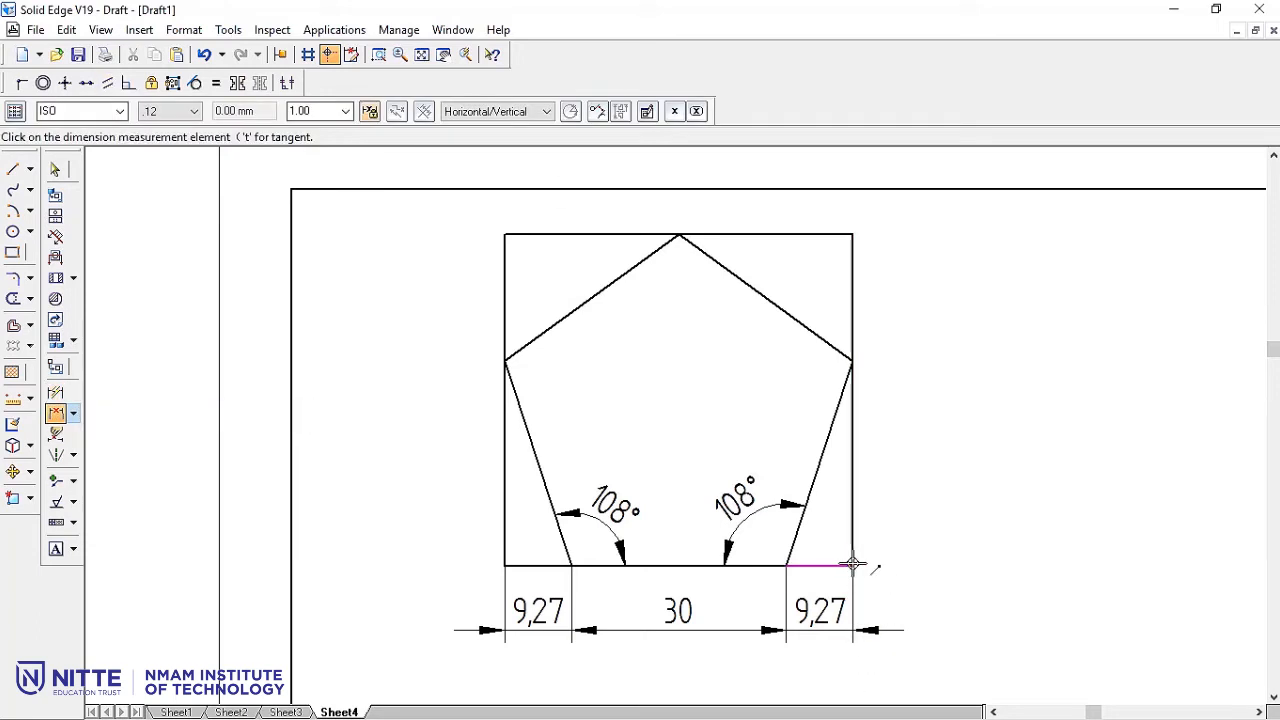
left_click(852, 358)
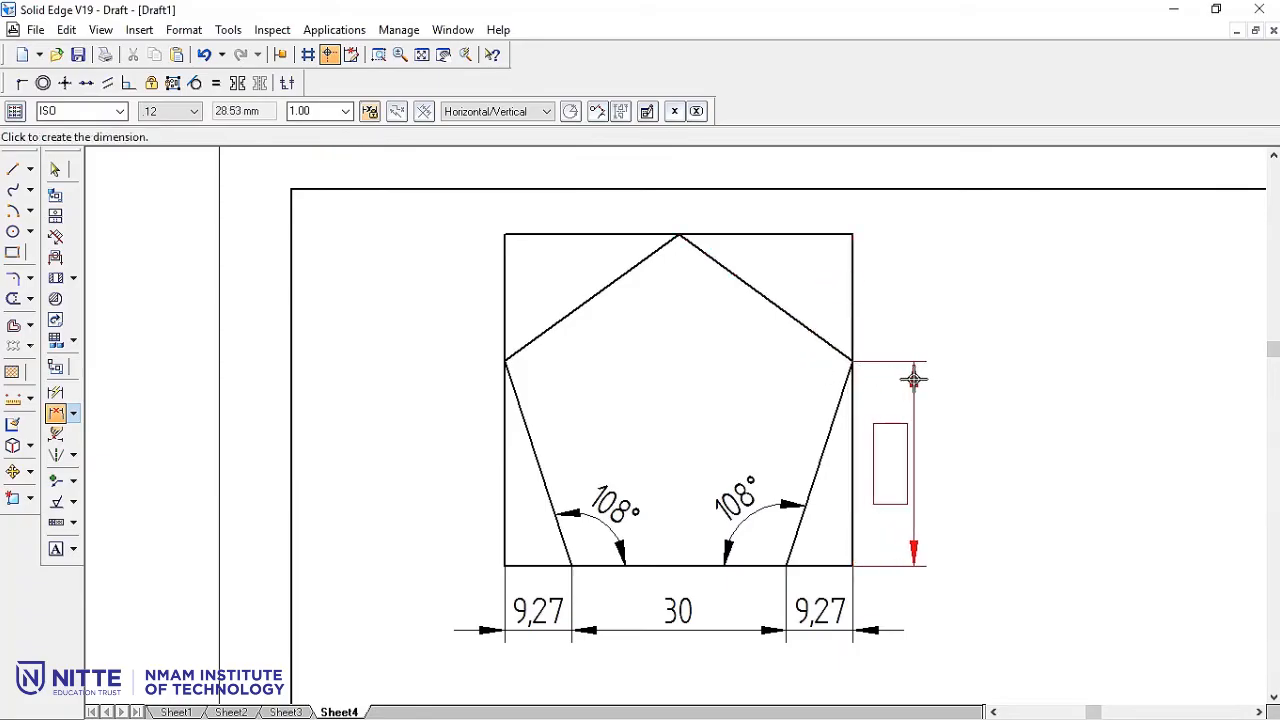
left_click(913, 378)
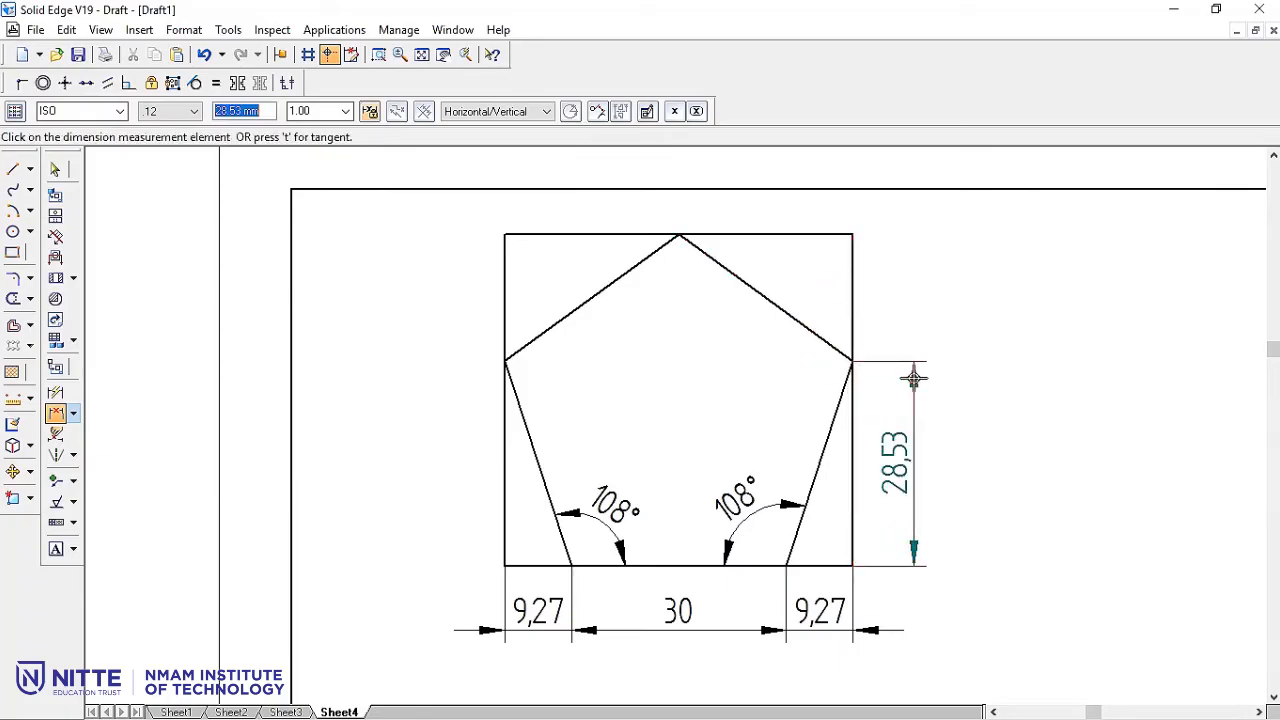
left_click(850, 358)
left_click(711, 413)
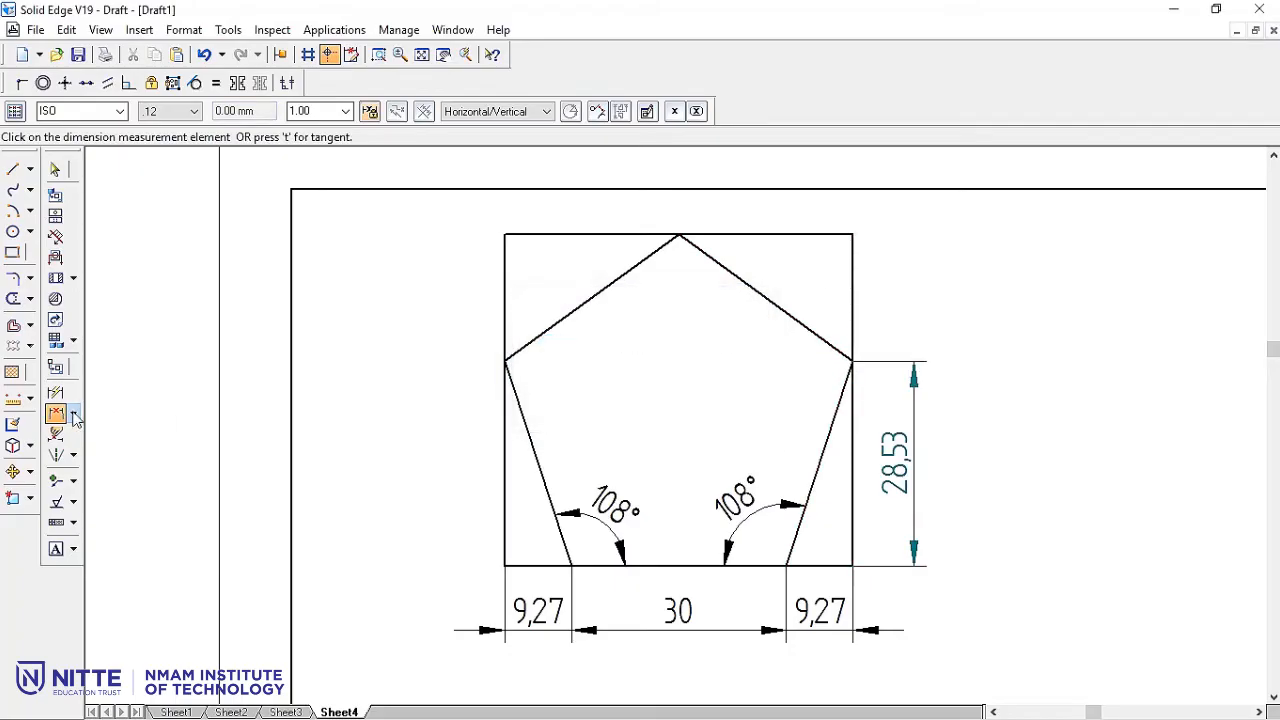
left_click(56, 414)
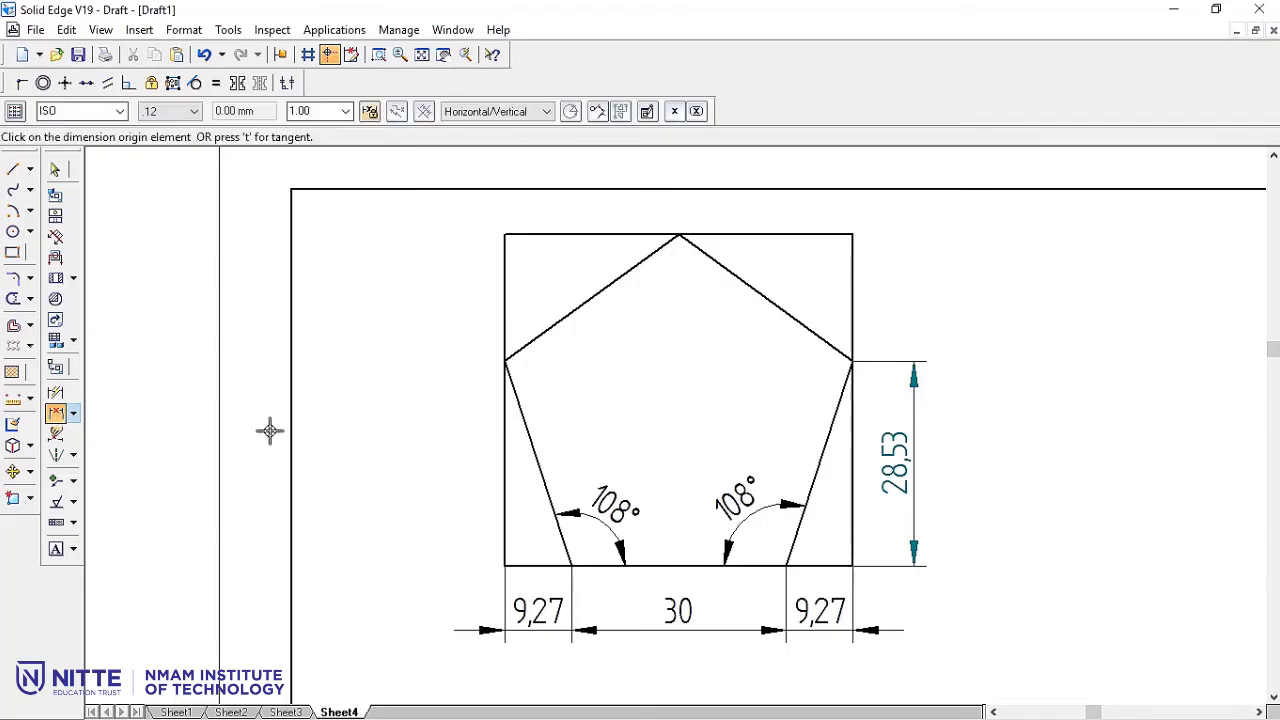
Dimension the vertical distance from the pentagon's right corner to the box's upper-right corner, in line with the lower vertical dimension.
left_click(851, 359)
left_click(843, 236)
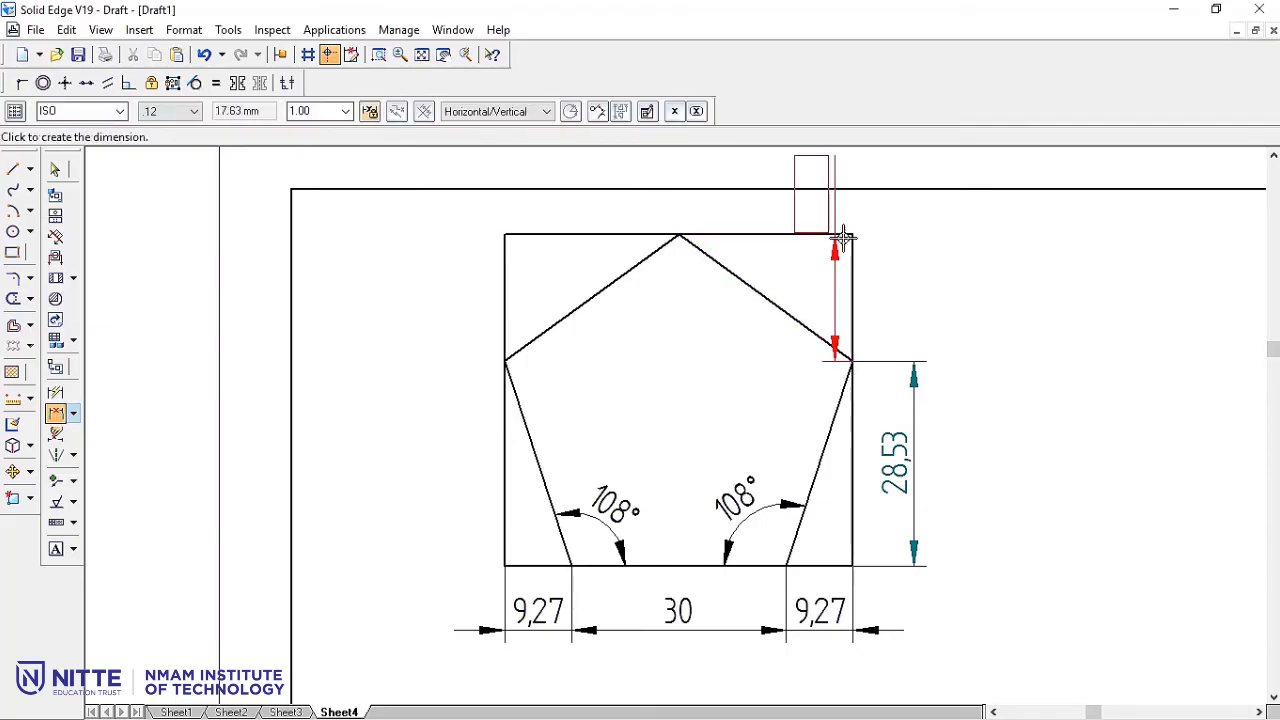
left_click(912, 286)
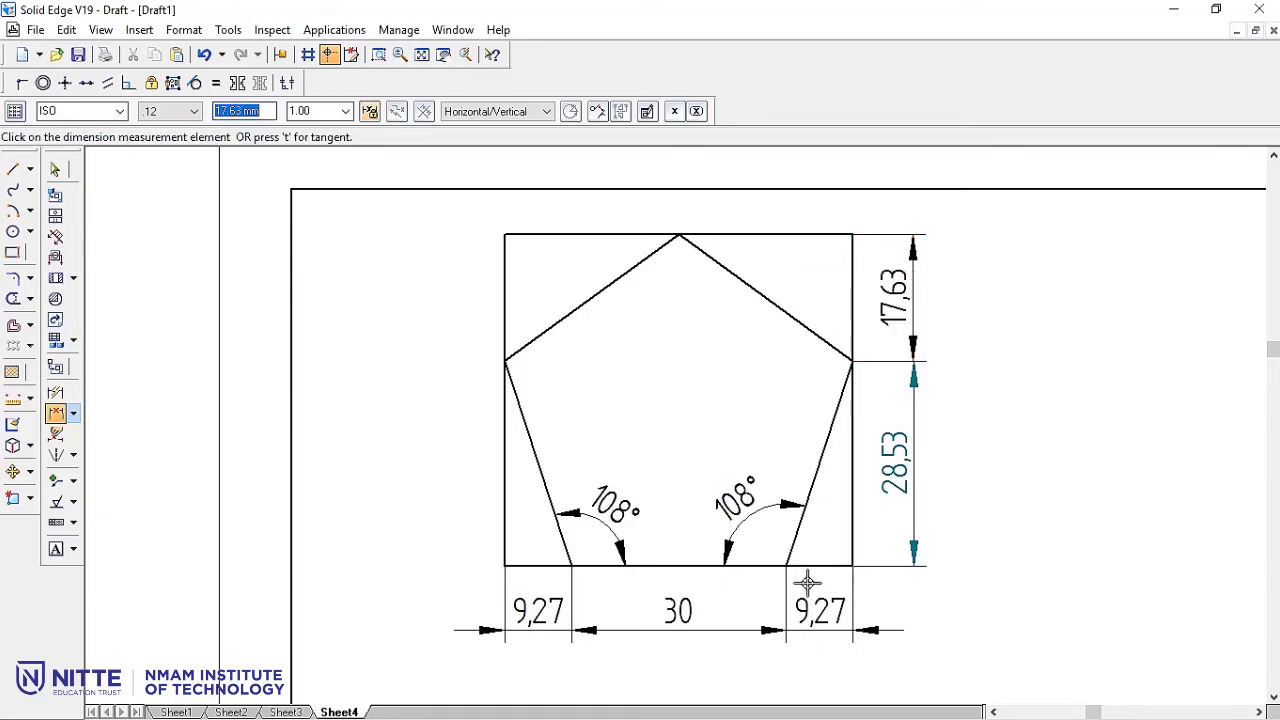
Dimension the horizontal distances from the pentagon's apex to its right and left corners, aligned in one row above the box.
left_click(848, 354)
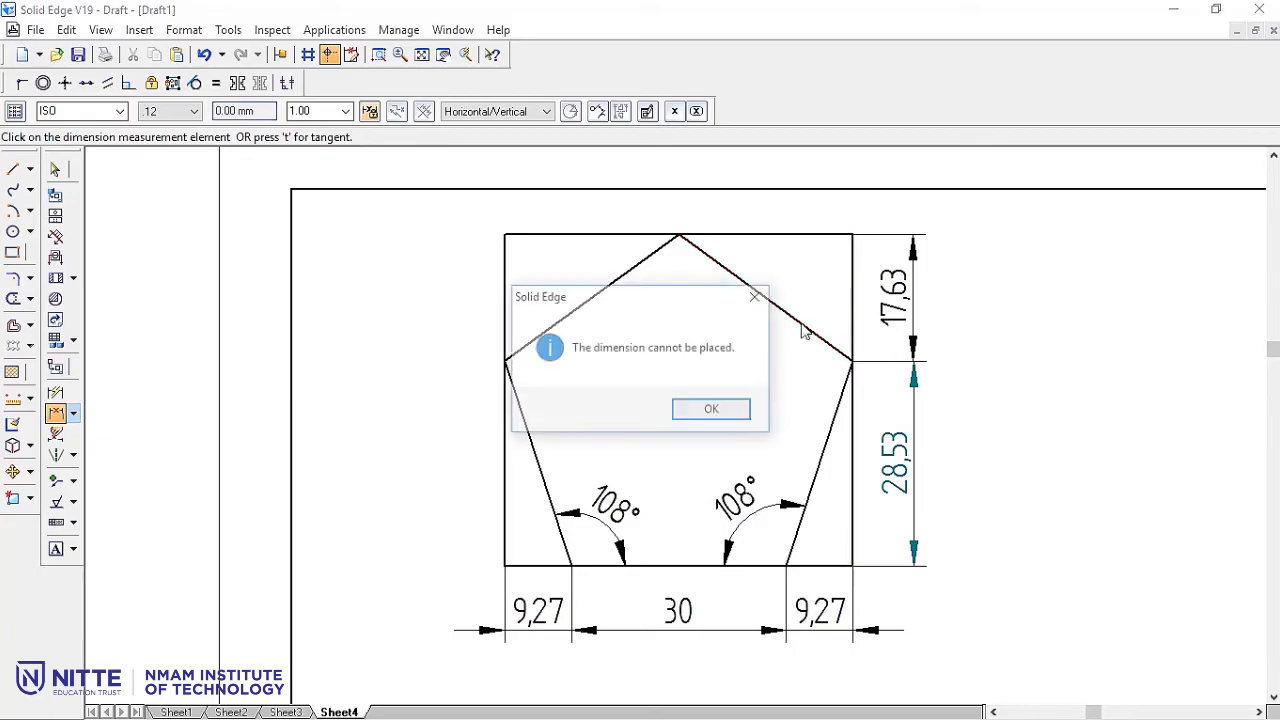
key("Return")
left_click(58, 415)
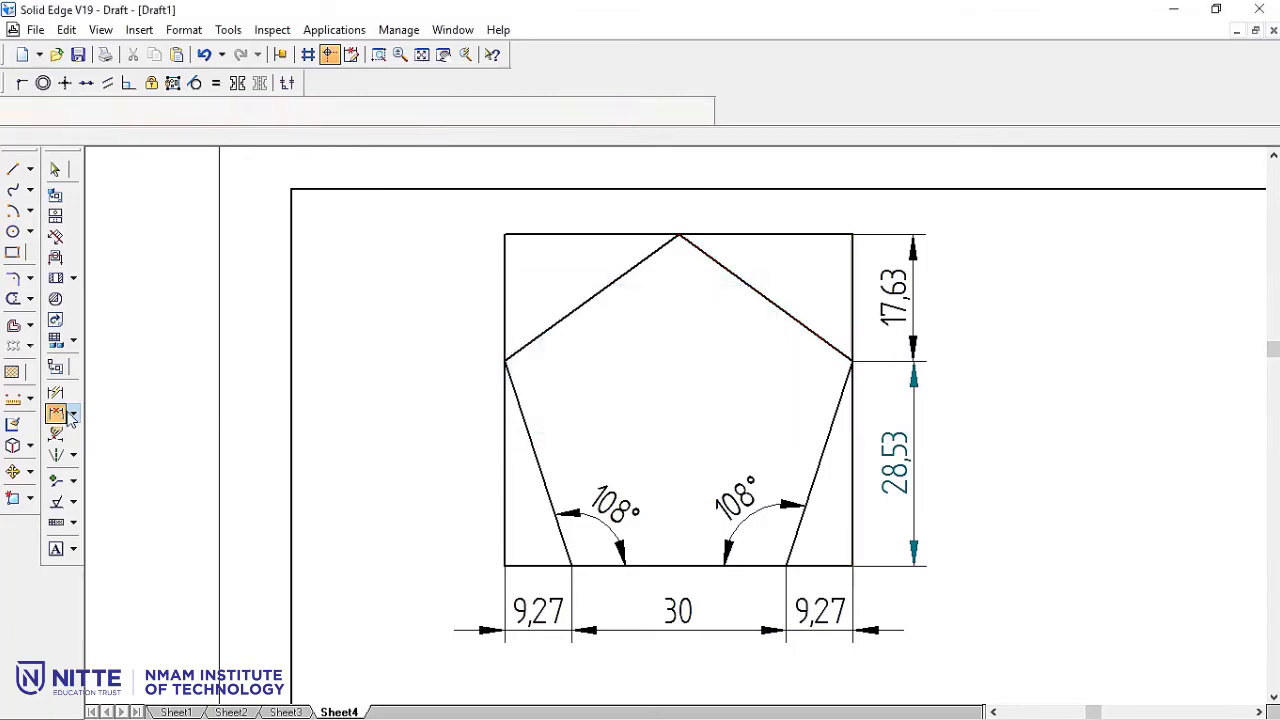
left_click(850, 360)
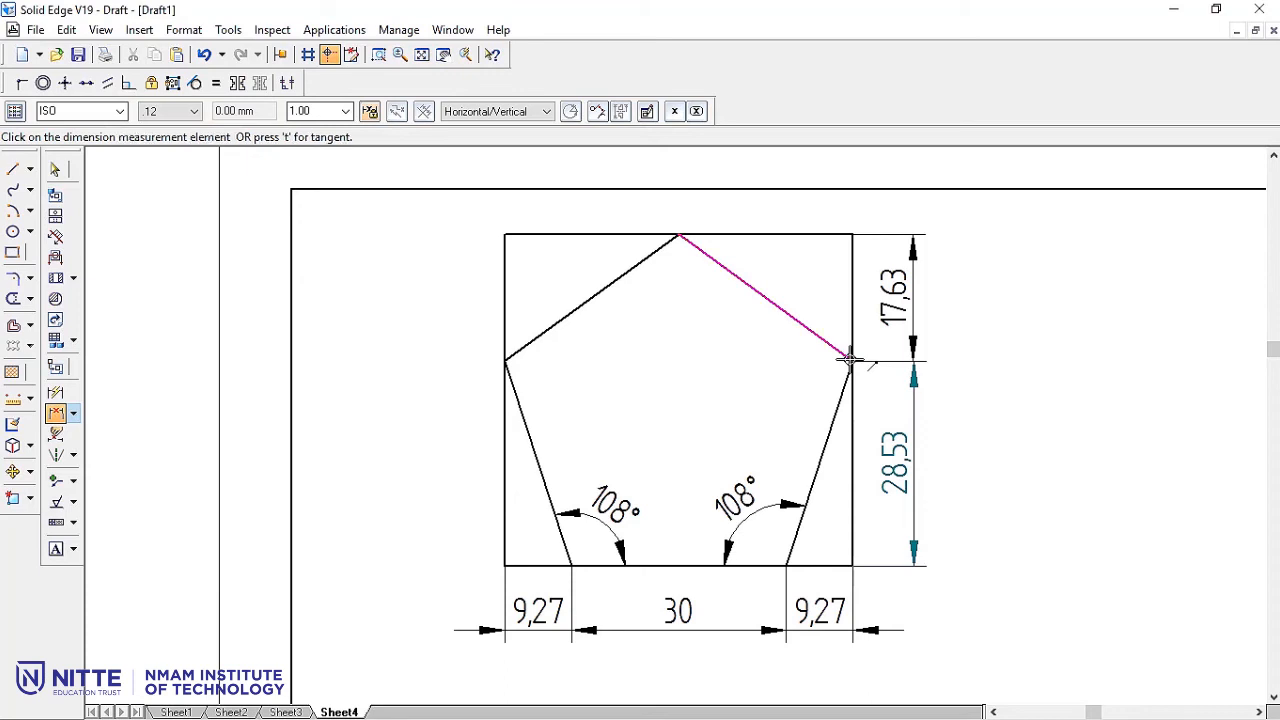
left_click(680, 235)
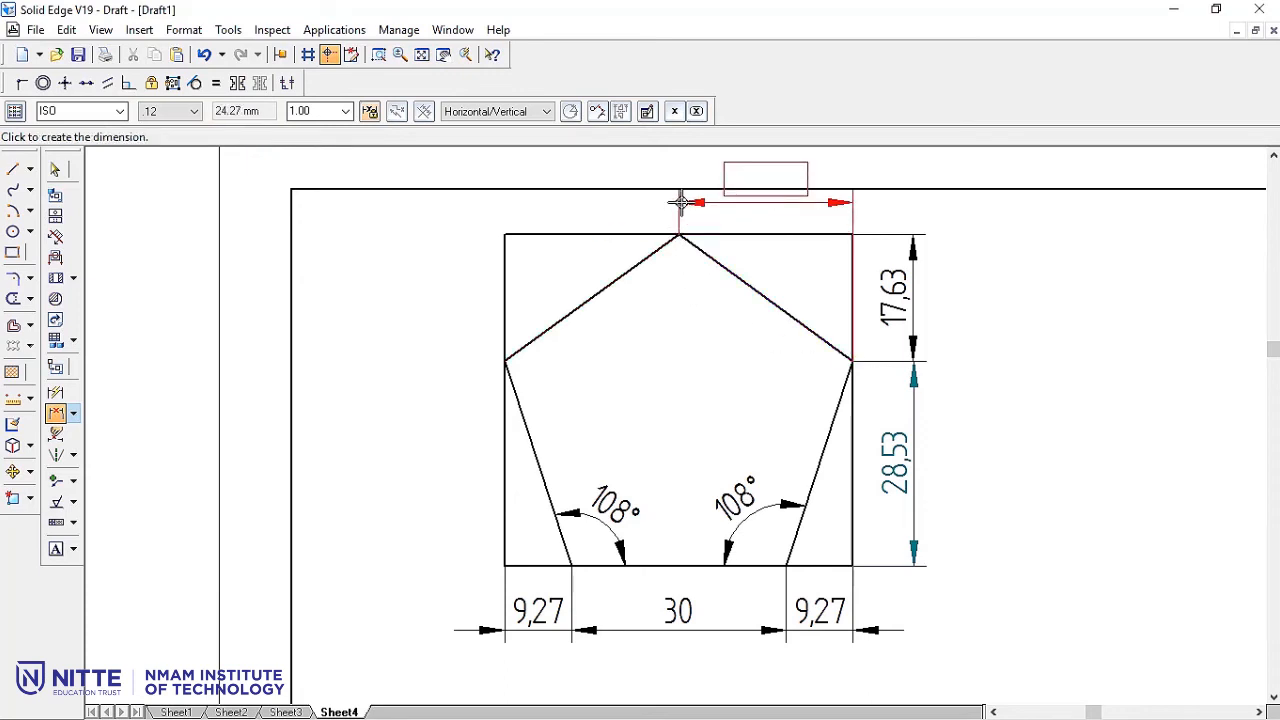
left_click(680, 202)
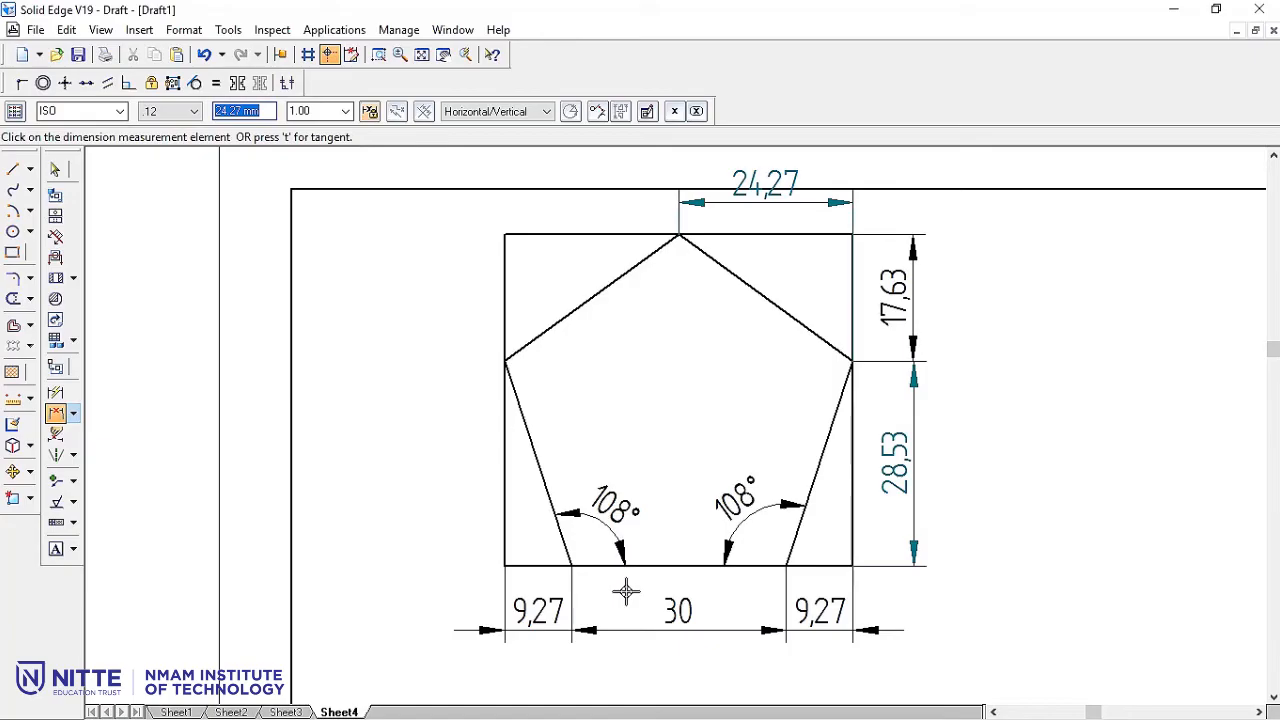
left_click(506, 357)
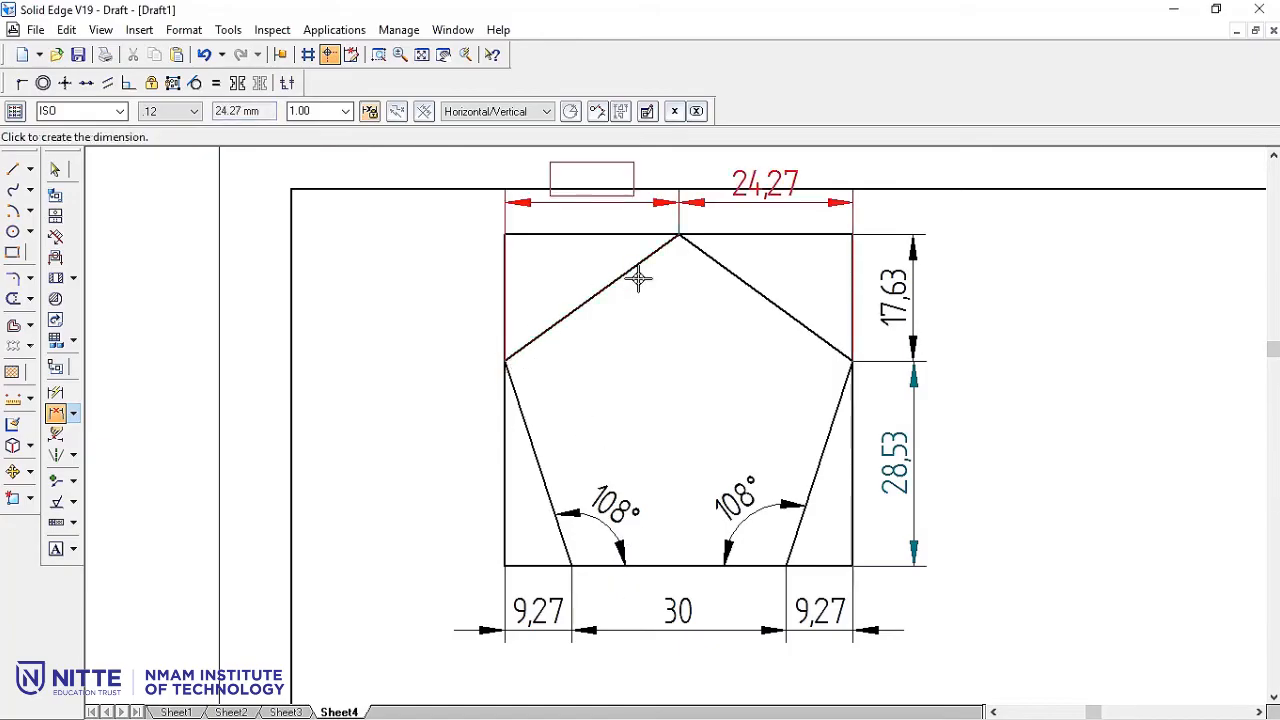
left_click(646, 217)
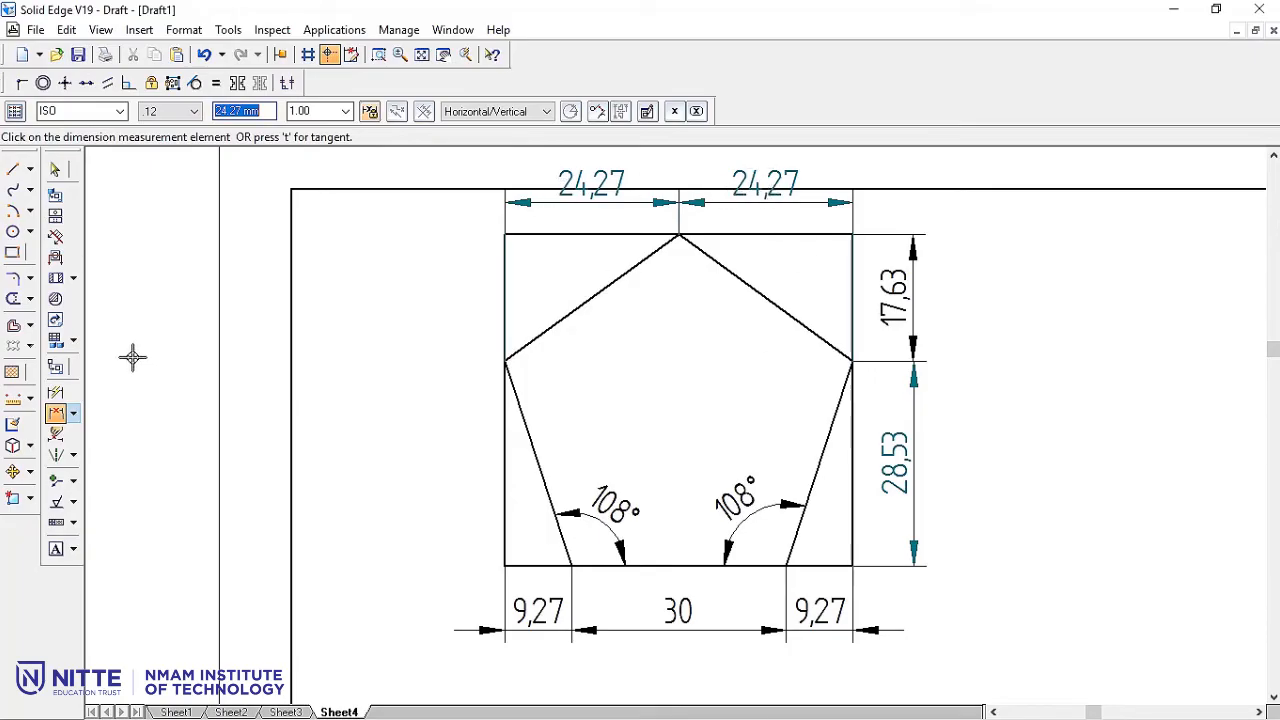
Dimension the box's overall height outside its left side and its overall width below the existing base dimensions.
left_click(57, 393)
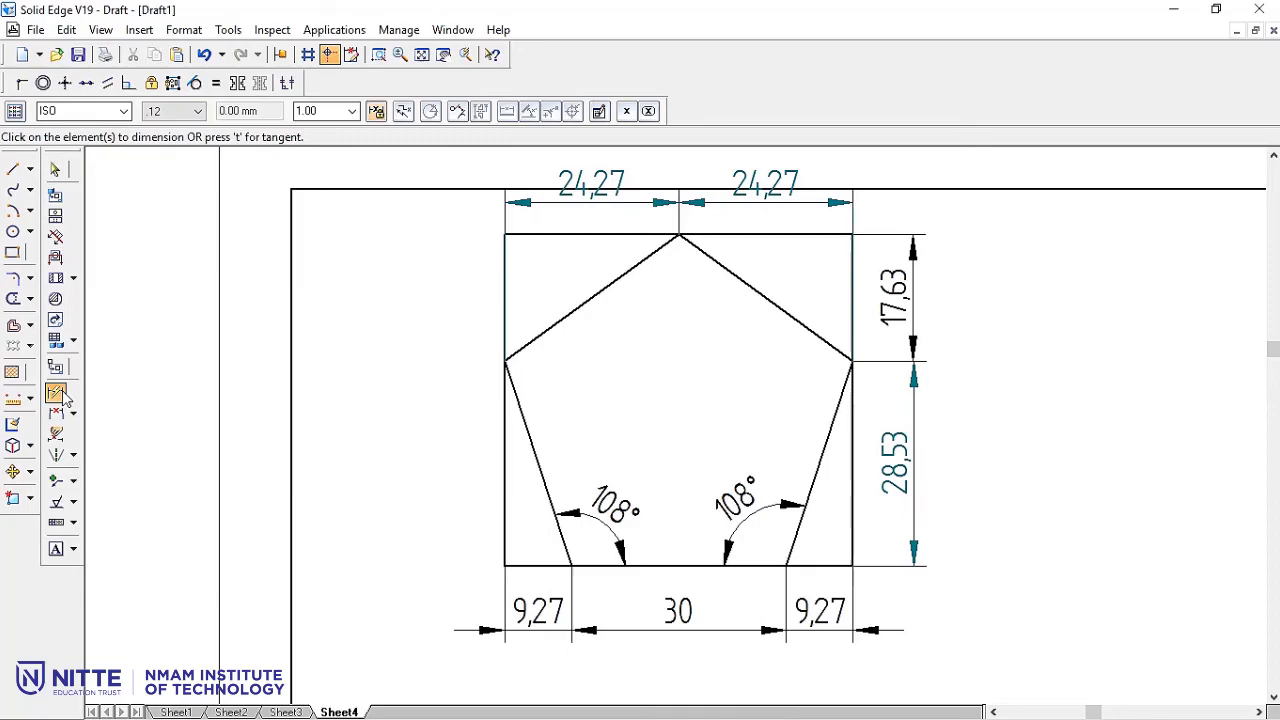
left_click(572, 234)
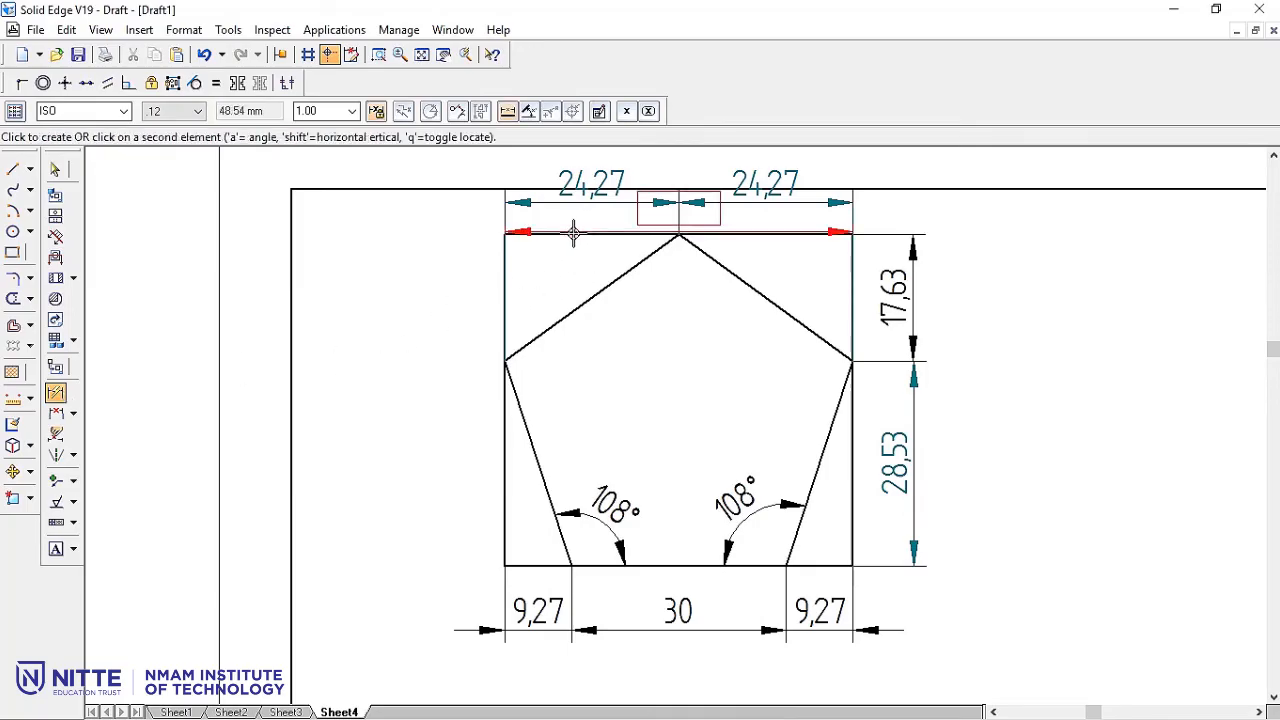
left_click(531, 564)
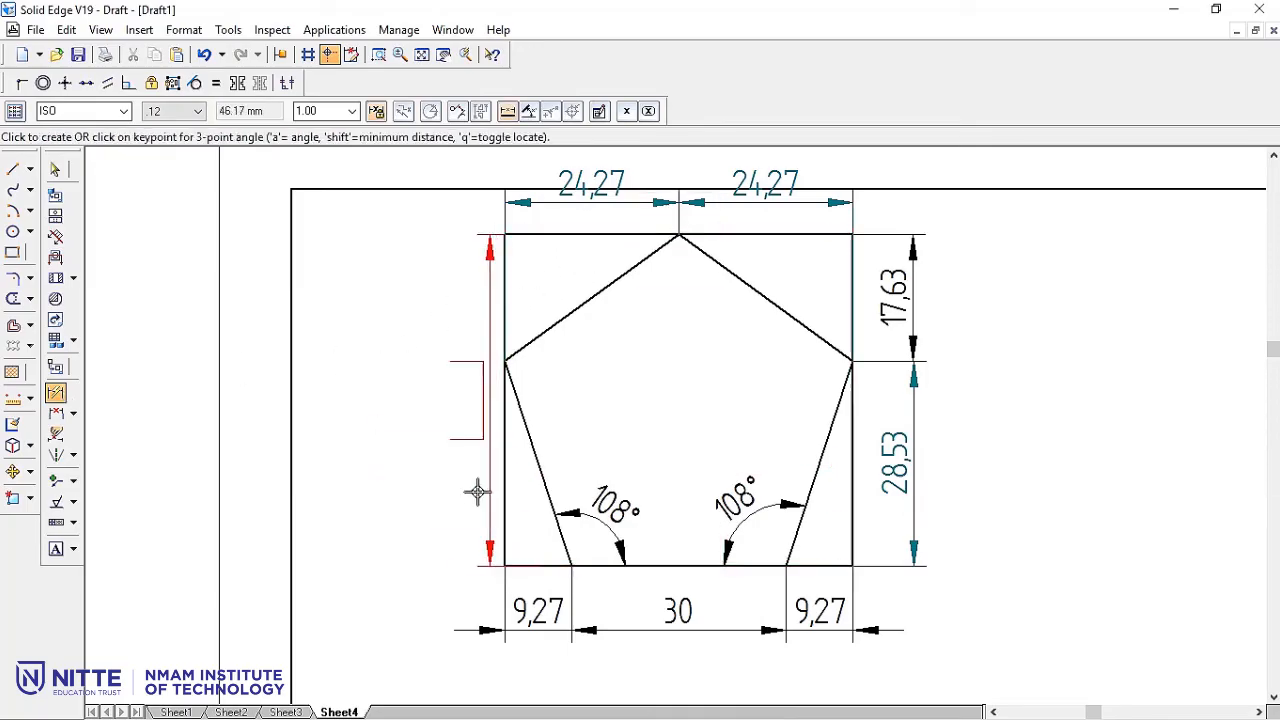
left_click(444, 482)
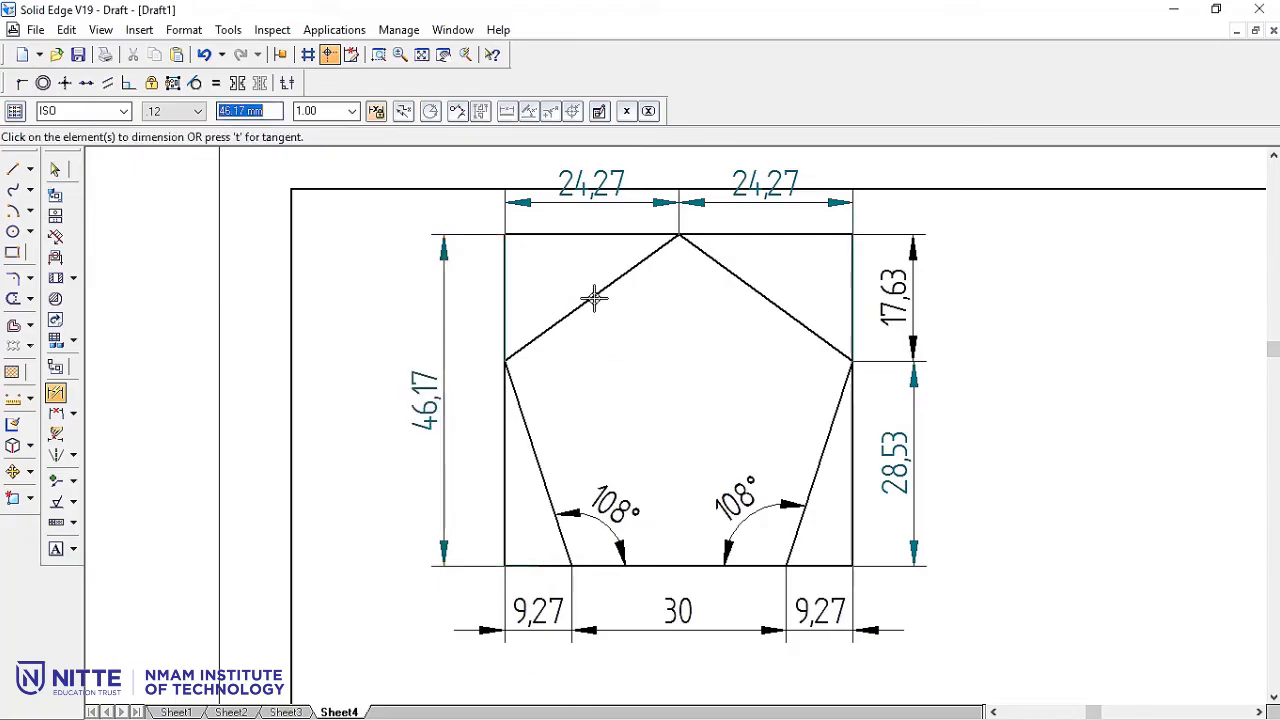
left_click(507, 540)
left_click(852, 502)
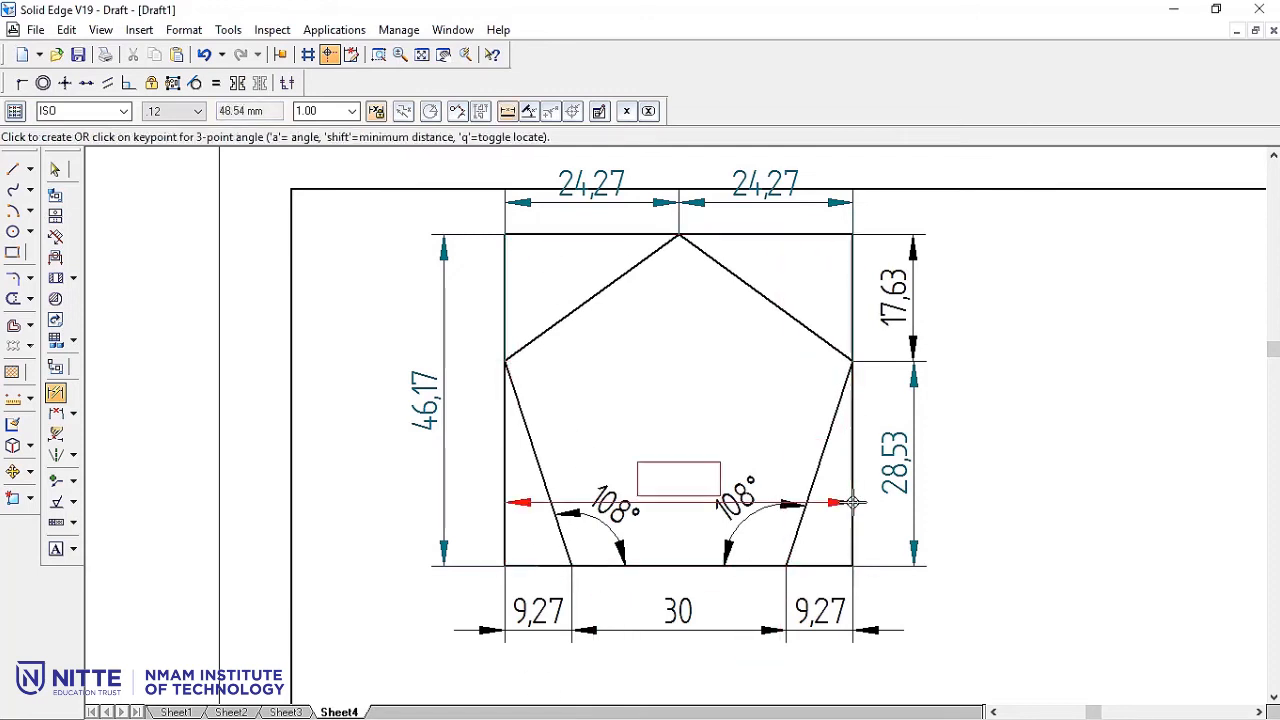
left_click(765, 685)
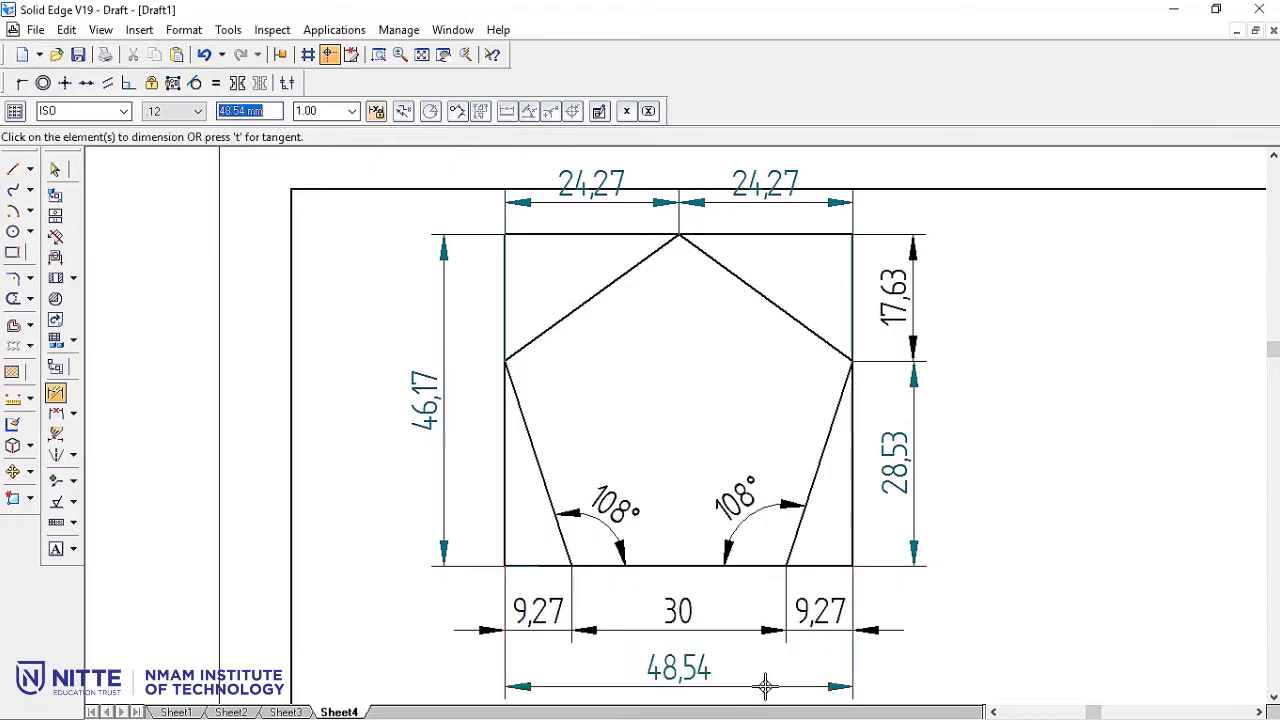
Move the dimensioned pentagon and box together slightly downward so that everything sits inside the sheet border.
scroll(1006, 586, "down", 3)
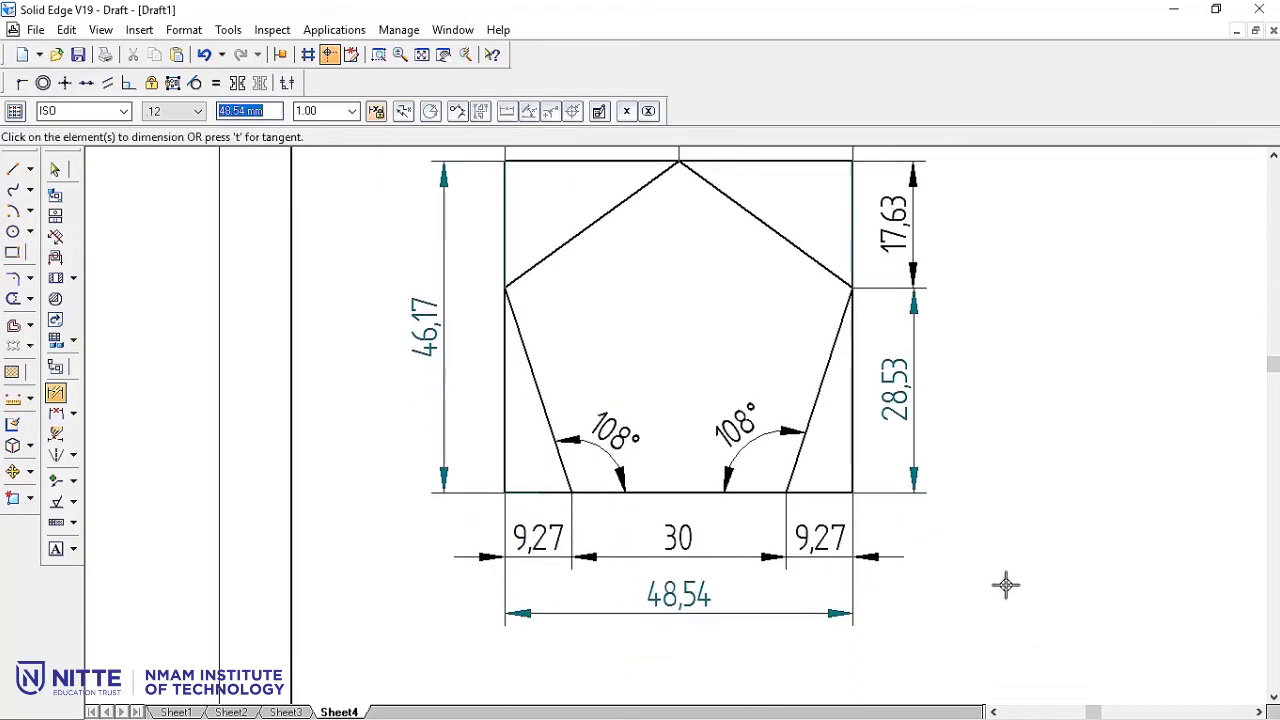
scroll(1006, 586, "down", 1)
scroll(1006, 580, "up", 2)
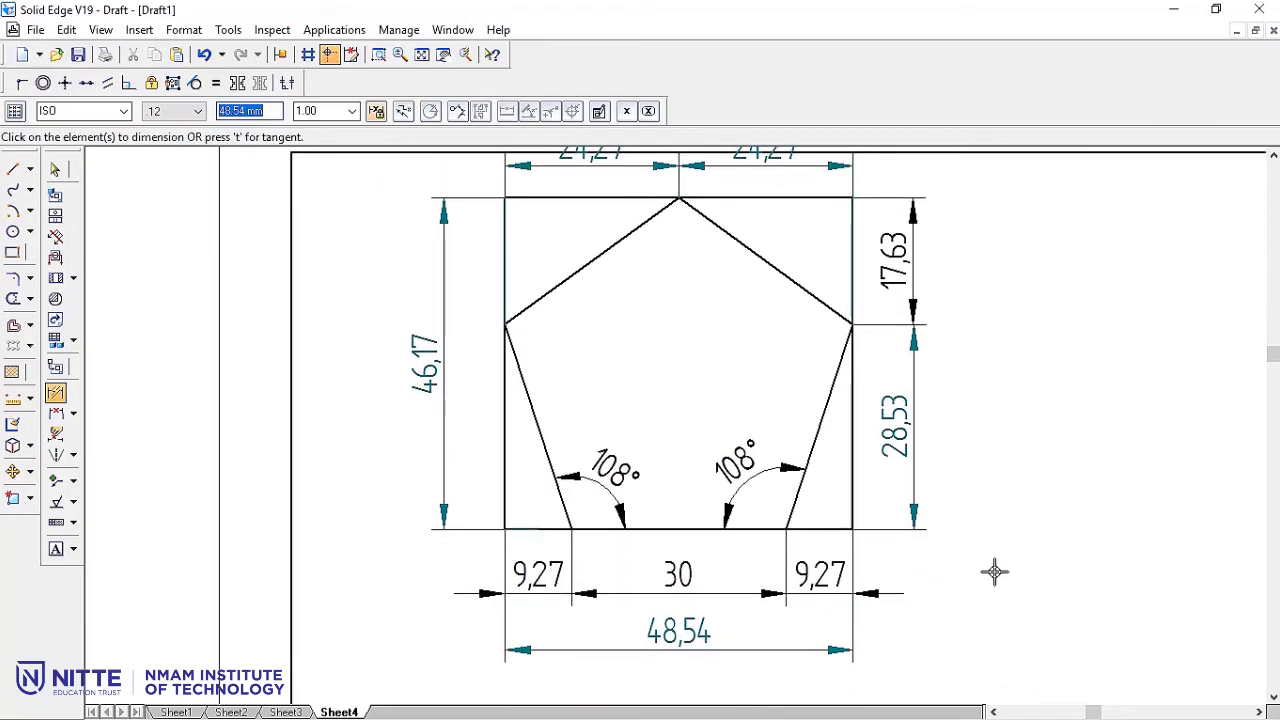
left_click(421, 55)
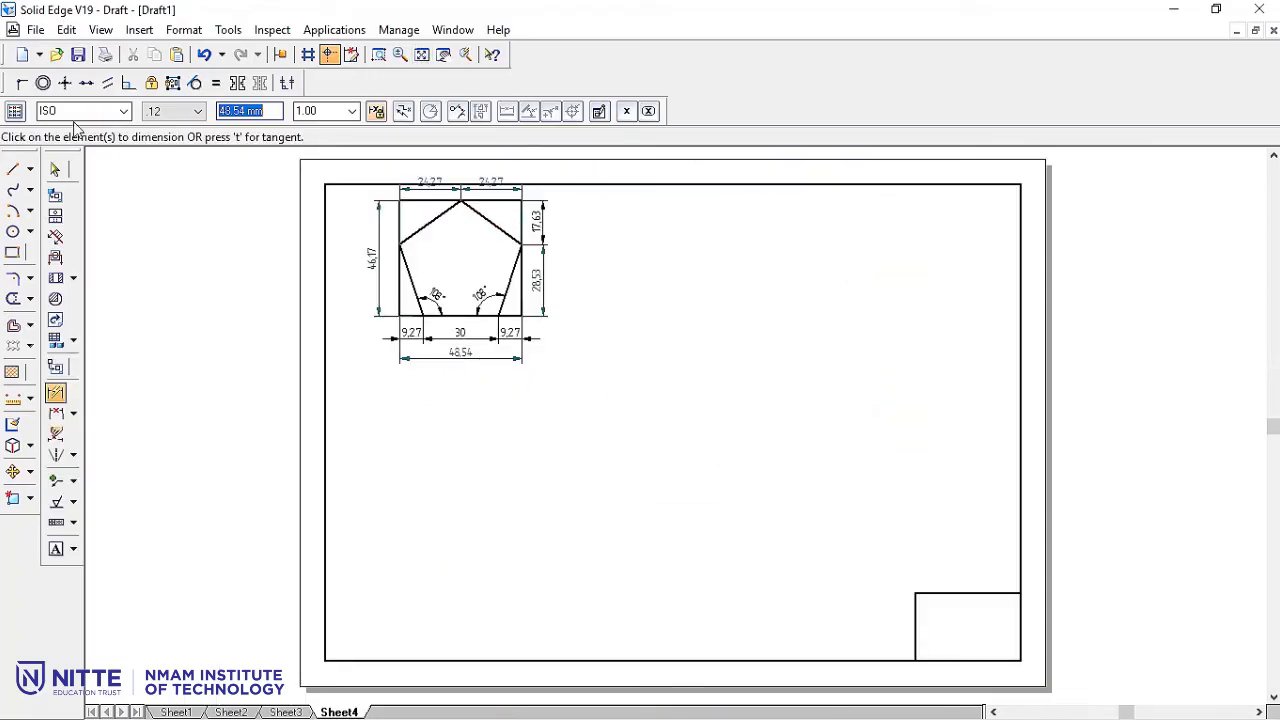
left_click(55, 170)
left_click_drag(357, 172, 570, 392)
left_click_drag(487, 318, 488, 344)
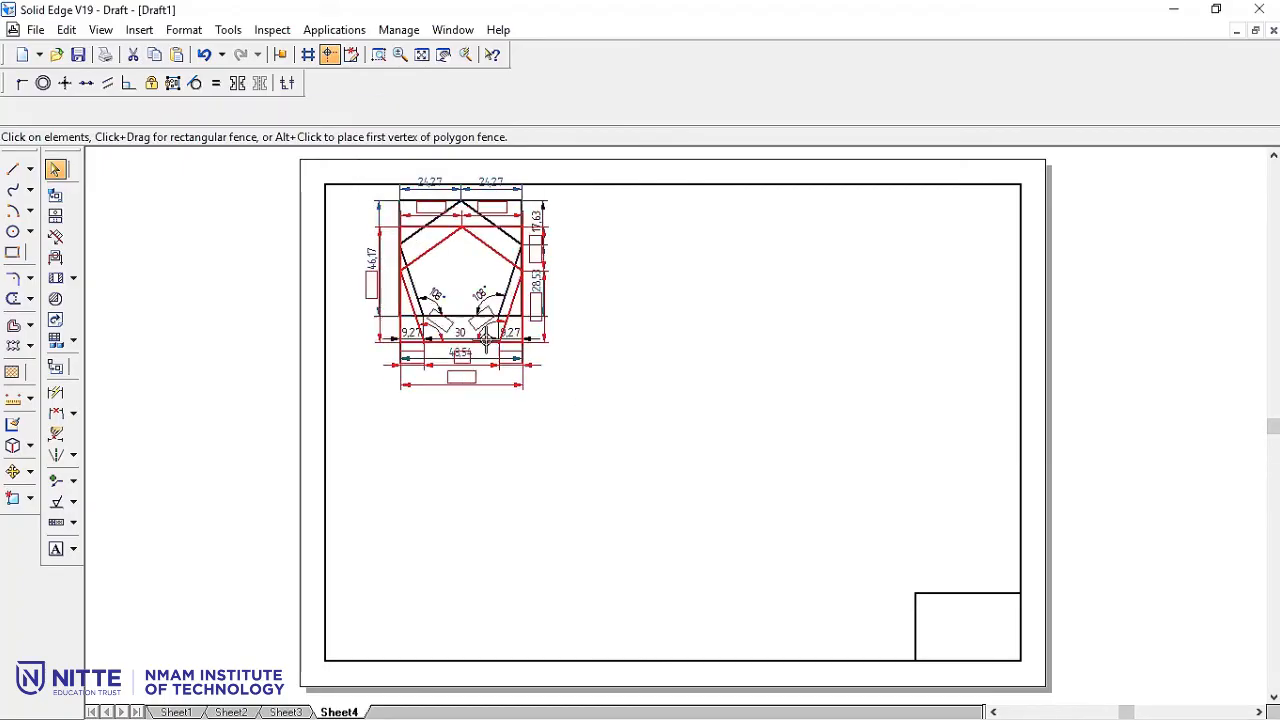
left_click(668, 345)
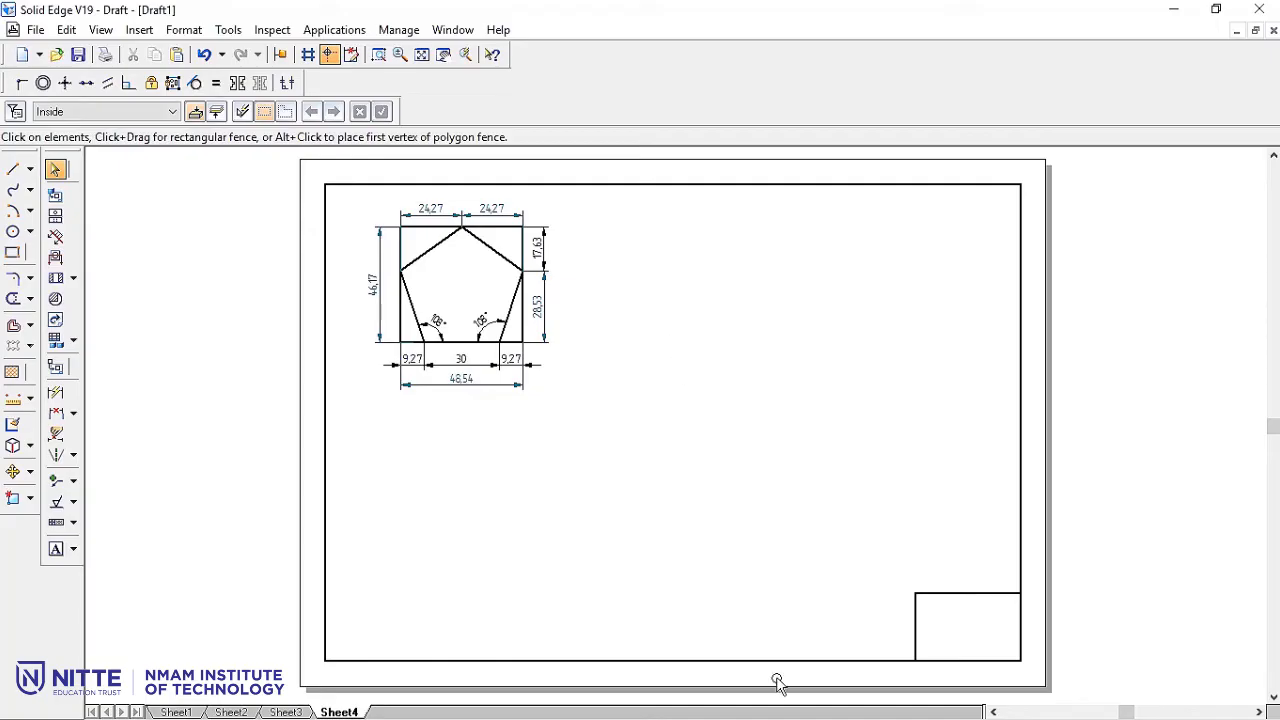
Draw a horizontal line with a 0.05 mm line width in the empty area below and to the right of the pentagon.
left_click(13, 169)
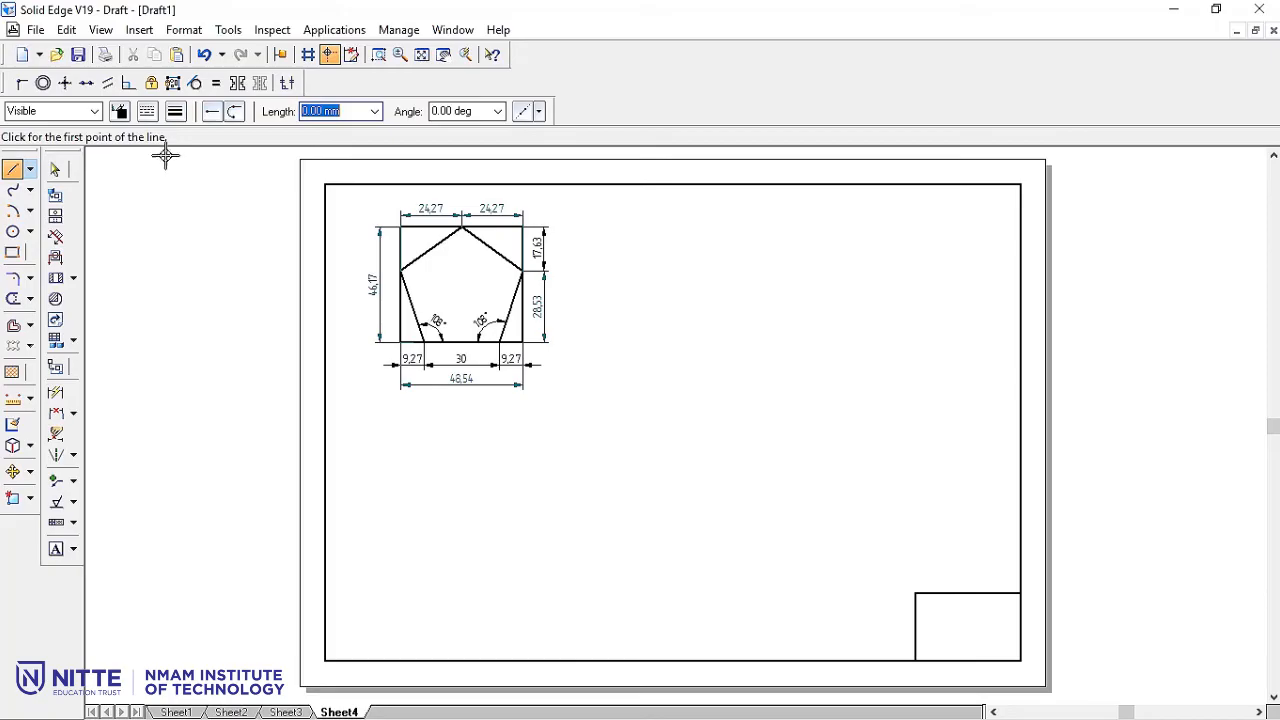
left_click(176, 114)
type("0.05")
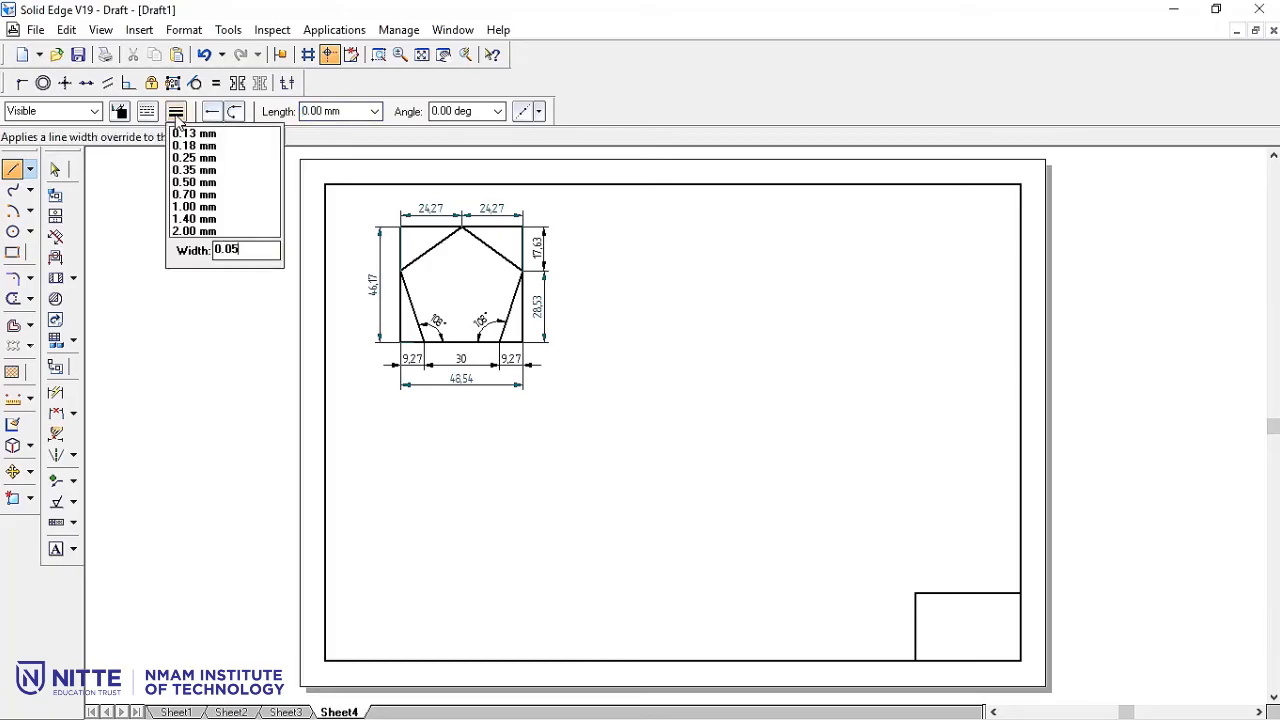
key("Return")
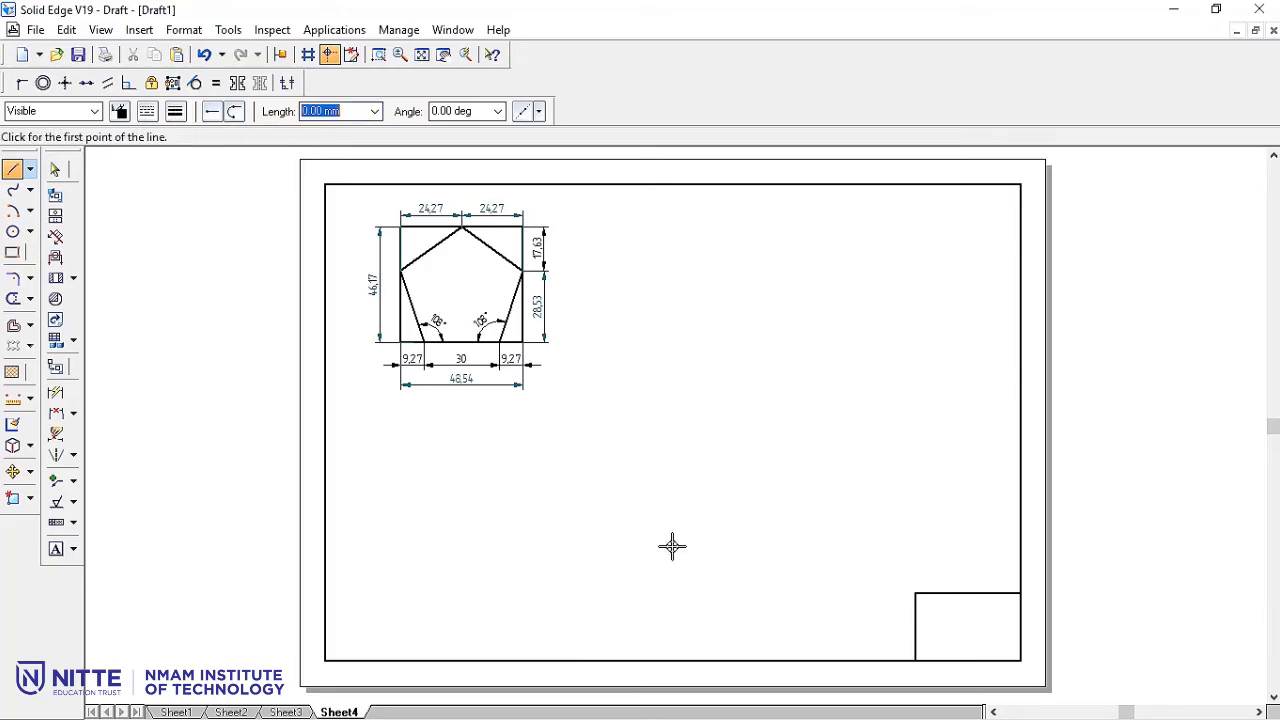
left_click(640, 505)
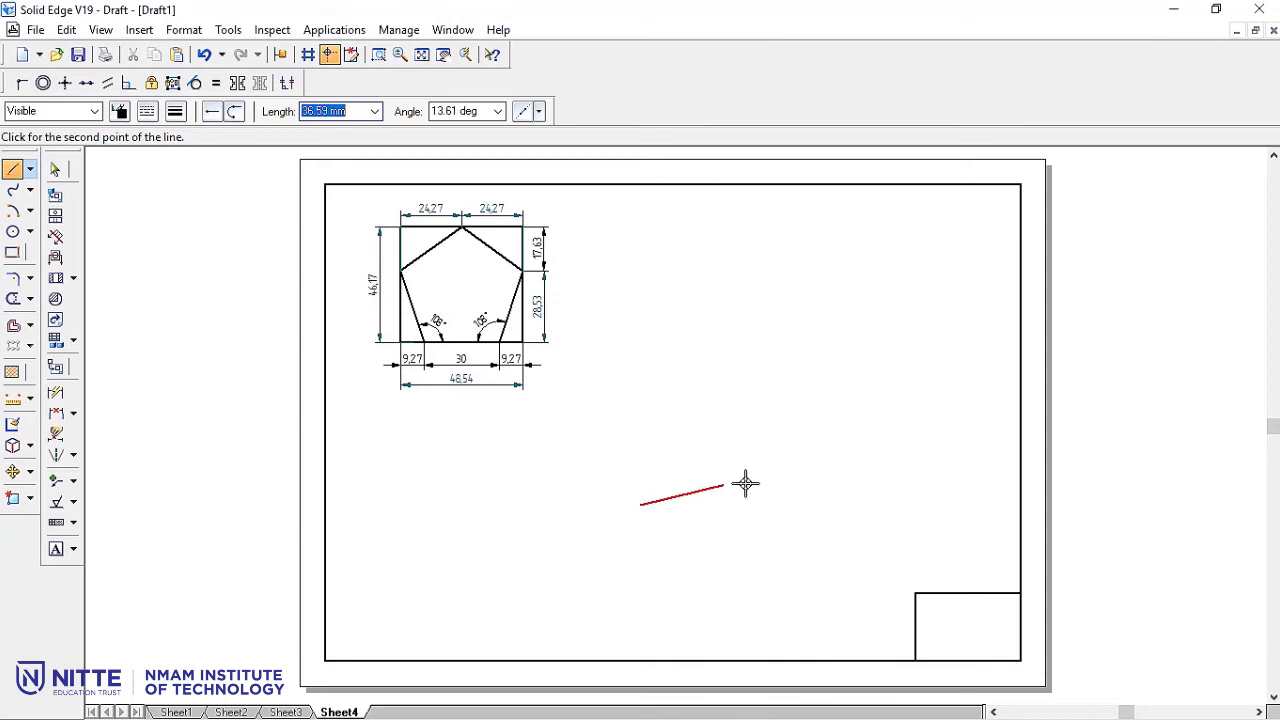
left_click(808, 506)
right_click(914, 403)
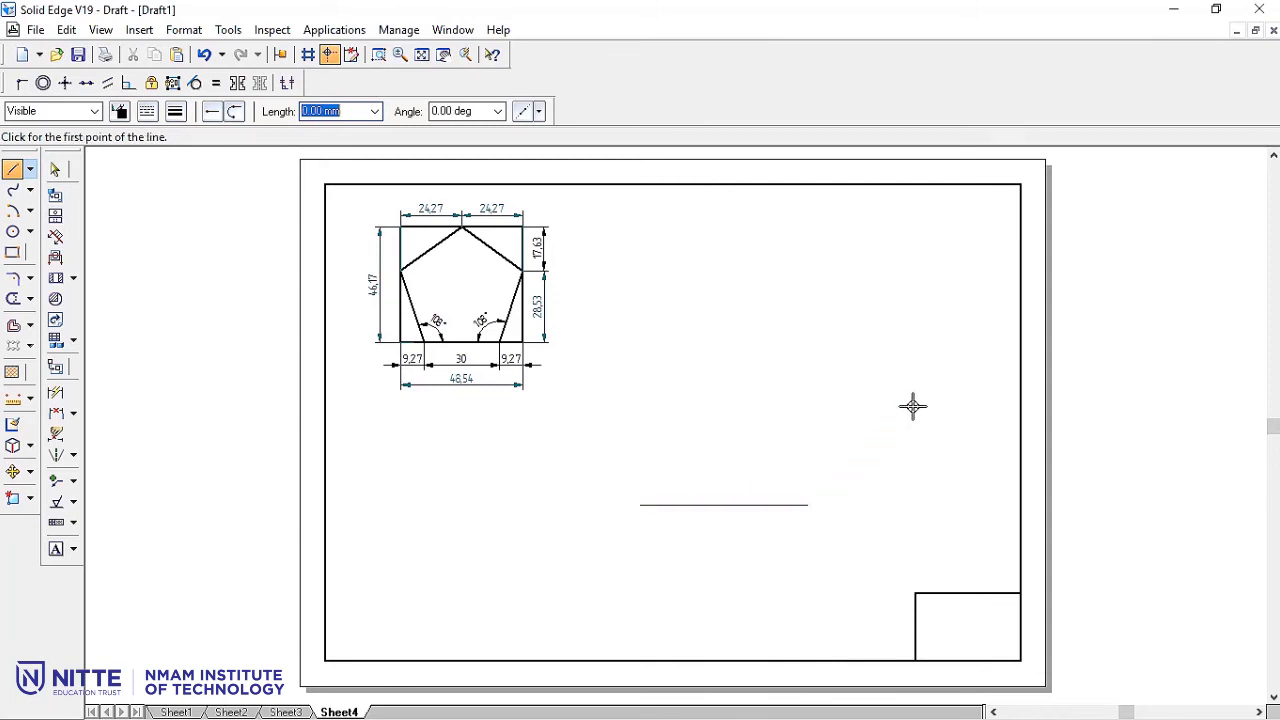
Draw two lines sloping down from the upper left and upper right that meet at the horizontal line's midpoint.
left_click(641, 465)
left_click(722, 505)
left_click(820, 465)
right_click(829, 429)
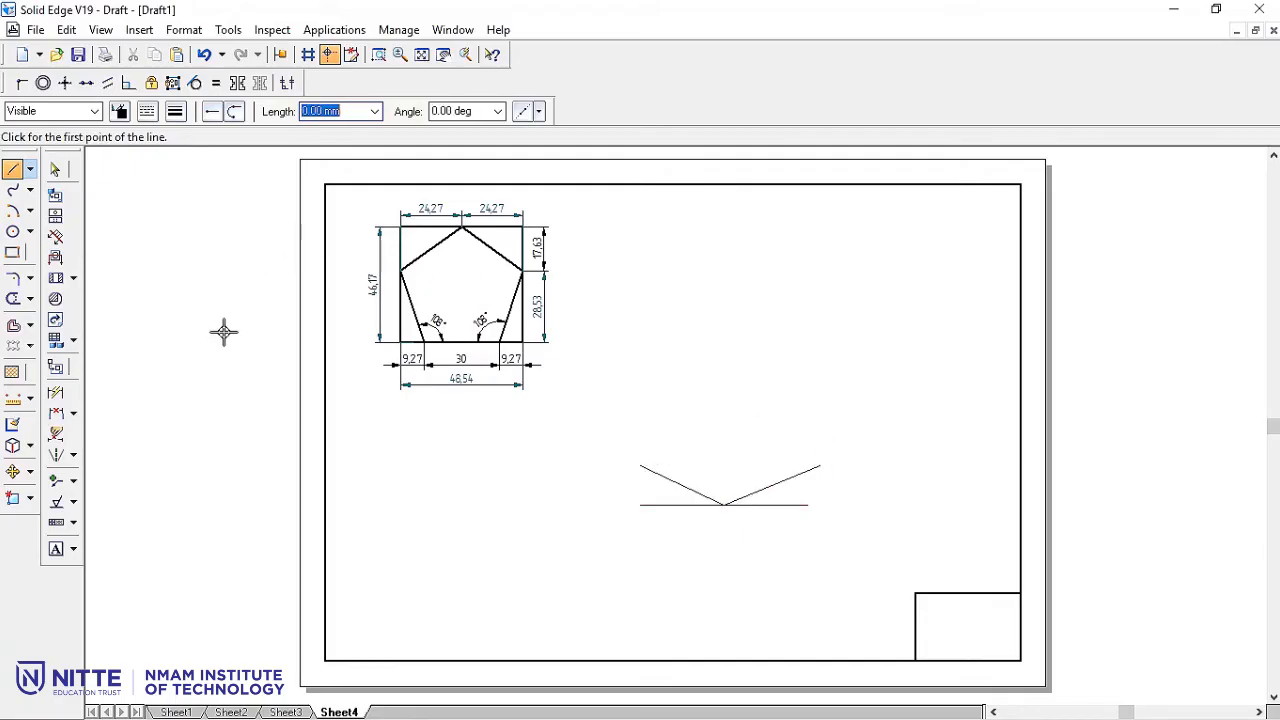
Add an angle dimension between the left inclined line and the horizontal line, and set it to 30°.
left_click(73, 414)
left_click(148, 437)
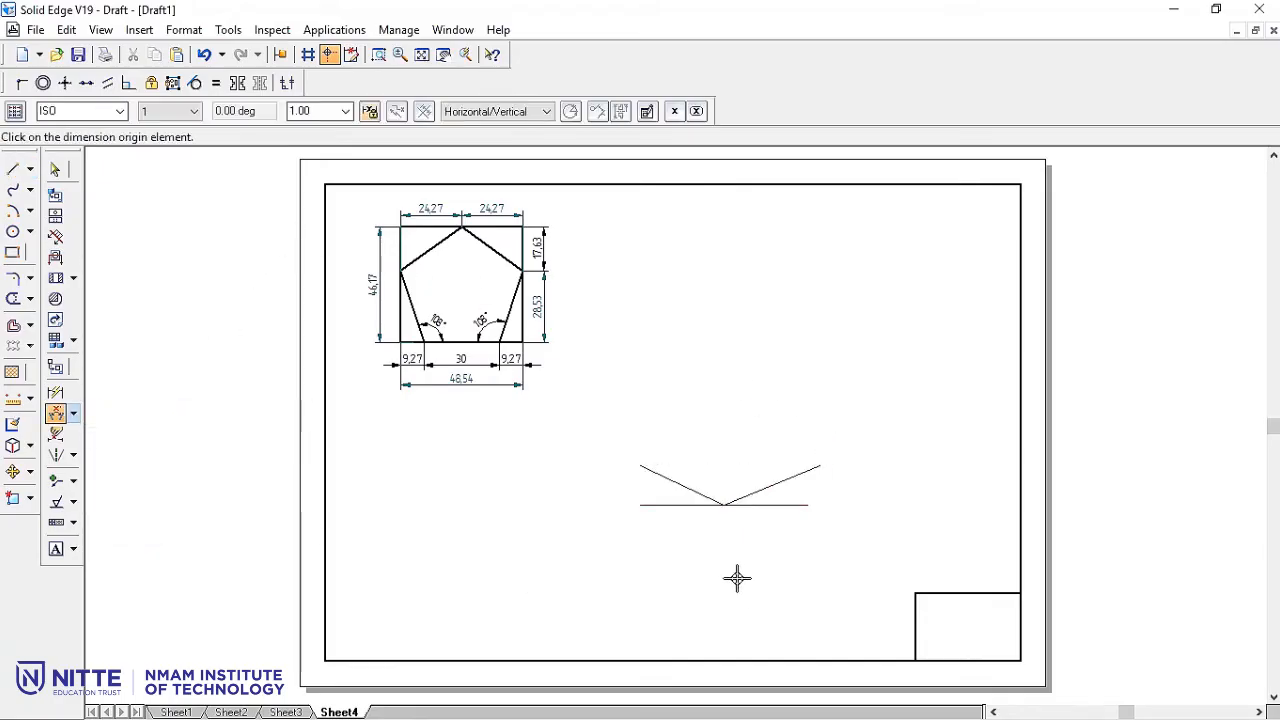
left_click(673, 482)
left_click(673, 508)
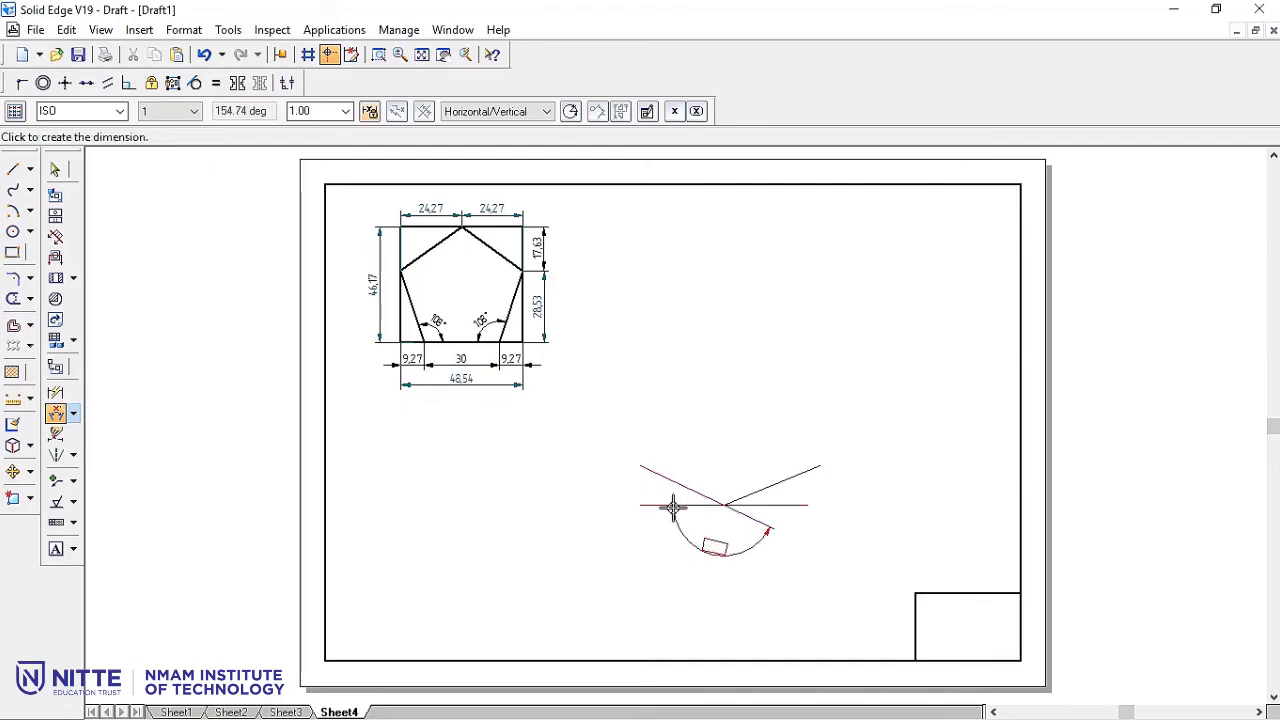
left_click(651, 483)
type("30")
key("Return")
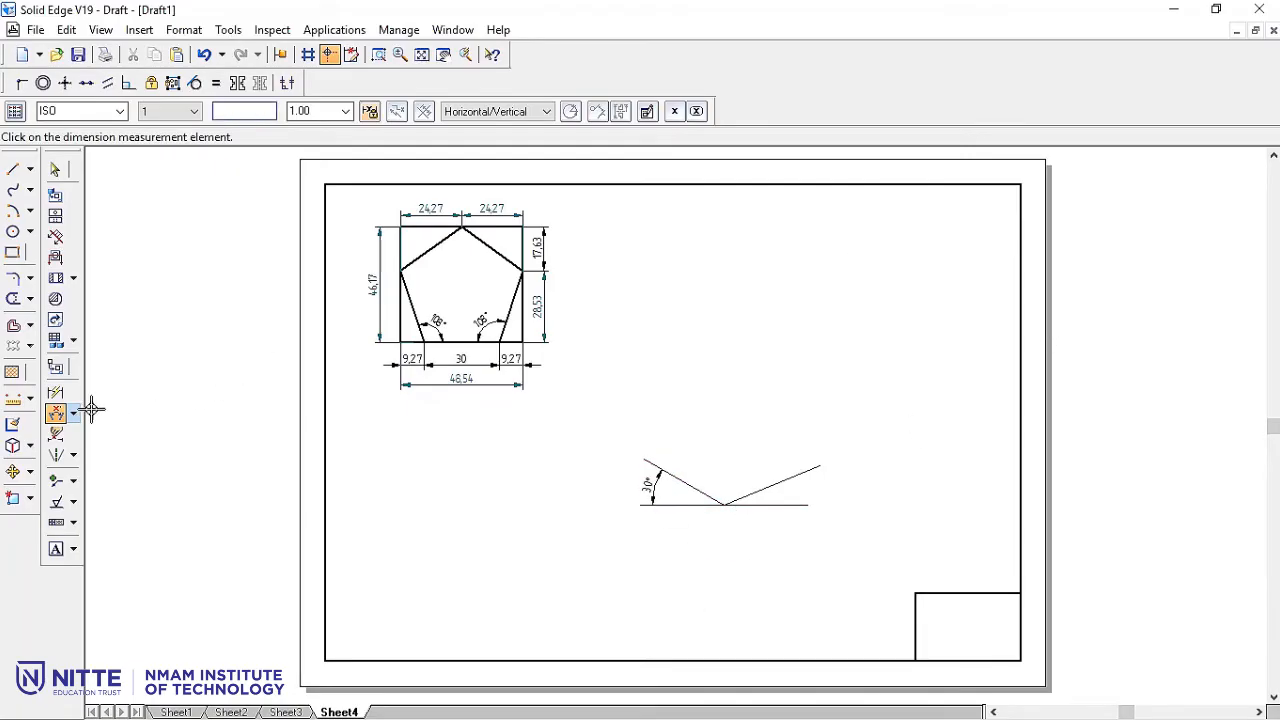
left_click(55, 413)
left_click(787, 504)
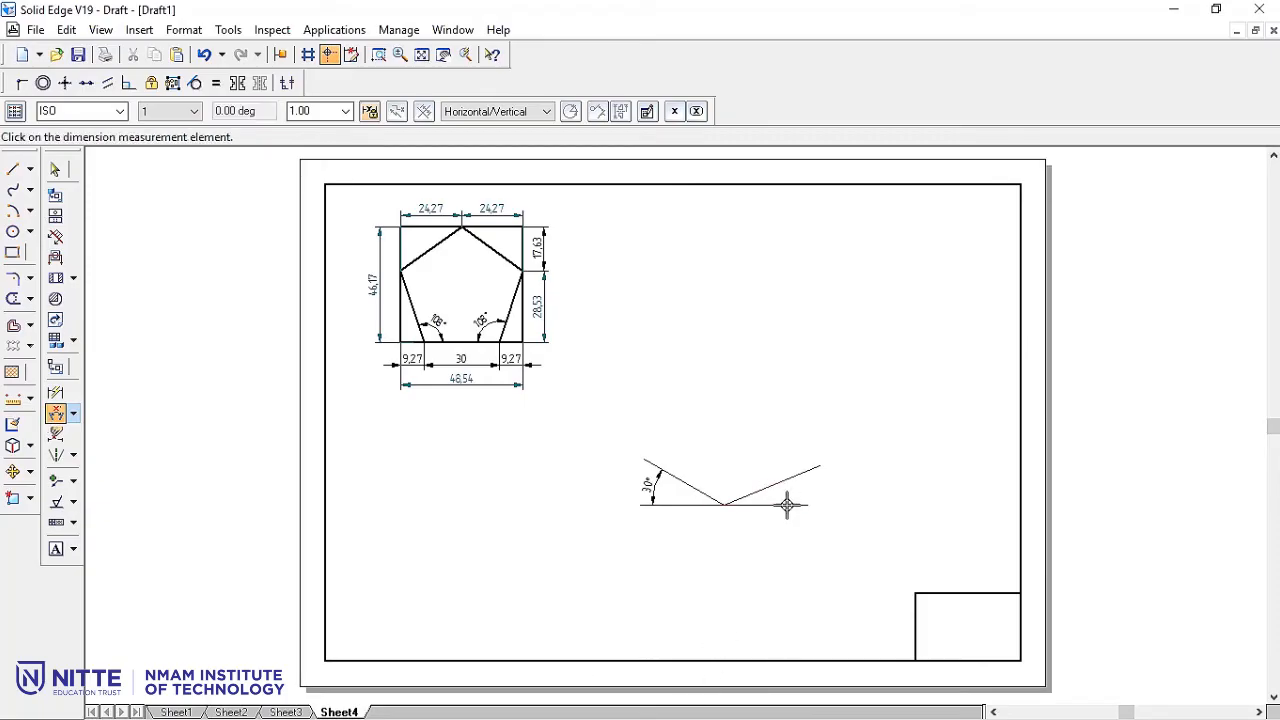
left_click(787, 505)
right_click(803, 492)
left_click(798, 478)
left_click(803, 502)
right_click(785, 487)
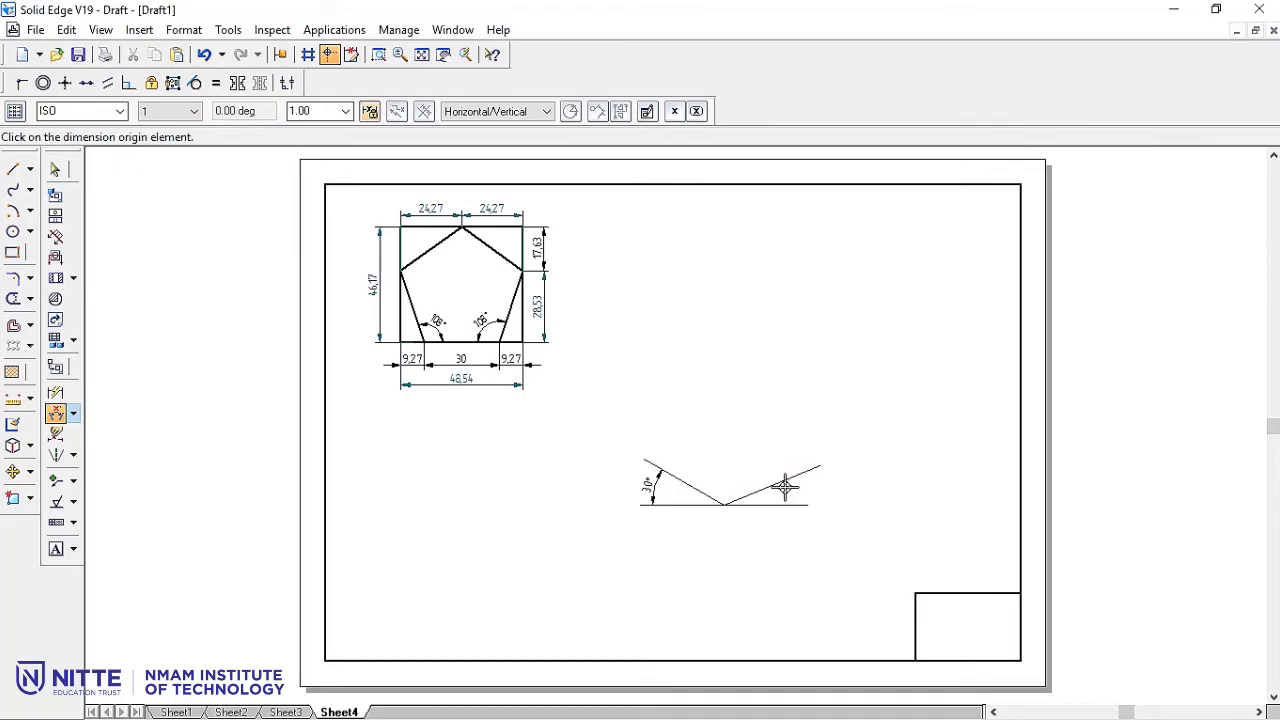
Add an angle dimension between the right inclined line and the horizontal line, and set it to 30°.
left_click(784, 483)
left_click(795, 503)
left_click(807, 487)
type("30")
key("Return")
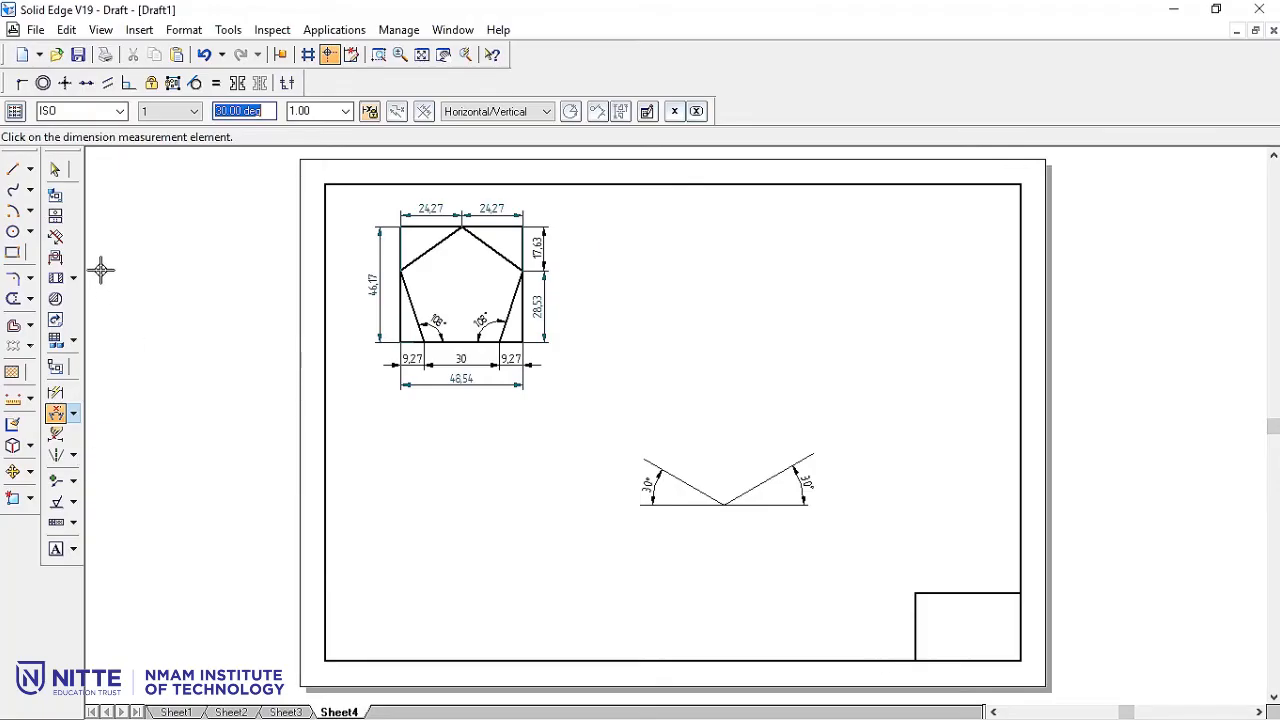
Set the length of the right inclined line to 46.17*0.816 mm.
left_click(54, 172)
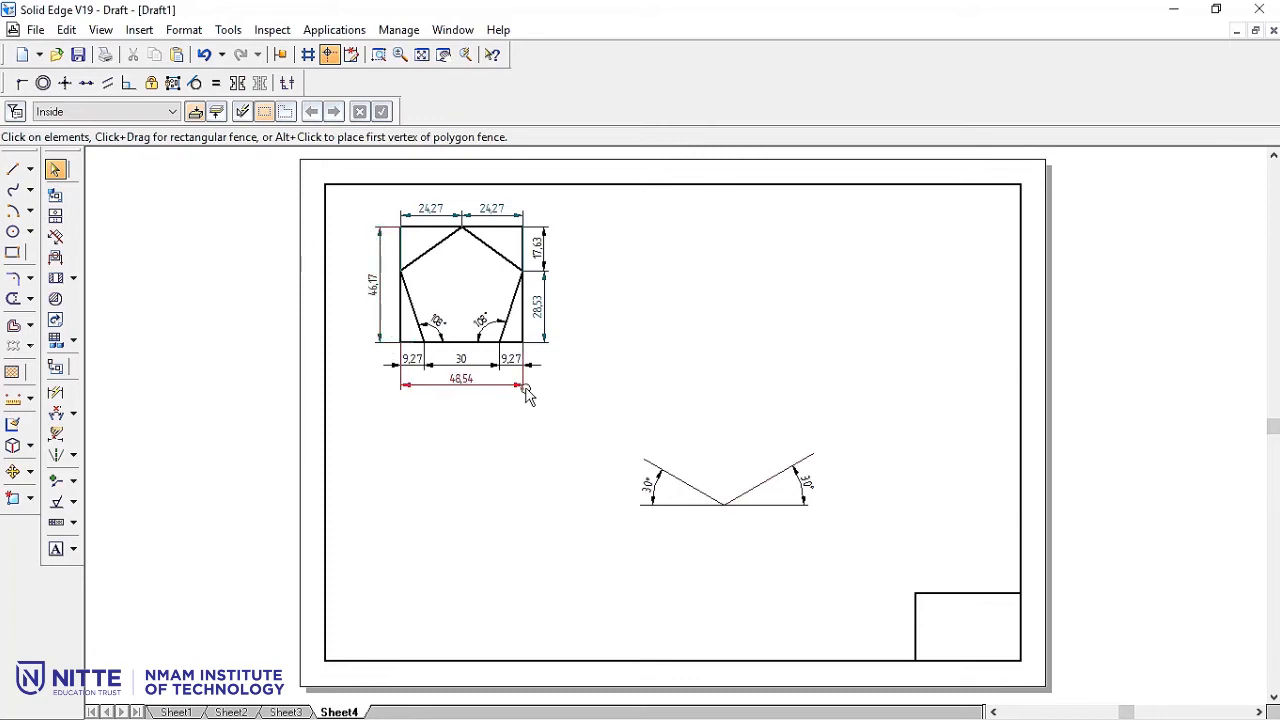
left_click(768, 488)
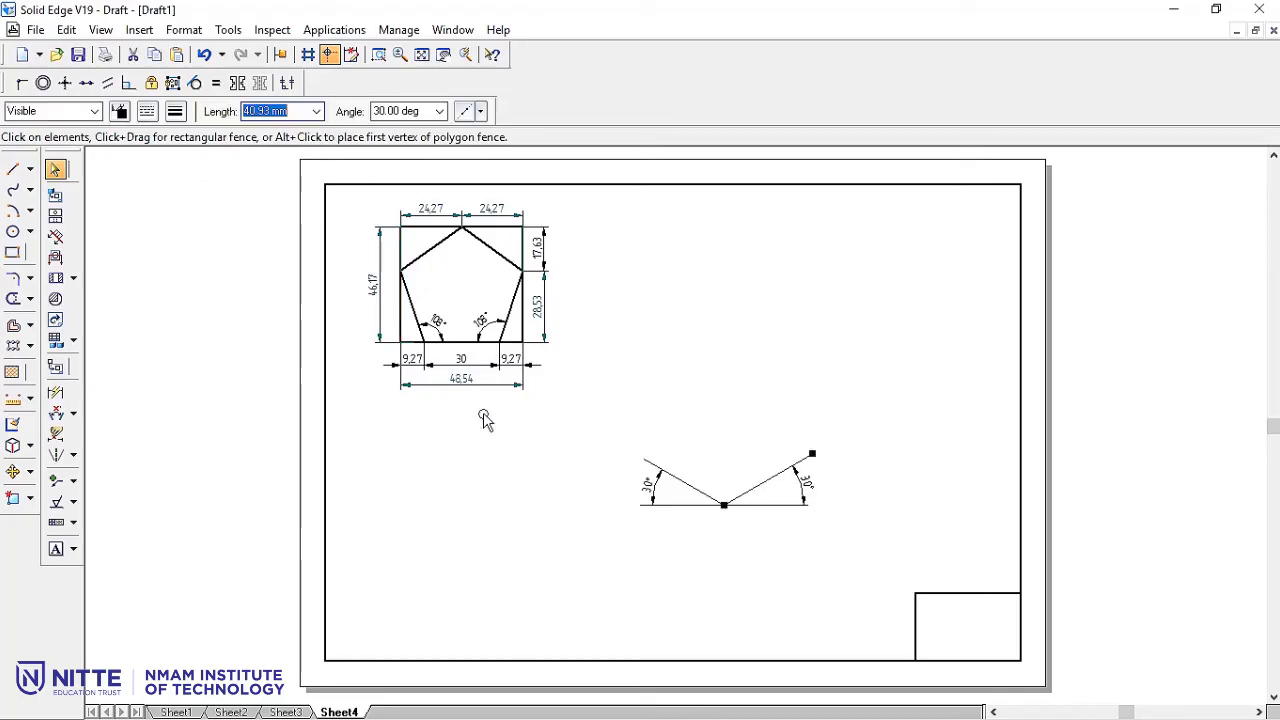
type("46")
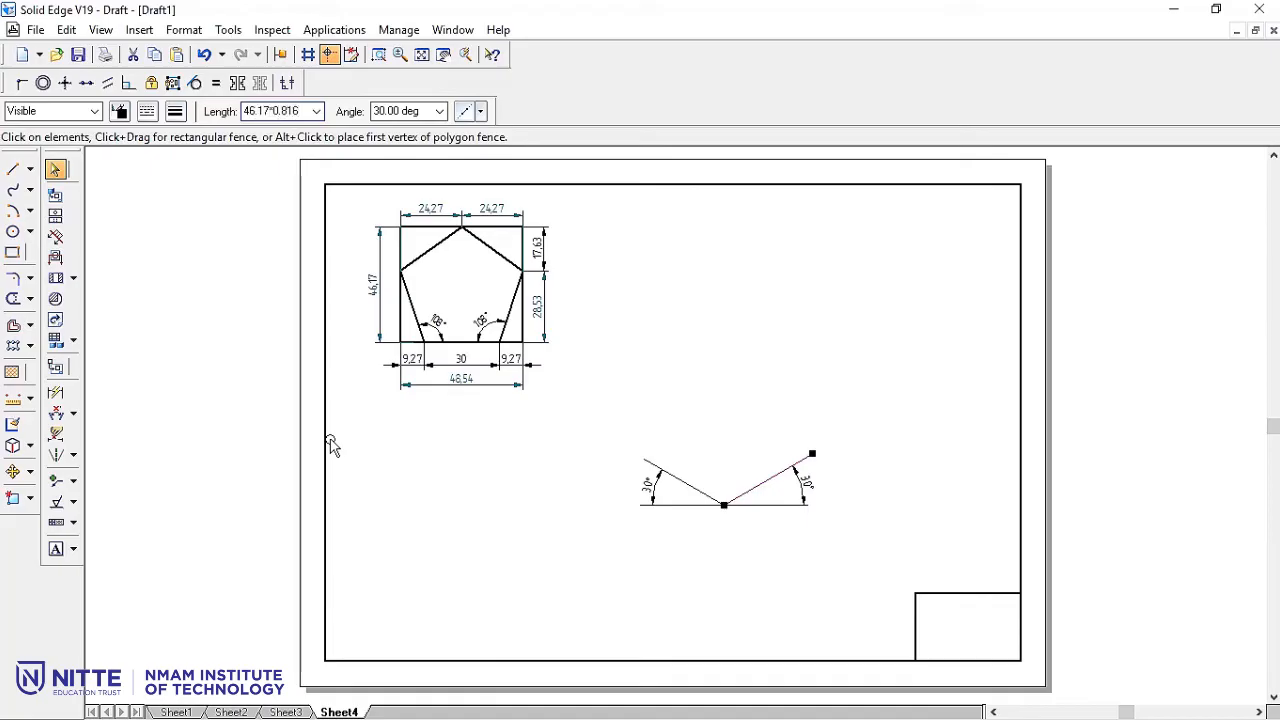
type(".17*0.816")
key("Tab")
Set the length of the left inclined line to 48.54*0.816 mm.
left_click(692, 489)
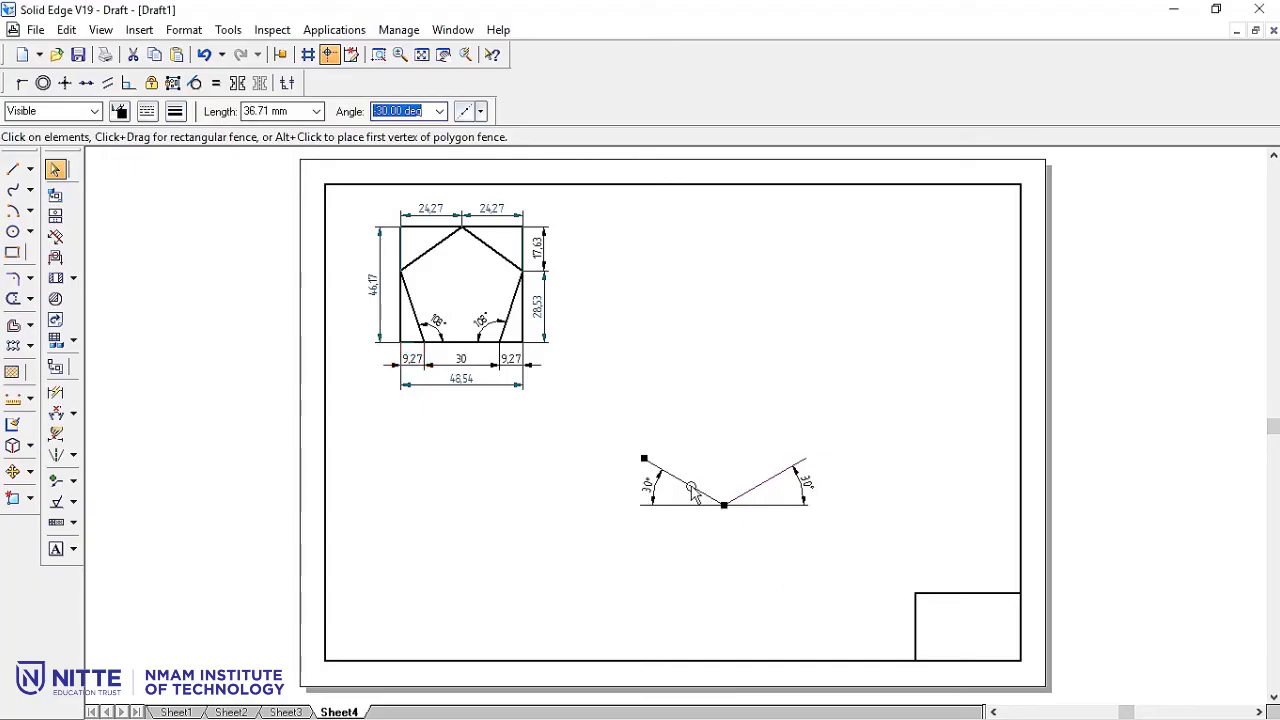
left_click(279, 112)
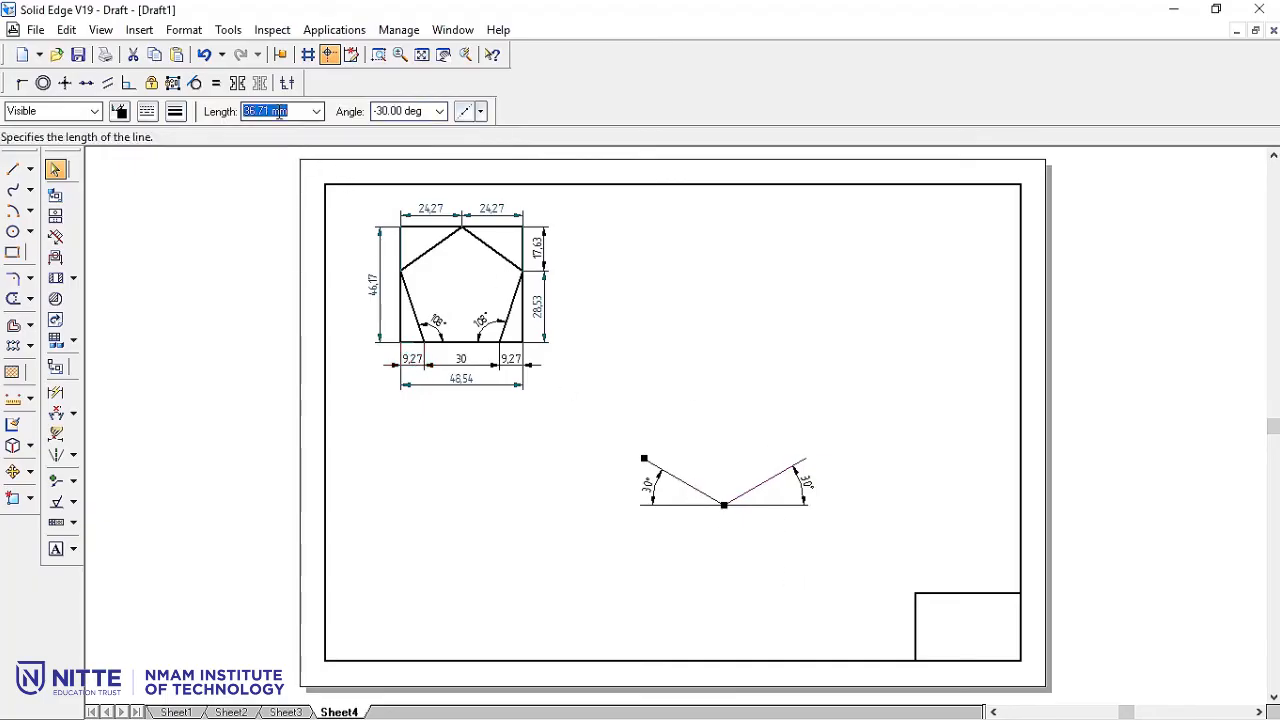
type("48.54*0.816")
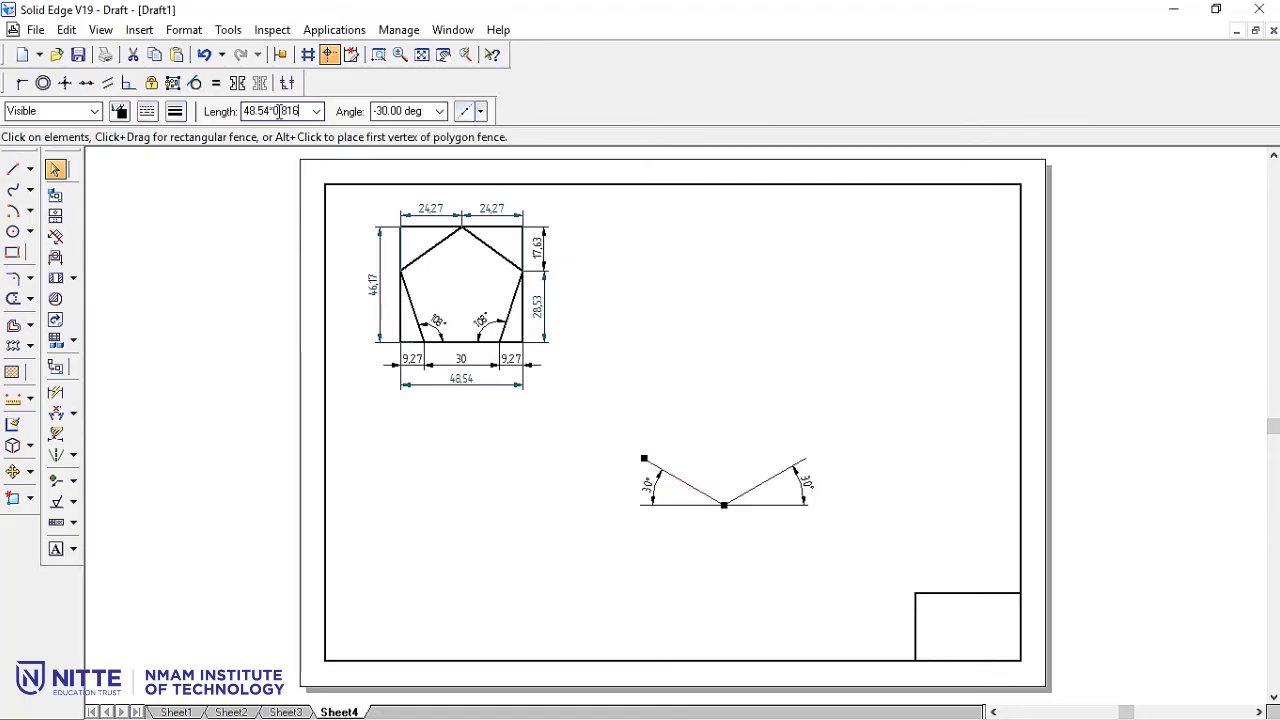
key("Tab")
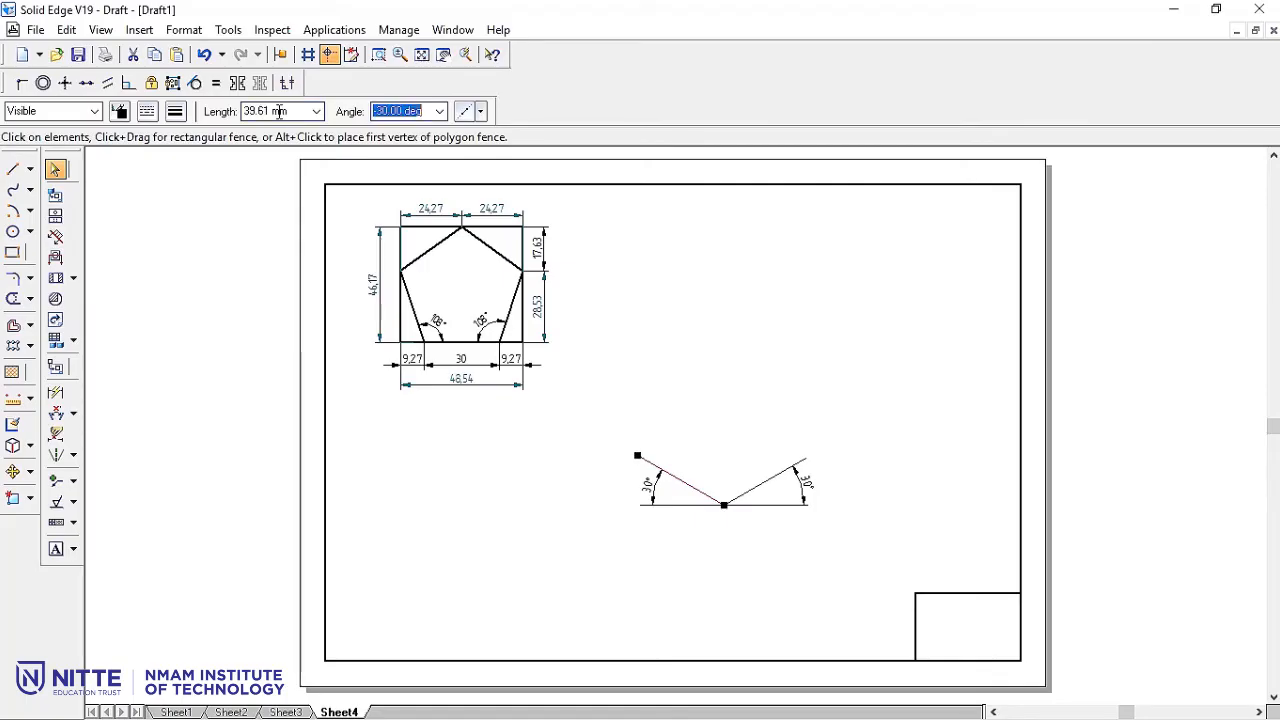
key("Escape")
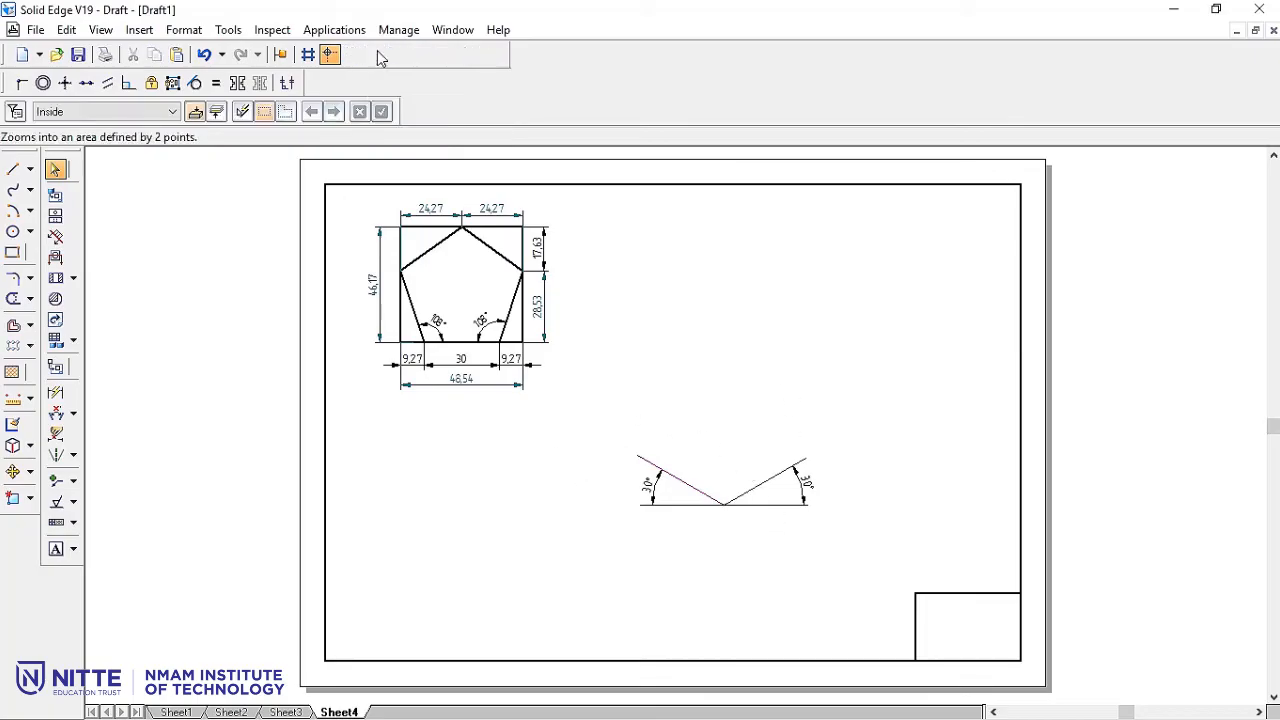
Copy the right inclined line from the lower vertex to the free upper end of the left inclined line.
left_click(378, 54)
left_click_drag(591, 373, 862, 588)
key("Escape")
left_click(843, 405)
left_click(597, 465)
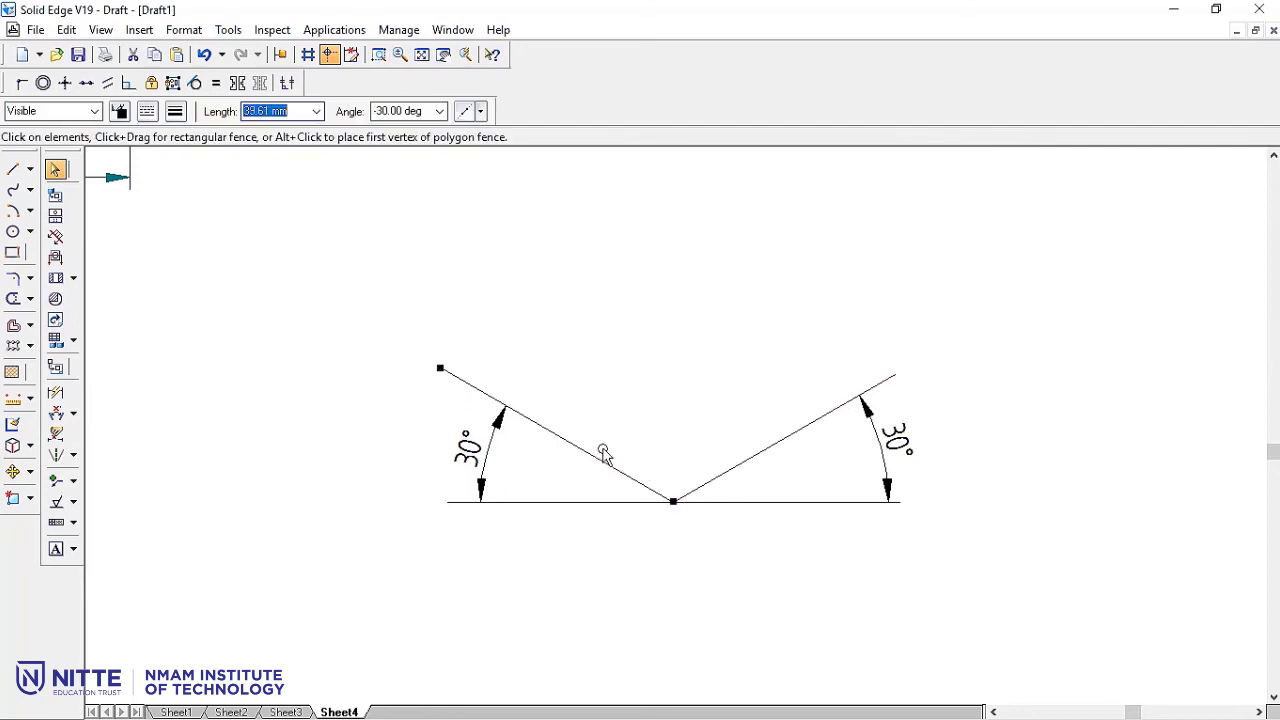
left_click(983, 334)
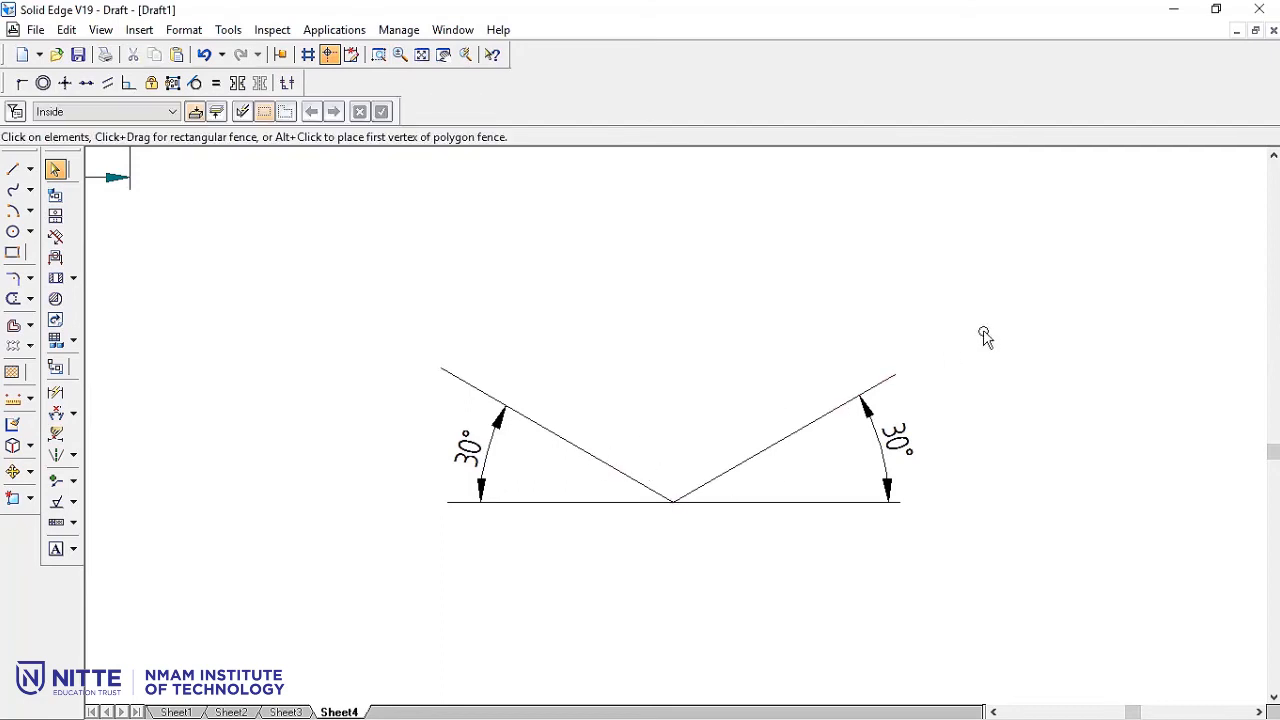
left_click(30, 473)
left_click(821, 611)
left_click(800, 428)
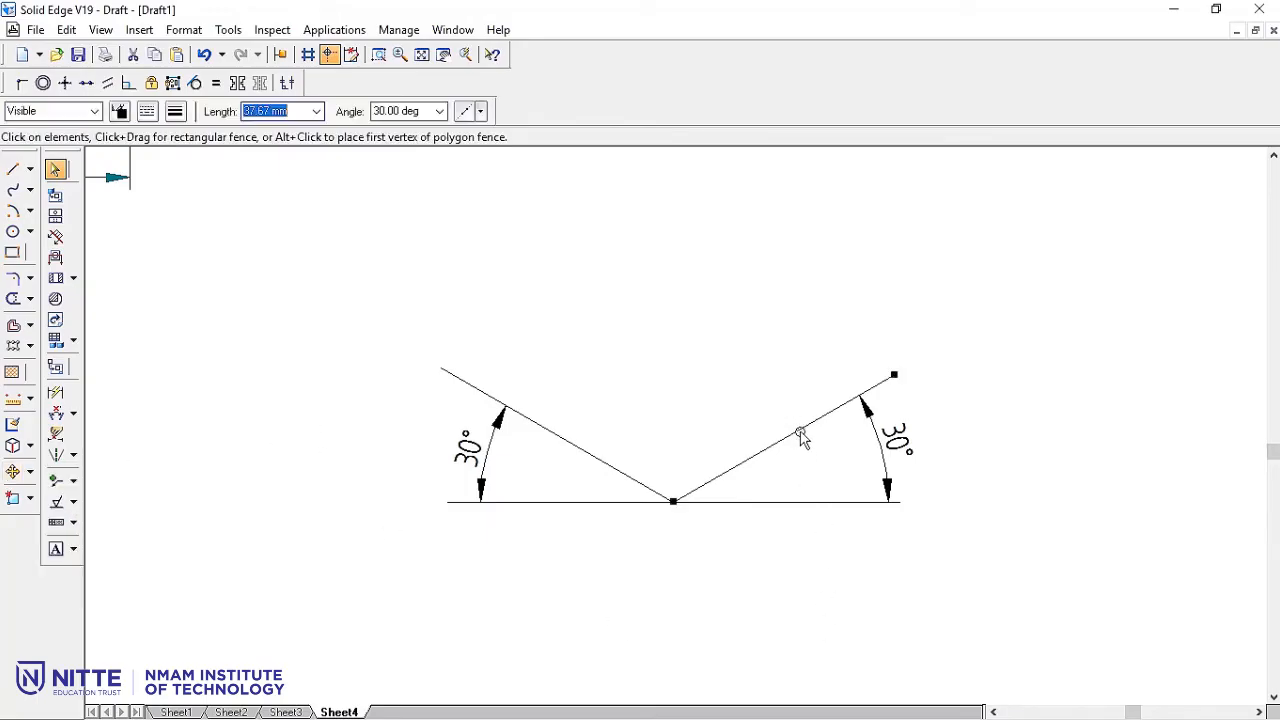
left_click(12, 471)
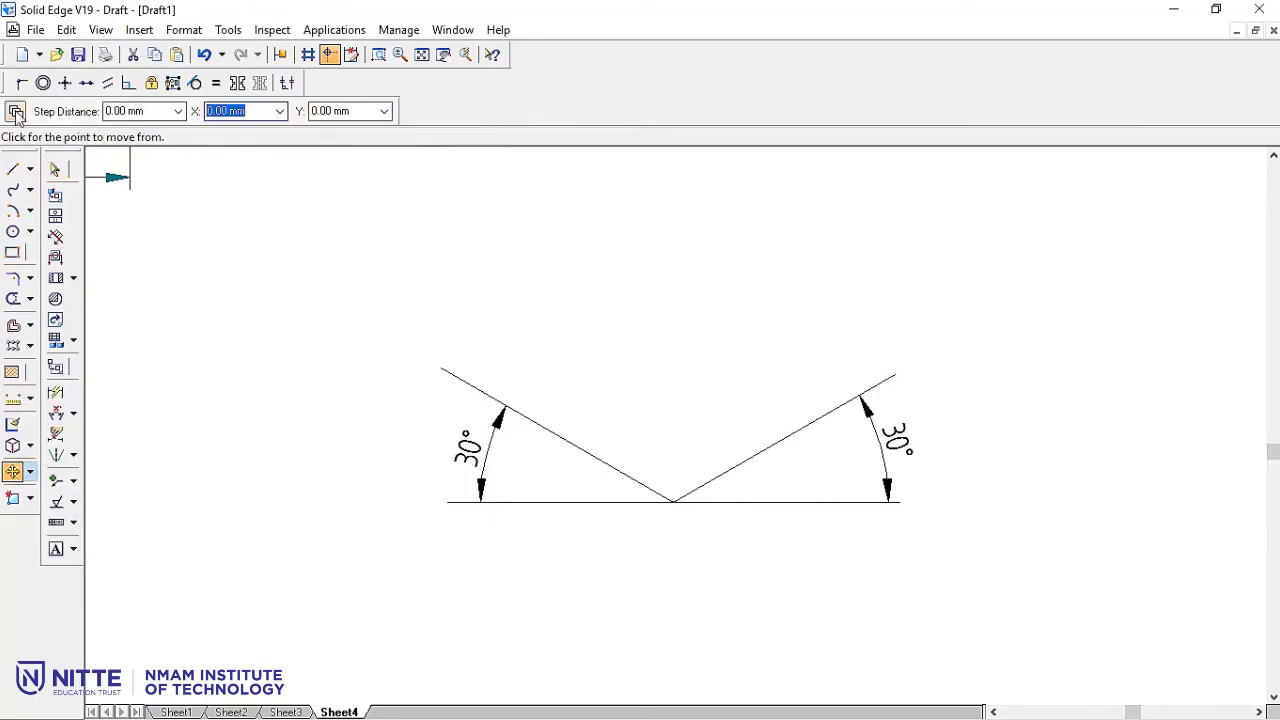
left_click(675, 499)
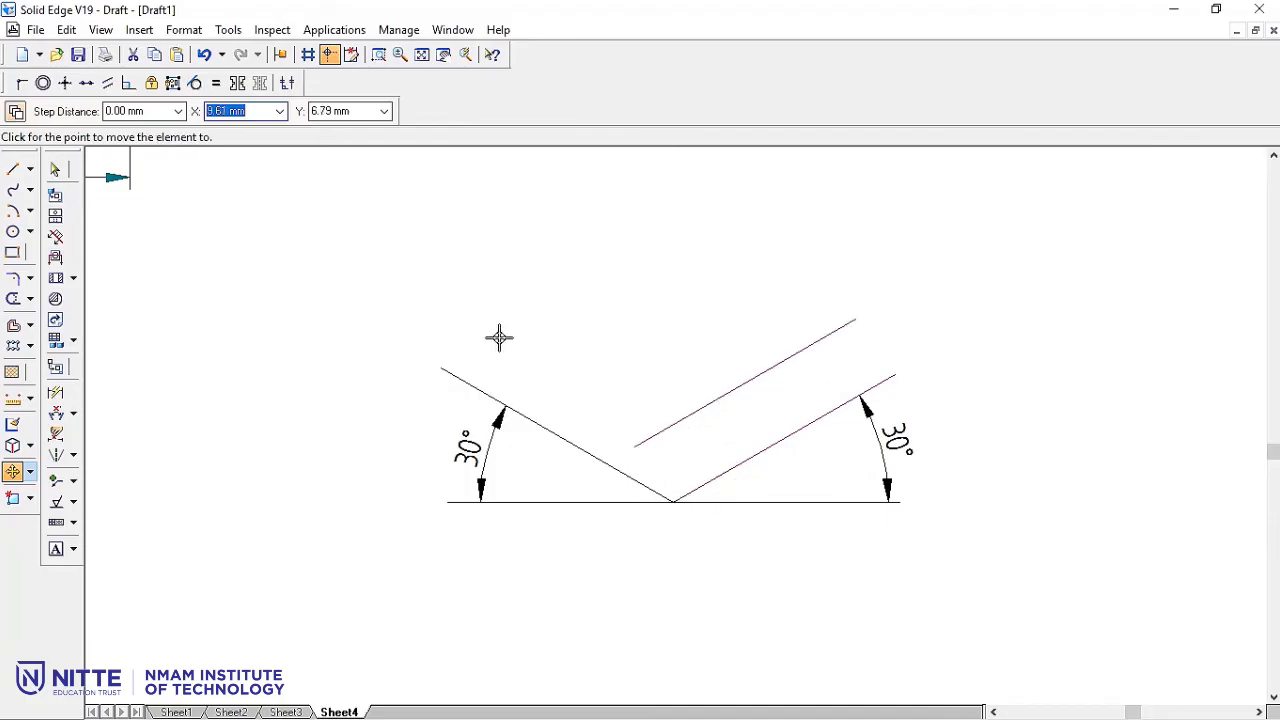
left_click(440, 368)
Copy the left inclined line from the lower vertex to the free end of the right inclined line, closing the isometric box.
left_click(547, 428)
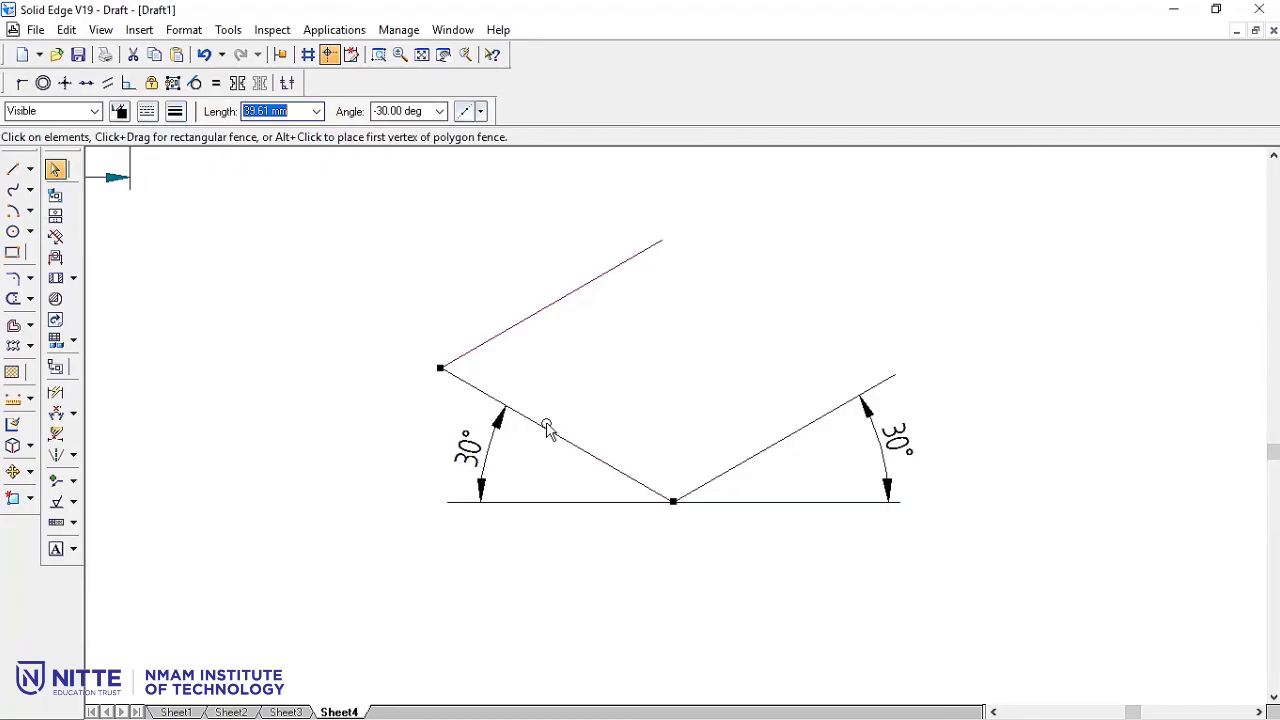
left_click(13, 472)
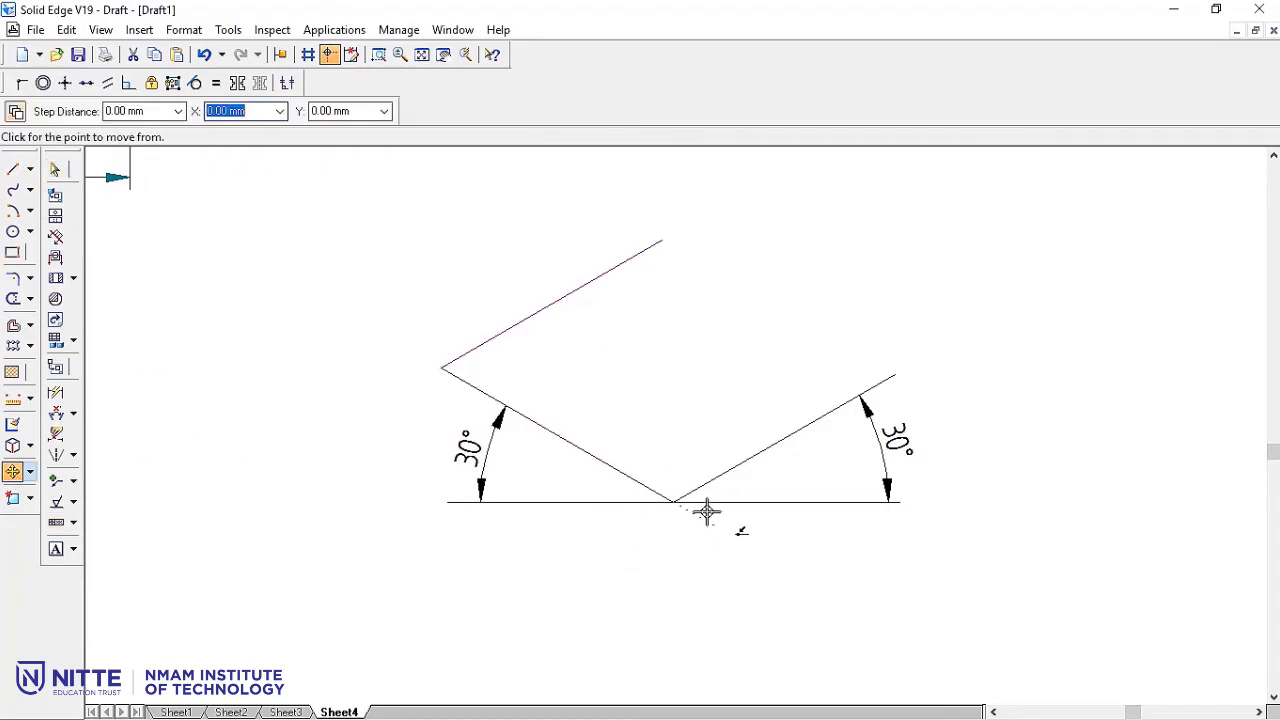
left_click(672, 502)
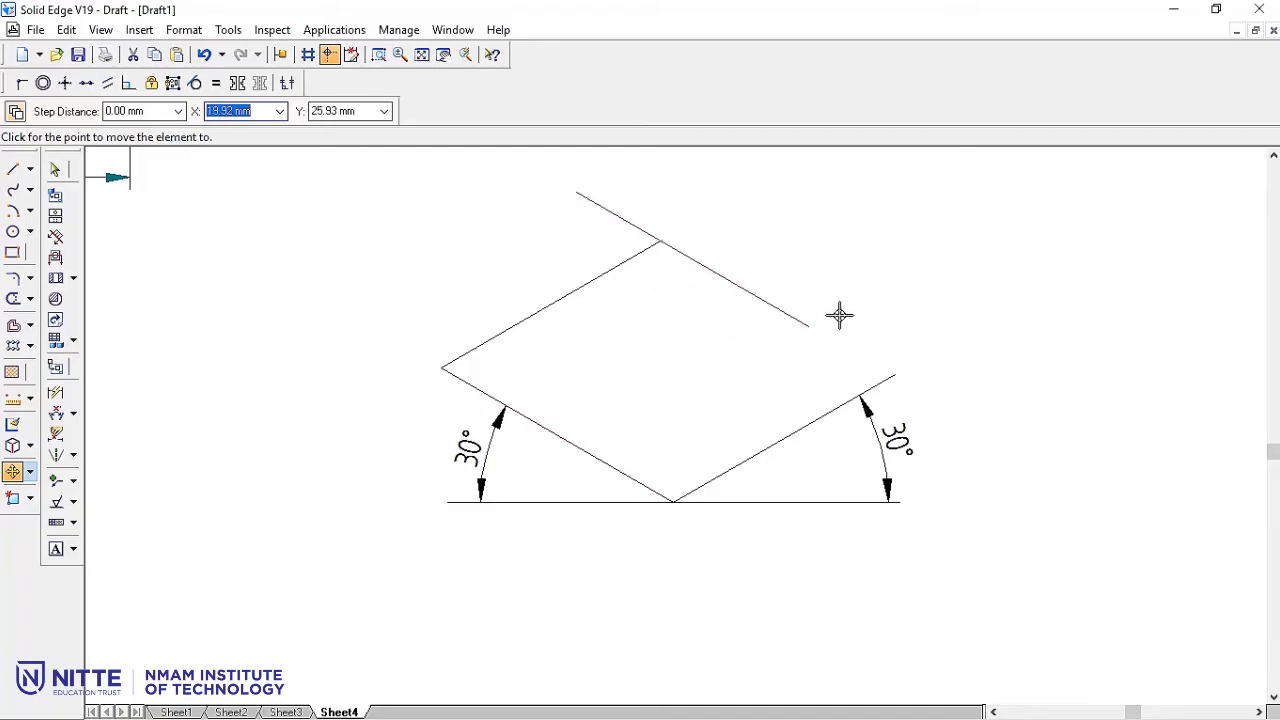
left_click(893, 378)
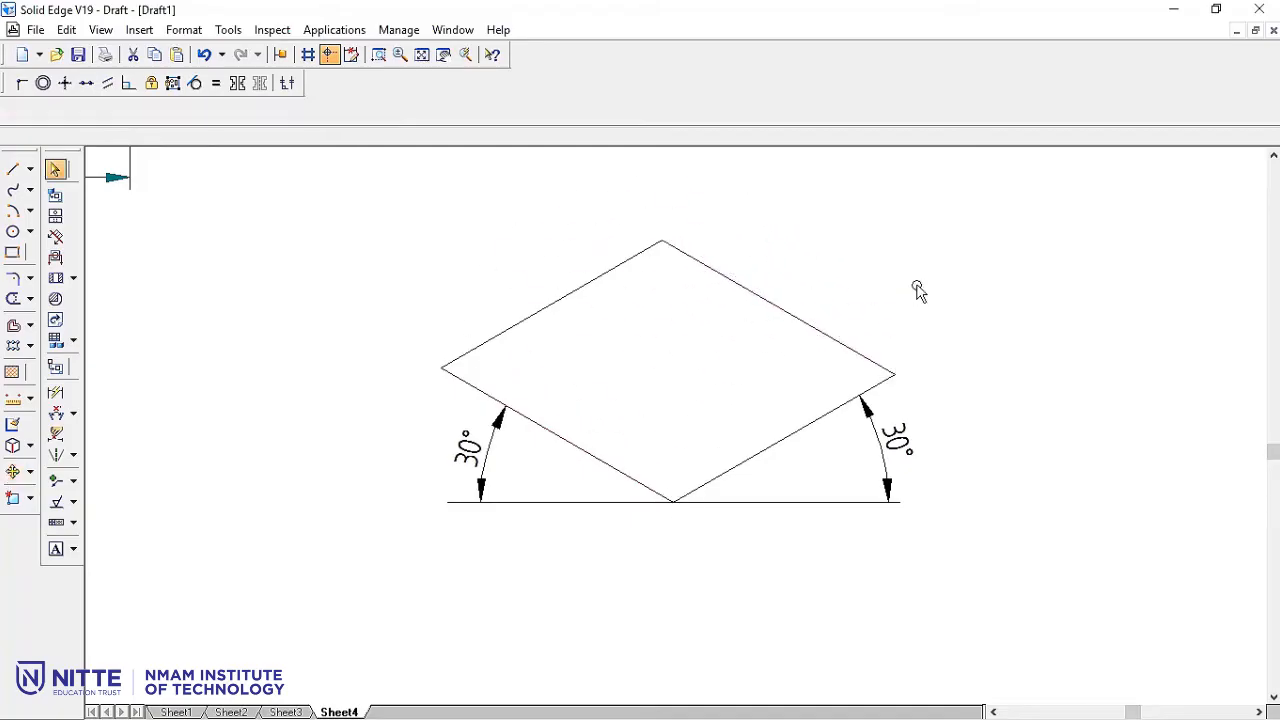
Move the whole isometric box with its base line and angle dimensions up beside the dimensioned pentagon.
left_click(424, 57)
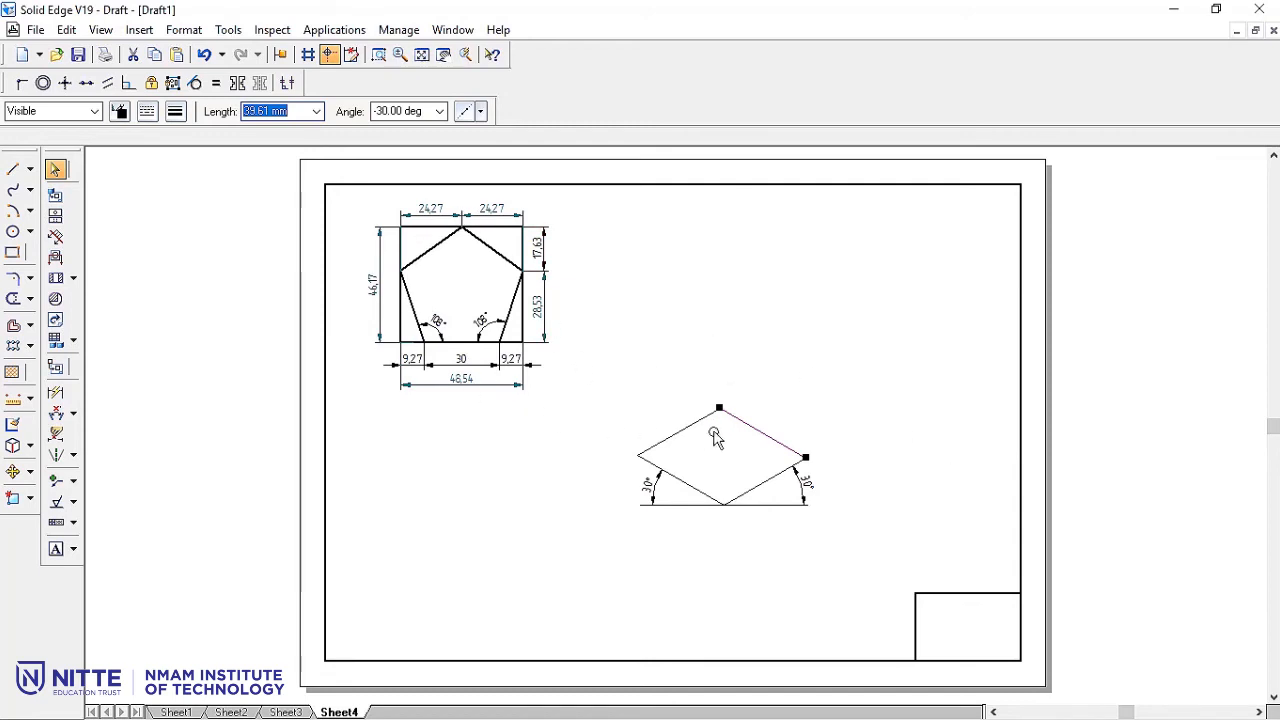
left_click_drag(587, 377, 930, 590)
left_click_drag(758, 440, 746, 264)
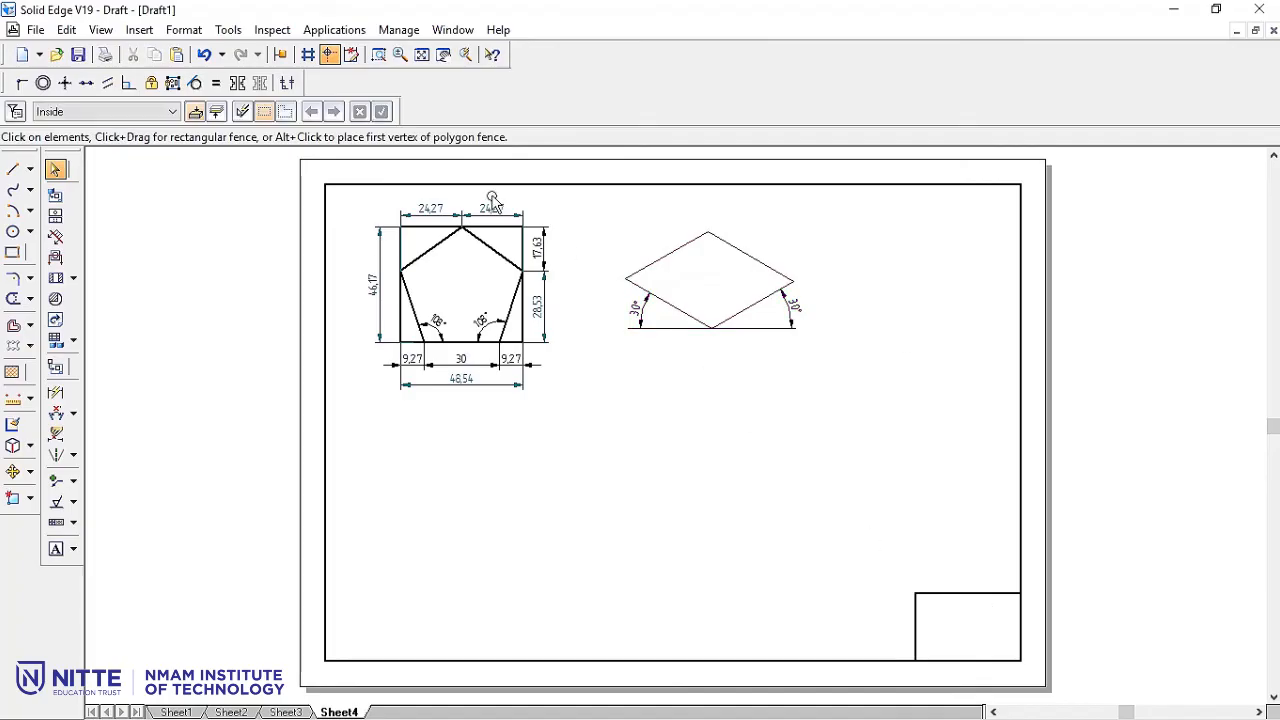
left_click_drag(333, 169, 843, 430)
left_click(888, 284)
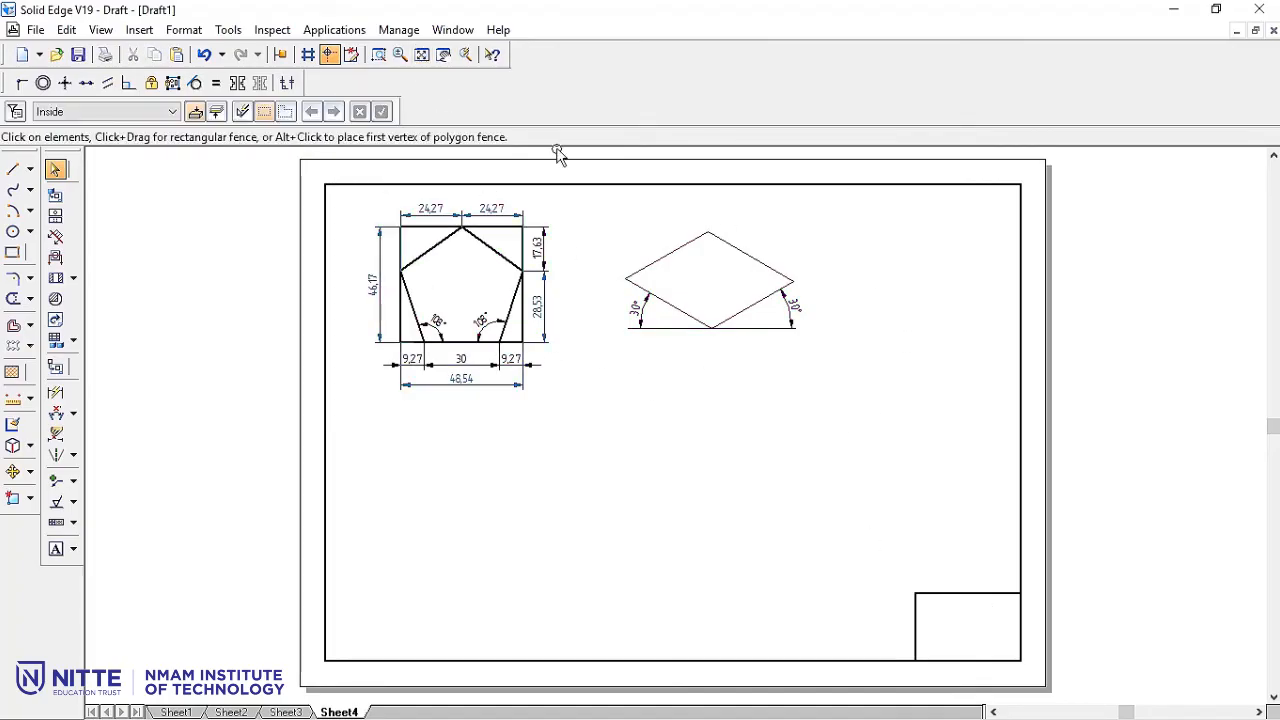
Draw a short arc centred on the isometric box's bottom vertex, radius 23.28 mm, crossing its lower-right edge.
left_click(378, 56)
left_click_drag(343, 171, 837, 423)
key("Escape")
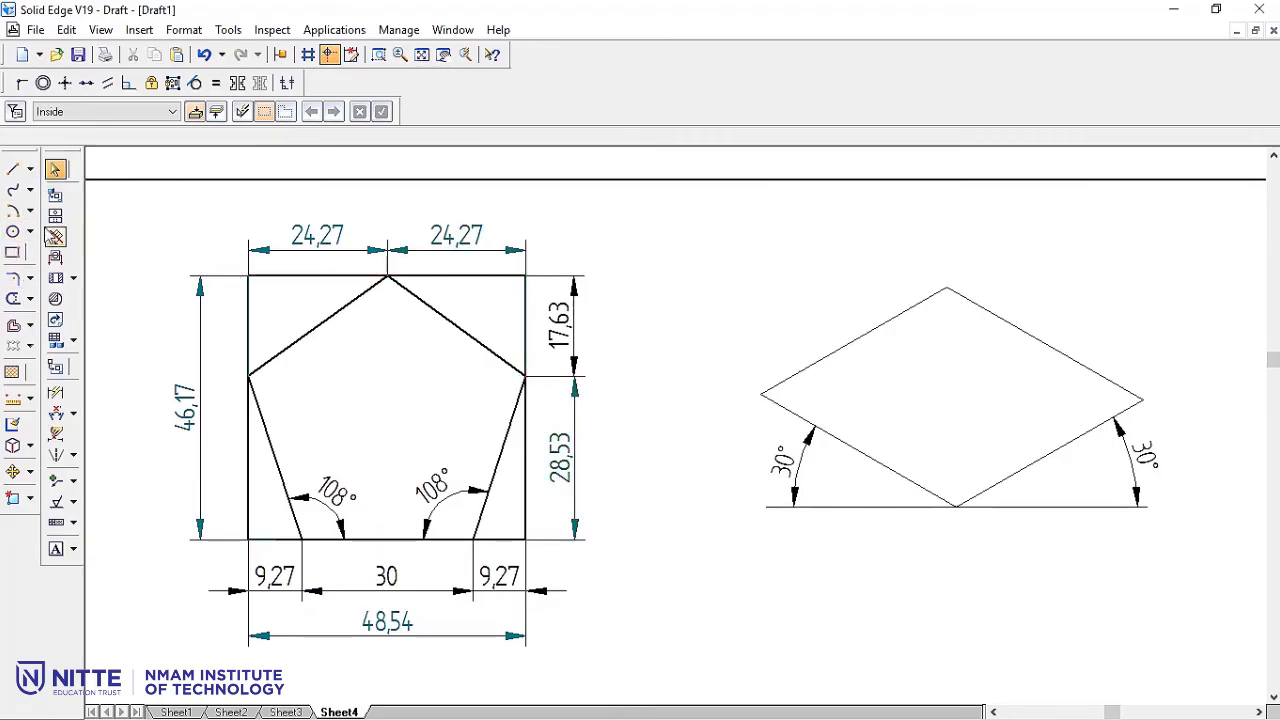
left_click(30, 210)
left_click(93, 261)
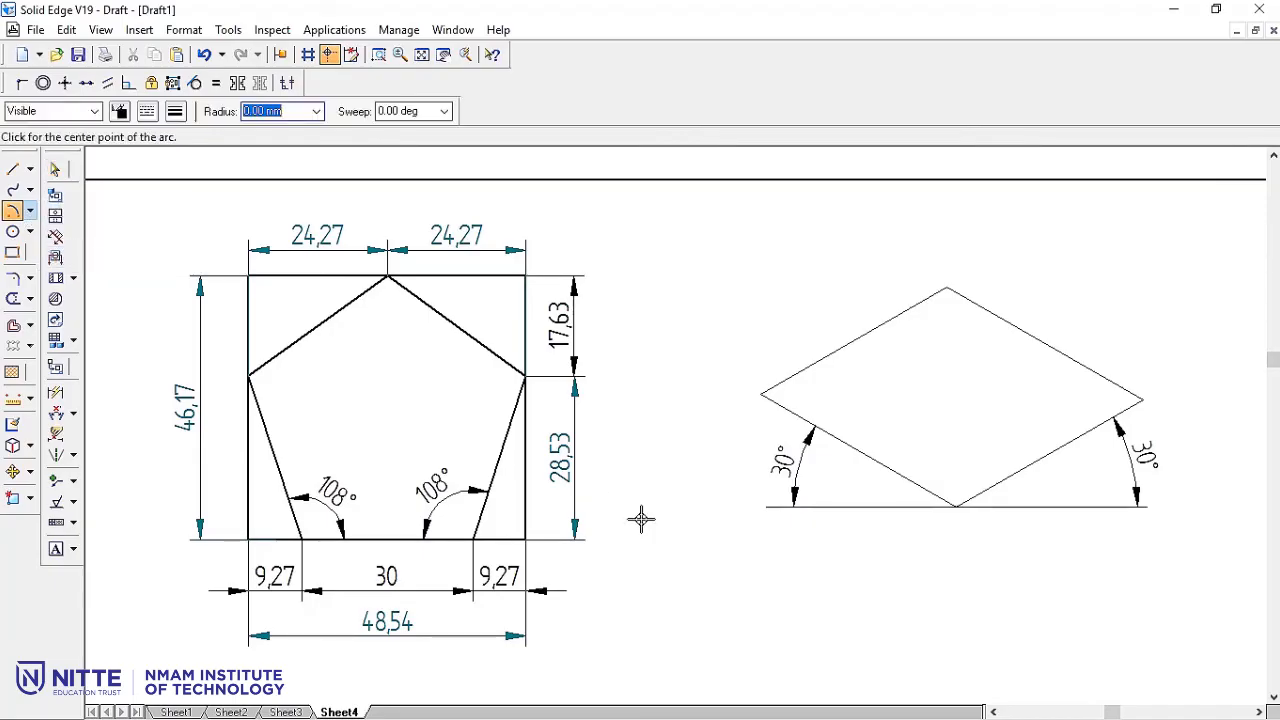
left_click(955, 507)
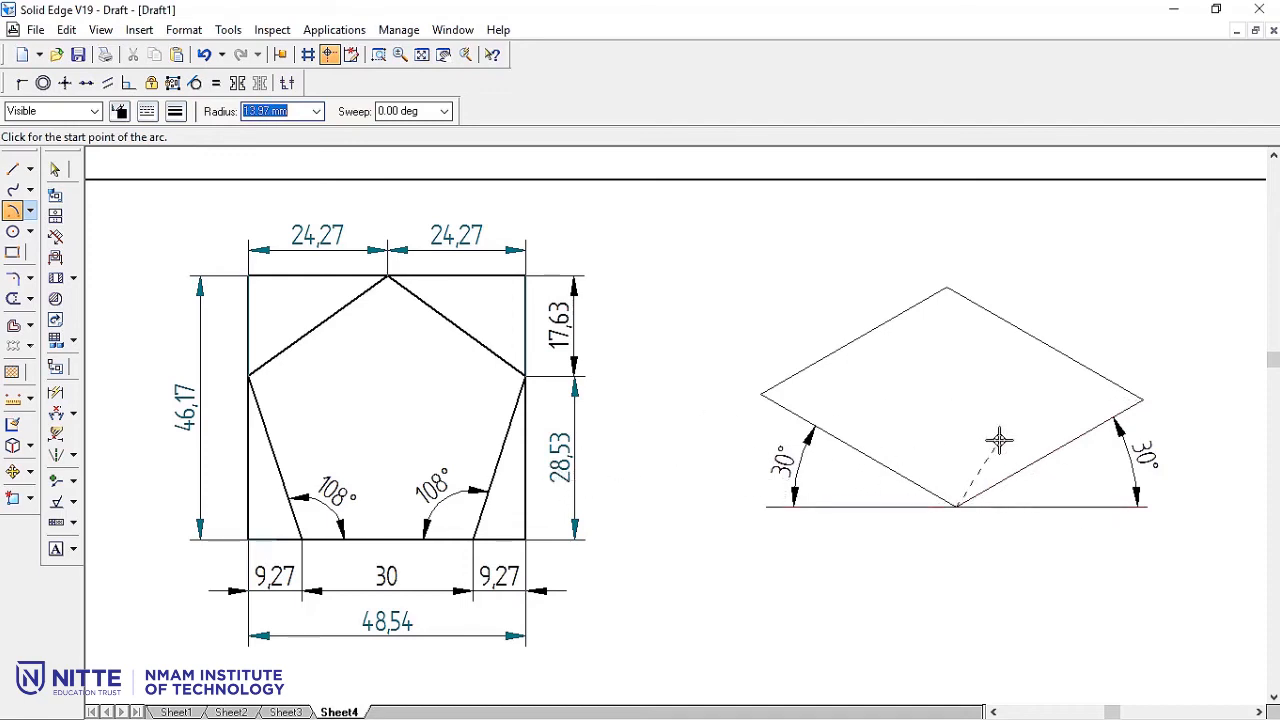
type("2")
key("Tab")
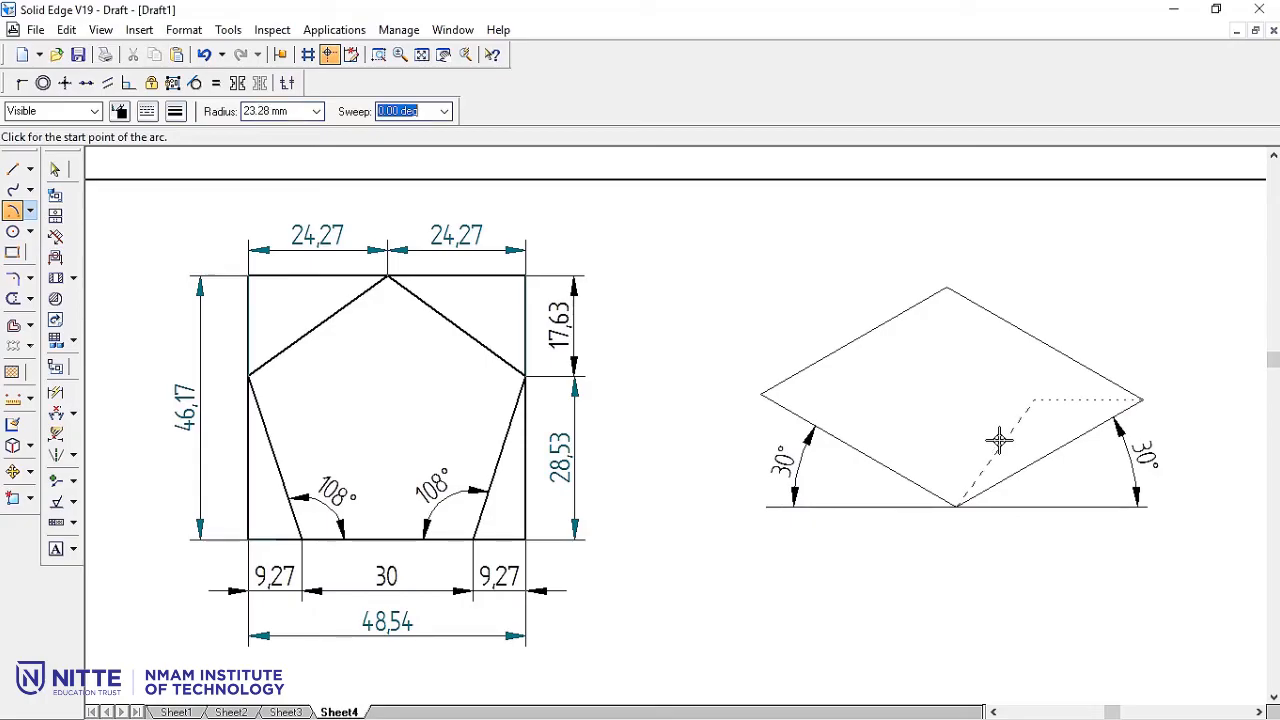
left_click(994, 477)
left_click(1004, 489)
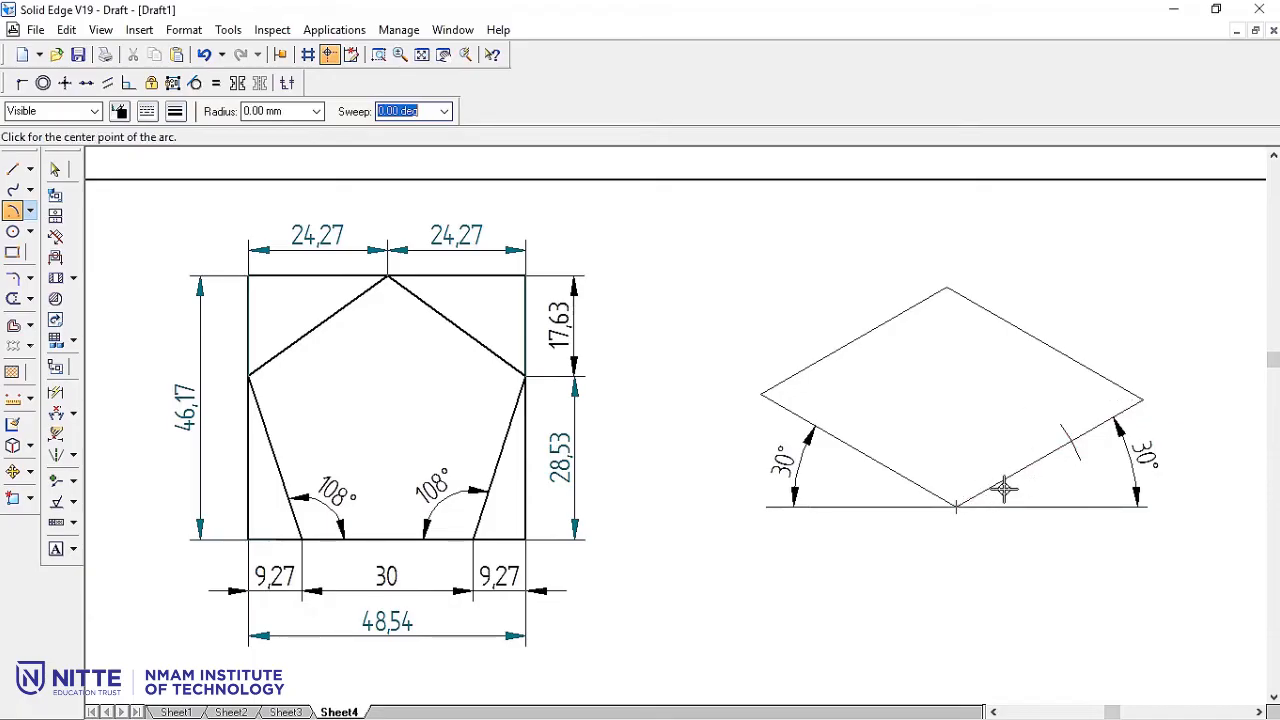
Draw a short arc centred on the isometric box's left vertex, radius 28.53*0.816 mm, crossing its upper-left edge.
left_click(758, 398)
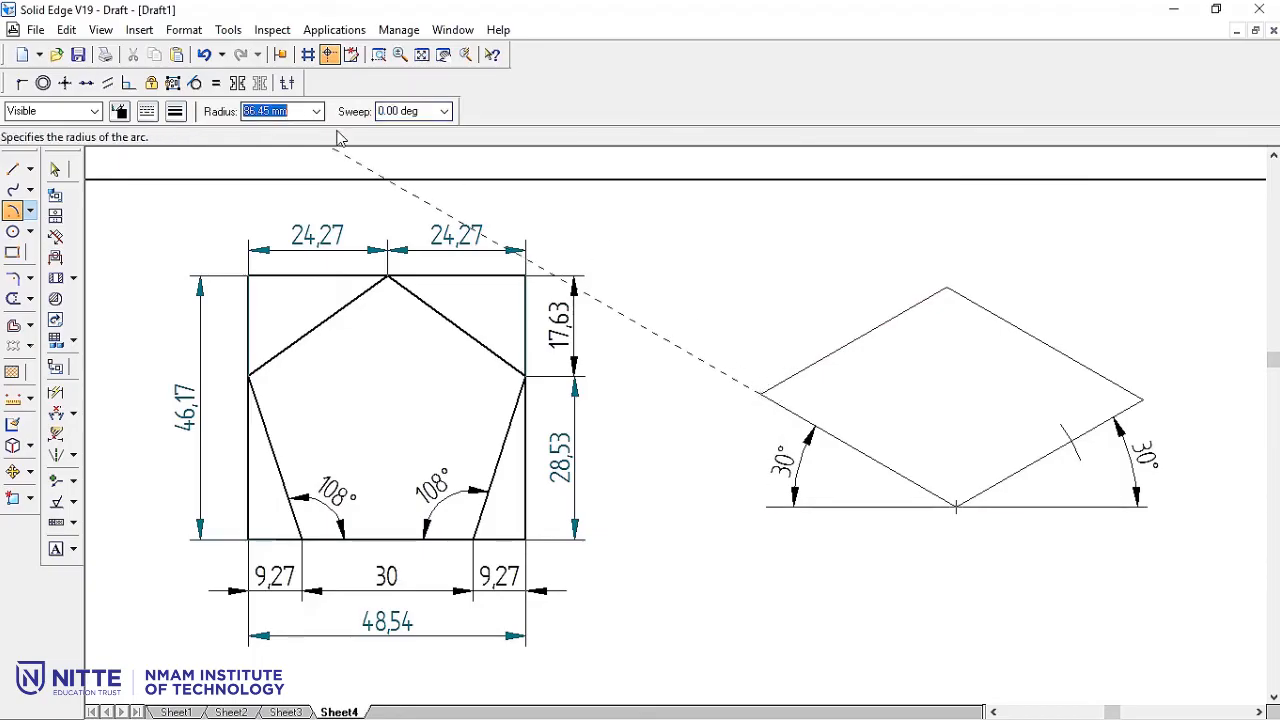
type("28.53*0.816")
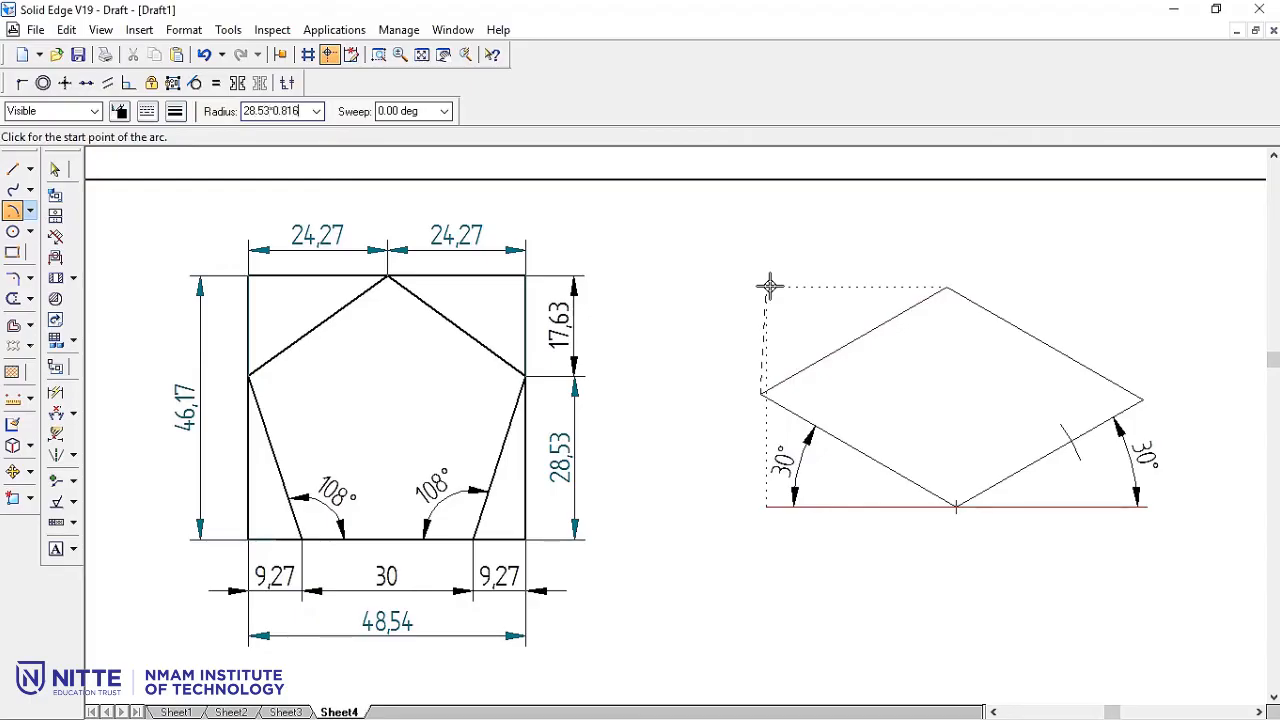
key("Tab")
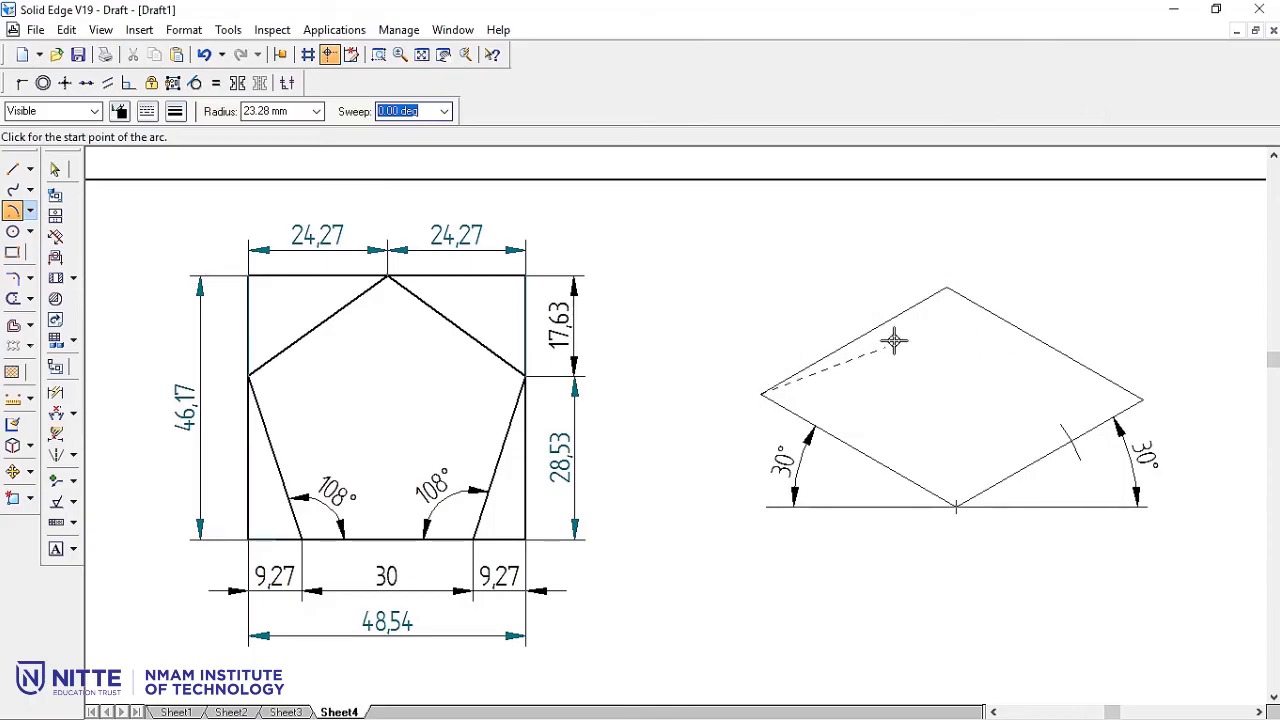
left_click(860, 345)
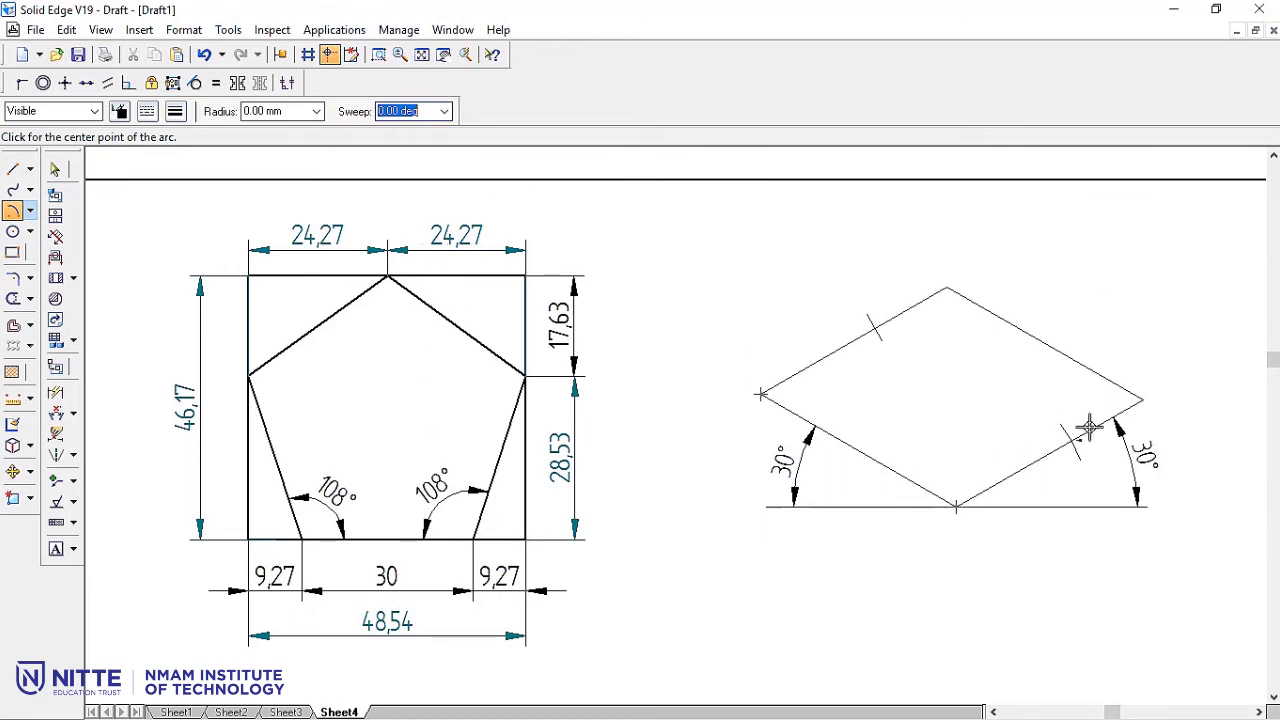
Draw a short arc centred on the isometric box's right vertex, radius 24.27*0.816 mm, crossing its upper-right edge.
left_click(1140, 400)
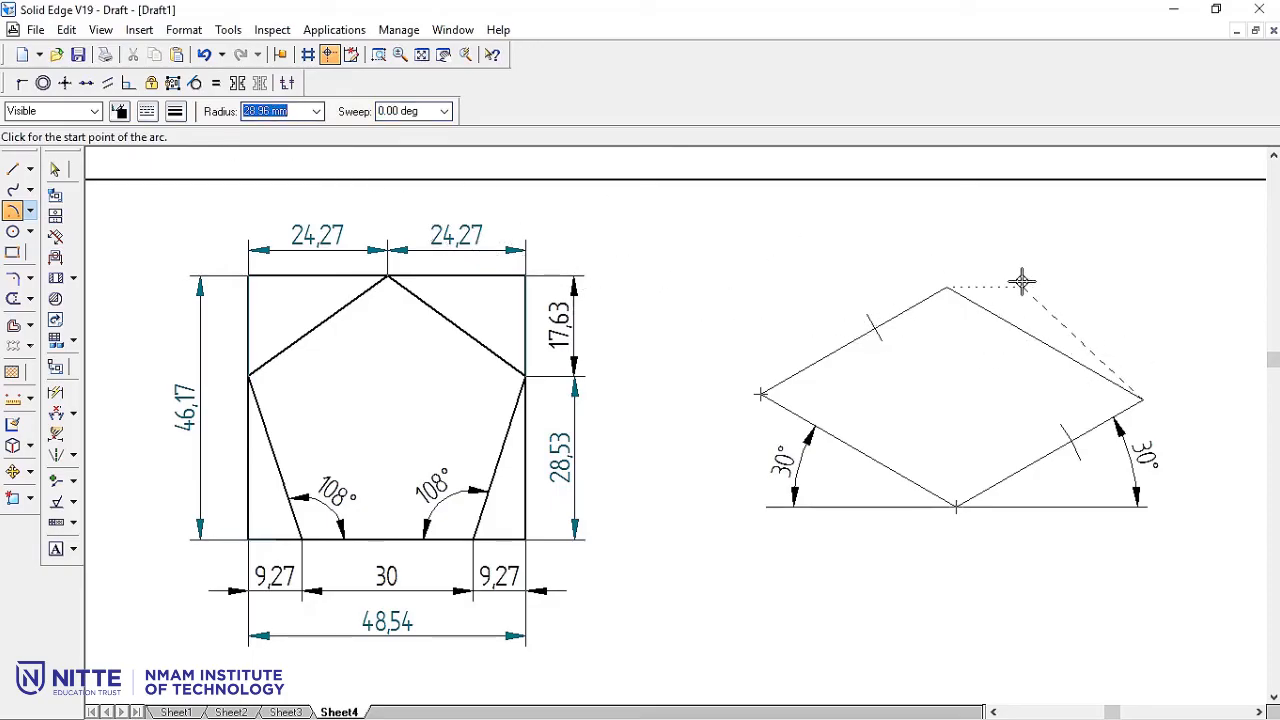
type("24.27*0.816")
key("Tab")
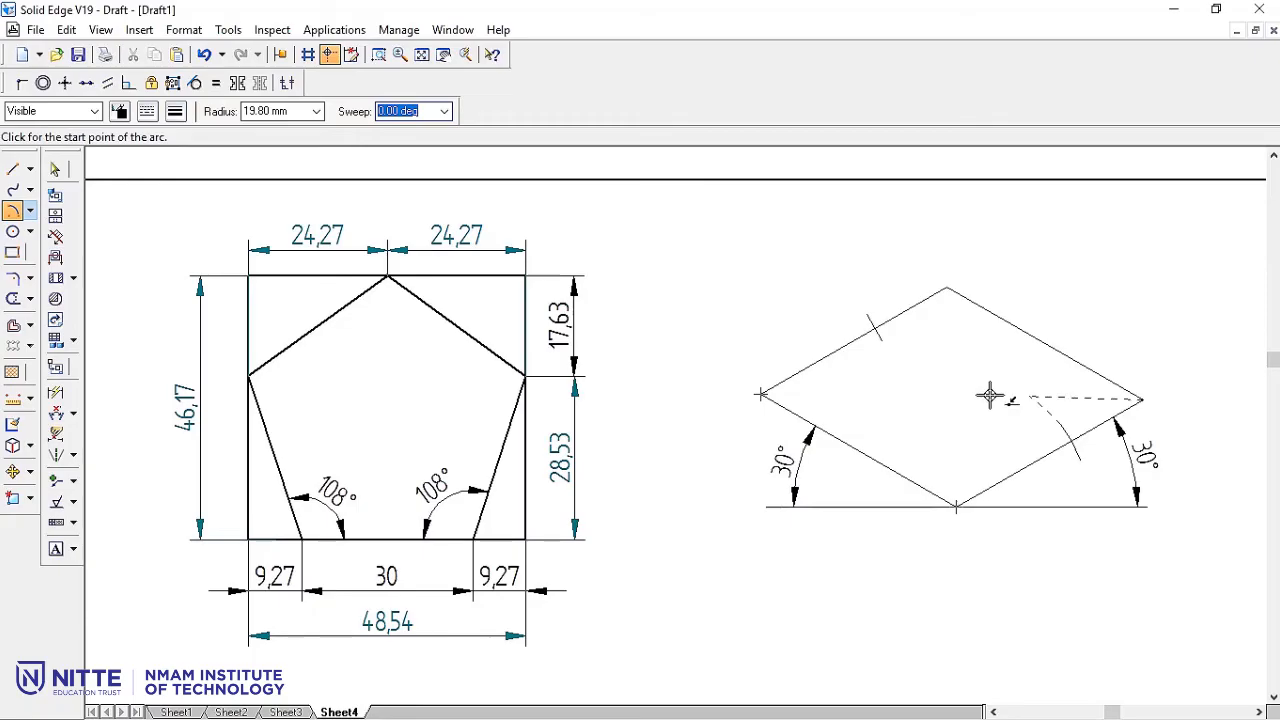
left_click(1036, 352)
left_click(1050, 326)
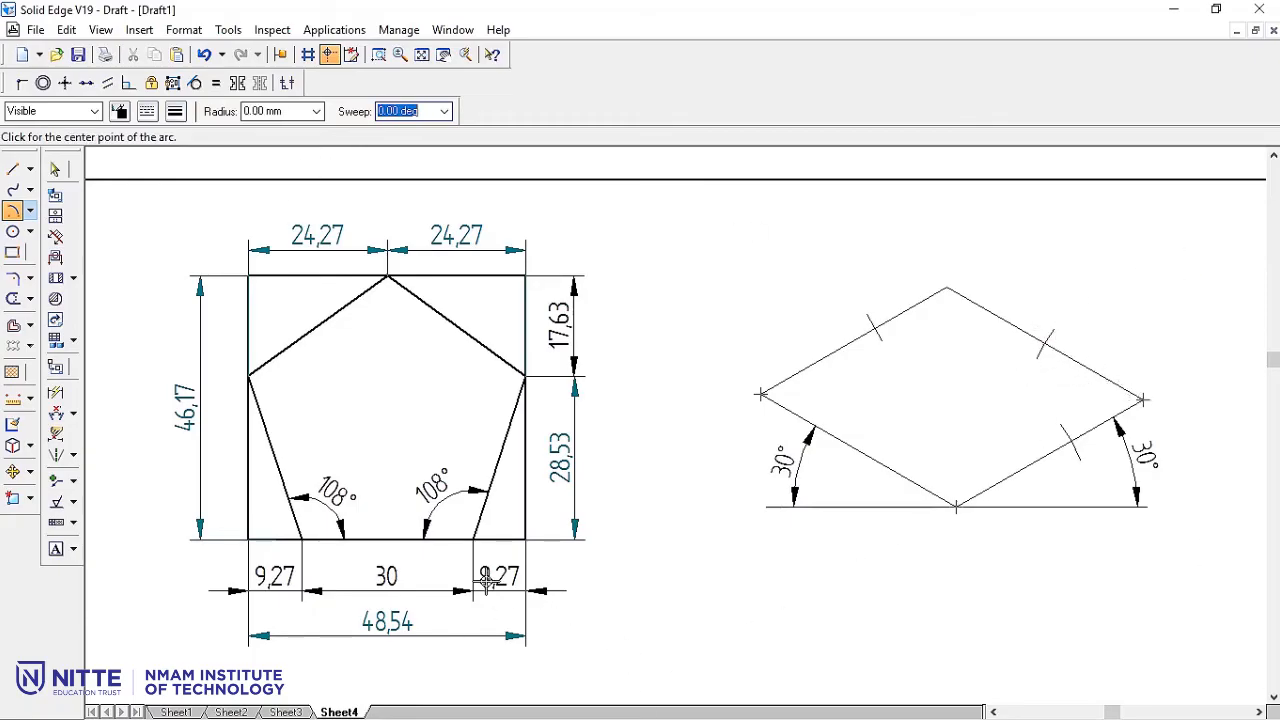
Draw a short arc centred on the isometric box's bottom vertex, radius 9.27*0.816 mm, crossing its lower-left edge.
left_click(957, 506)
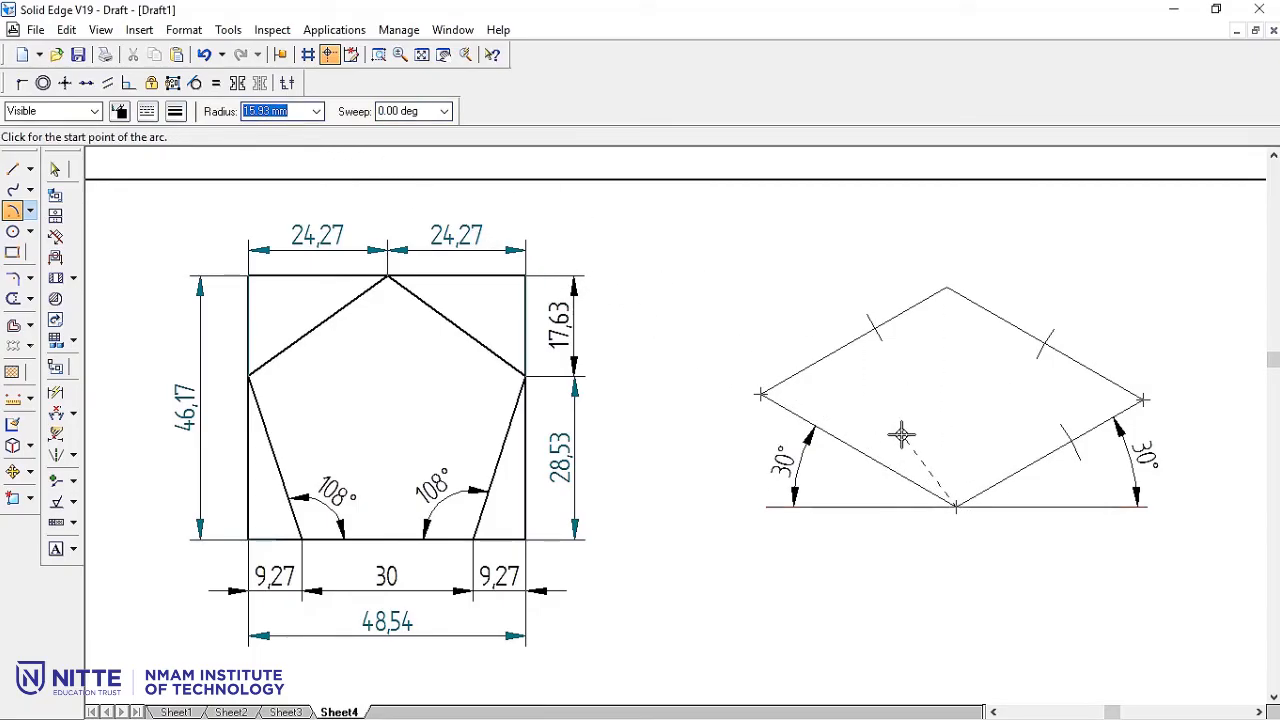
type("9.")
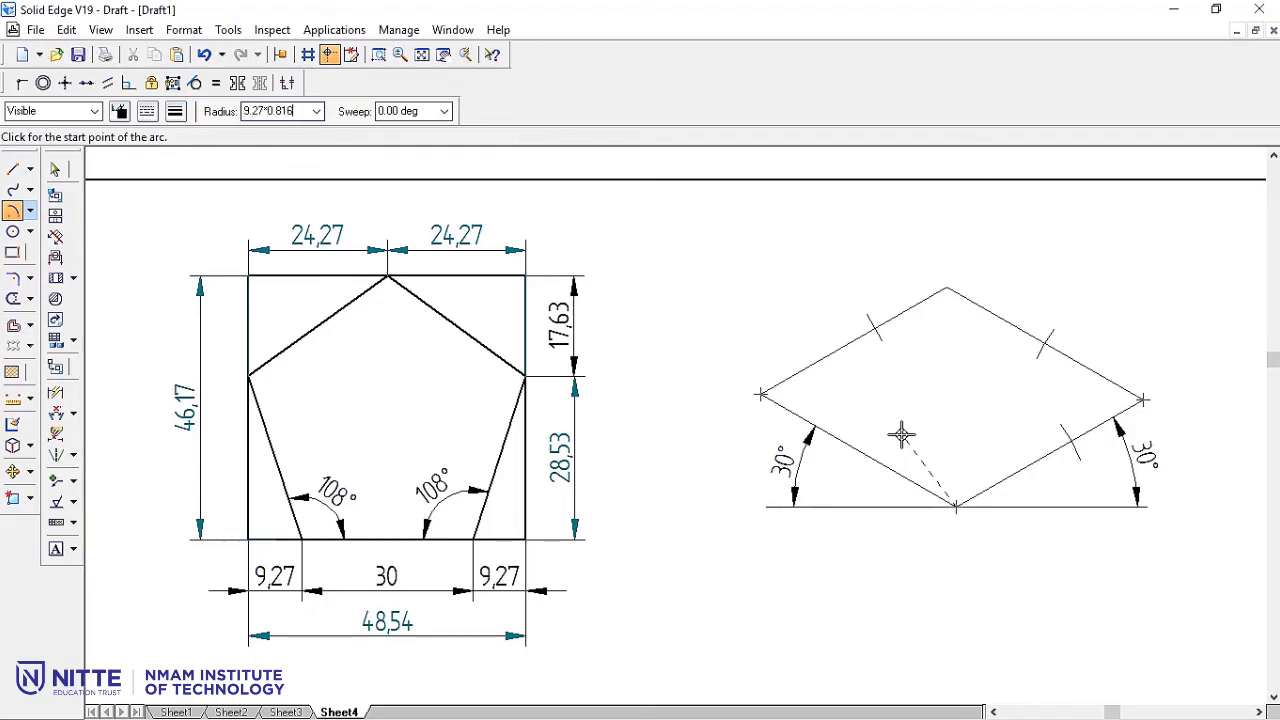
type("27*0.816")
key("Tab")
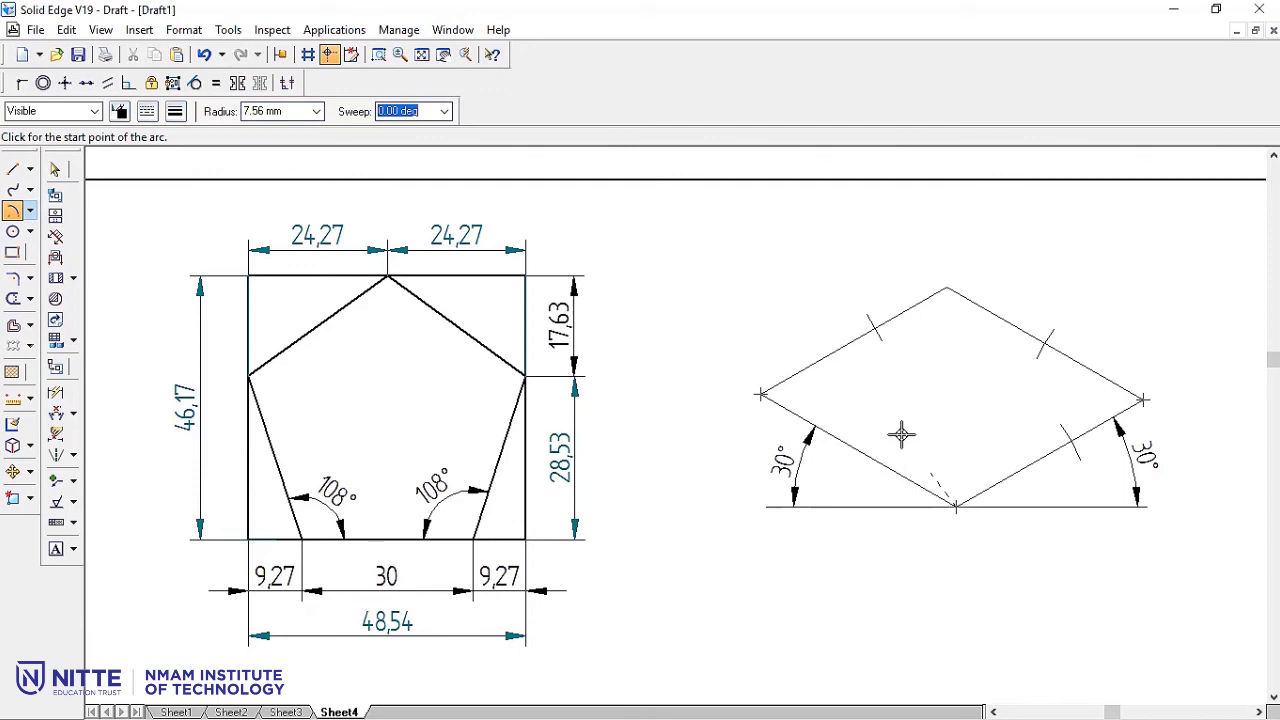
left_click(898, 460)
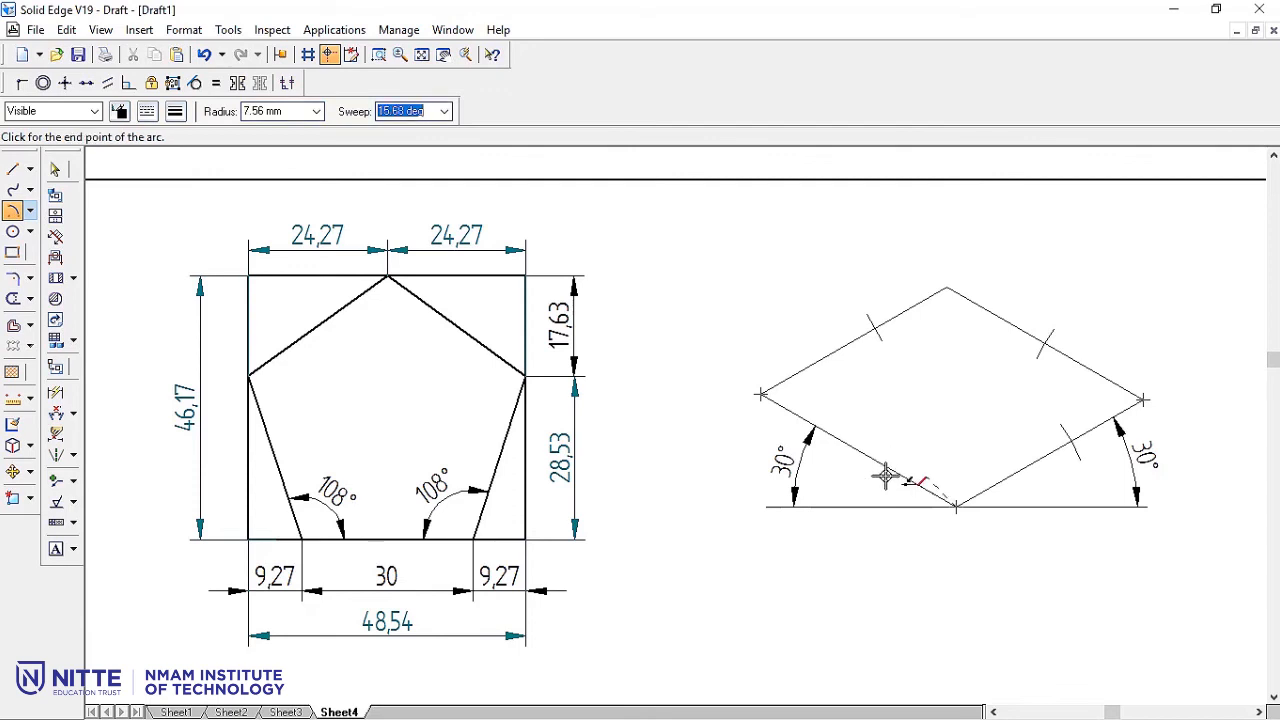
left_click(882, 482)
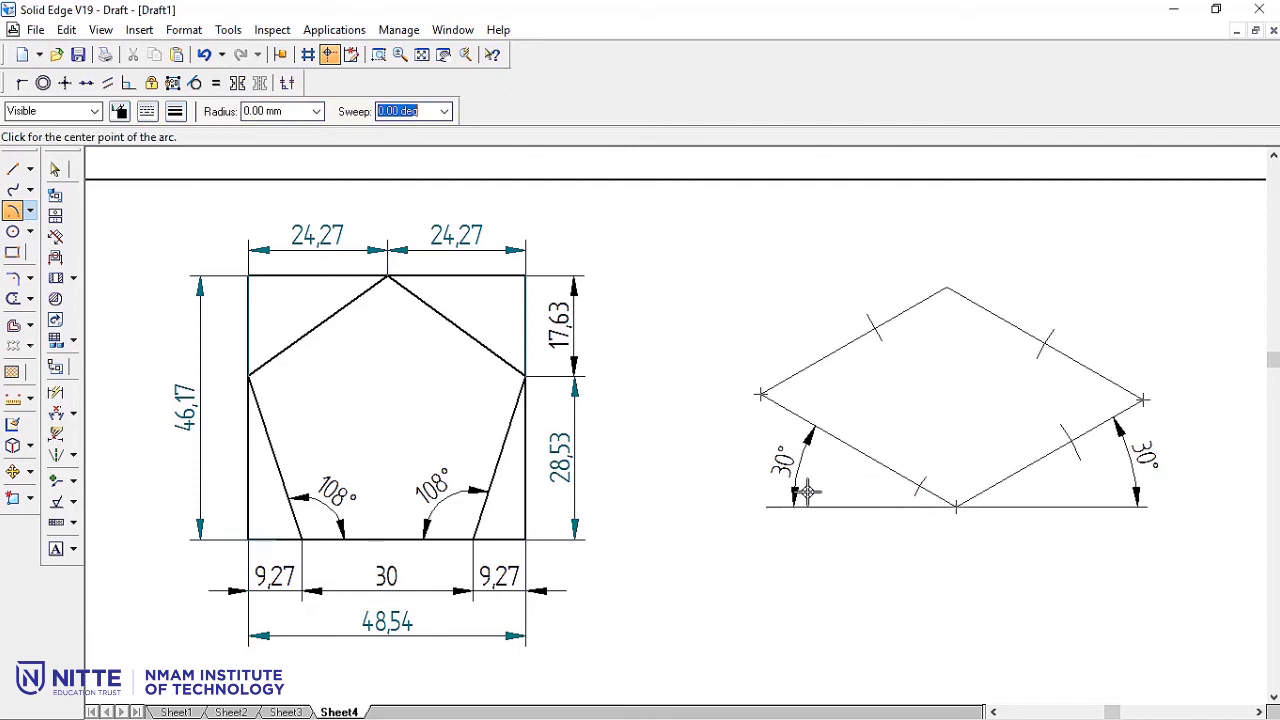
Draw a short arc centred on the isometric box's left vertex, radius 9.27*0.816 mm, crossing its lower-left edge.
left_click(761, 394)
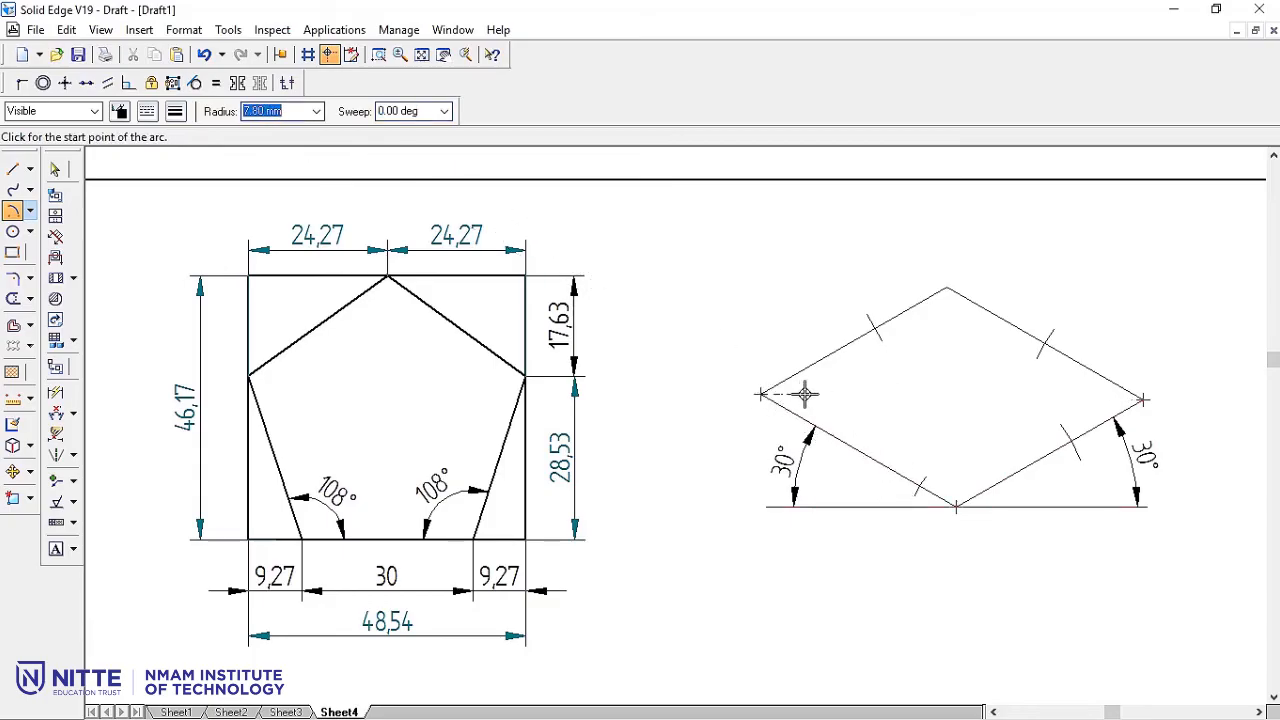
type("9.27*0.816")
key("Tab")
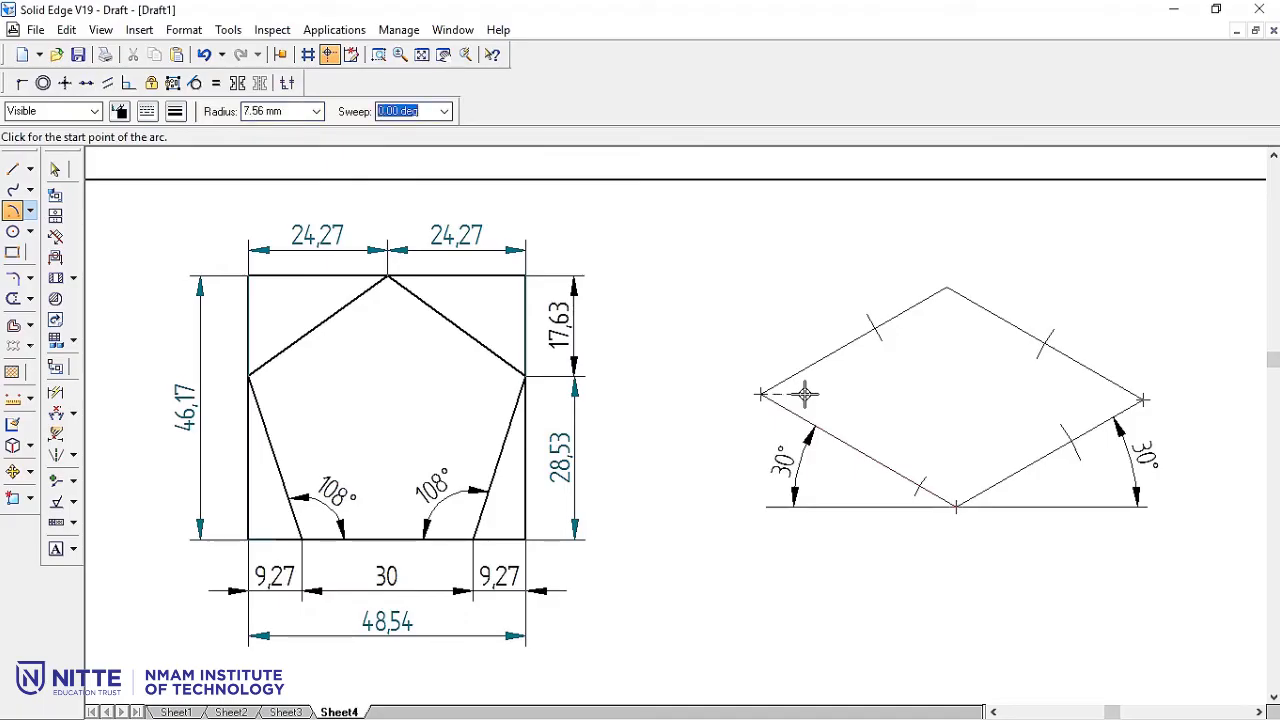
left_click(812, 421)
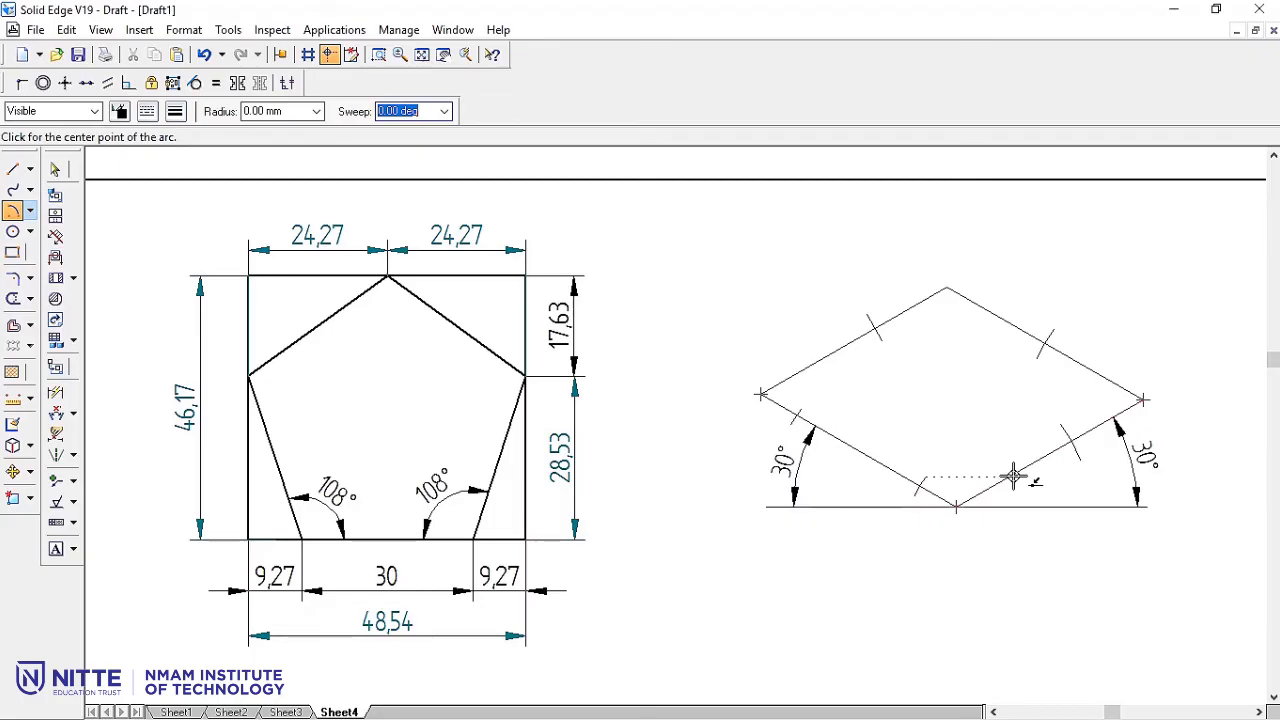
key("Escape")
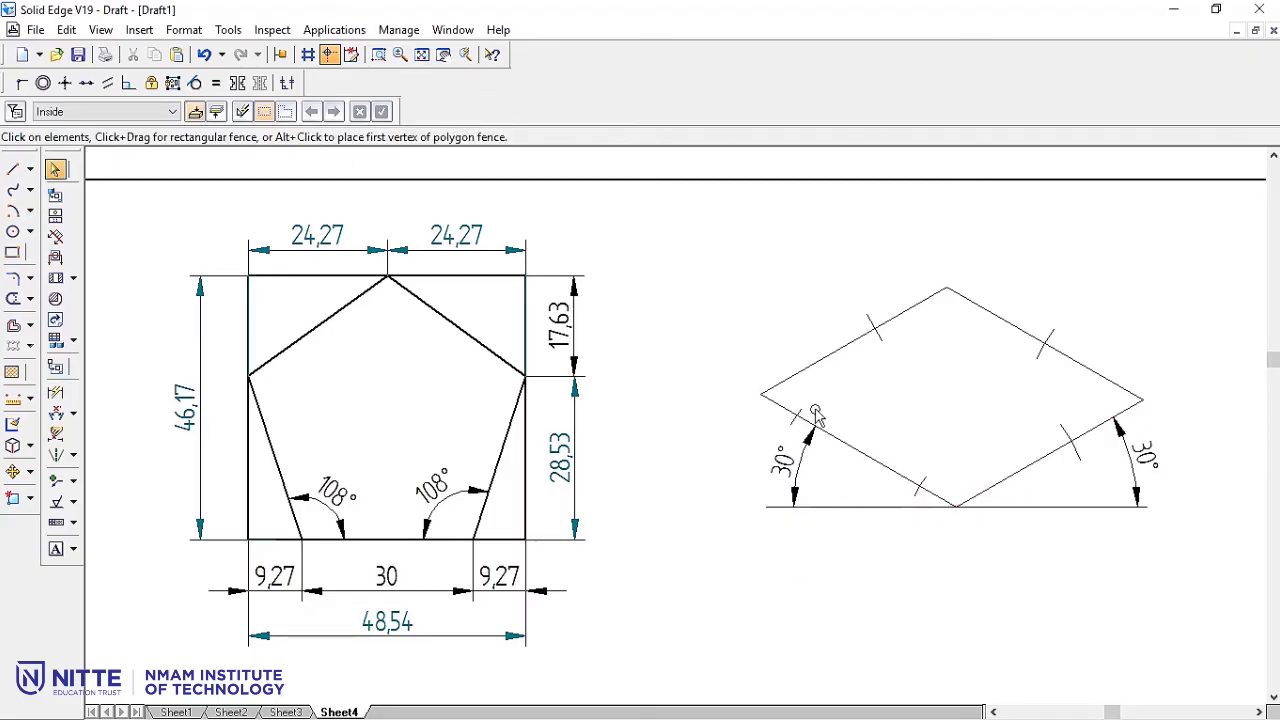
Trim the parts of the five marking arcs that lie inside the isometric box.
left_click(30, 299)
left_click(75, 305)
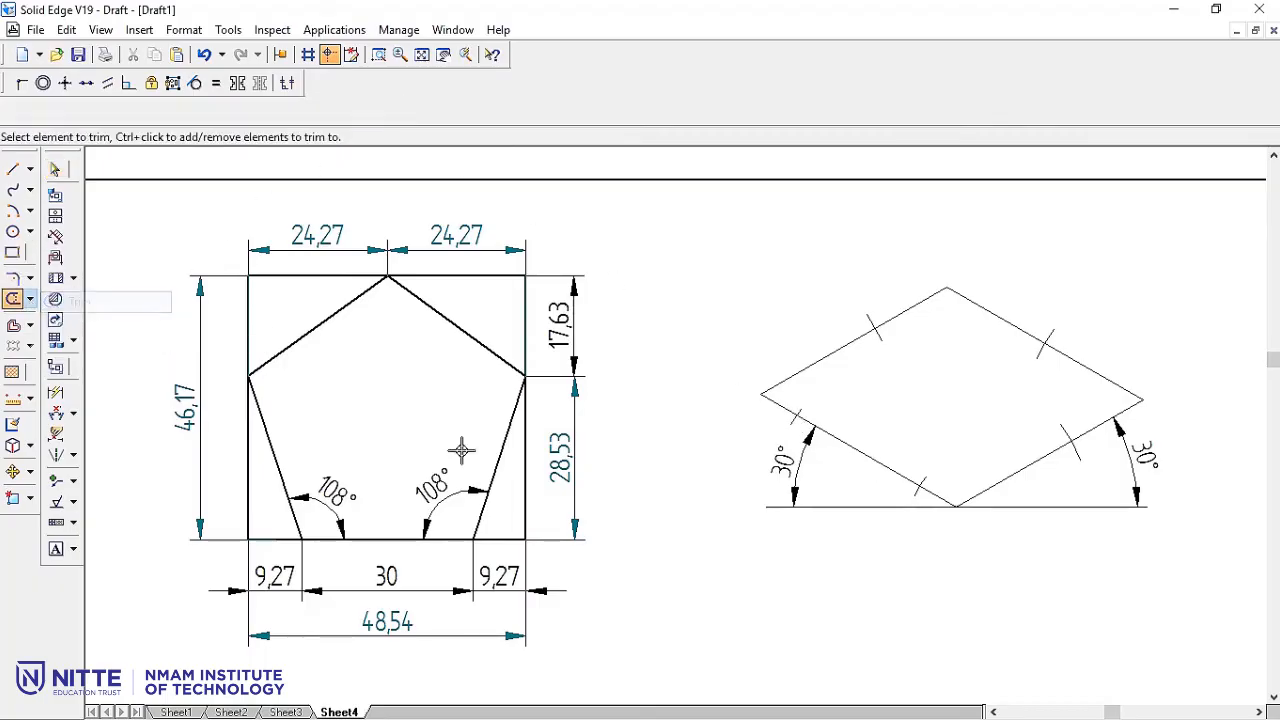
left_click_drag(883, 345, 882, 344)
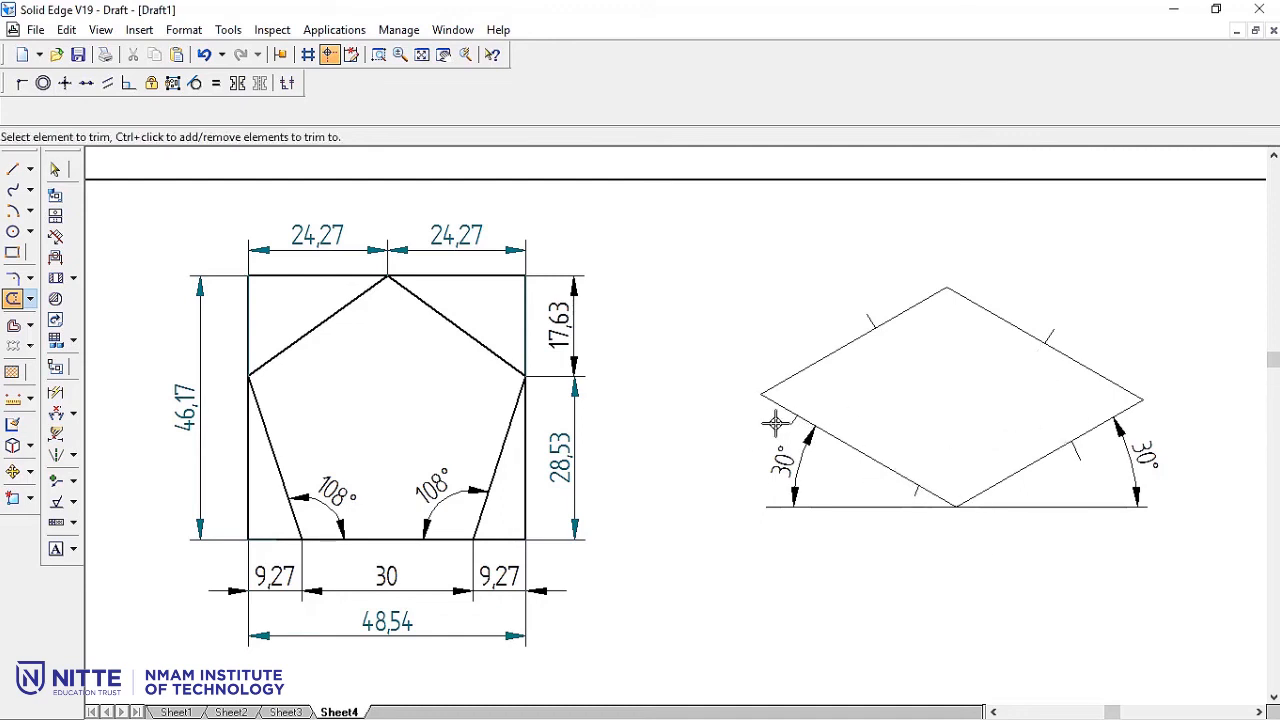
left_click(241, 437)
Draw the closed isometric pentagon with 0.4 mm wide lines through the five arc marks on the box edges.
left_click(12, 169)
left_click(174, 113)
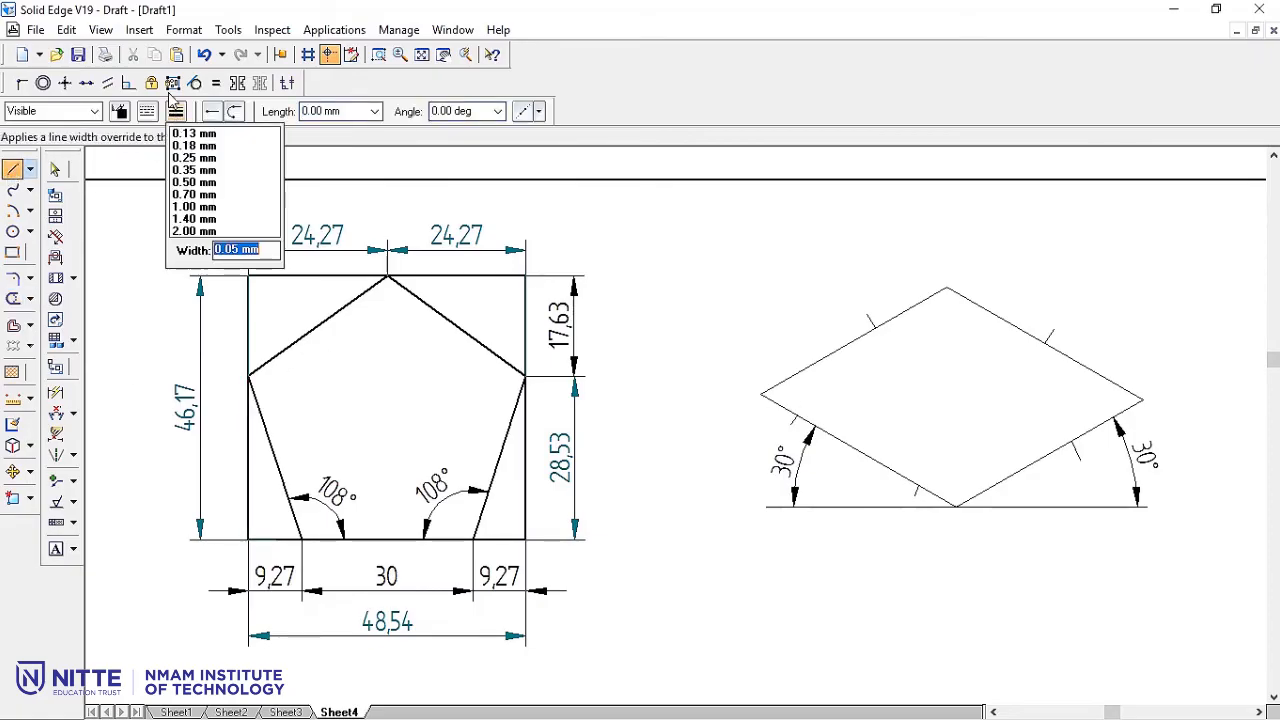
type("0.")
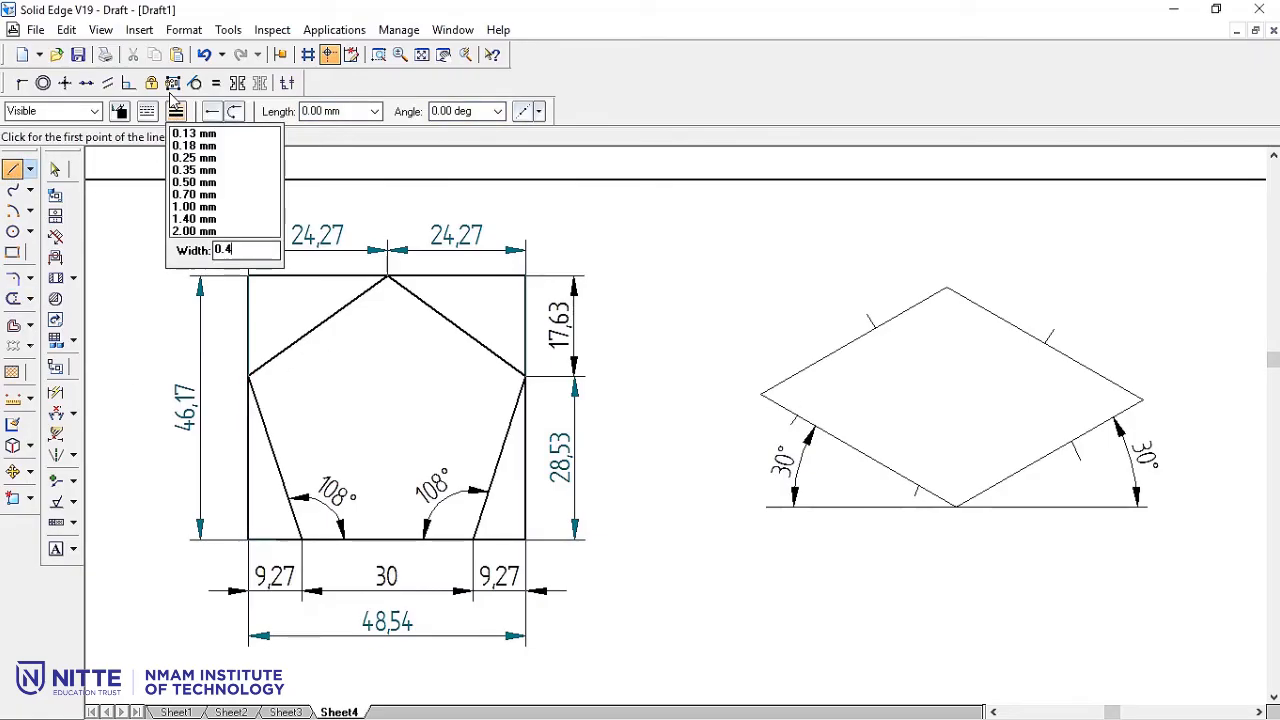
type("4")
key("Return")
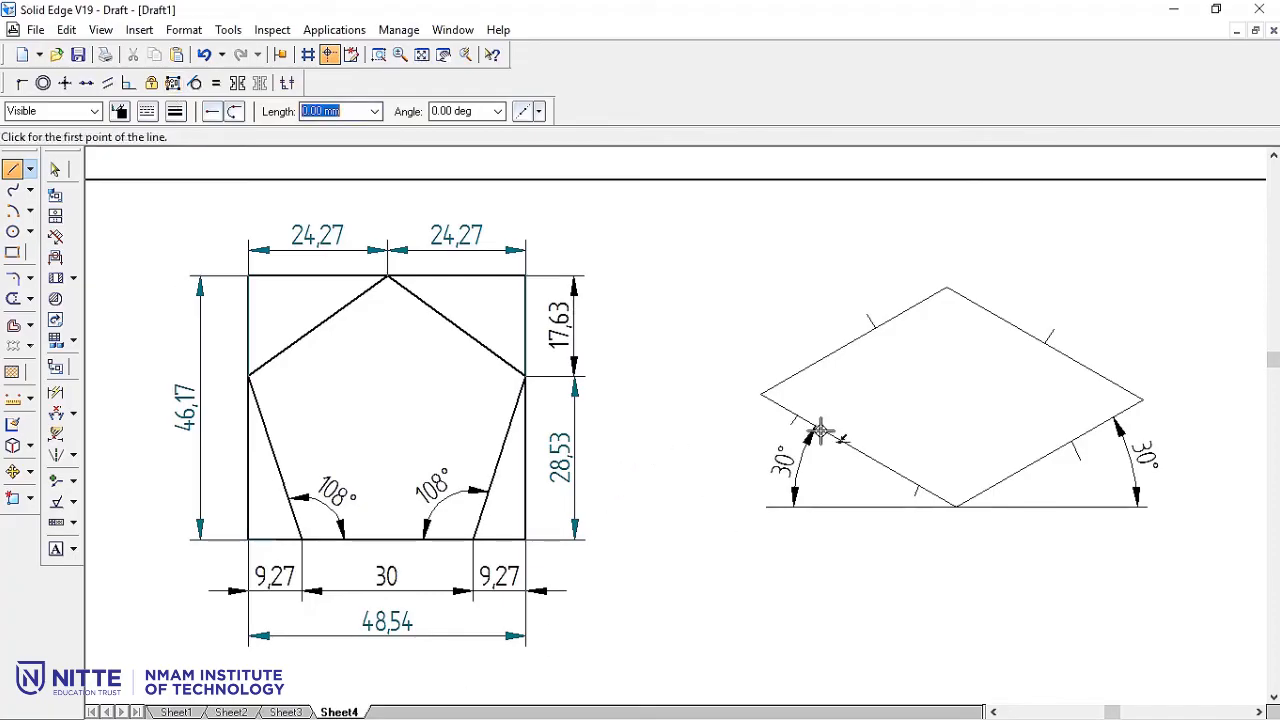
left_click(799, 415)
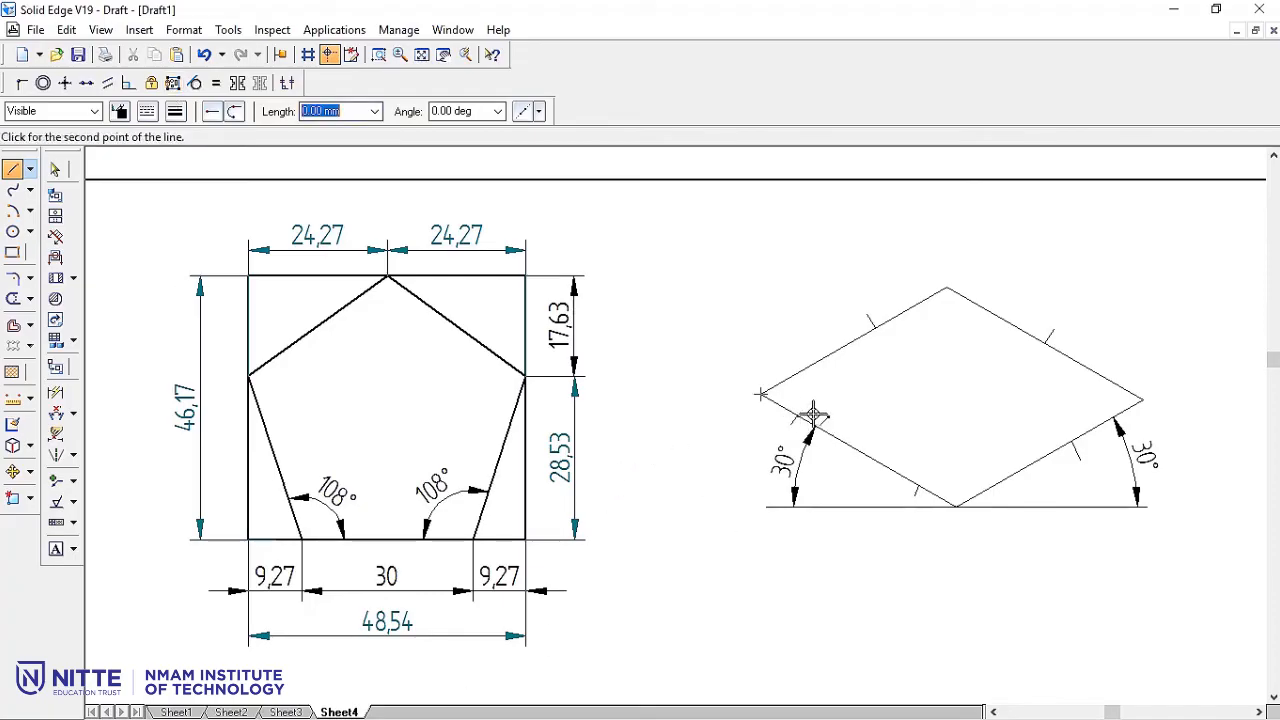
left_click(917, 487)
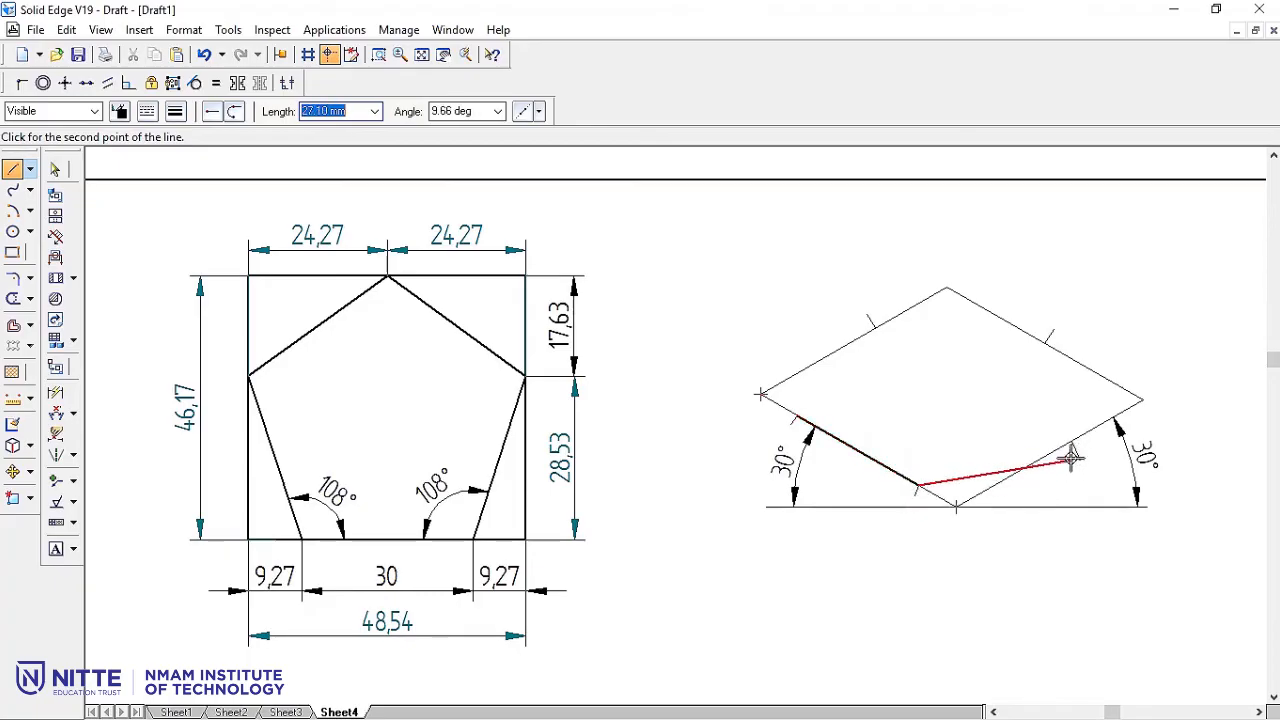
left_click(1070, 442)
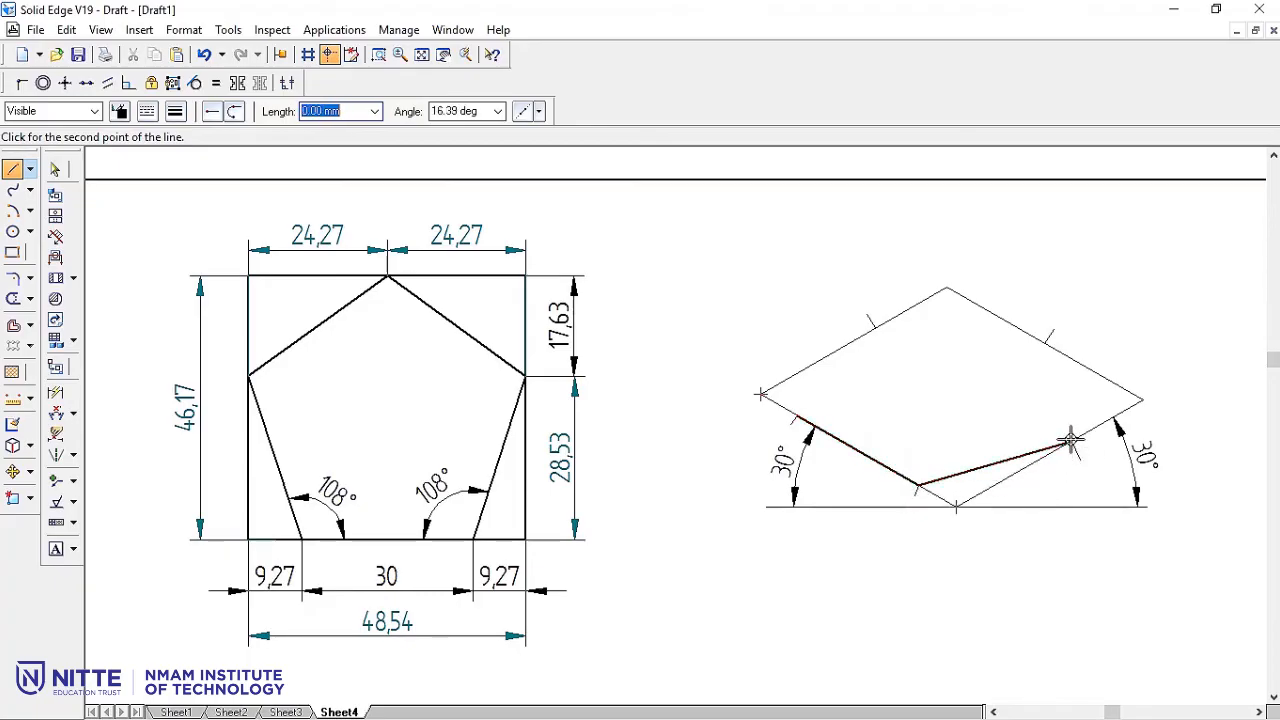
left_click(1046, 342)
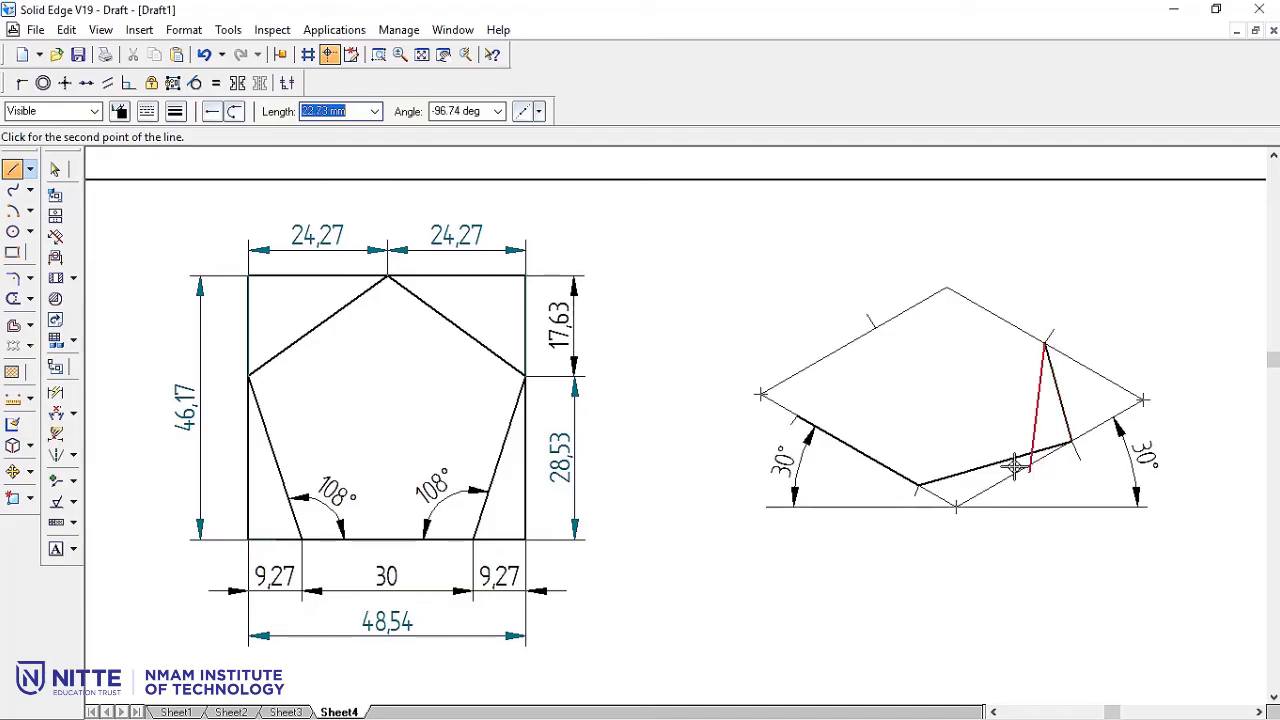
left_click(876, 326)
left_click(800, 413)
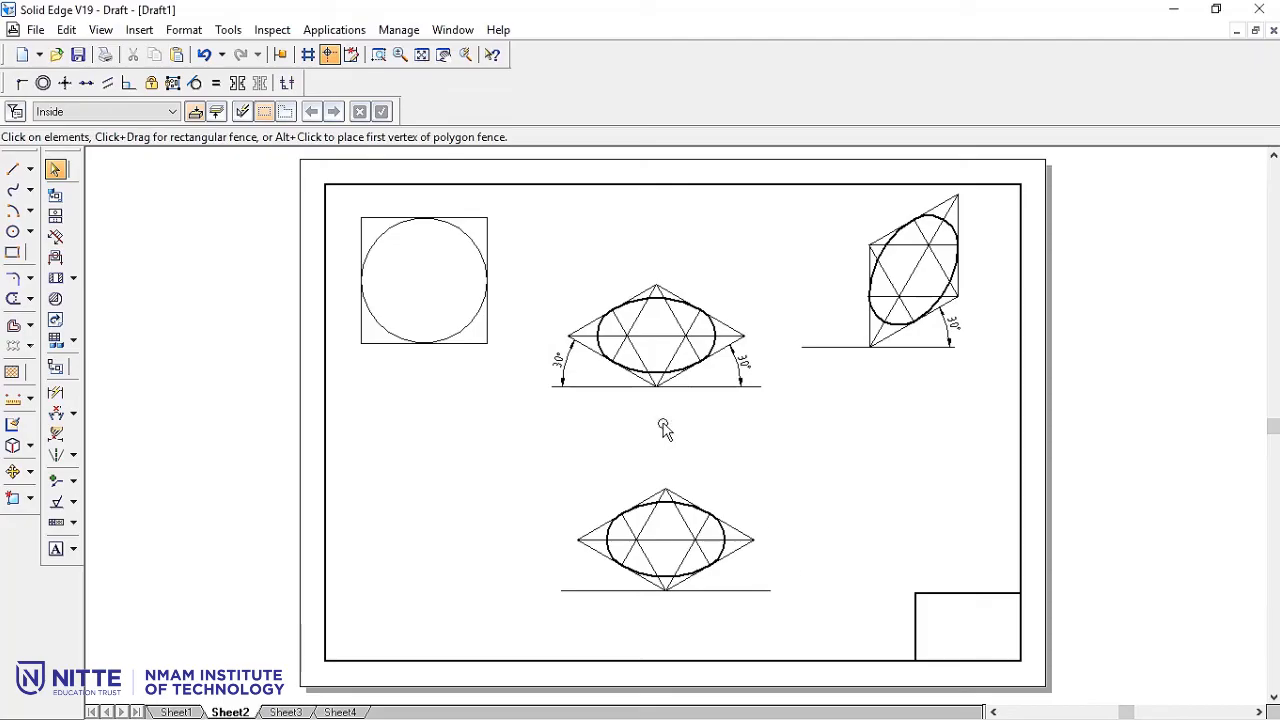
Draw a lower semicircular arc of radius 25 mm centred on the middle of the lower isometric circle on Sheet2.
left_click(30, 231)
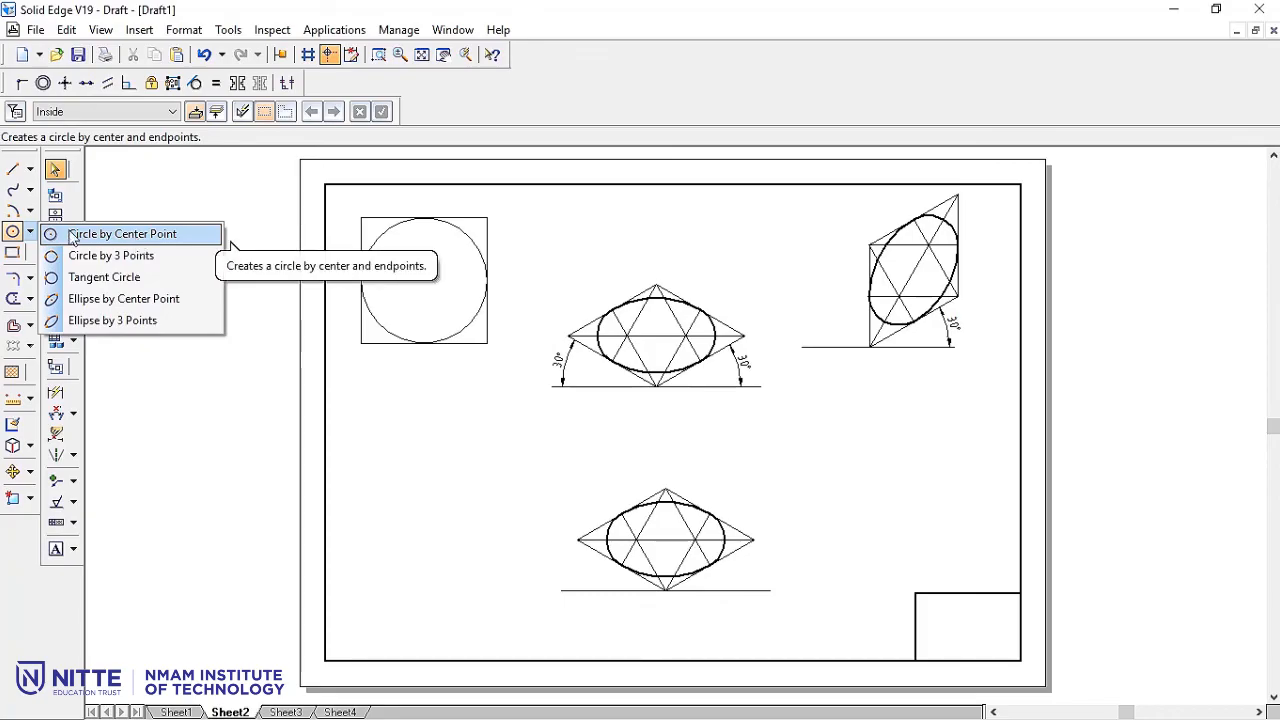
left_click(31, 212)
left_click(30, 212)
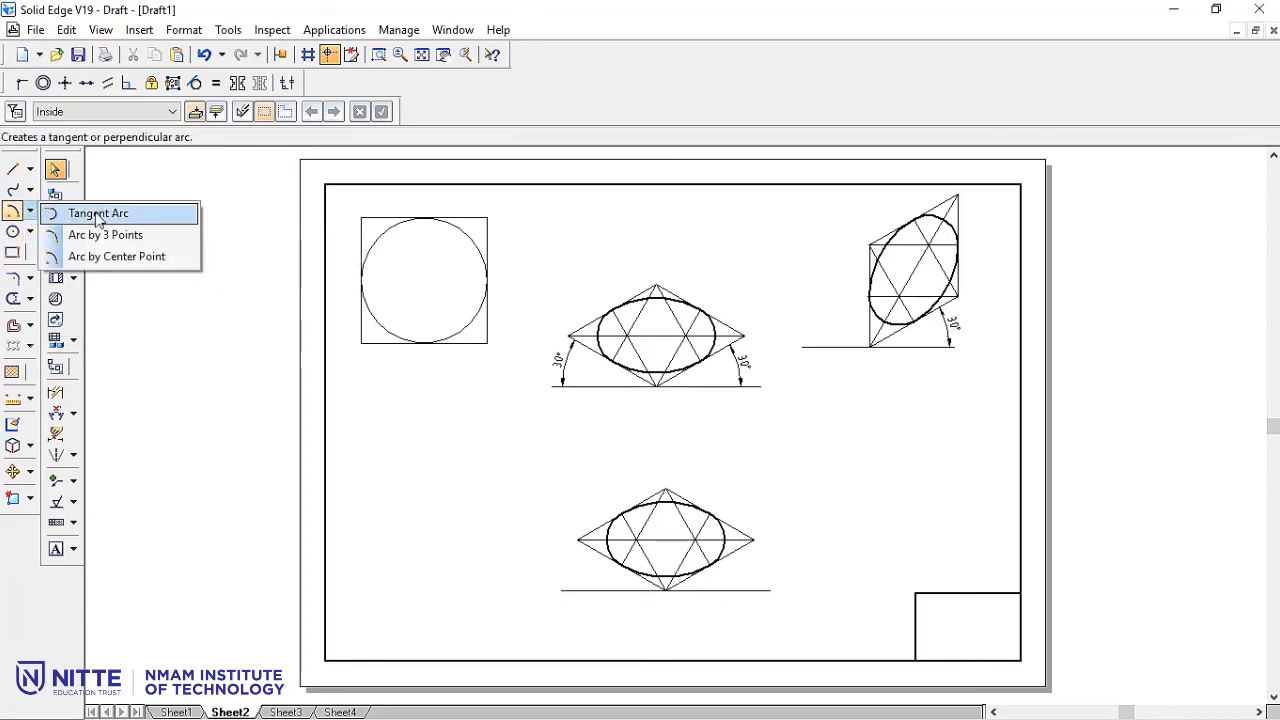
left_click(122, 257)
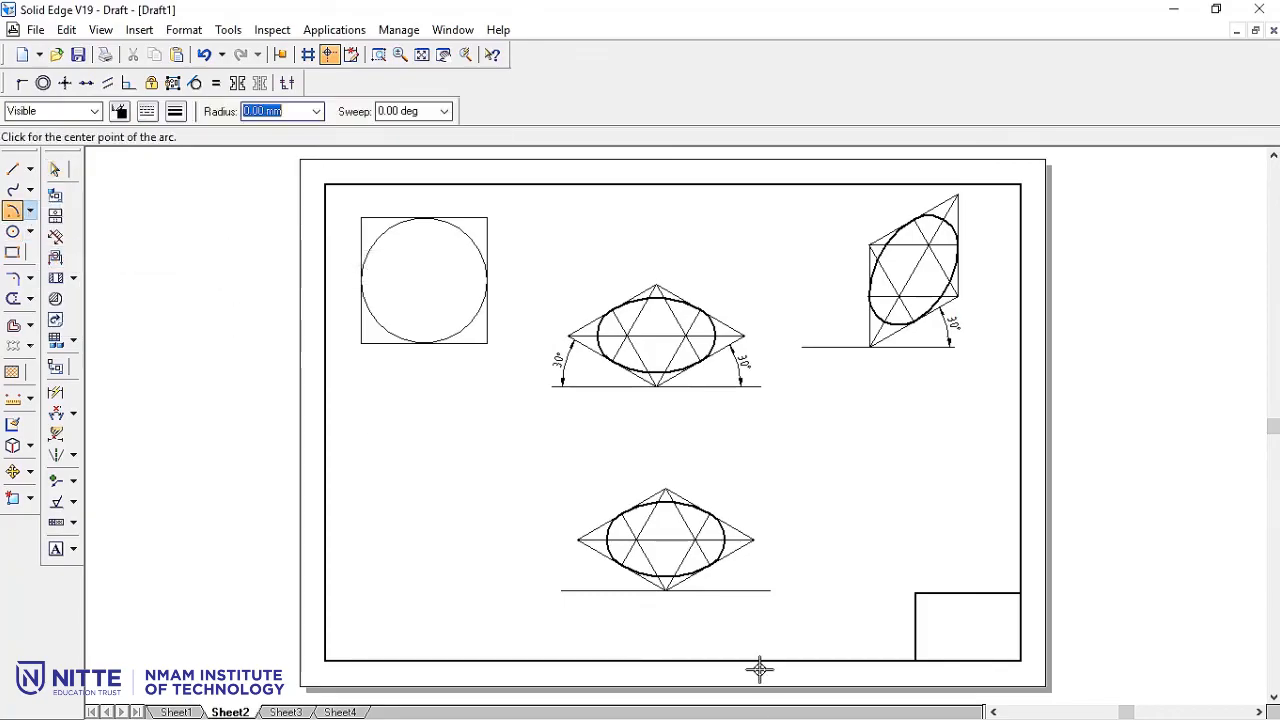
left_click(663, 538)
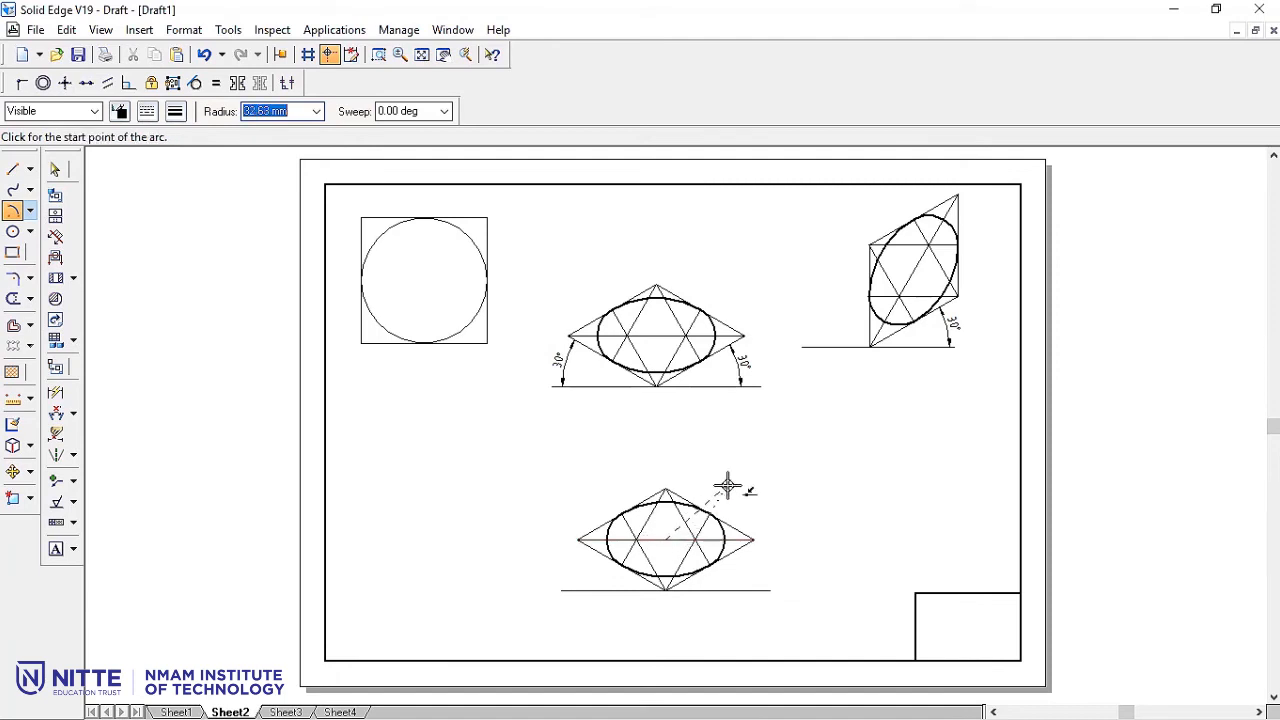
type("25")
key("Tab")
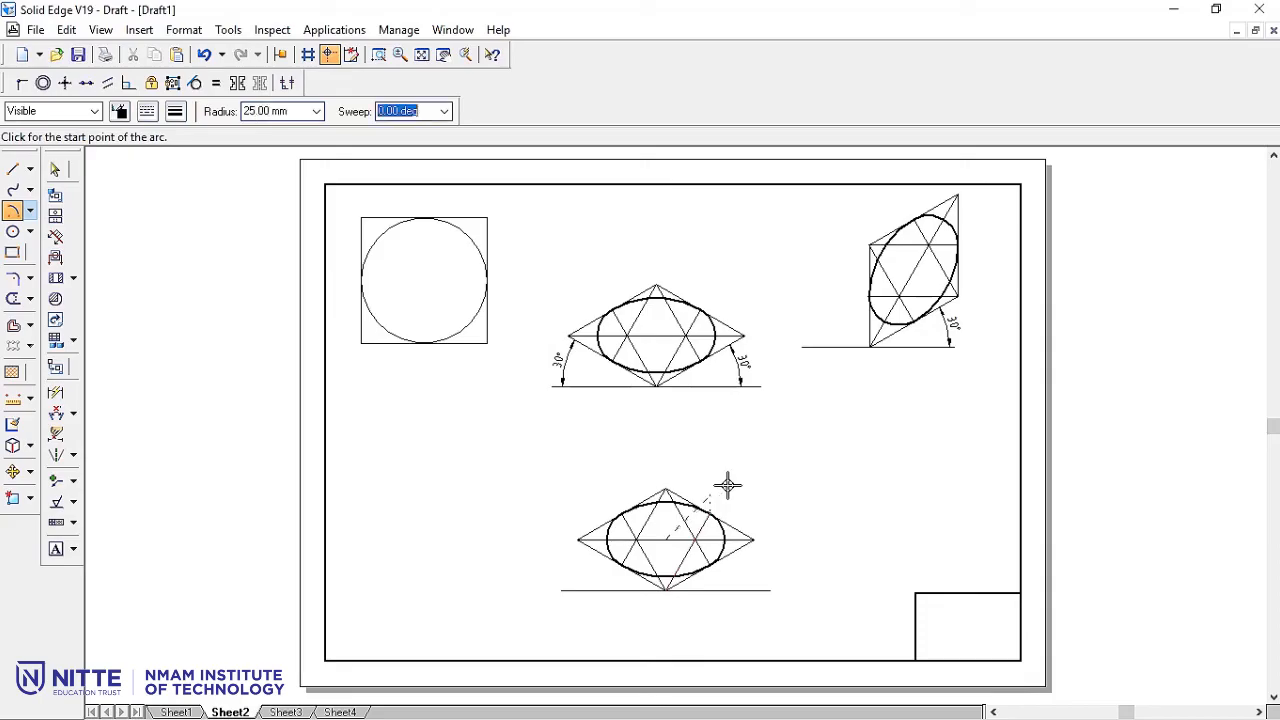
left_click(735, 548)
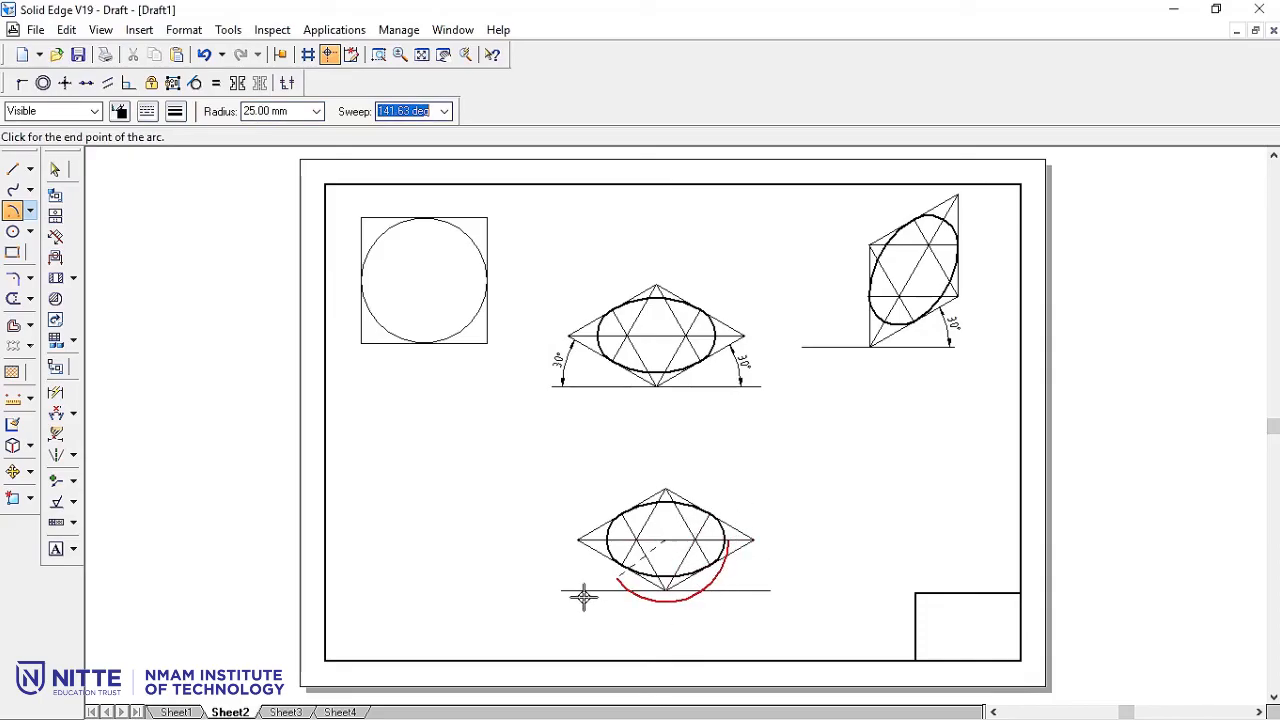
left_click(584, 537)
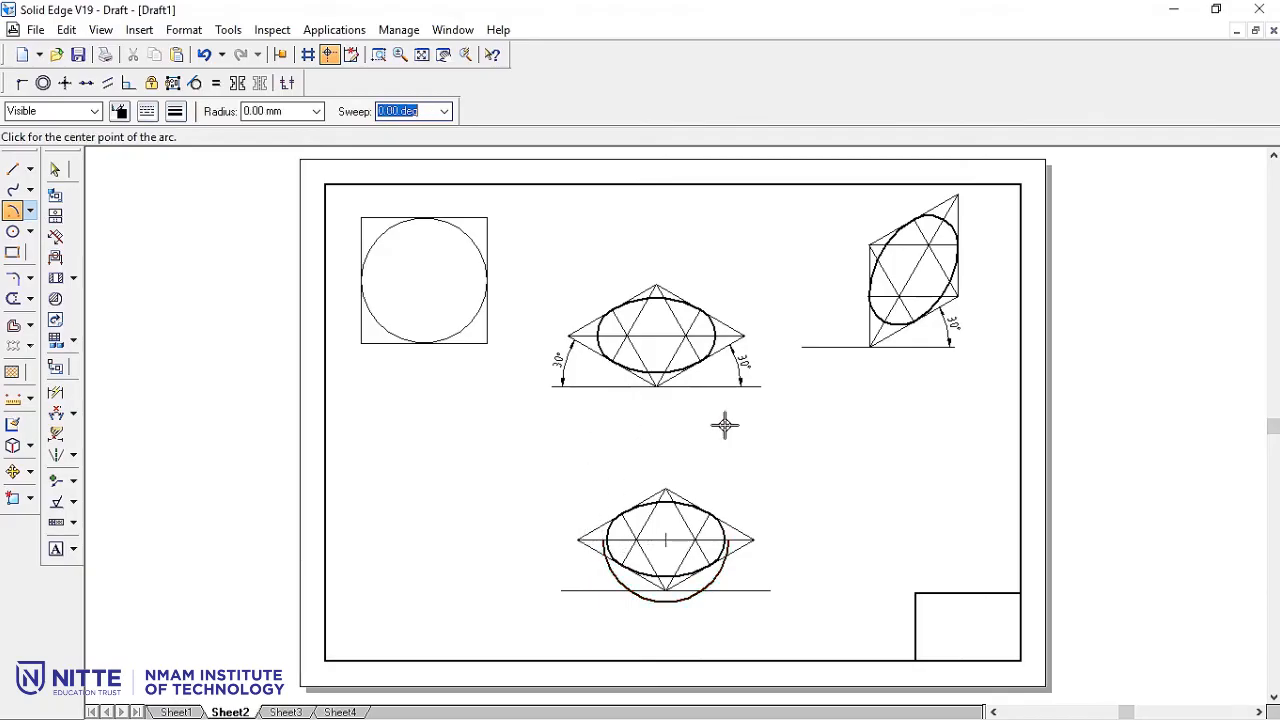
Draw a three-point arc between the lower isometric circle's two left tangent points, passing through the left end of the semicircular arc.
left_click(378, 54)
left_click(540, 459)
left_click(839, 655)
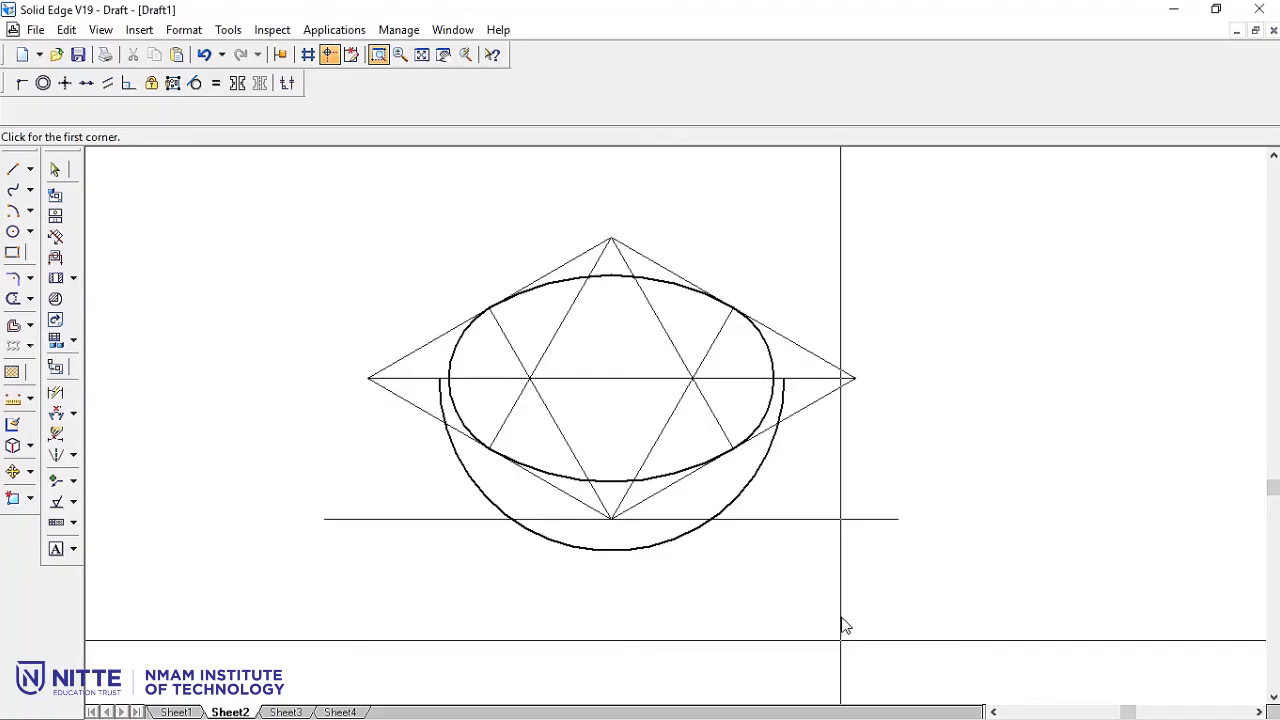
right_click(942, 404)
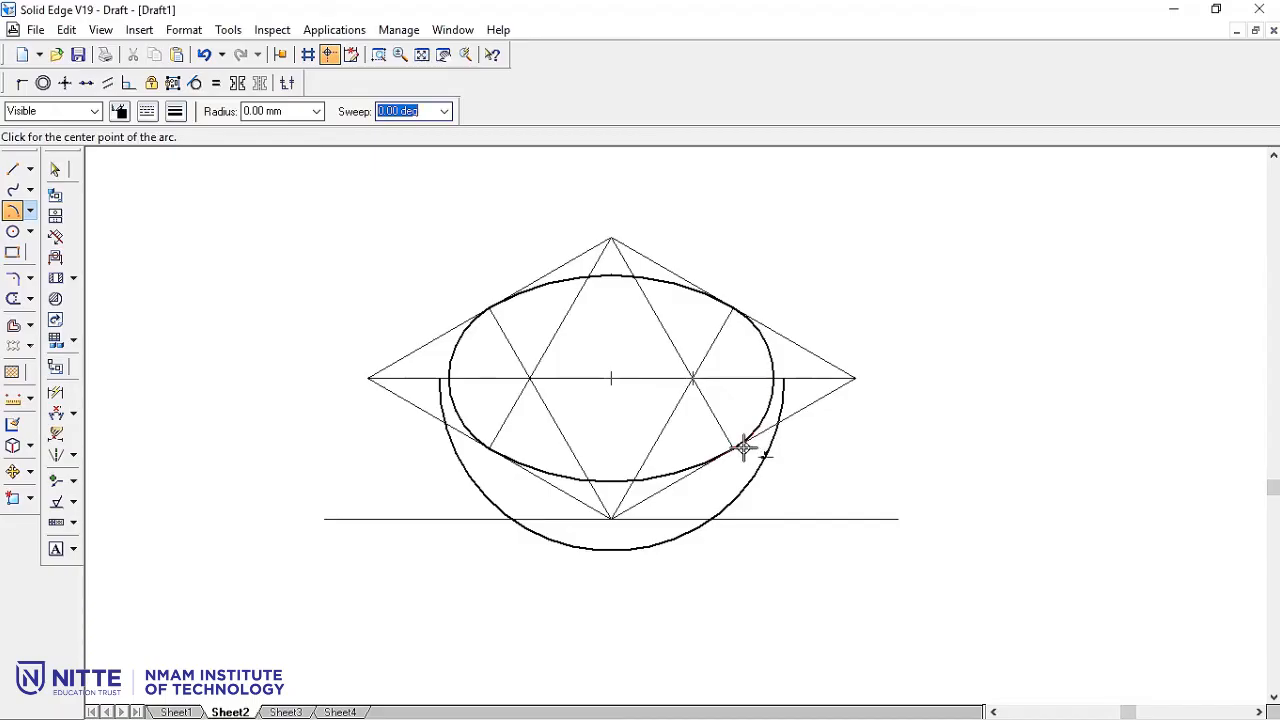
left_click(29, 214)
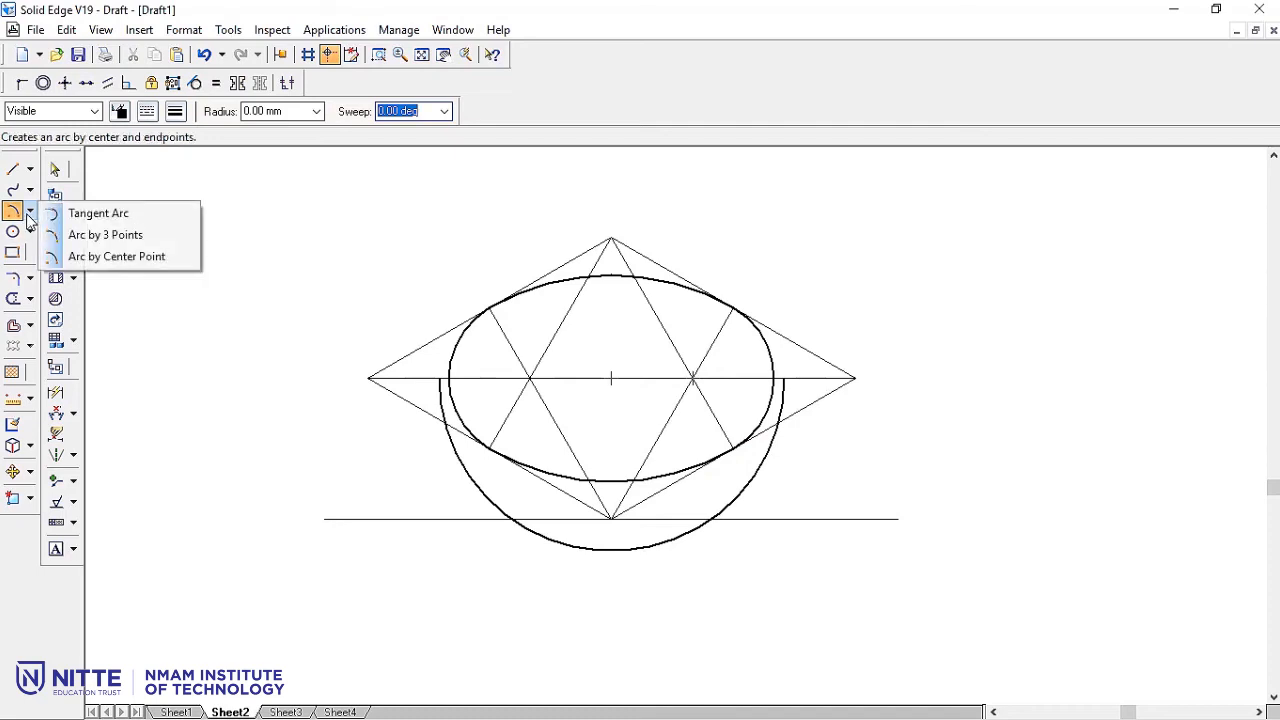
left_click(95, 234)
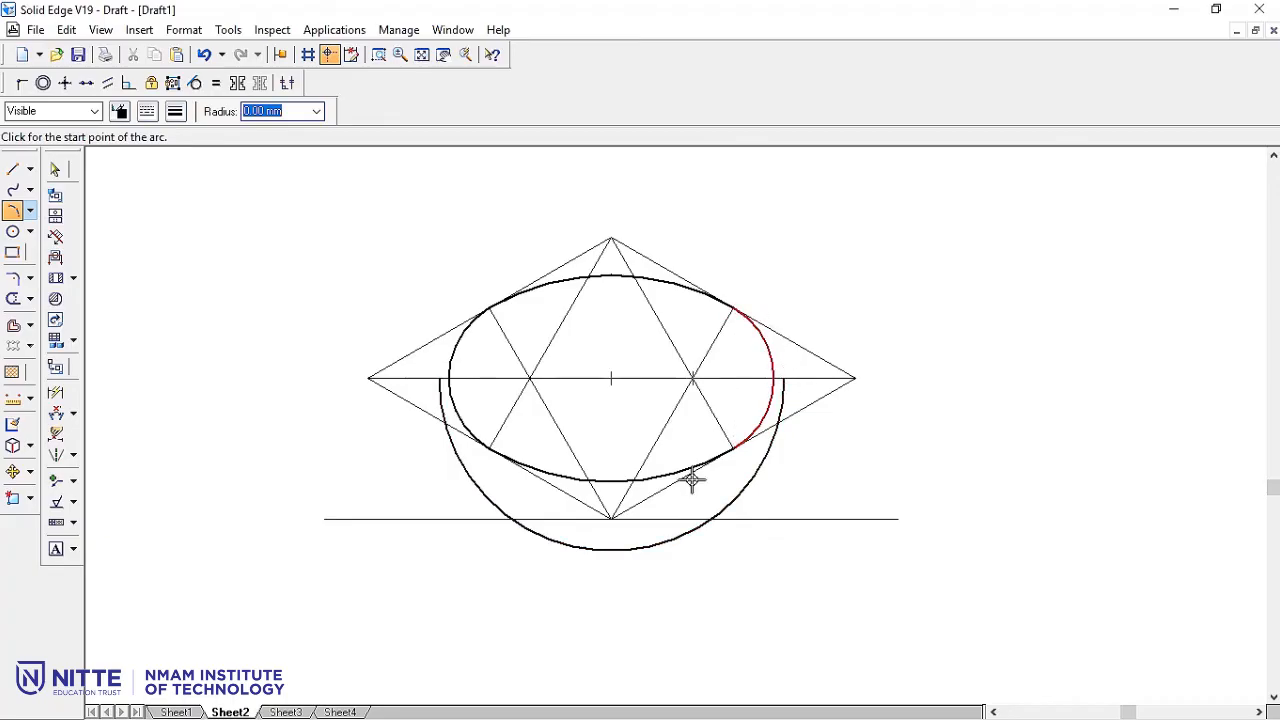
left_click(30, 211)
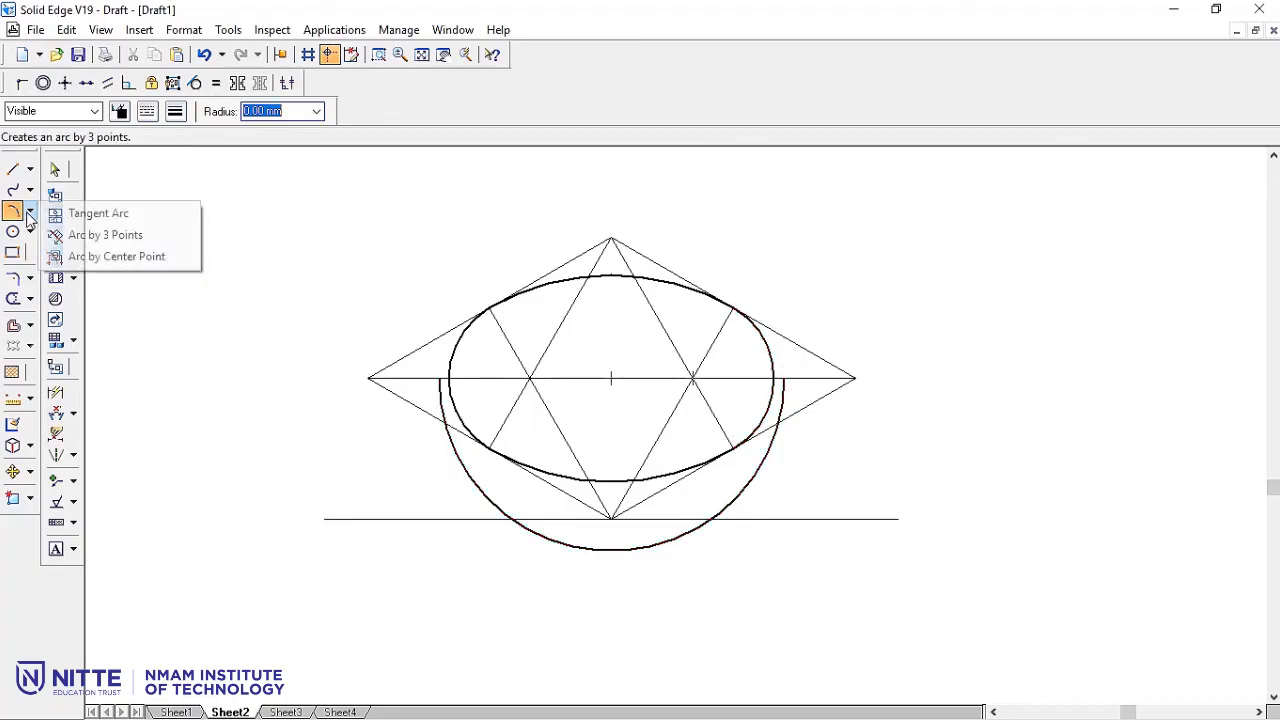
left_click(105, 235)
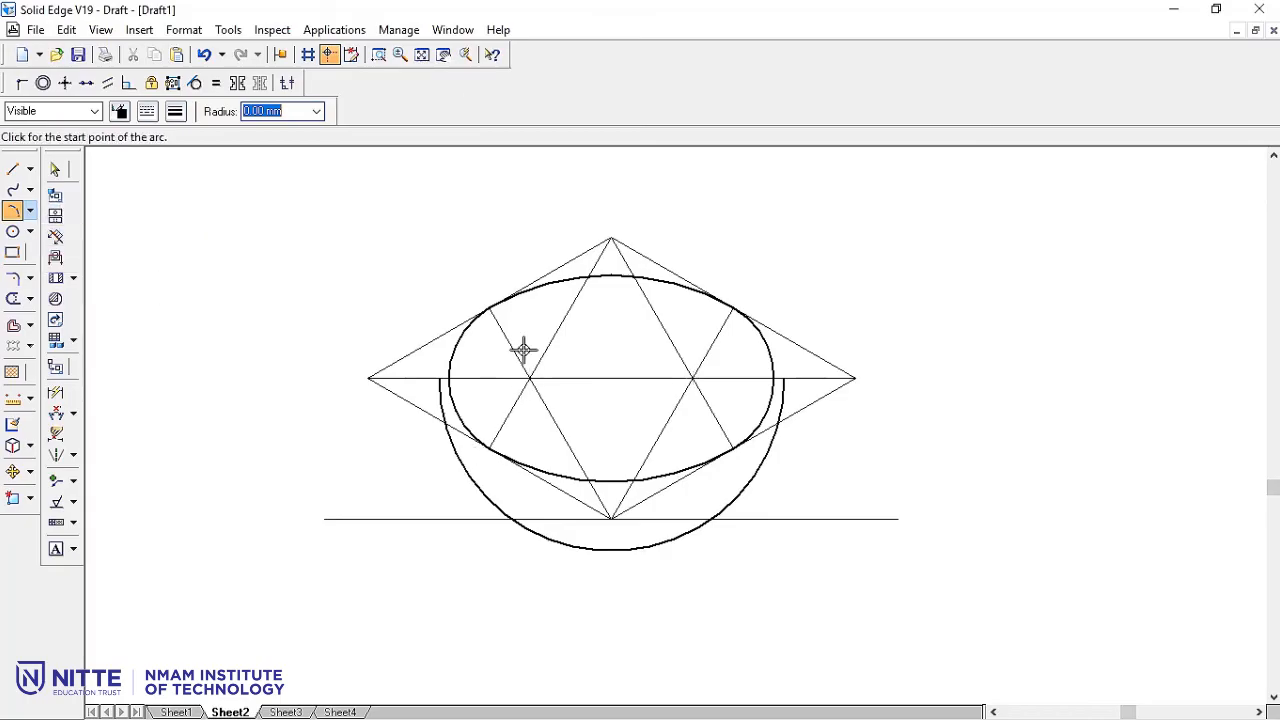
left_click(489, 307)
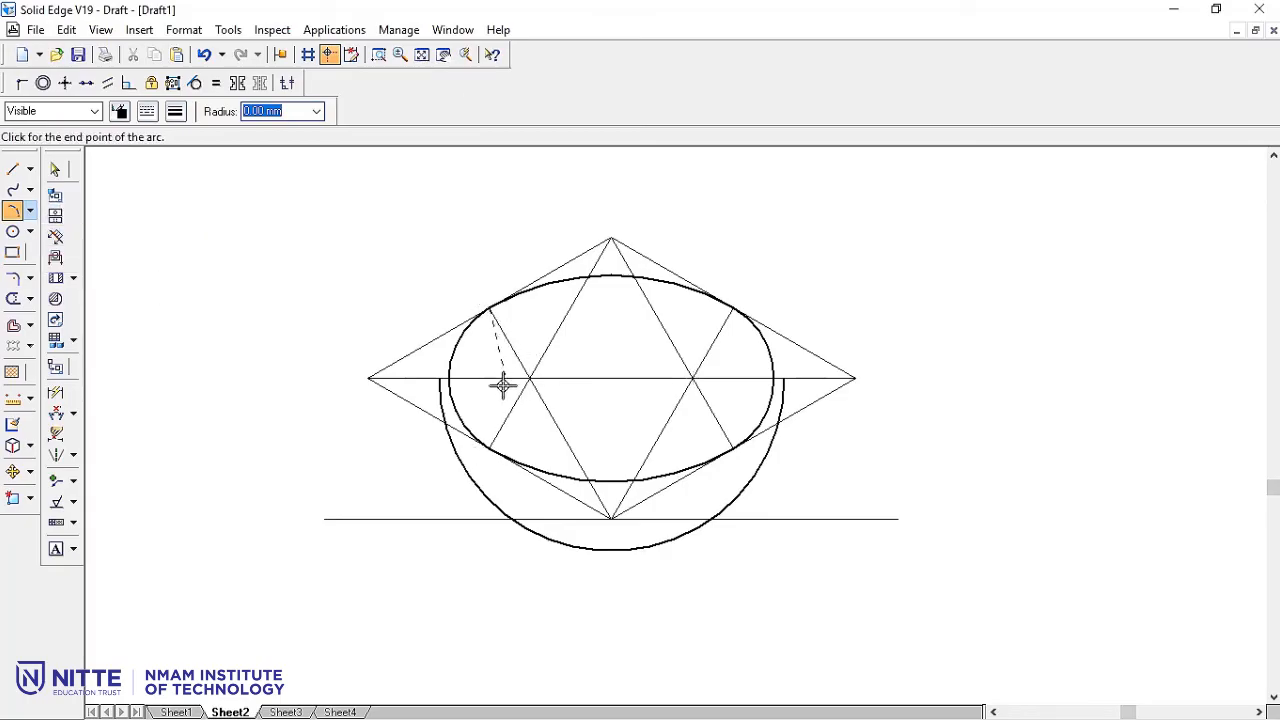
left_click(489, 448)
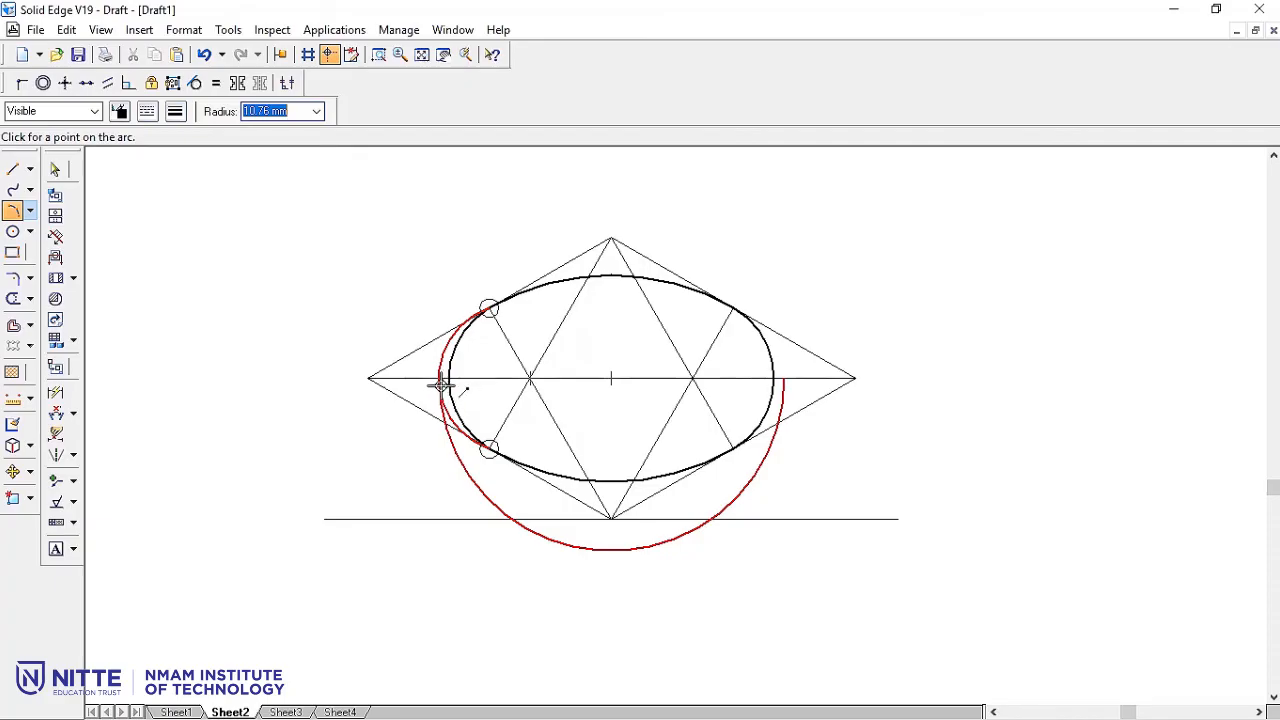
left_click(378, 54)
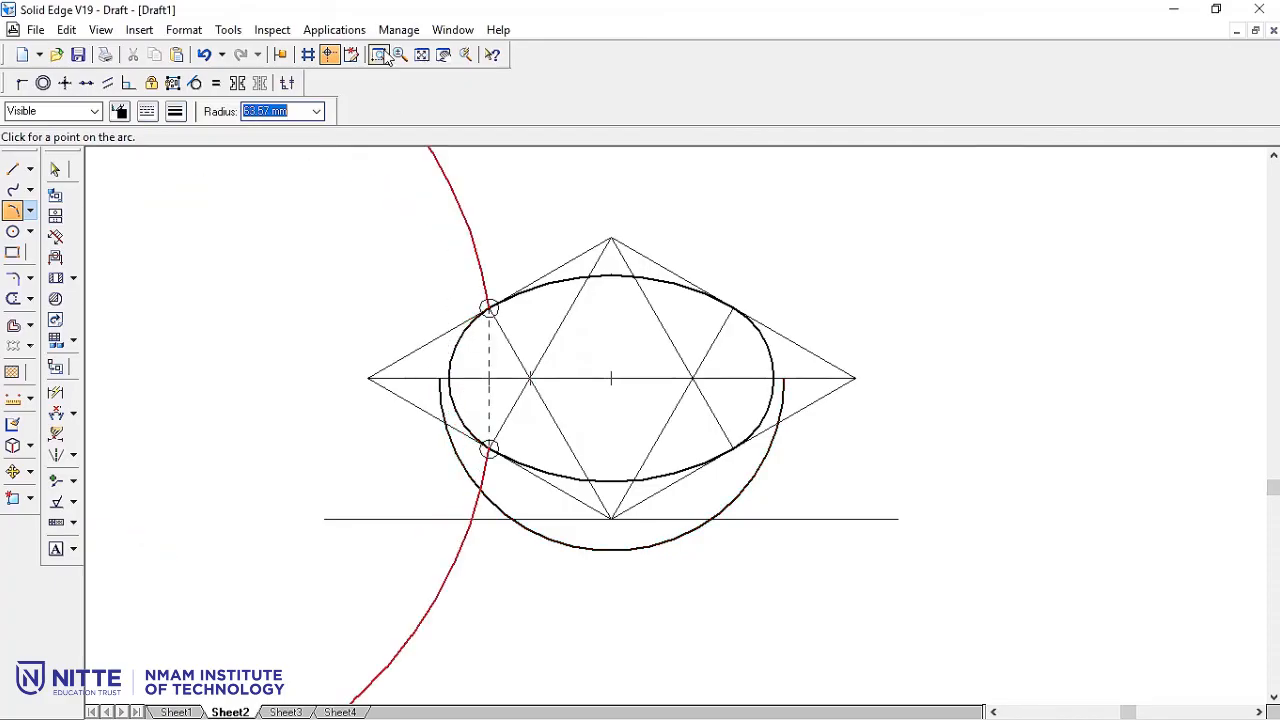
left_click_drag(478, 410, 428, 329)
right_click(580, 484)
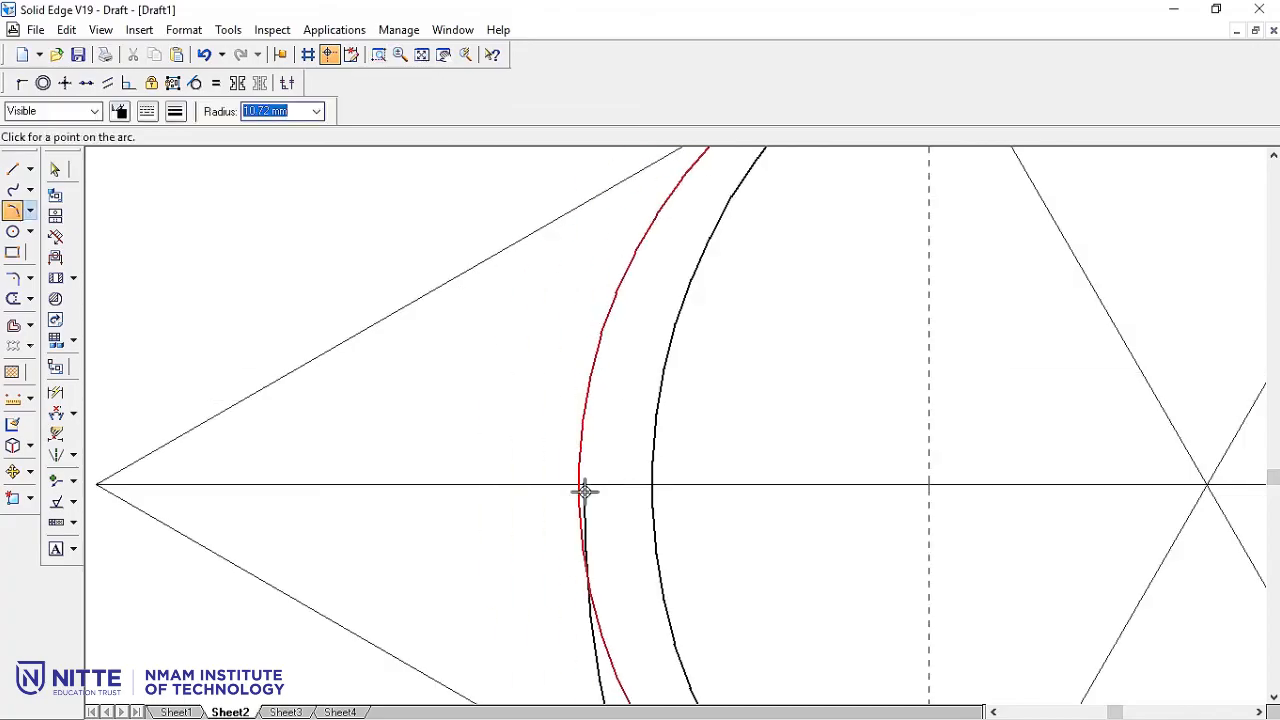
left_click(588, 488)
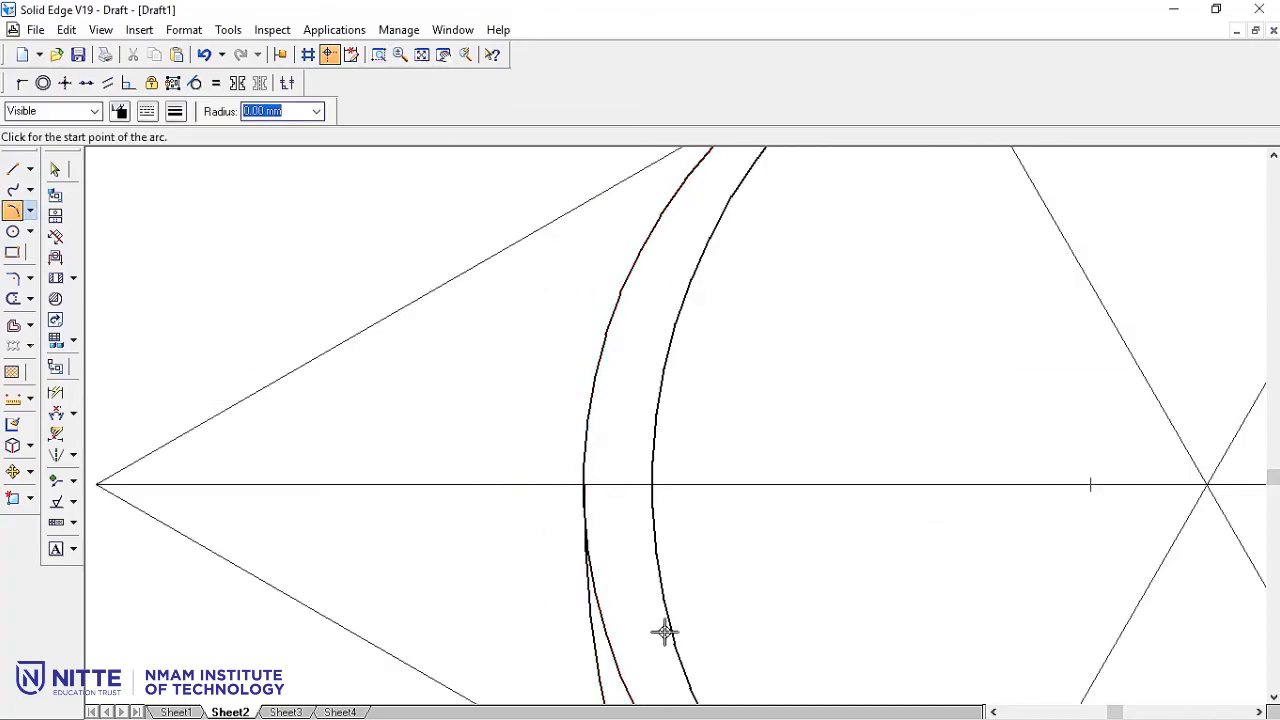
Draw a three-point arc between the lower isometric circle's two right tangent points, passing through the right end of the semicircular arc.
left_click(422, 55)
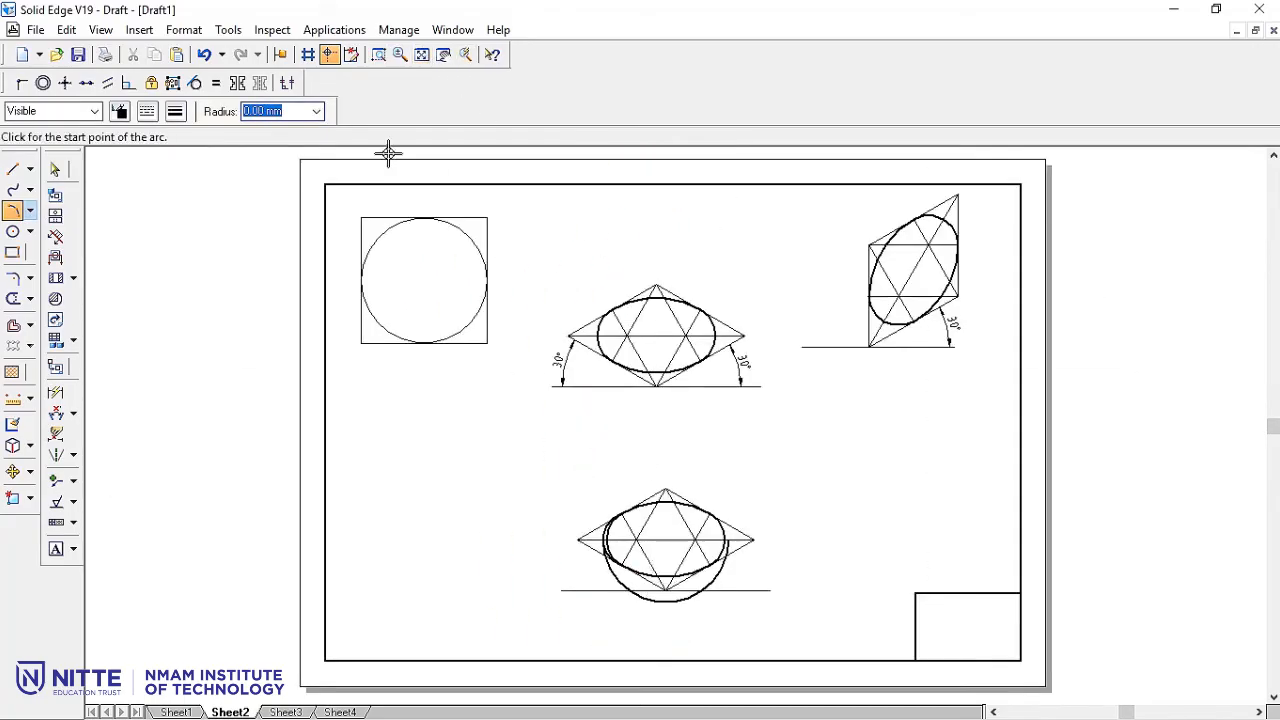
left_click(378, 54)
left_click_drag(602, 460, 788, 624)
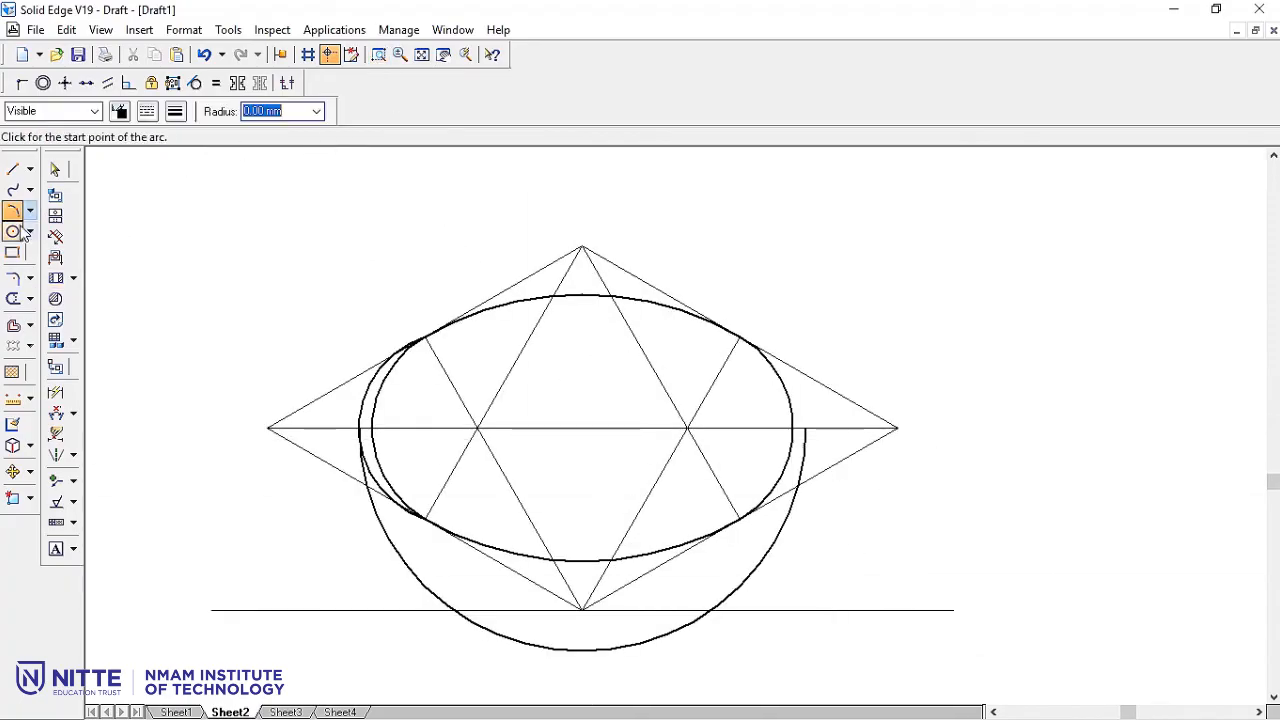
left_click(739, 339)
left_click(739, 517)
left_click(806, 436)
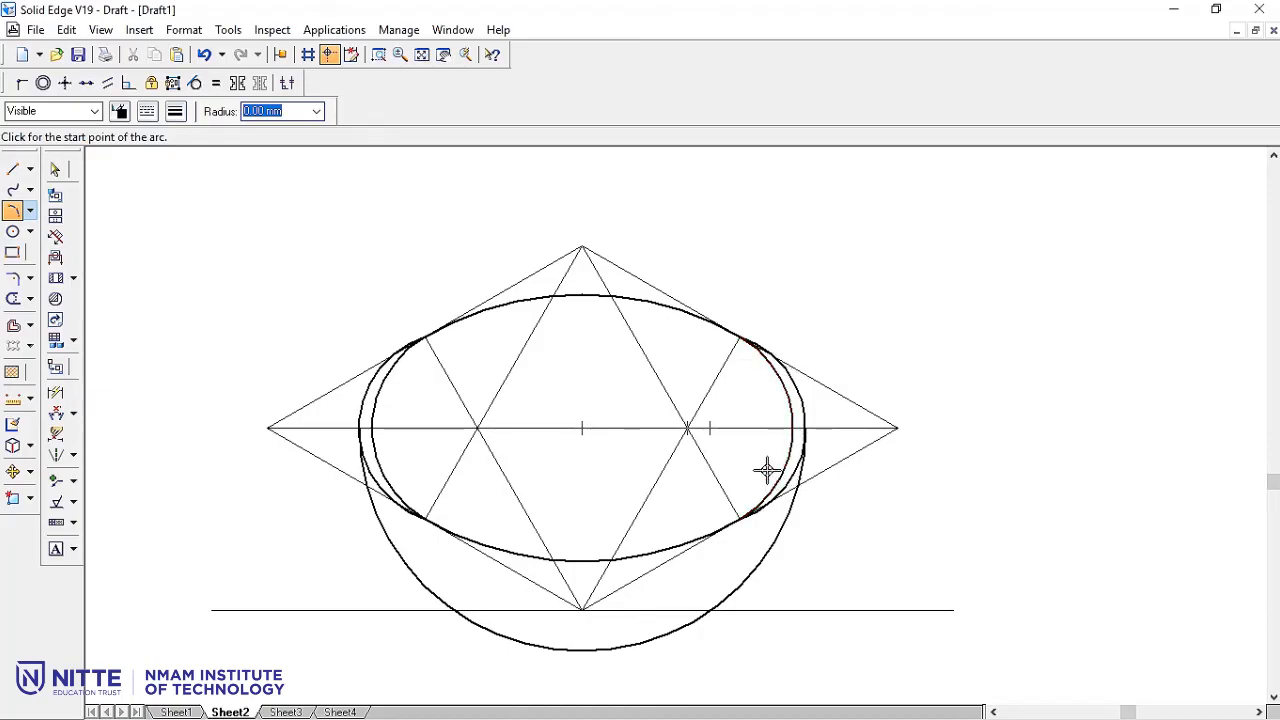
Set the line width of the lower isometric circle's original left and right end arcs to 0.05 mm.
left_click(55, 169)
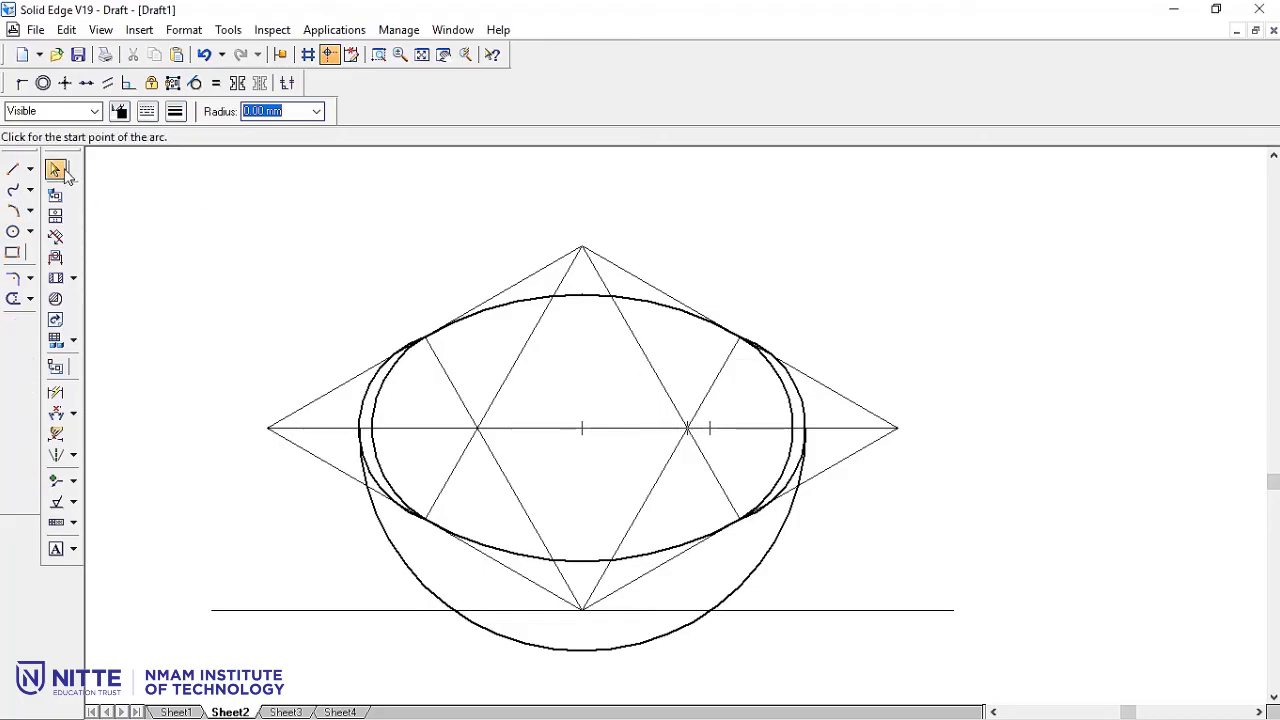
left_click(380, 405)
left_click(788, 396, "ctrl")
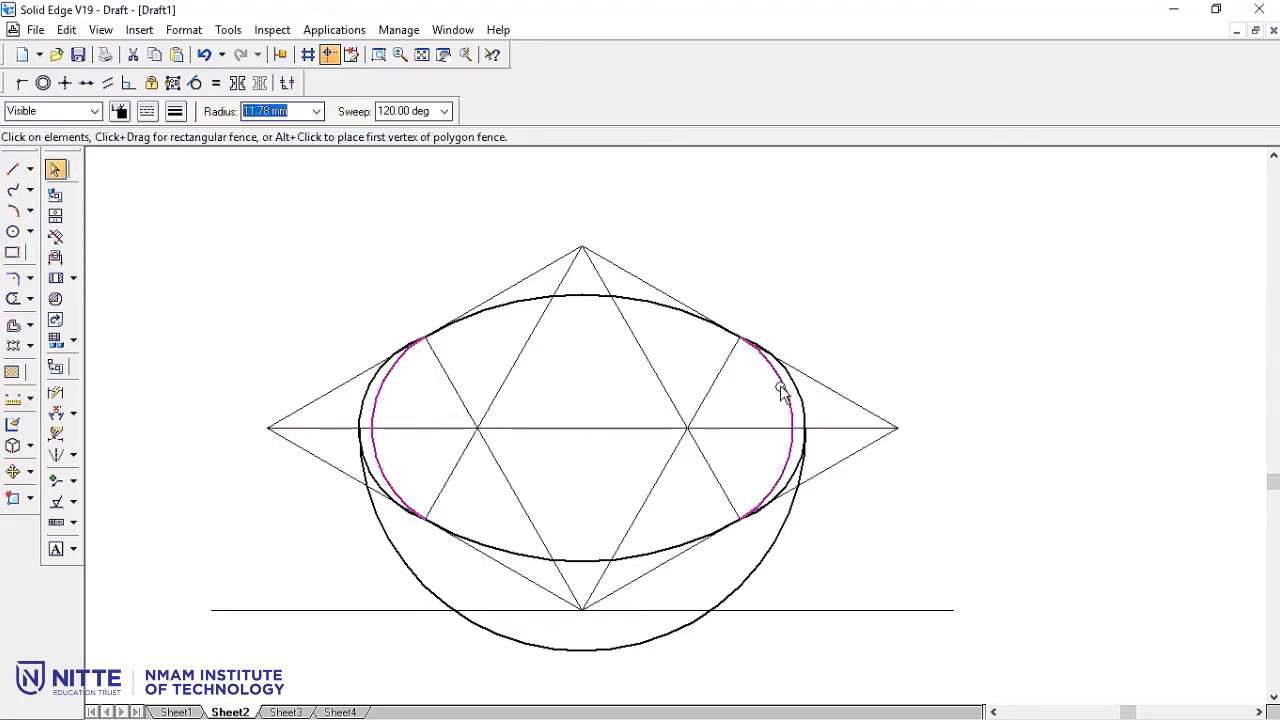
left_click(175, 112)
type("0.")
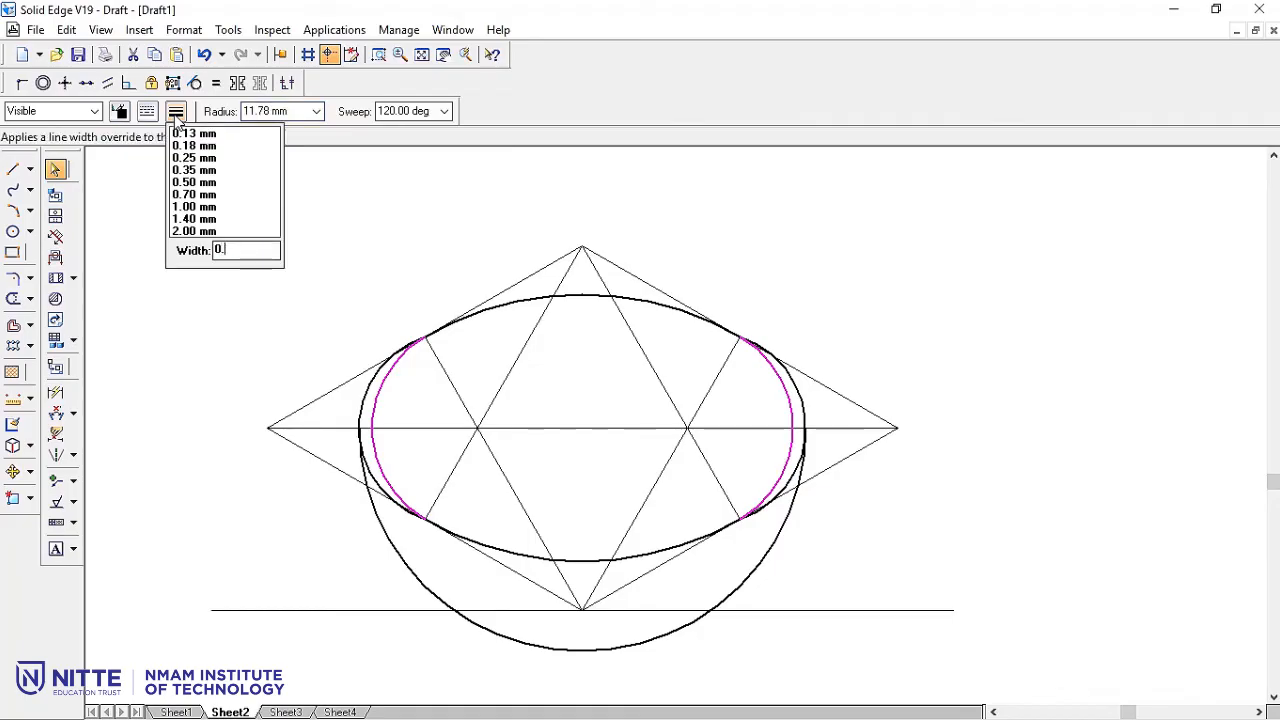
type("05")
key("Return")
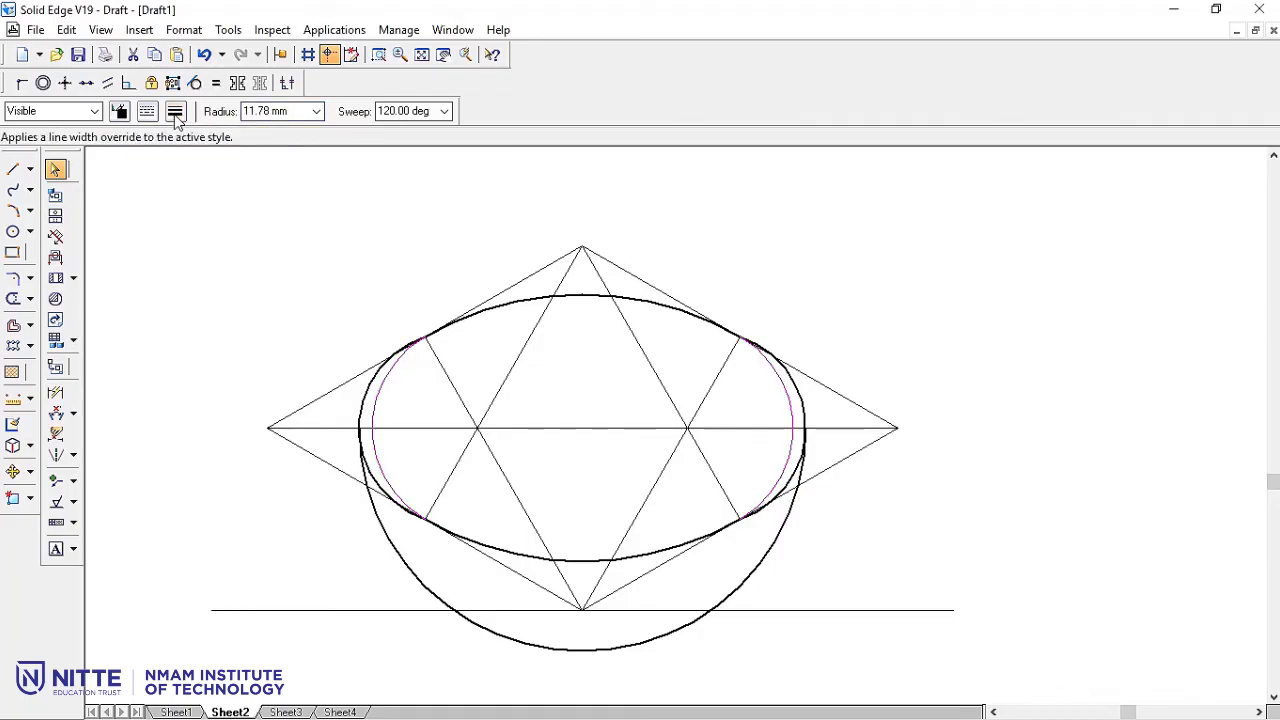
left_click(857, 363)
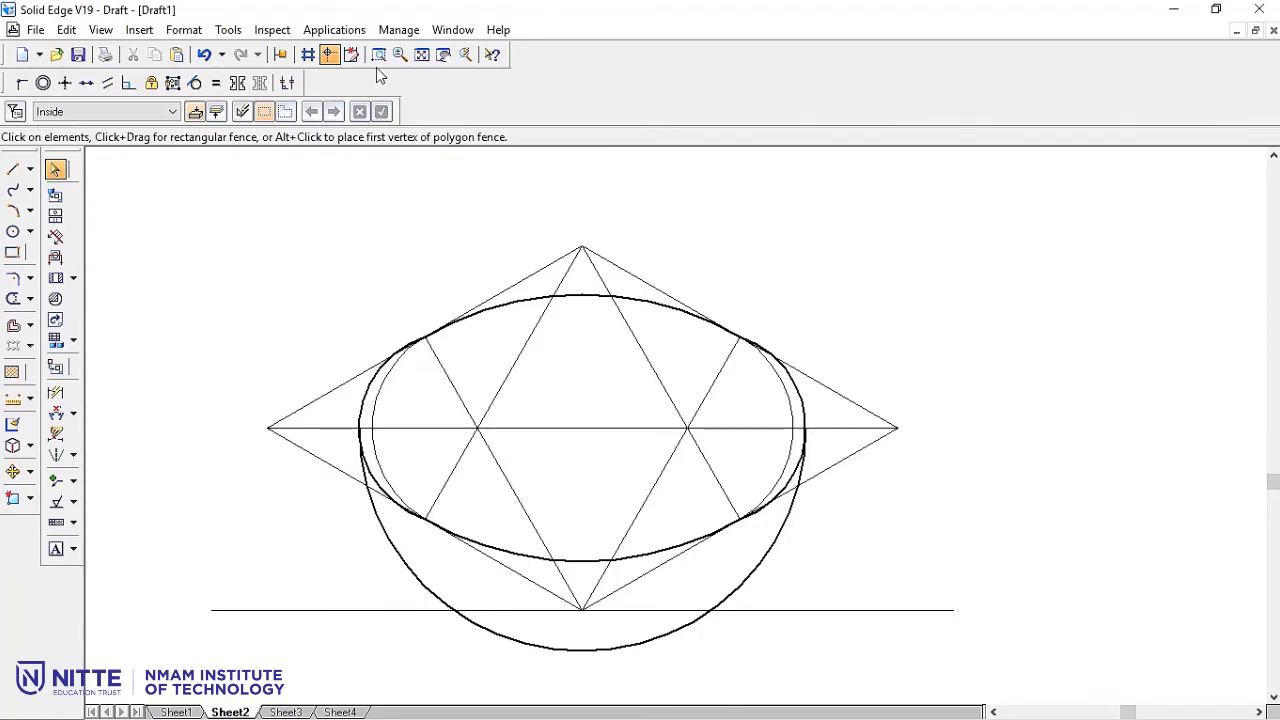
Draw a vertical line 50*0.816 mm long upward from the left vertex of the upper-middle isometric box.
left_click(421, 54)
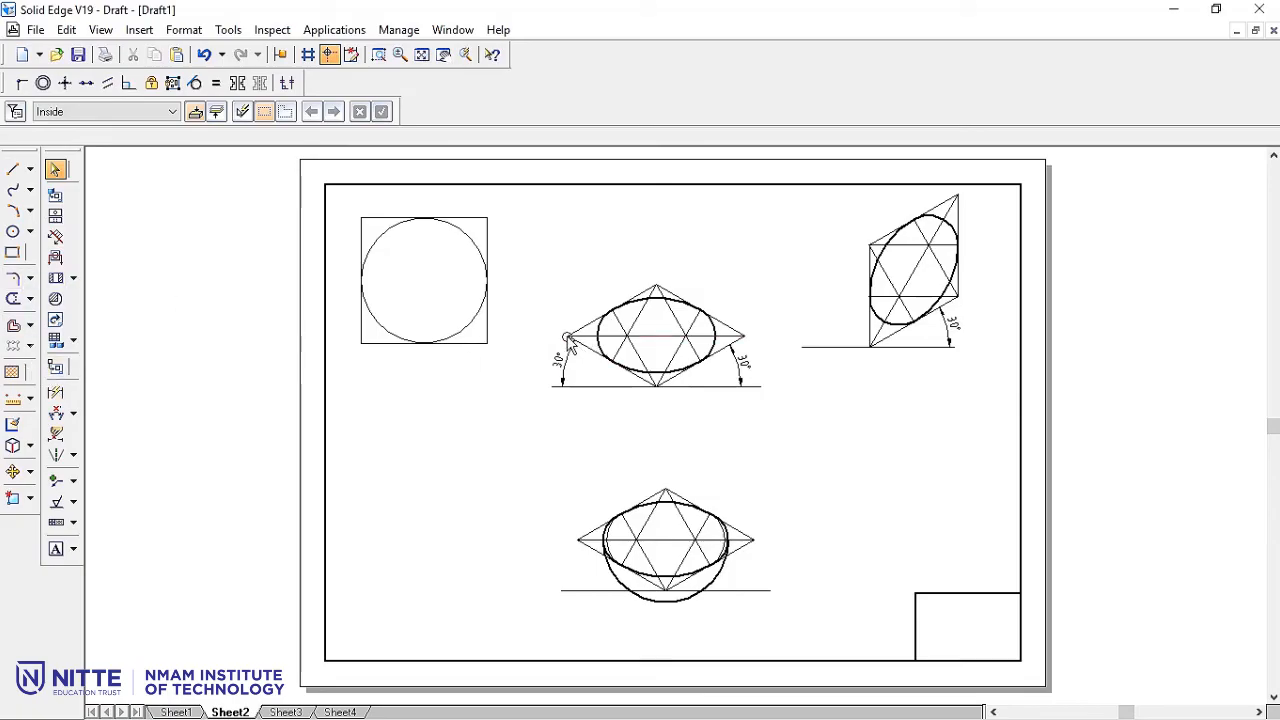
left_click(13, 170)
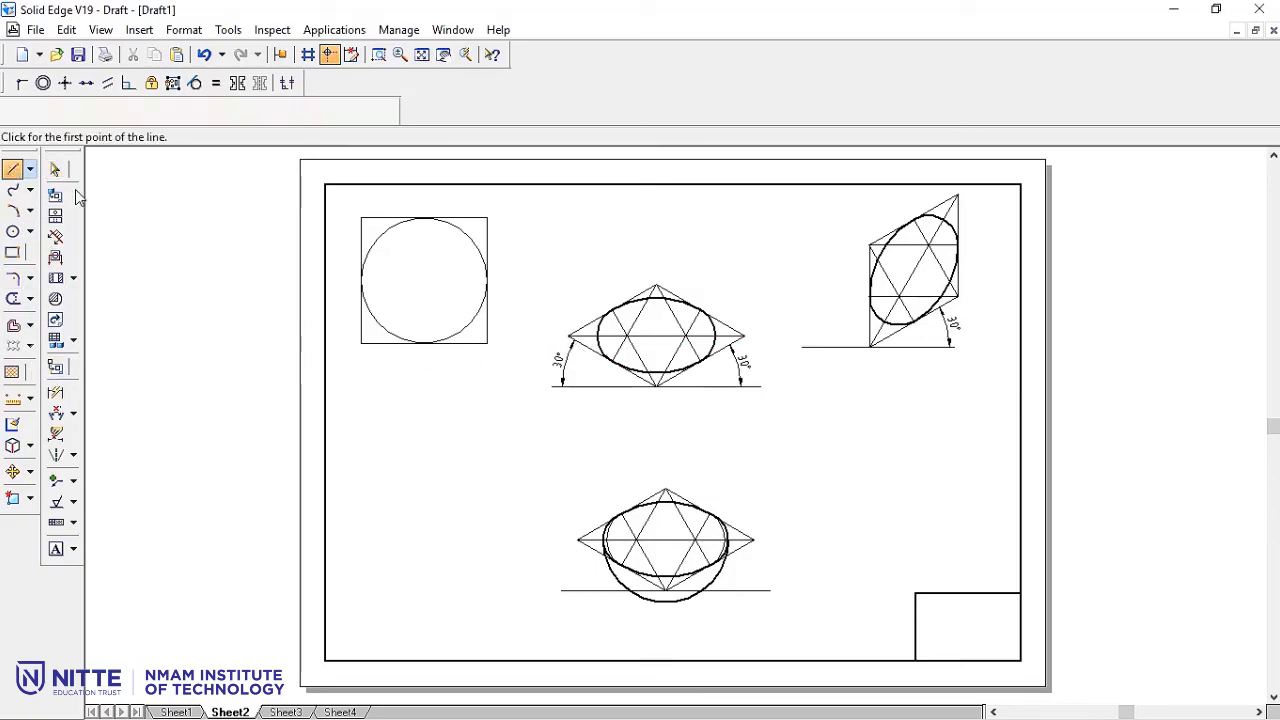
left_click(567, 336)
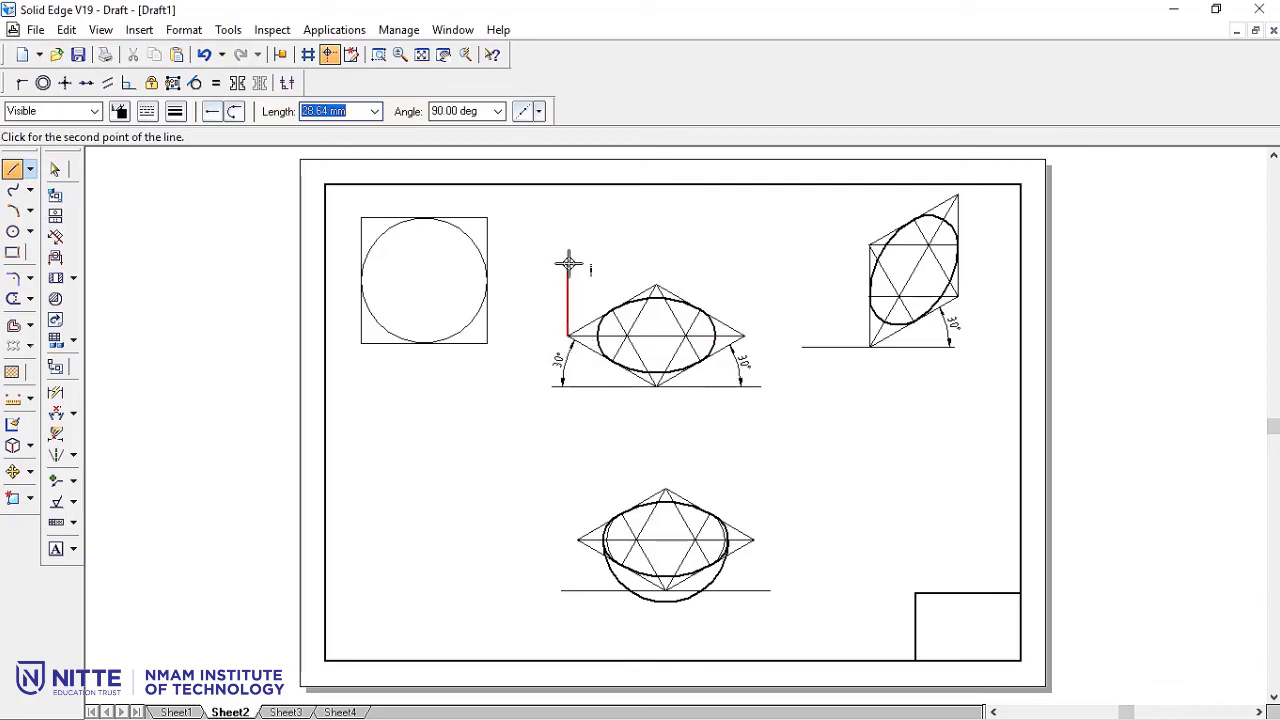
type("50*0.816")
key("Tab")
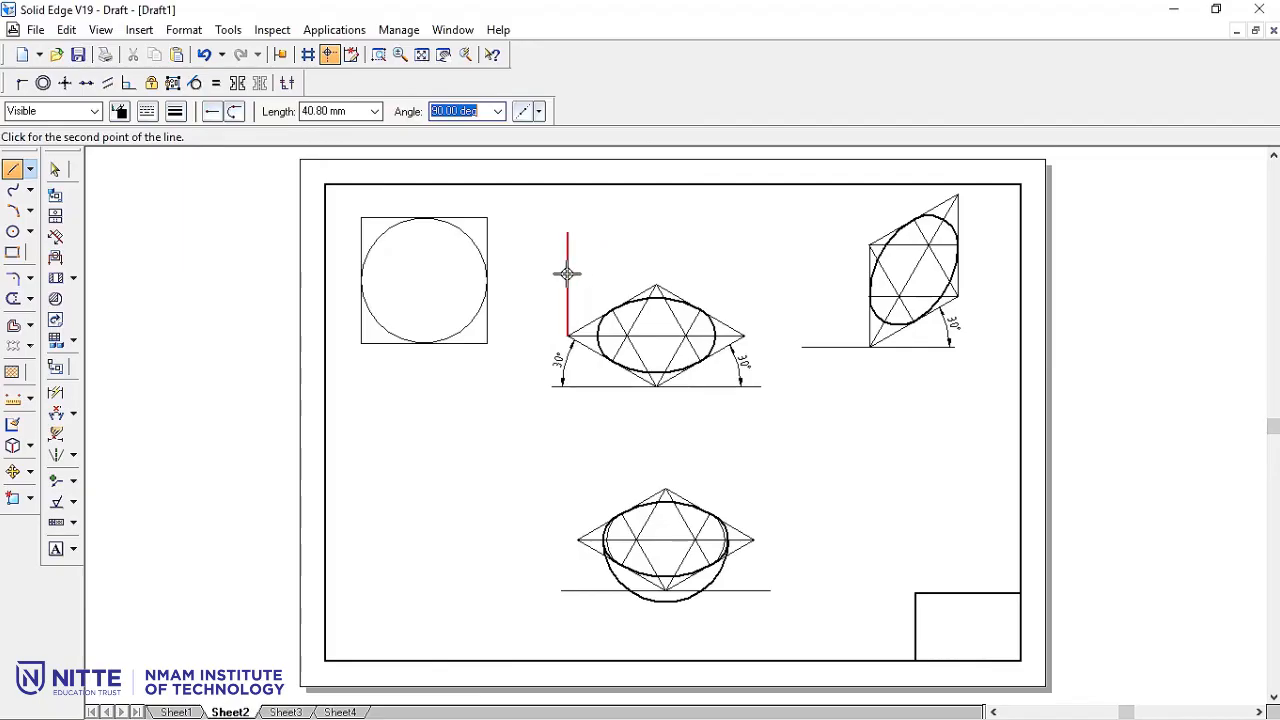
left_click(568, 266)
right_click(629, 237)
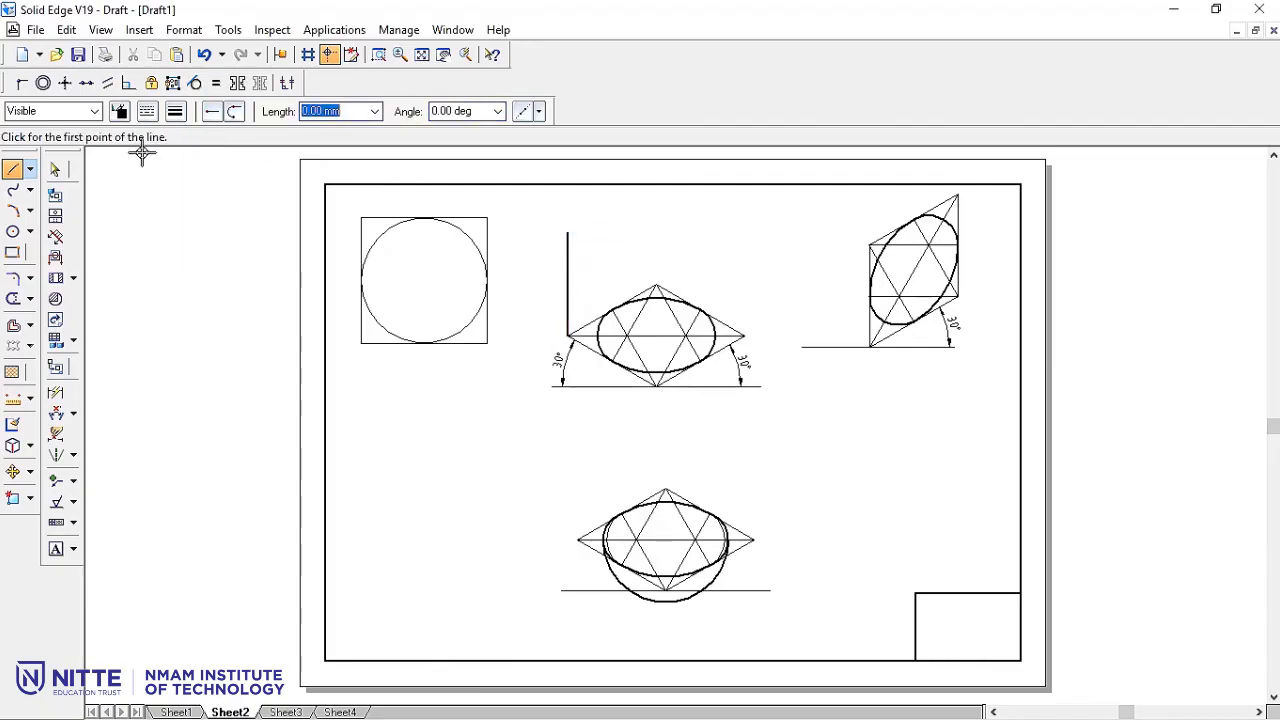
Set the line width of the vertical height line to 0.01 mm.
left_click(55, 170)
left_click(566, 289)
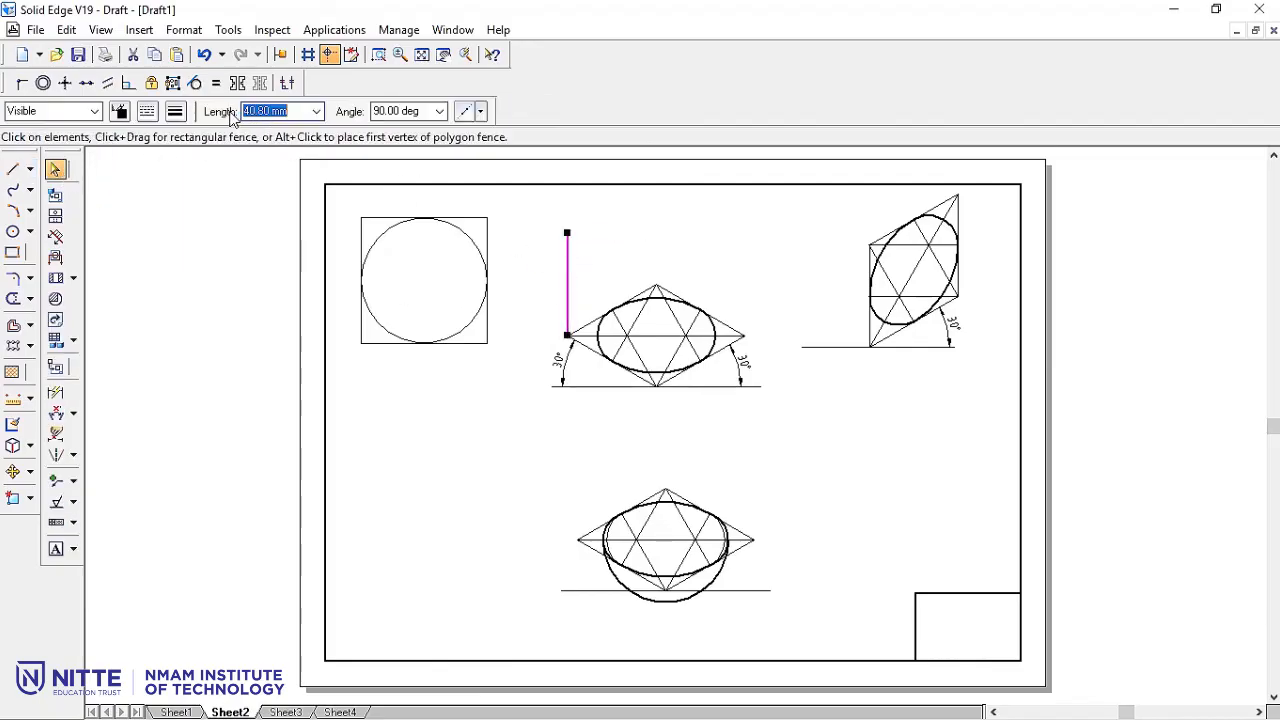
left_click(175, 111)
type("0.")
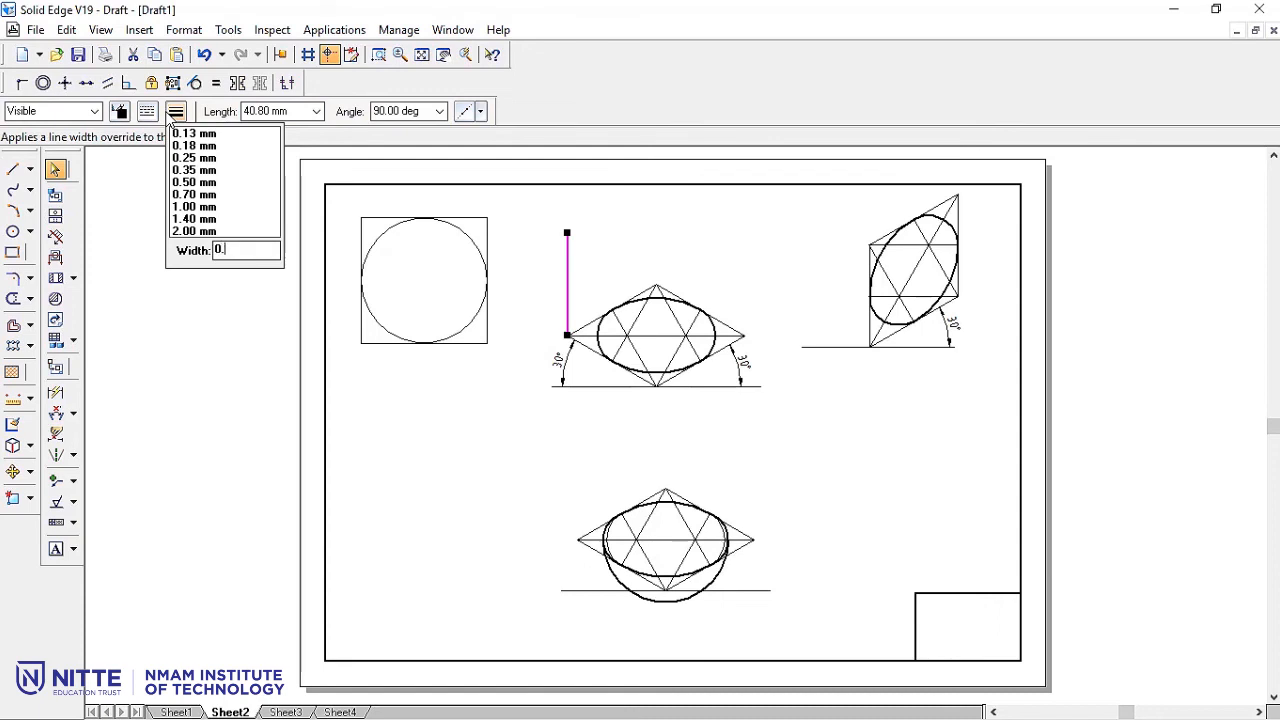
type("01")
key("Return")
left_click(778, 464)
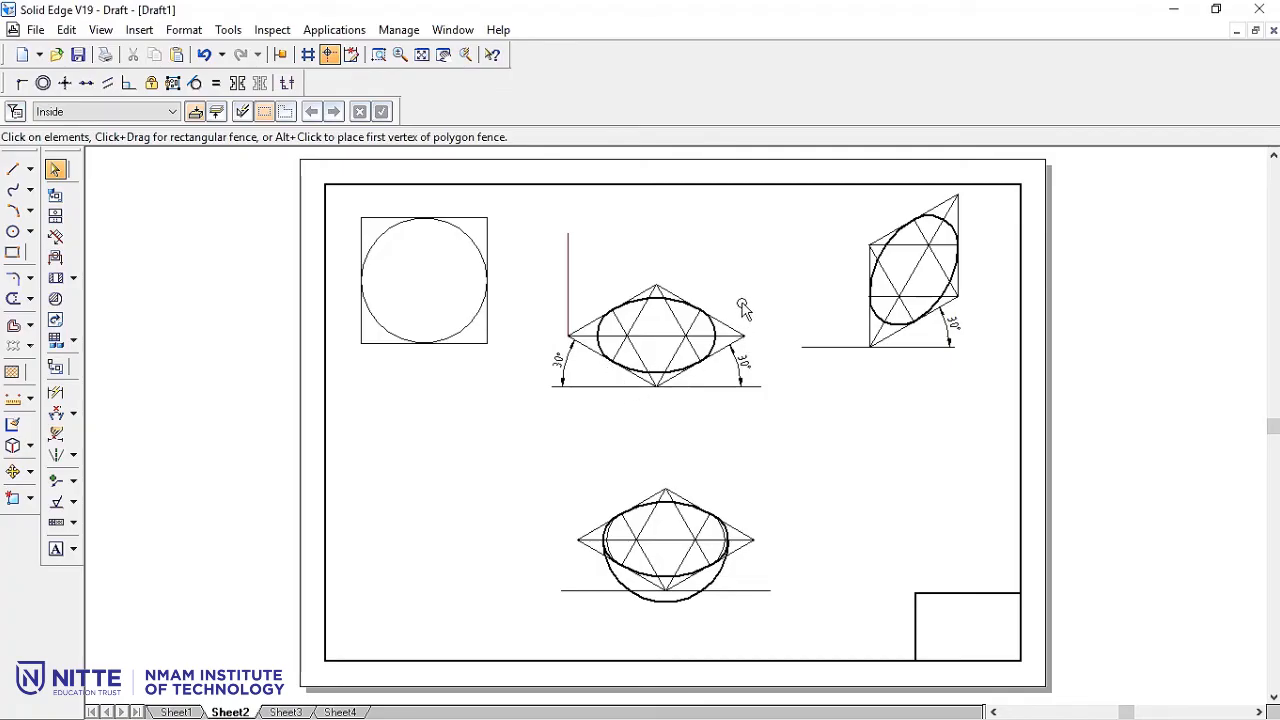
Copy the upper-middle isometric circle and its box, without angle dimensions and baseline, from the left vertex to the vertical line's upper end.
mouse_move(768, 267)
left_mouse_down()
mouse_move(791, 434)
mouse_move(533, 431)
left_mouse_up()
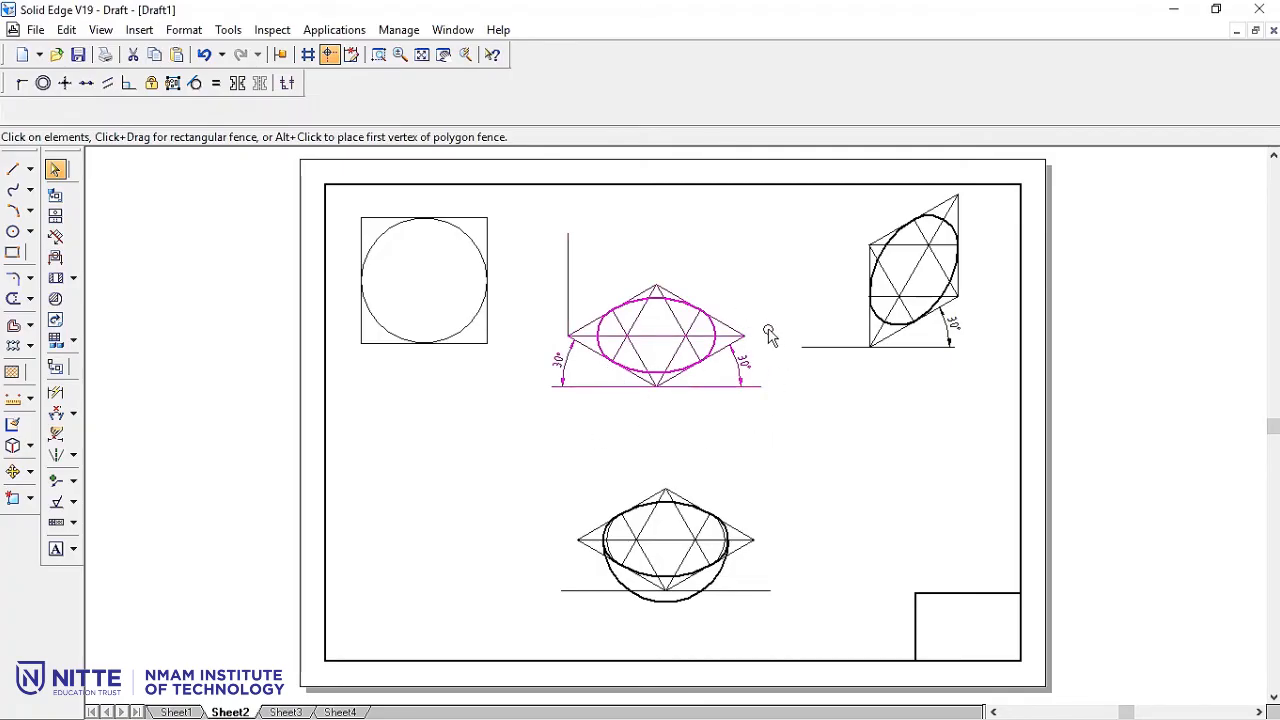
left_click(737, 373, "ctrl")
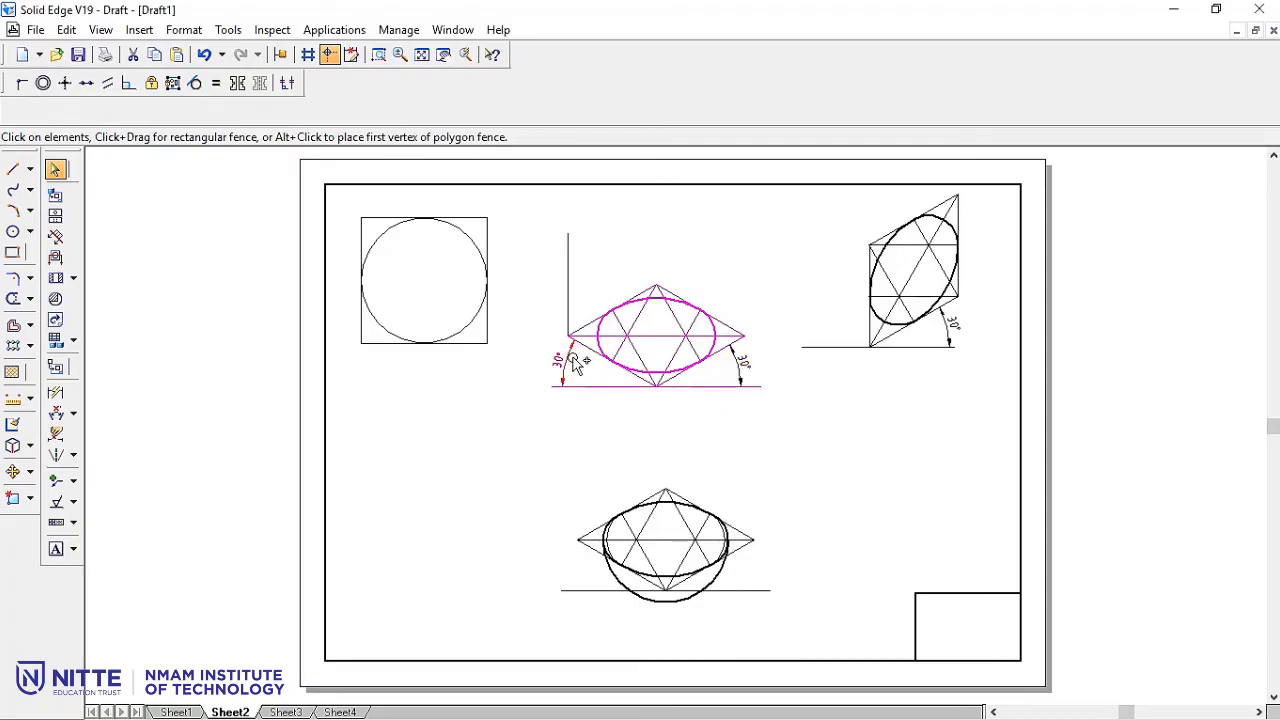
left_click(569, 351, "ctrl")
left_click(602, 386, "ctrl")
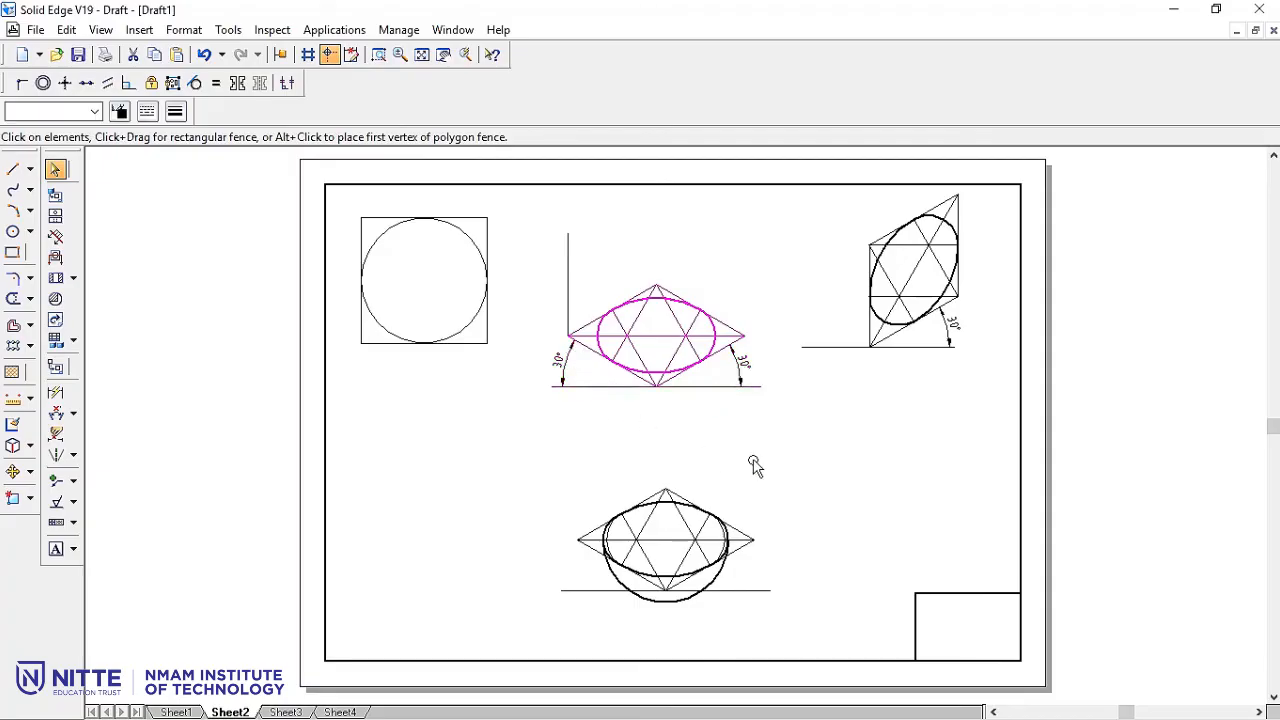
left_click(13, 472)
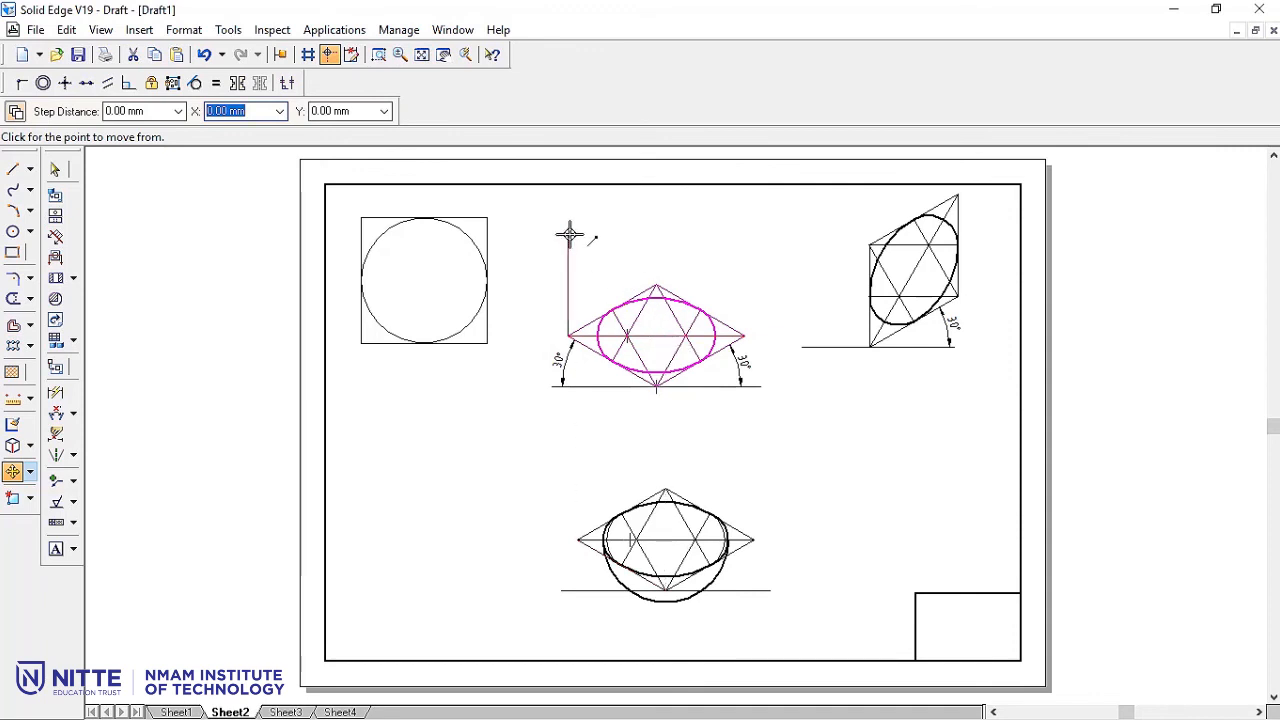
left_click(568, 336)
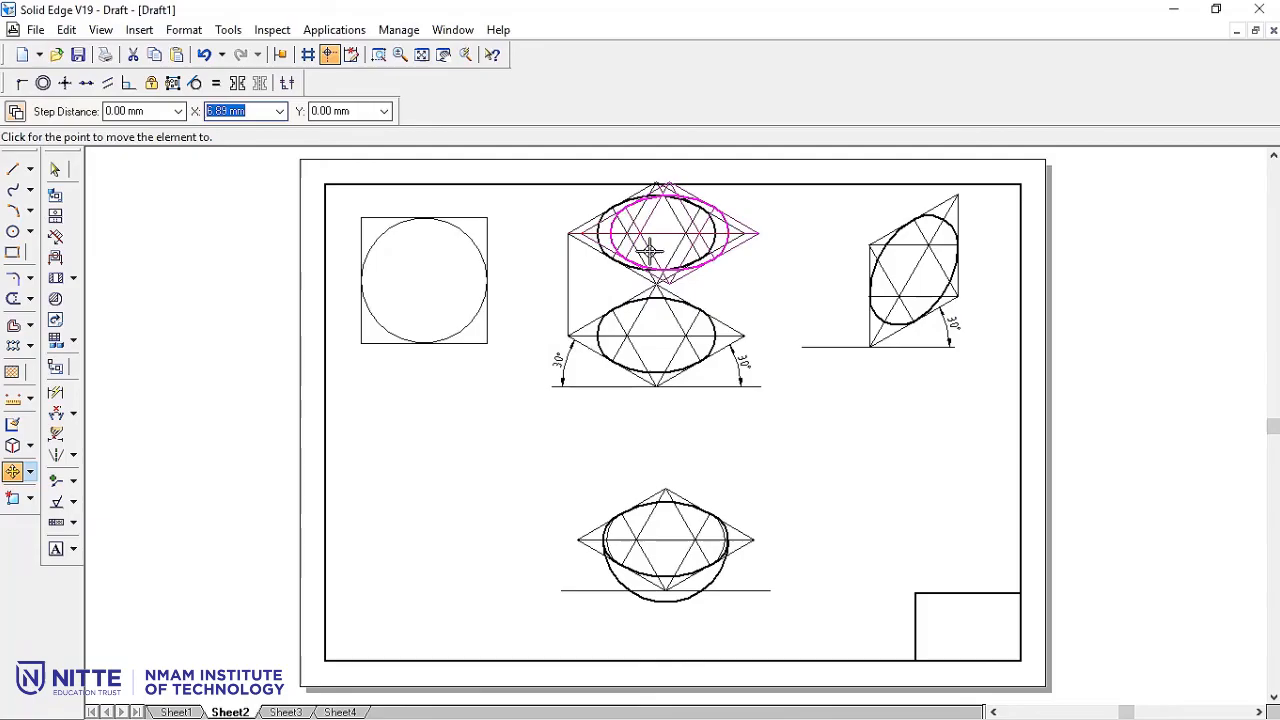
key("Escape")
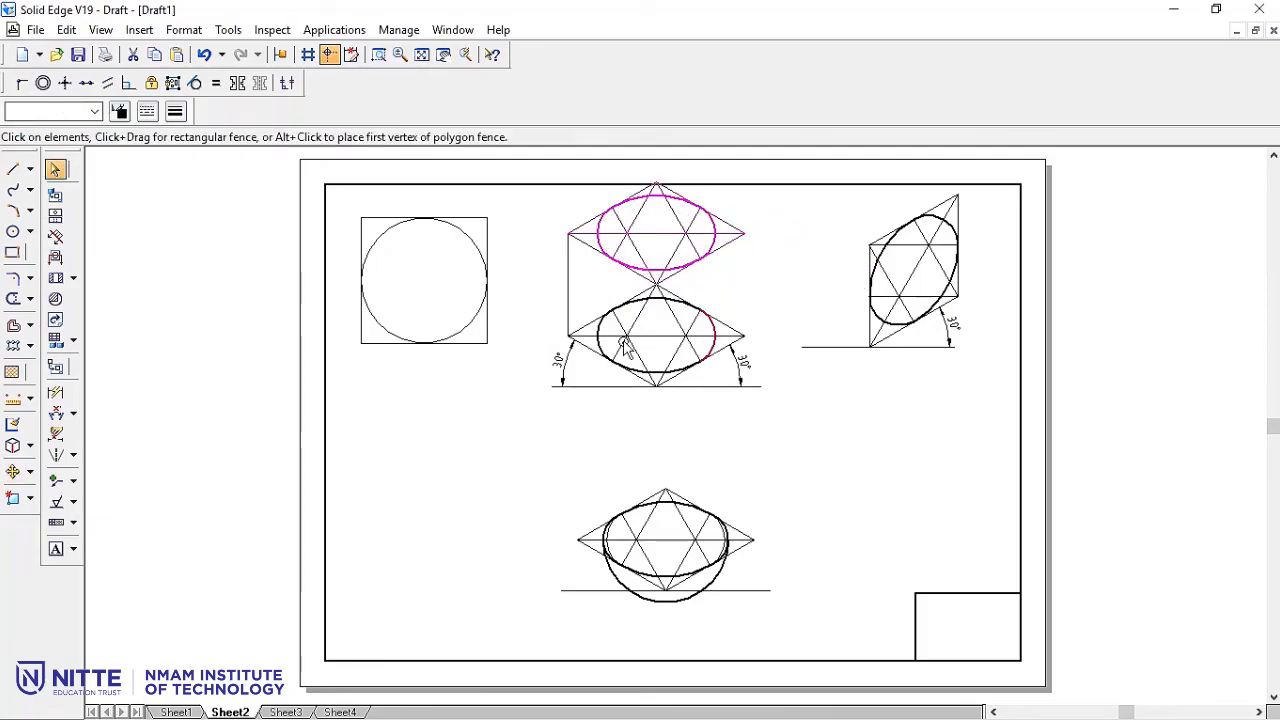
Draw two vertical lines joining the leftmost and rightmost points of the two stacked isometric circles as the cylinder's sides.
left_click(12, 169)
left_click(175, 111)
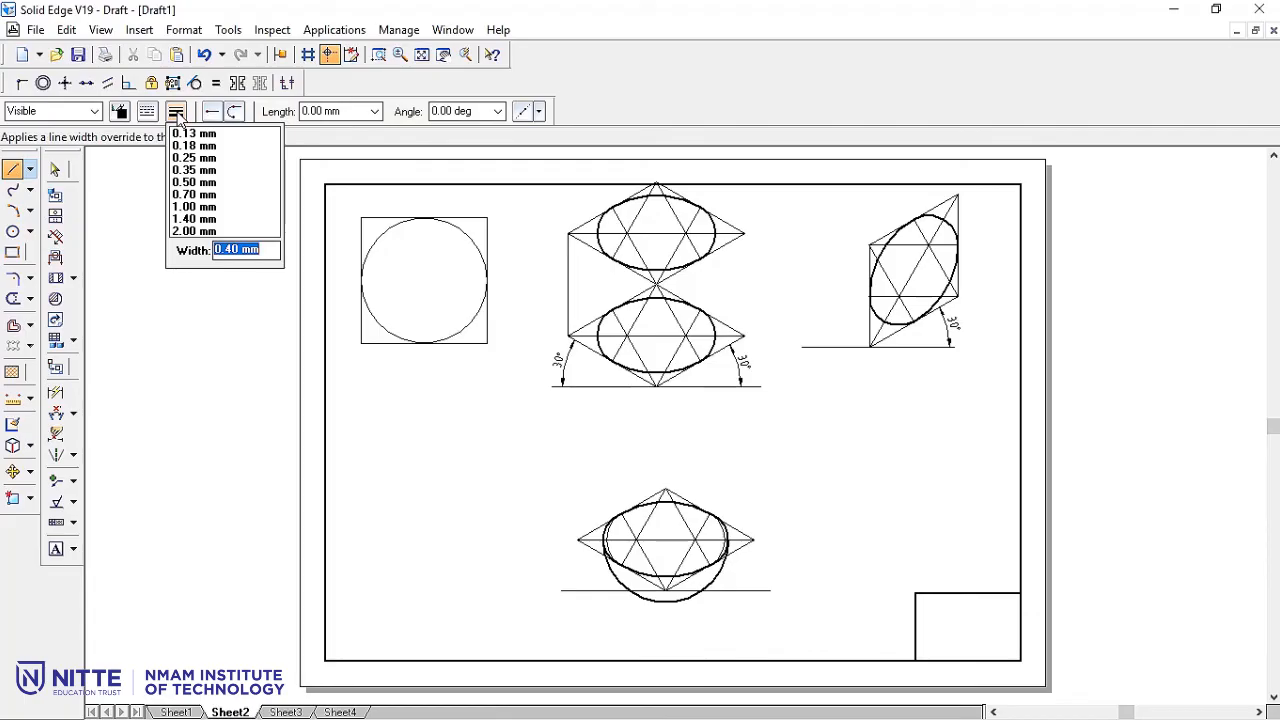
left_click(176, 112)
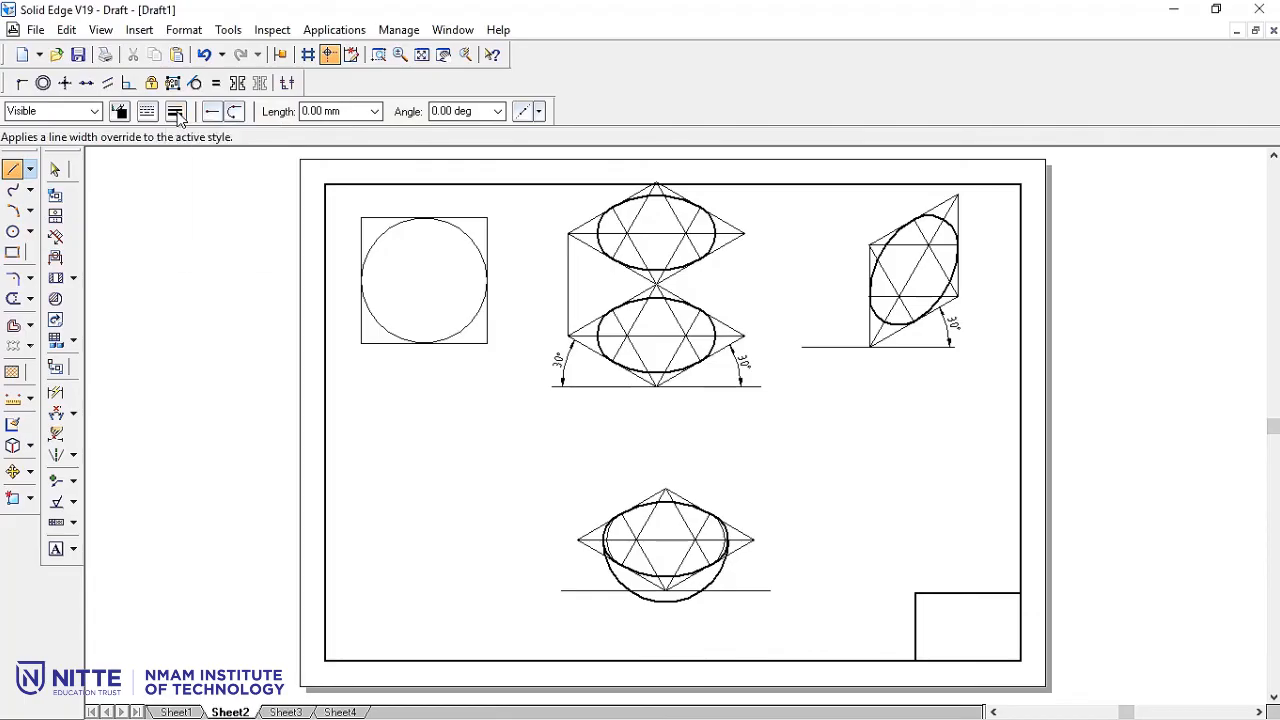
left_click(597, 320)
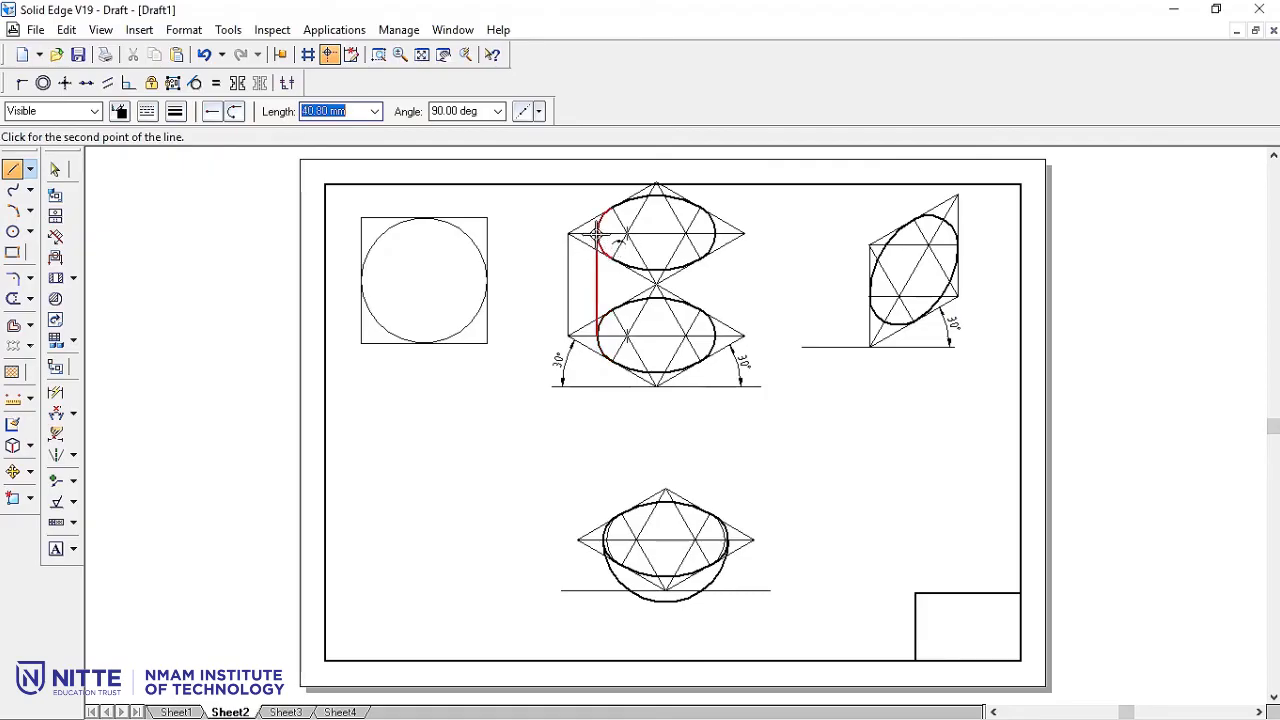
left_click(597, 233)
left_click(716, 337)
left_click(730, 234)
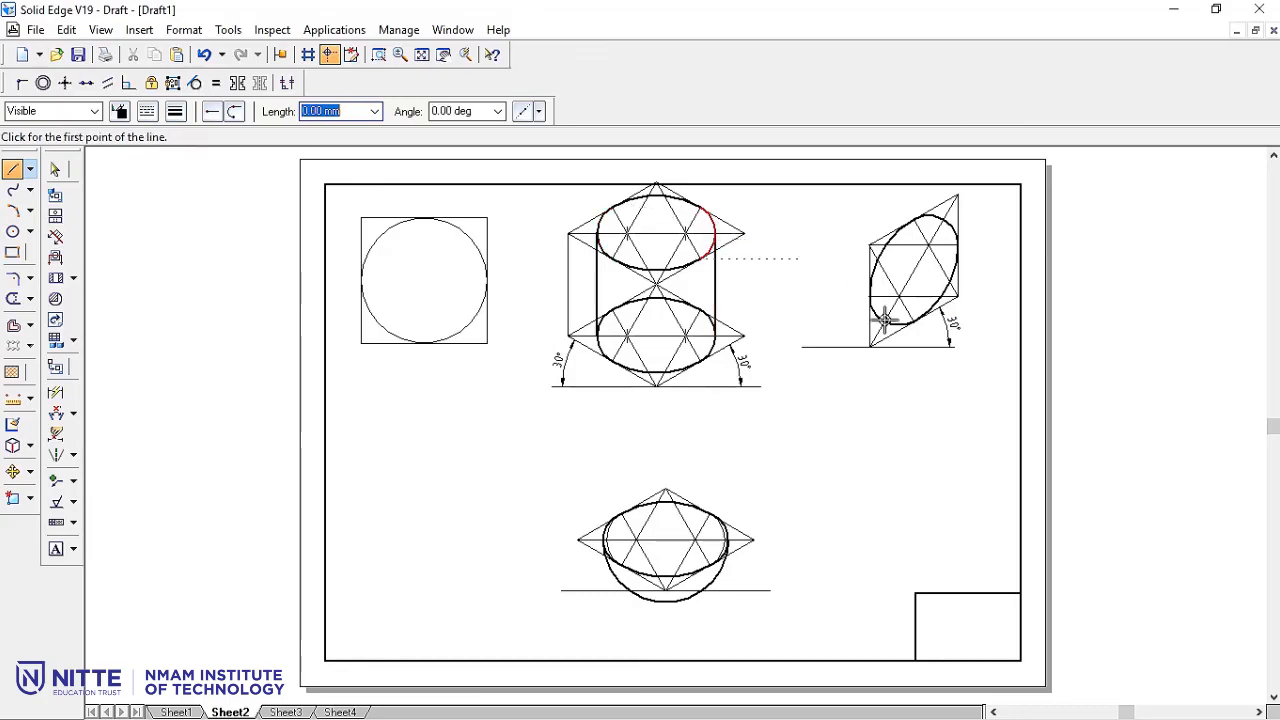
Set the line width of the cylinder's base circle's rear arc to 0.05 mm.
left_click(378, 54)
mouse_move(549, 160)
left_mouse_down()
mouse_move(708, 396)
mouse_move(790, 458)
left_mouse_up()
key("Escape")
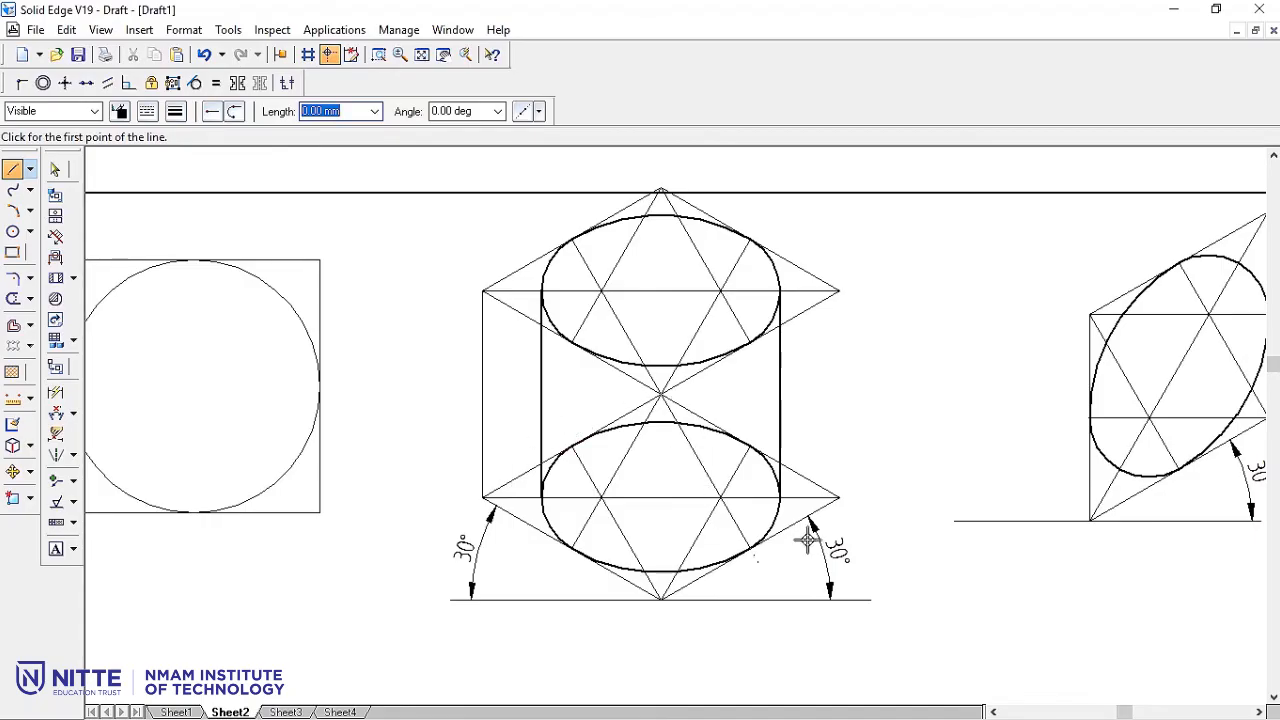
left_click(55, 170)
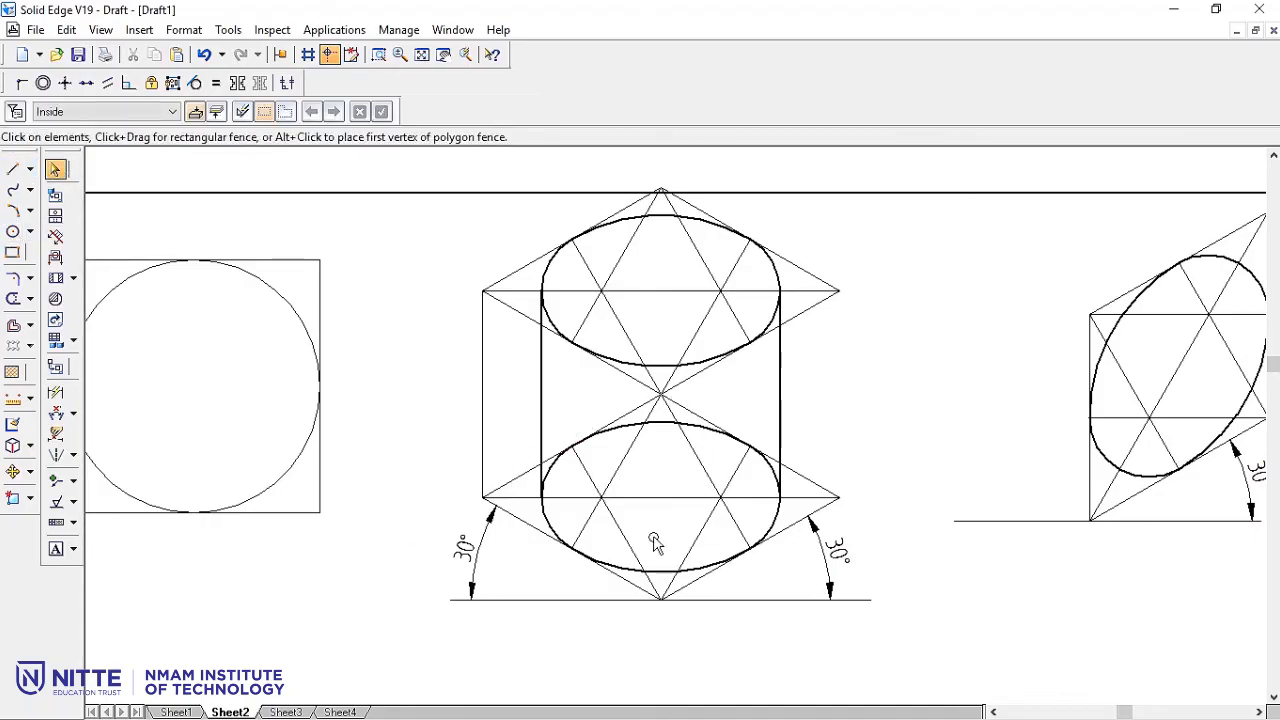
left_click(667, 430)
left_click(175, 112)
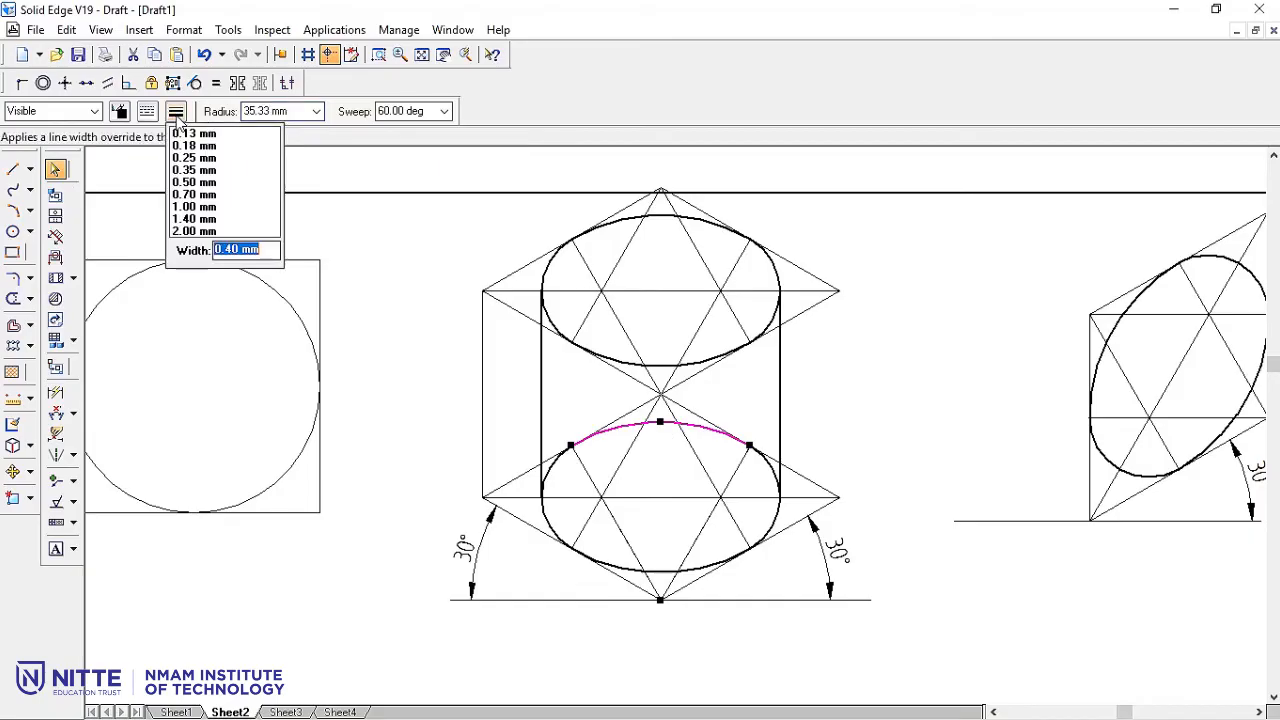
type("0.05")
key("Return")
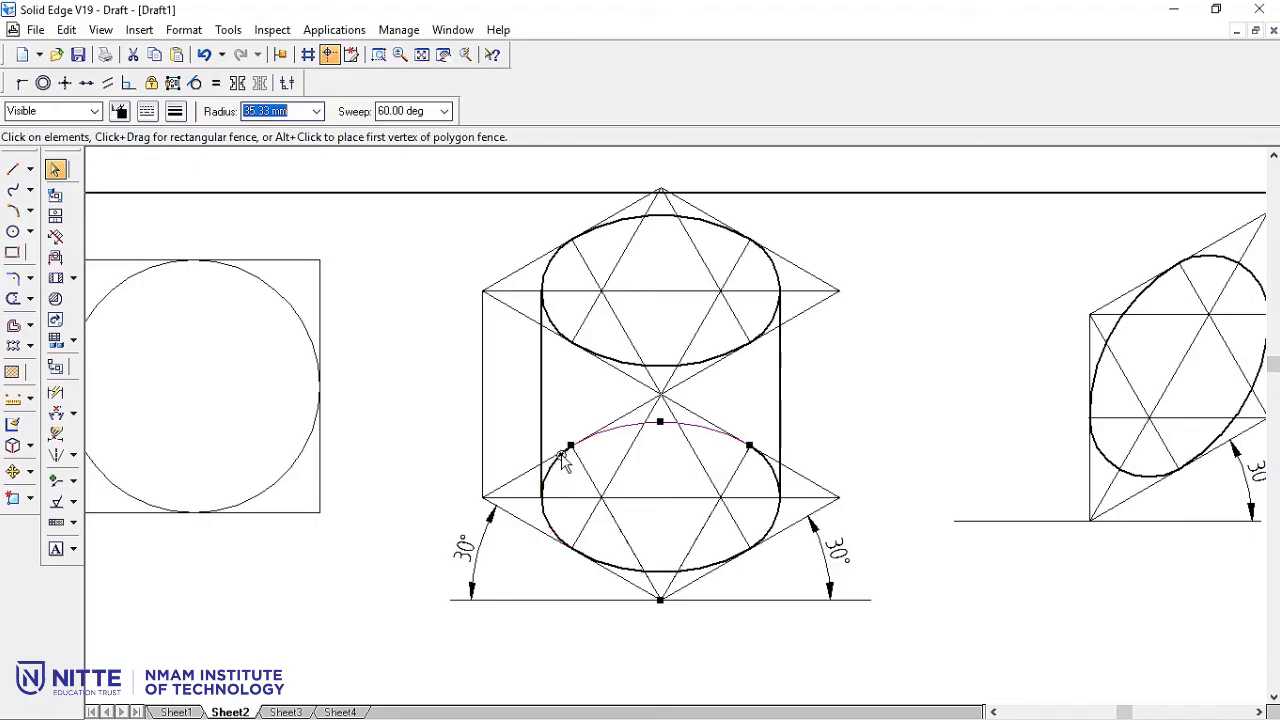
Split the base circle's left and right end arcs where they meet the cylinder's vertical side lines.
left_click(31, 300)
left_click(88, 370)
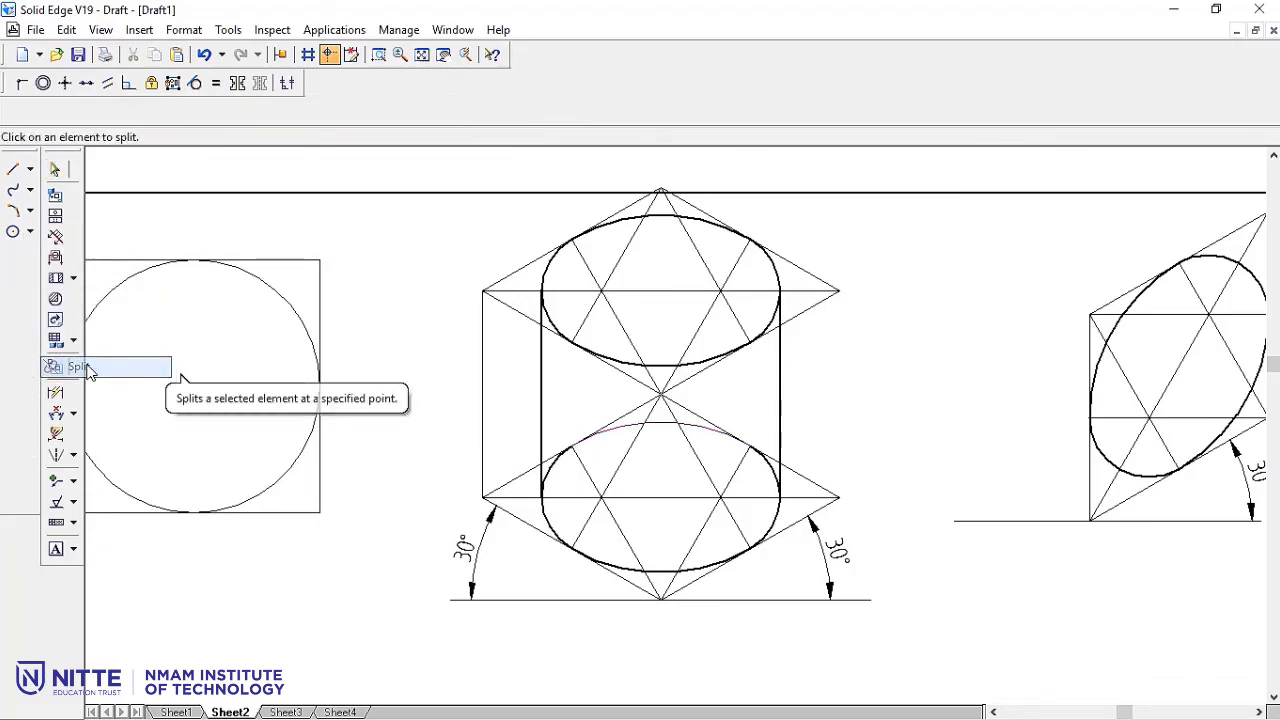
left_click(556, 462)
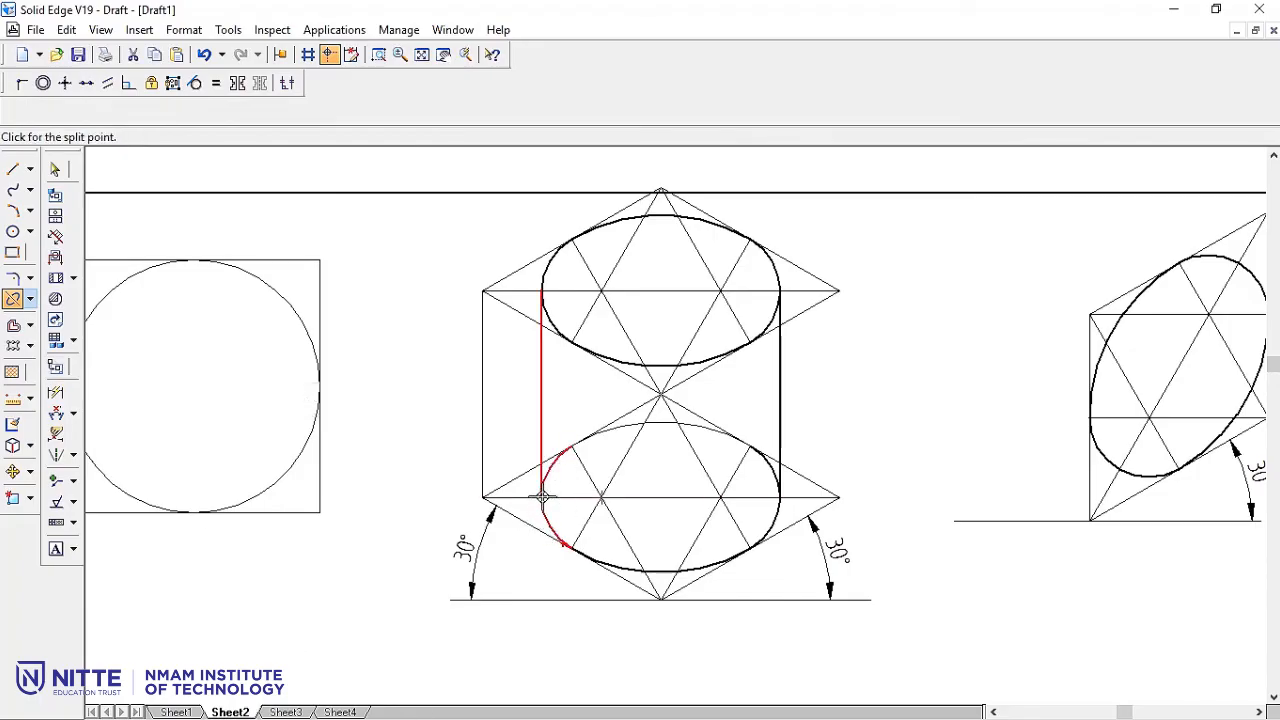
left_click(542, 496)
left_click(767, 467)
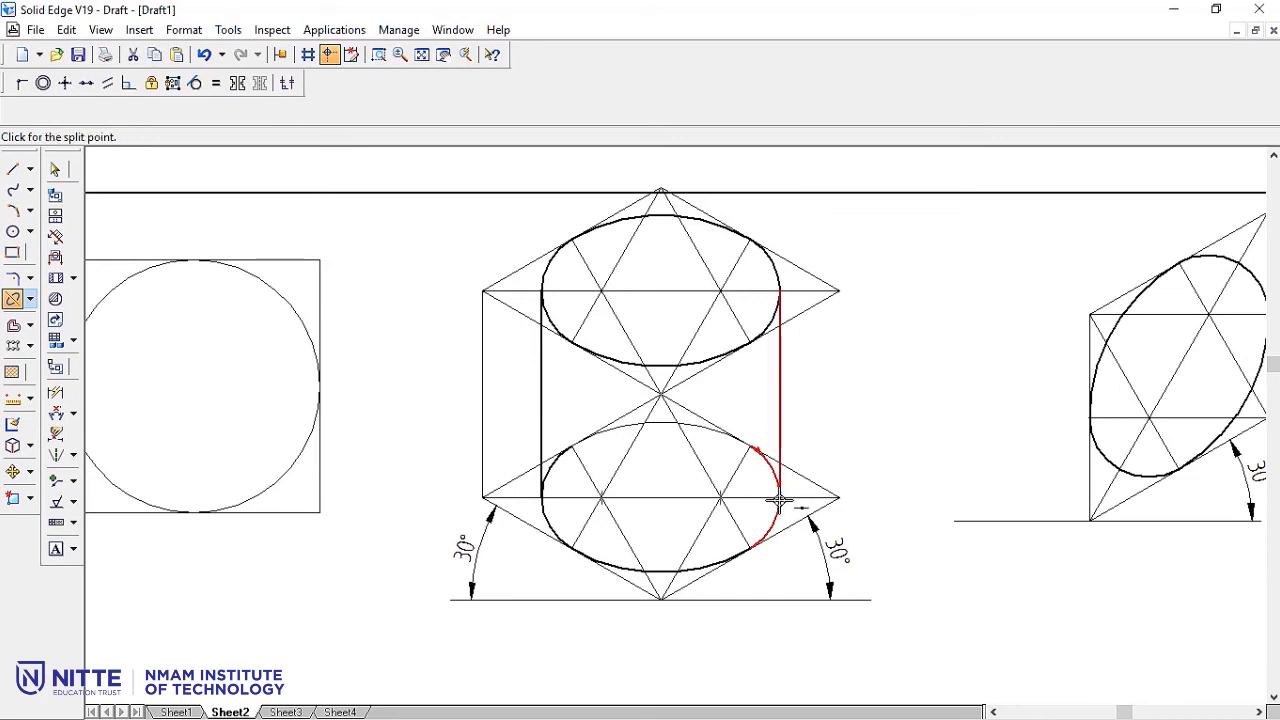
left_click(780, 497)
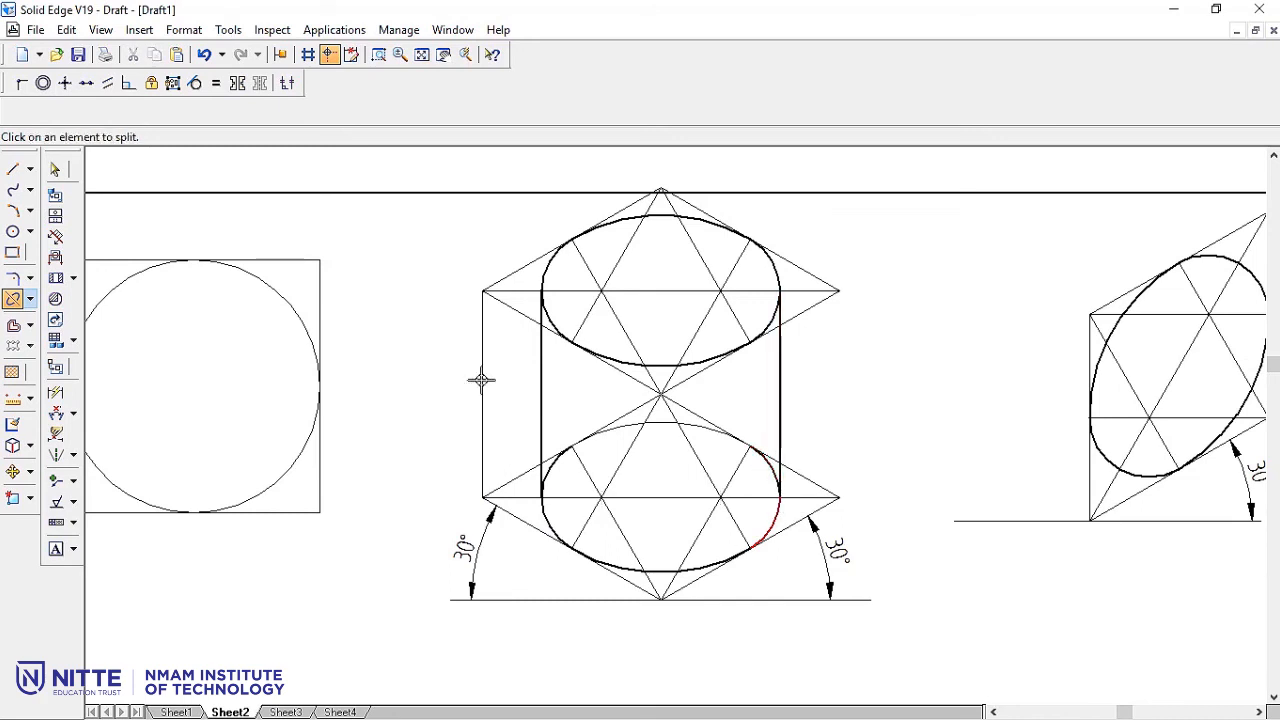
Reduce the line width of the base circle's two rear arc pieces above the split points.
left_click(55, 169)
left_click(553, 470)
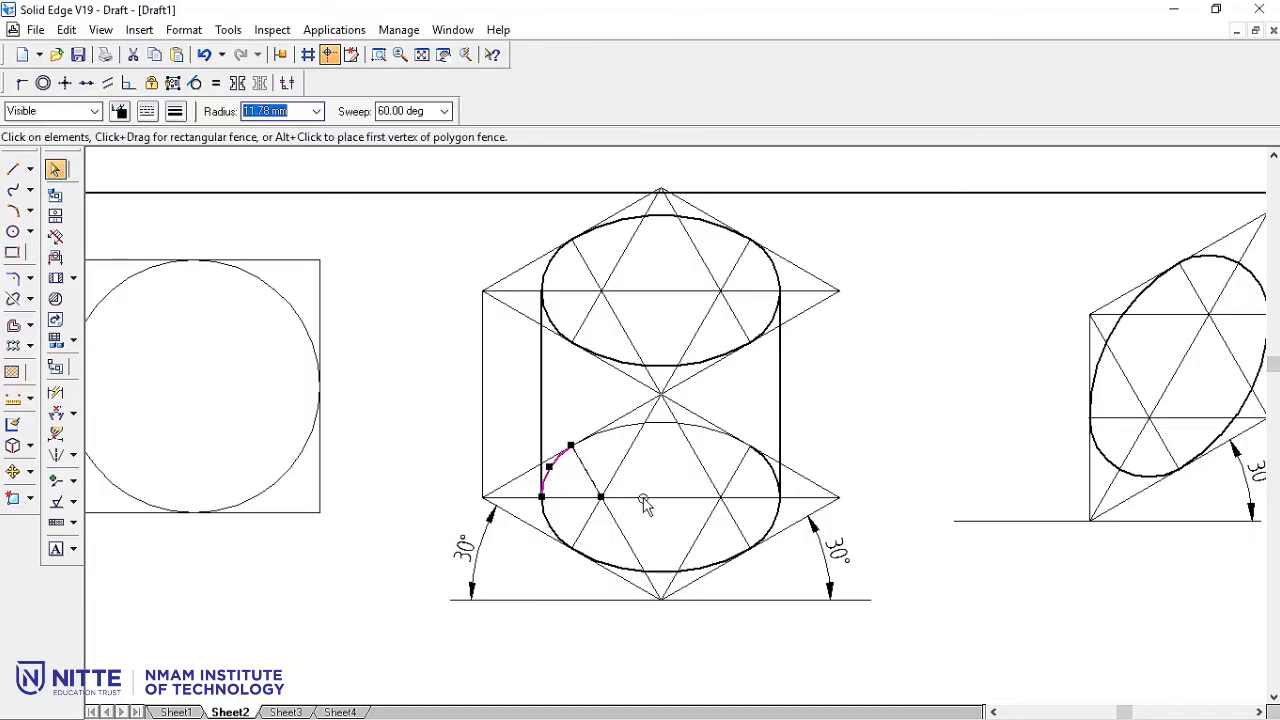
left_click(176, 111)
type("0.")
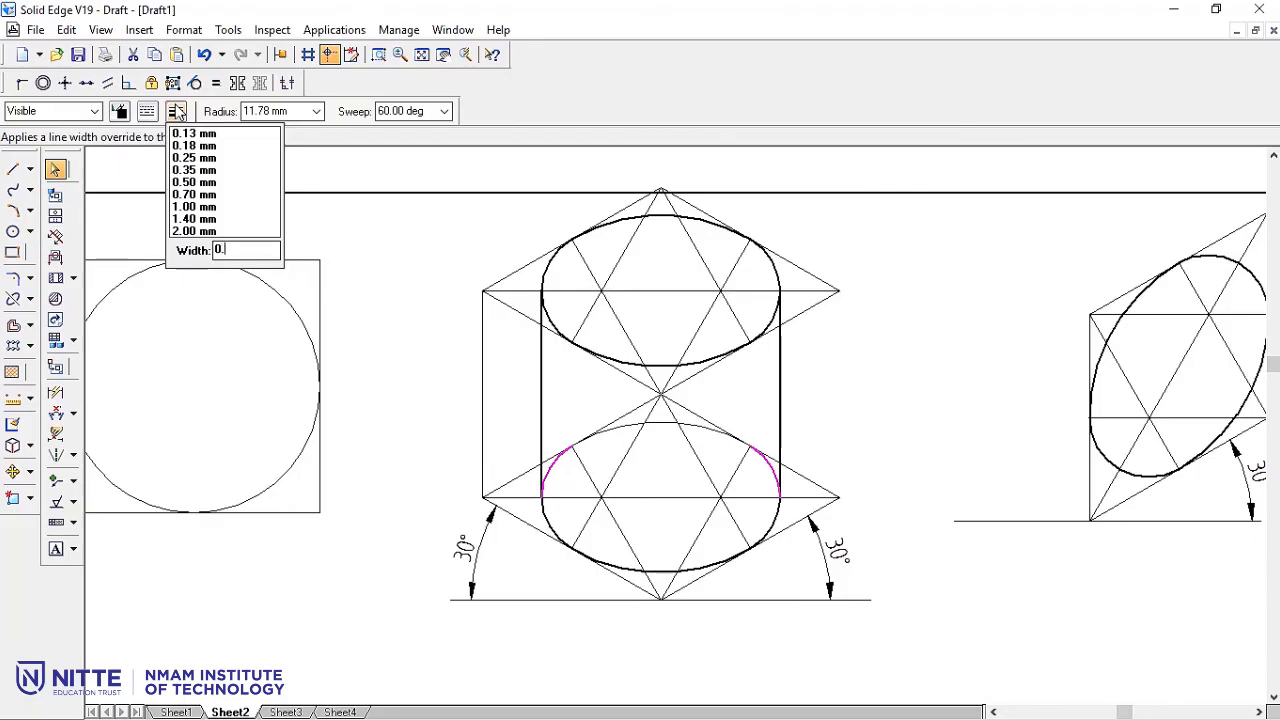
key("Return")
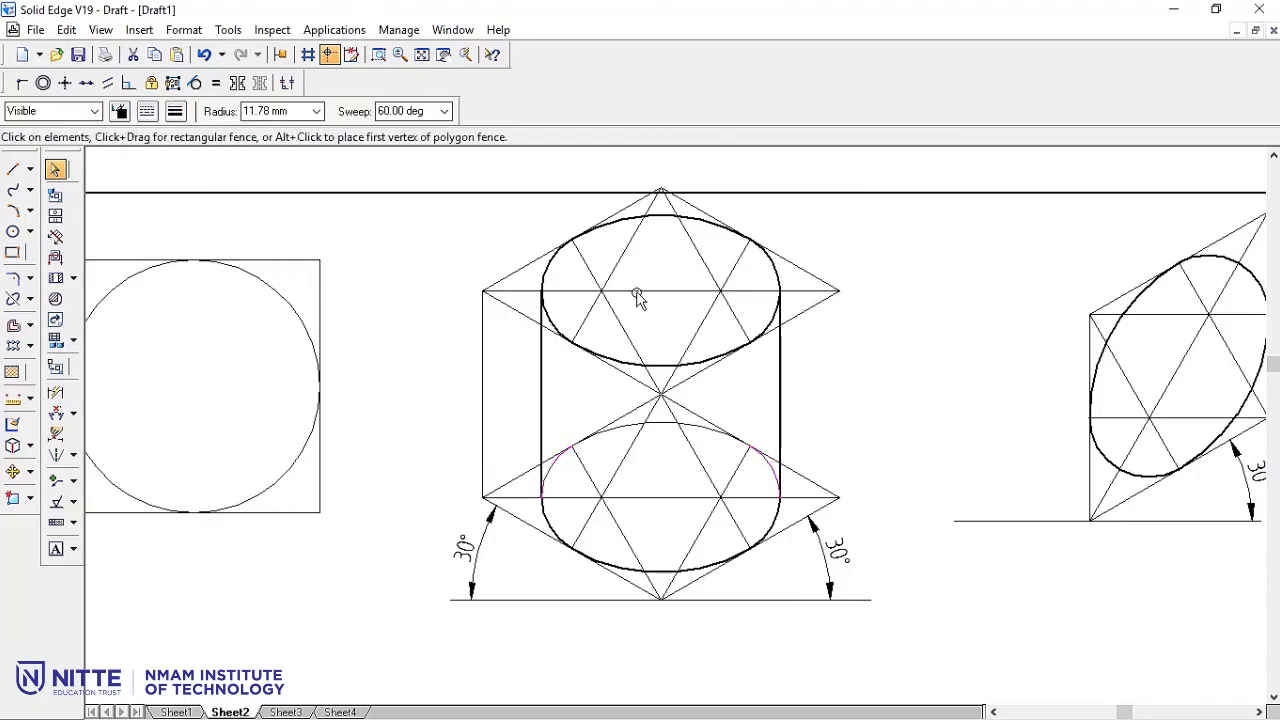
left_click(838, 396)
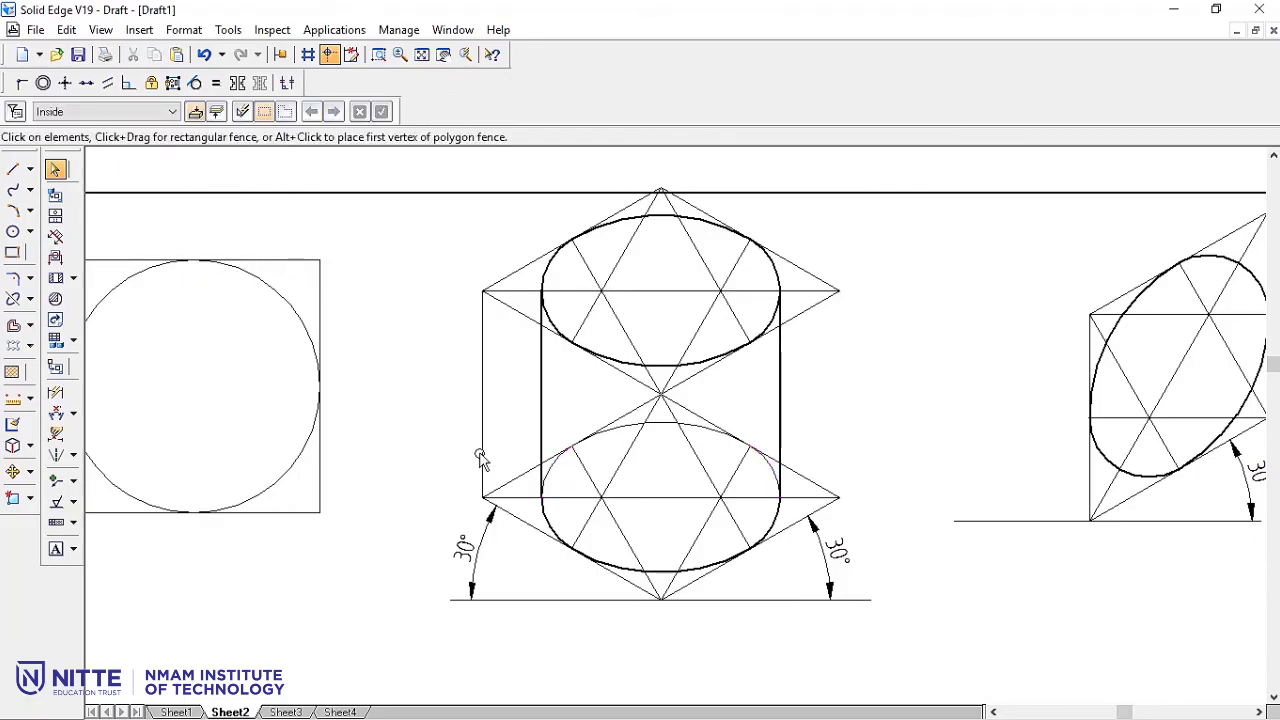
On Sheet3, draw a vertical line 50*0.816 mm long upward from the left vertex of the middle isometric box.
scroll(868, 465, "down", 2)
scroll(868, 465, "down", 8)
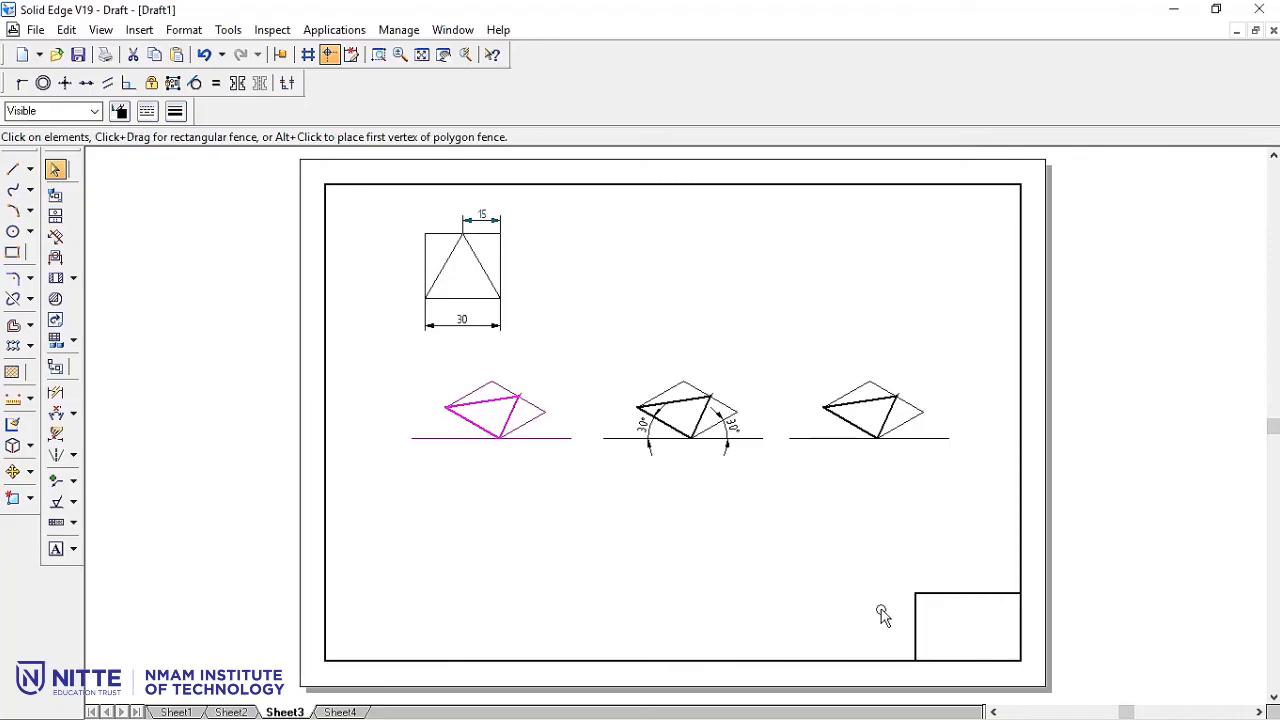
left_click(758, 539)
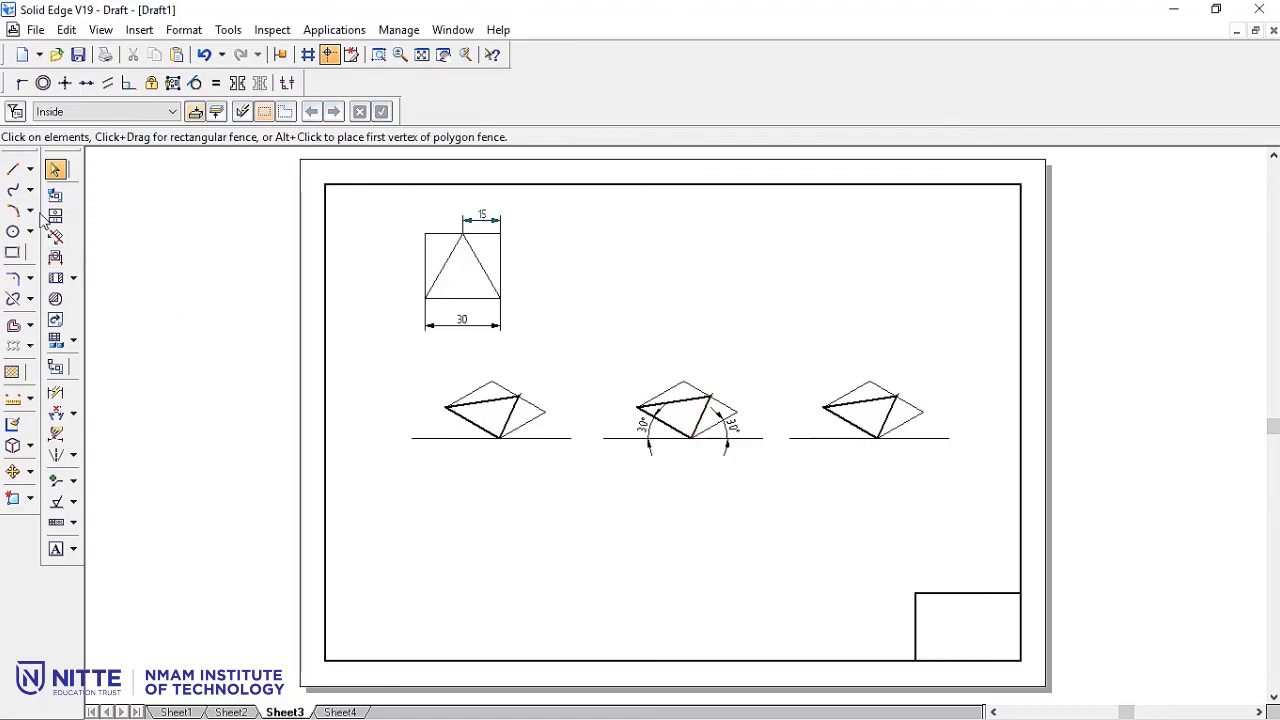
left_click(12, 168)
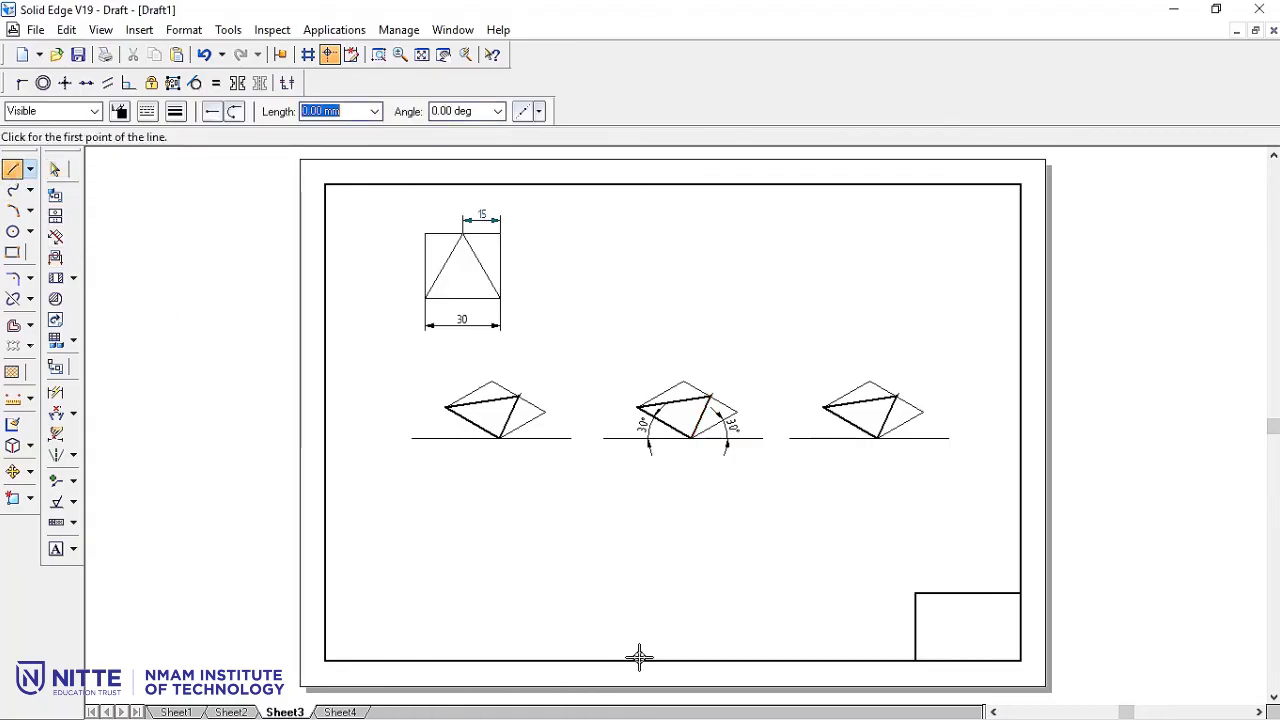
left_click(637, 406)
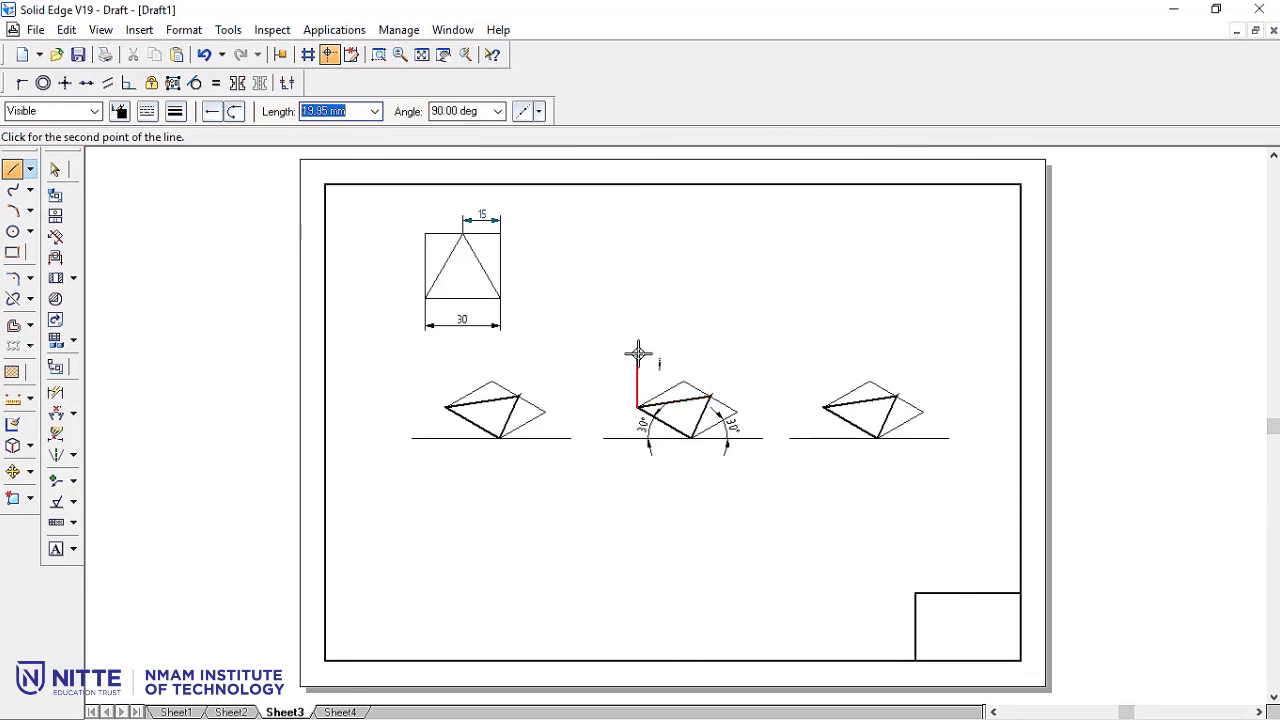
type("50*0.816")
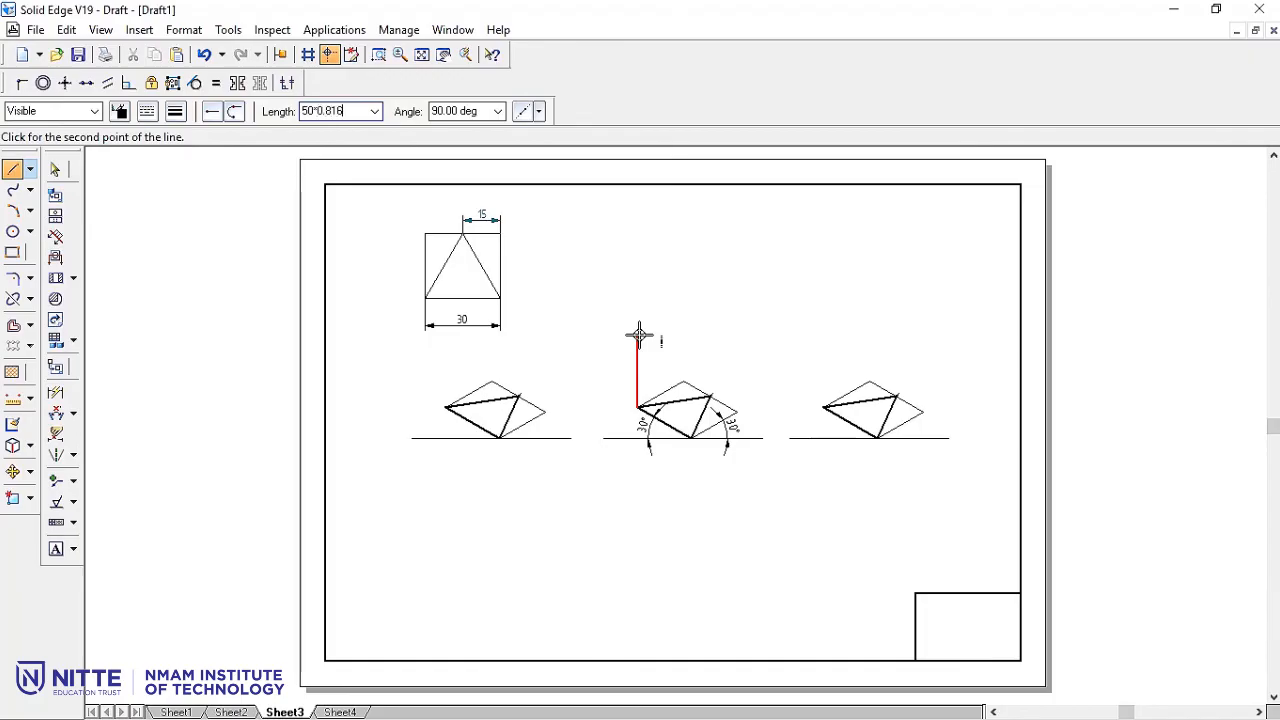
key("Tab")
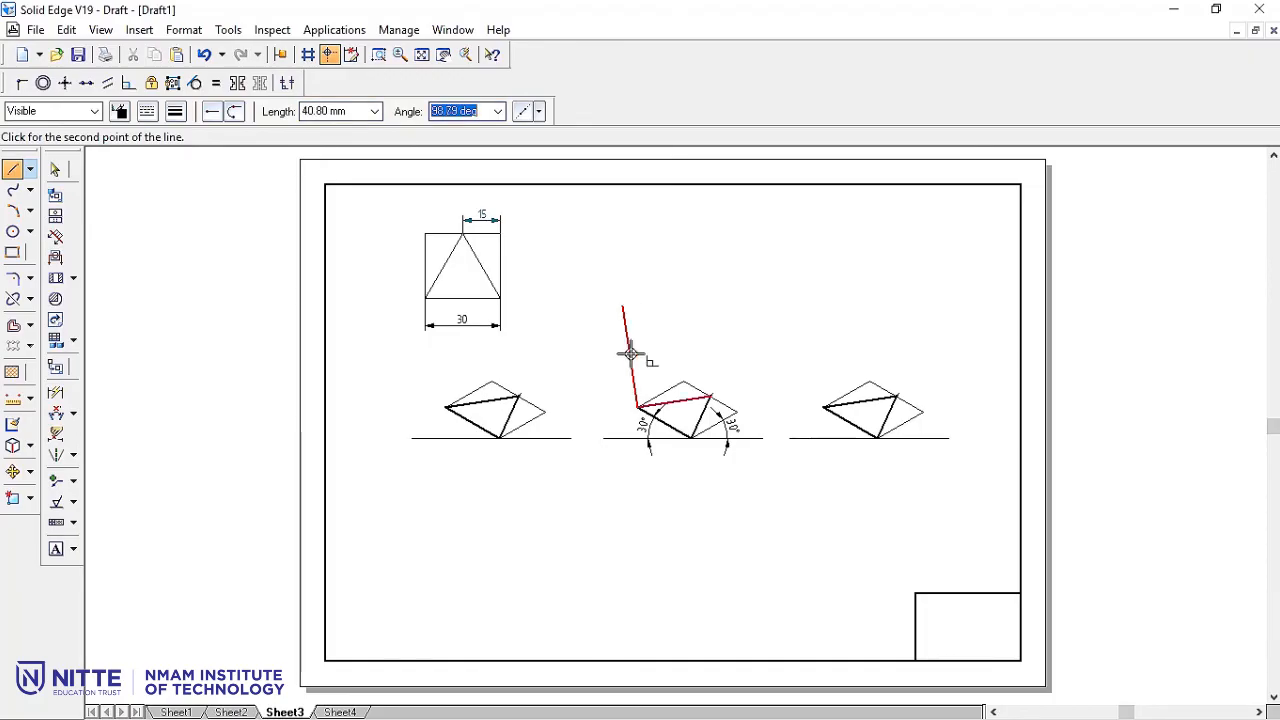
left_click(641, 350)
right_click(757, 357)
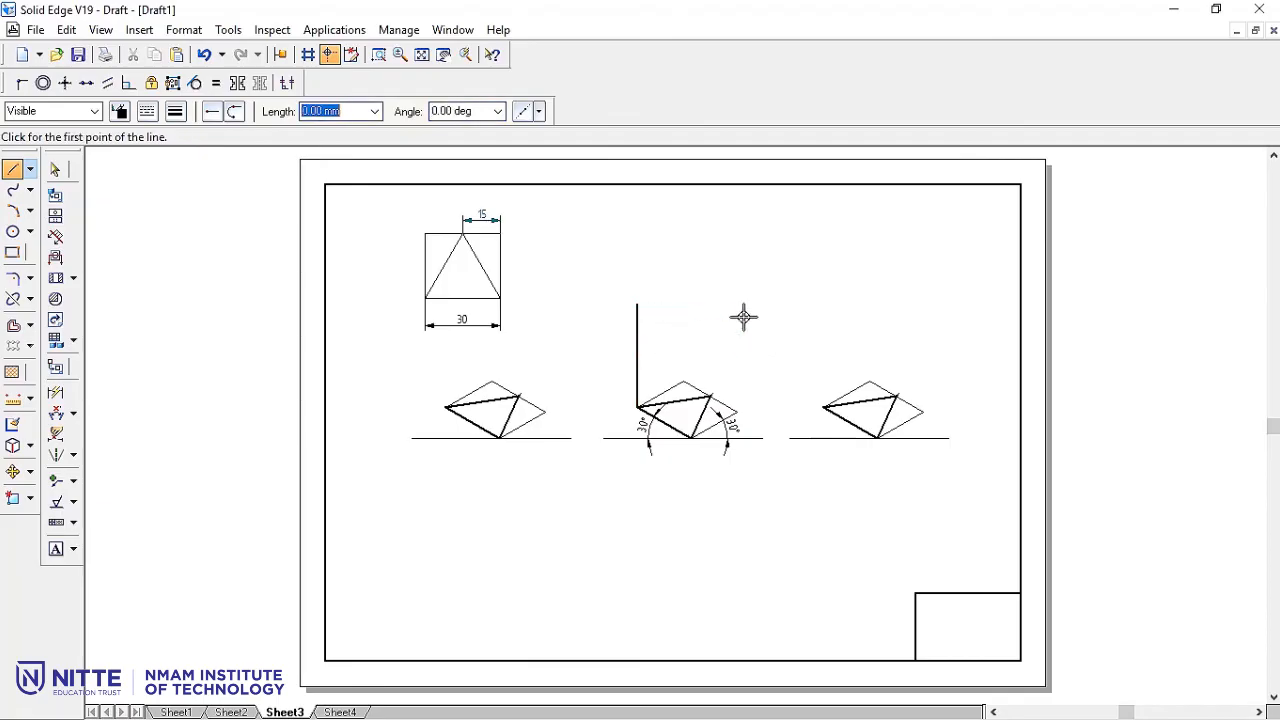
Set the line width of the vertical height line to 0.05 mm.
left_click(56, 172)
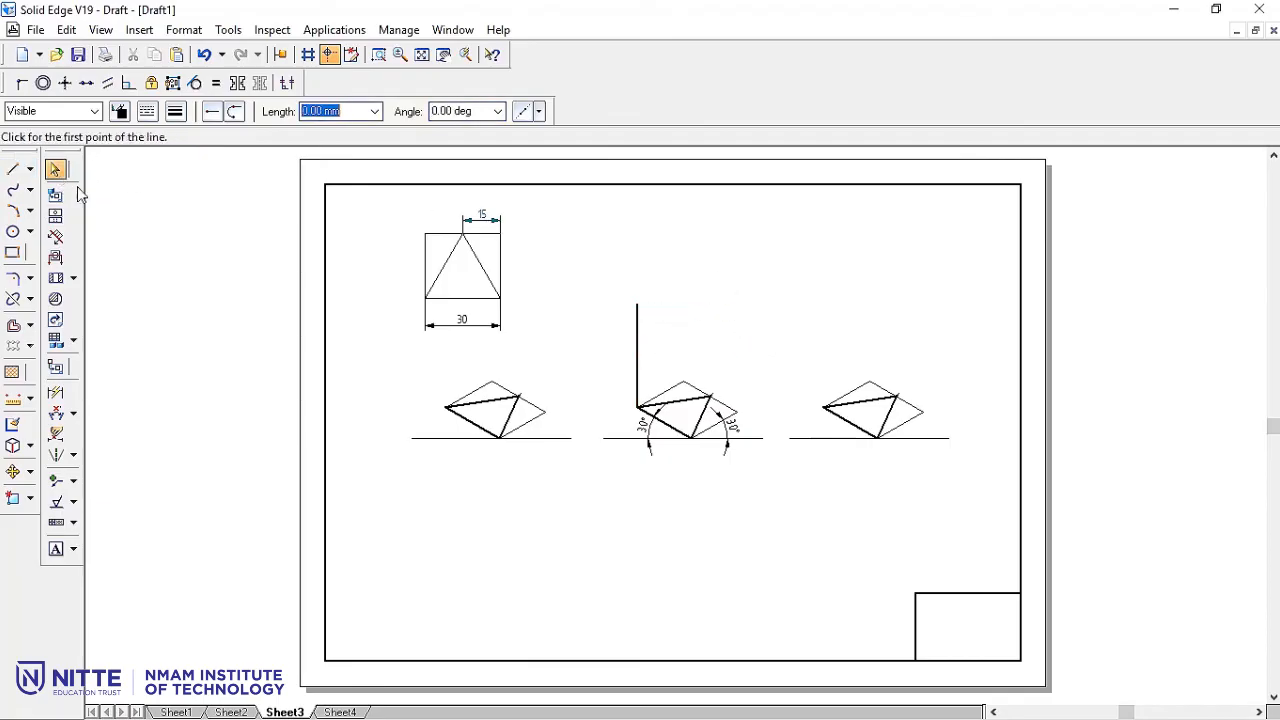
left_click(637, 345)
left_click(176, 112)
type("0")
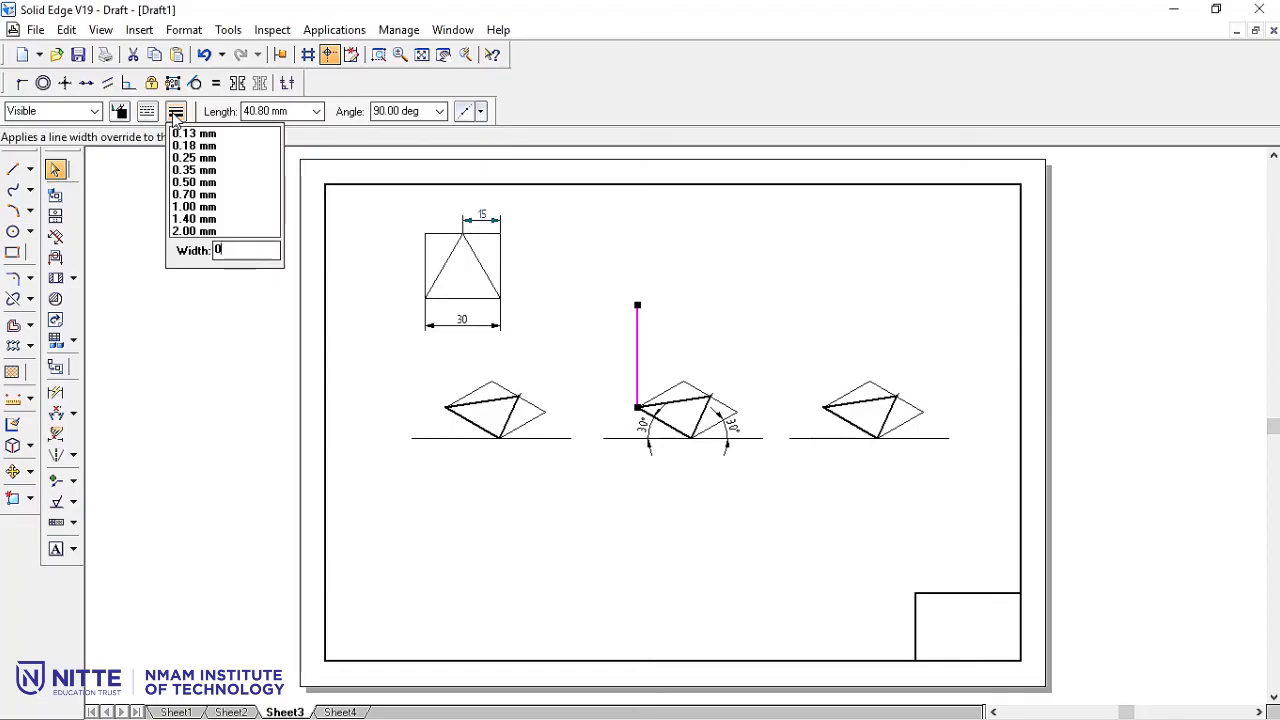
type(".05")
key("Return")
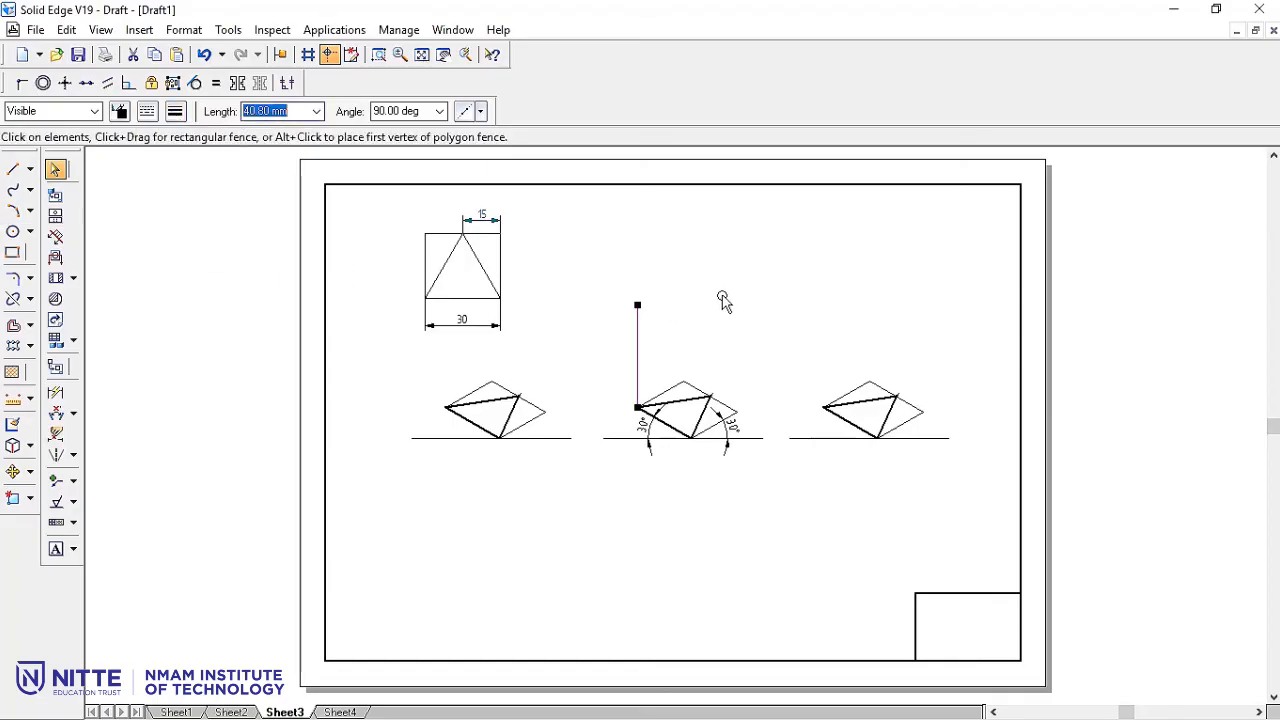
left_click(723, 300)
Delete the left isometric triangle's baseline and move the triangle with its box from its left vertex to the vertical line's upper end.
left_click_drag(402, 367, 586, 480)
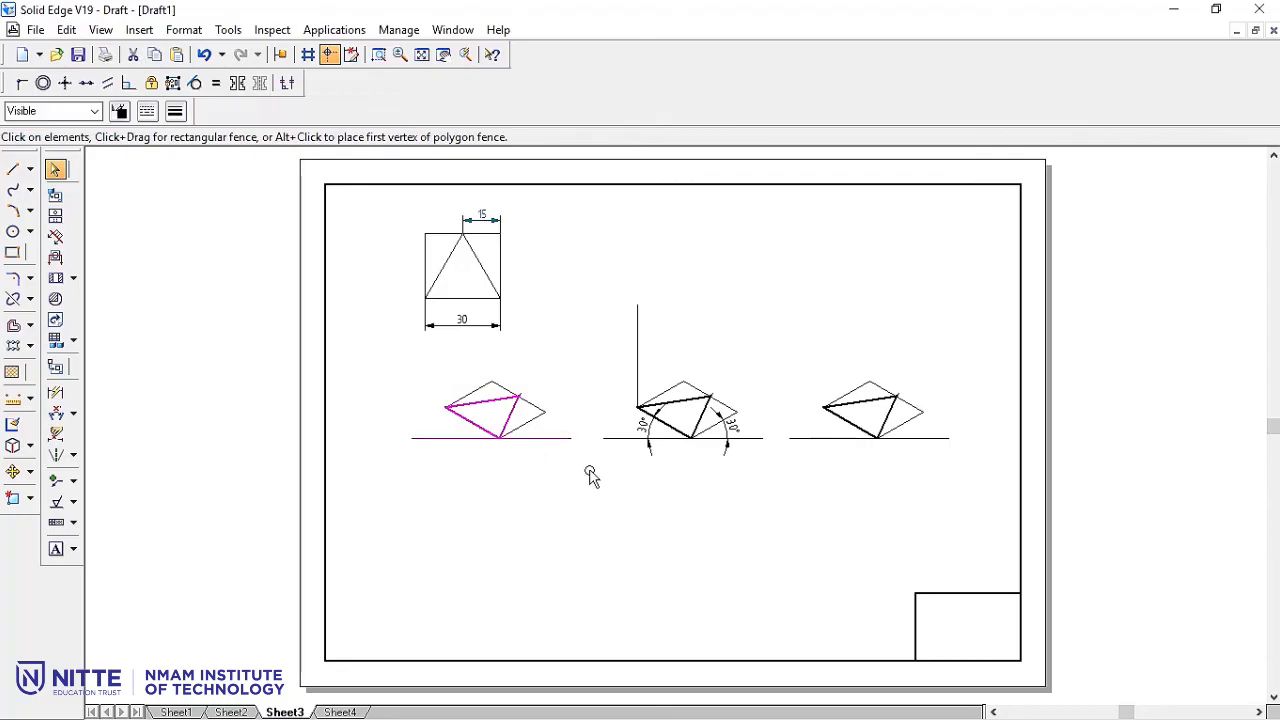
left_click(561, 440)
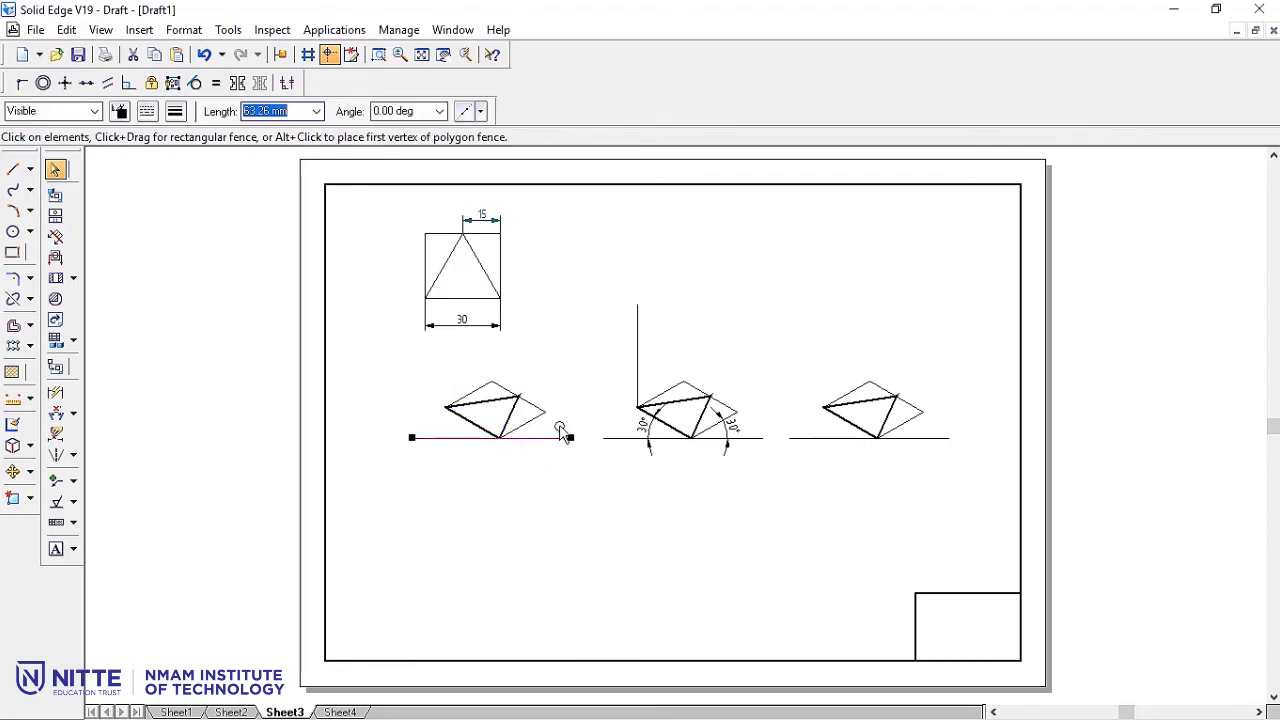
key("Delete")
left_click_drag(428, 362, 570, 474)
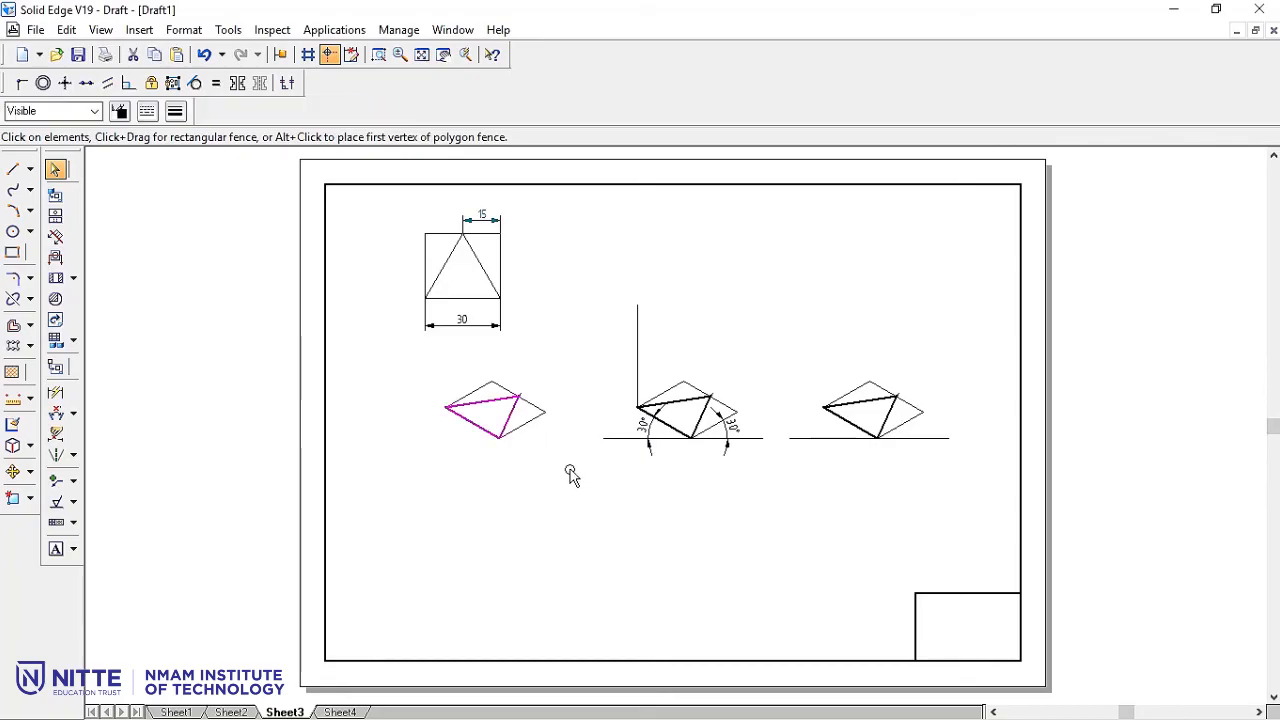
left_click(13, 471)
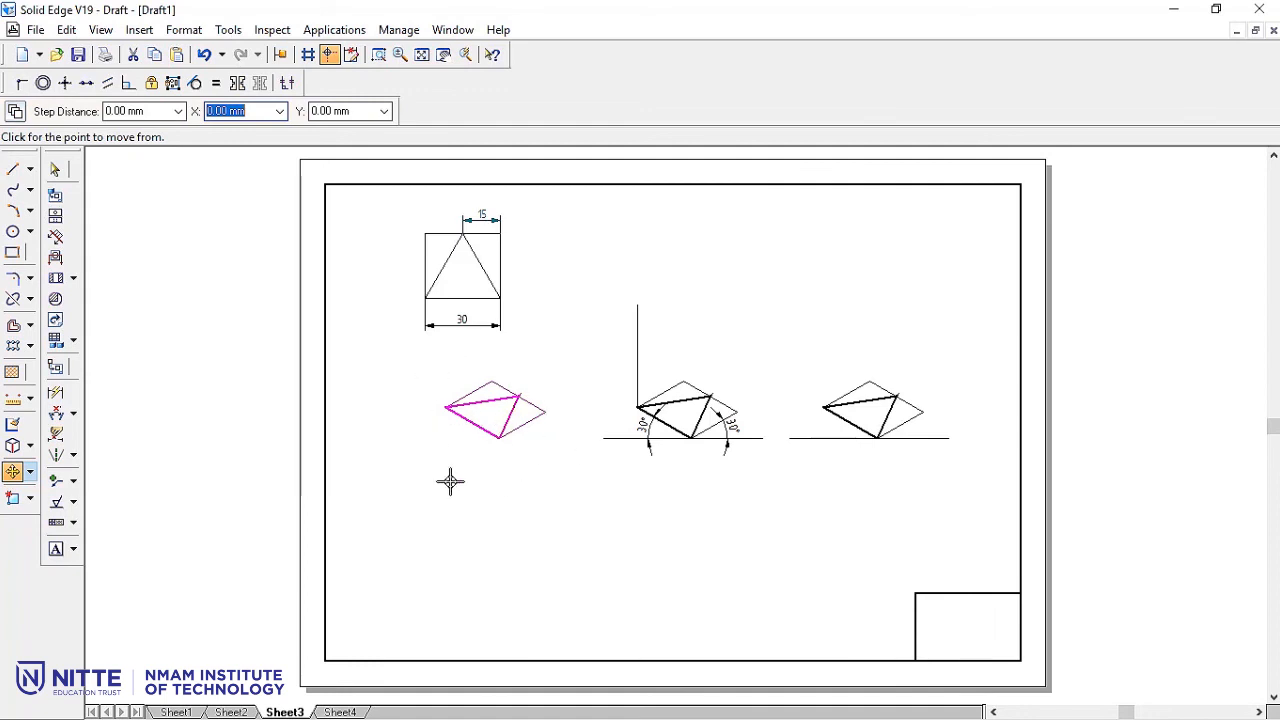
left_click(444, 408)
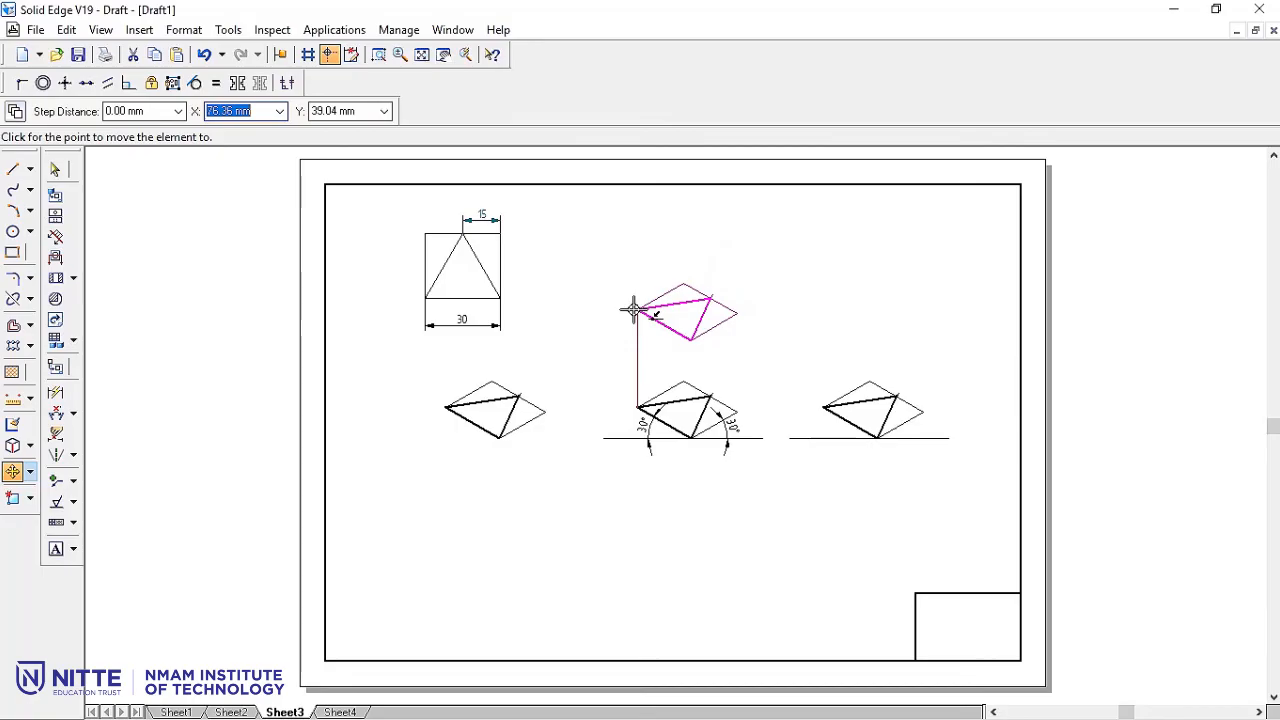
left_click(637, 303)
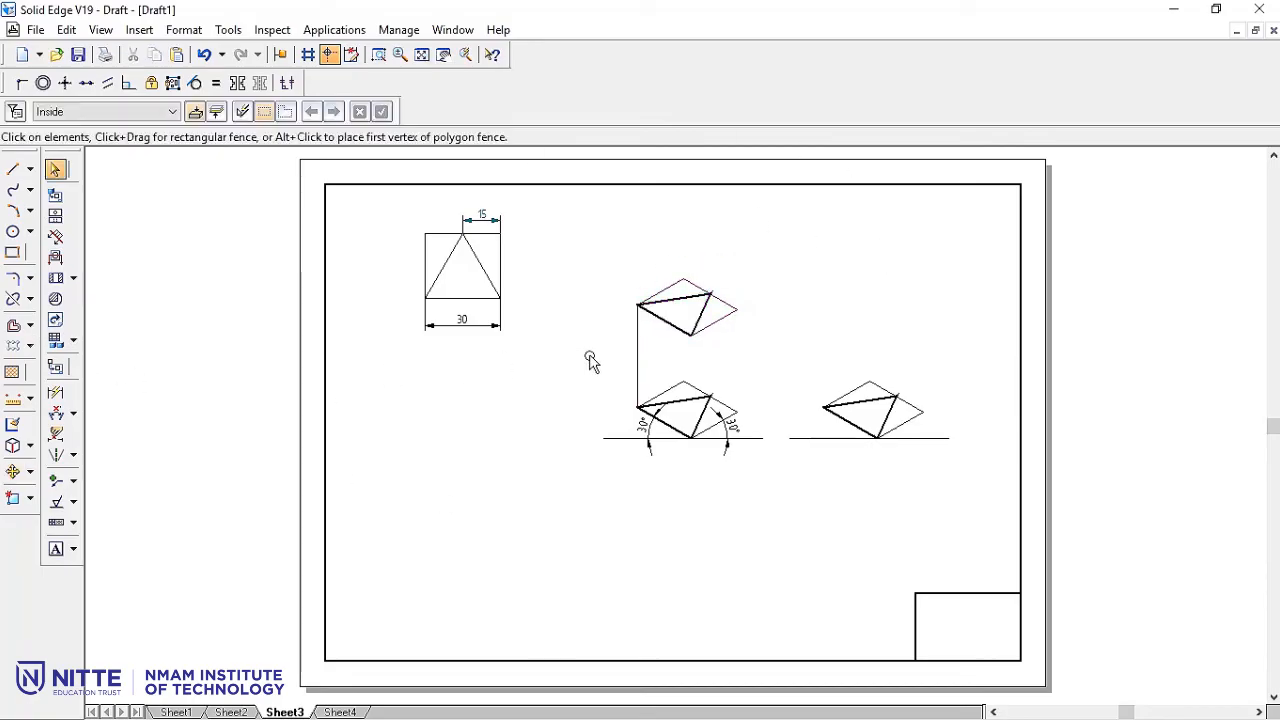
Delete the thin height line and draw a thick vertical edge joining the left vertices of the lower and upper triangles.
left_click(636, 360)
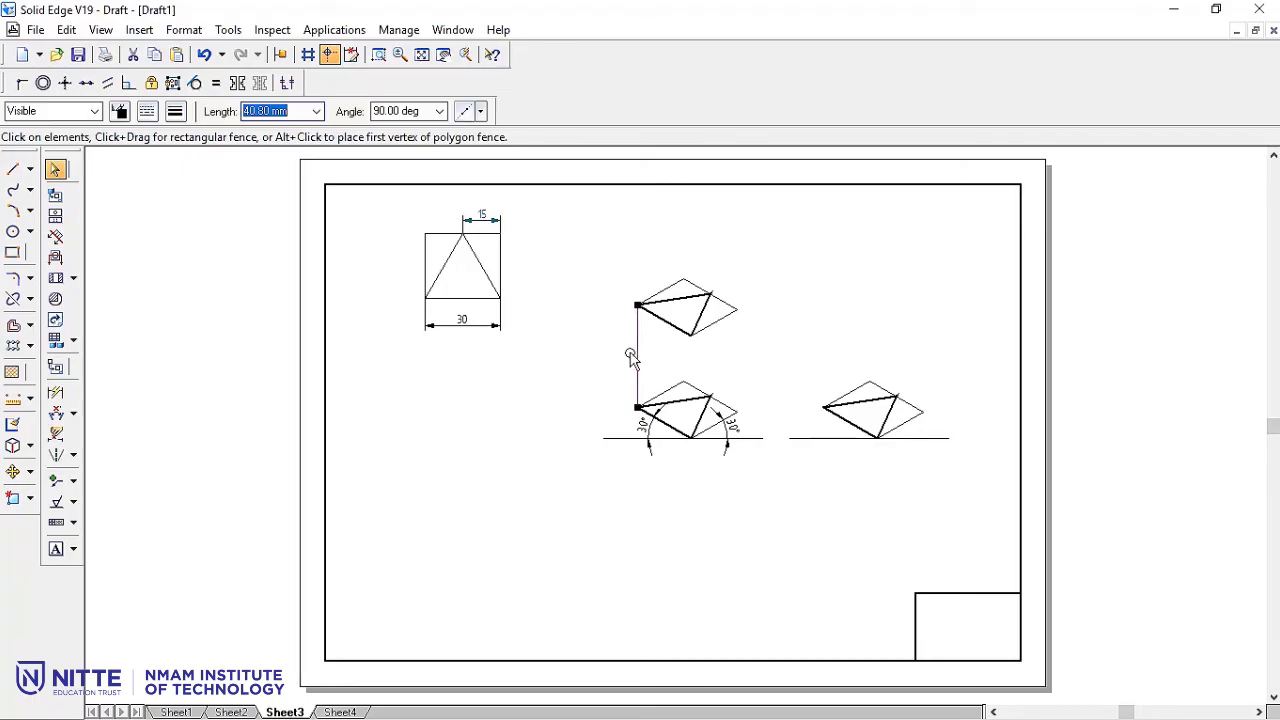
key("Delete")
left_click(12, 170)
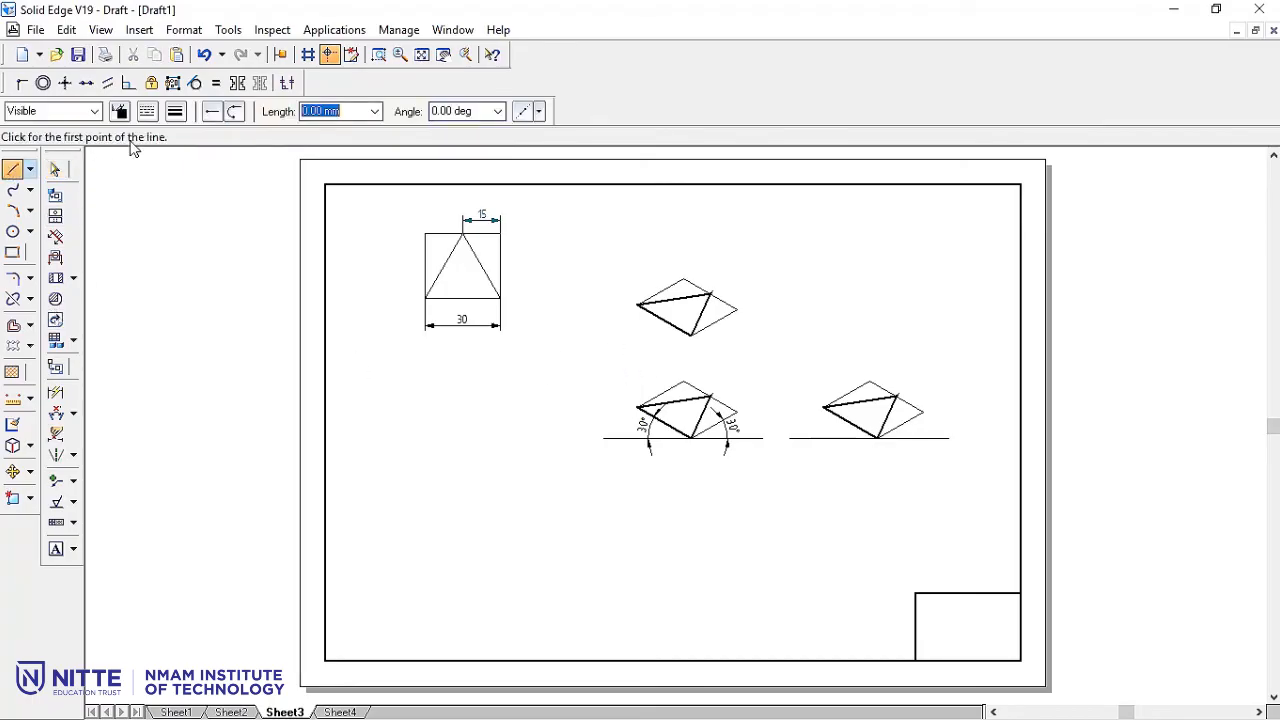
left_click(177, 112)
left_click(185, 114)
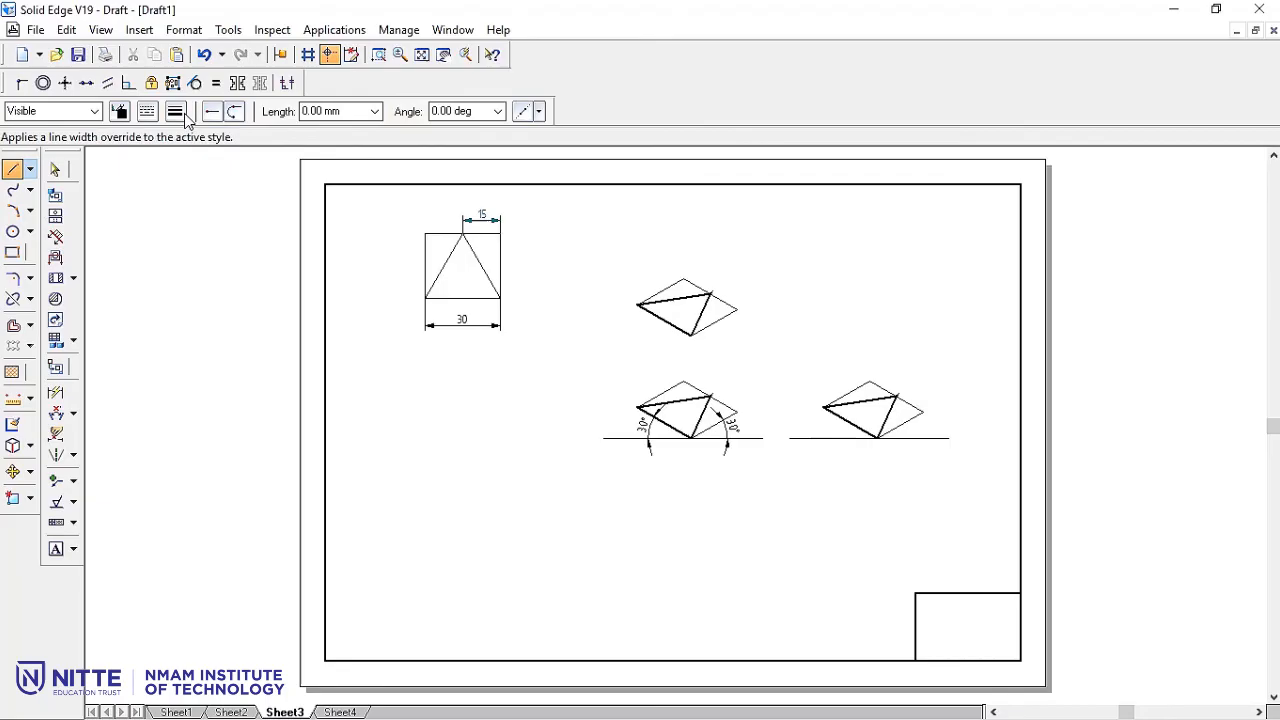
left_click(378, 55)
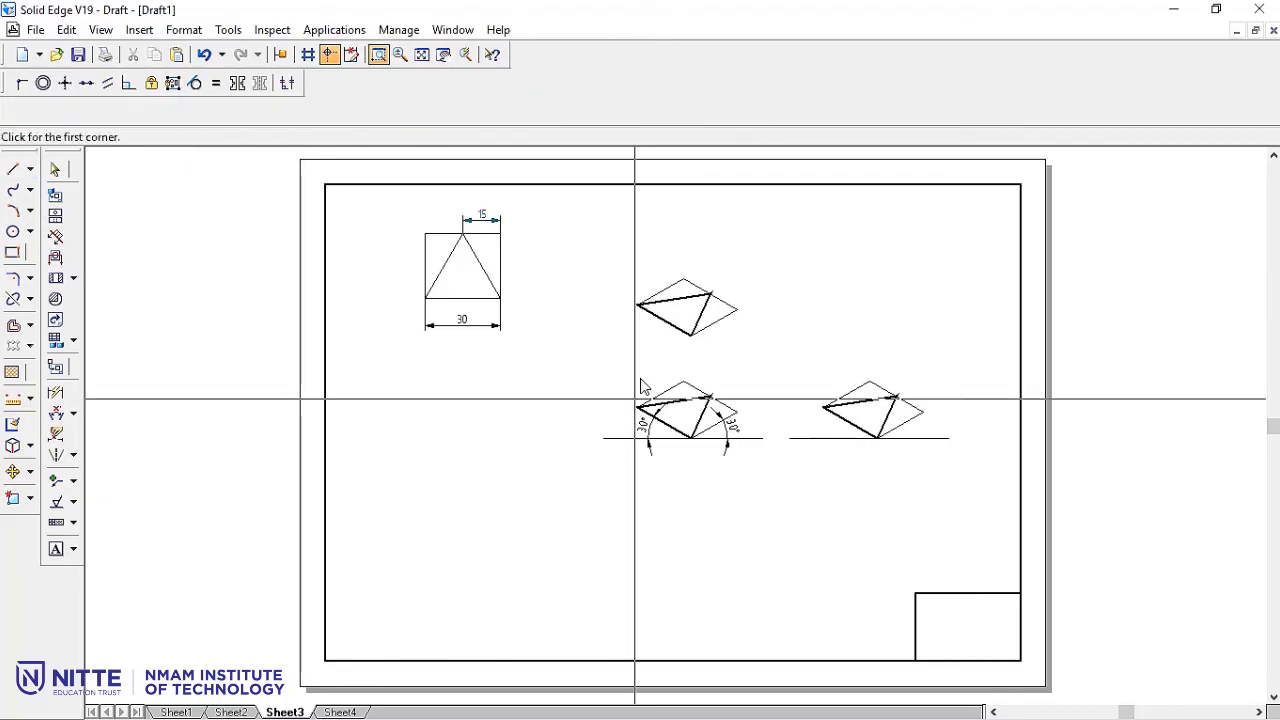
left_click_drag(587, 236, 790, 510)
key("Escape")
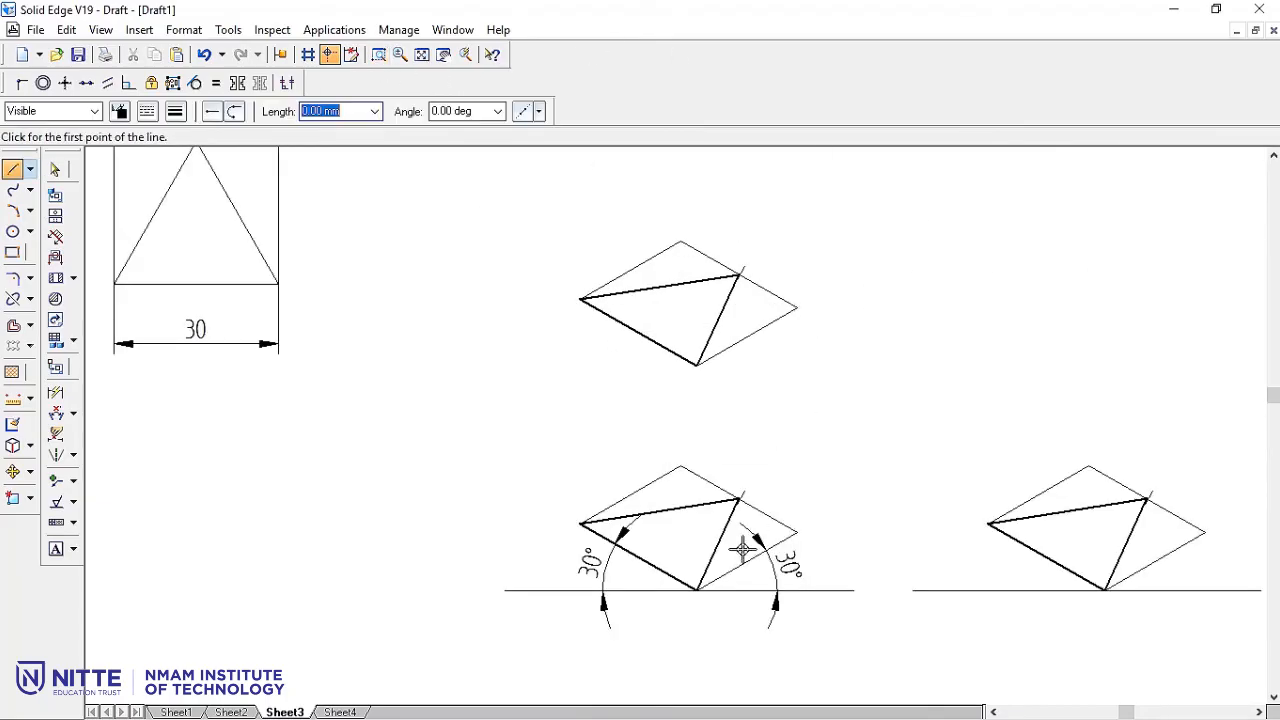
left_click(579, 525)
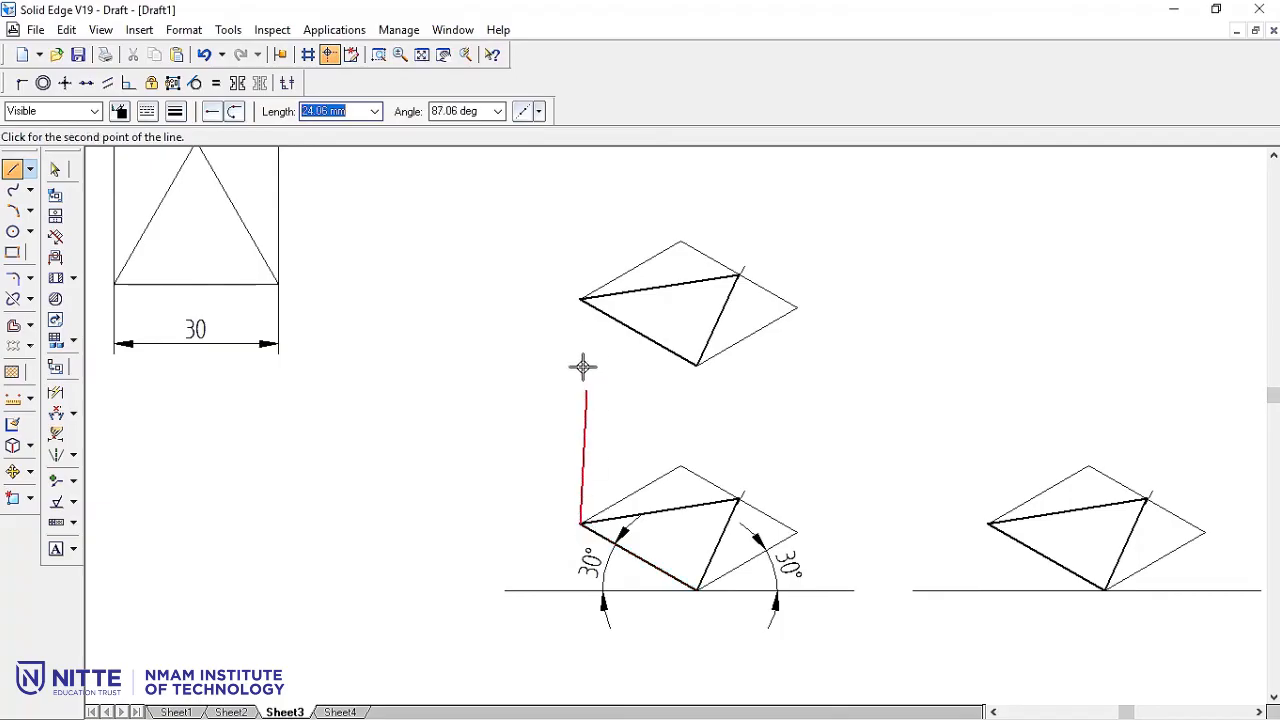
left_click(580, 298)
right_click(580, 298)
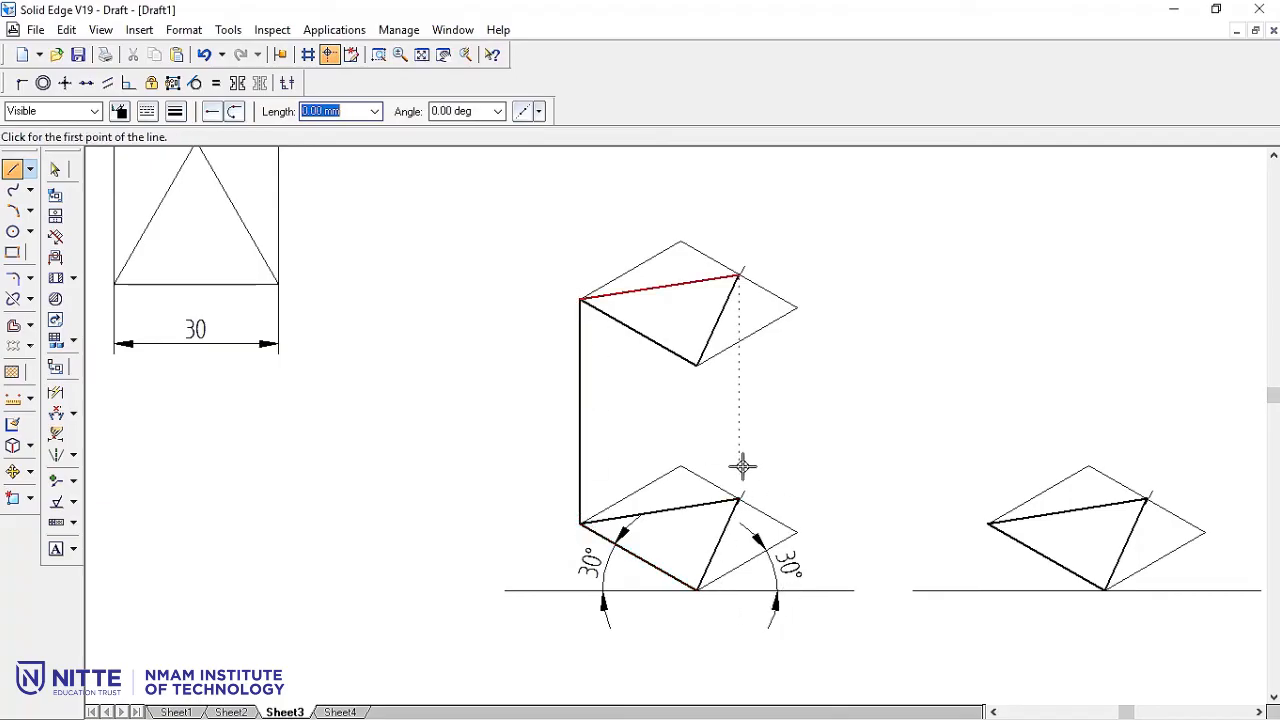
Draw the prism's other two vertical edges, joining the right and front vertices of the base triangle to those of the upper triangle.
left_click(738, 497)
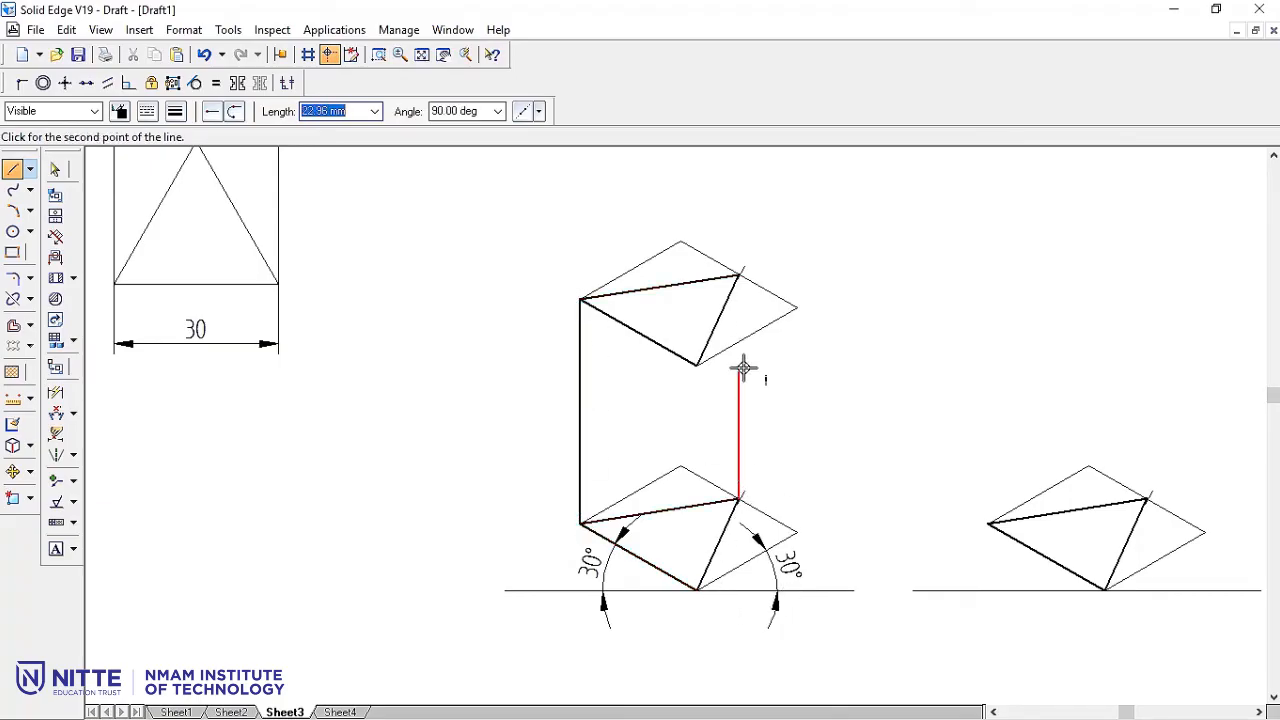
left_click(739, 276)
right_click(739, 276)
left_click(696, 589)
left_click(697, 366)
right_click(871, 337)
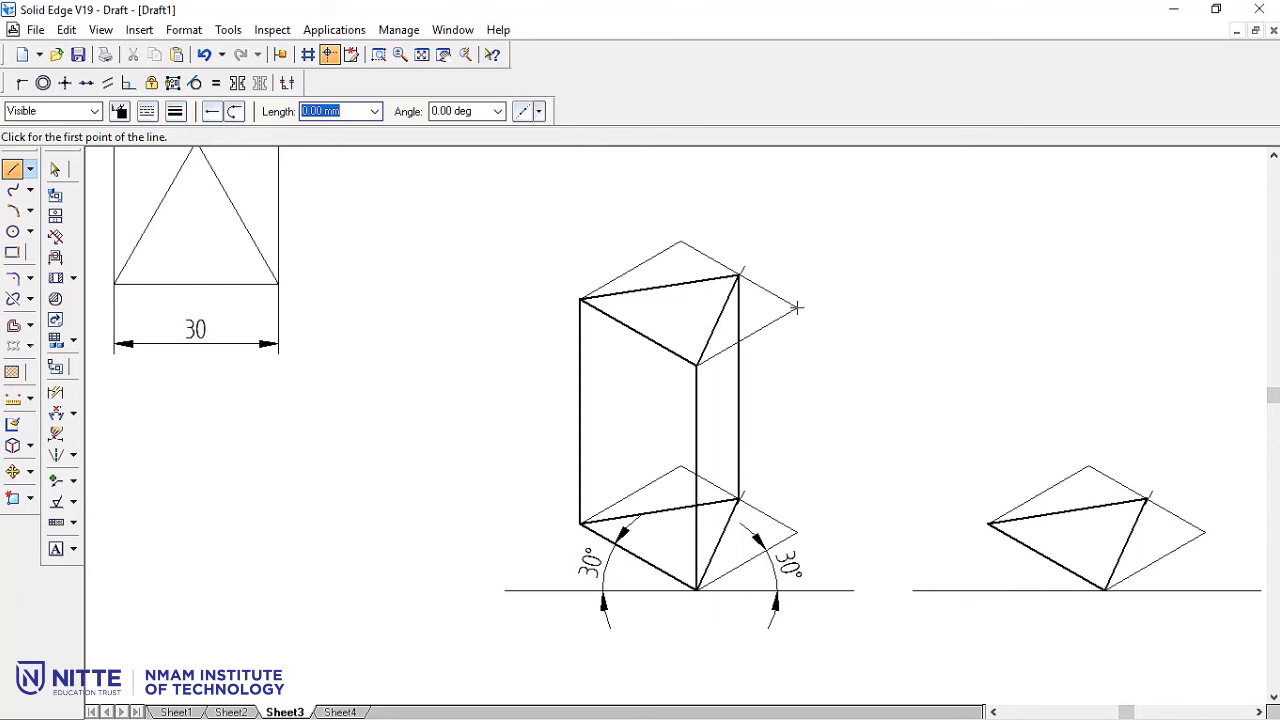
key("Escape")
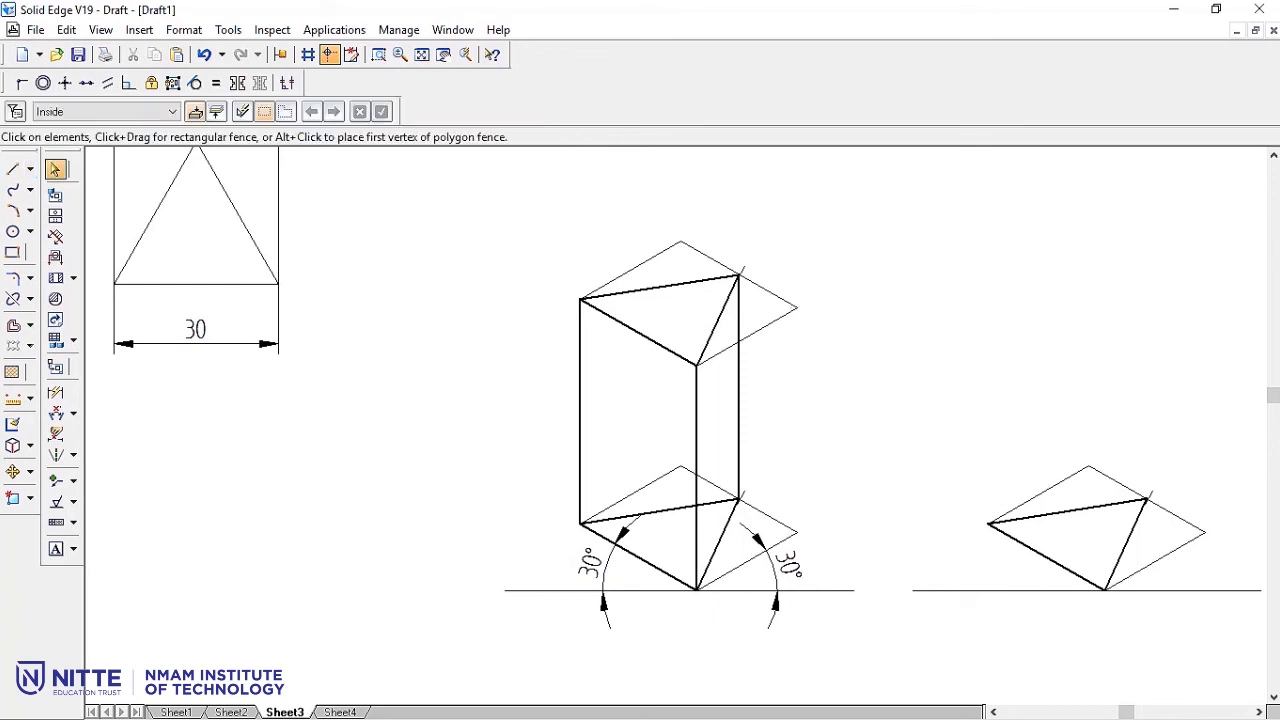
Set the line width of the prism's hidden rear base edge to 0.05 mm.
left_click(654, 511)
left_click(177, 113)
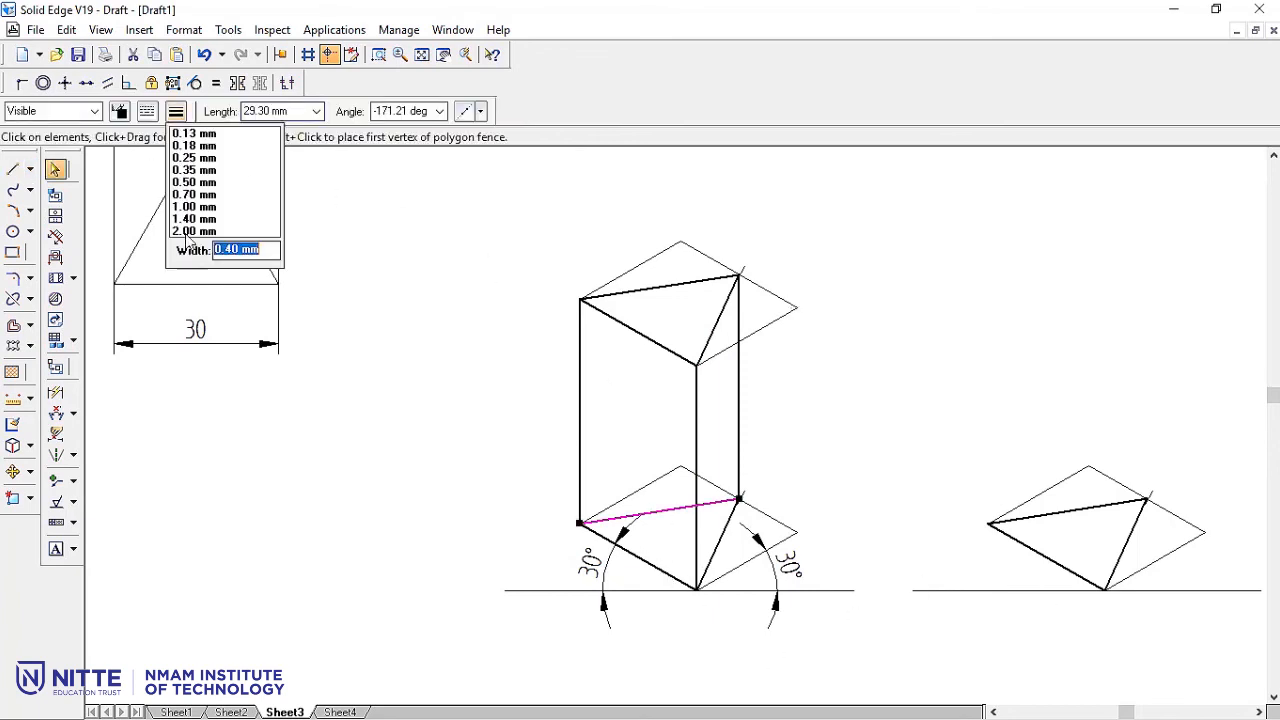
type("0.05")
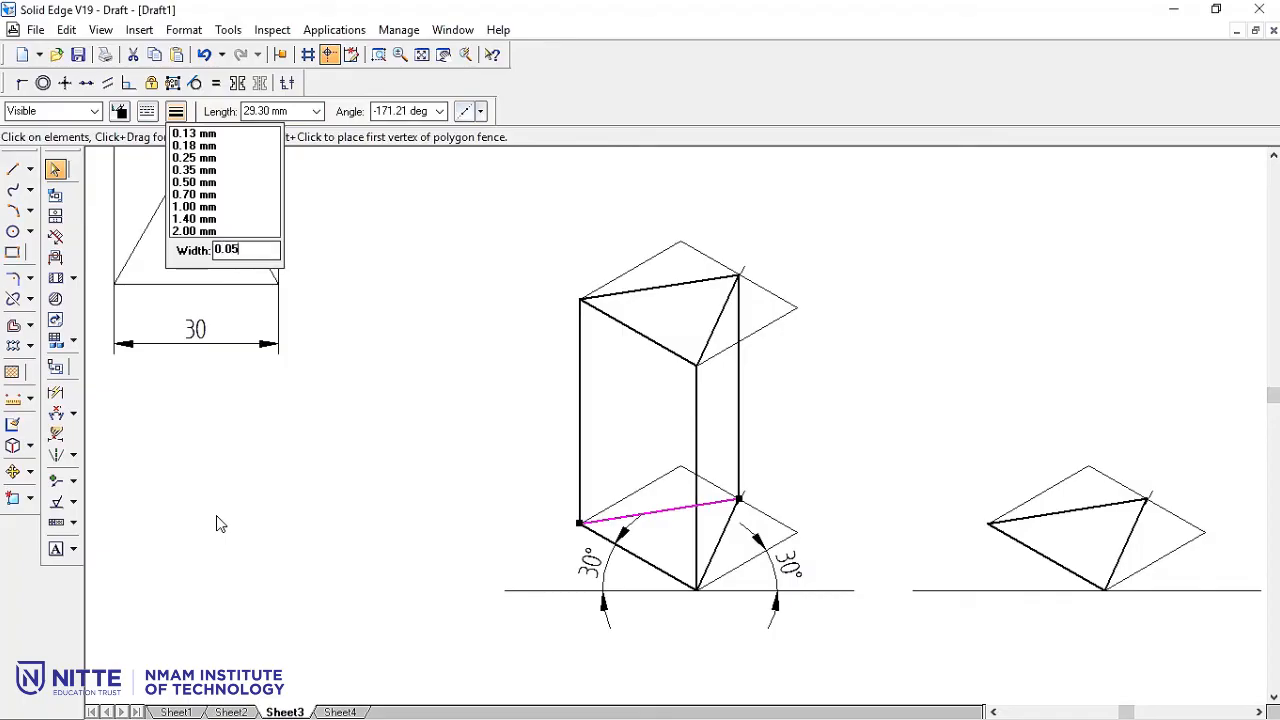
key("Return")
left_click(793, 352)
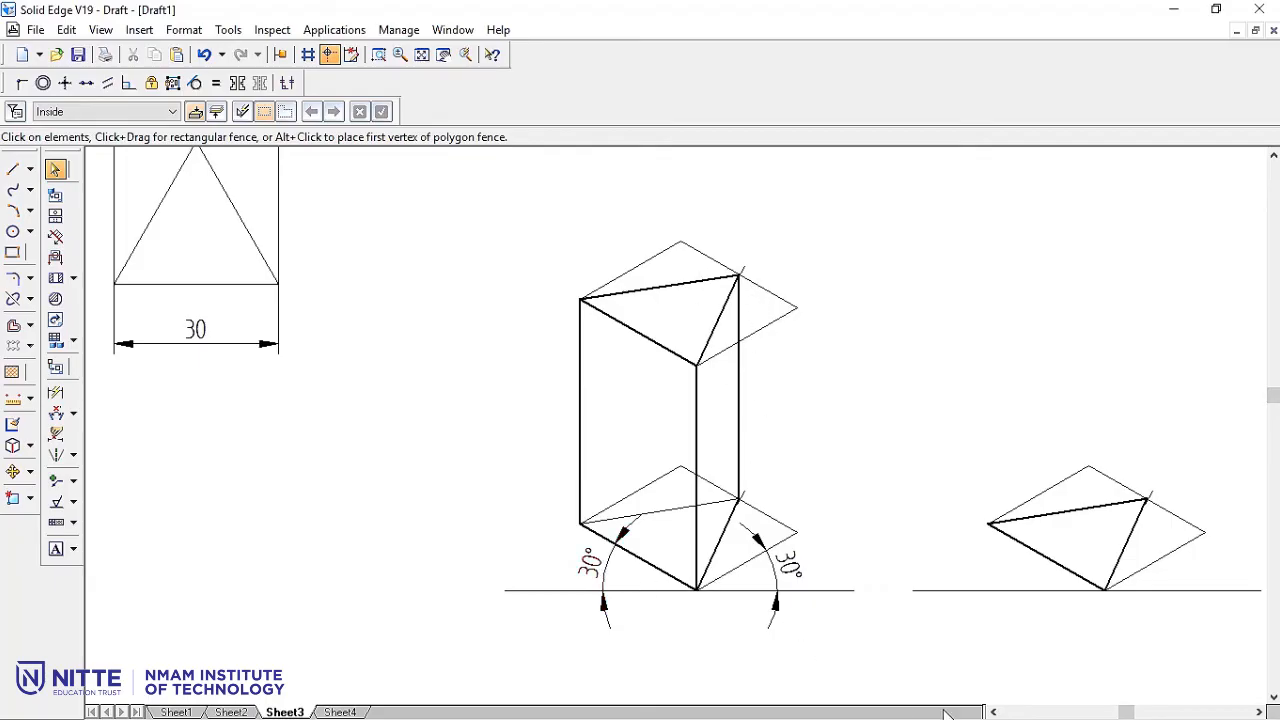
In the separate right-hand isometric triangle, draw a 0.01 mm wide line from its right vertex to the opposite side's midpoint.
left_click_drag(1257, 712, 1257, 712)
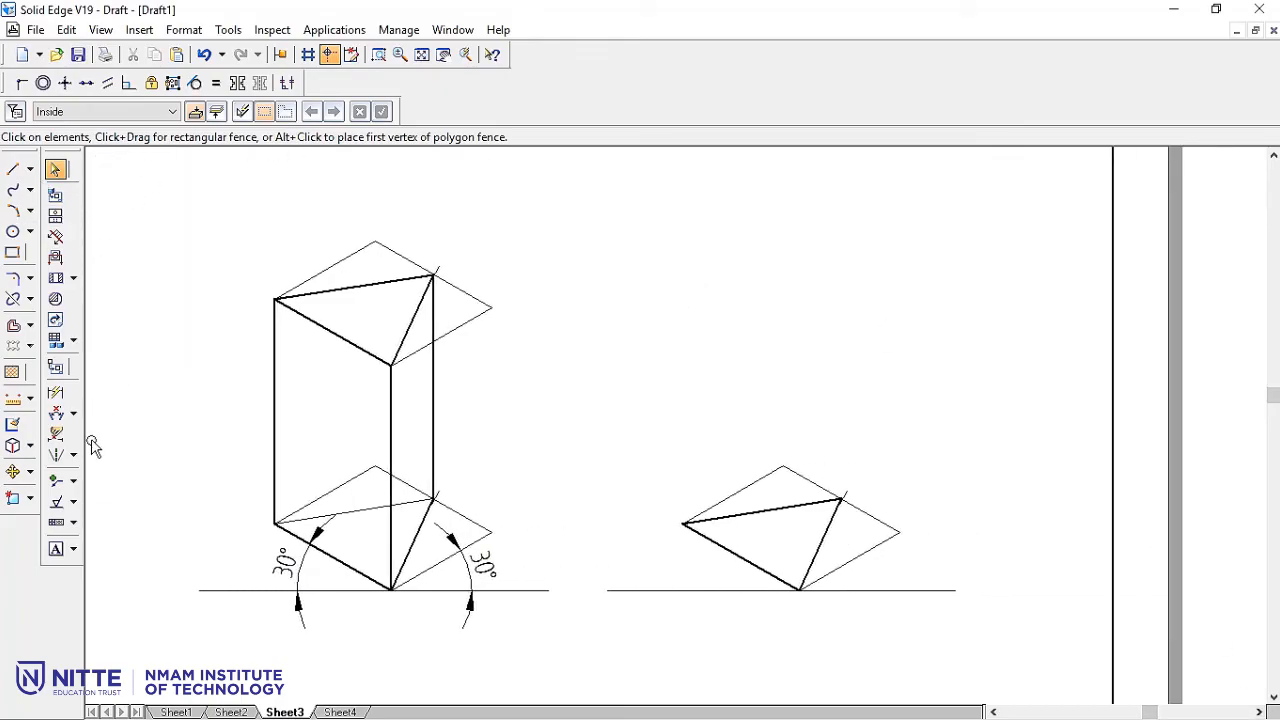
left_click(378, 54)
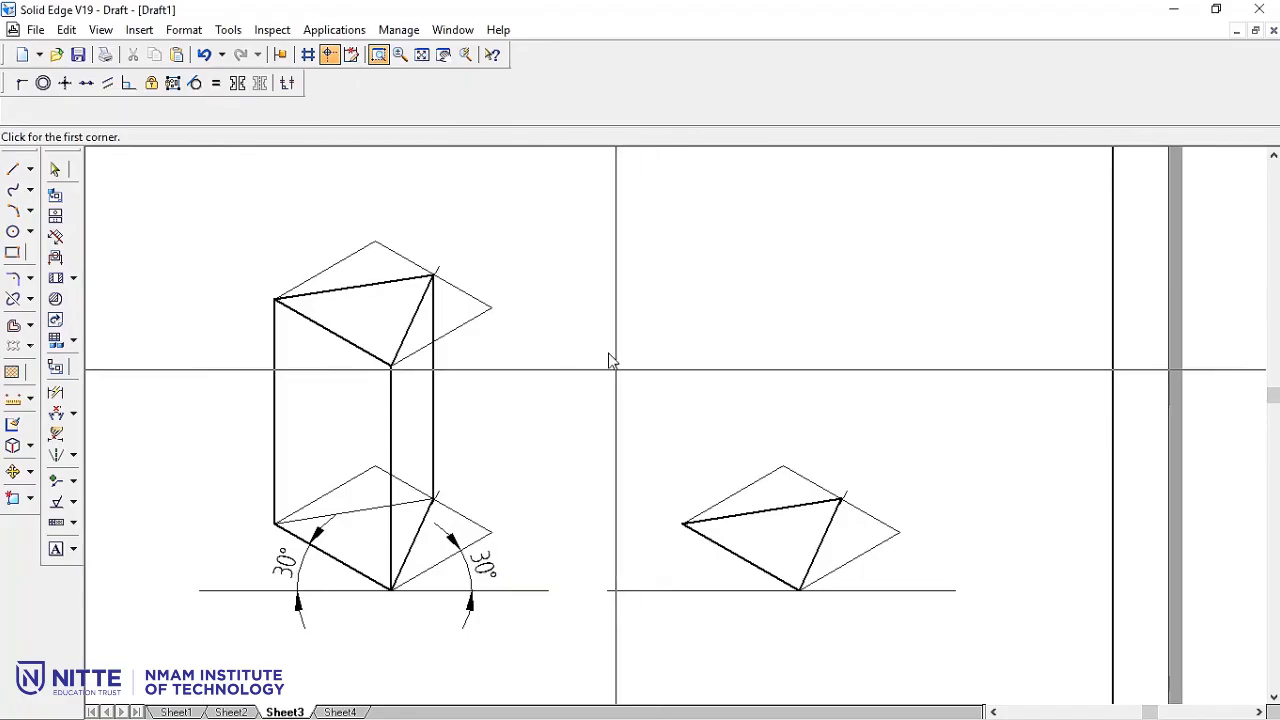
left_click_drag(631, 414, 1031, 667)
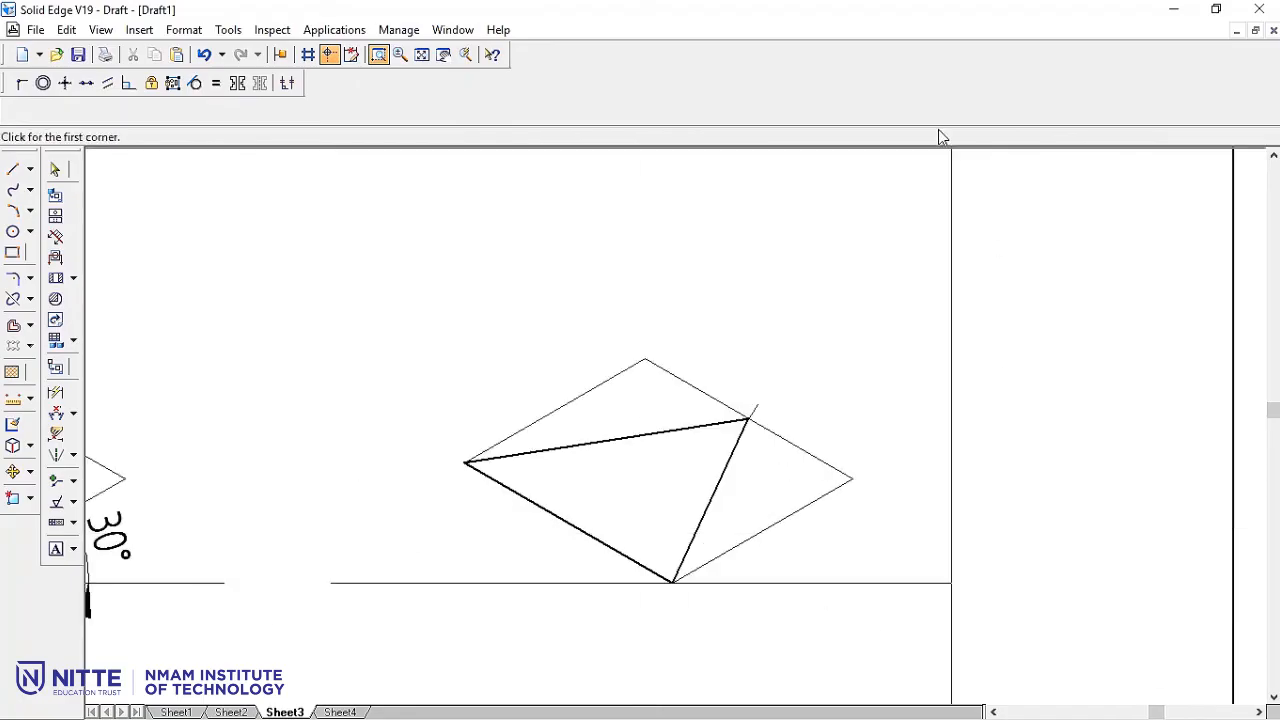
key("Escape")
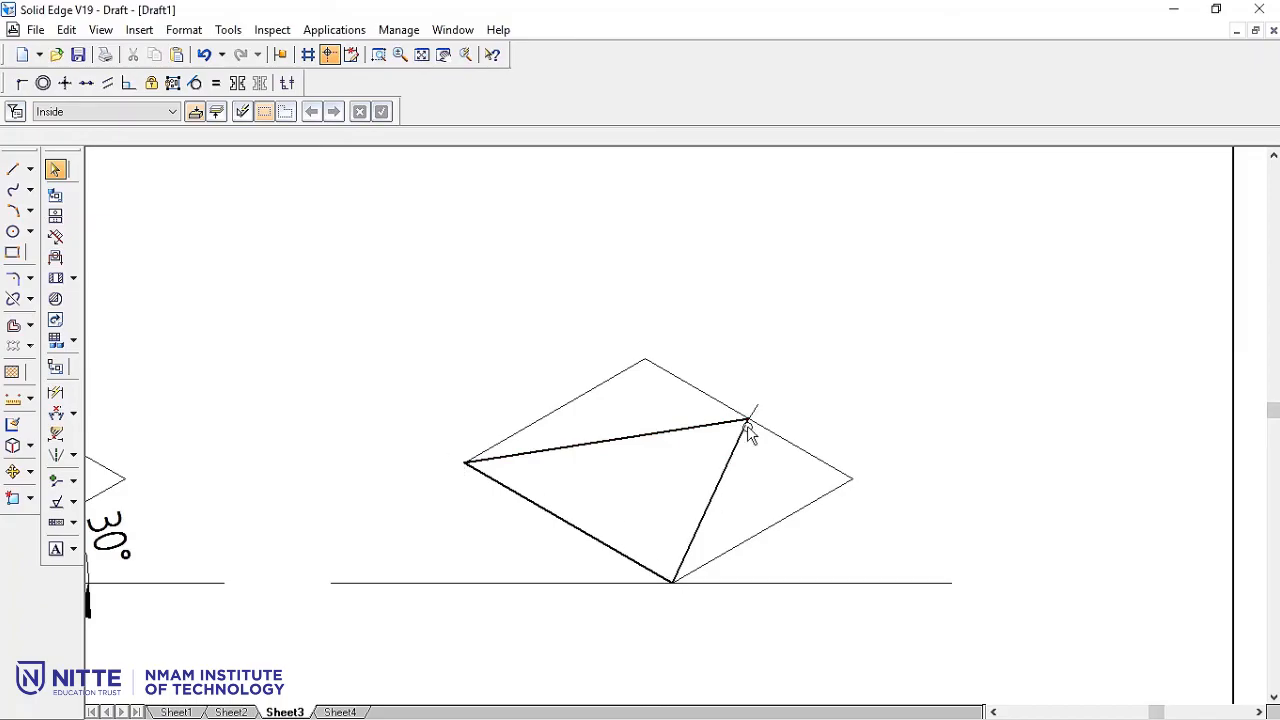
left_click(13, 171)
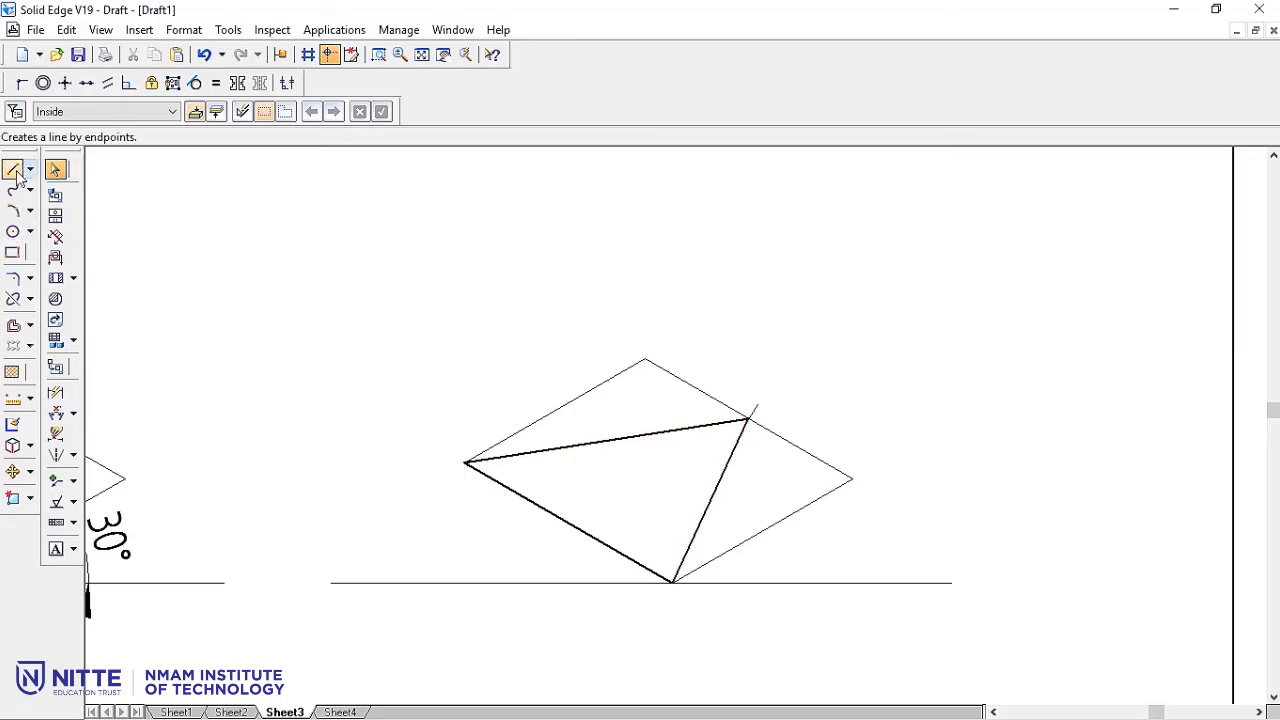
left_click(176, 111)
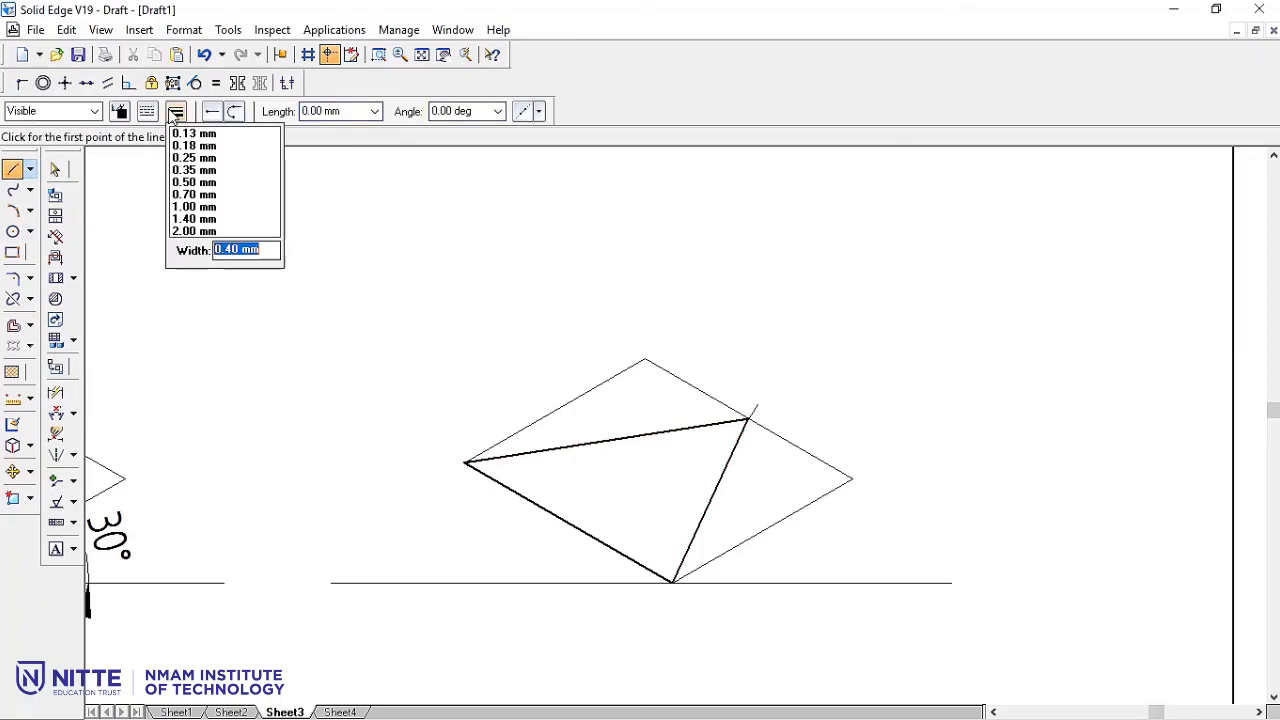
type("0.01")
key("Return")
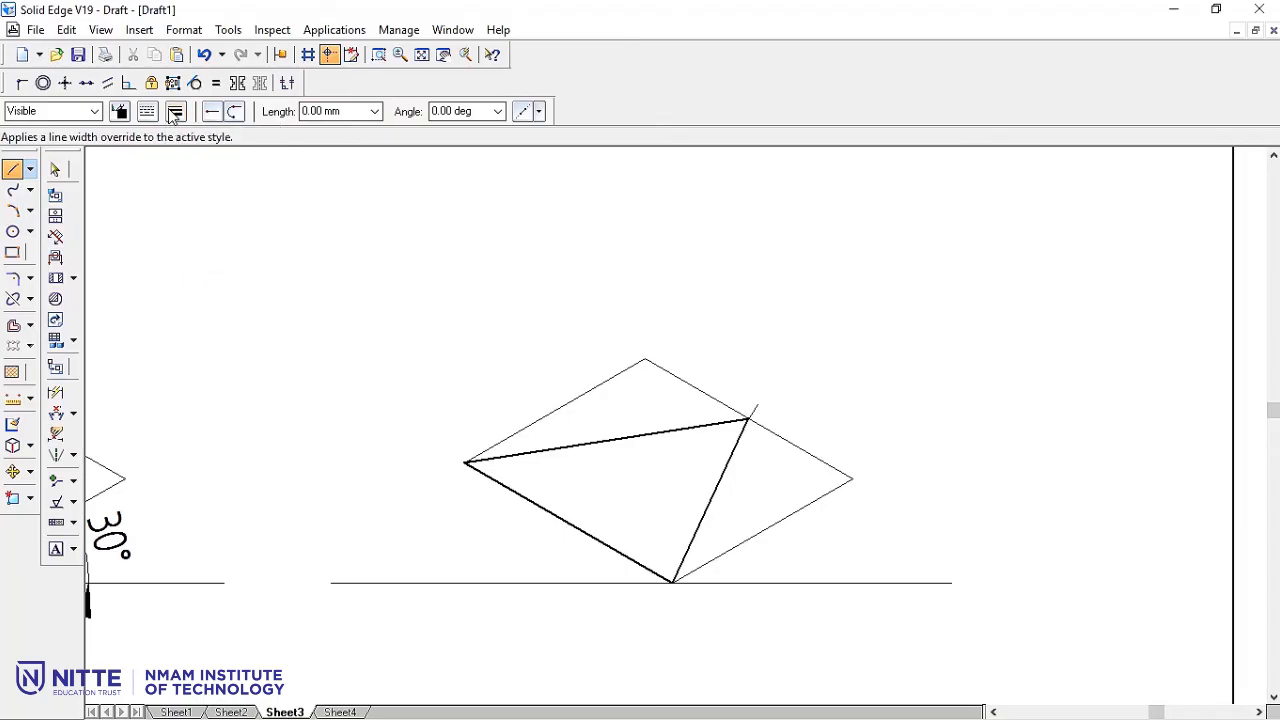
left_click(749, 418)
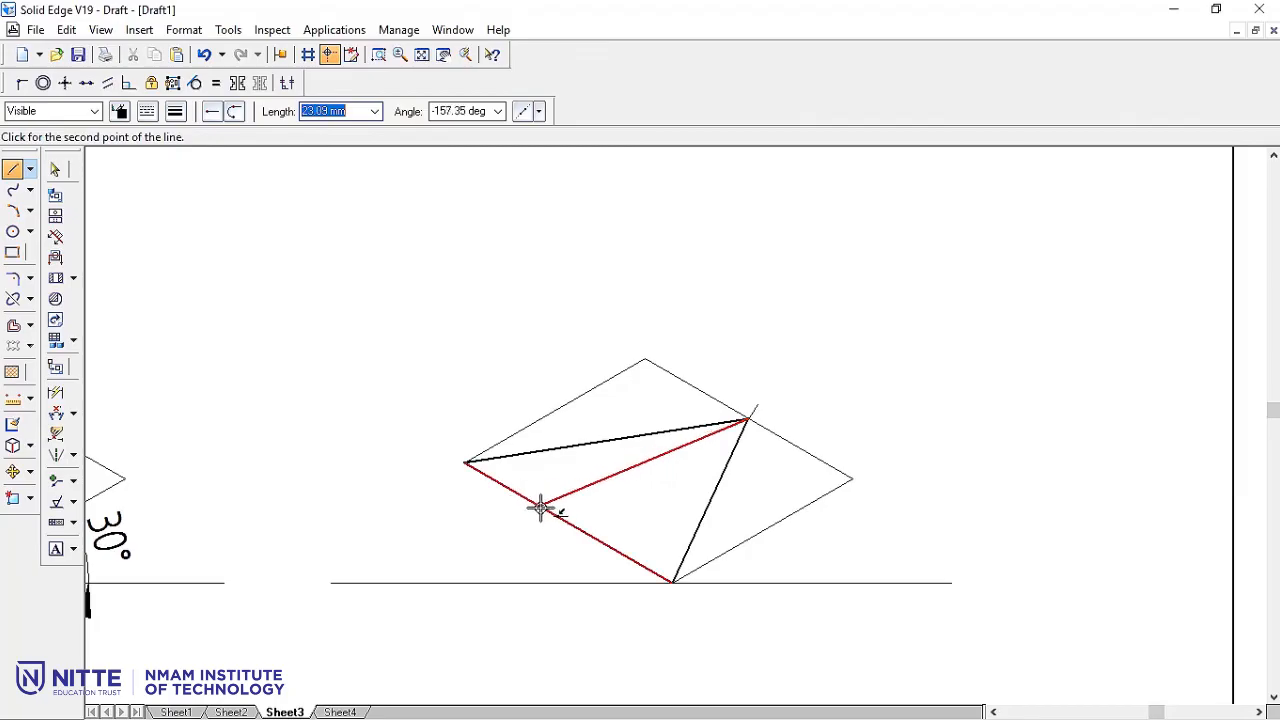
left_click(570, 523)
right_click(577, 491)
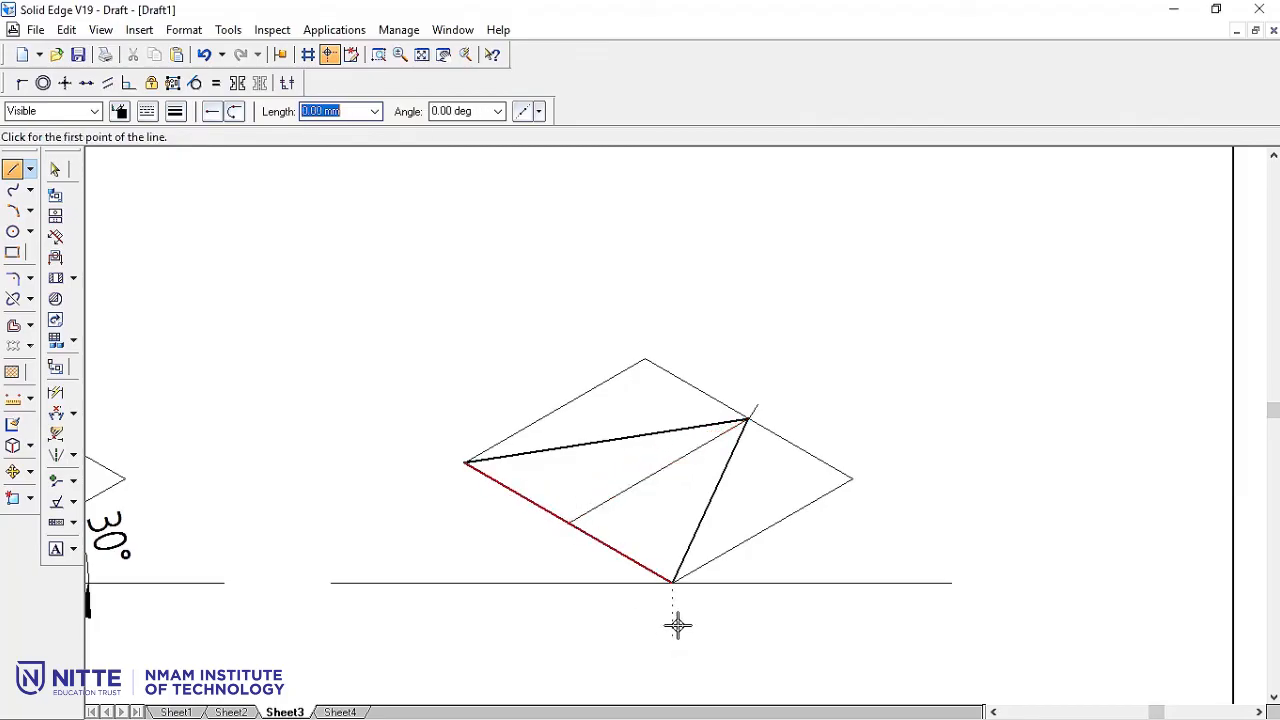
Draw the triangle's other two medians, from the front and left vertices to the midpoints of their opposite sides.
left_click(672, 581)
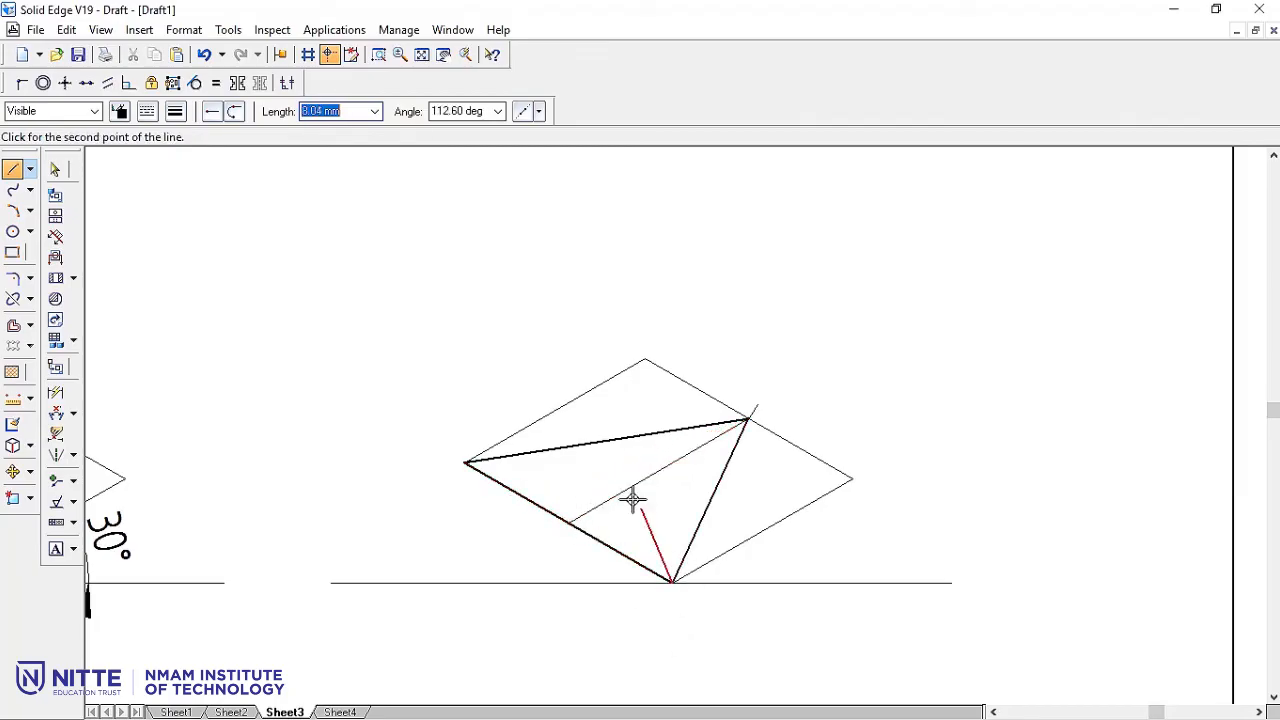
left_click(609, 440)
right_click(591, 366)
left_click(703, 507)
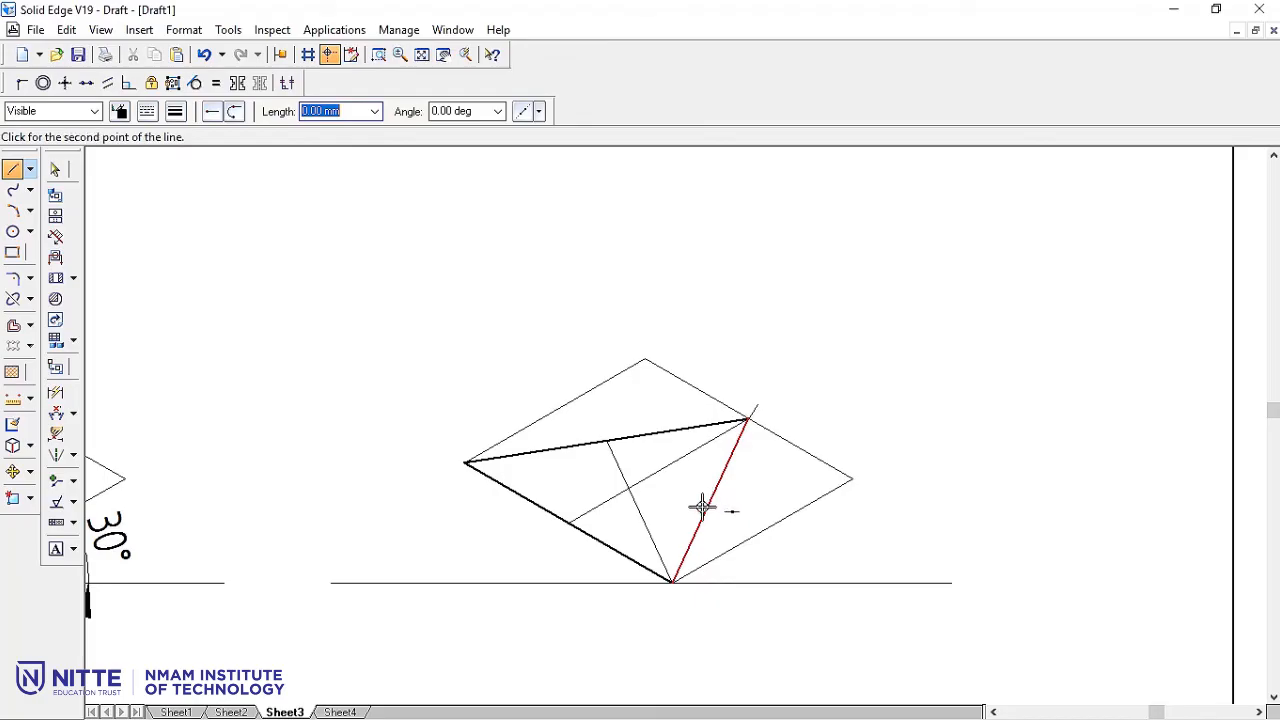
left_click(465, 463)
right_click(460, 334)
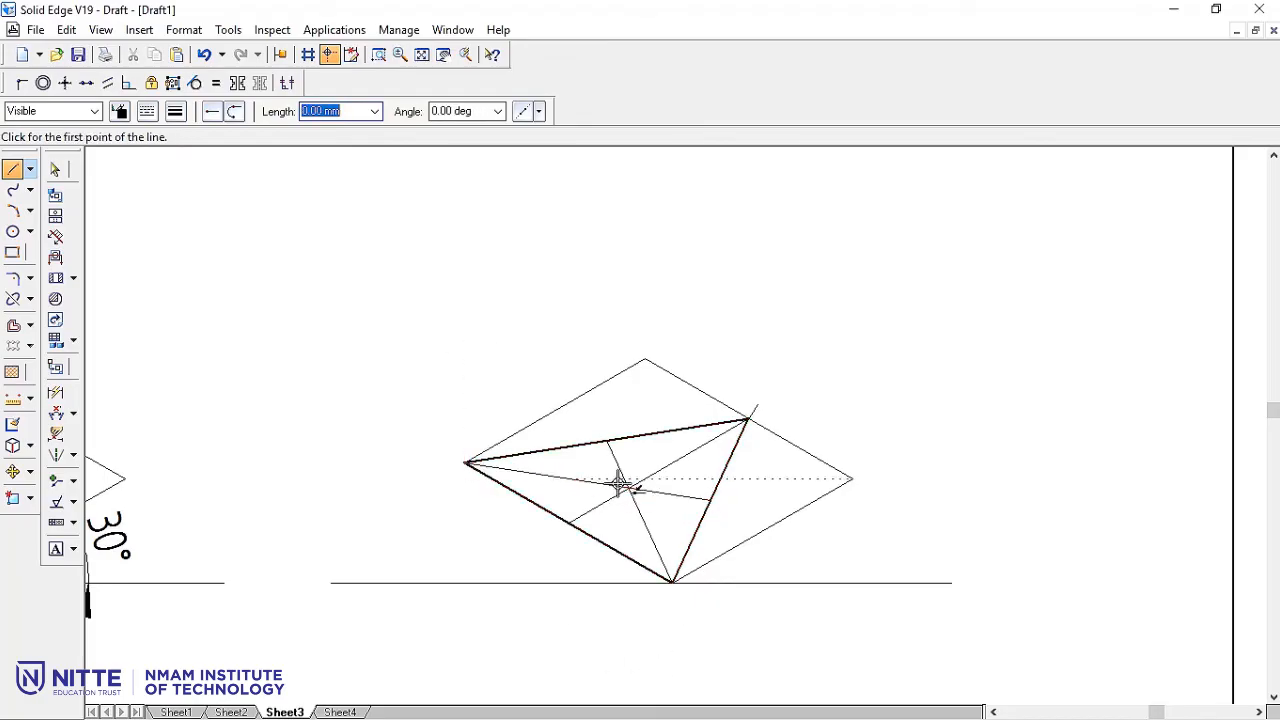
Draw a vertical axis line 30*0.816 mm long upward from the intersection of the medians.
scroll(922, 363, "up", 1)
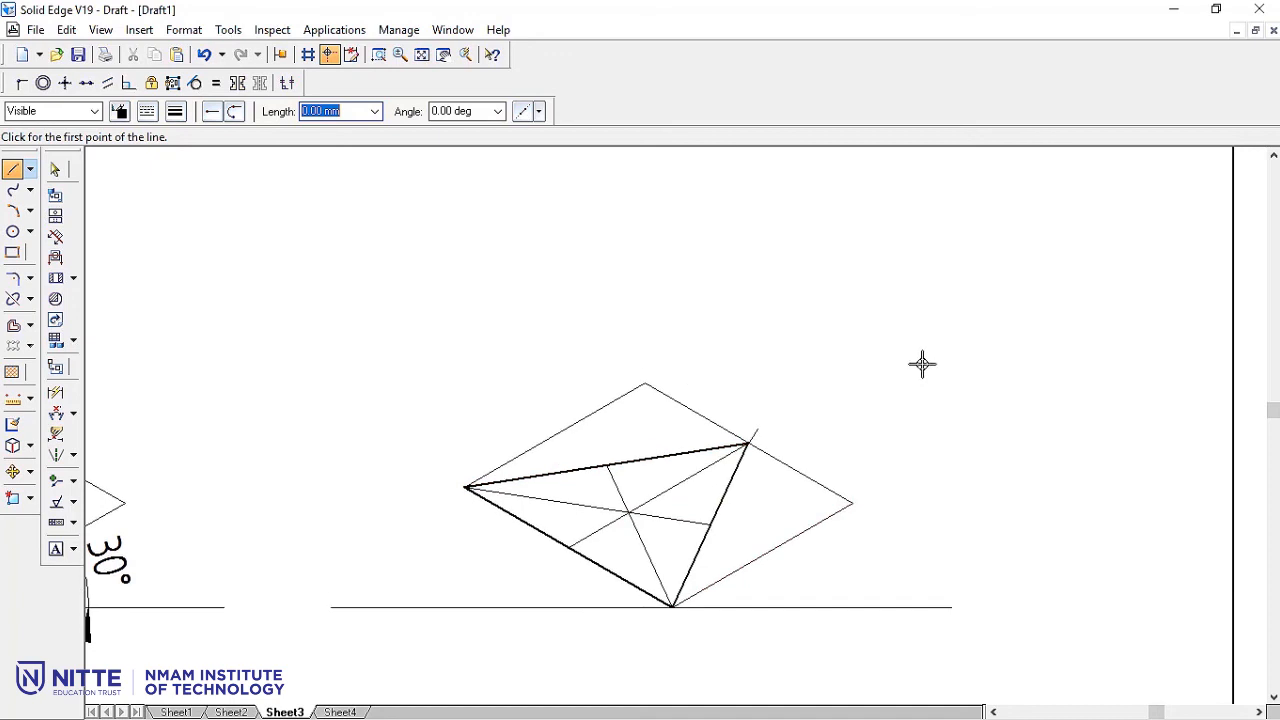
left_click(629, 513)
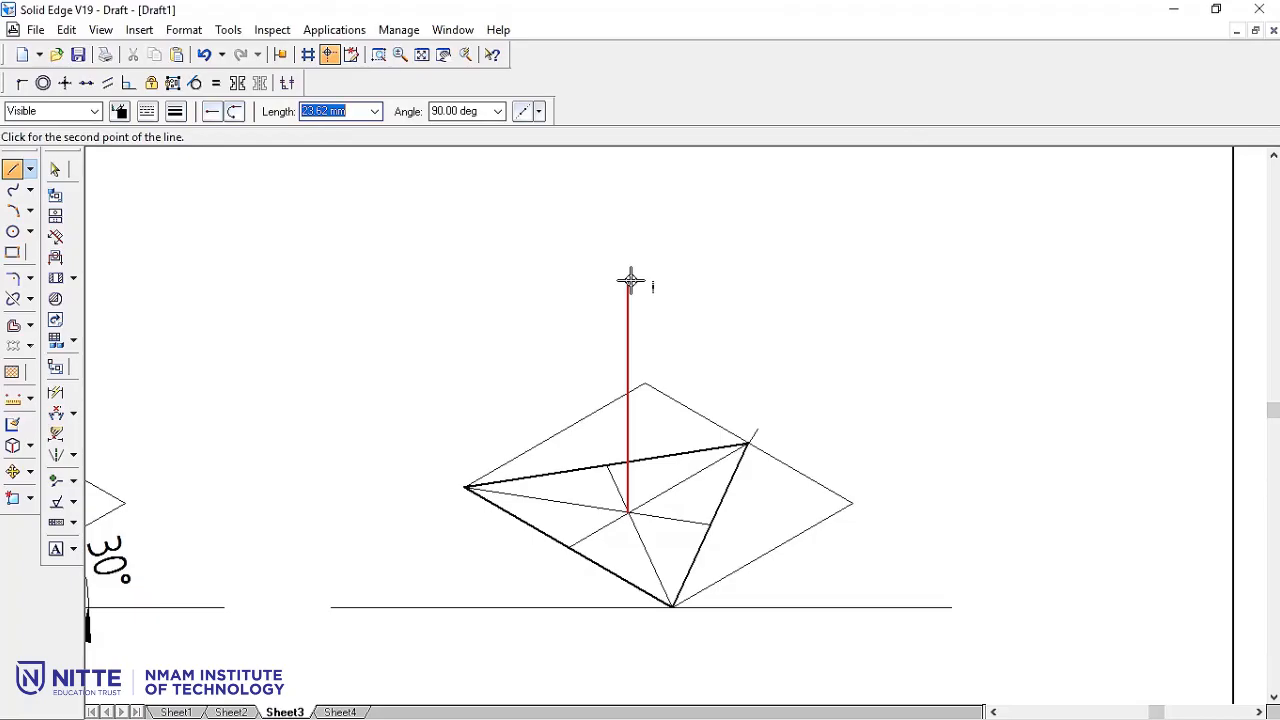
type("30*0.816")
key("Tab")
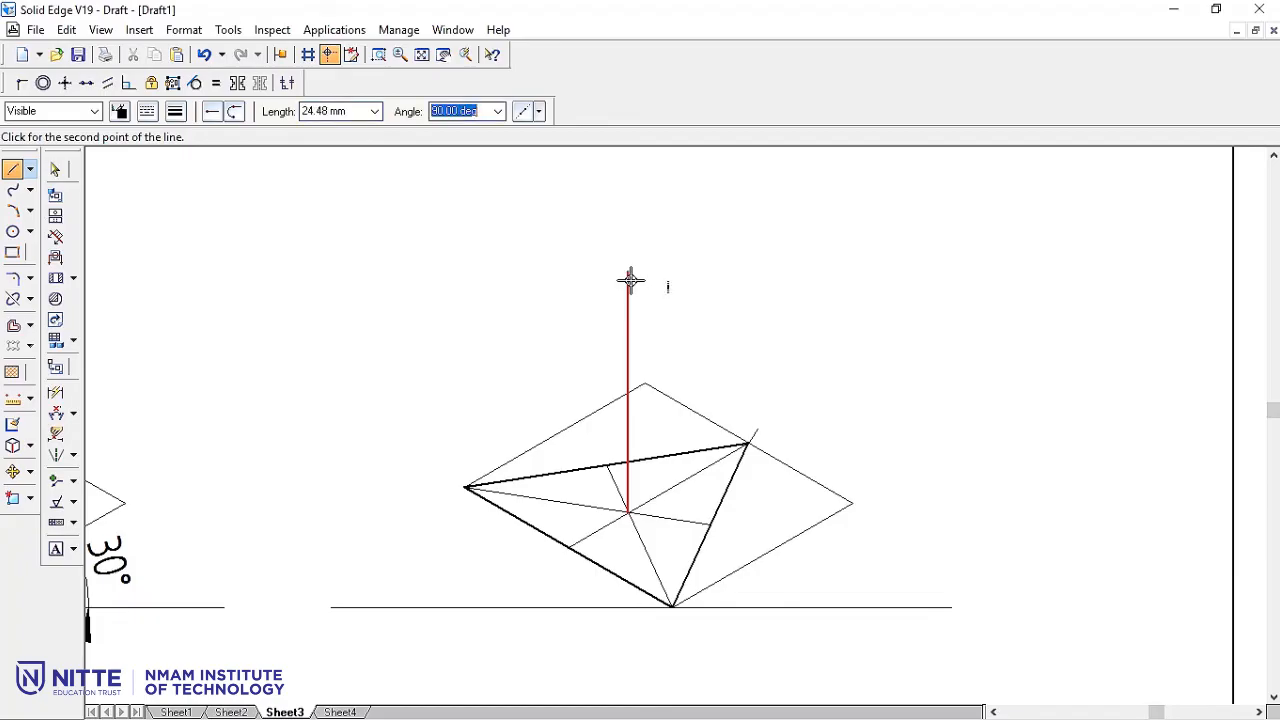
left_click(644, 283)
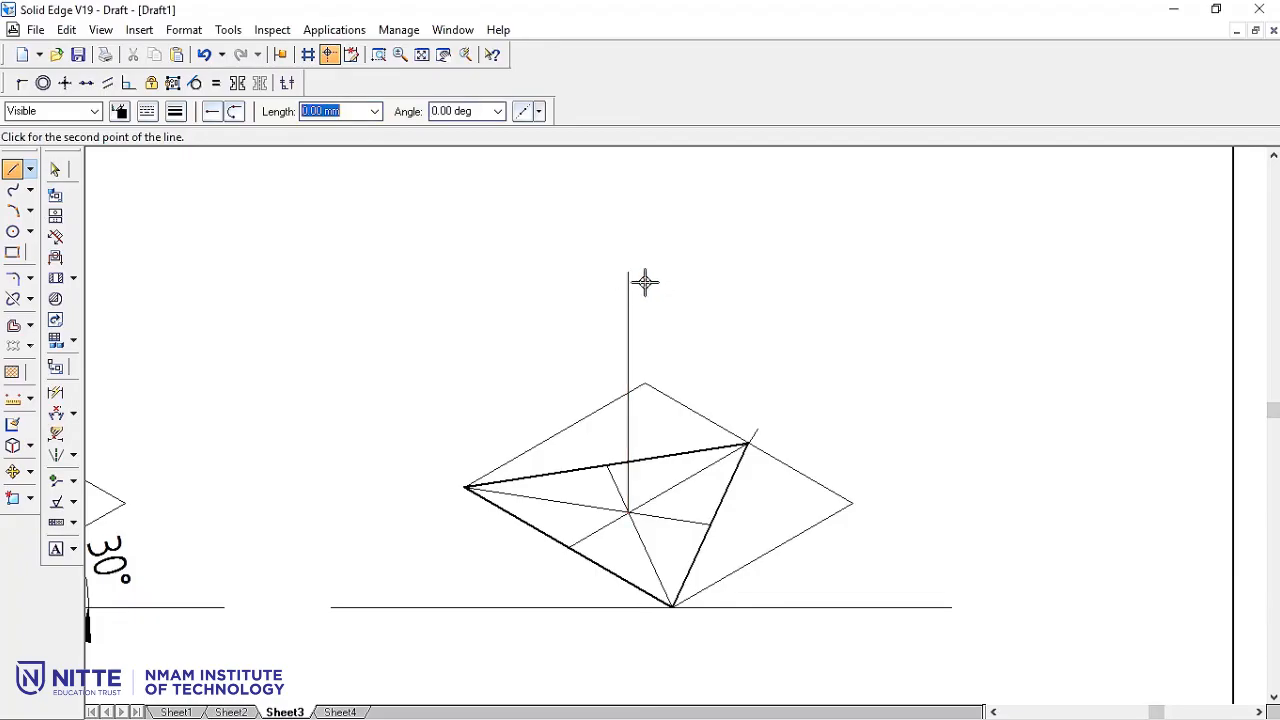
right_click(164, 278)
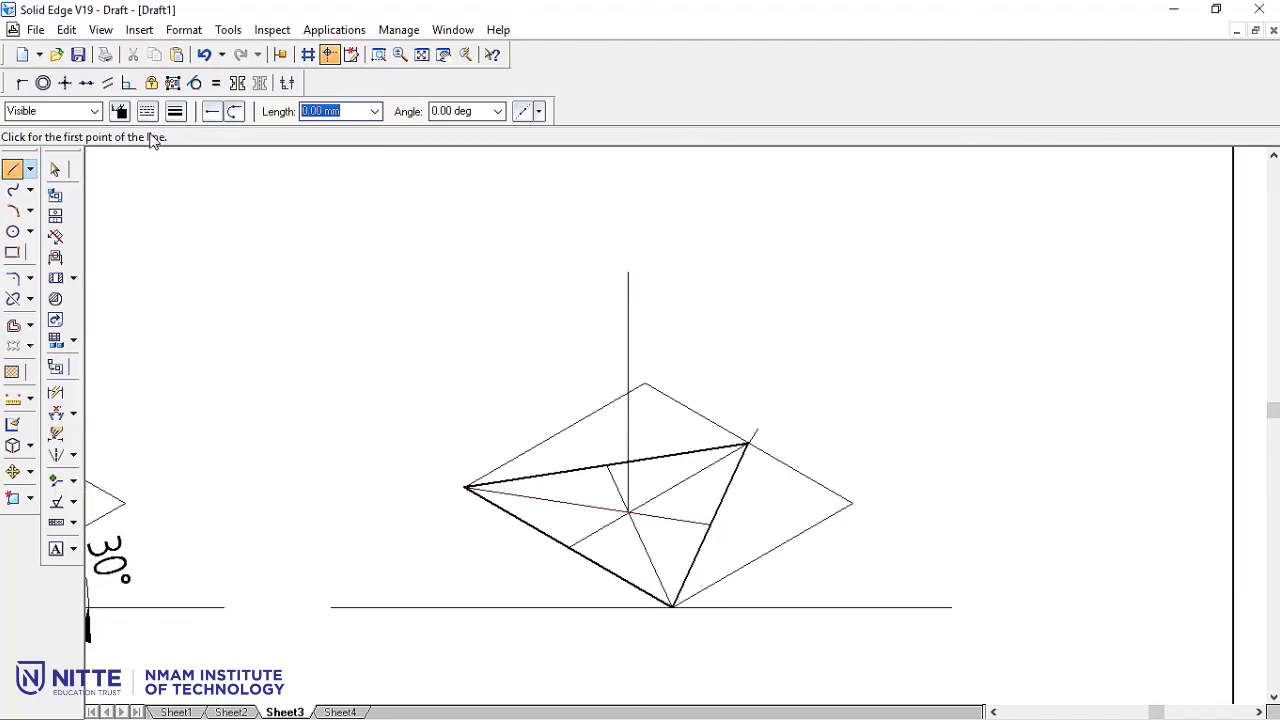
Draw three 0.5 mm wide slant edges from the isometric triangle's right, left and front vertices to the top end of the axis line.
left_click(175, 111)
type("0.5")
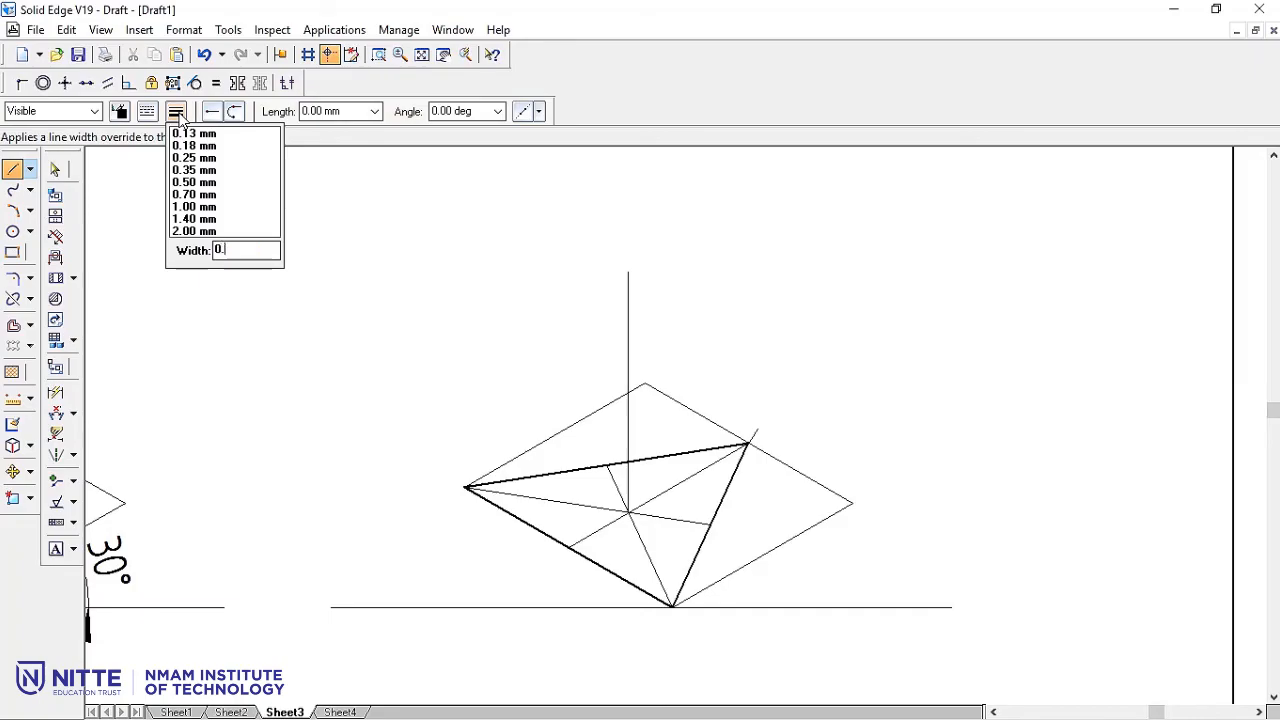
key("Return")
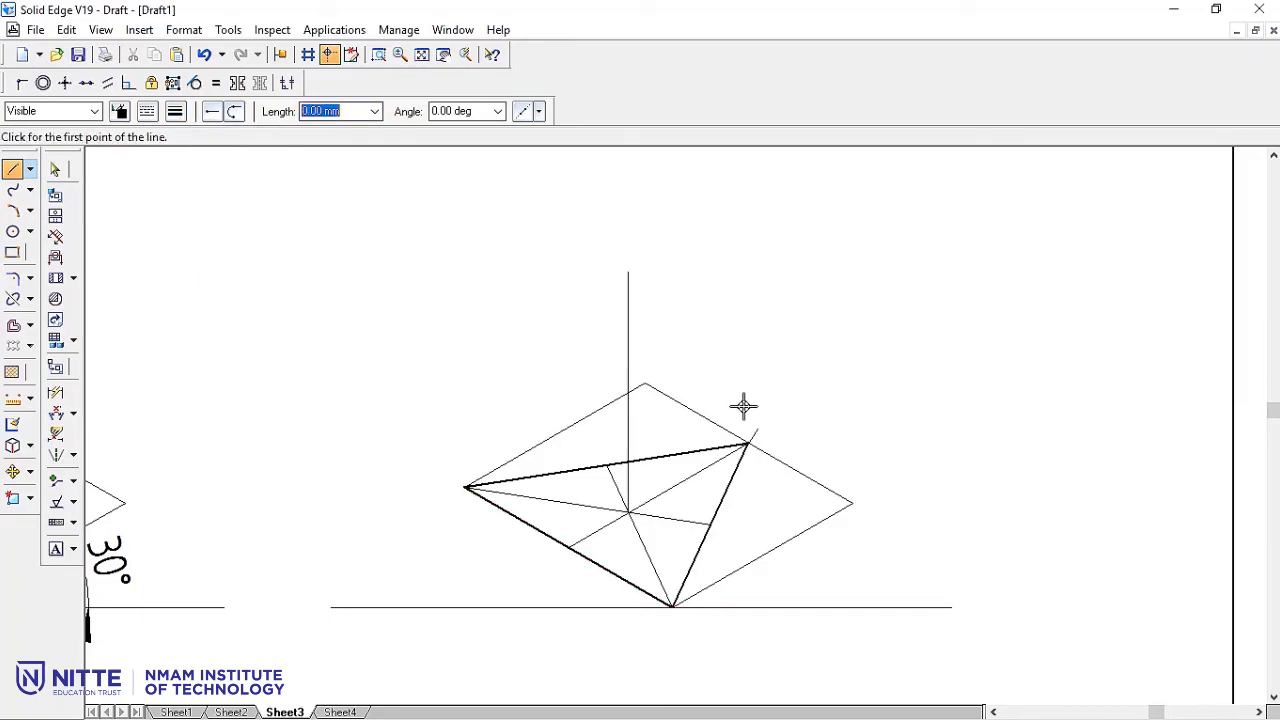
left_click(749, 442)
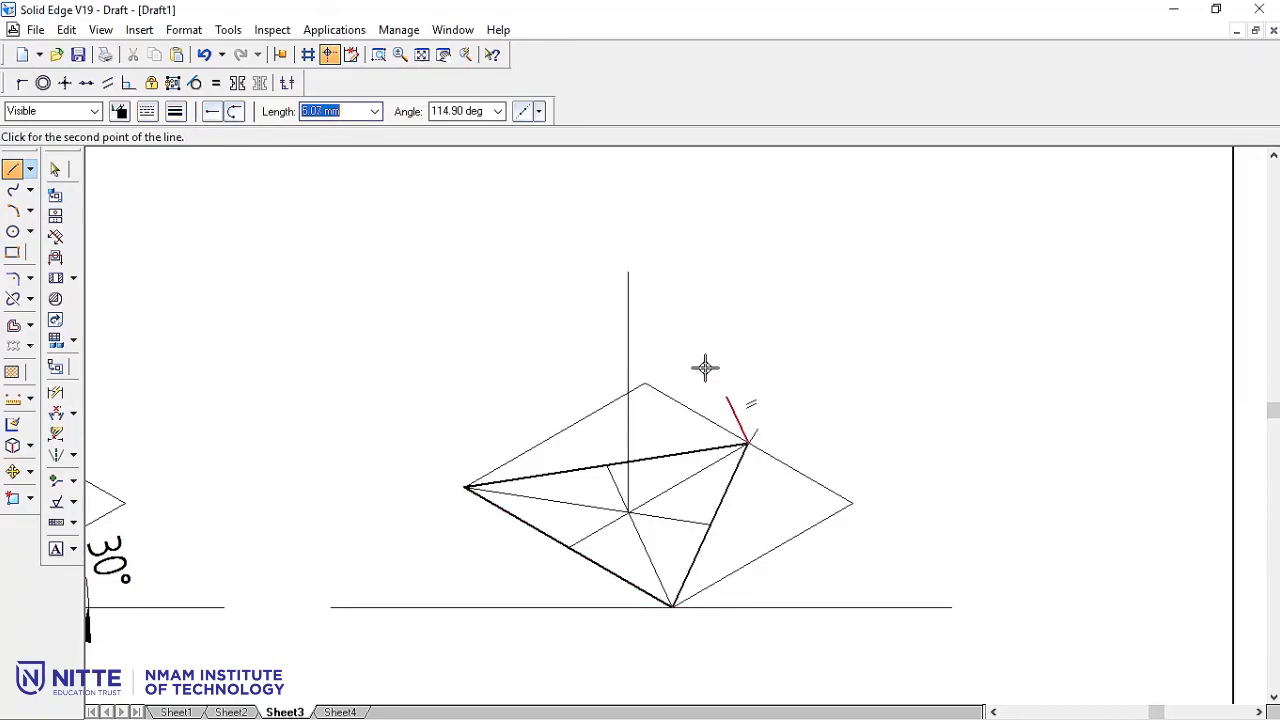
left_click(628, 272)
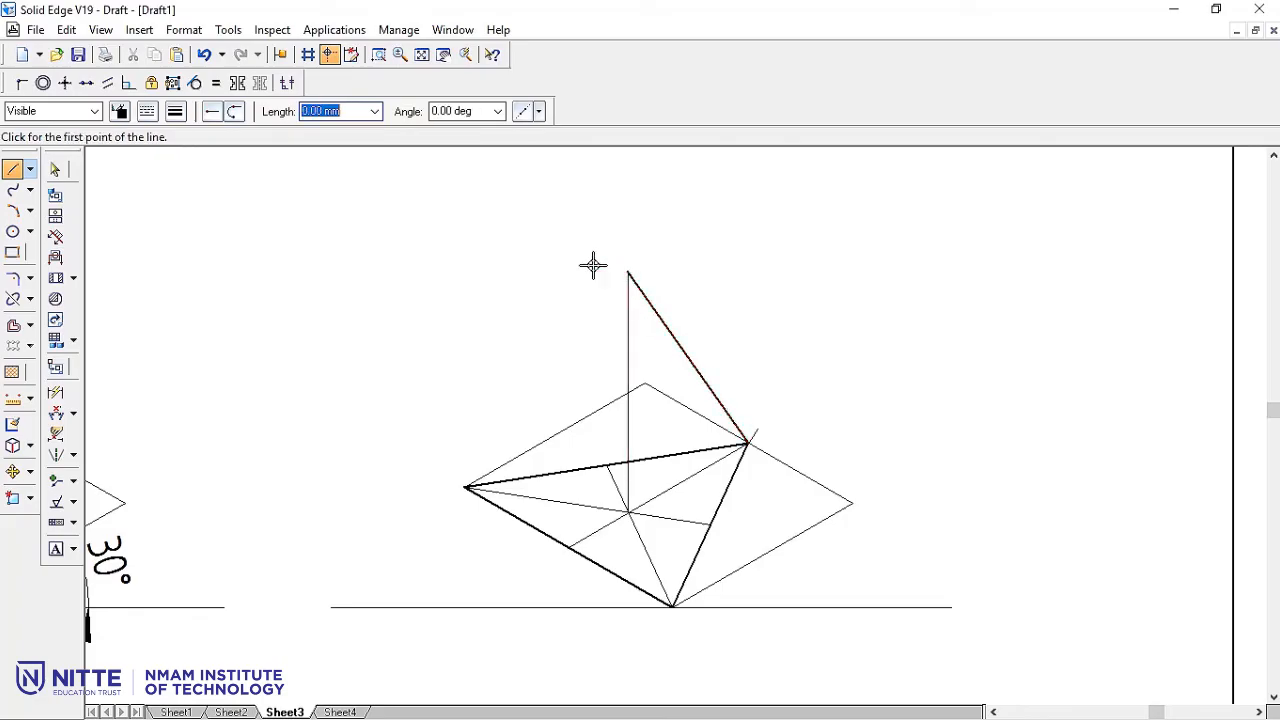
left_click(465, 487)
left_click(628, 272)
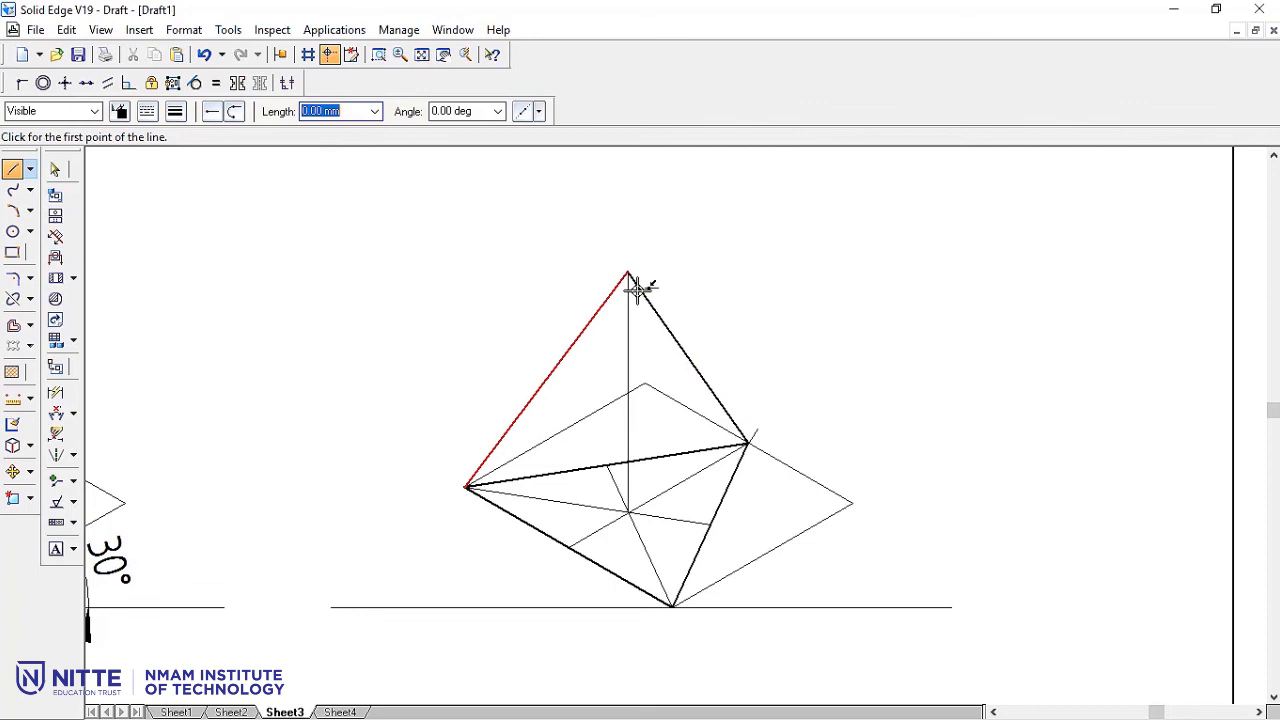
left_click(672, 606)
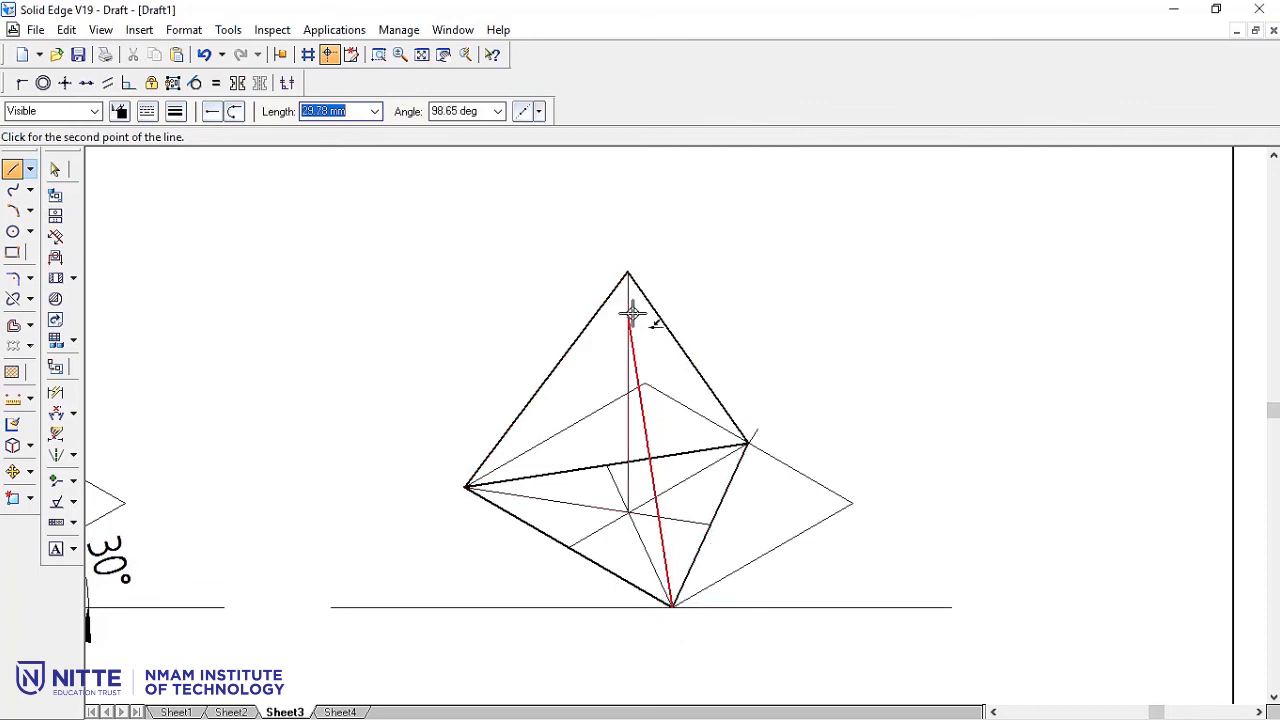
left_click(629, 273)
right_click(706, 223)
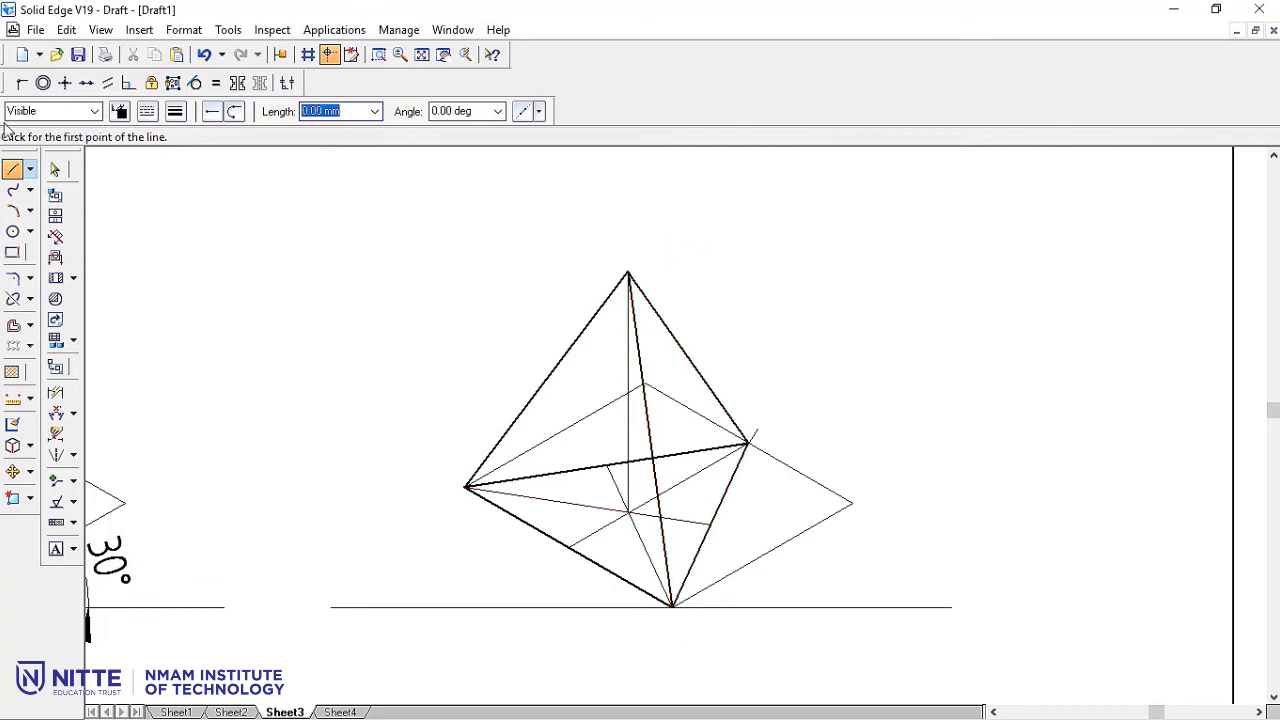
Change the line type of the pyramid's vertical axis from continuous to the long dash-dot centre line.
left_click(55, 170)
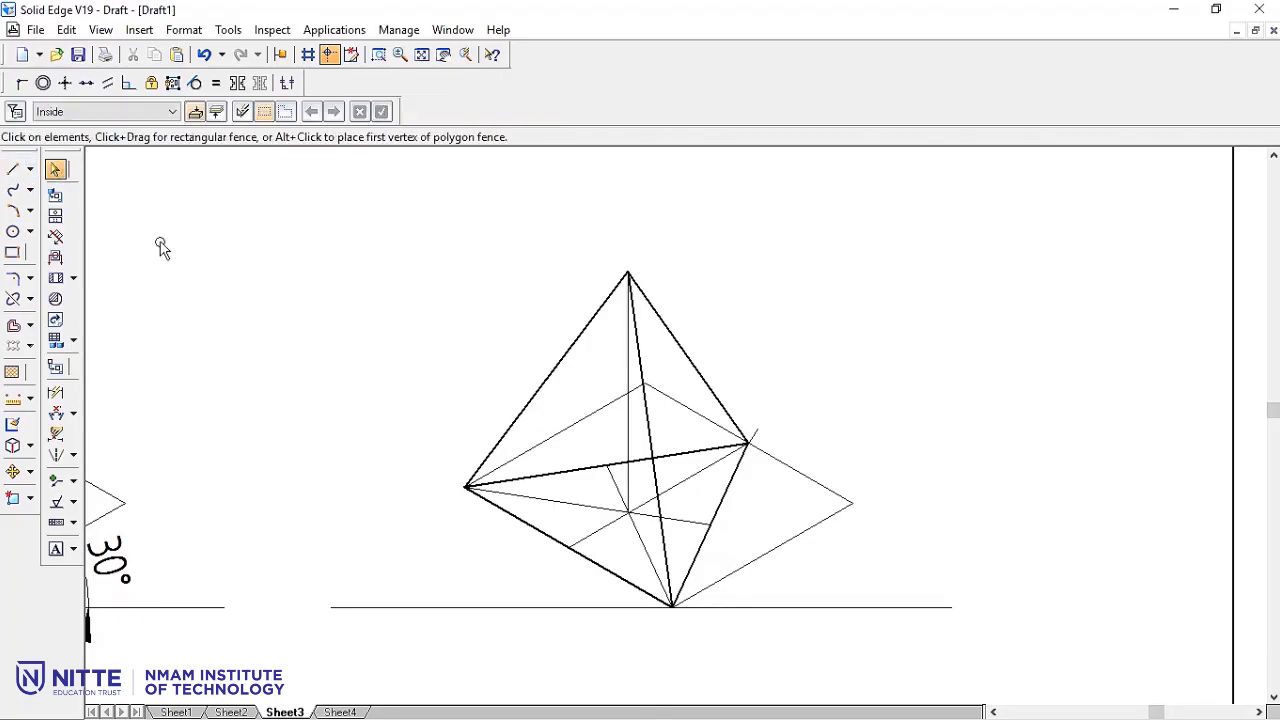
left_click(623, 380)
left_click(148, 113)
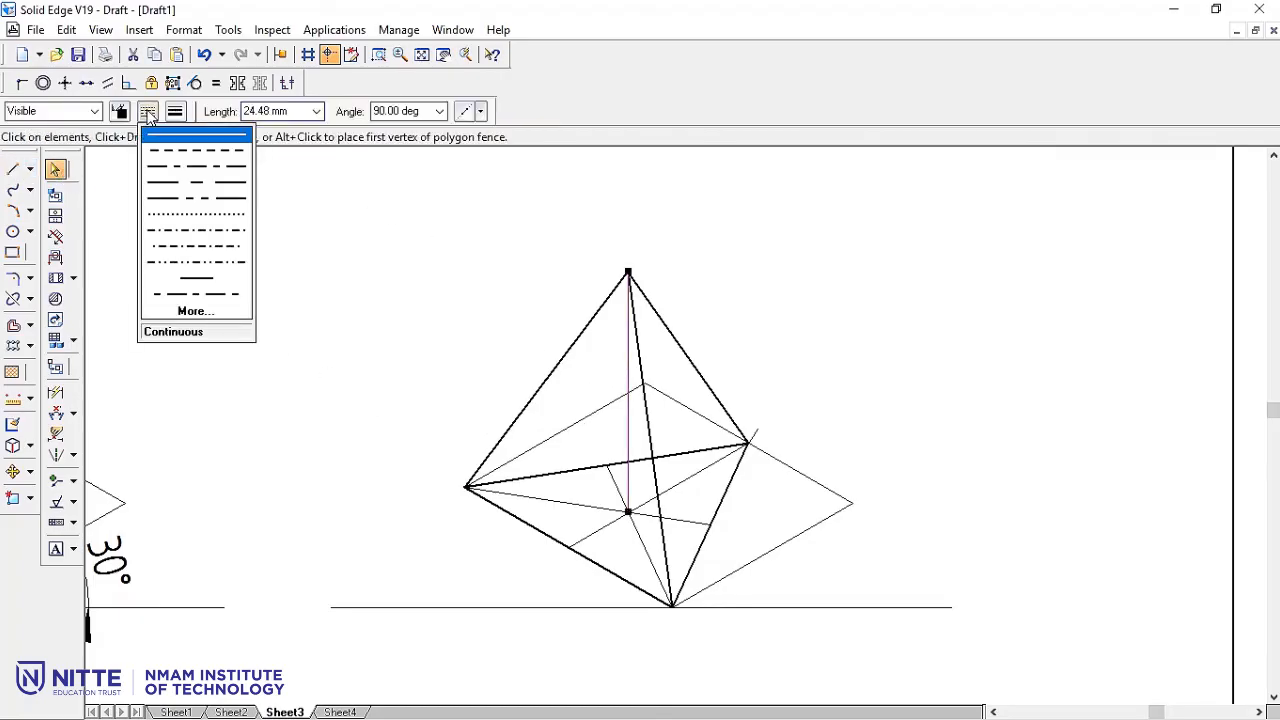
left_click(200, 170)
left_click(843, 307)
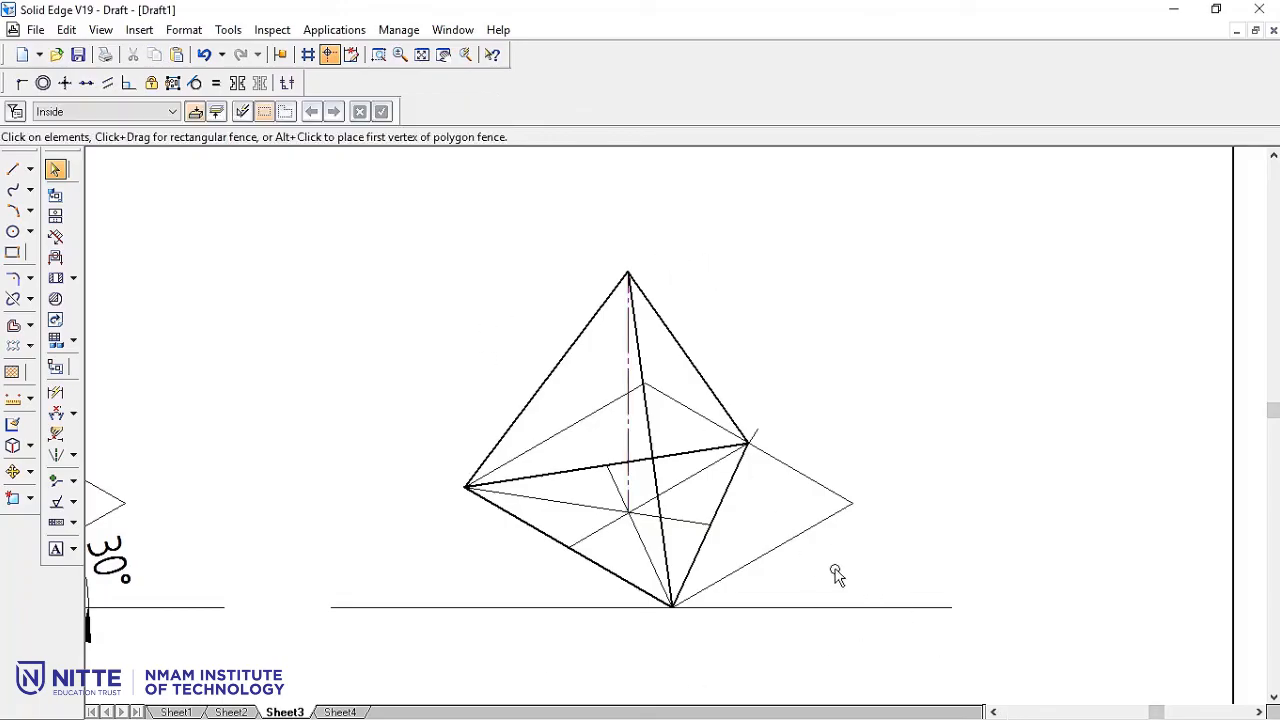
Delete the three remaining thin construction rhombus sides around the pyramid's base.
left_click(789, 546)
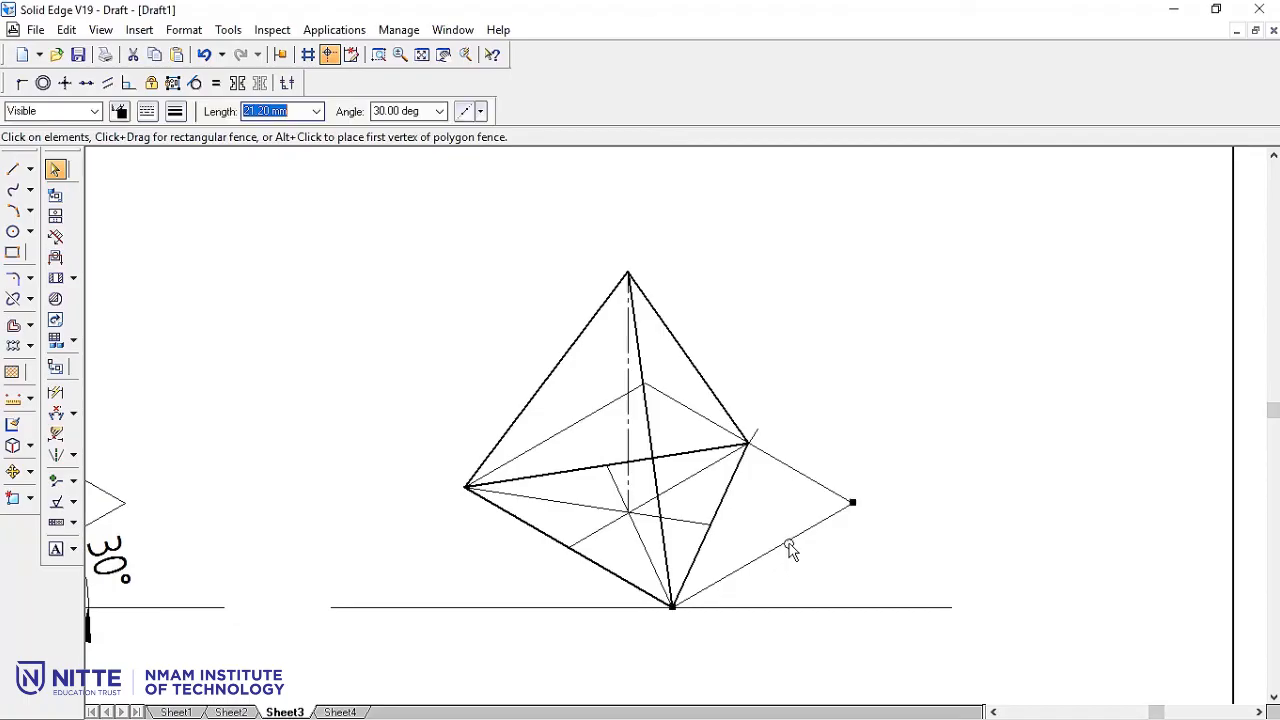
key("Delete")
left_click(552, 437)
key("Delete")
left_click(694, 413)
key("Delete")
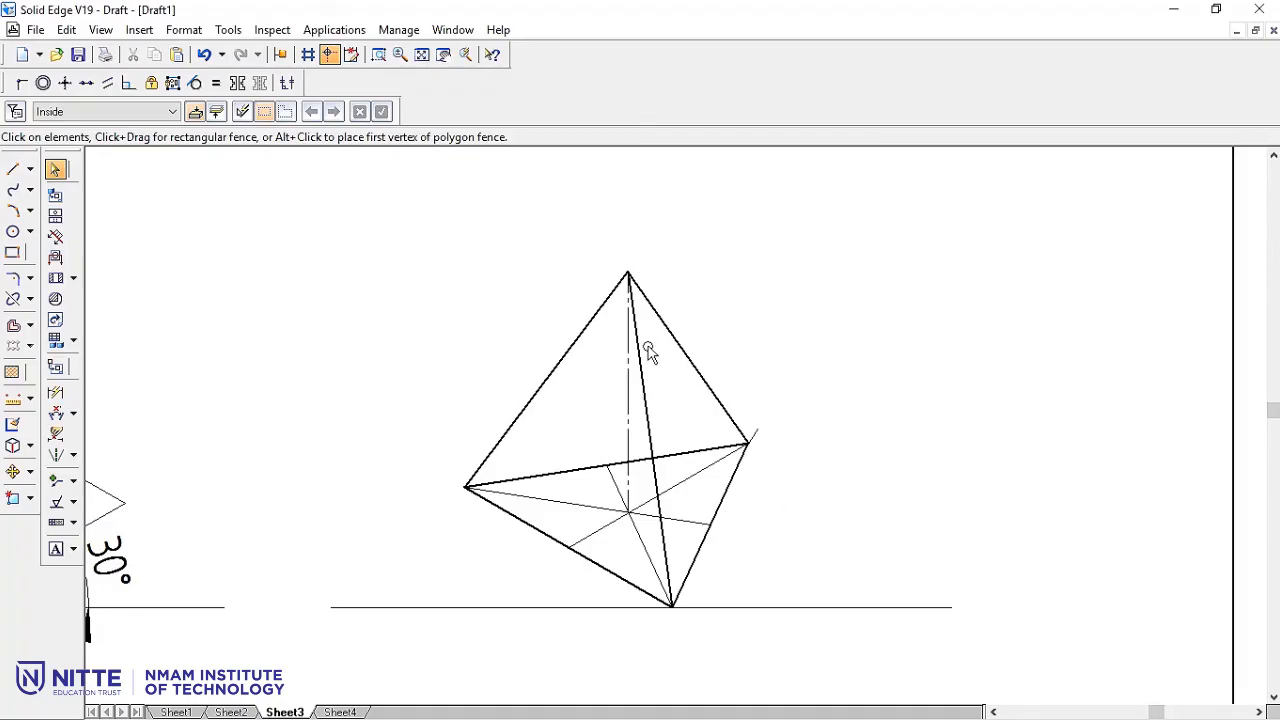
Set the line width of the pyramid's hidden rear base edge to 0.05 mm.
left_click(497, 442)
left_click(557, 476)
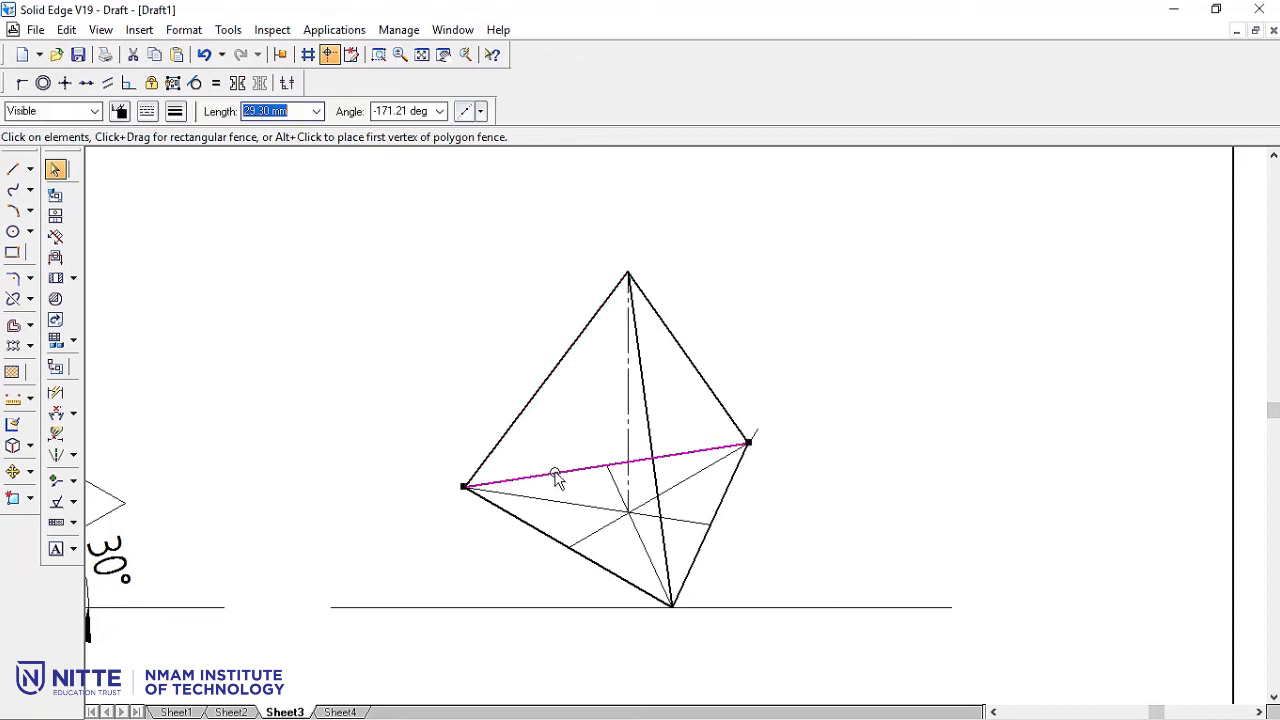
left_click(181, 113)
type("0.05")
key("Return")
left_click(1055, 432)
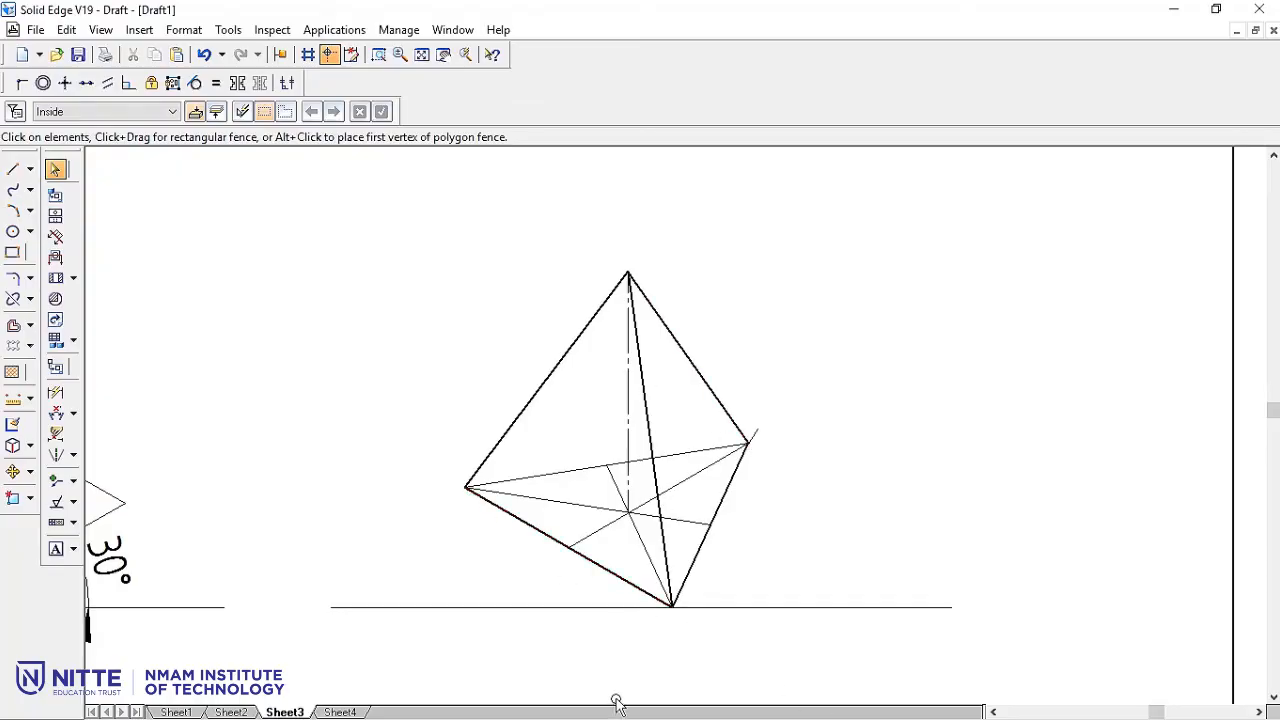
Delete the three median construction lines inside the pyramid's base triangle.
left_click(422, 55)
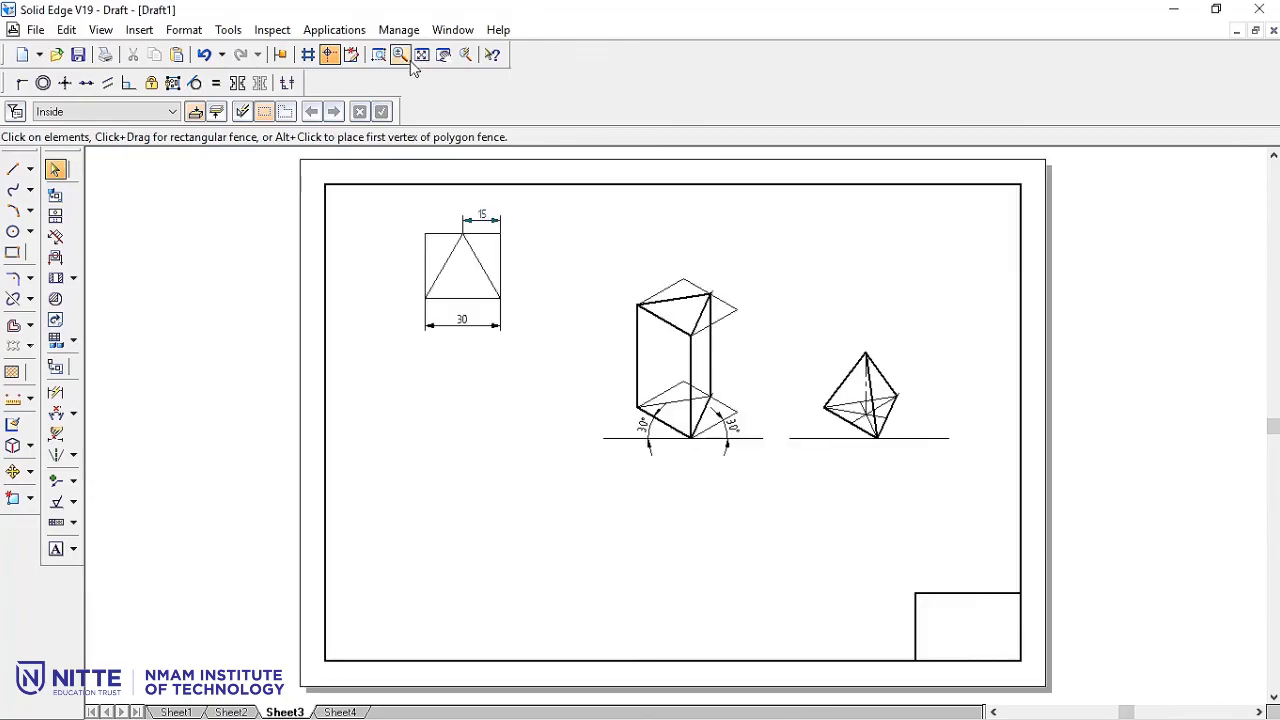
left_click(379, 55)
left_click_drag(806, 316, 950, 515)
key("Escape")
left_click(700, 403)
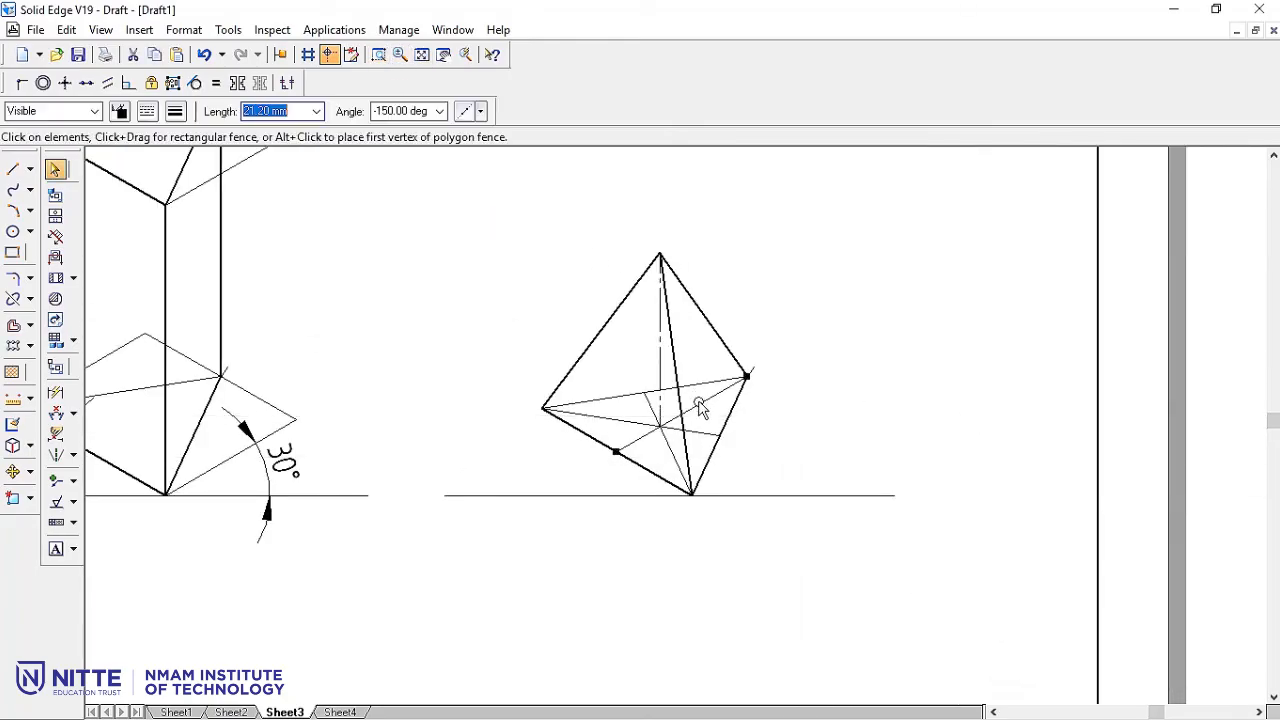
key("Delete")
left_click(707, 433)
key("Delete")
left_click(671, 448)
key("Delete")
key("Escape")
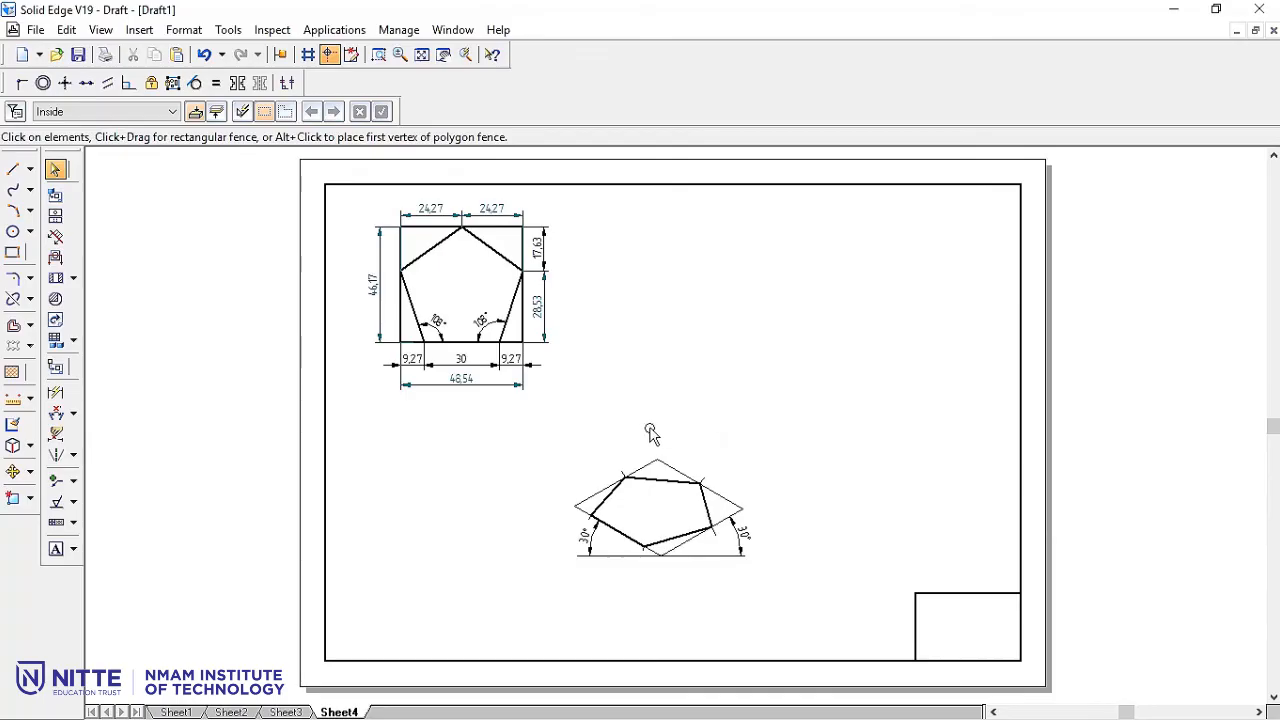
Review the drawings on Sheet1, Sheet2, Sheet3 and Sheet4 in turn.
left_click(176, 712)
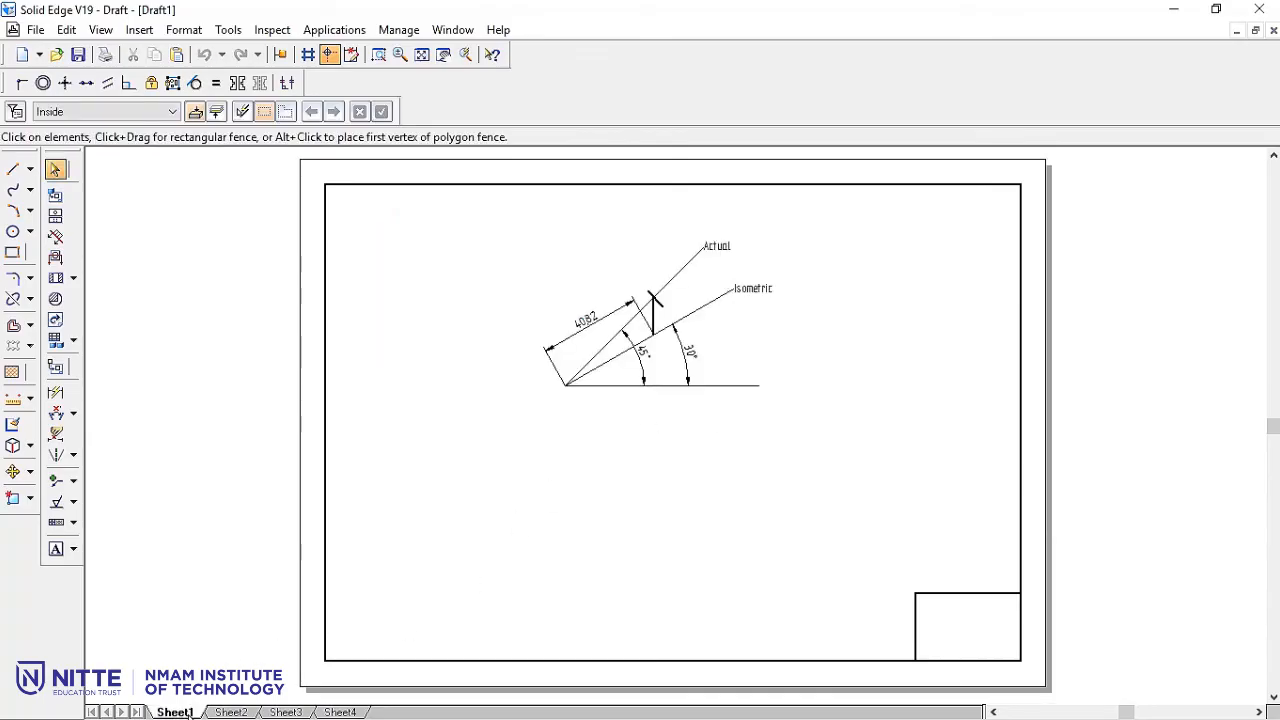
left_click(230, 712)
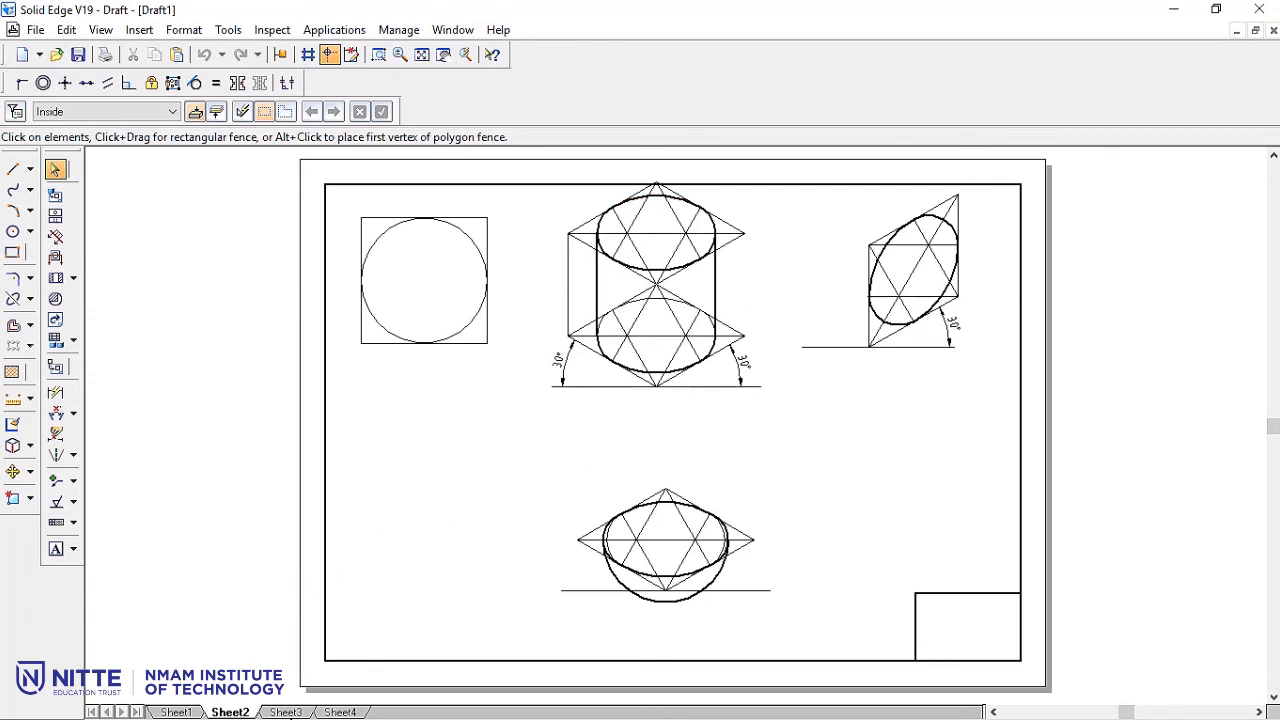
left_click(285, 712)
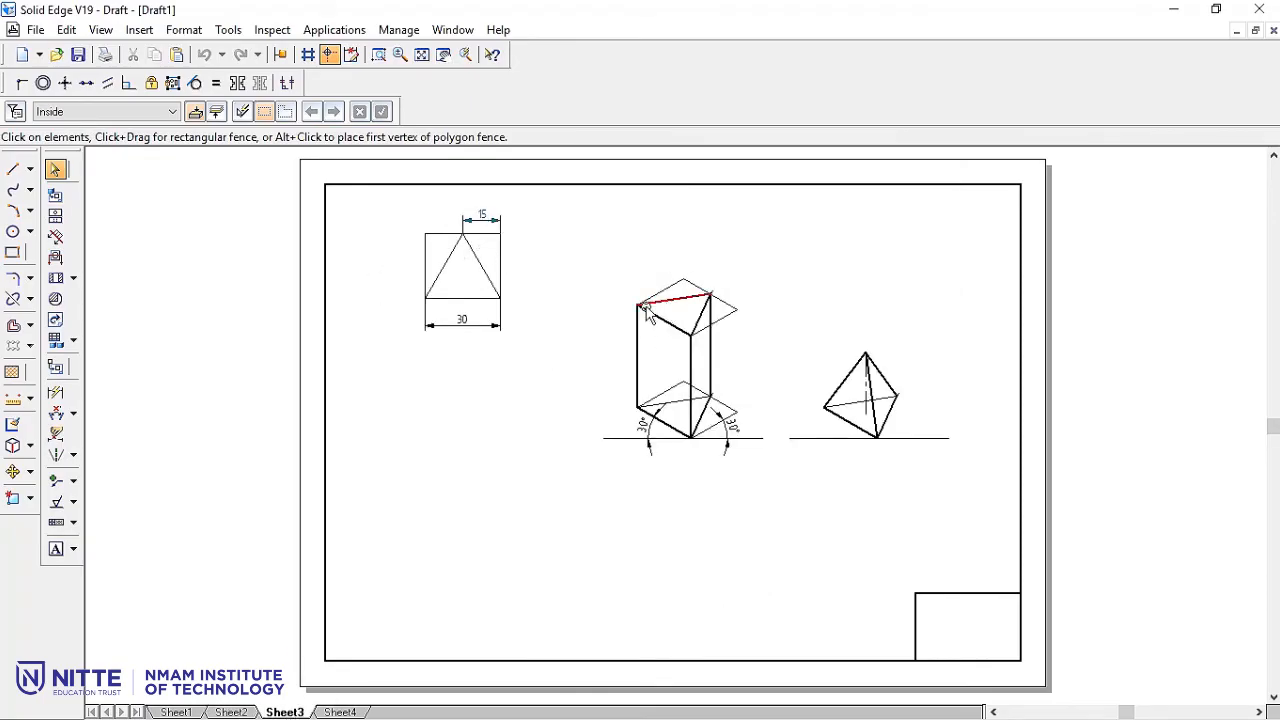
left_click(345, 712)
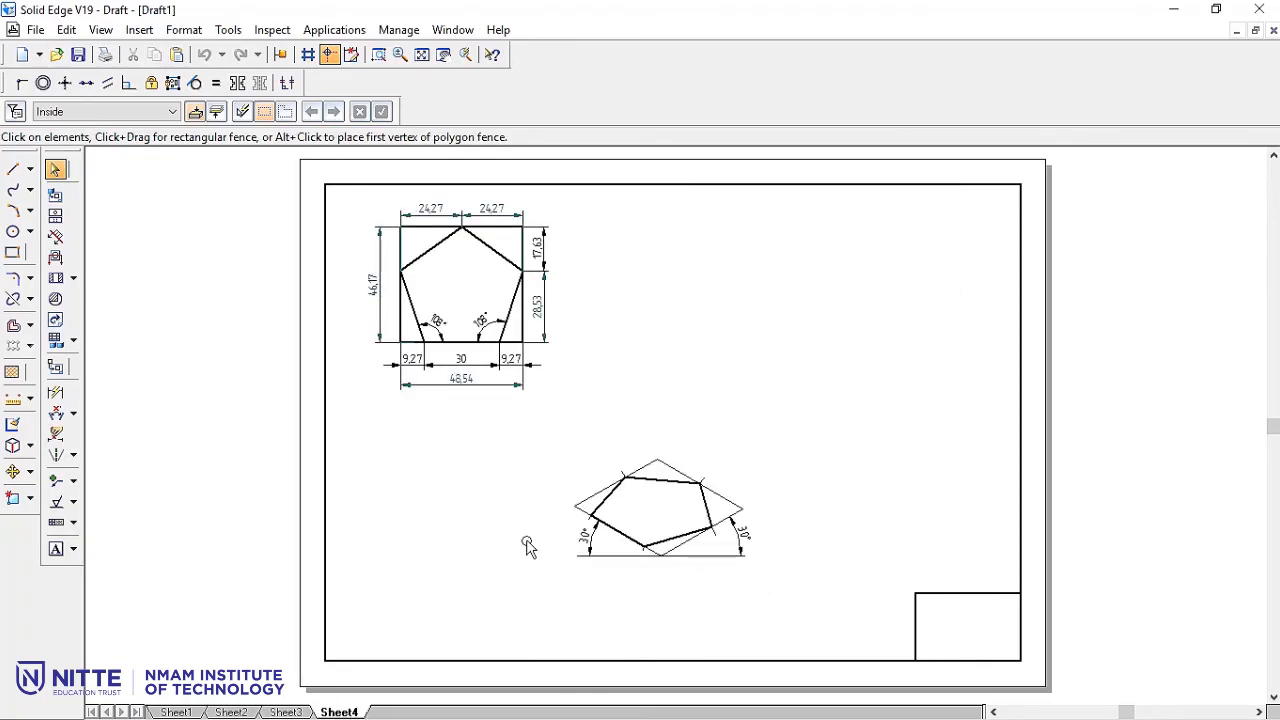